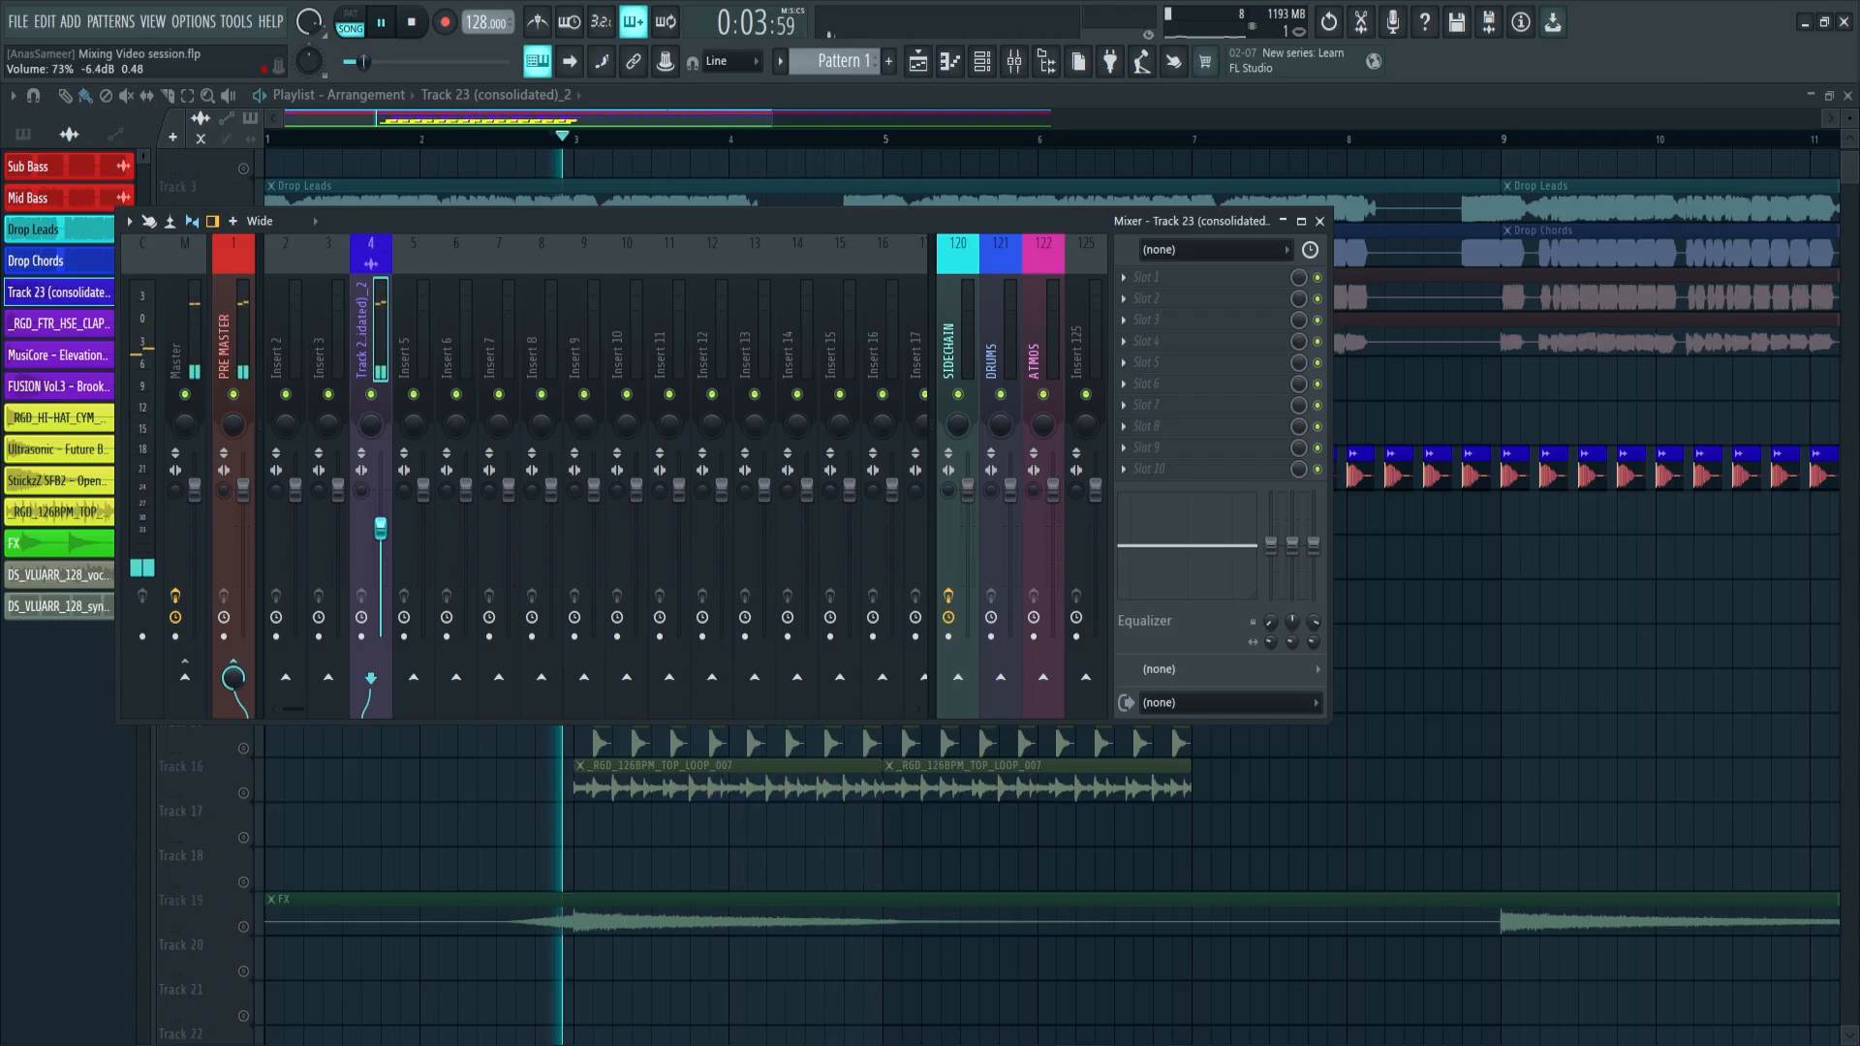
Set the kick's mixer track volume to -6.0 dB, close the mixer and stop playback
left_click_drag(379, 532, 378, 528)
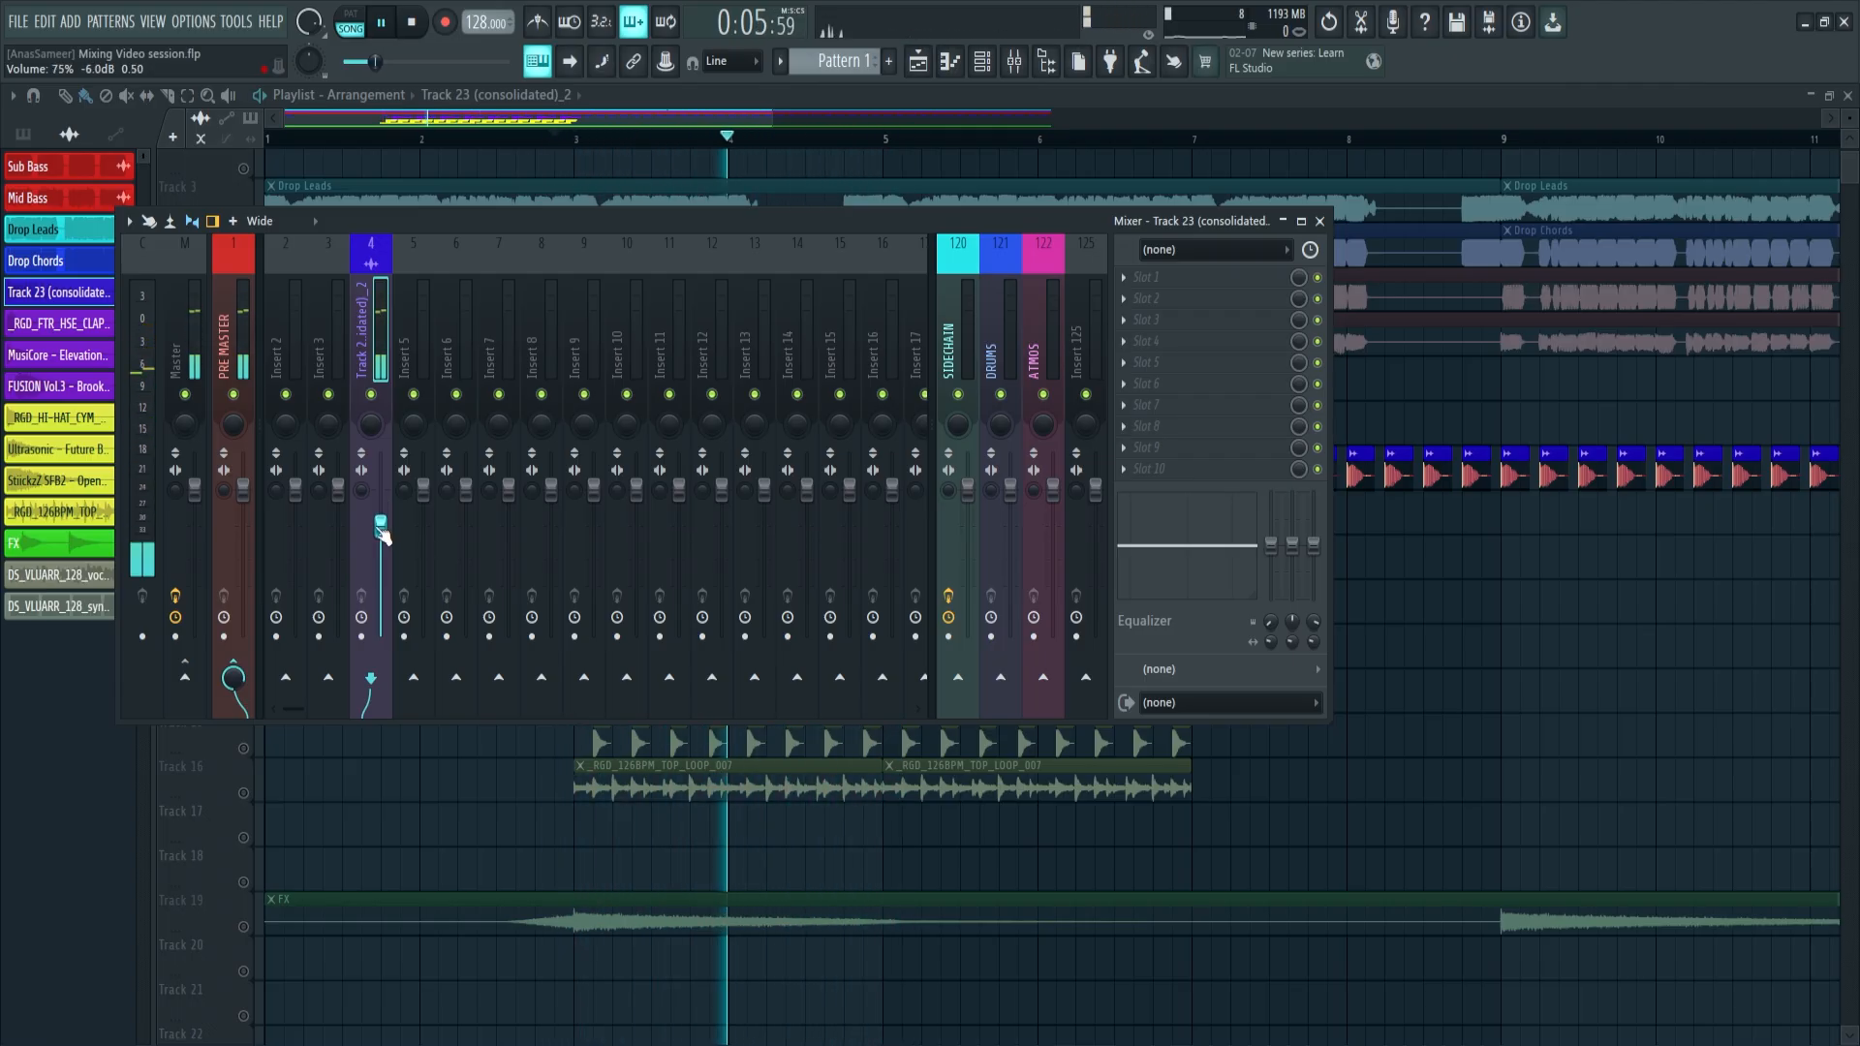
key("F9")
key("space")
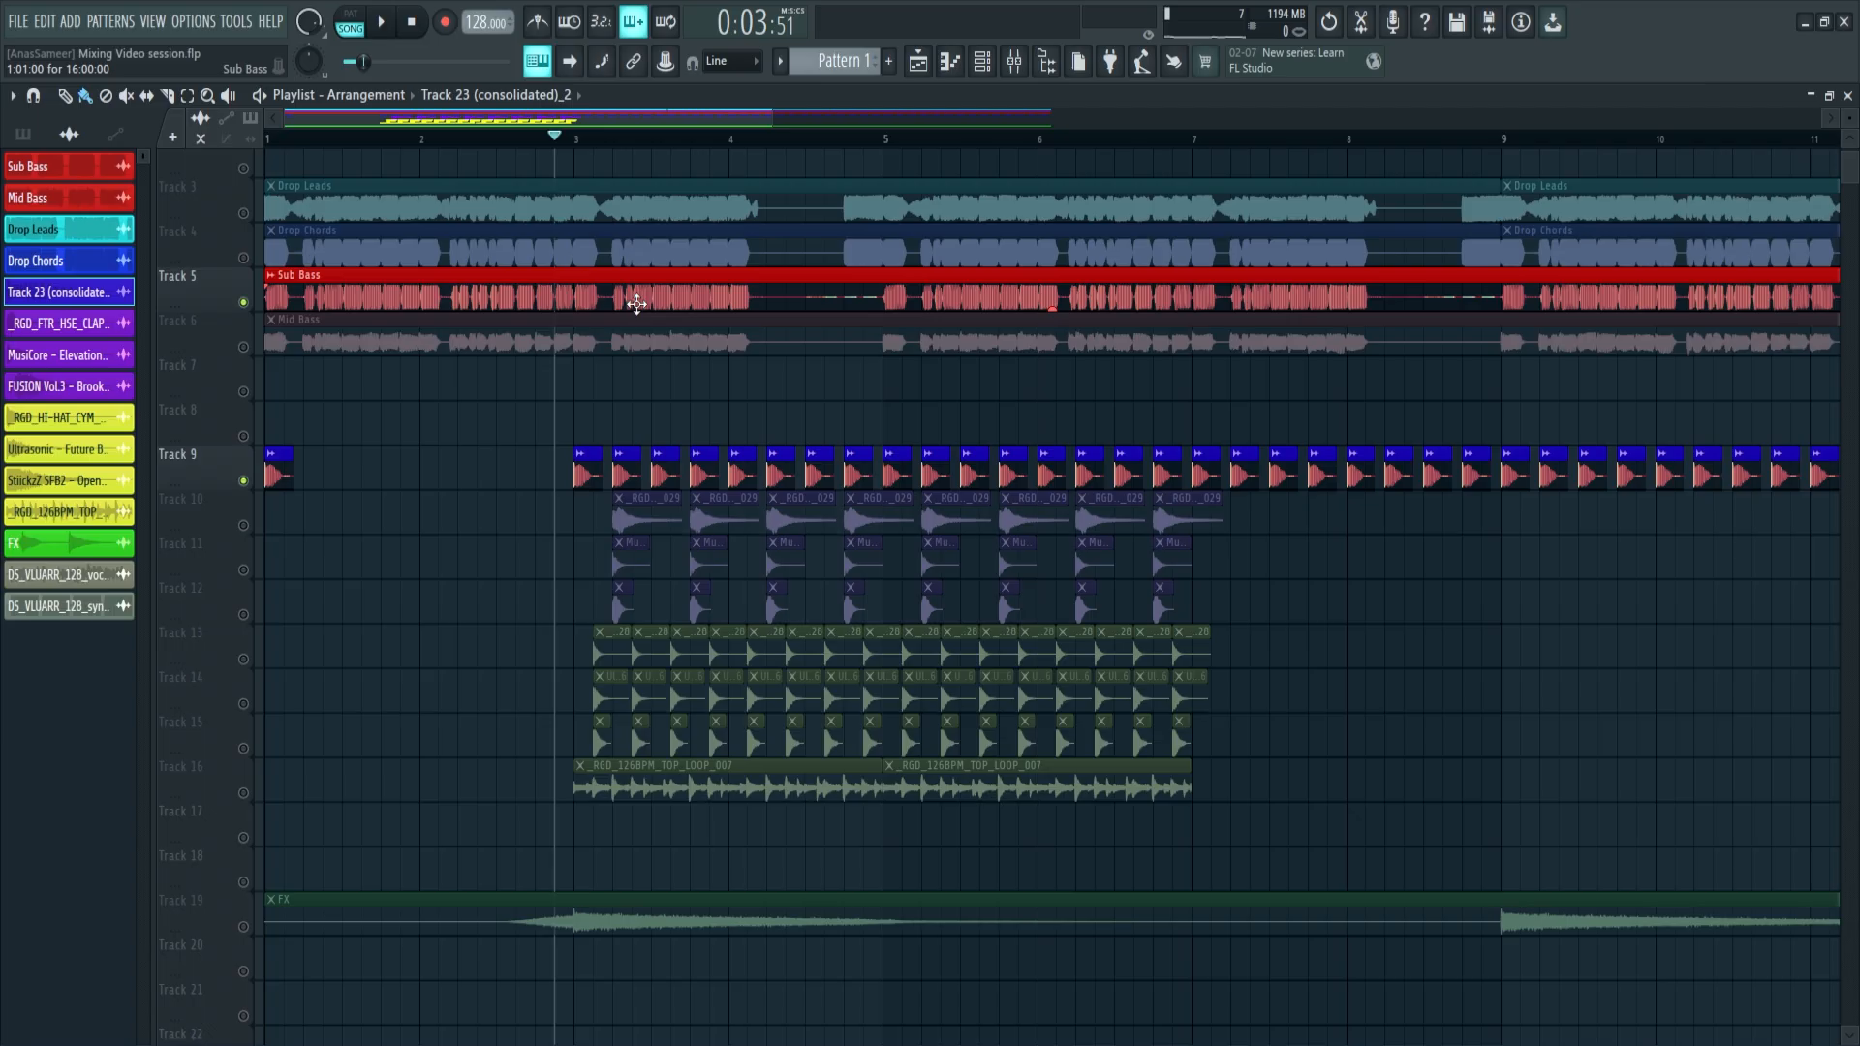
Link the Sub Bass clip to mixer track 2 and lower its fader to about -6.8 dB against the kick
double_click(636, 304)
key("F9")
key("space")
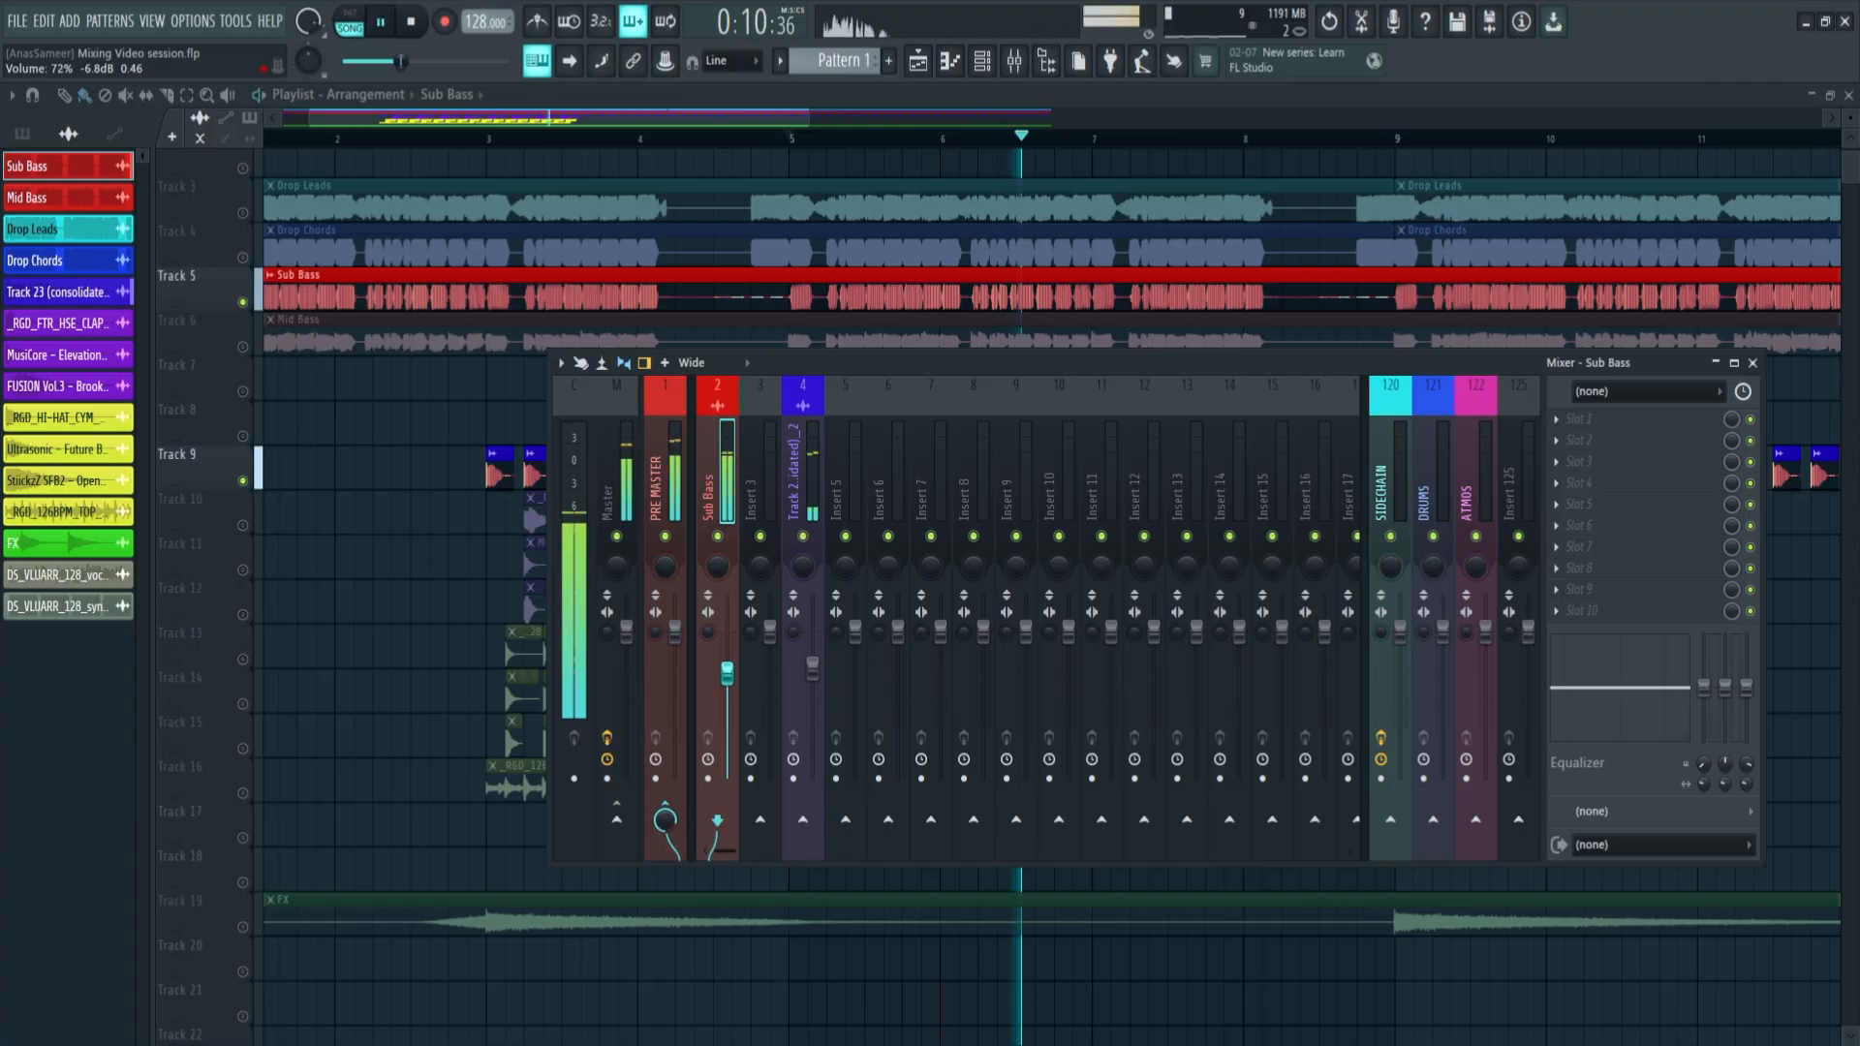
key("space")
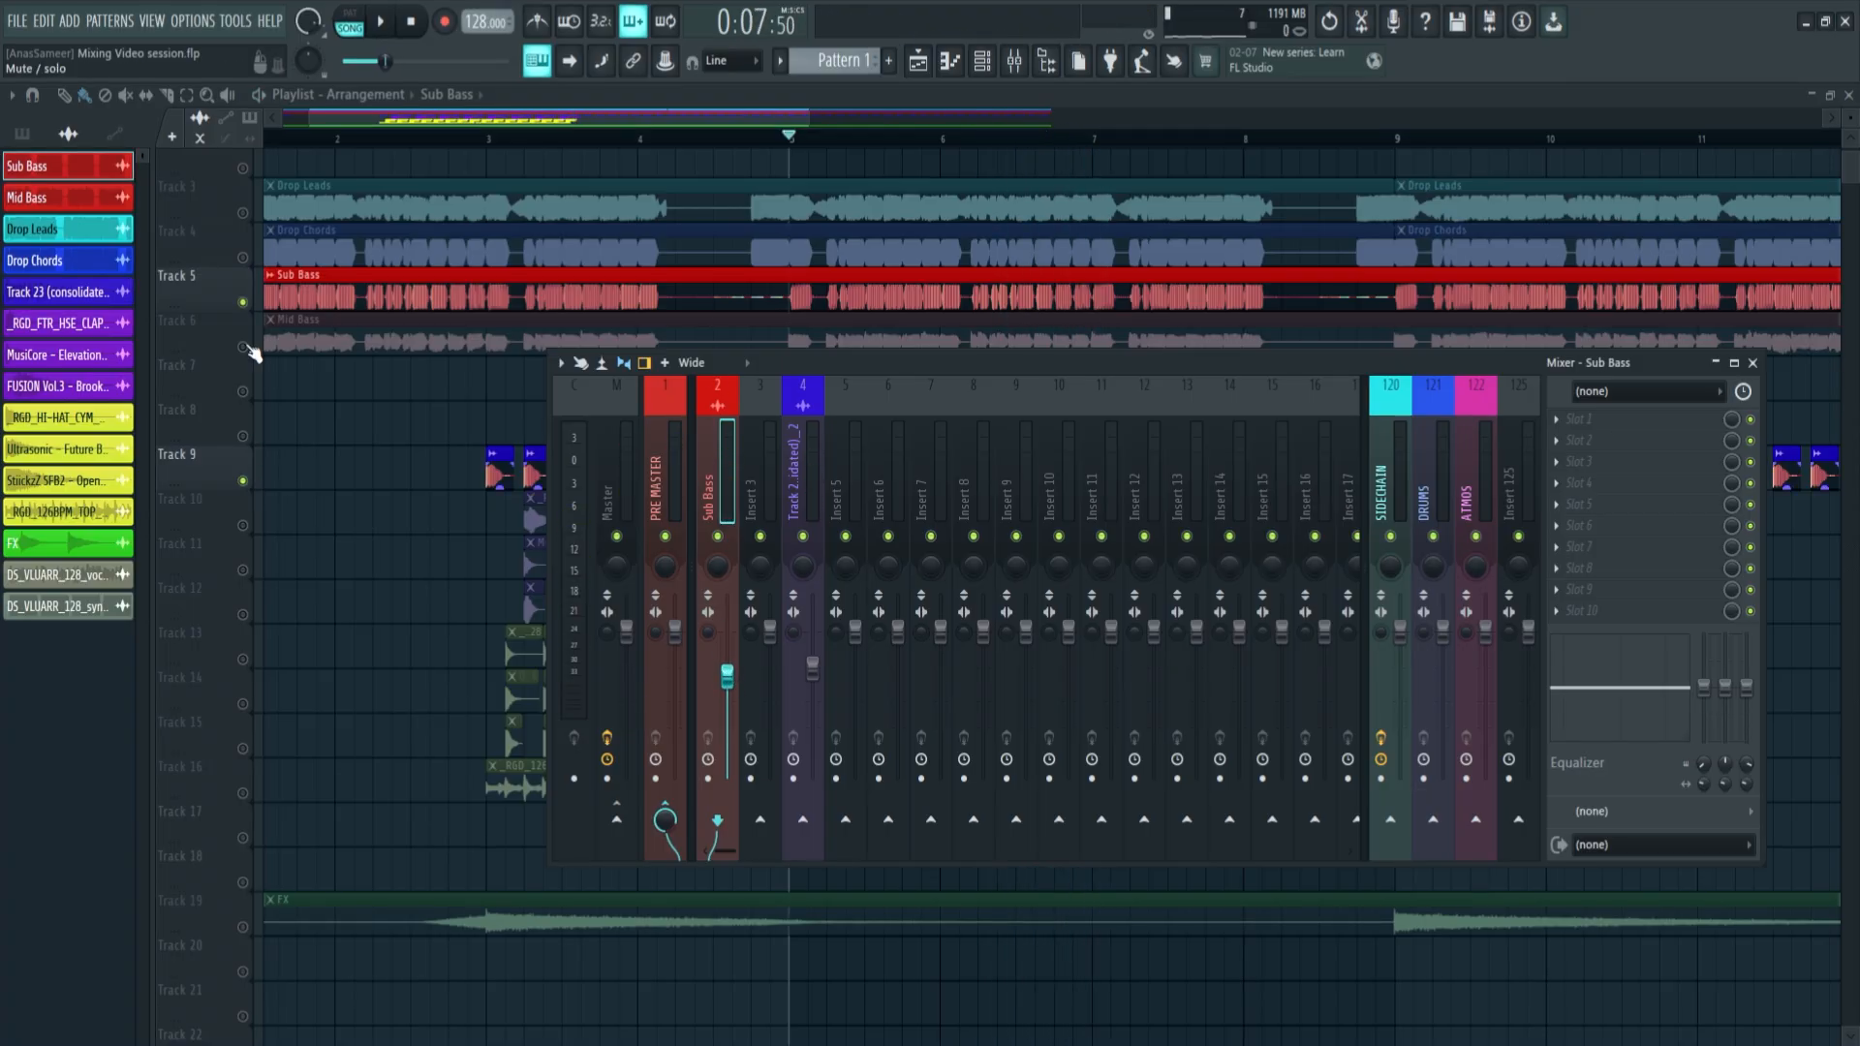
Unmute the Mid Bass playlist track and assign its audio clip channel to mixer track 3
left_click(246, 347)
key("space")
double_click(750, 348)
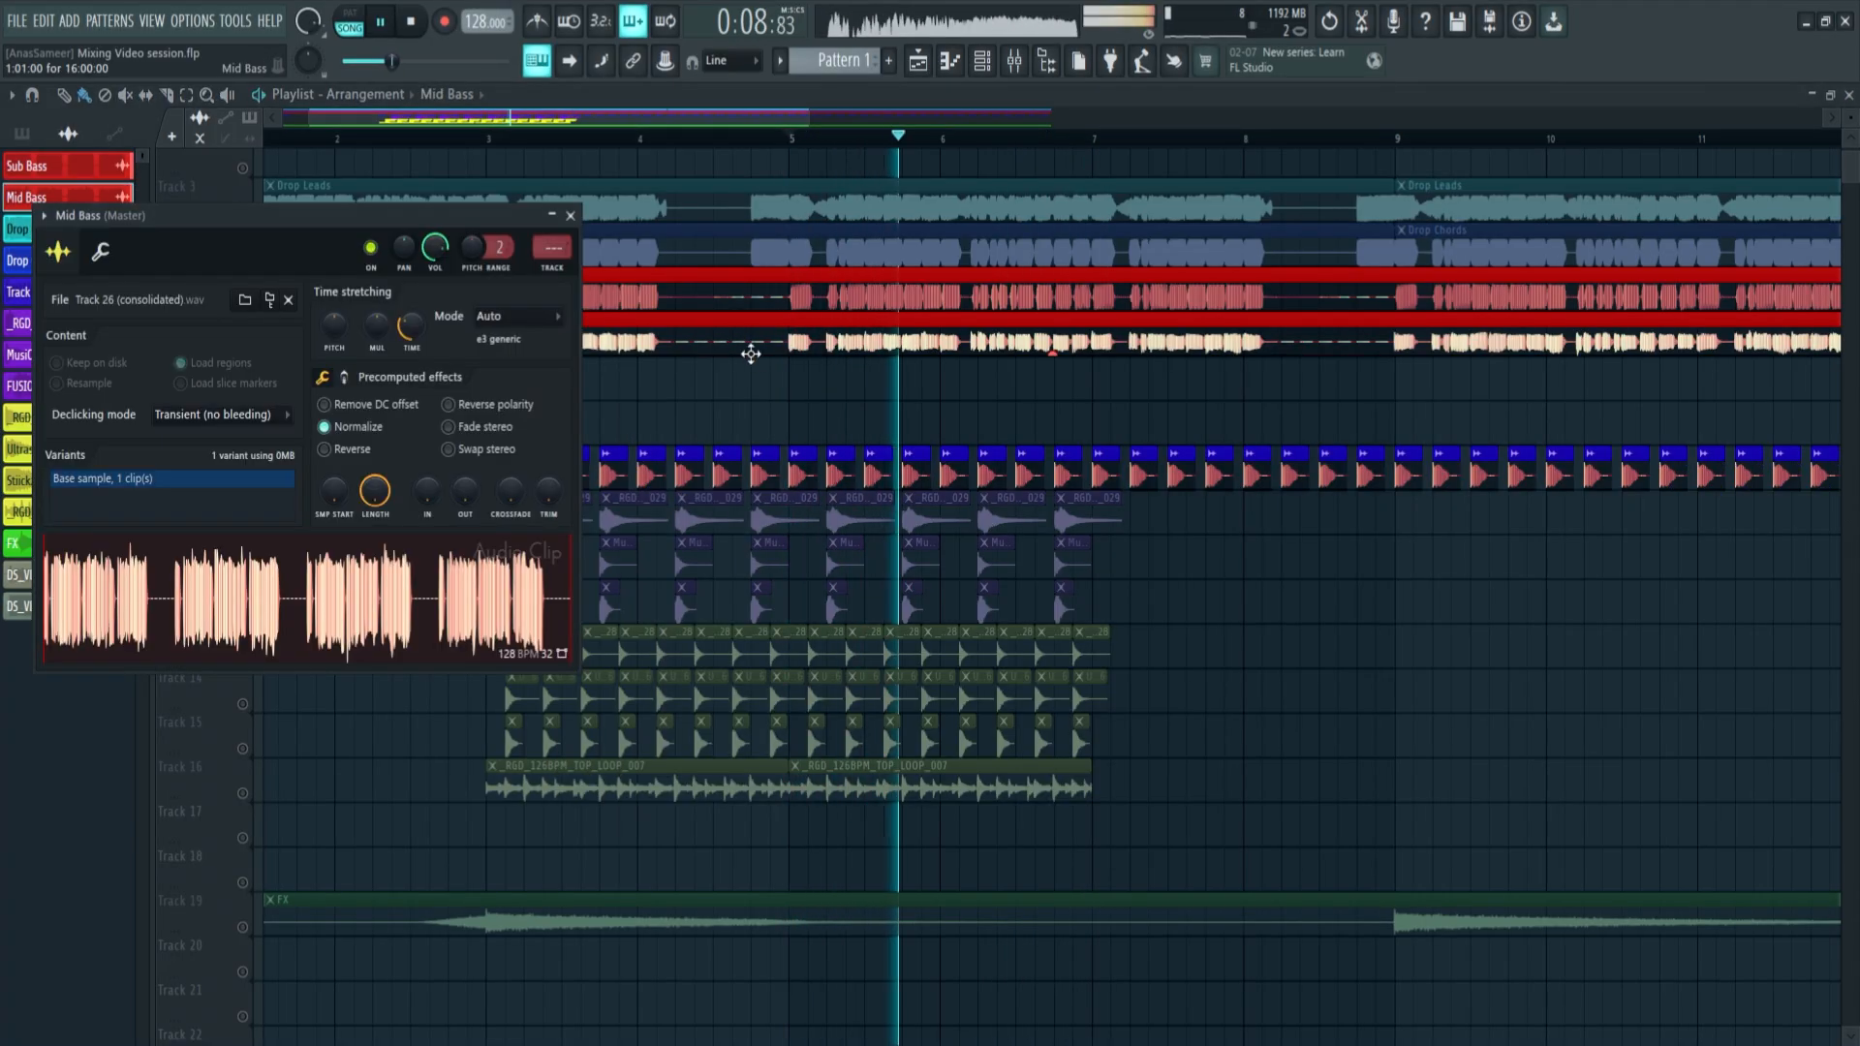
left_click(553, 269)
key("space")
Lower the Mid Bass fader to about -13.4 dB during playback and balance it against the Sub Bass fader
left_click_drag(775, 641, 774, 740)
key("space")
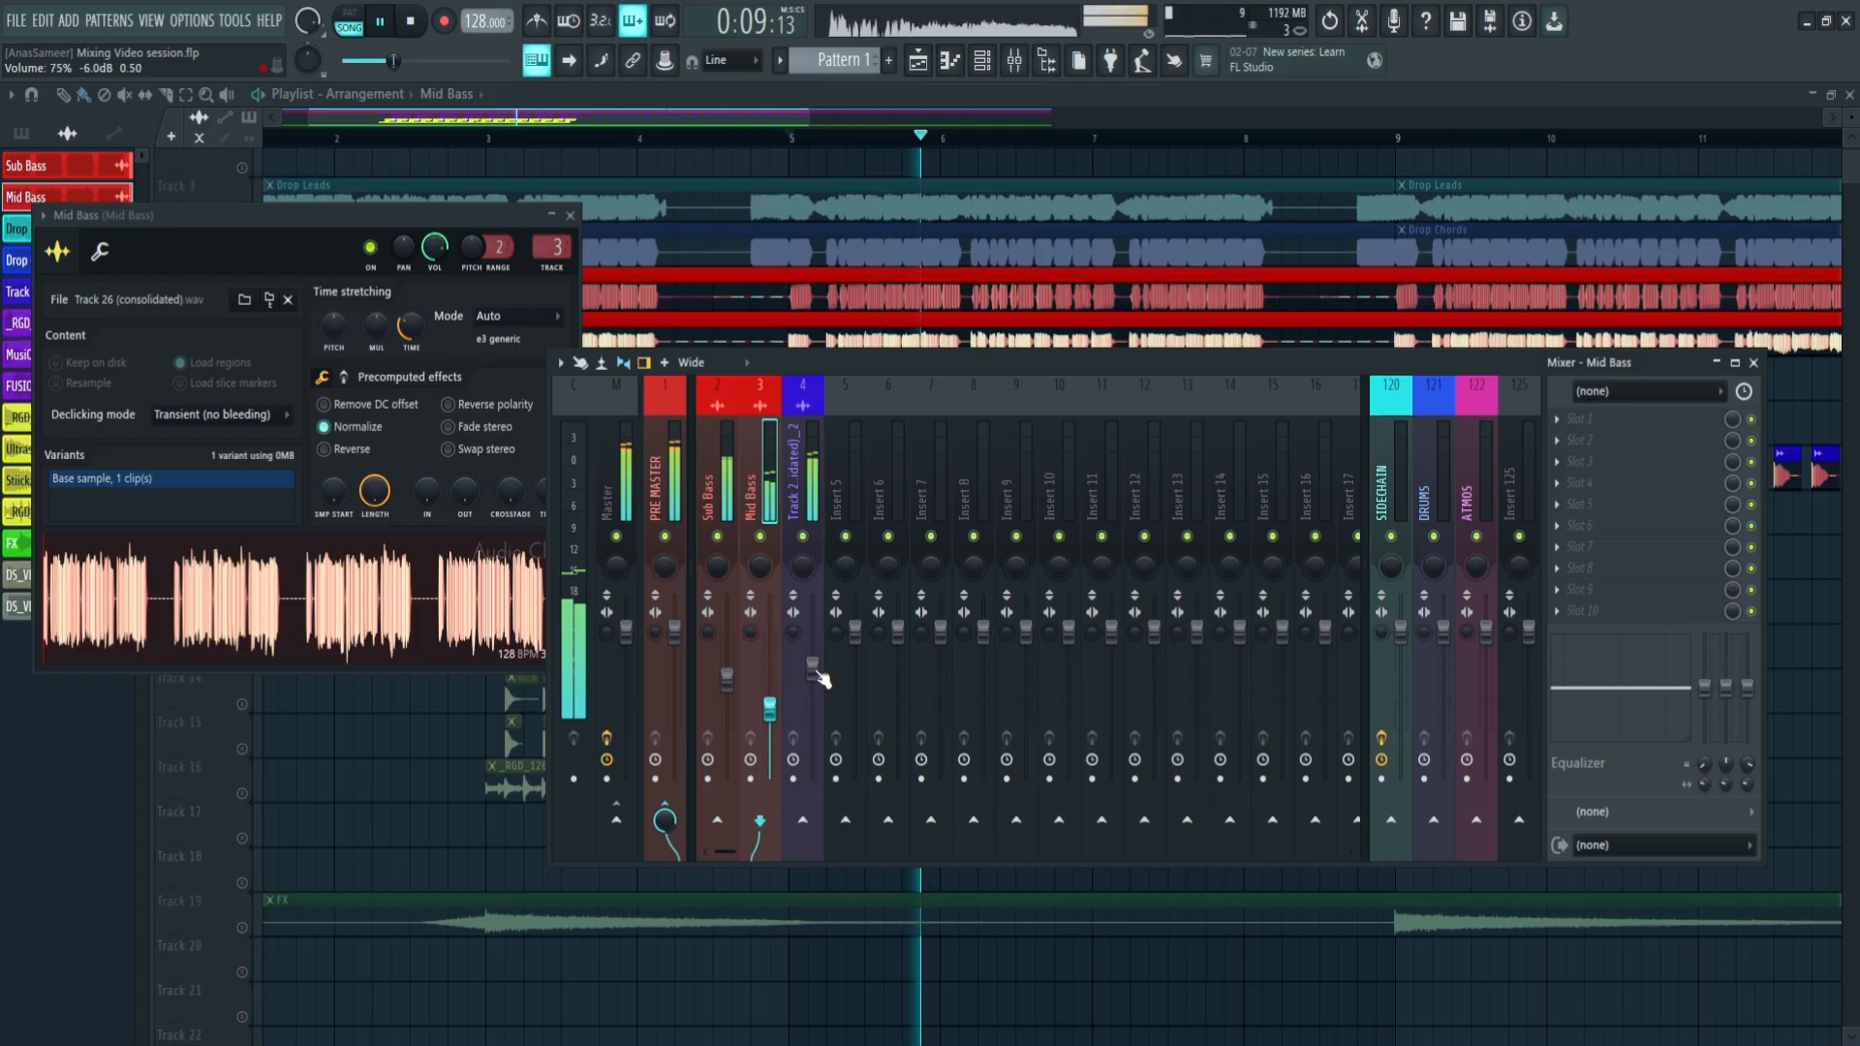
left_click(727, 679)
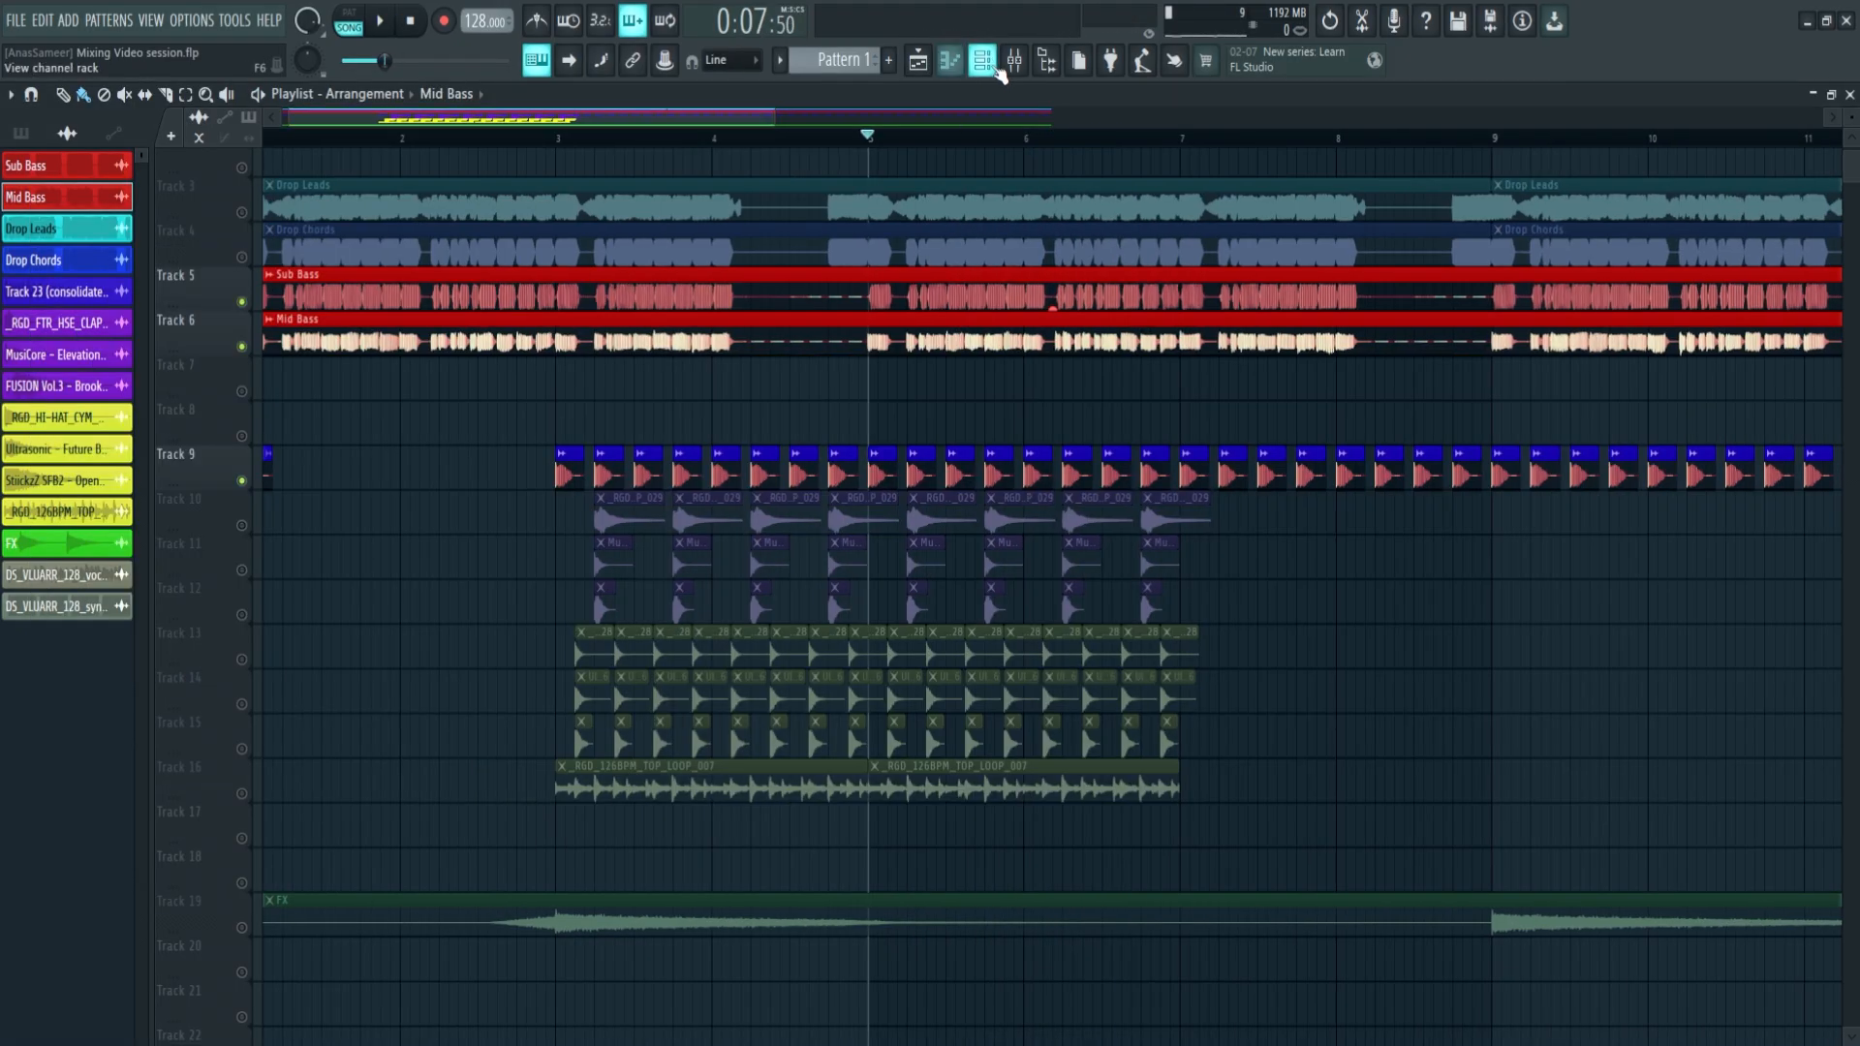
Insert an empty mixer track between Mid Bass and the kick and route it to the SIDECHAIN track only
left_click(1013, 62)
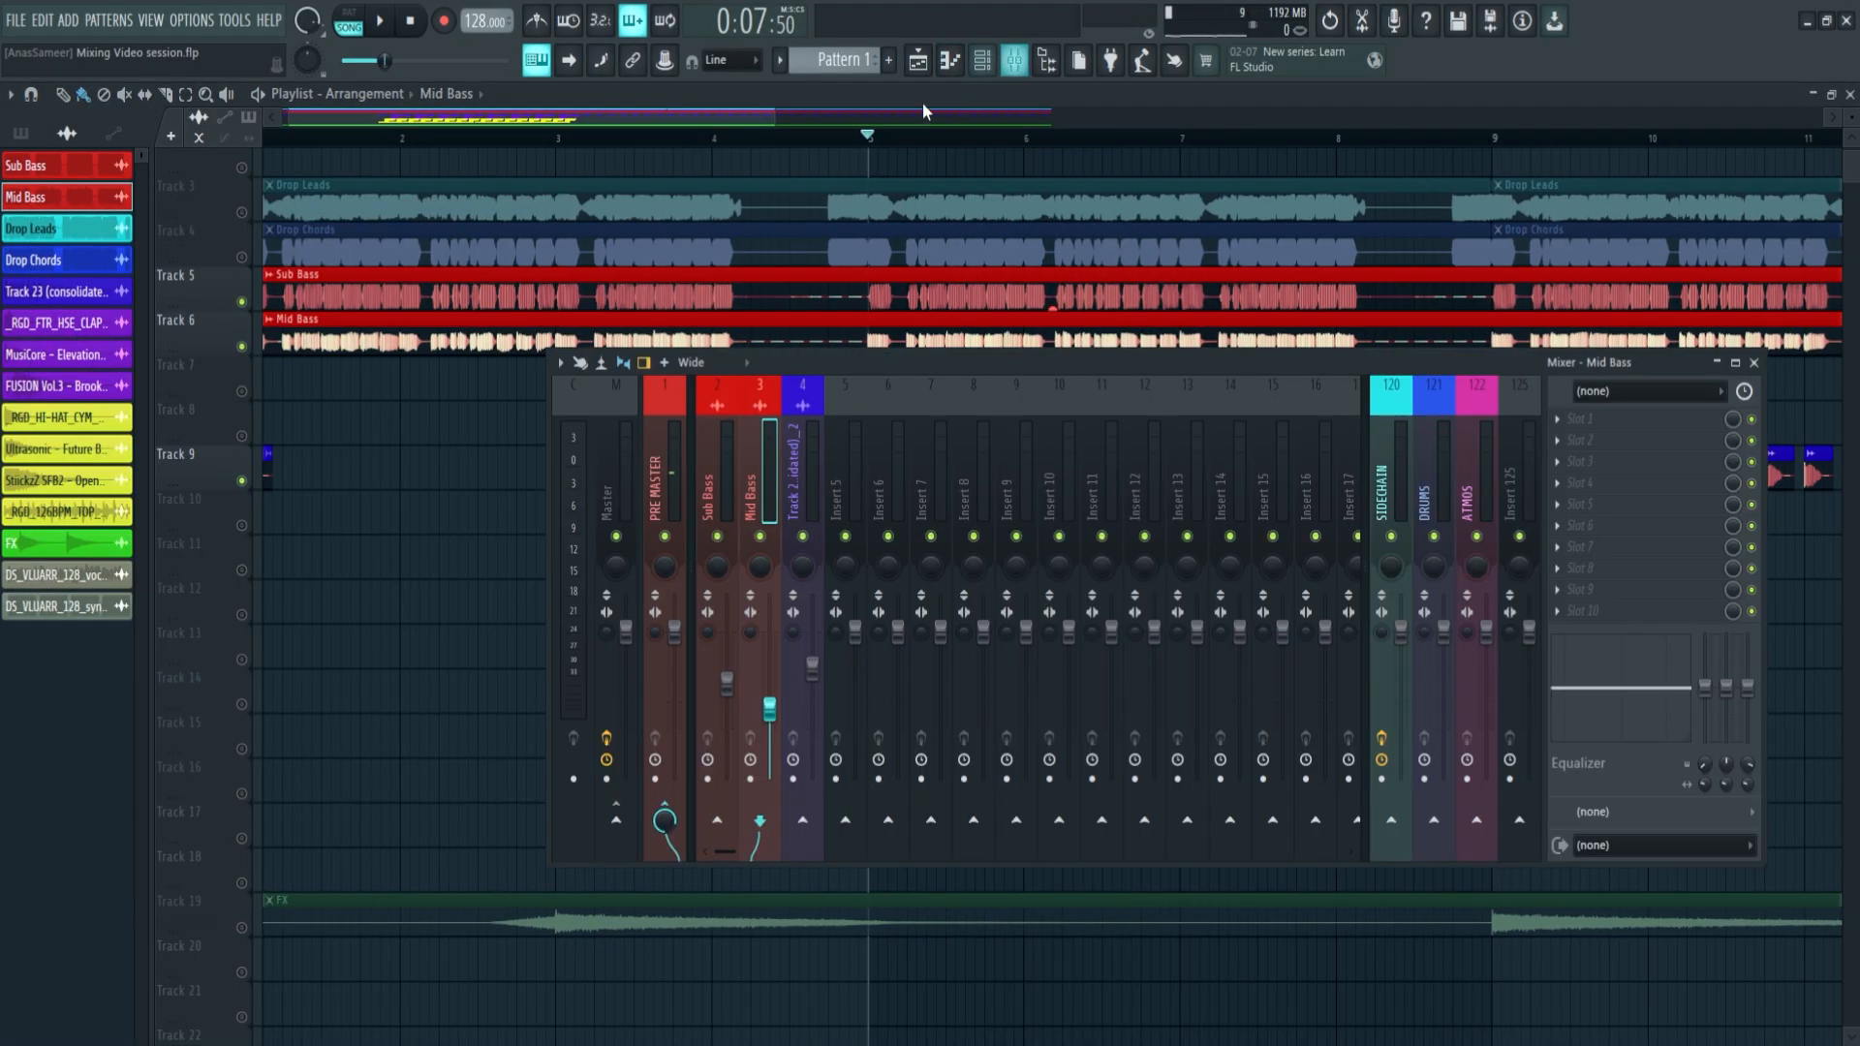
key("ctrl+z")
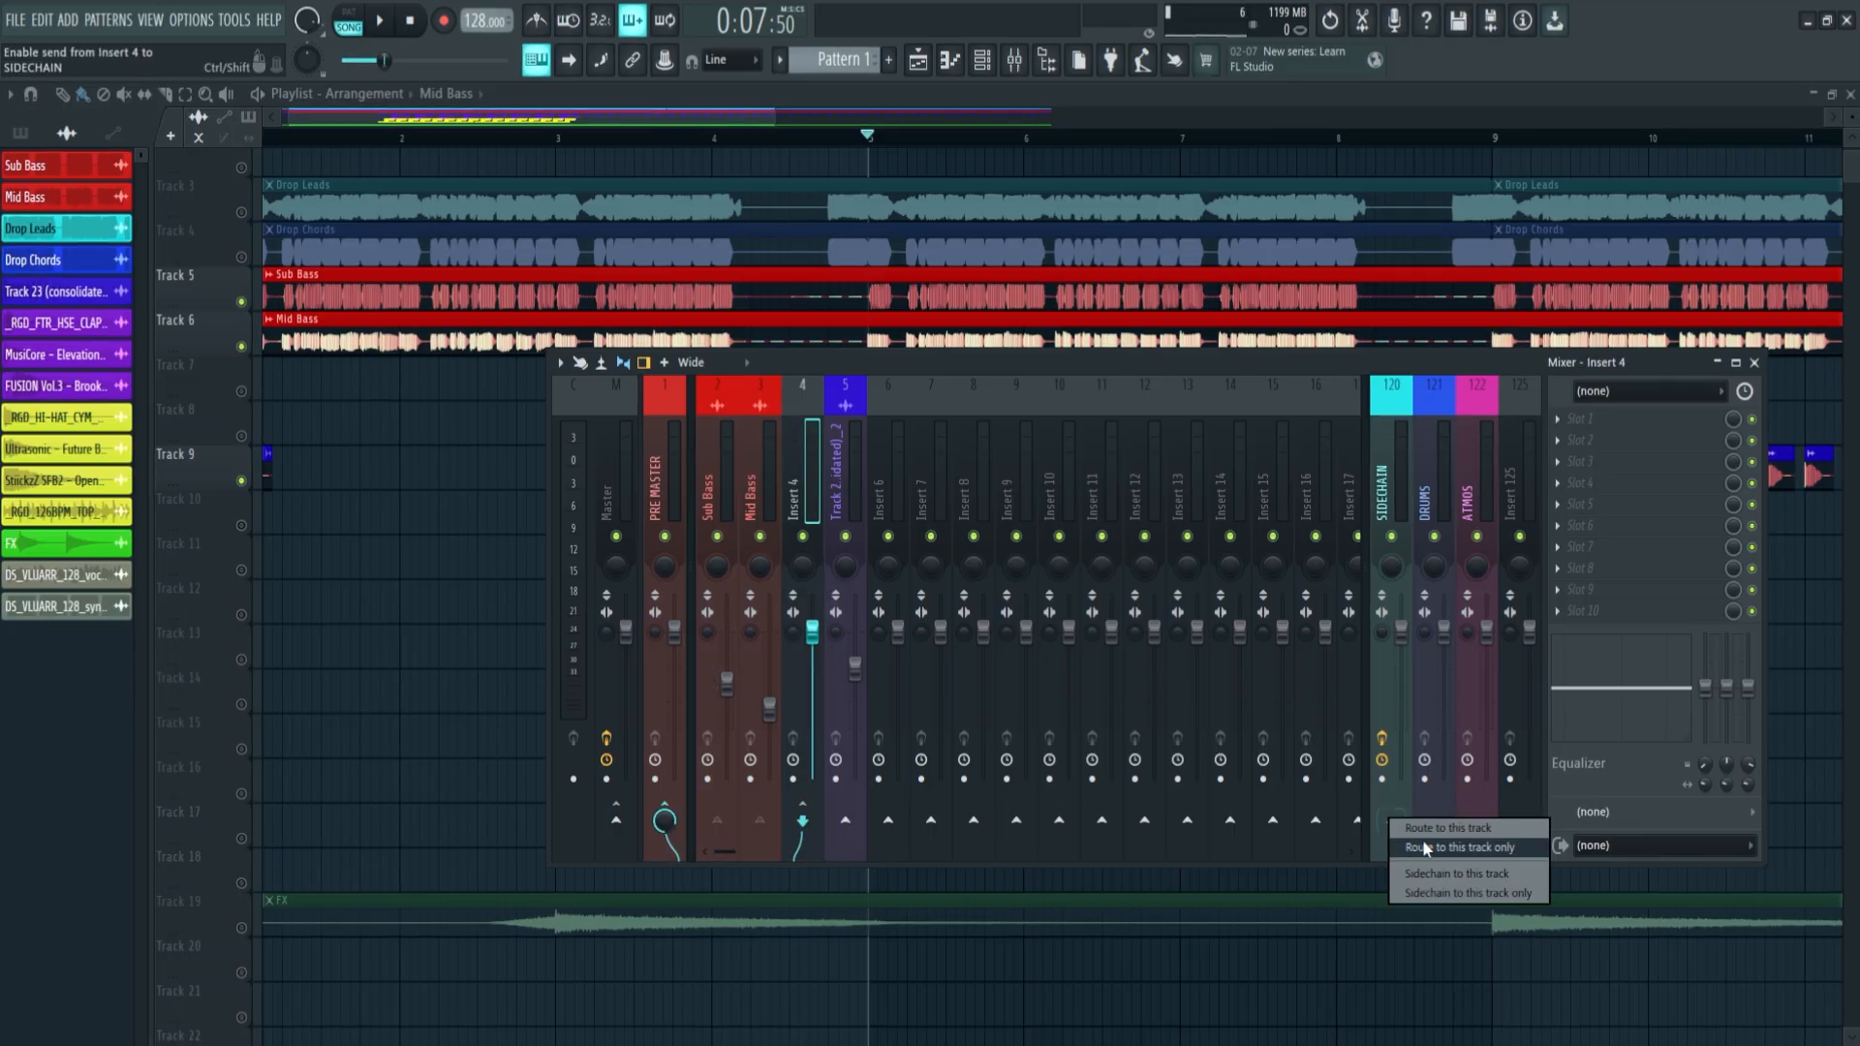
left_click(1424, 847)
Reshape the ShaperBox 3 volume curve on the SIDECHAIN track into a steeper S-shaped rise reaching full level about a quarter through the cycle
left_click(1398, 459)
key("space")
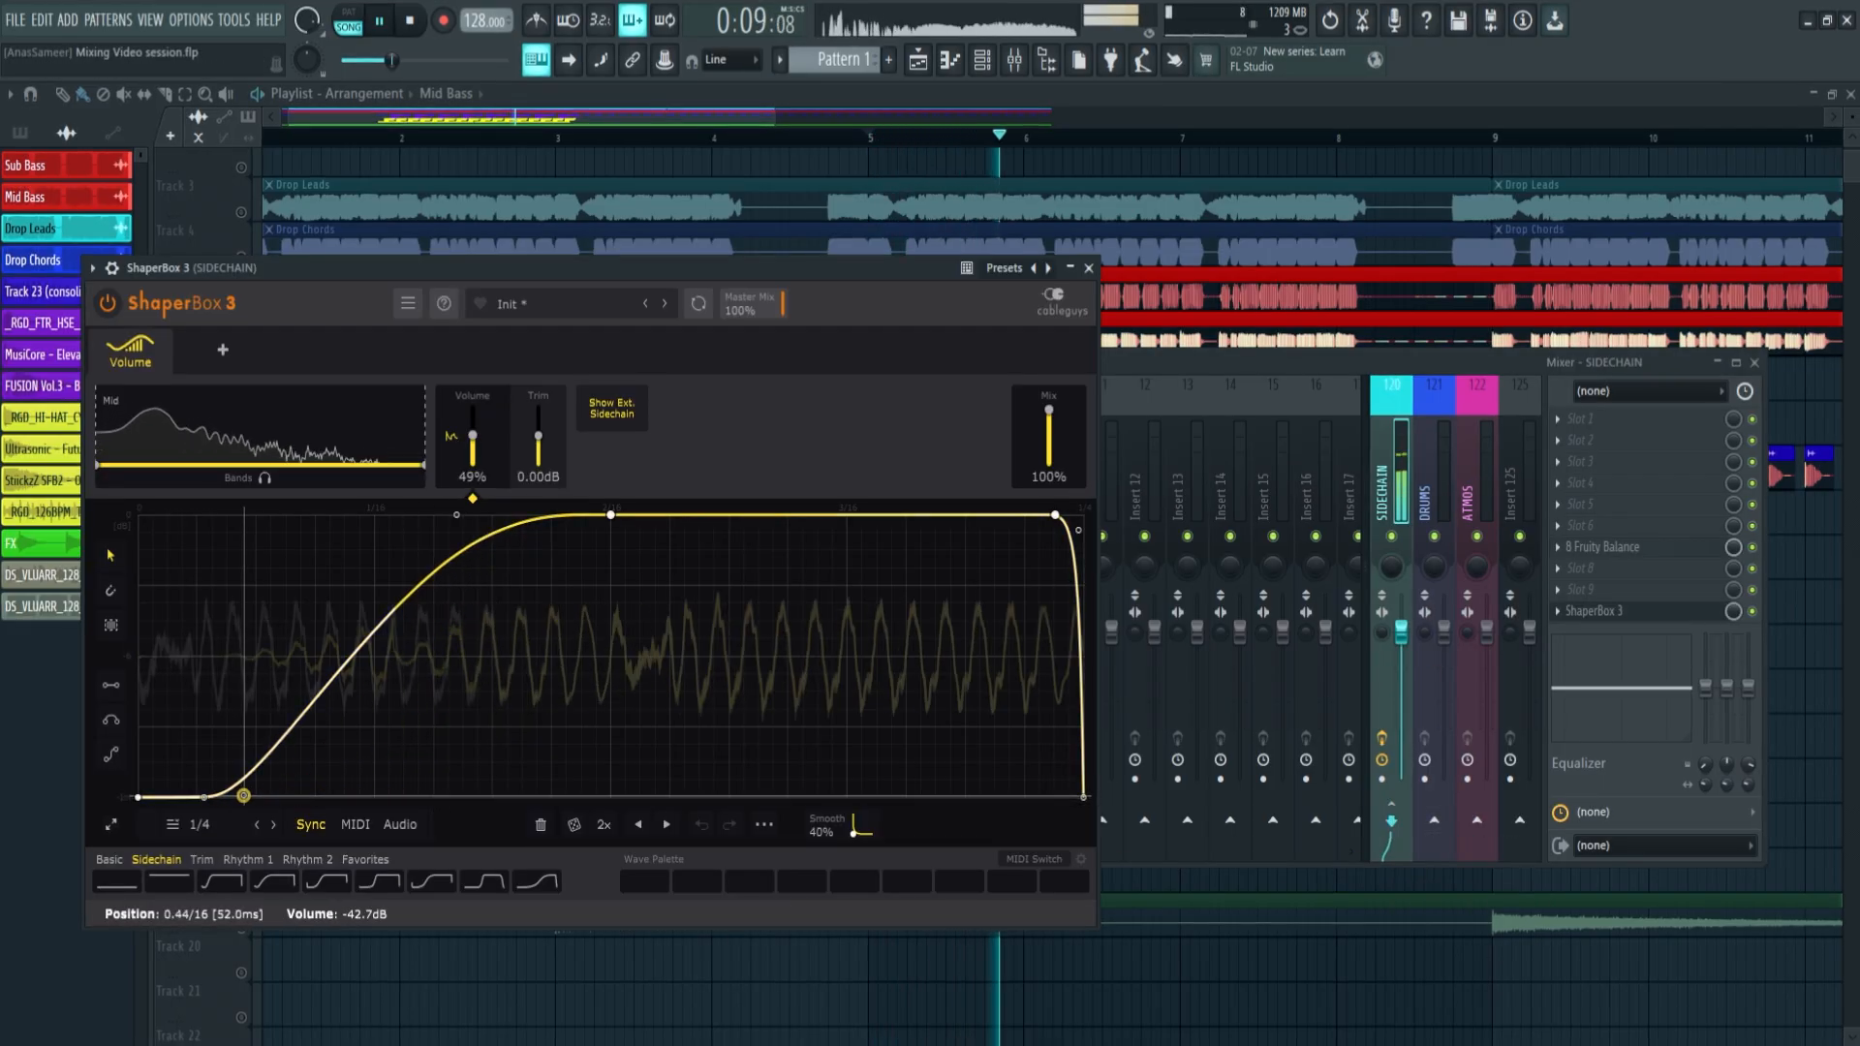
key("Delete")
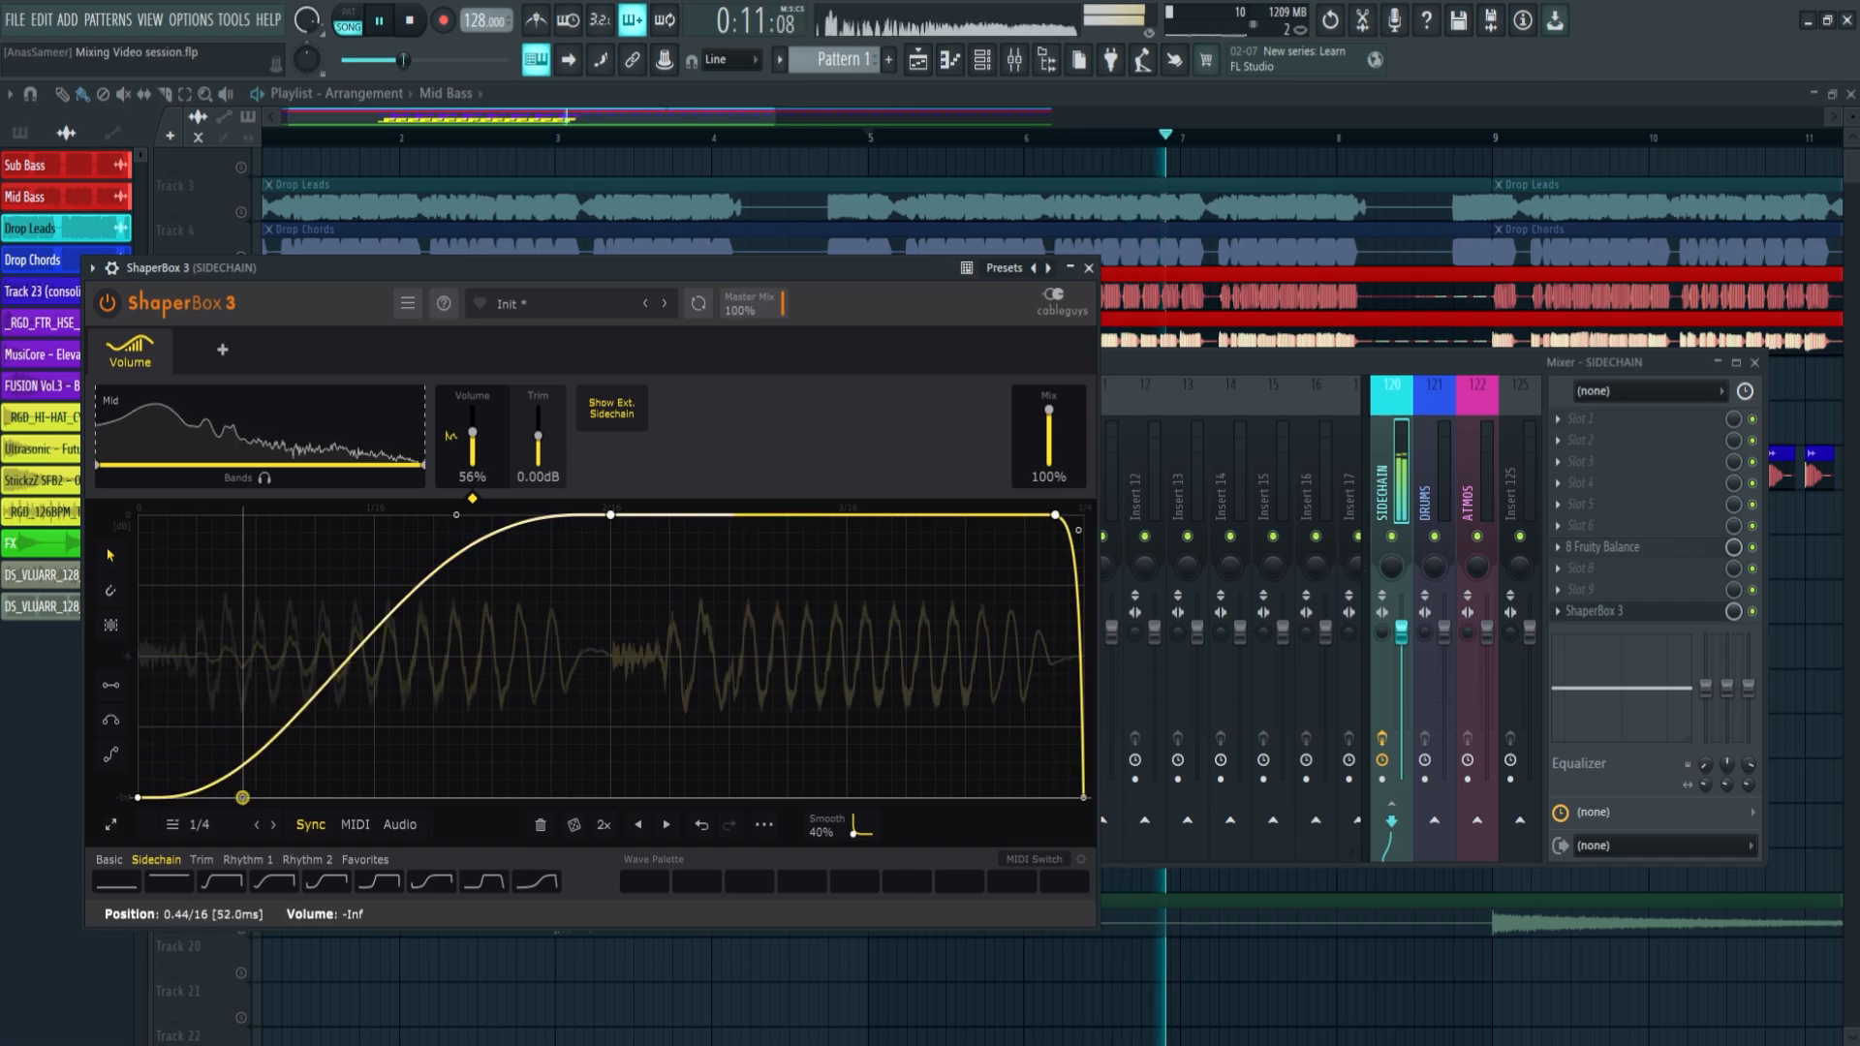
left_click_drag(450, 511, 311, 515)
left_click_drag(243, 797, 311, 797)
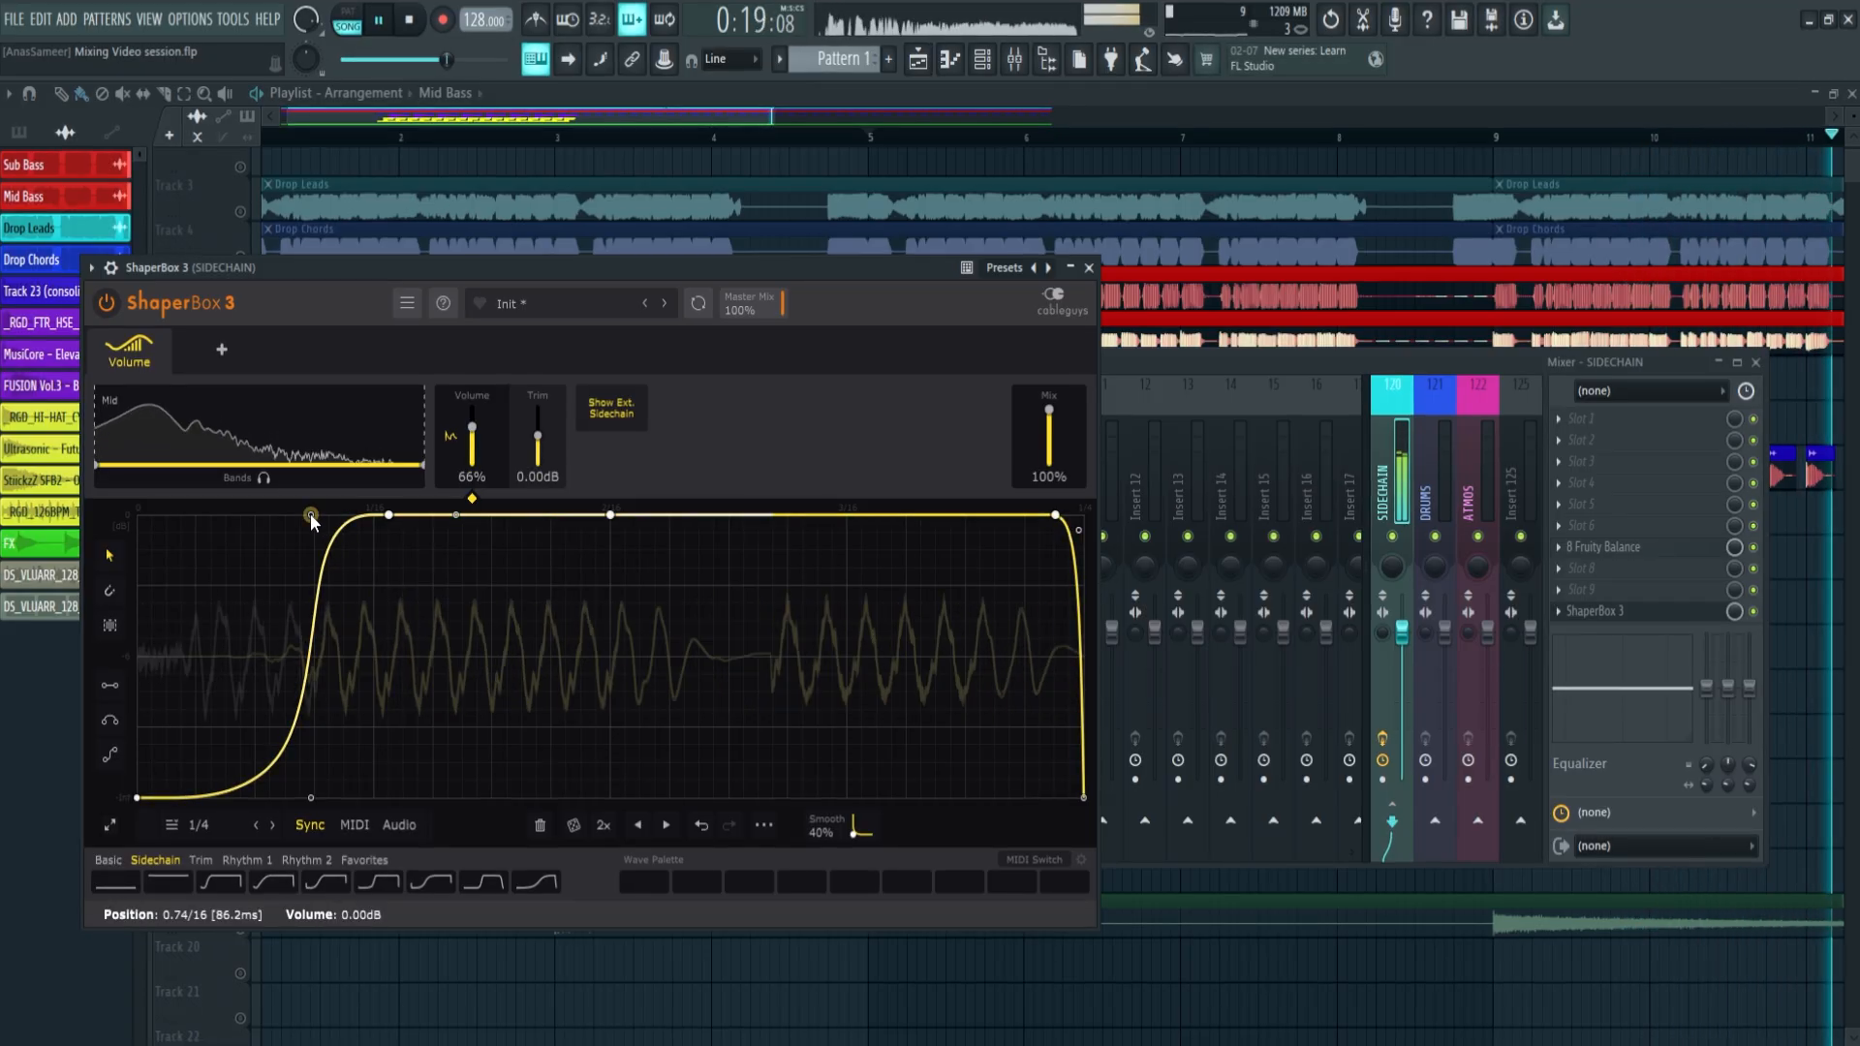
left_click_drag(311, 515, 327, 569)
left_click_drag(311, 798, 320, 797)
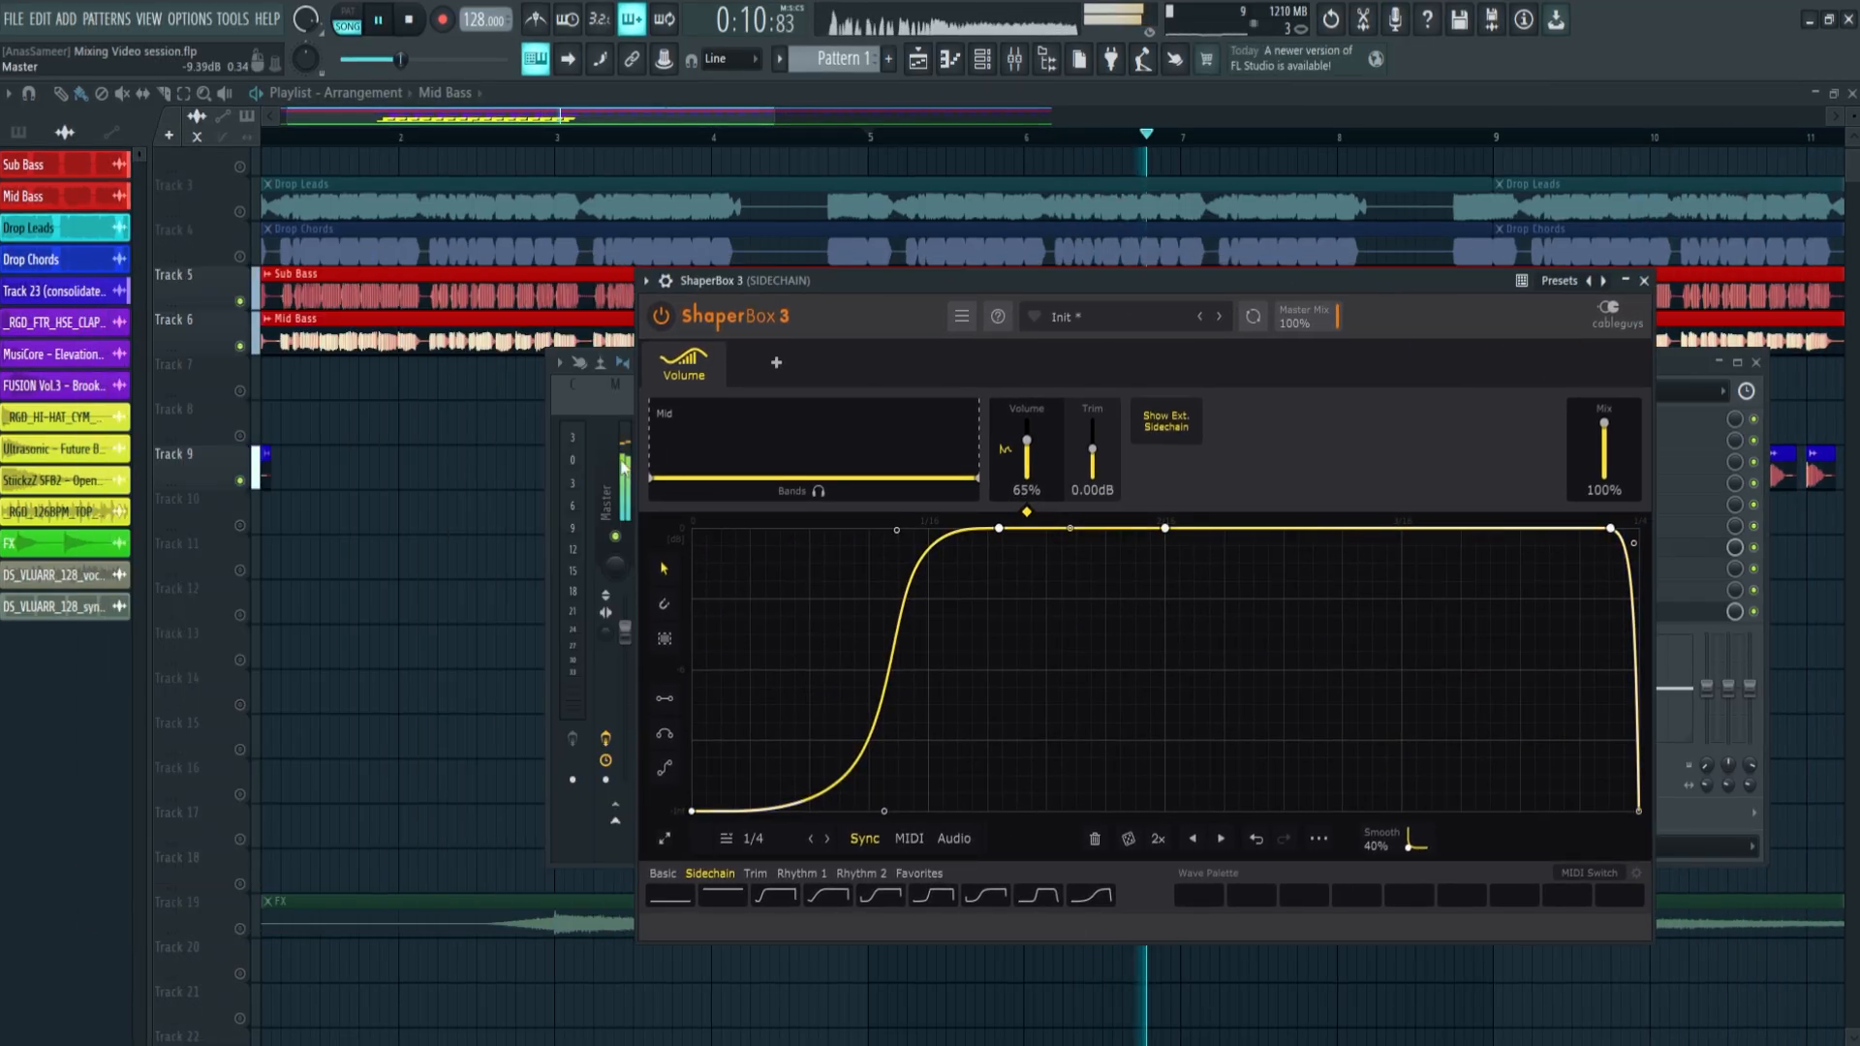
left_click(623, 466)
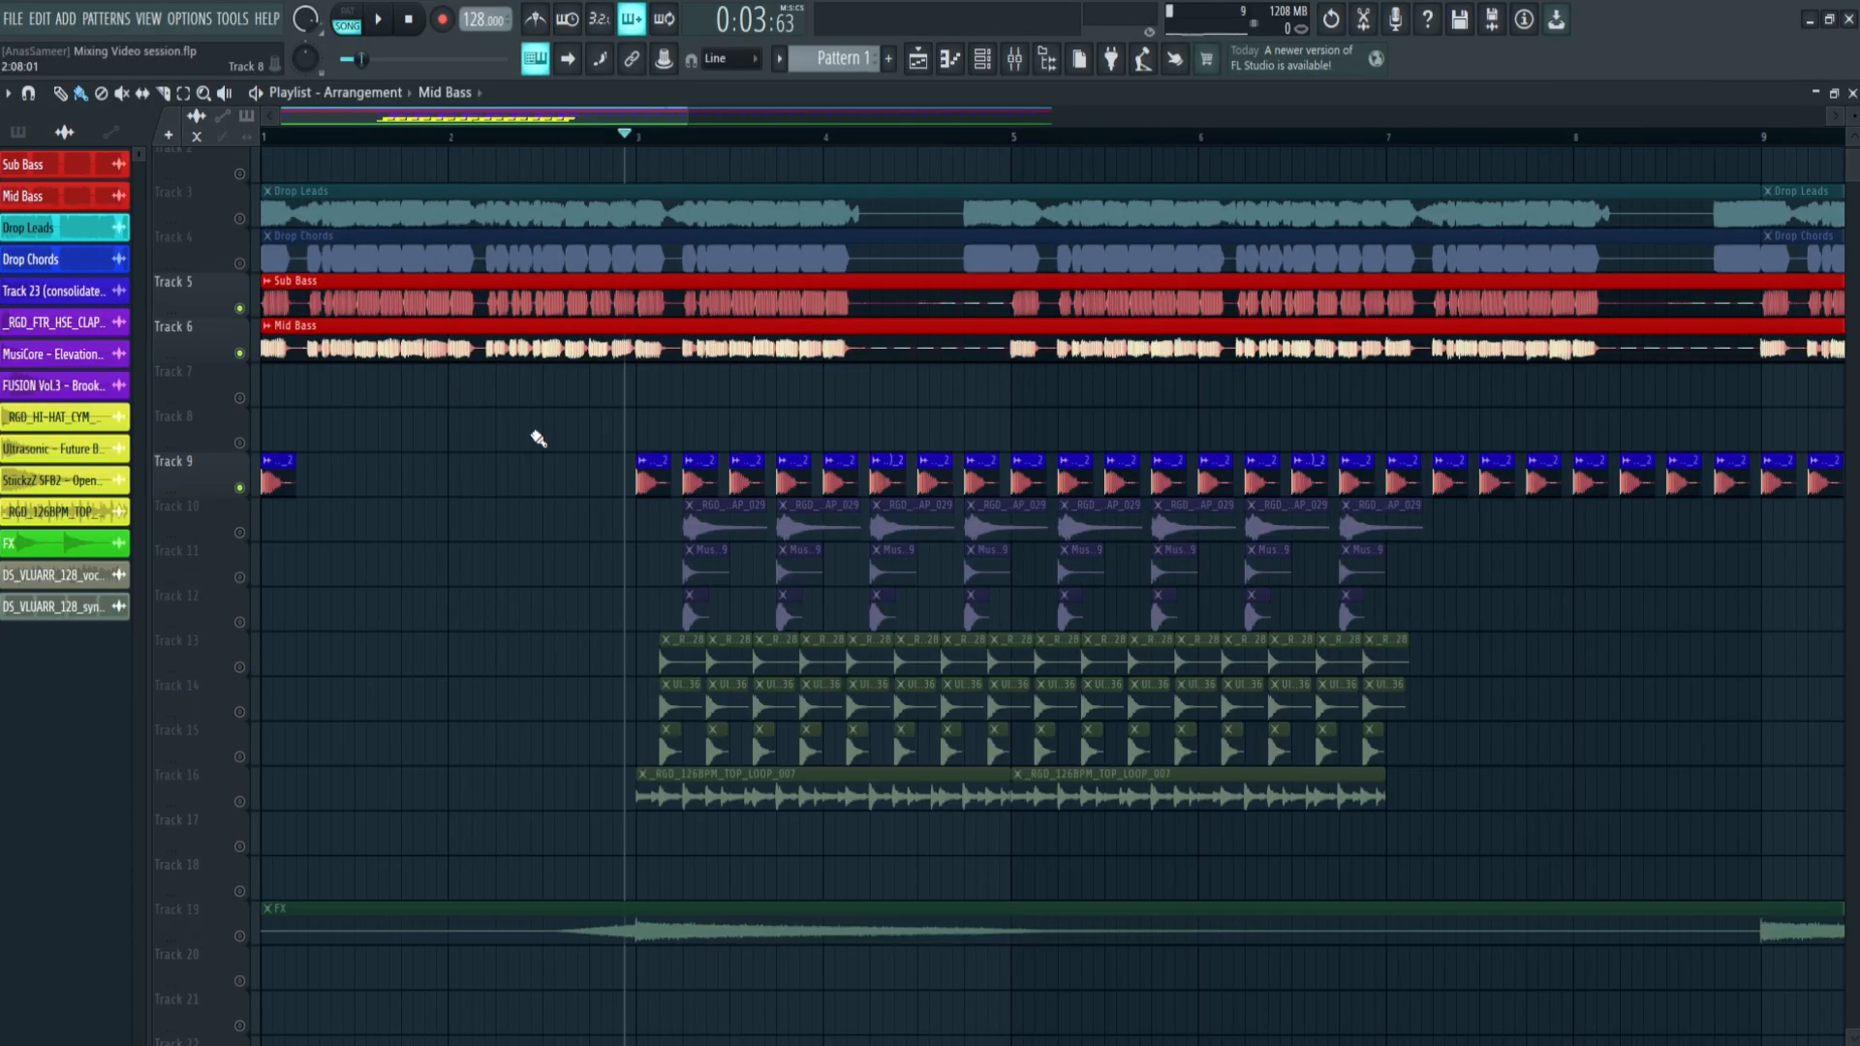
Unmute the clap tracks 10 to 12 and play them together with the kick and basses
left_click(243, 625)
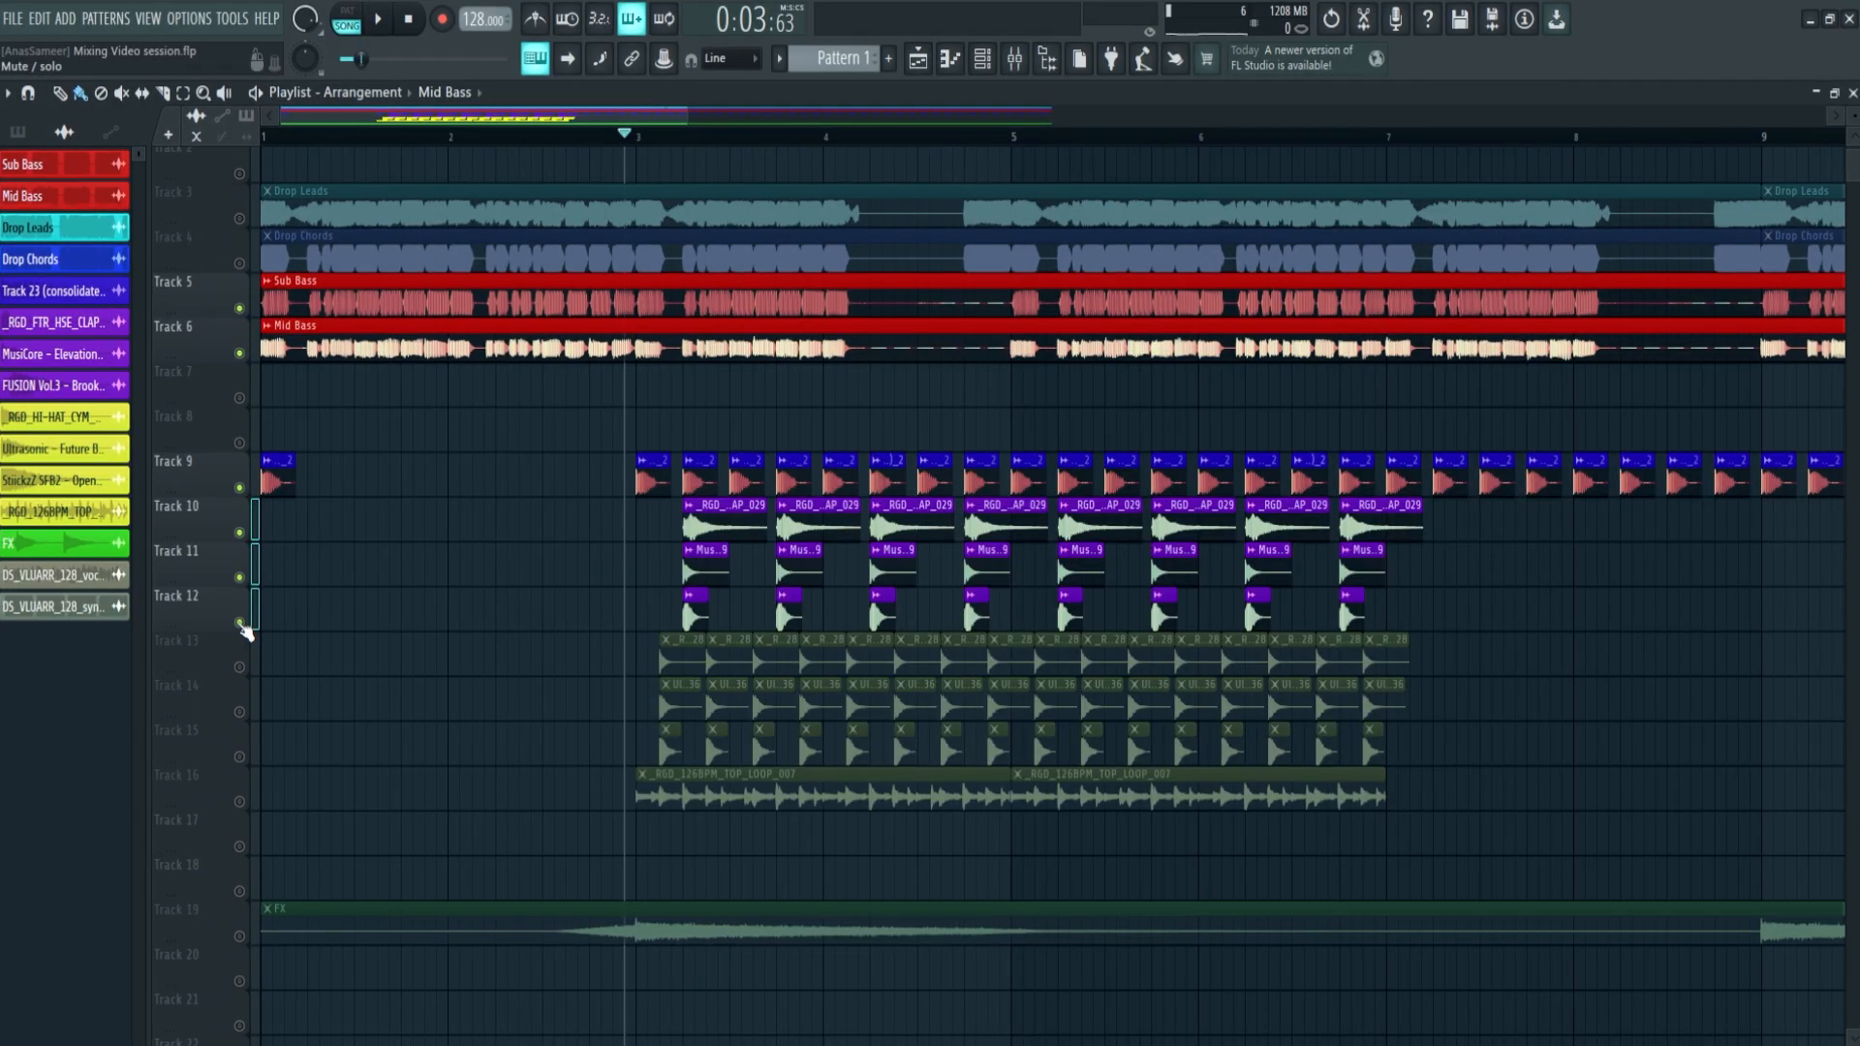
key("space")
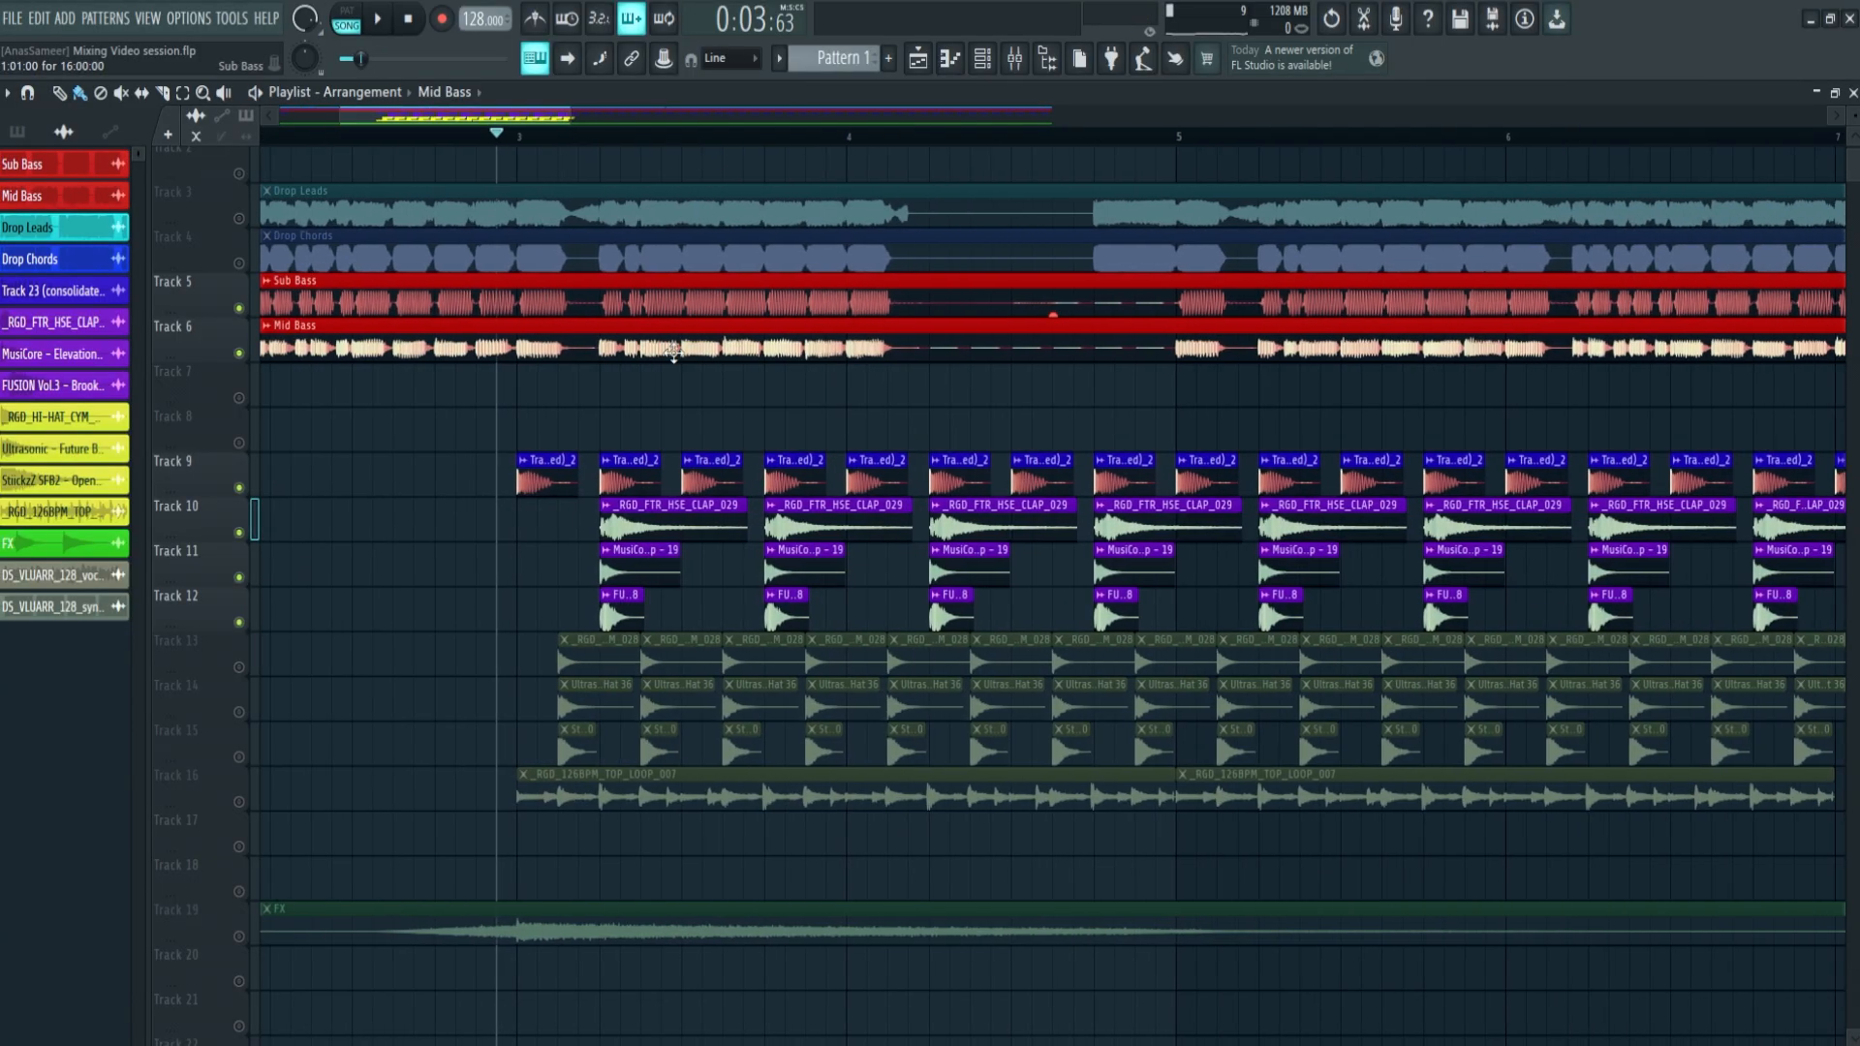
Shorten the _RGD_FTR_HSE_CLAP_029 clips on track 10 with a fade-out and play them with the kick
left_click(649, 504)
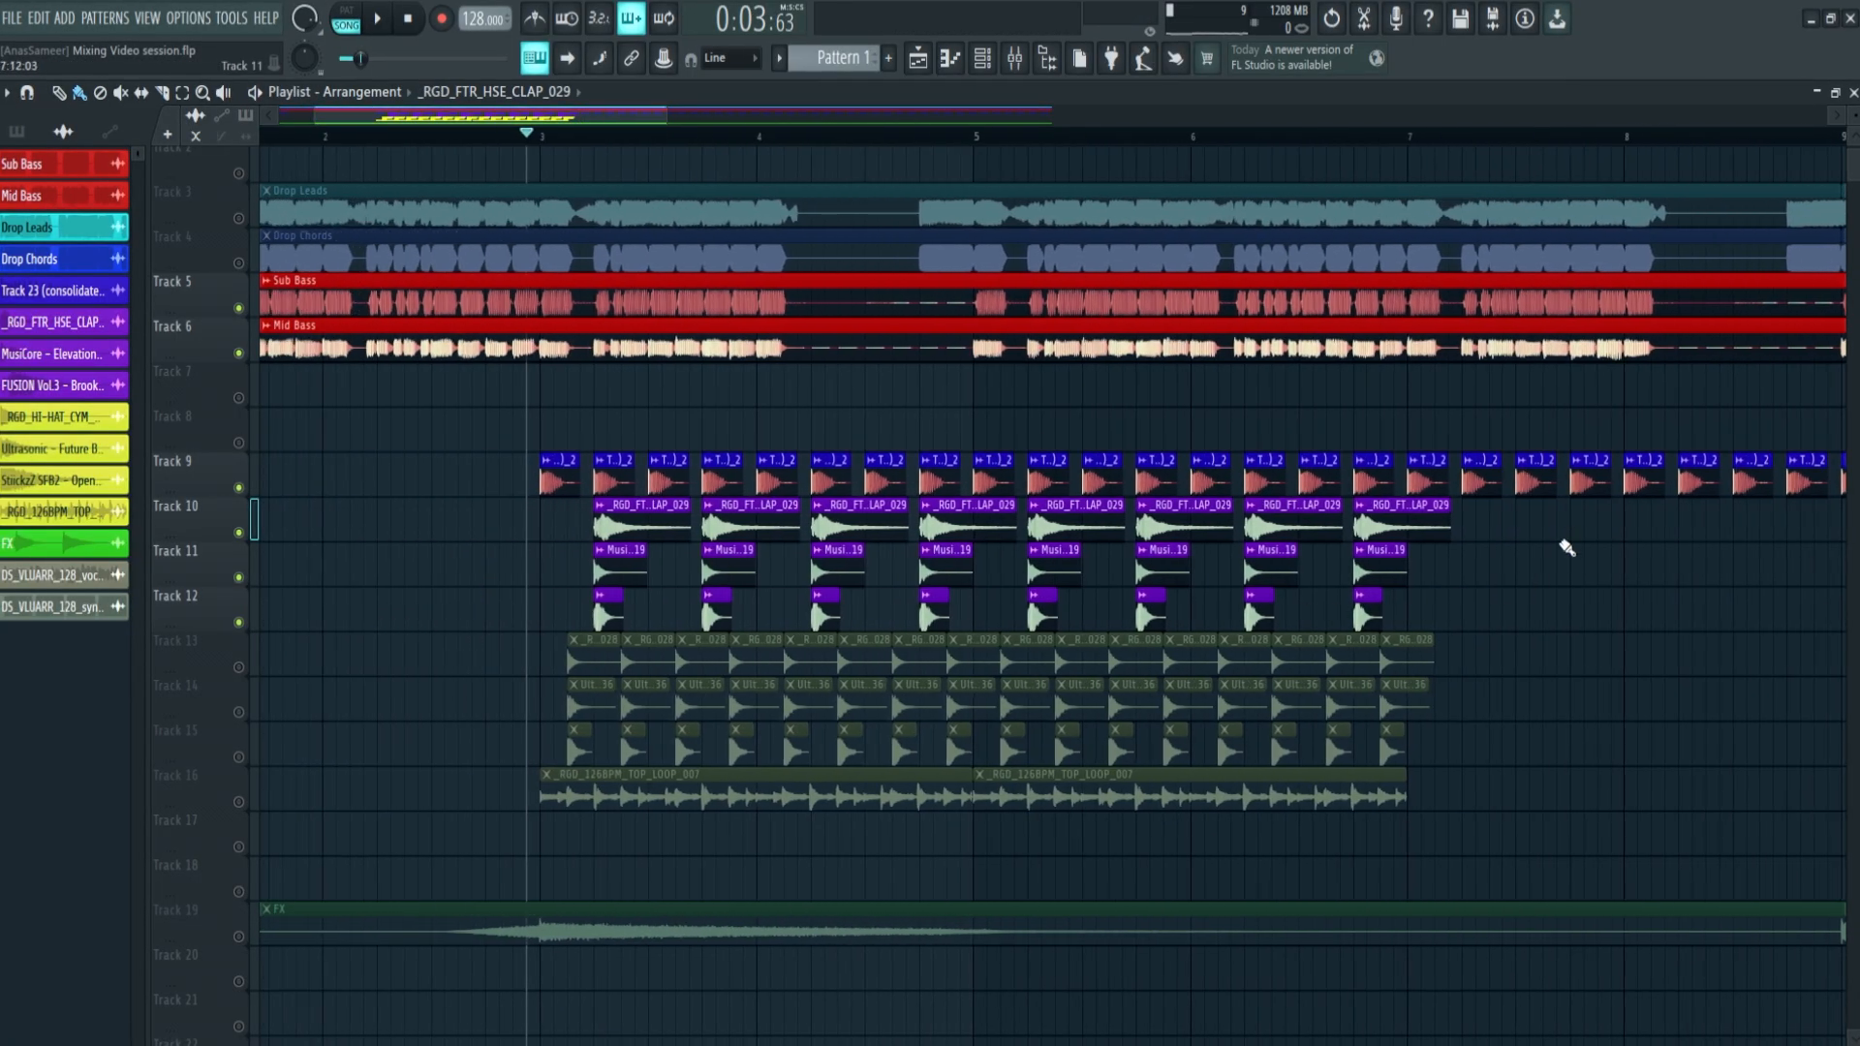
left_click_drag(1495, 521, 572, 527)
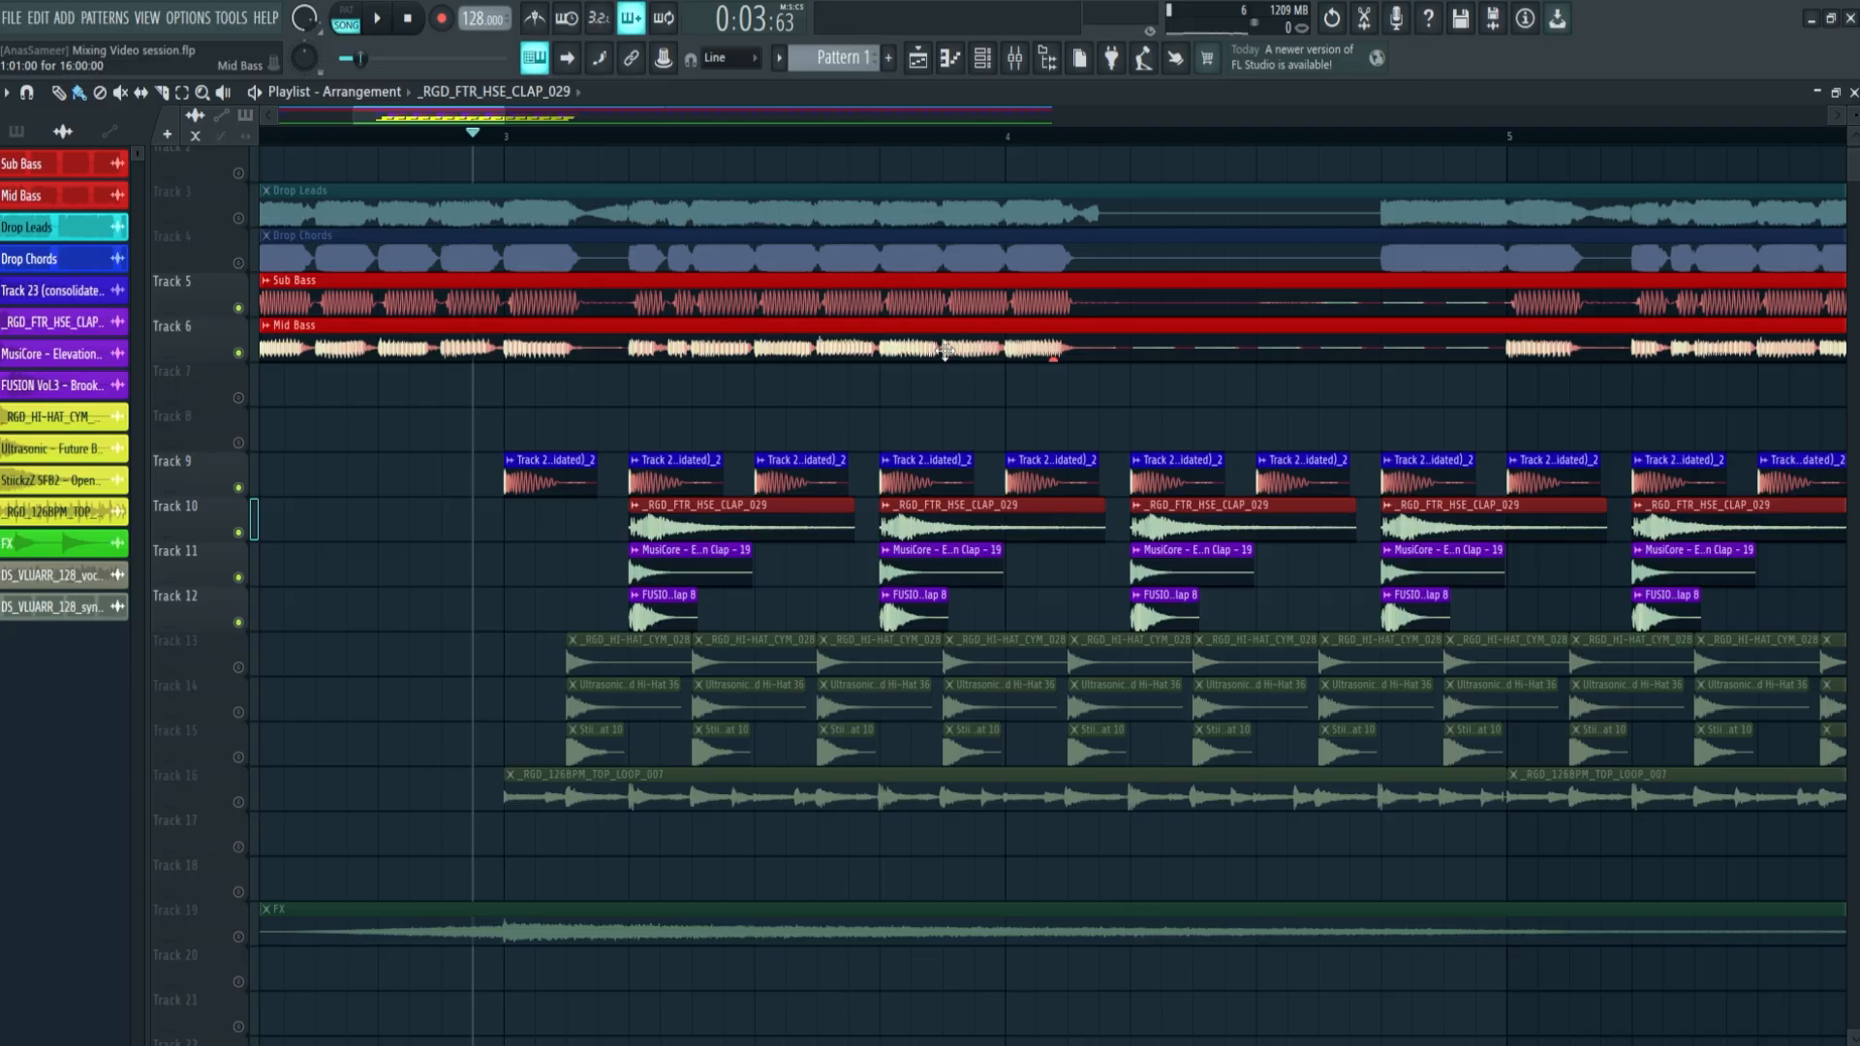
left_click_drag(854, 517, 693, 517)
key("space")
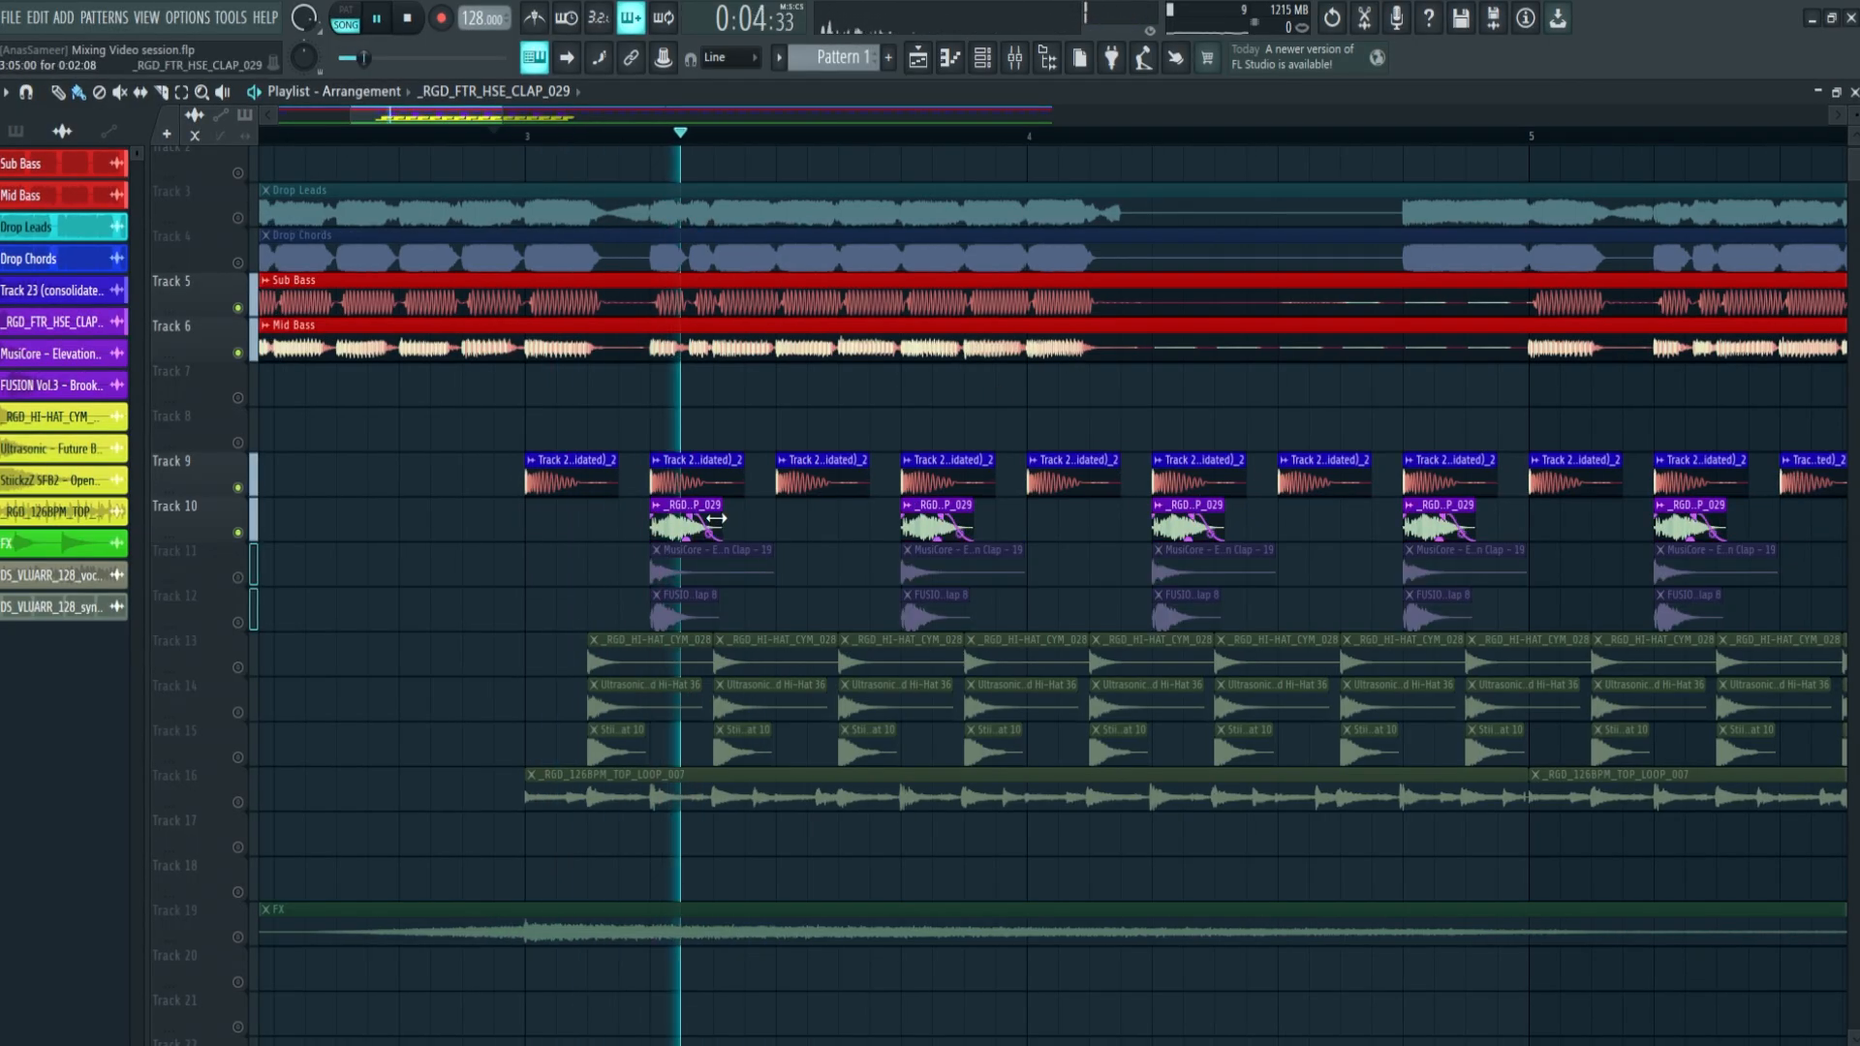
Lower the channel volumes of the _RGD_FTR_HSE_CLAP_029 and MusiCore Elevation Clap samples during playback
double_click(910, 516)
left_click_drag(532, 352, 533, 373)
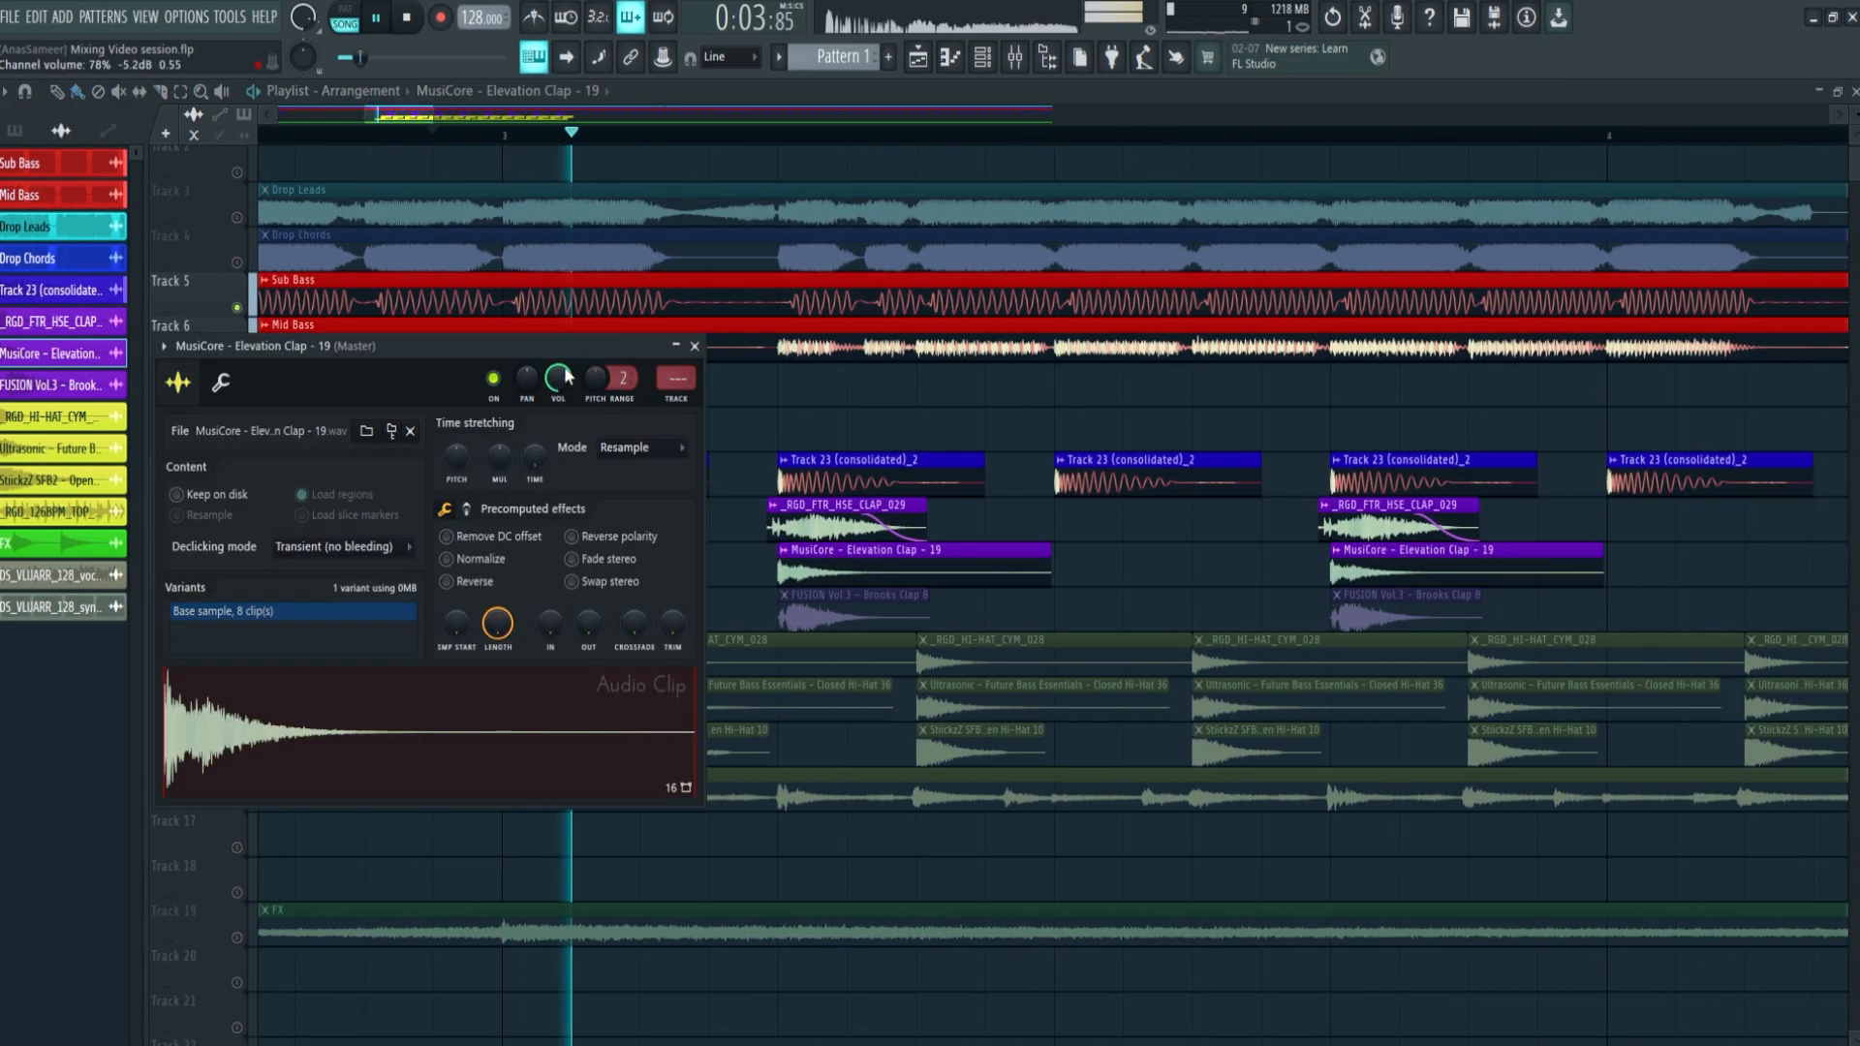
mouse_move(568, 376)
left_mouse_down()
mouse_move(568, 422)
mouse_move(562, 370)
left_mouse_up()
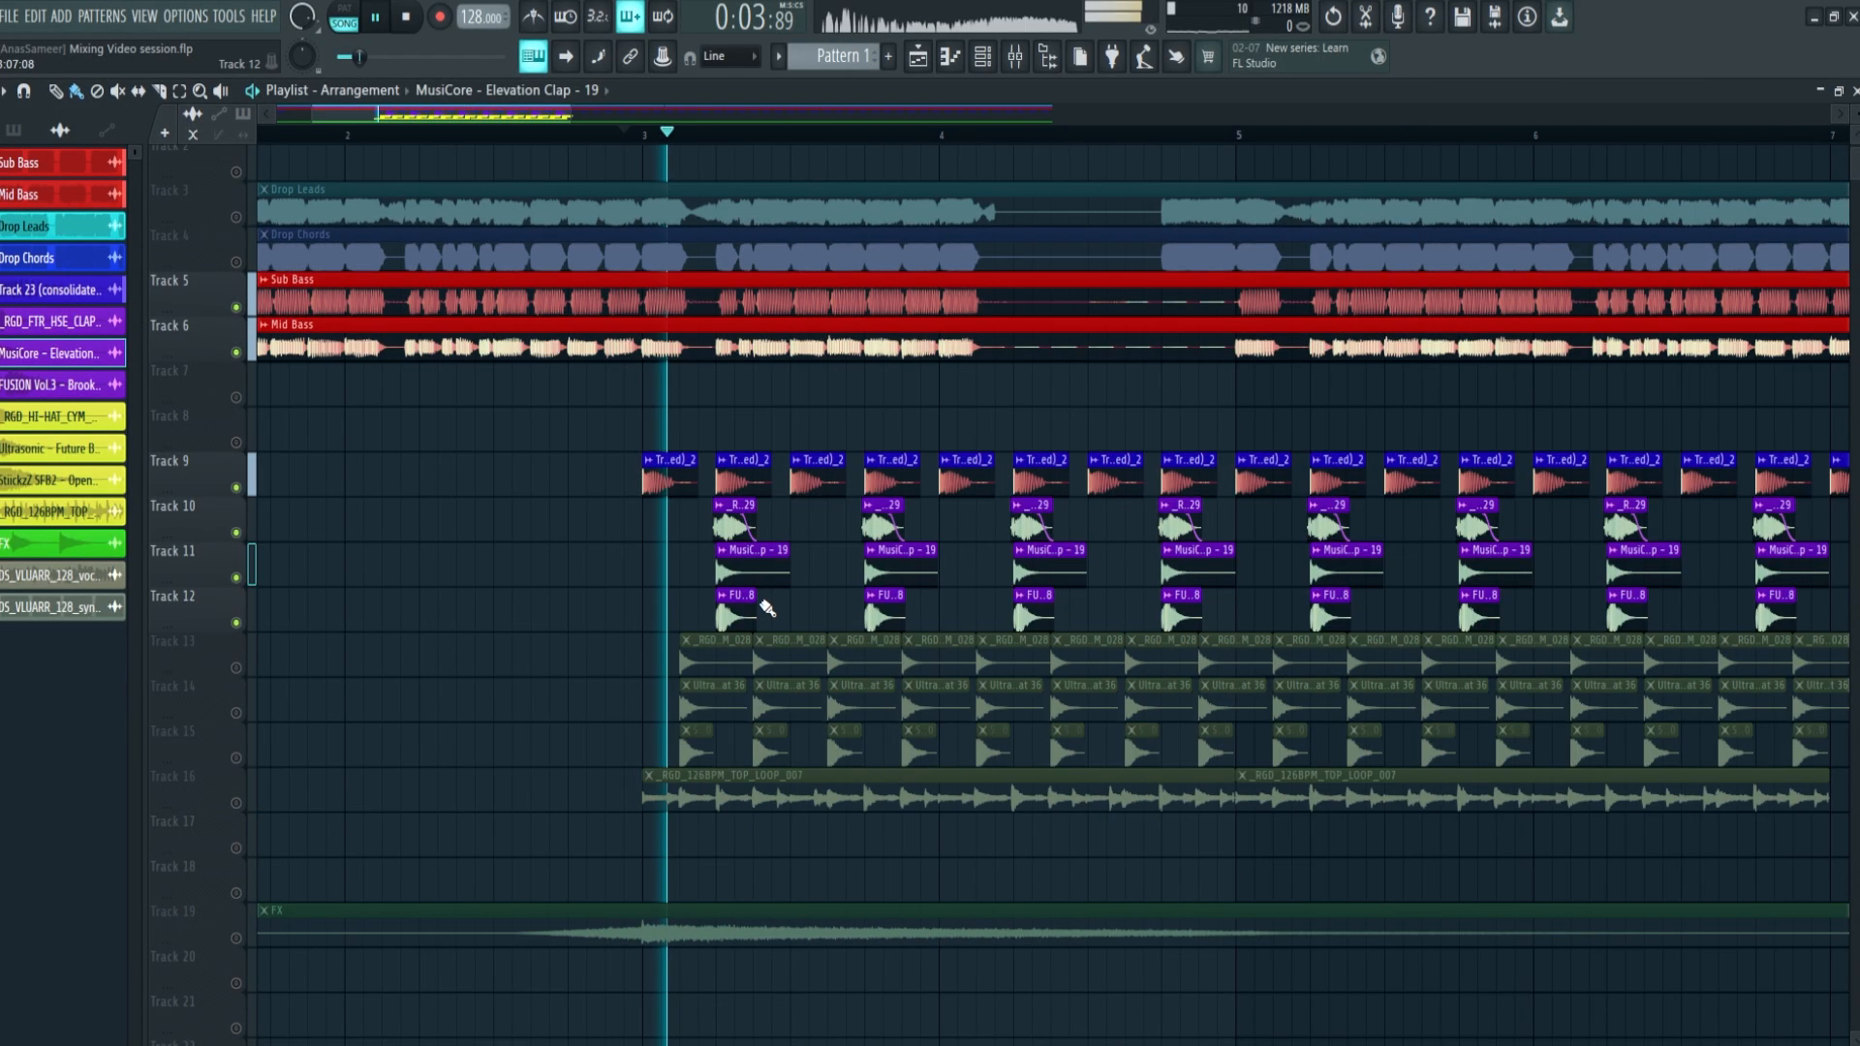
Adjust the FUSION Vol.3 Brooks Clap 8 channel volume to fit the other claps, checking the balance by playback
double_click(736, 610)
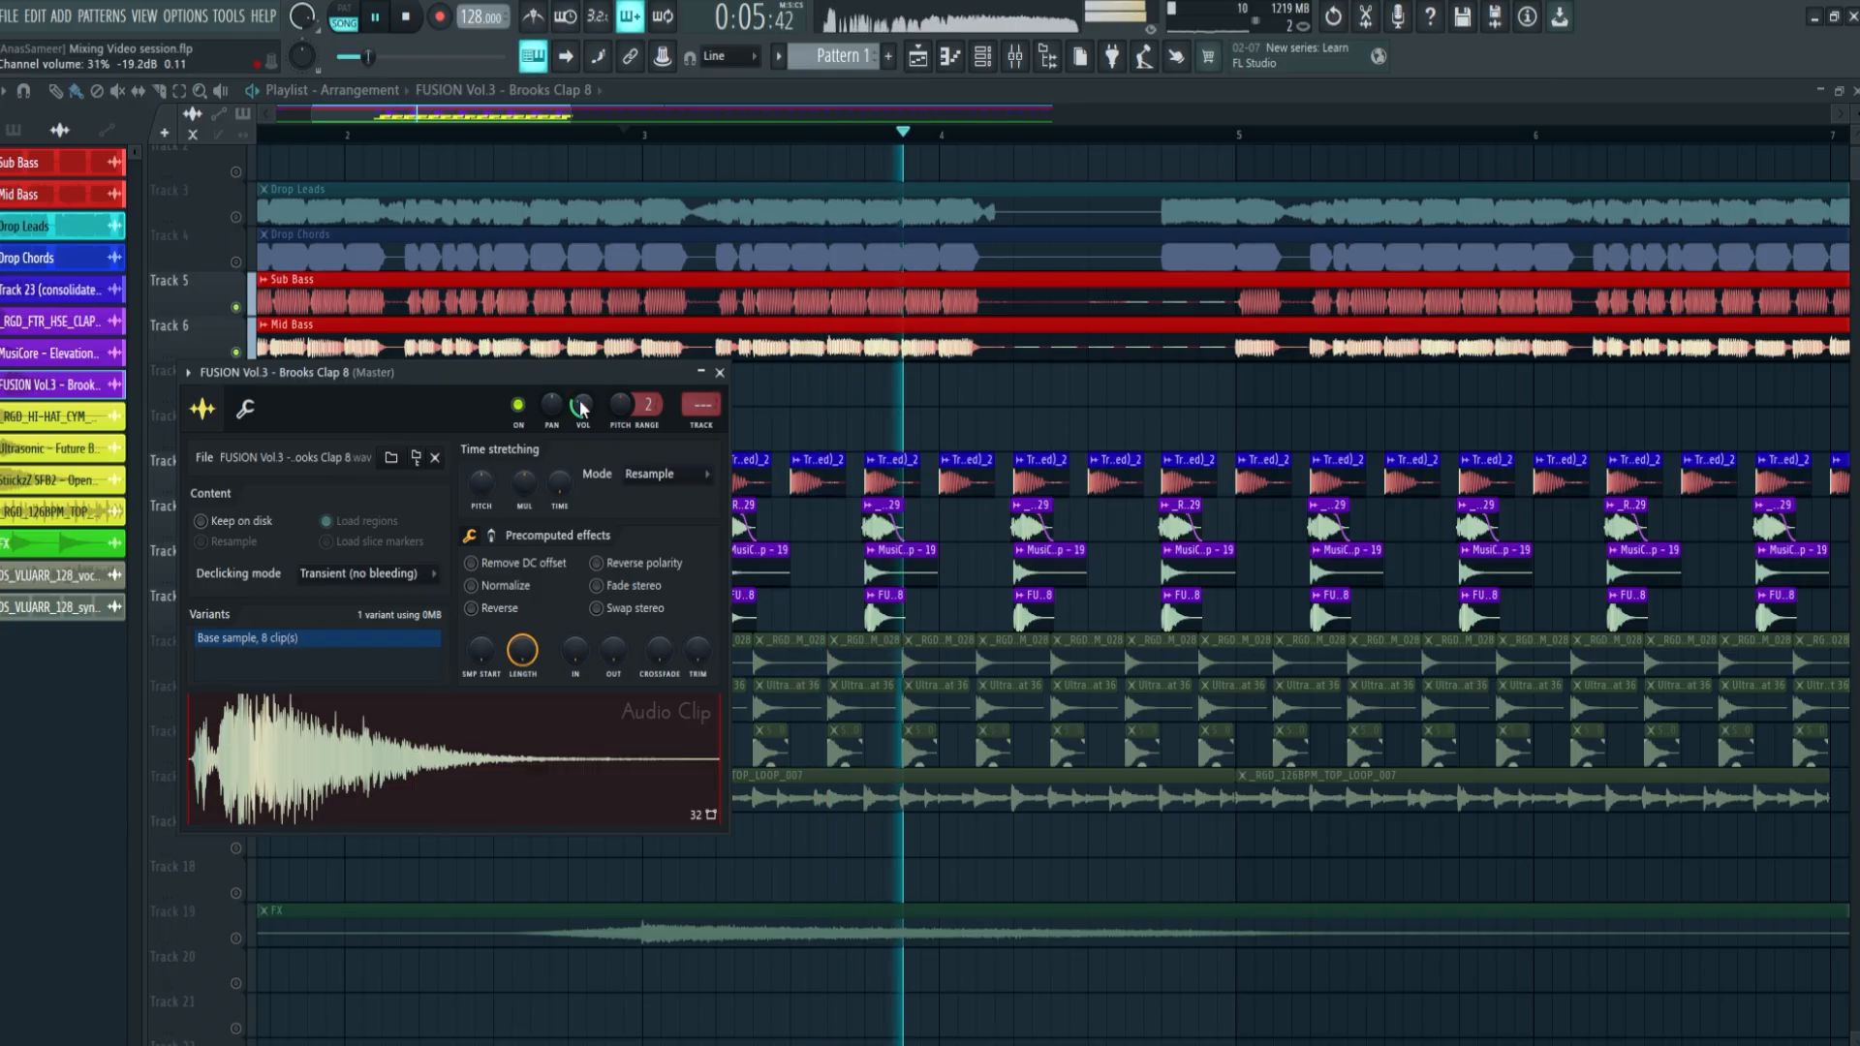
left_click_drag(581, 407, 695, 358)
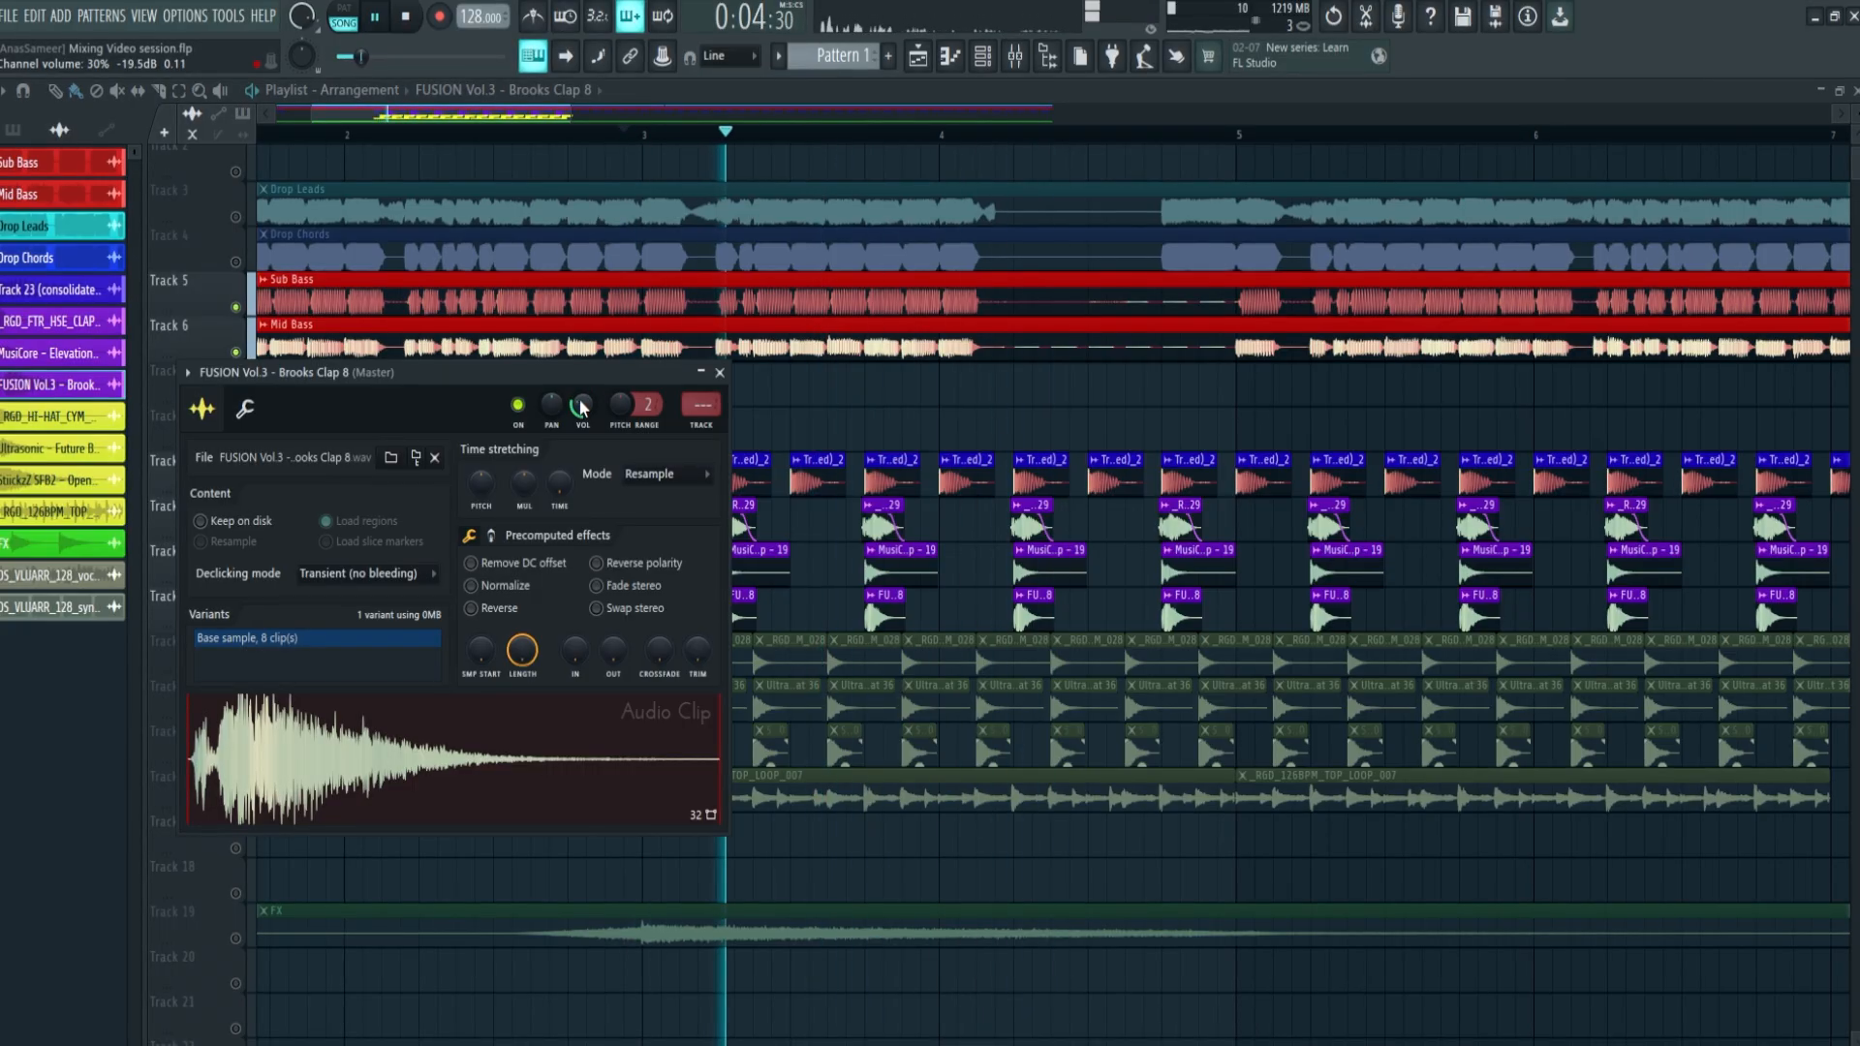
key("space")
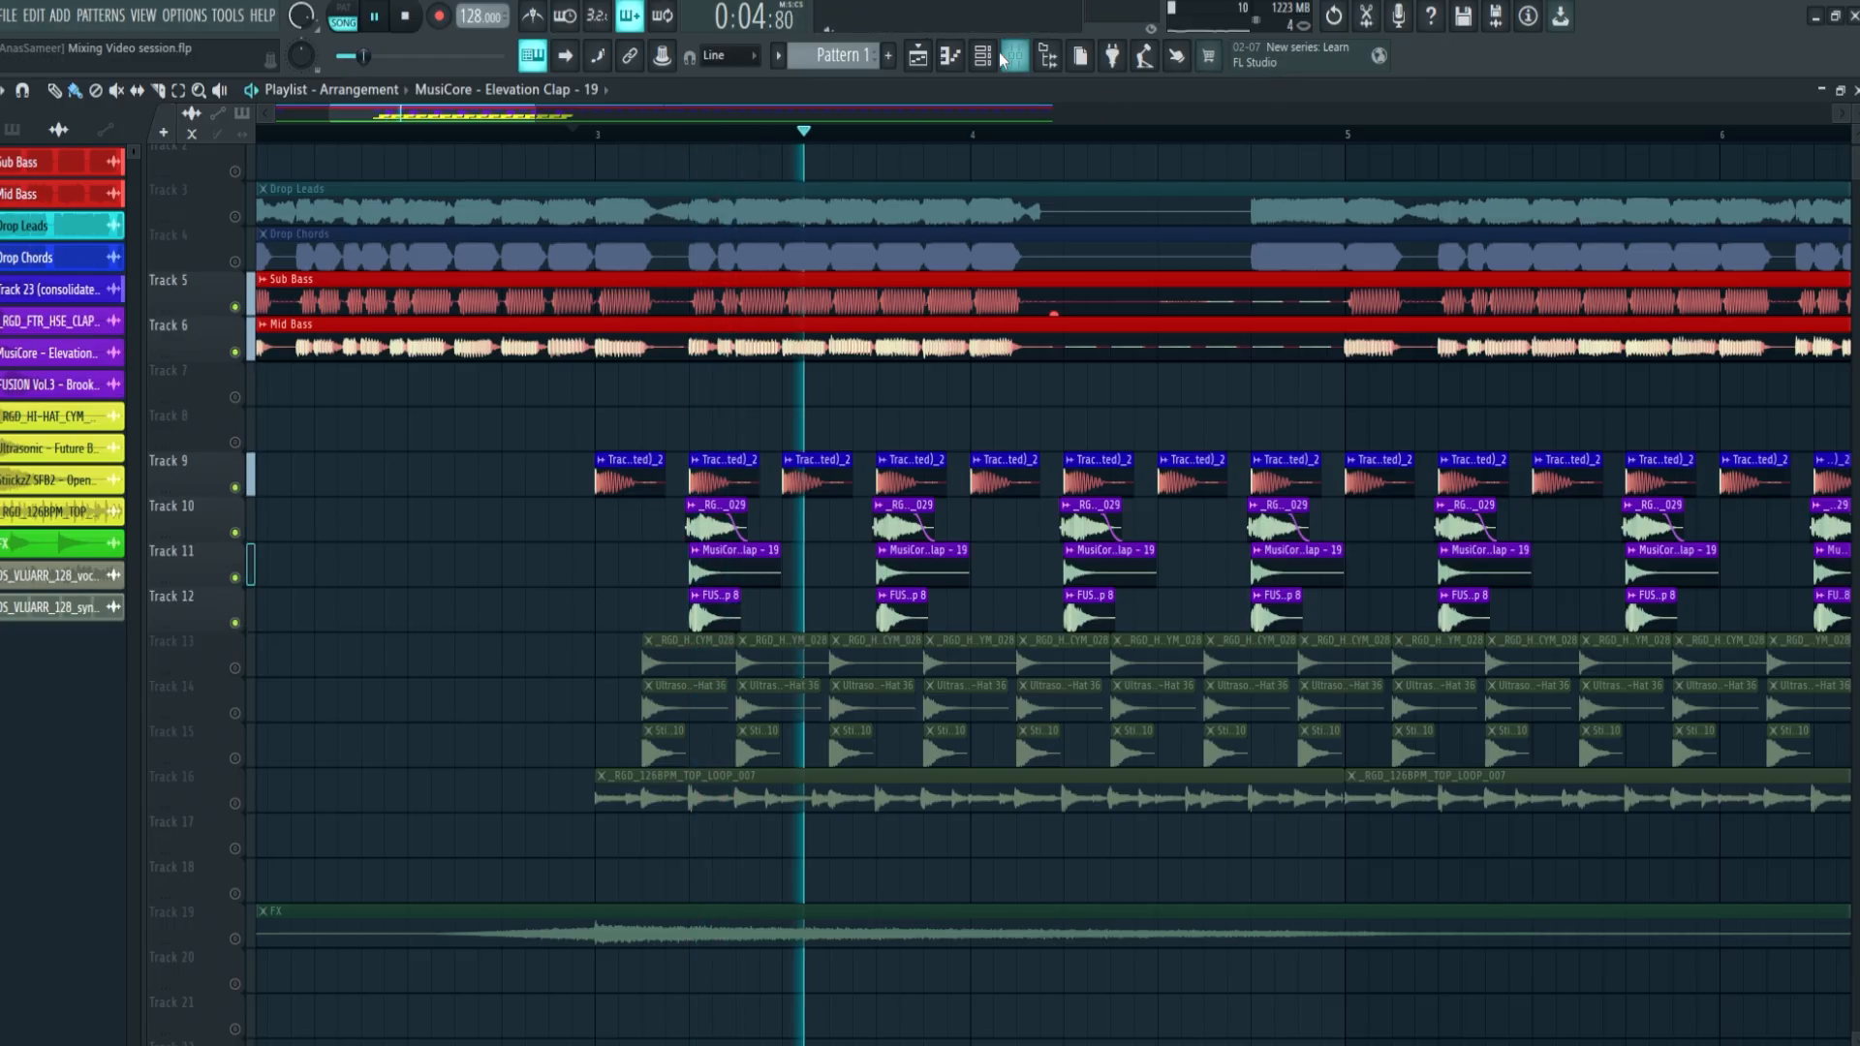
key("space")
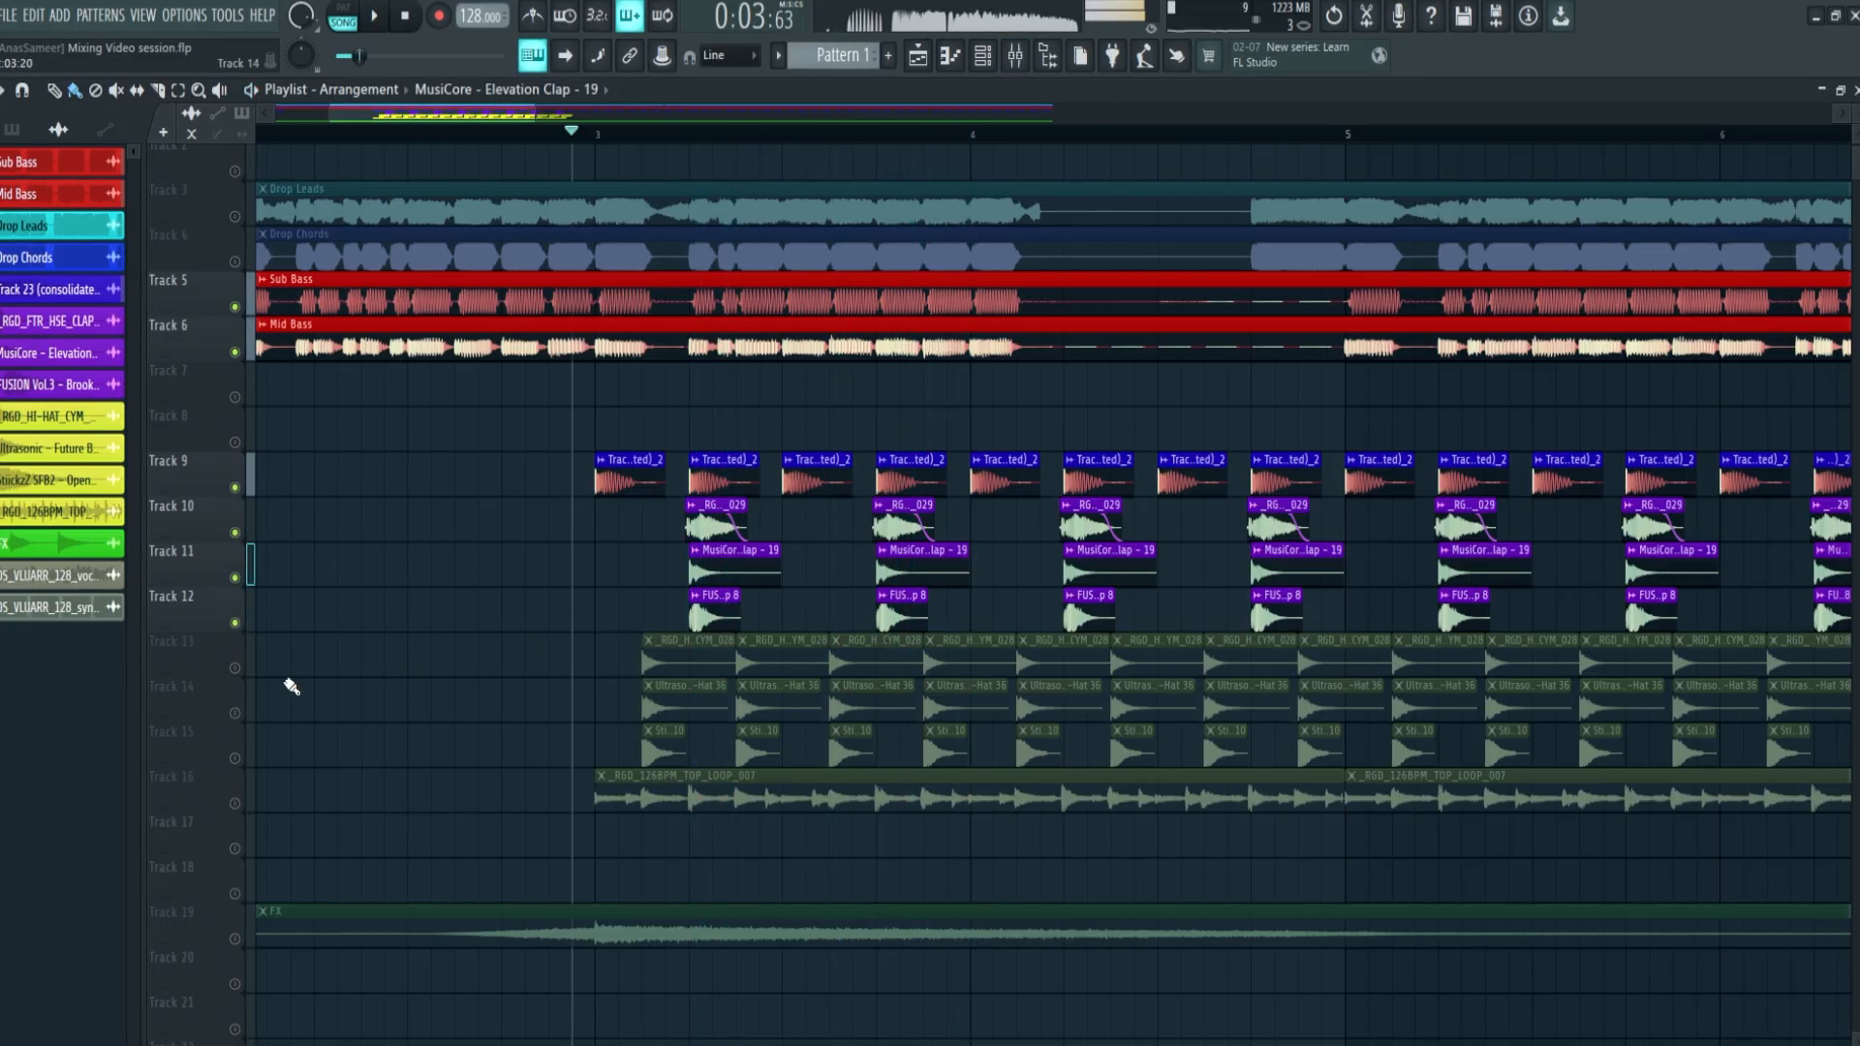
Unmute the hi-hat tracks 13 to 15 and play them with the rest of the drums
left_click(235, 713)
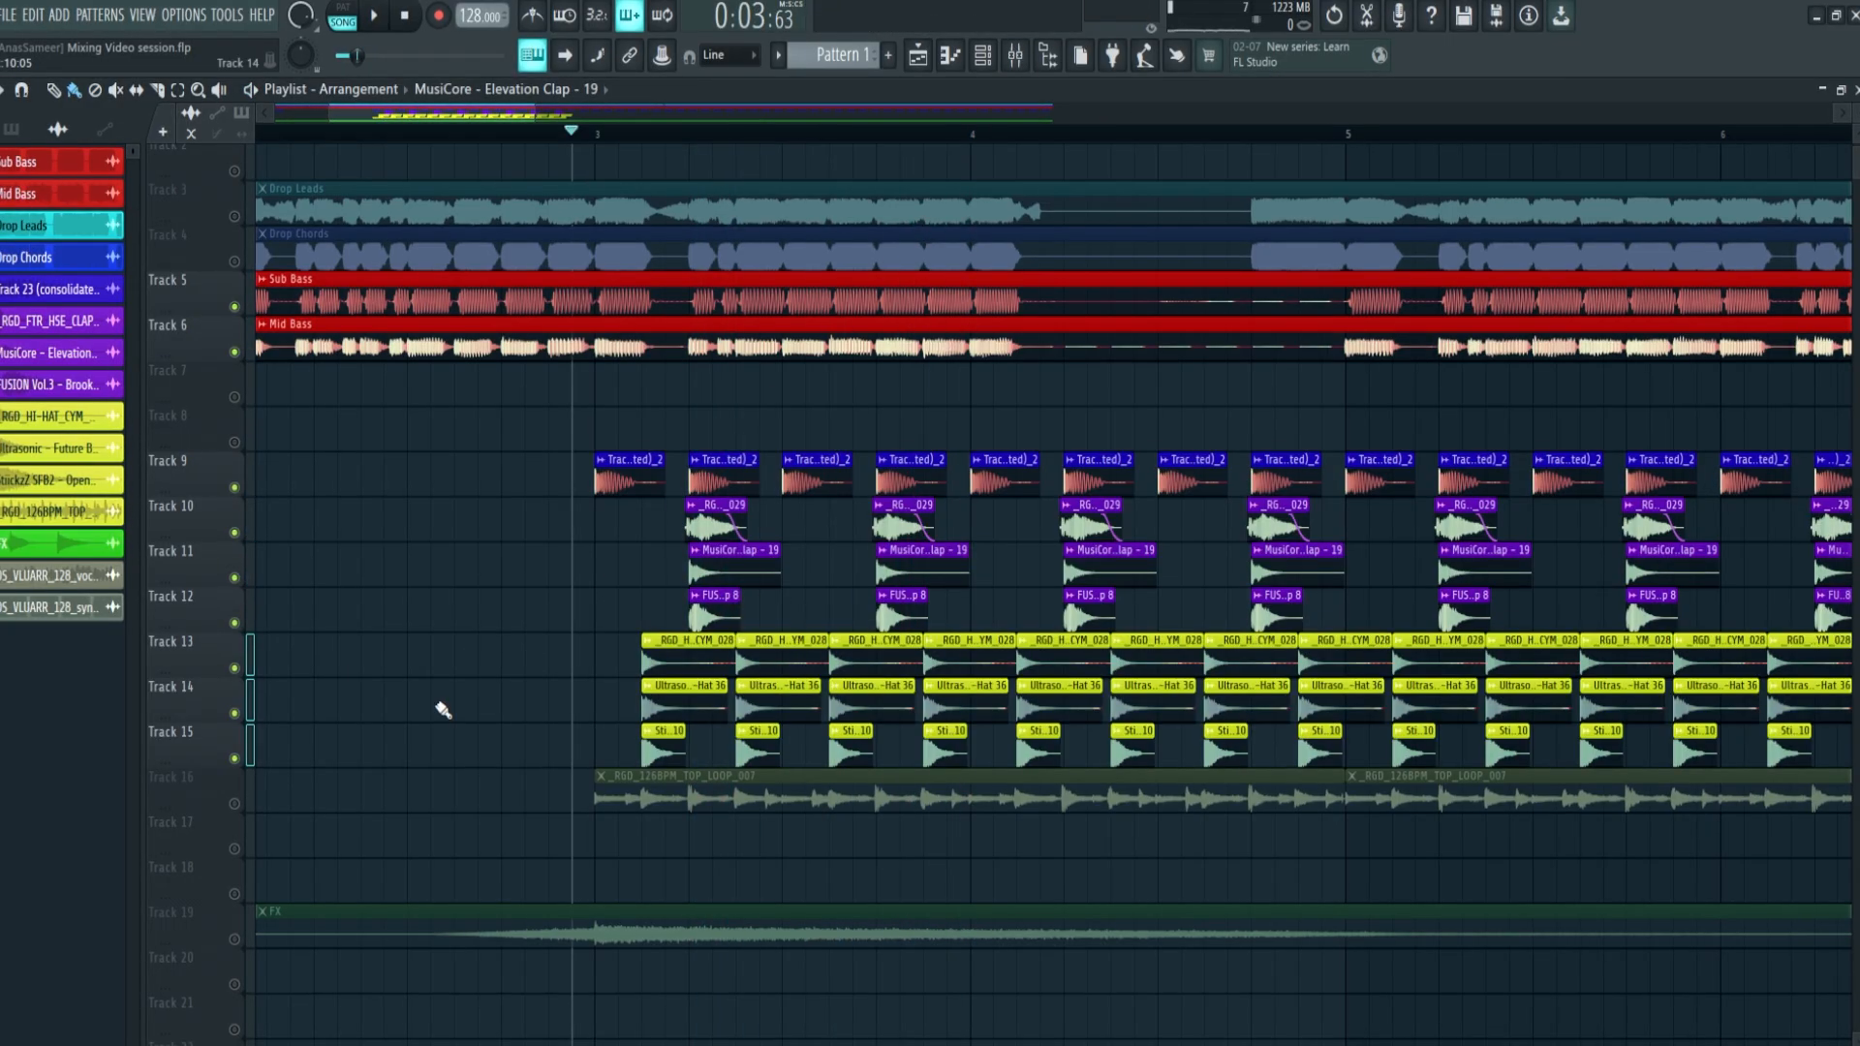
key("space")
left_click(253, 709)
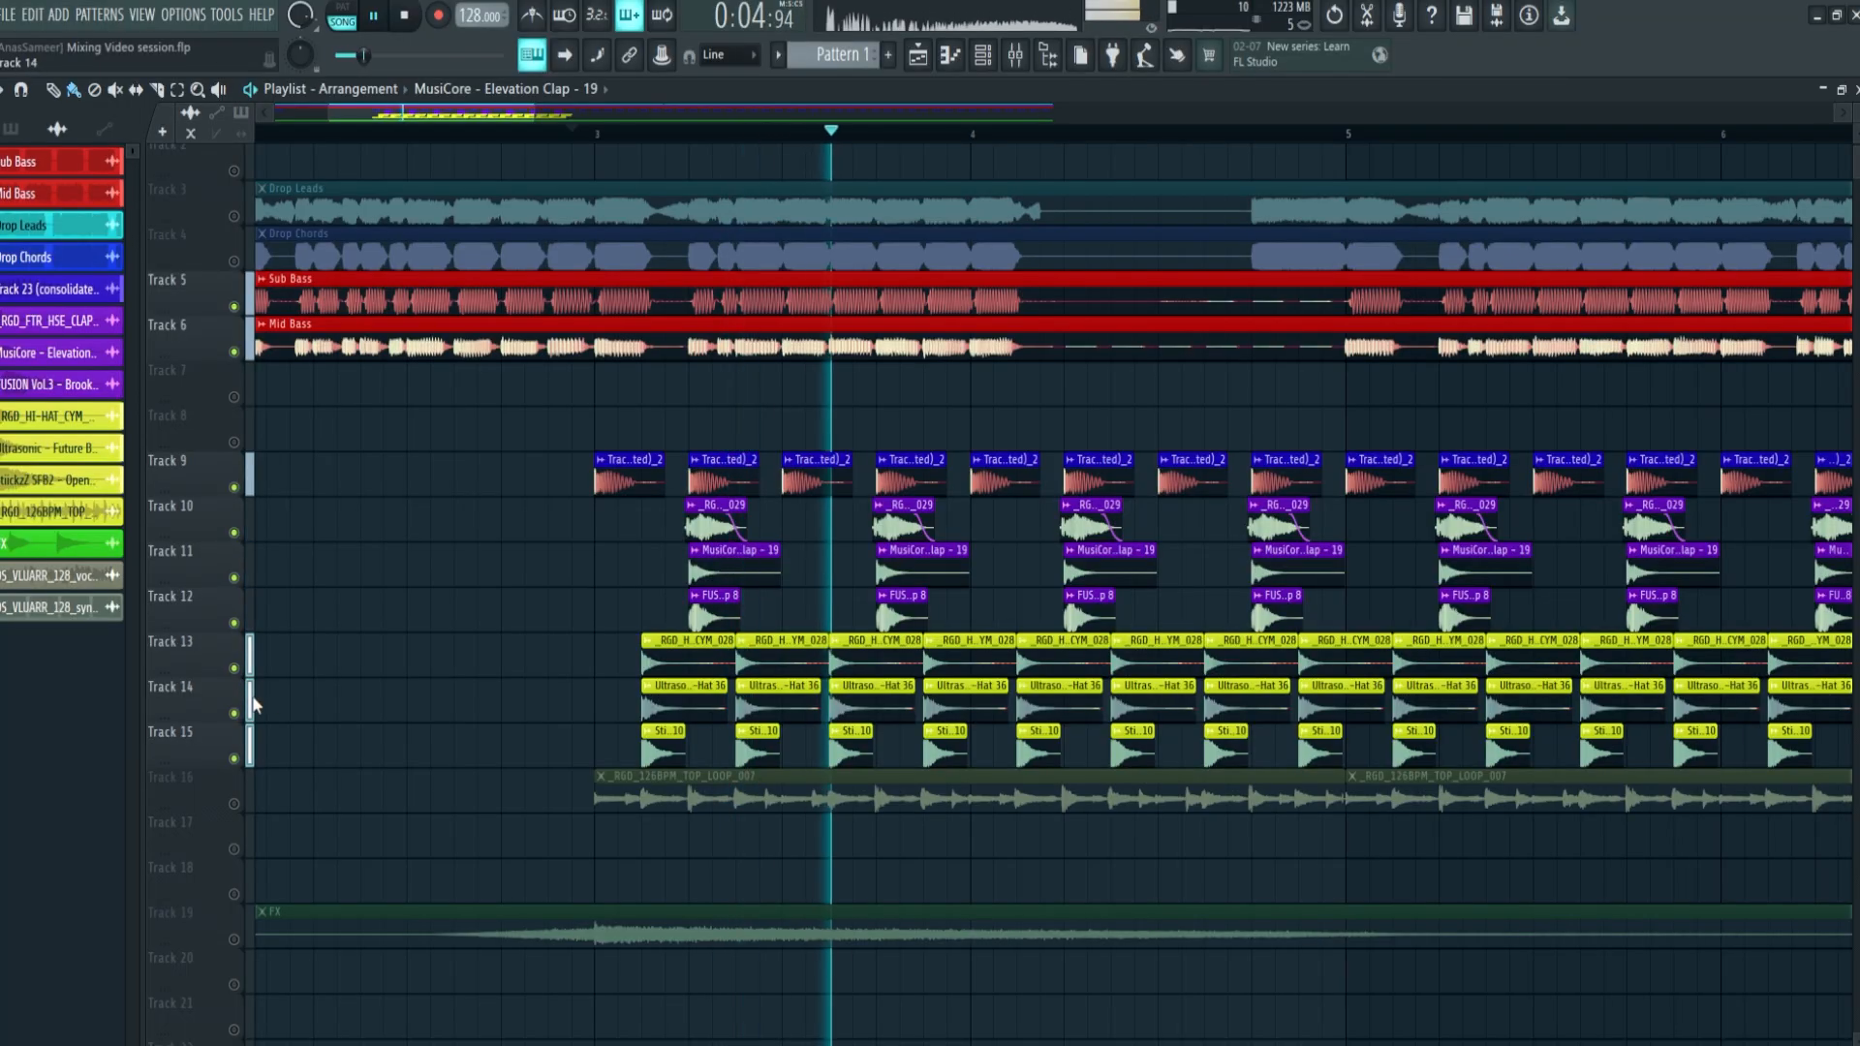
Mute hi-hat tracks 14 and 15 and lower the channel volume of the _RGD_HI-HAT_CYM_028 sample during playback
key("space")
left_click(233, 714)
left_click(233, 758)
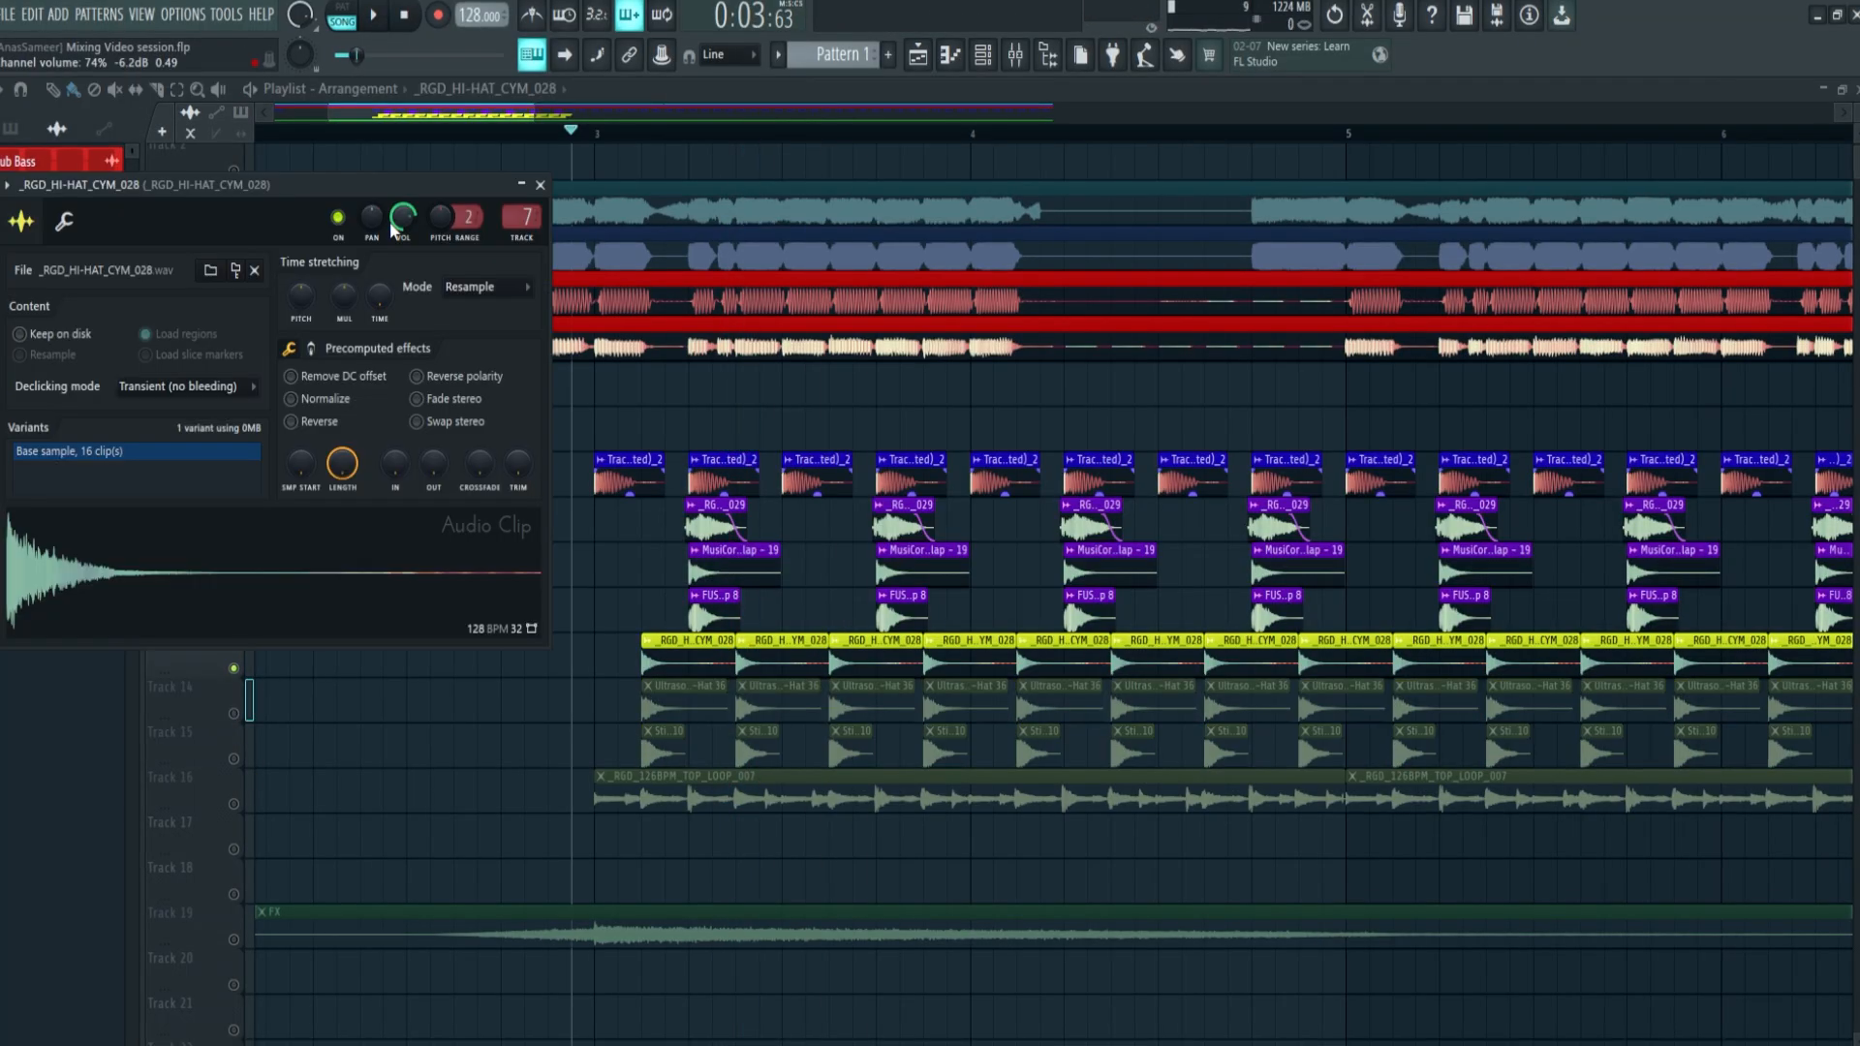
key("space")
left_click_drag(397, 219, 397, 279)
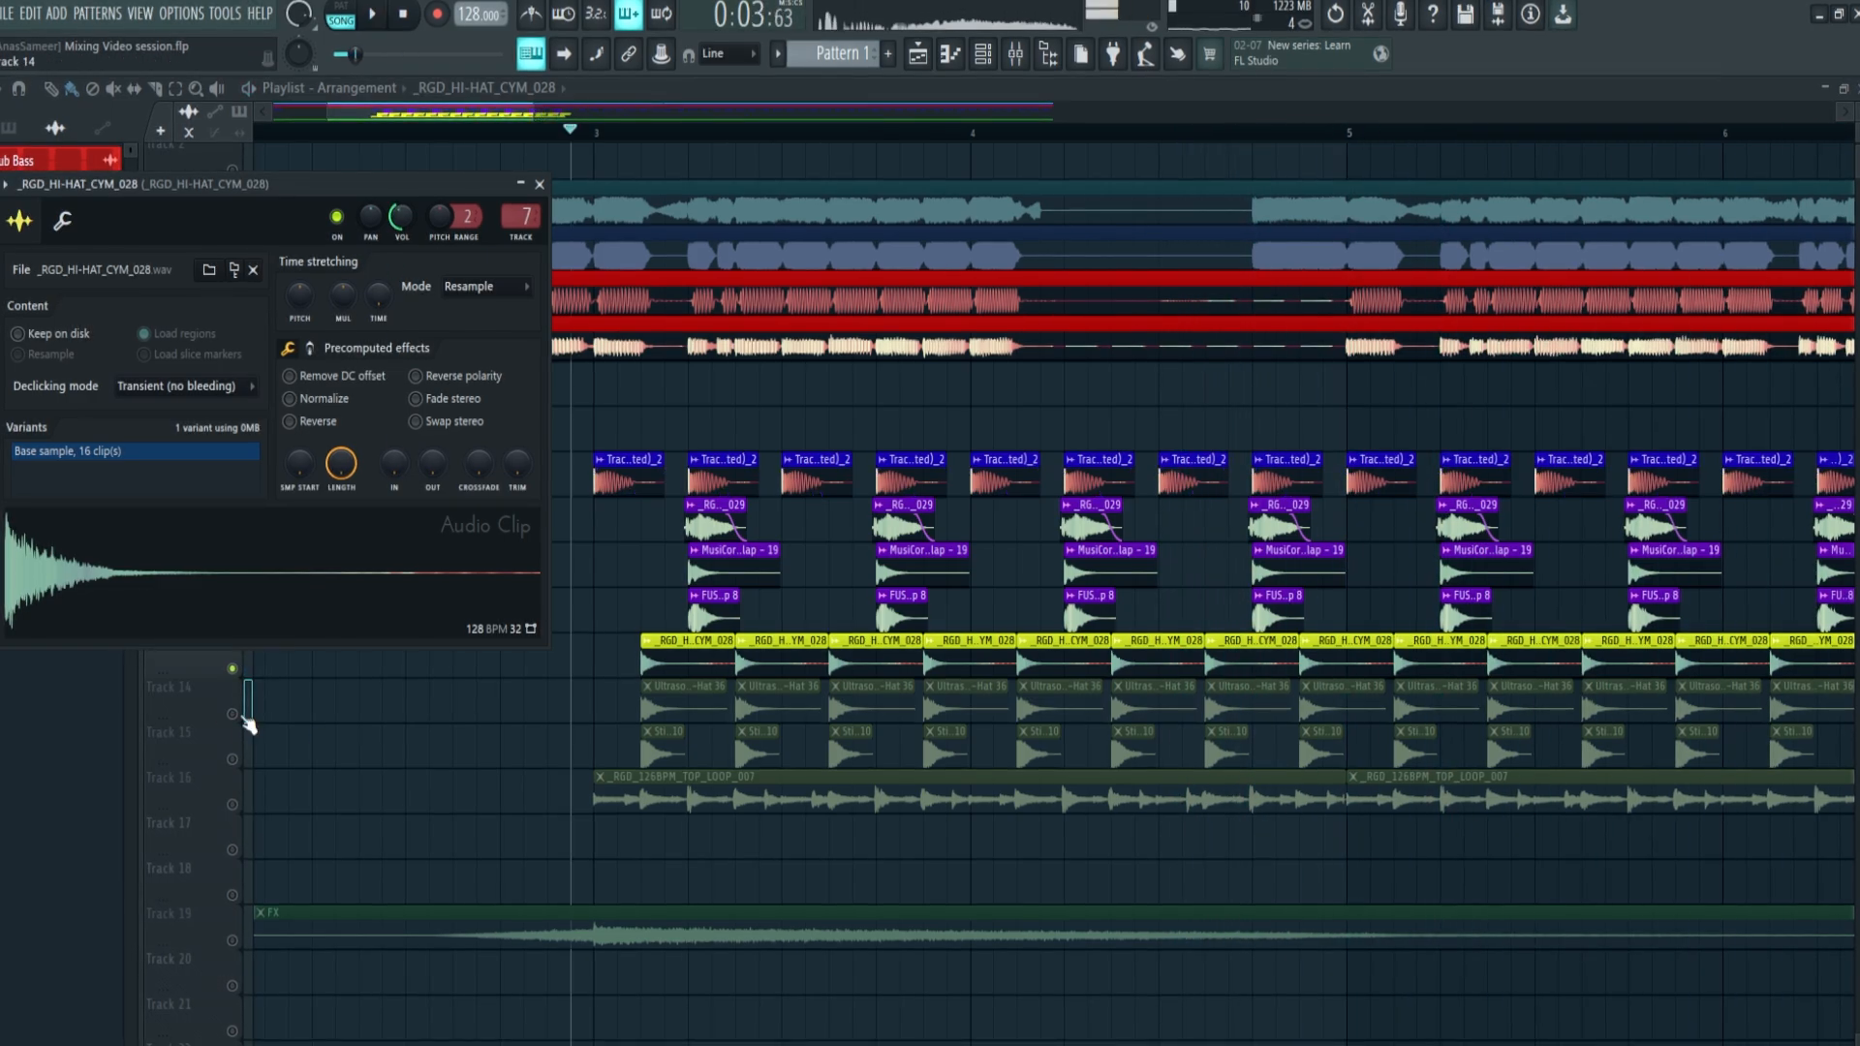
Unmute track 14 and lower the Ultrasonic Closed Hi-Hat 36 channel volume to about -24.0 dB
left_click(233, 714)
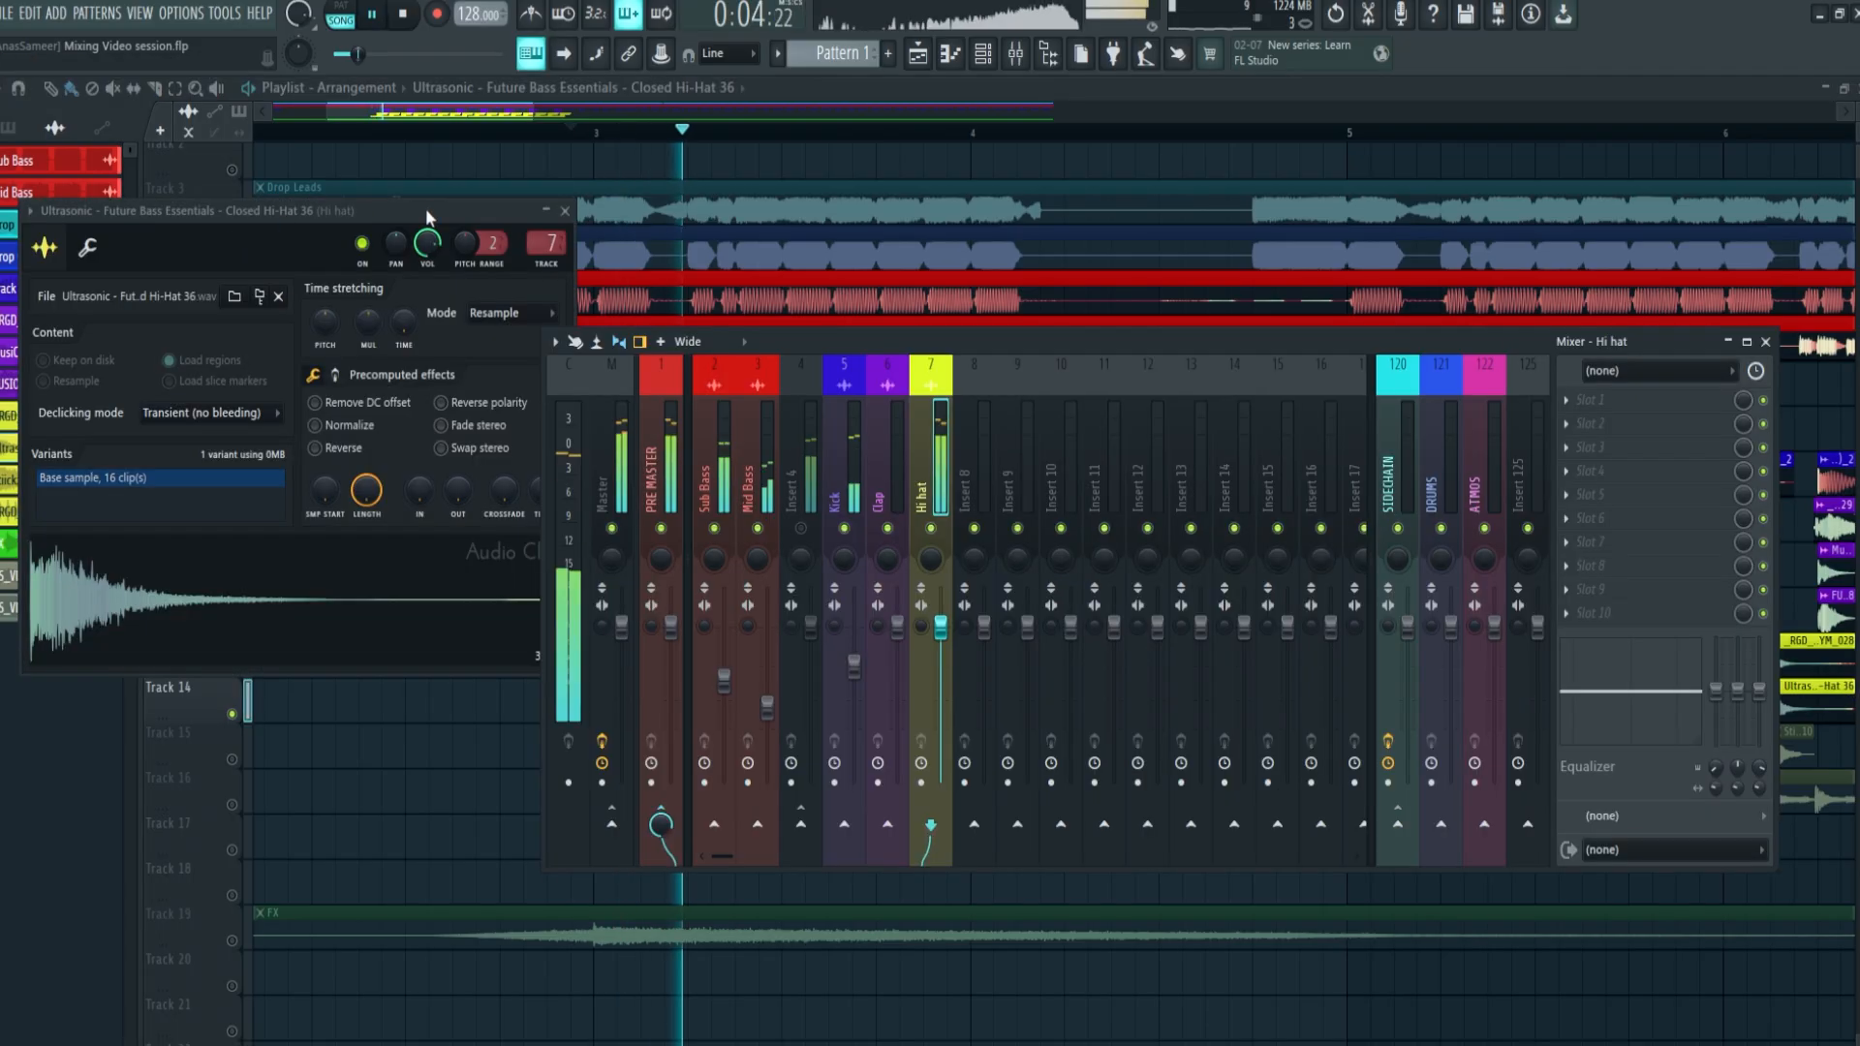
left_click_drag(427, 242, 427, 260)
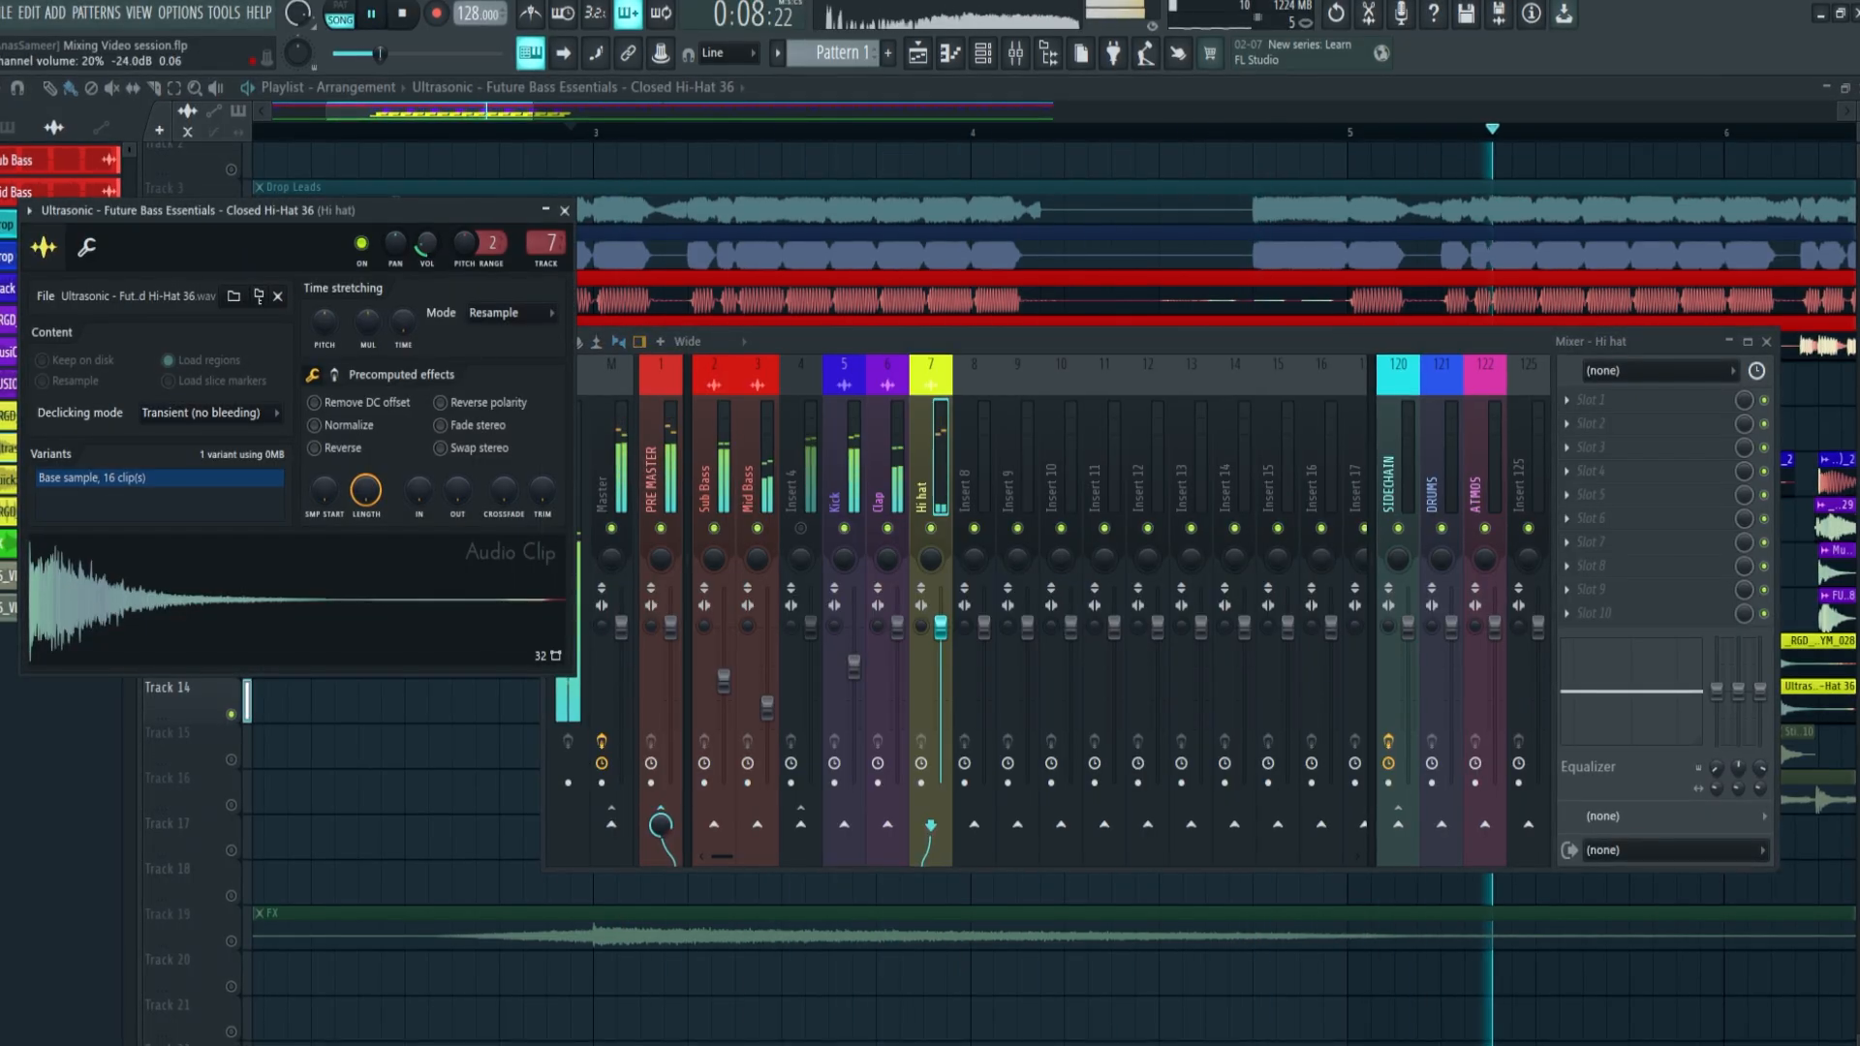
left_click(626, 110)
left_click_drag(625, 108, 642, 111)
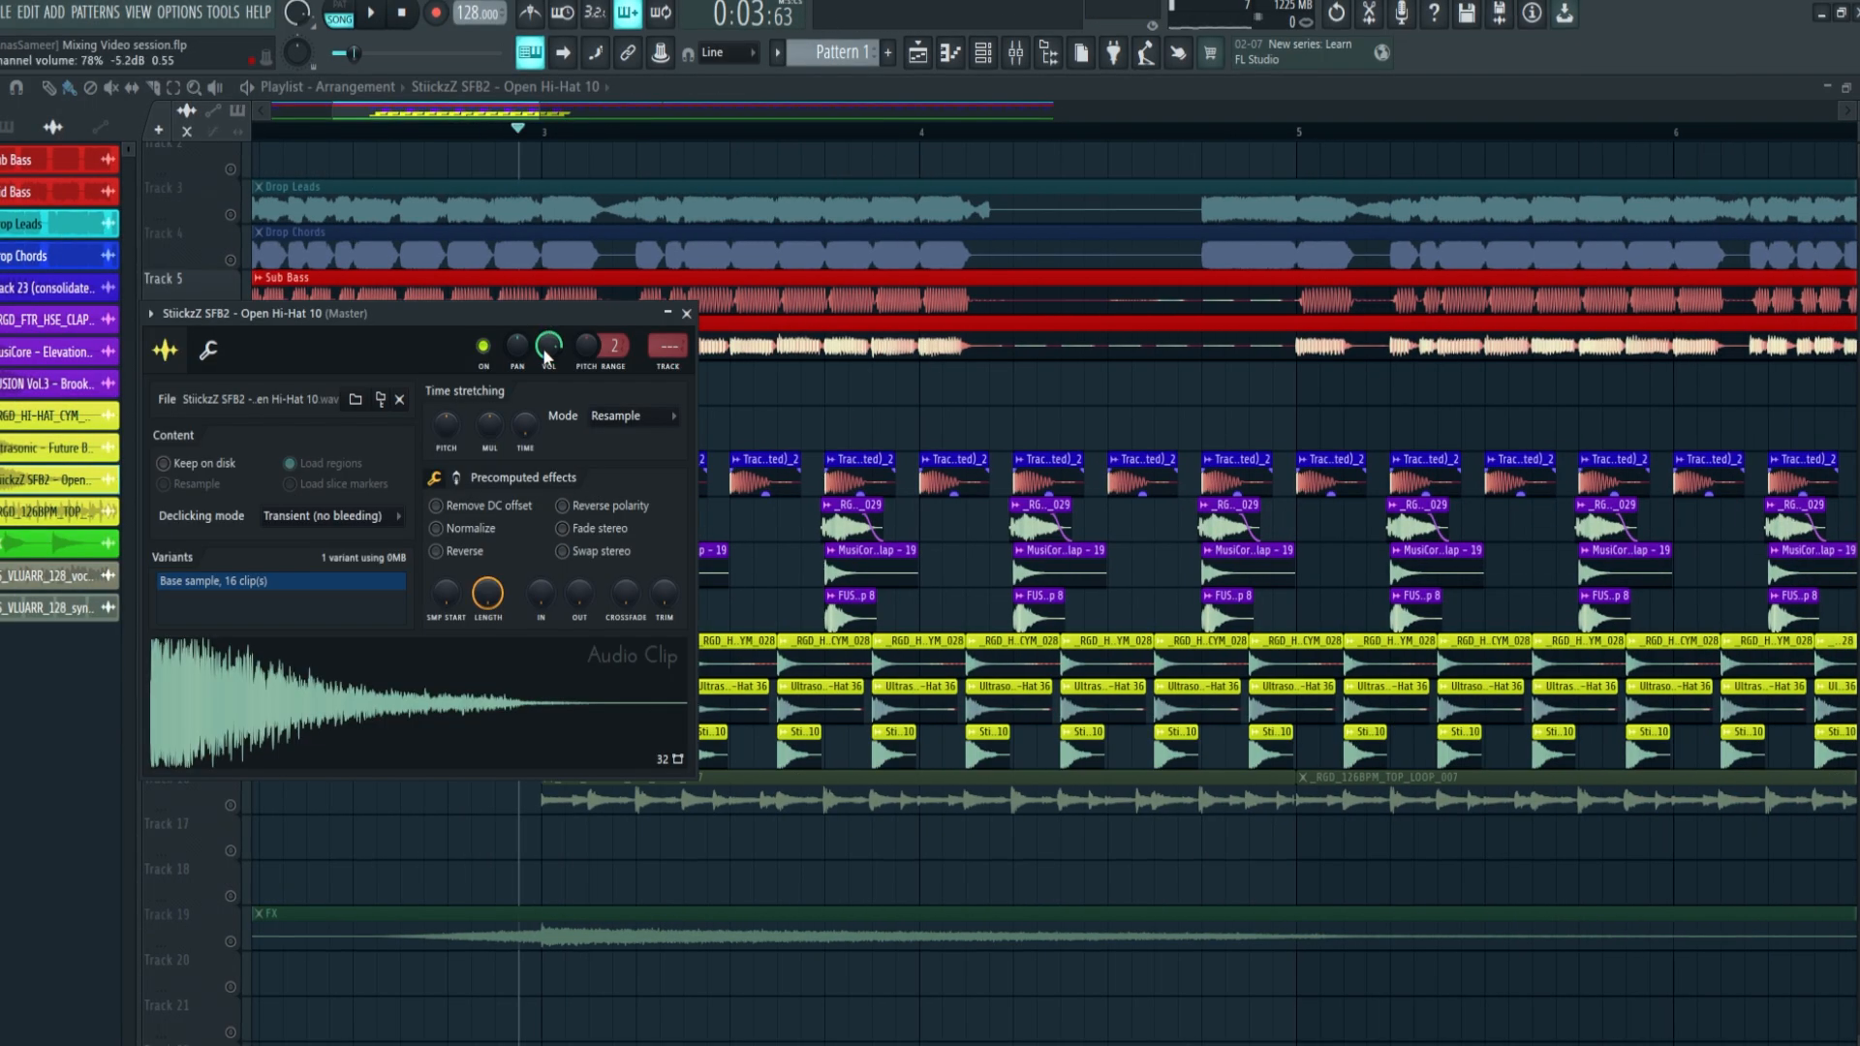
Assign the open hi-hat on track 15 to the Hi hat mixer track and set its channel volume to about -18.0 dB
left_click_drag(547, 346, 547, 356)
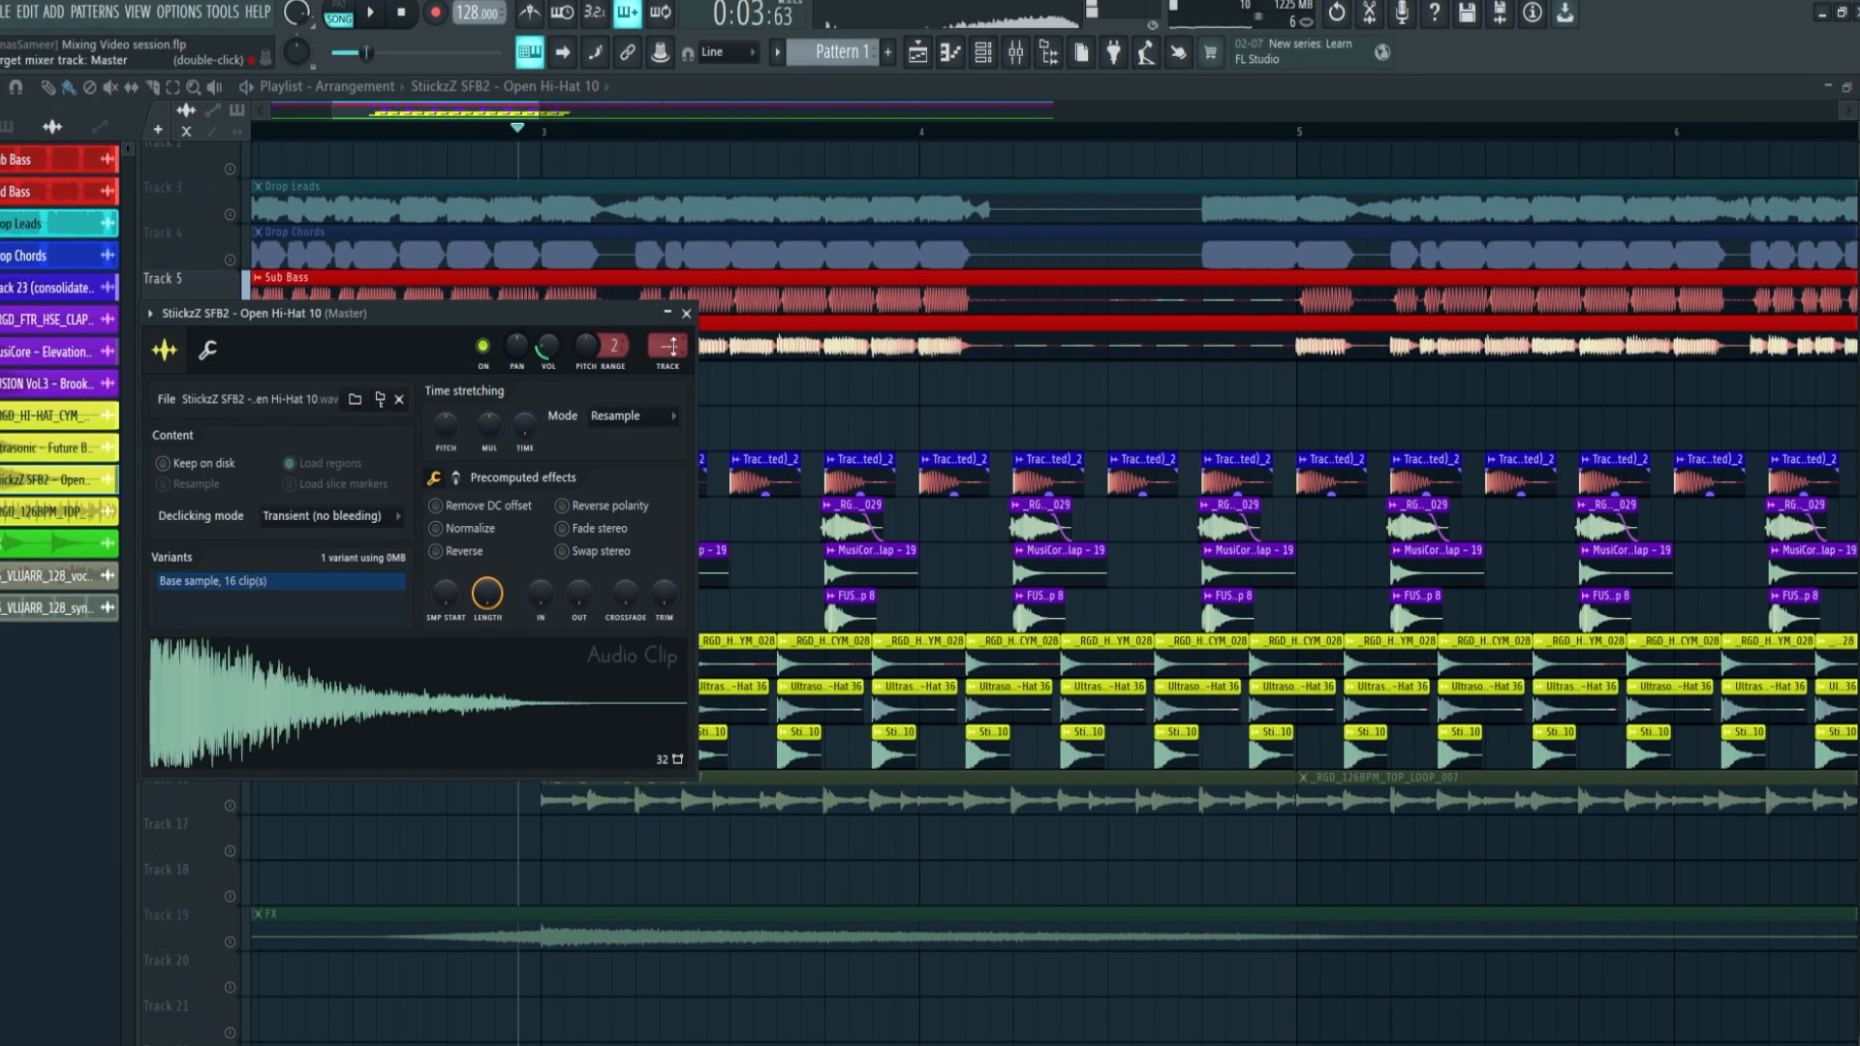
key("F9")
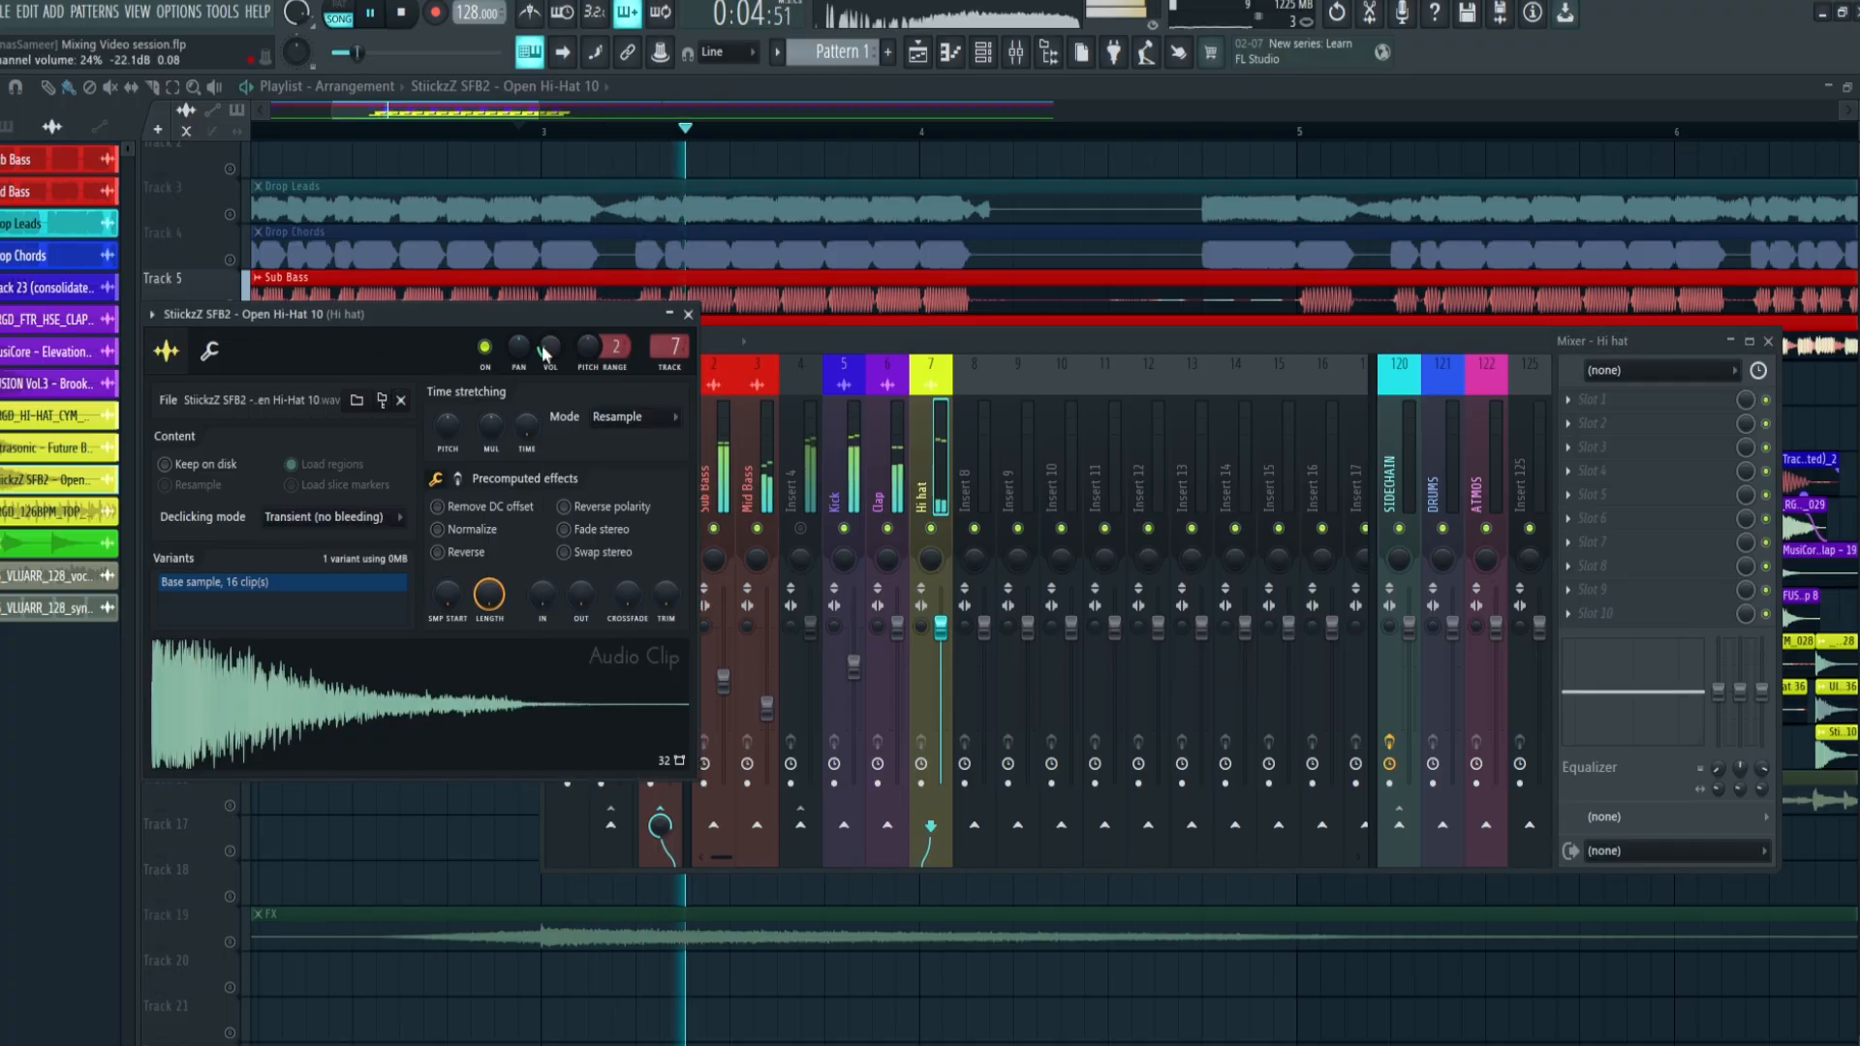
right_click(535, 350)
left_click(546, 361)
left_click_drag(547, 346, 547, 341)
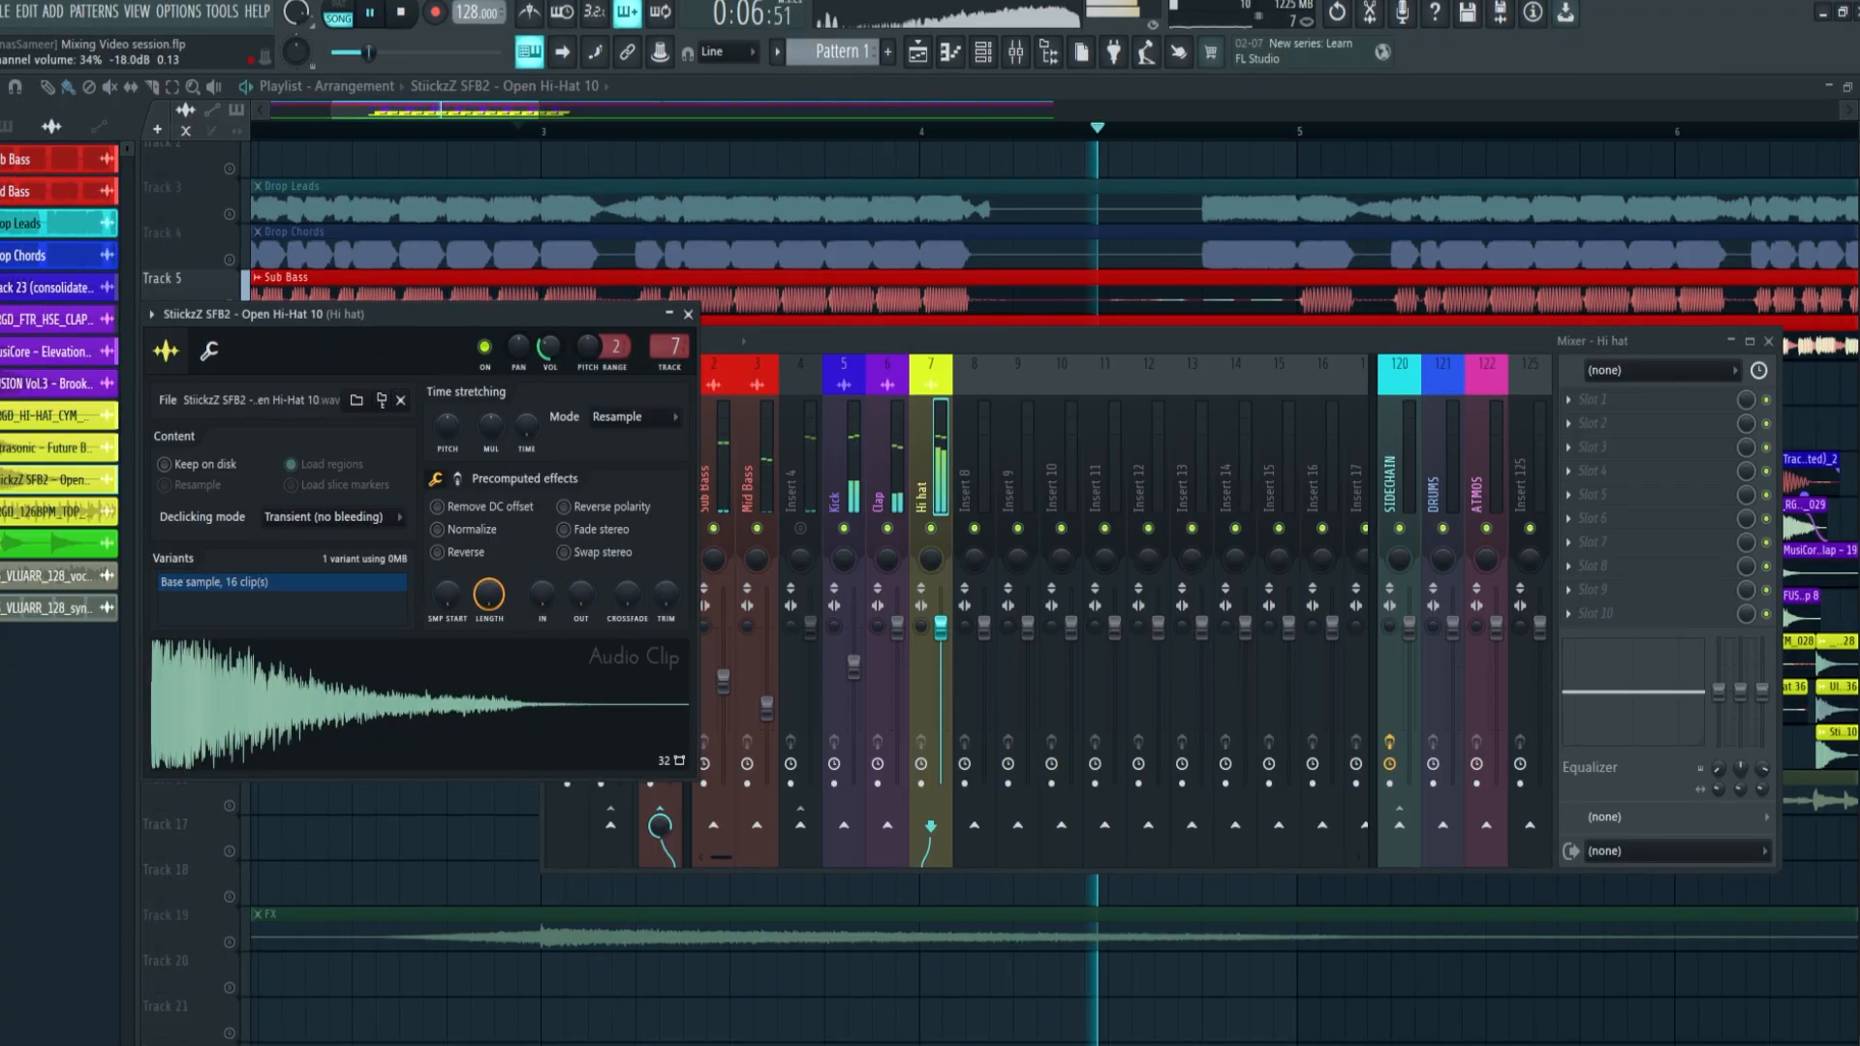
left_click(728, 108)
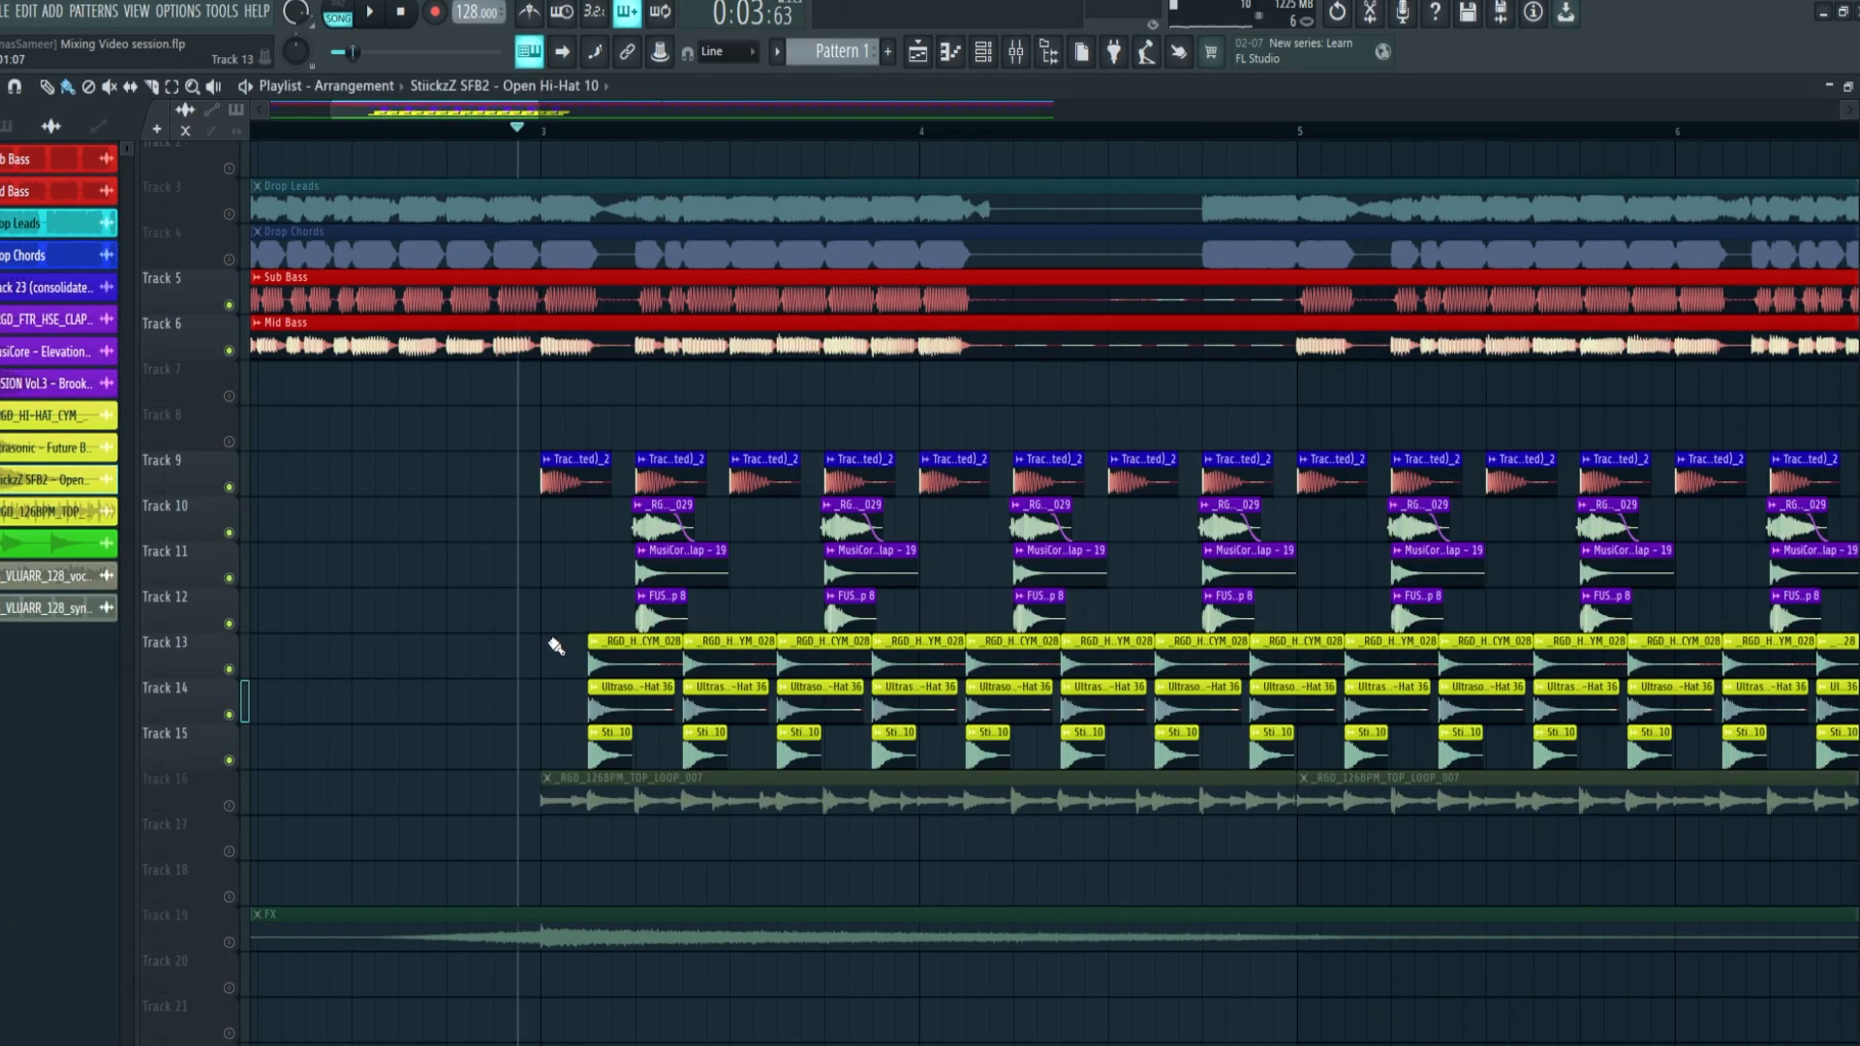
right_click(627, 666, "alt")
right_click(606, 704, "alt")
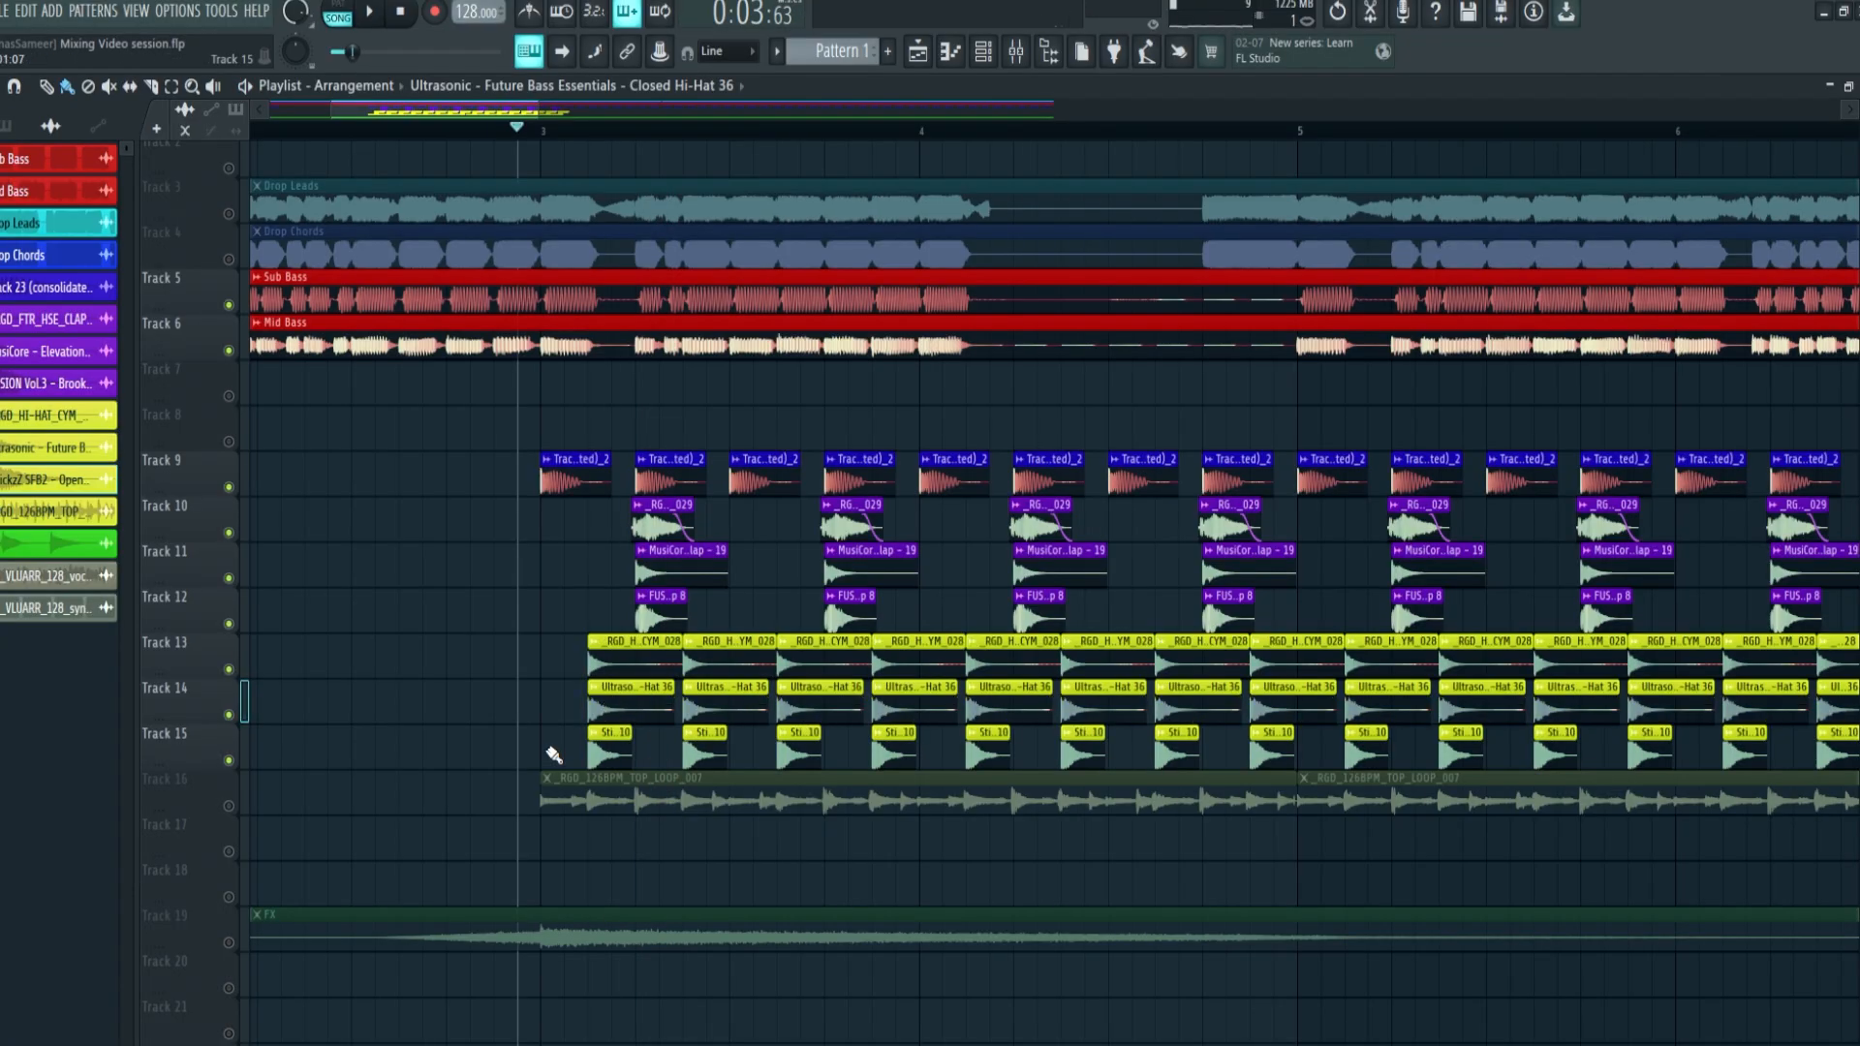
Unmute the top loop on track 16 and play it with the basses, claps, kick and hi-hats
right_click(610, 751, "alt")
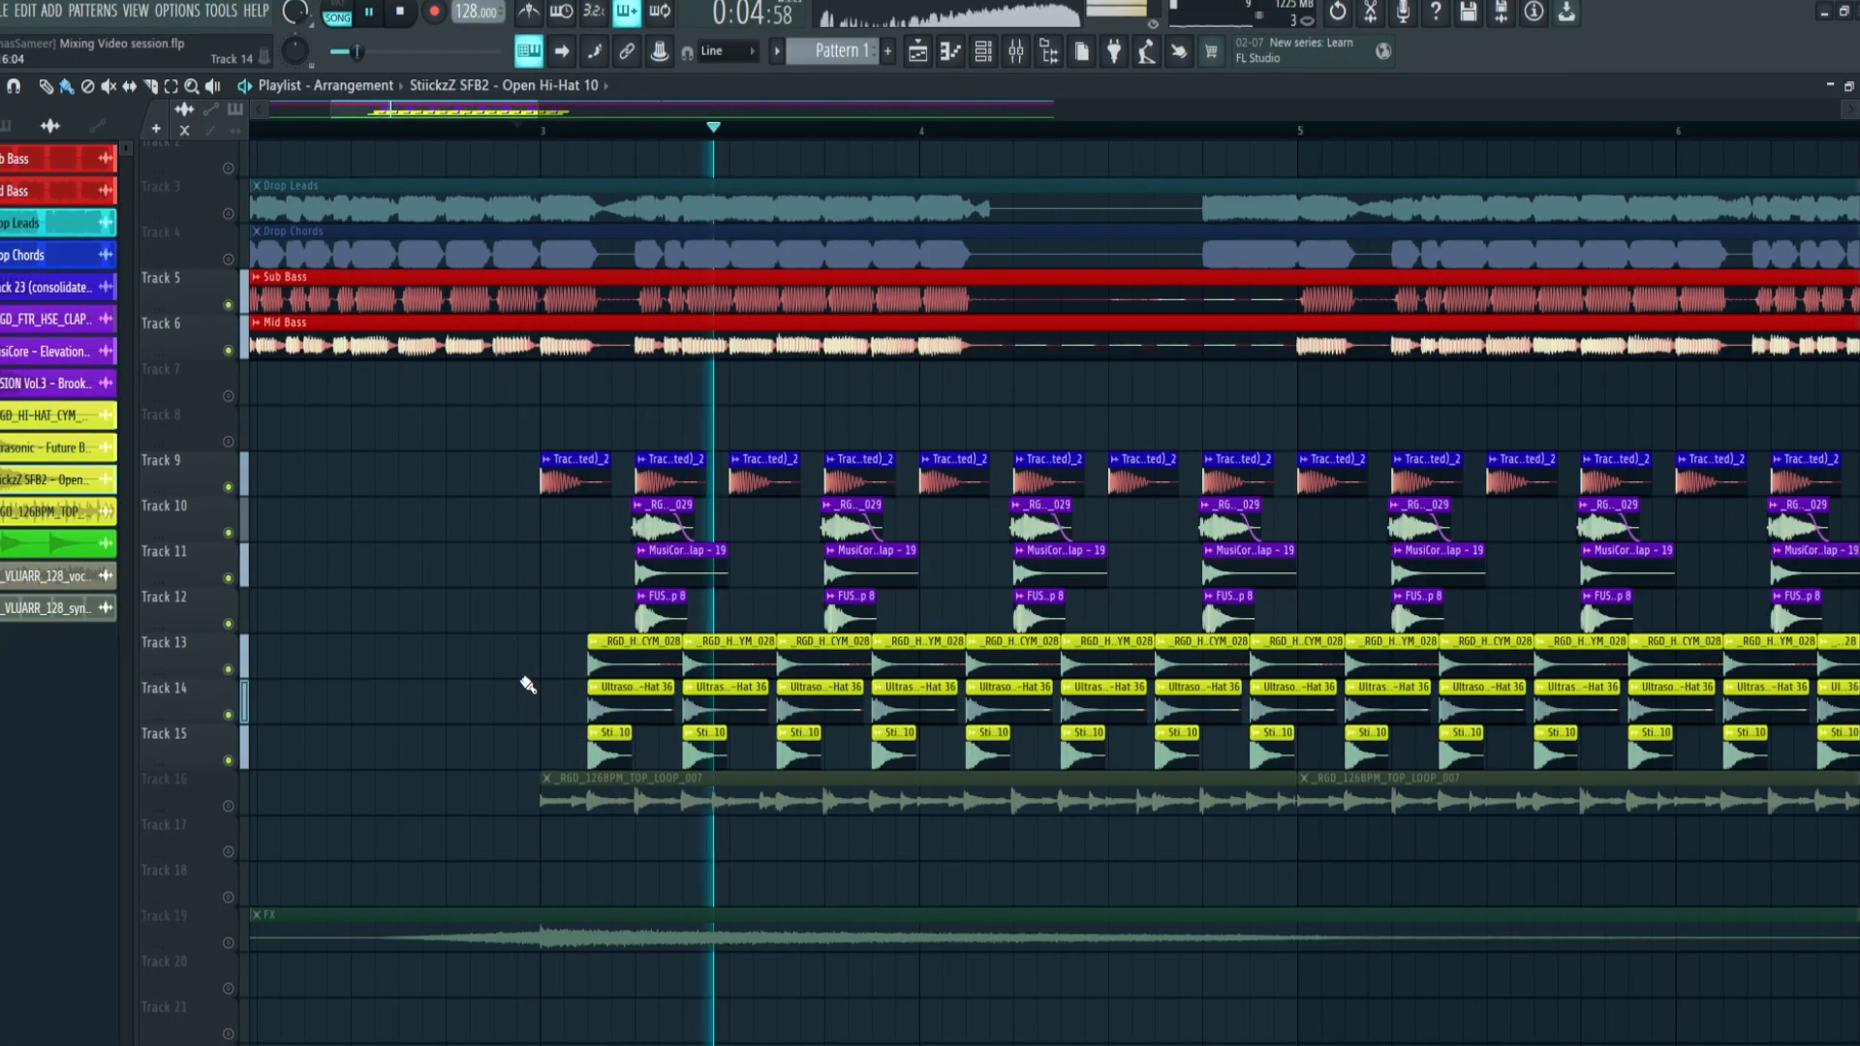
scroll(788, 110, "down", 3)
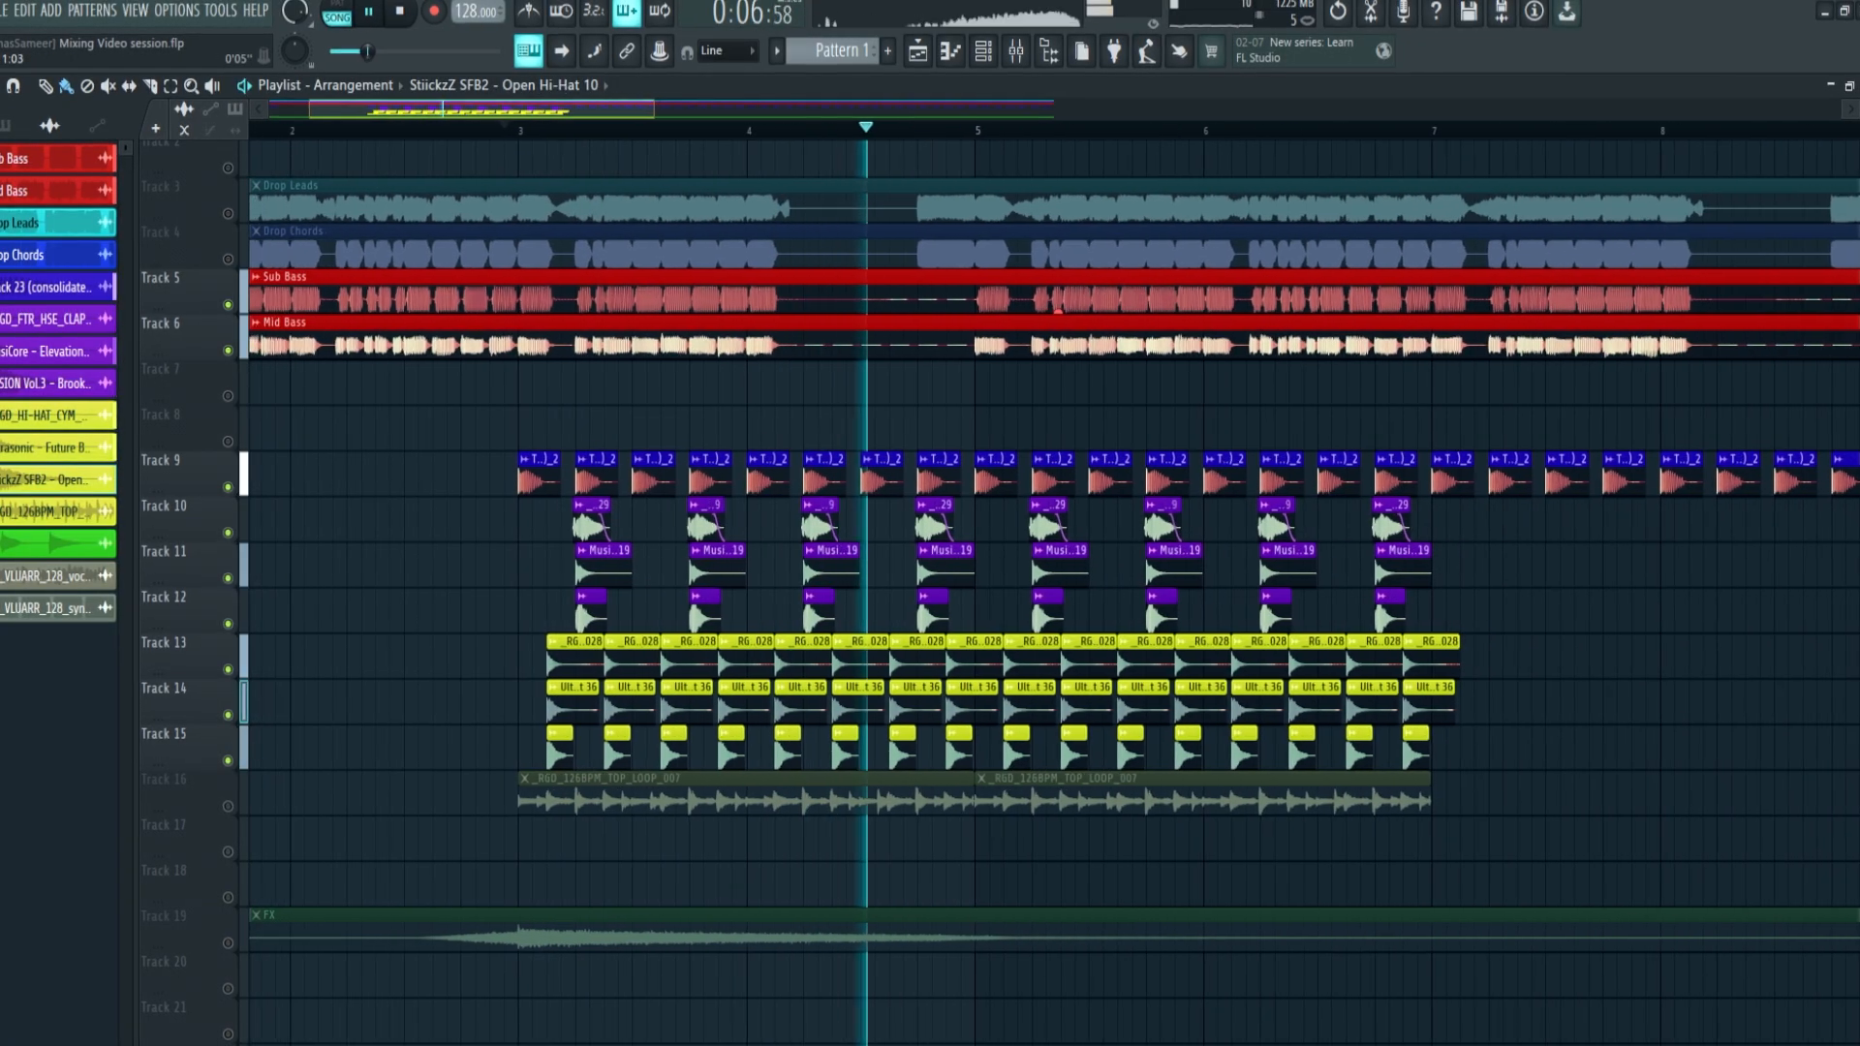
scroll(788, 106, "down", 1)
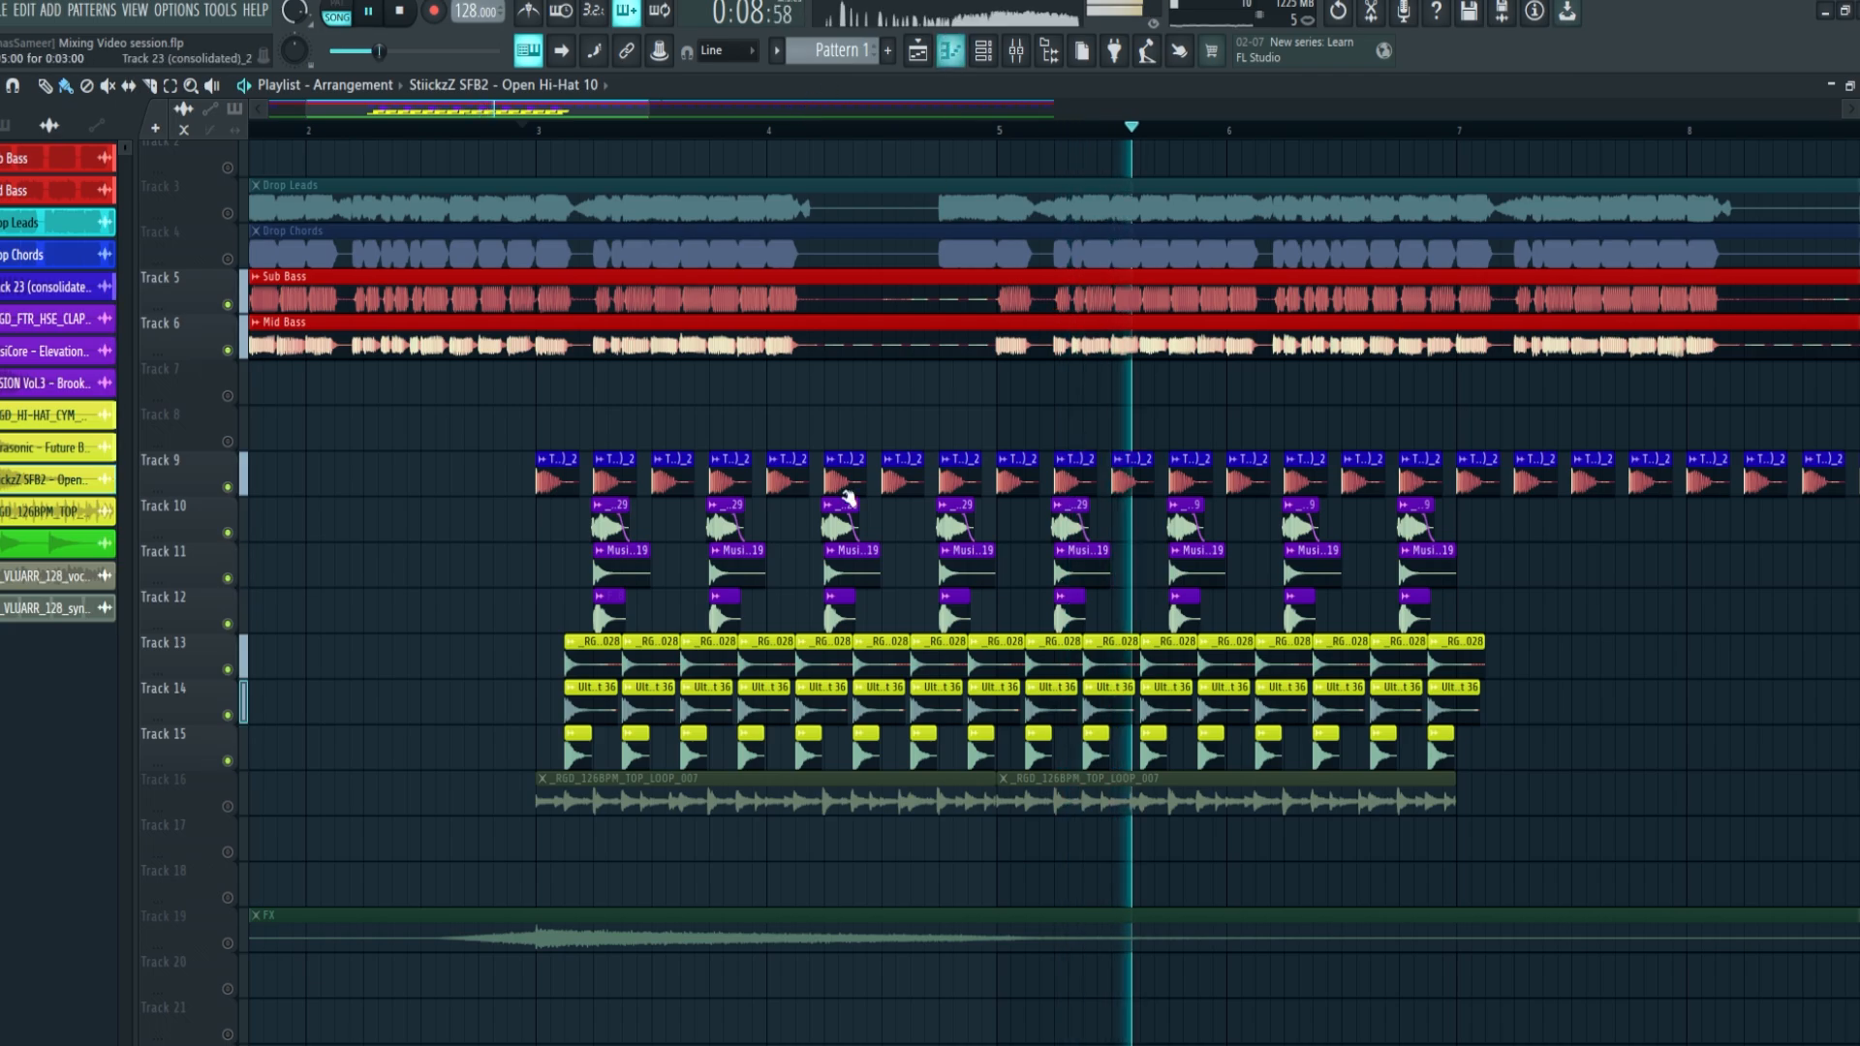
key("space")
left_click(229, 809)
key("space")
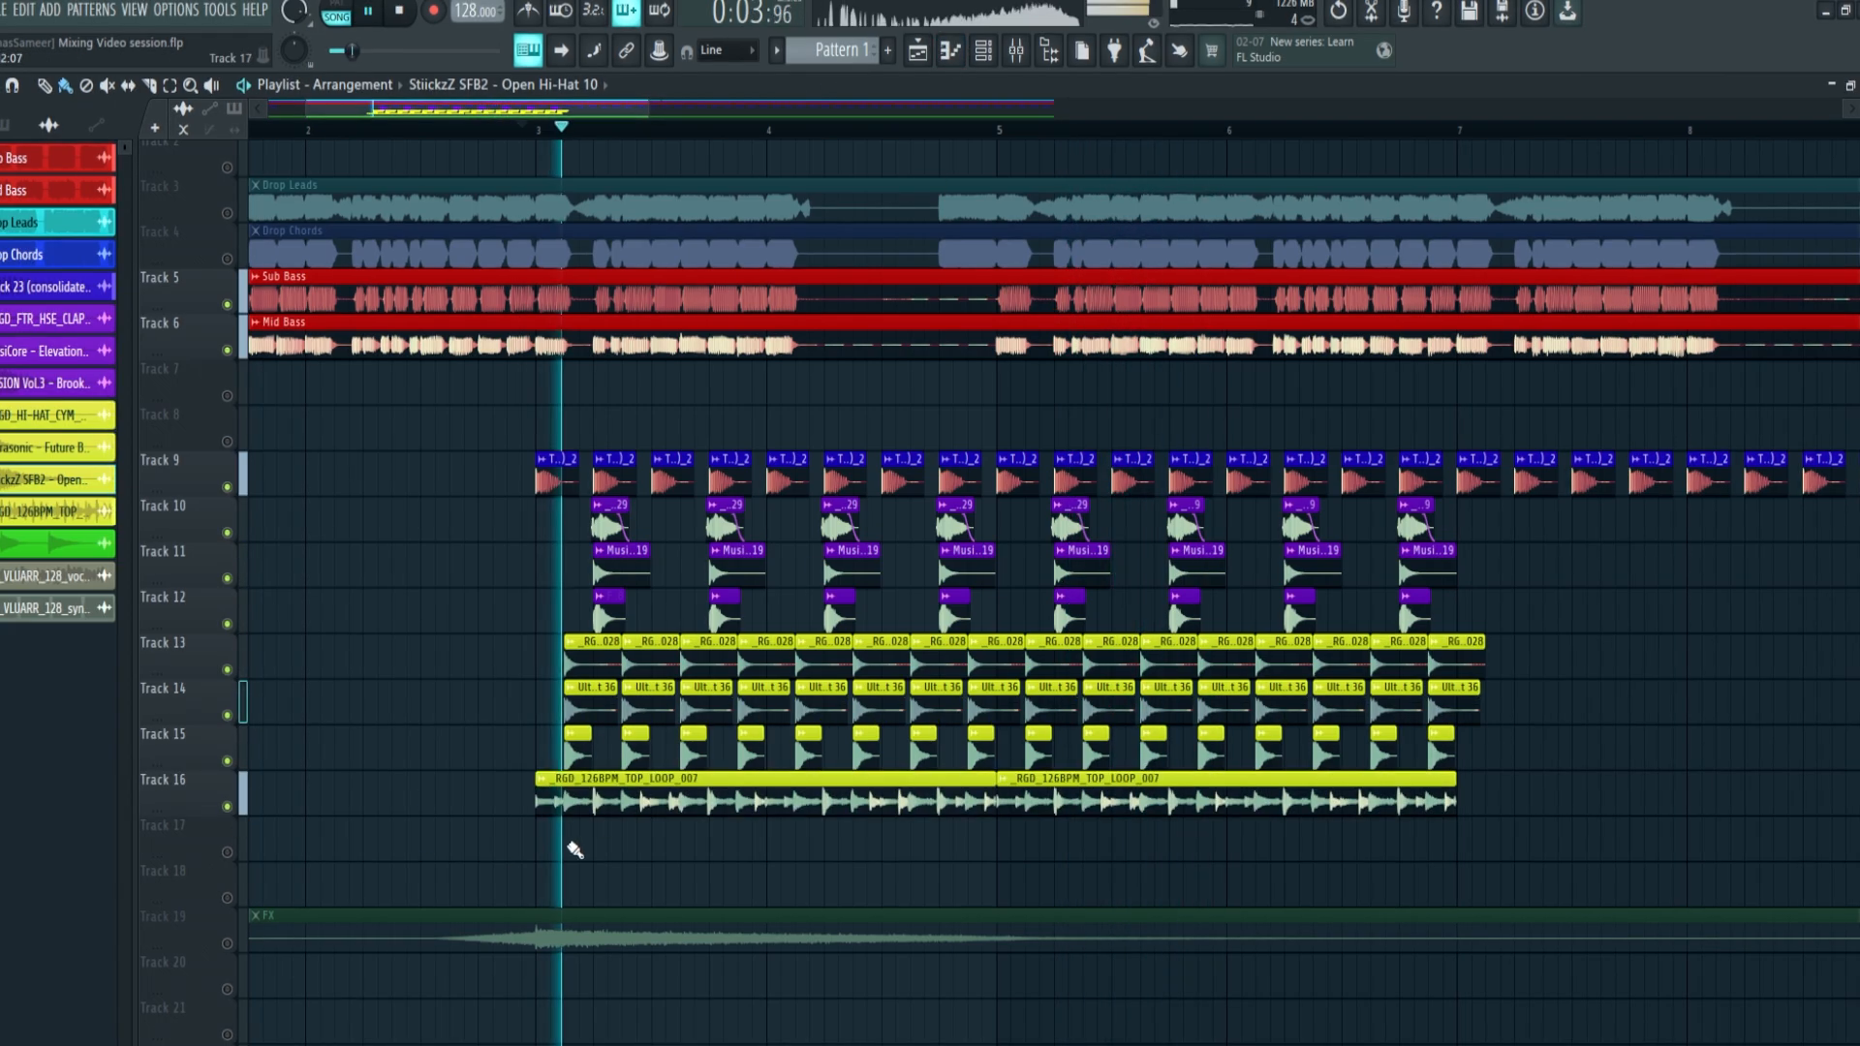
Assign the _RGD_126BPM_TOP_LOOP_007 sample to its own mixer track 8
double_click(1224, 808)
left_click(596, 317)
key("space")
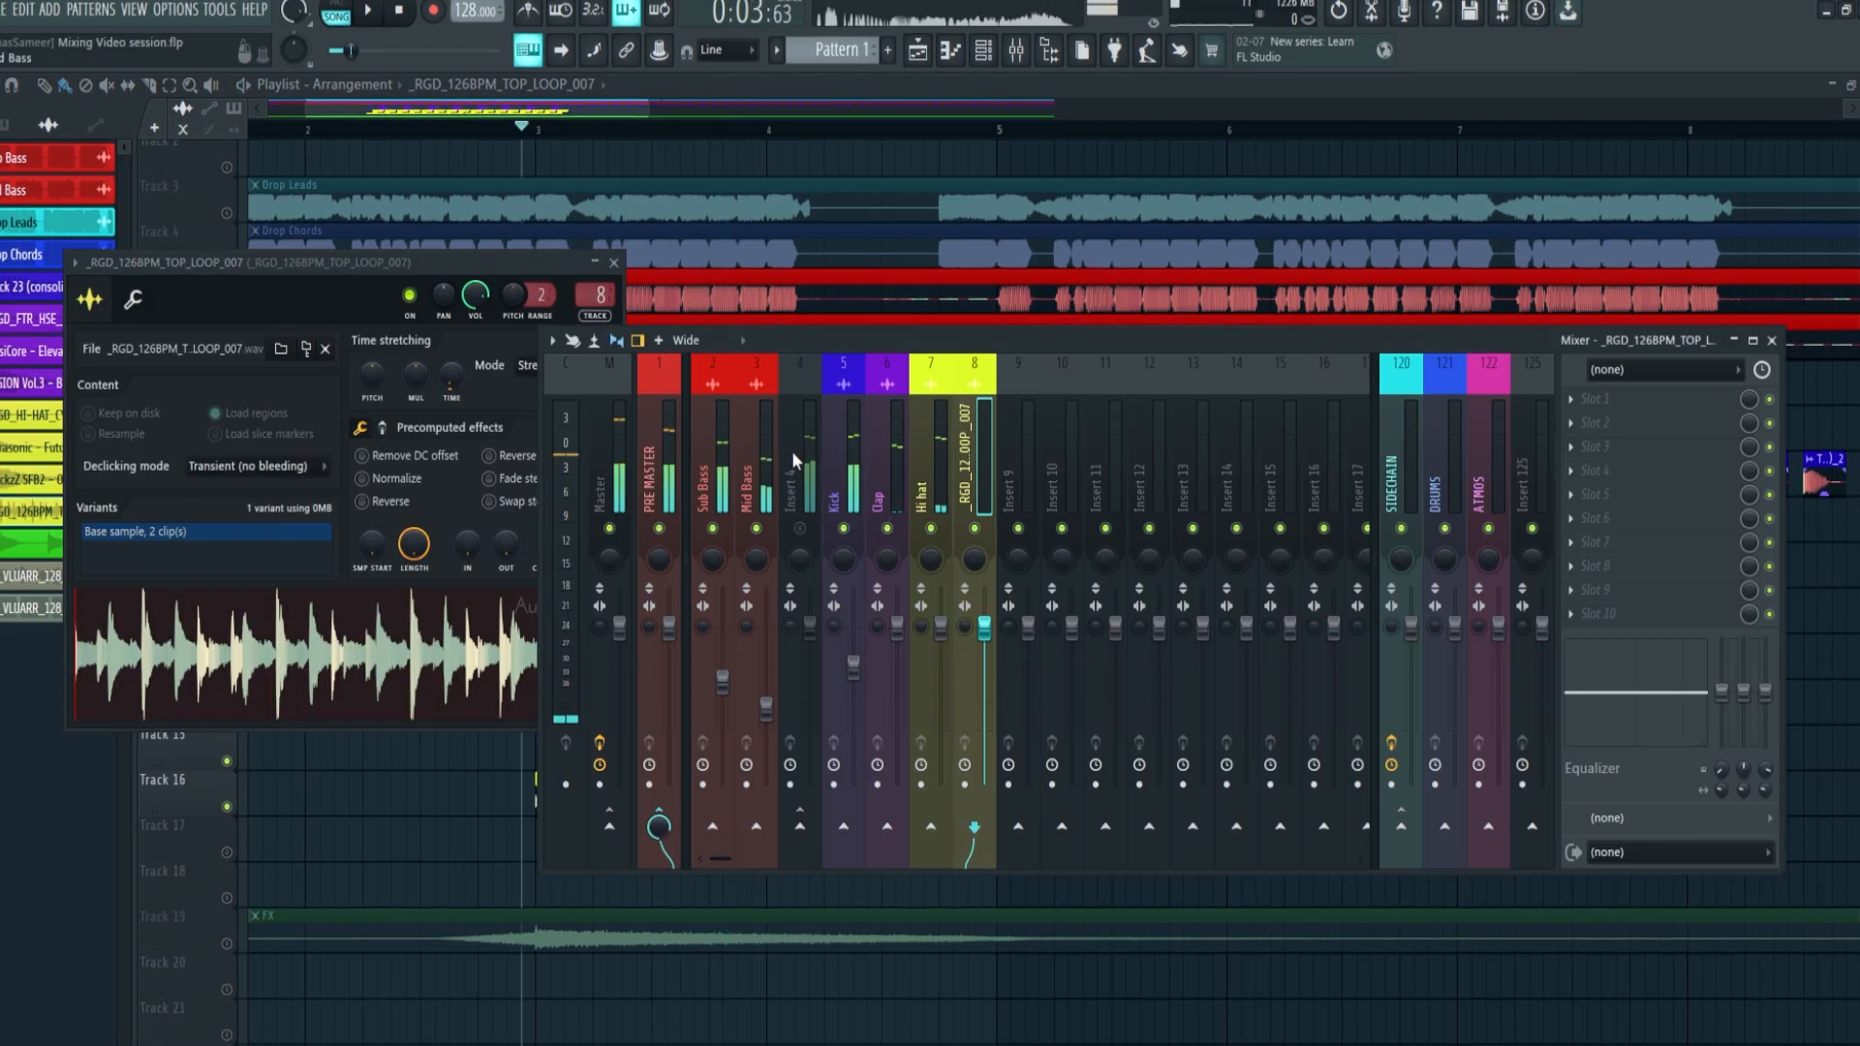
key("F9")
Lower the _RGD_126BPM_TOP_LOOP_007 channel volume to about -12.1 dB during playback
key("space")
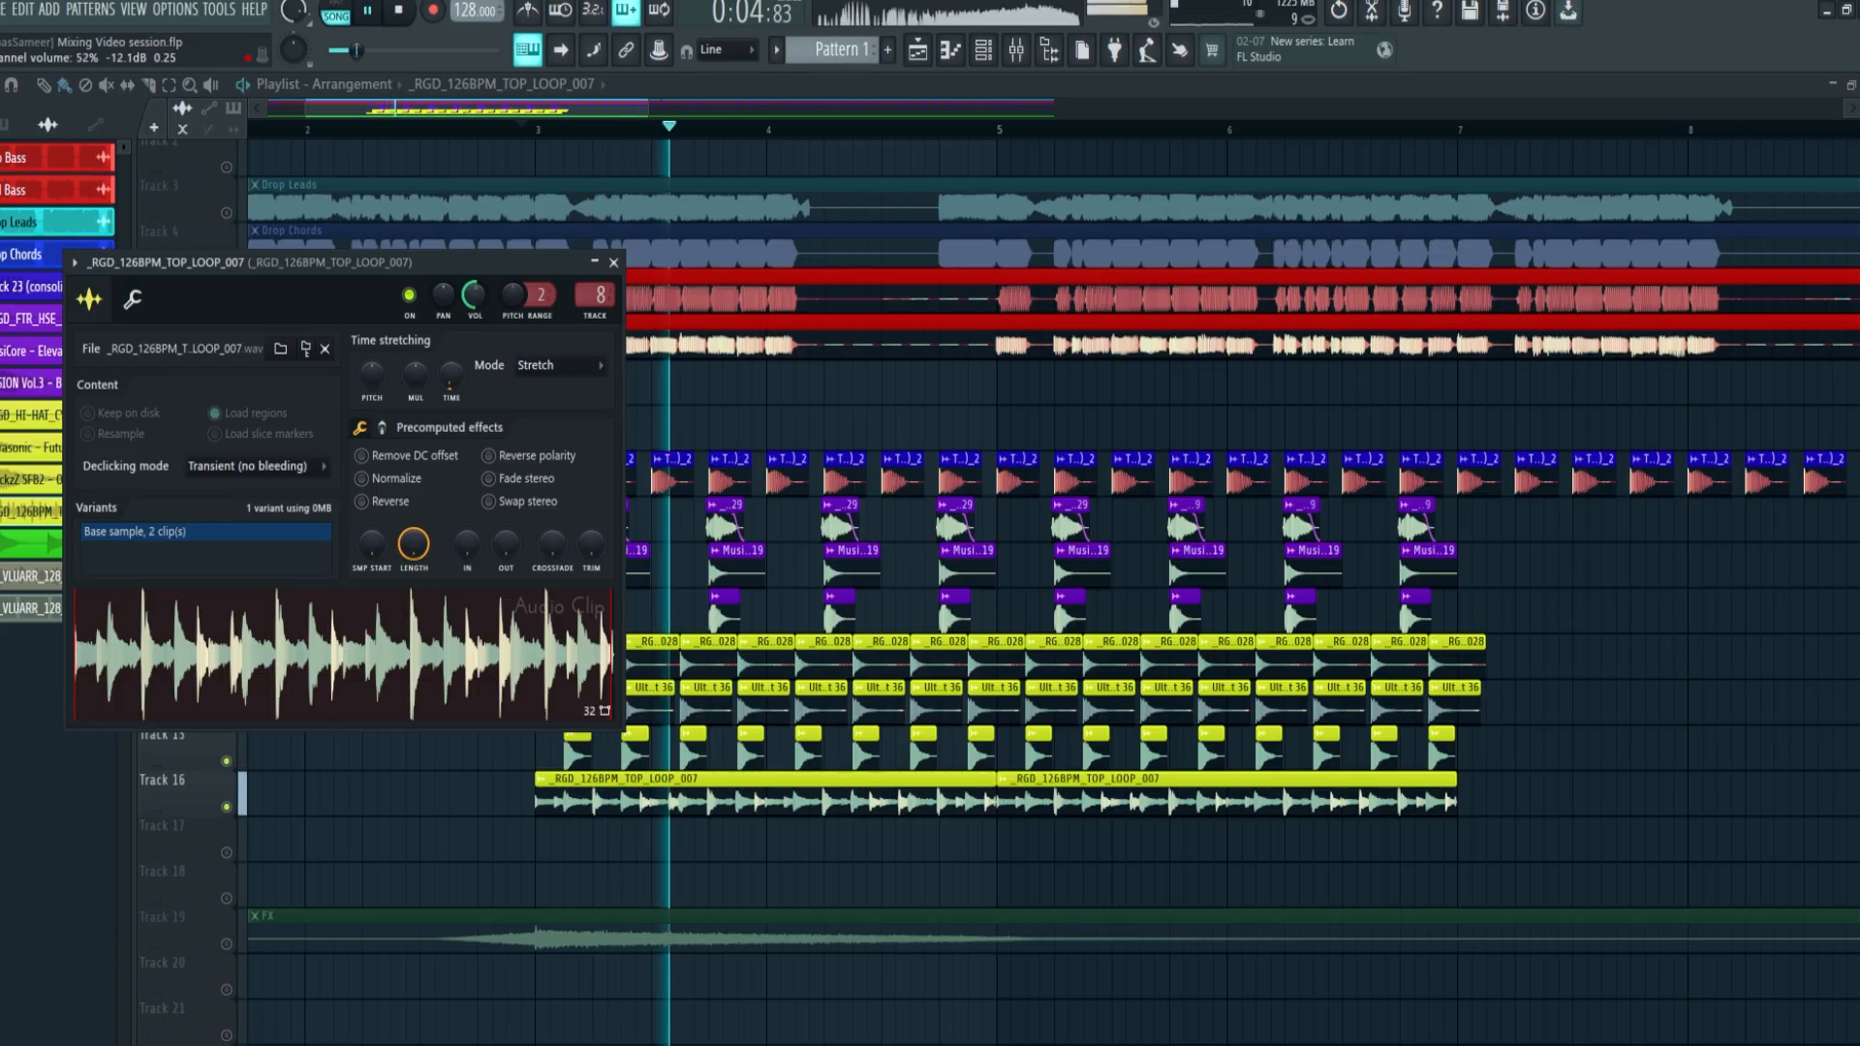
mouse_move(476, 298)
left_mouse_down()
mouse_move(477, 323)
mouse_move(473, 303)
left_mouse_up()
key("space")
key("space")
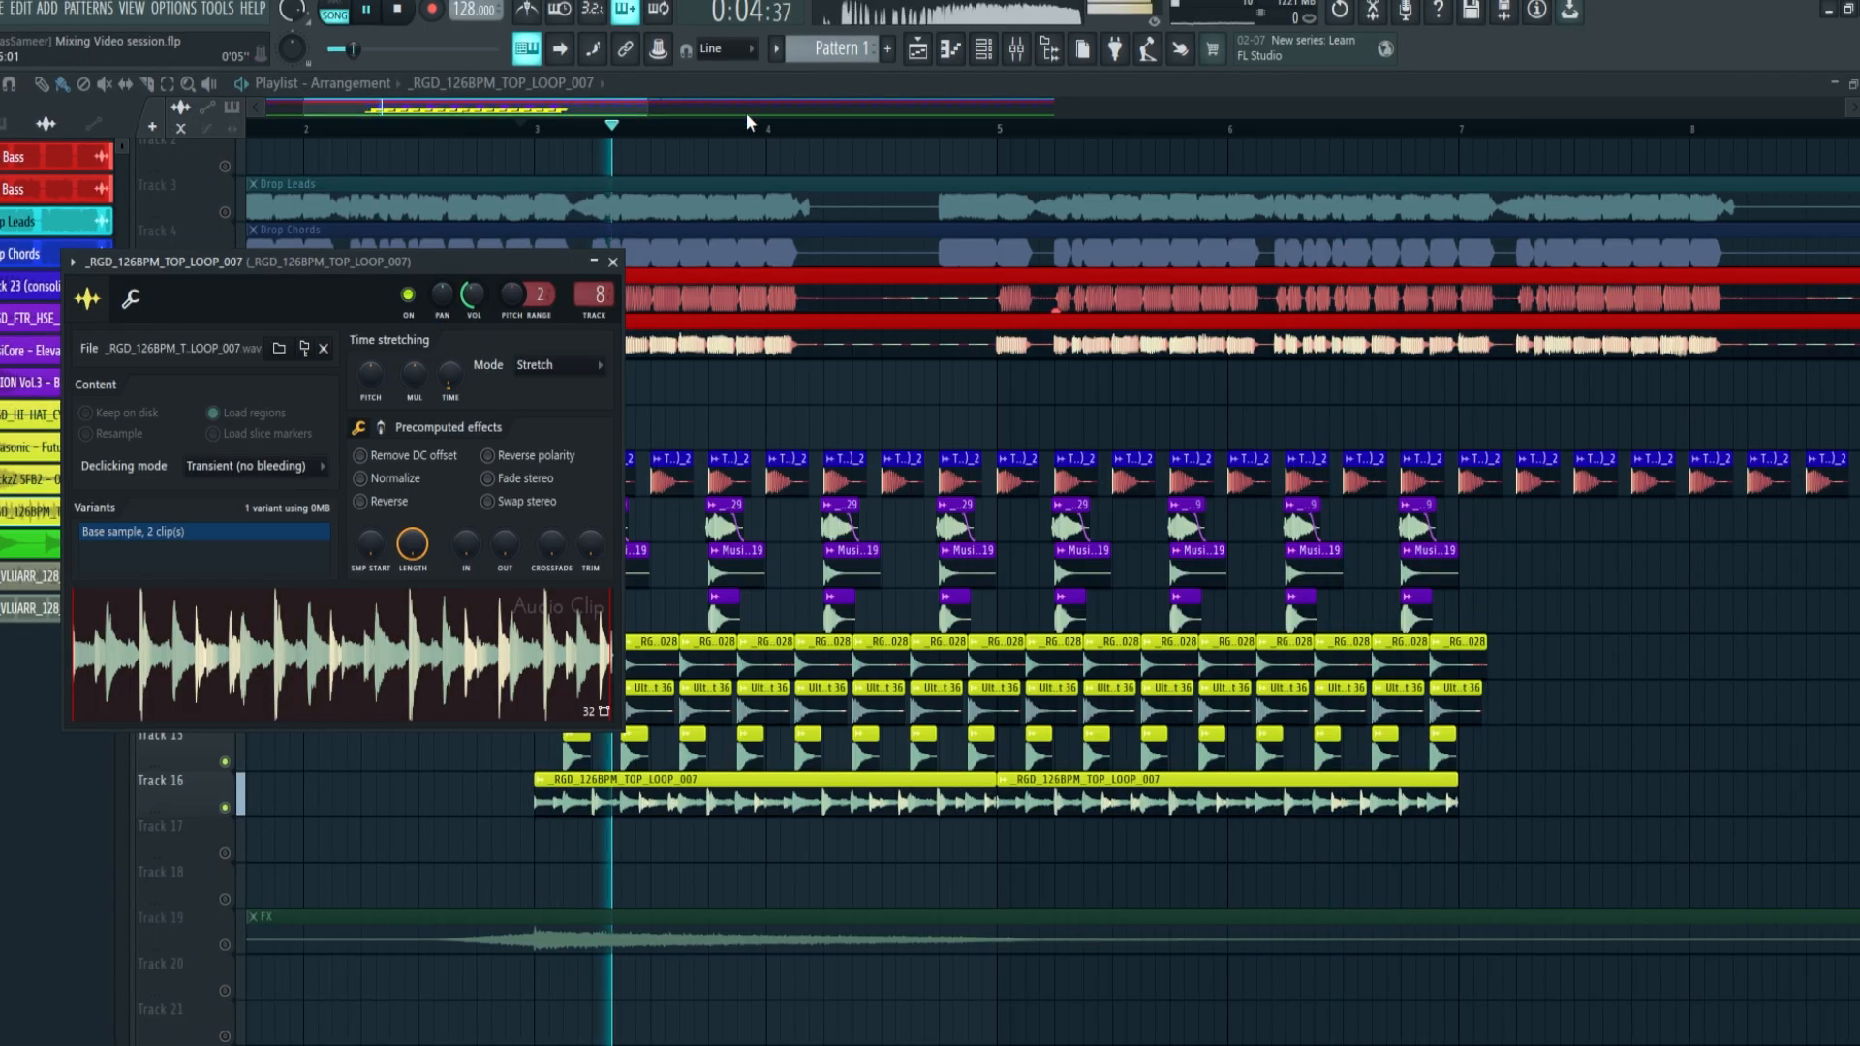
Play the arrangement and examine the mixer levels of the drum and bass tracks, including Insert 4
left_click(745, 110)
scroll(717, 114, "down", 2)
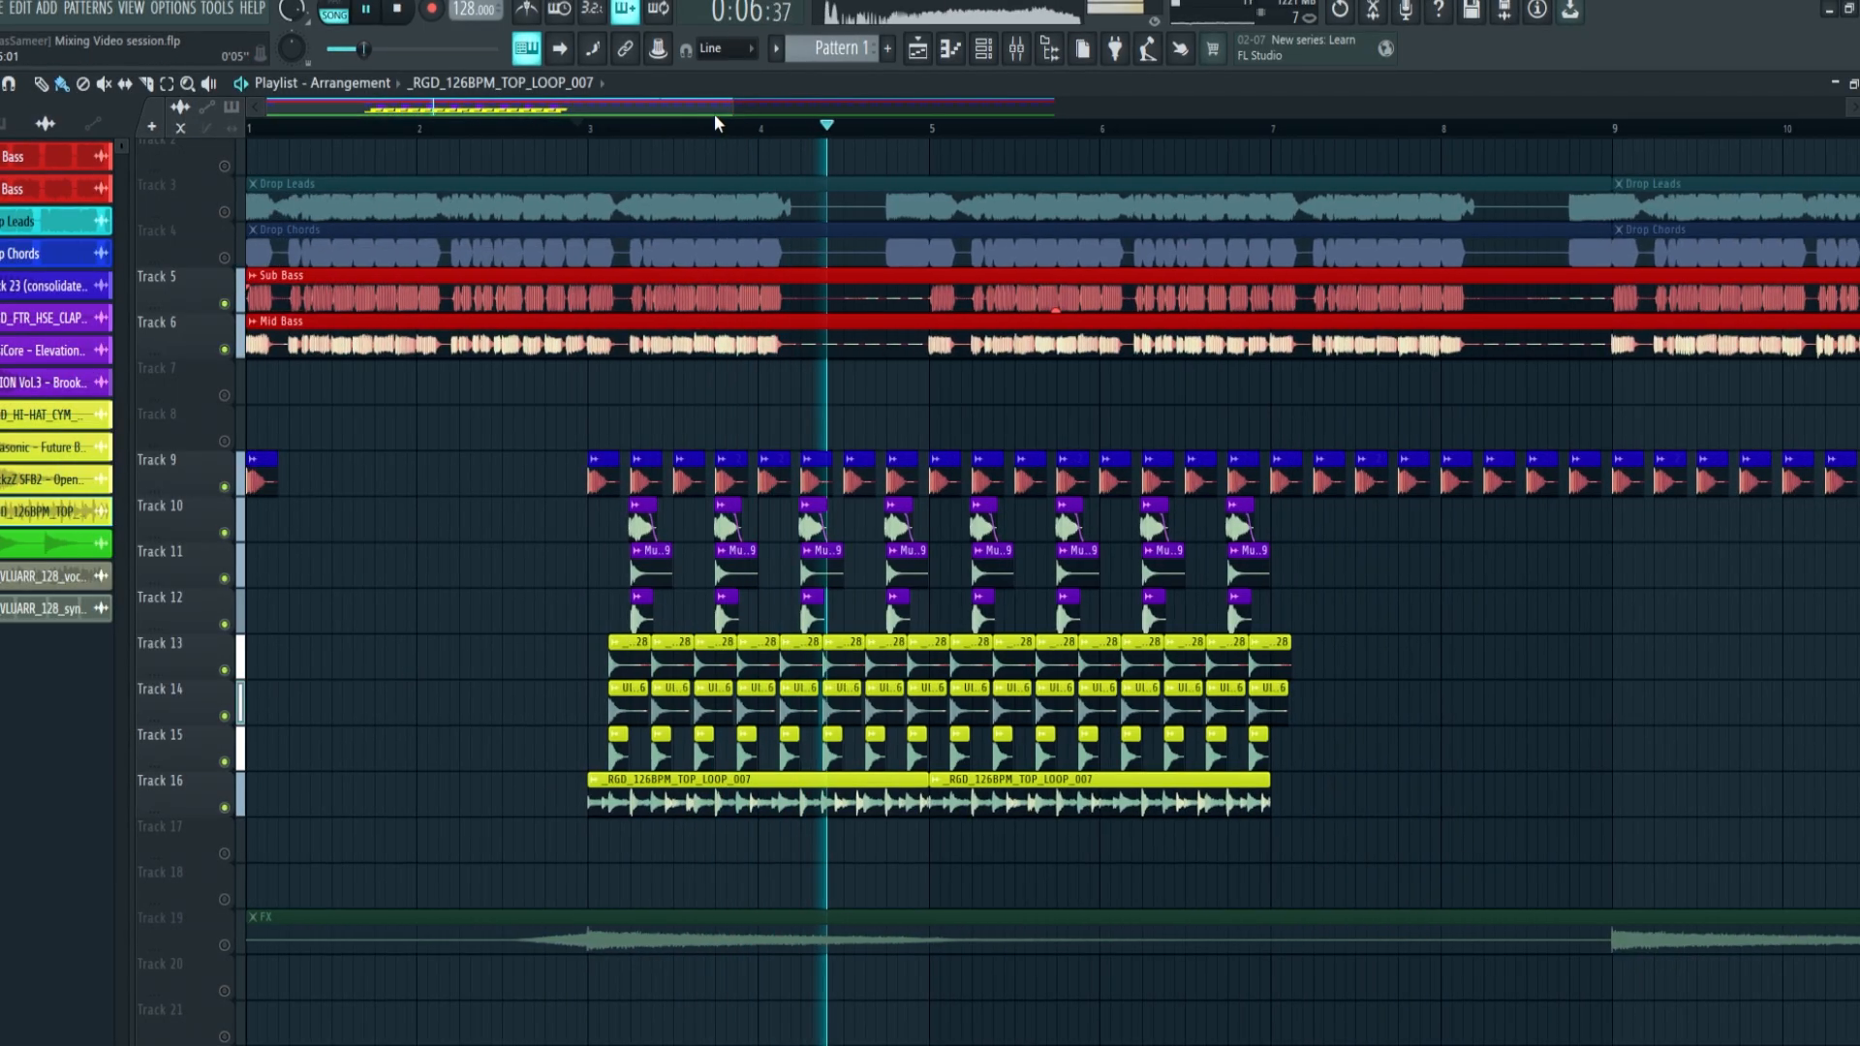
key("space")
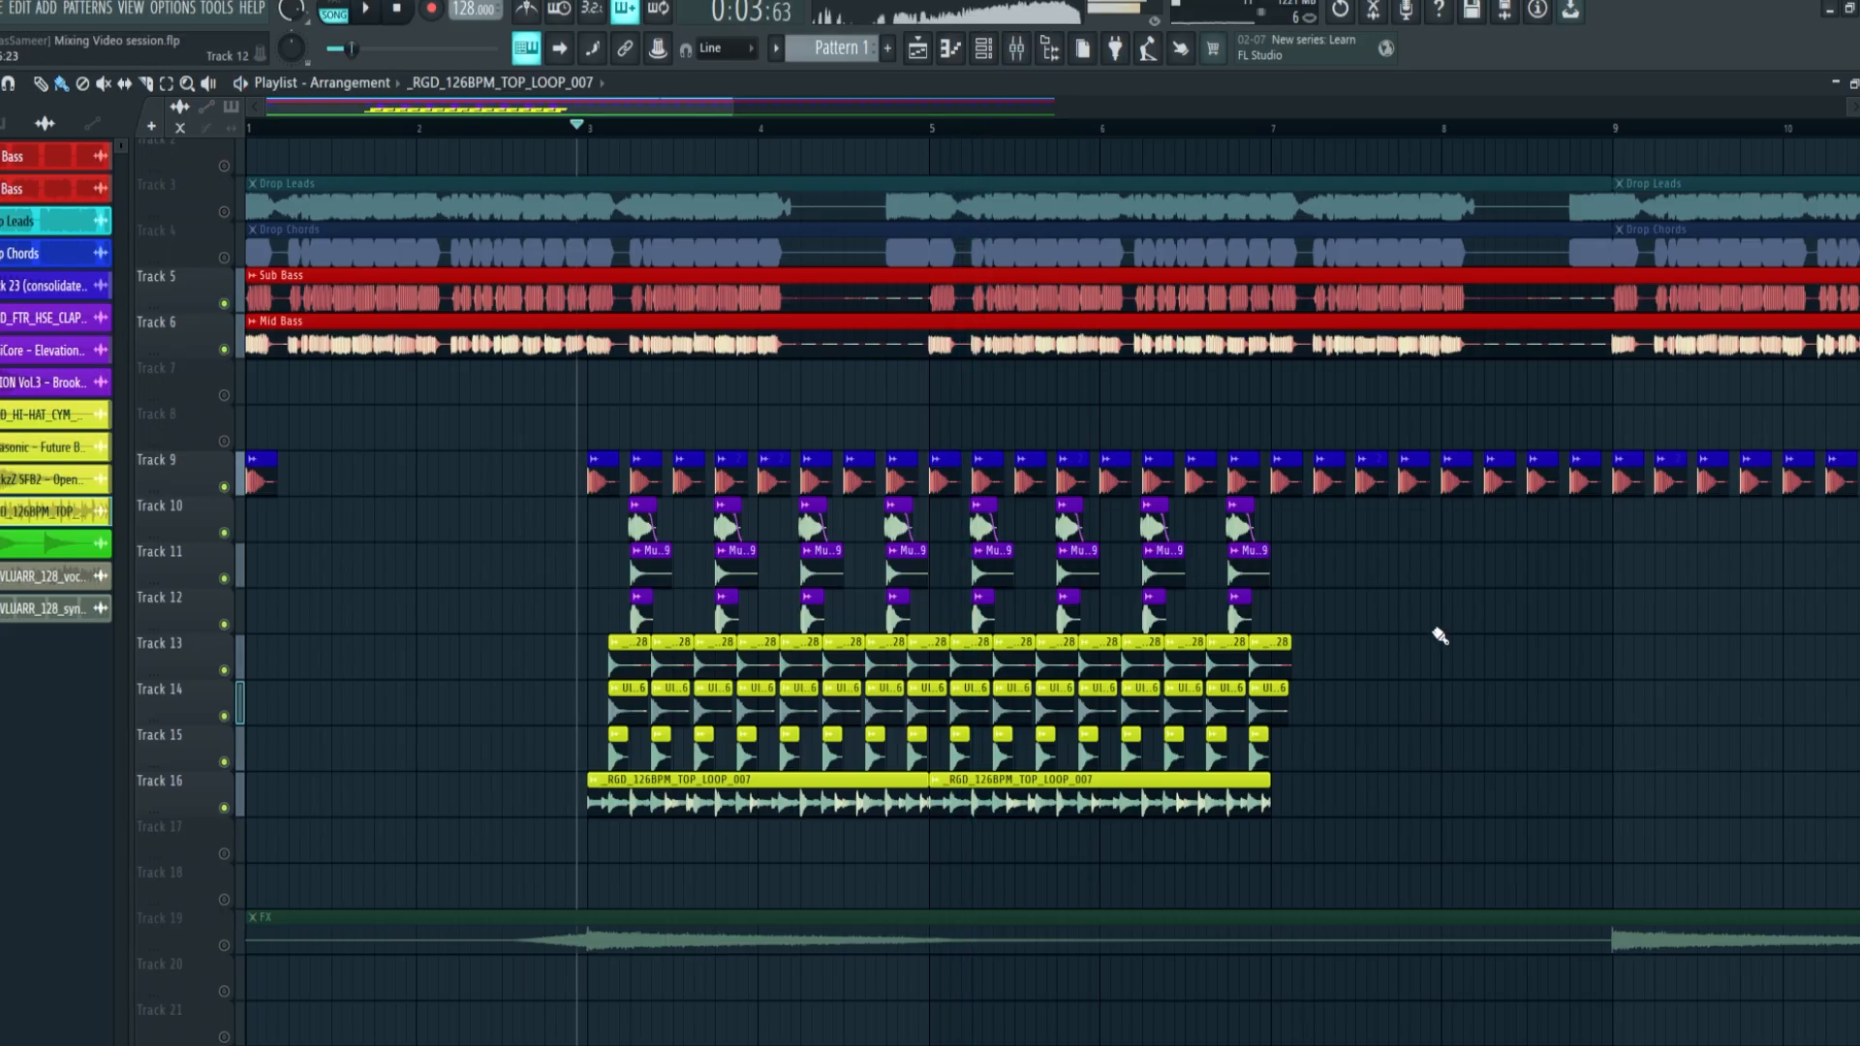
key("F9")
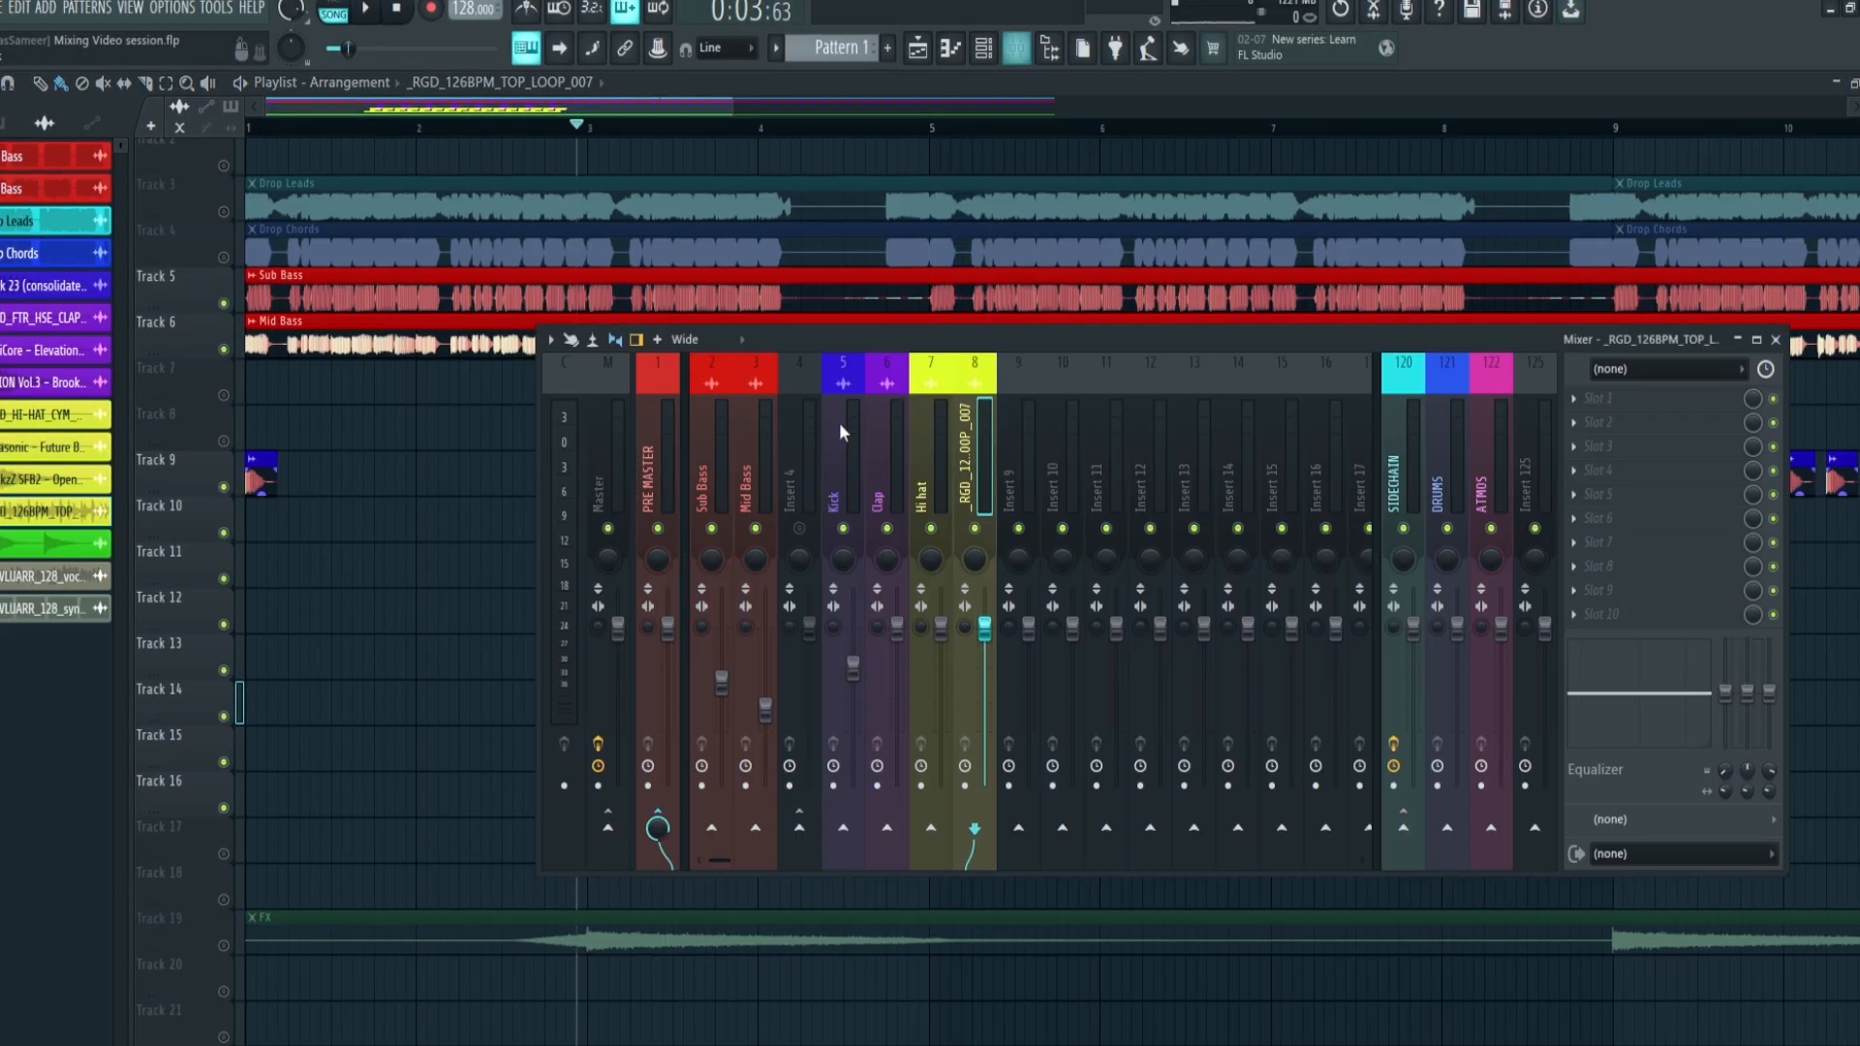
key("F9")
key("space")
key("F9")
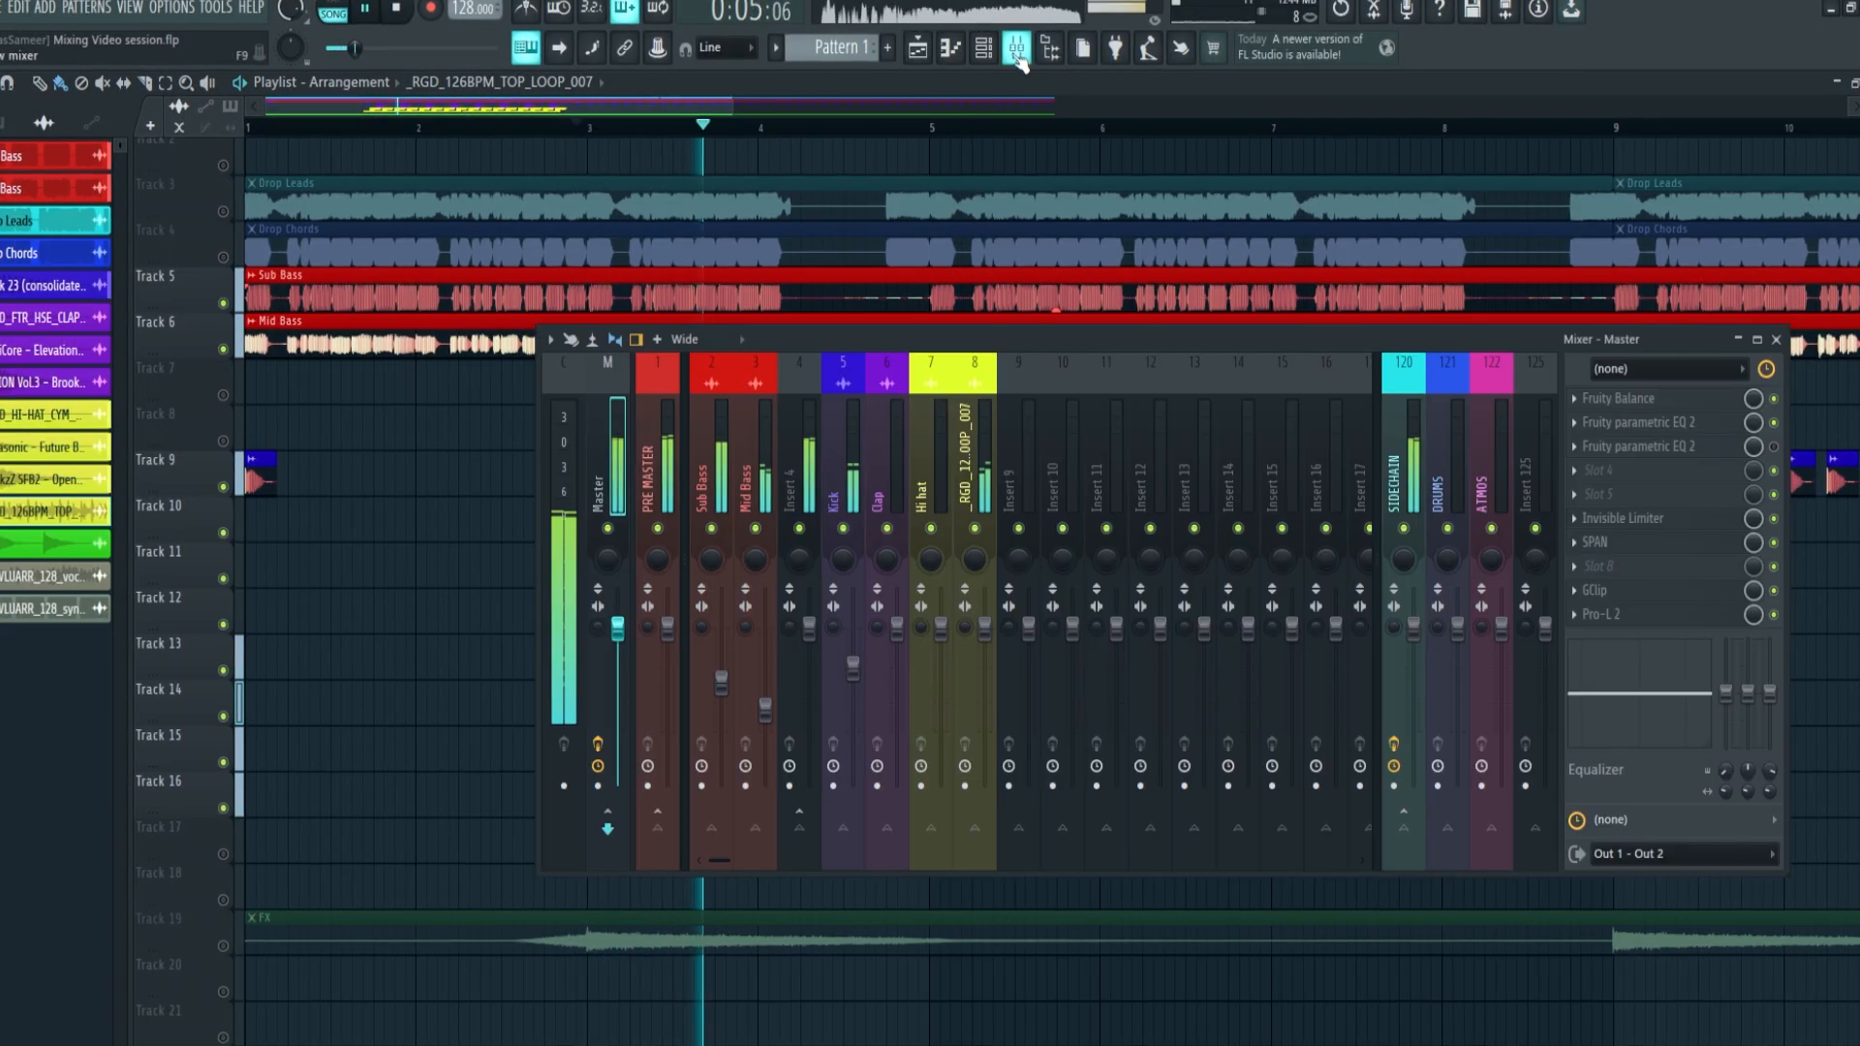
left_click(770, 442)
left_click(800, 460)
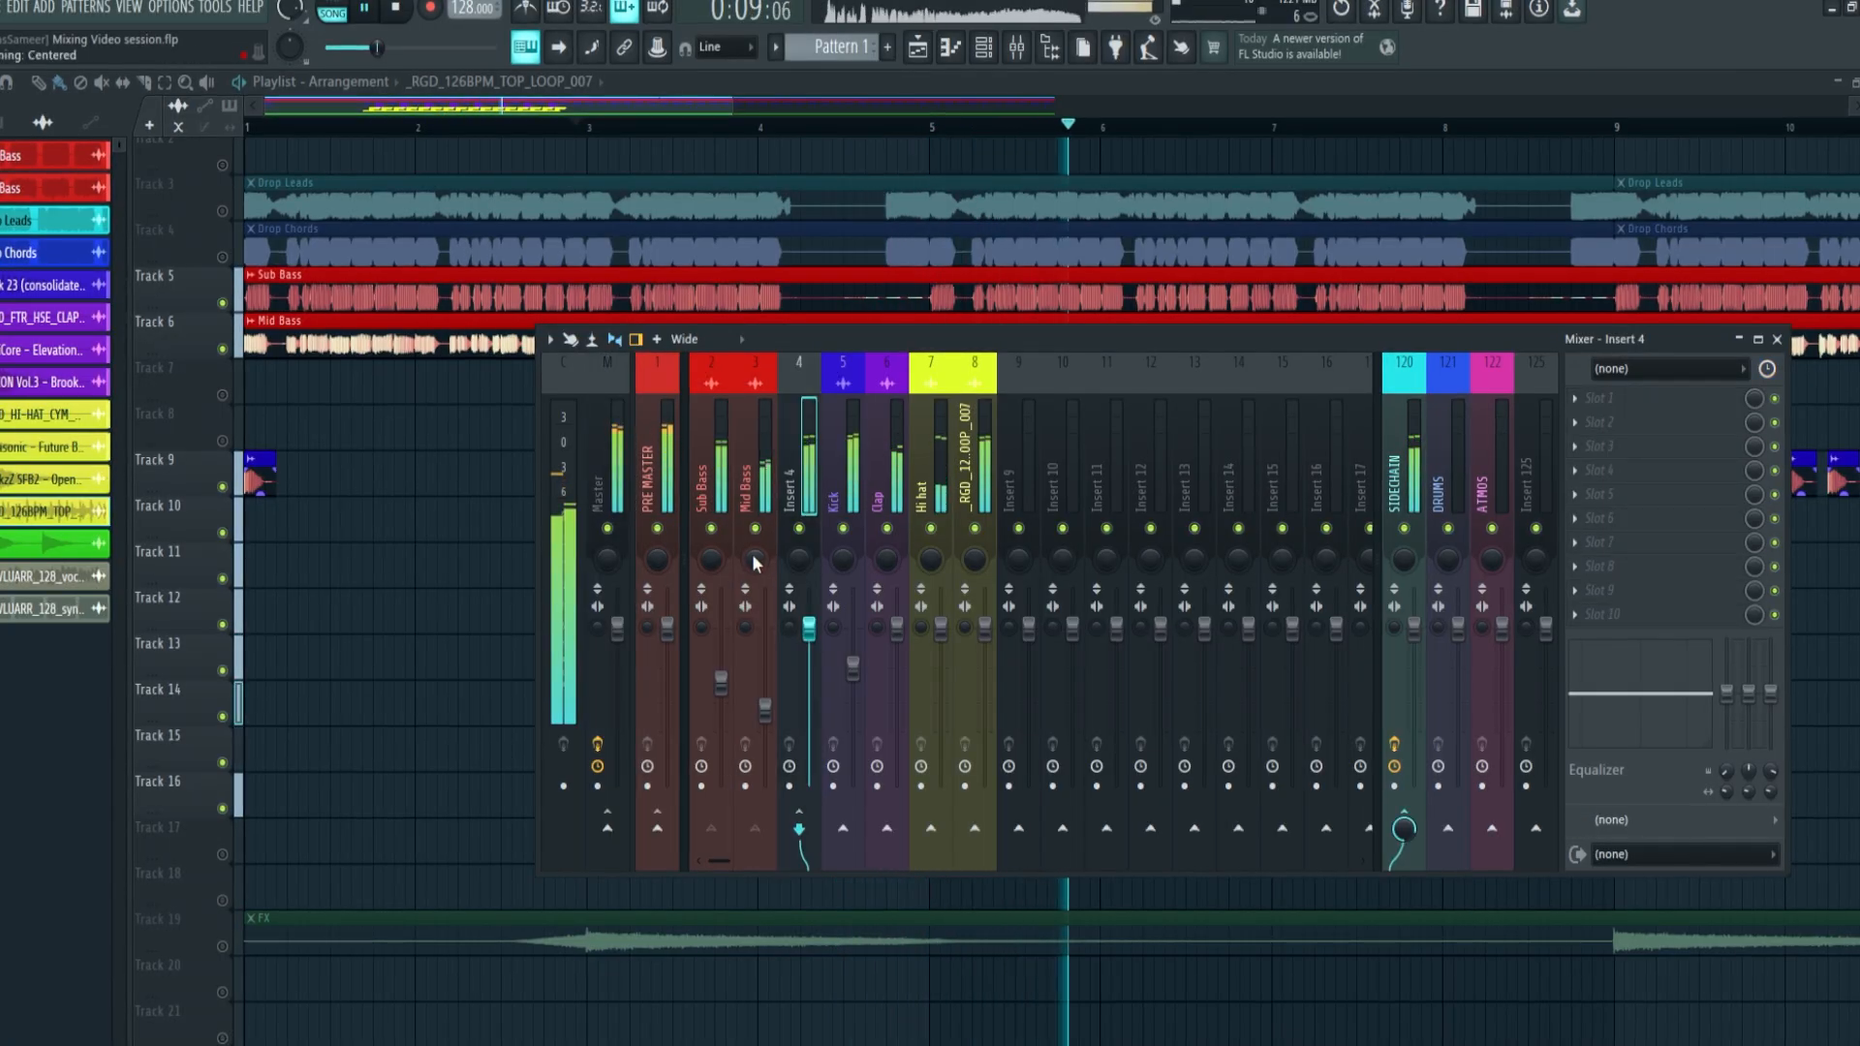
Raise the Sub Bass and Mid Bass faders together, Mid Bass to about -10.9 dB, and nudge Mid Bass alone slightly higher
left_click(761, 460)
left_click(718, 446, "ctrl+shift")
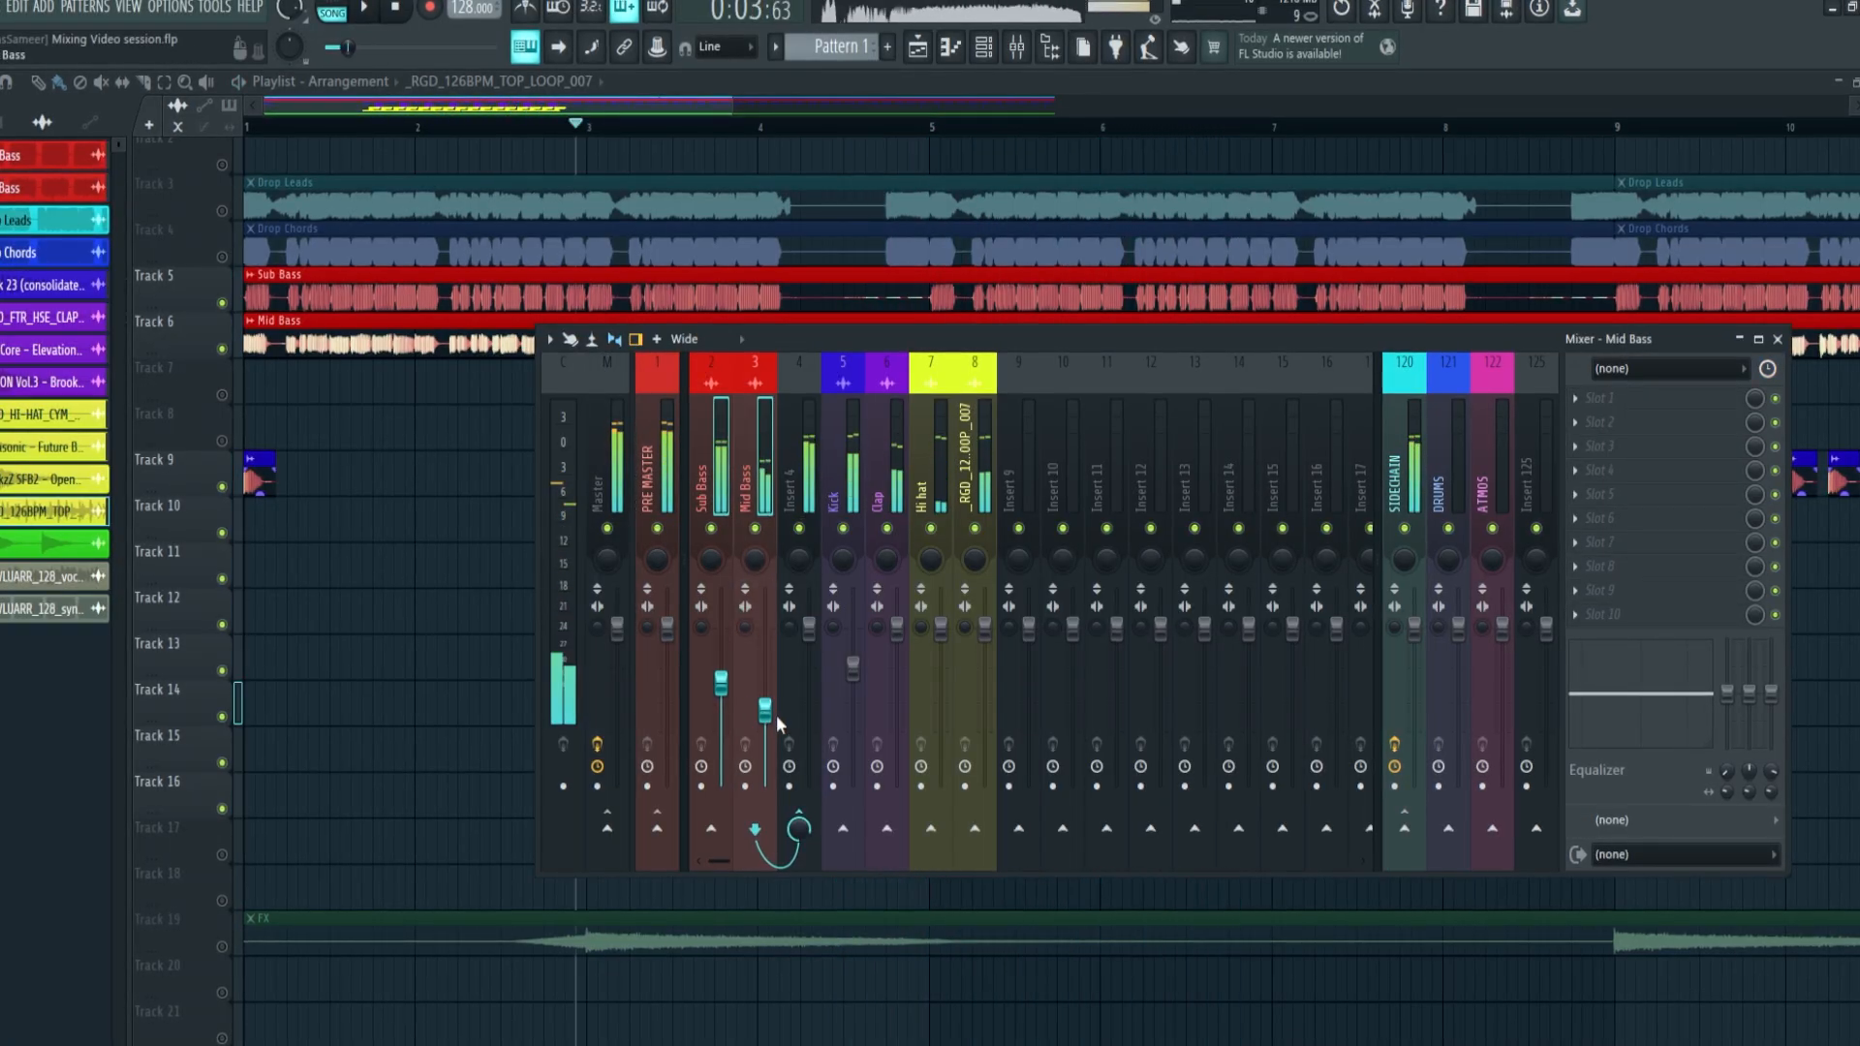
key("space")
key("space")
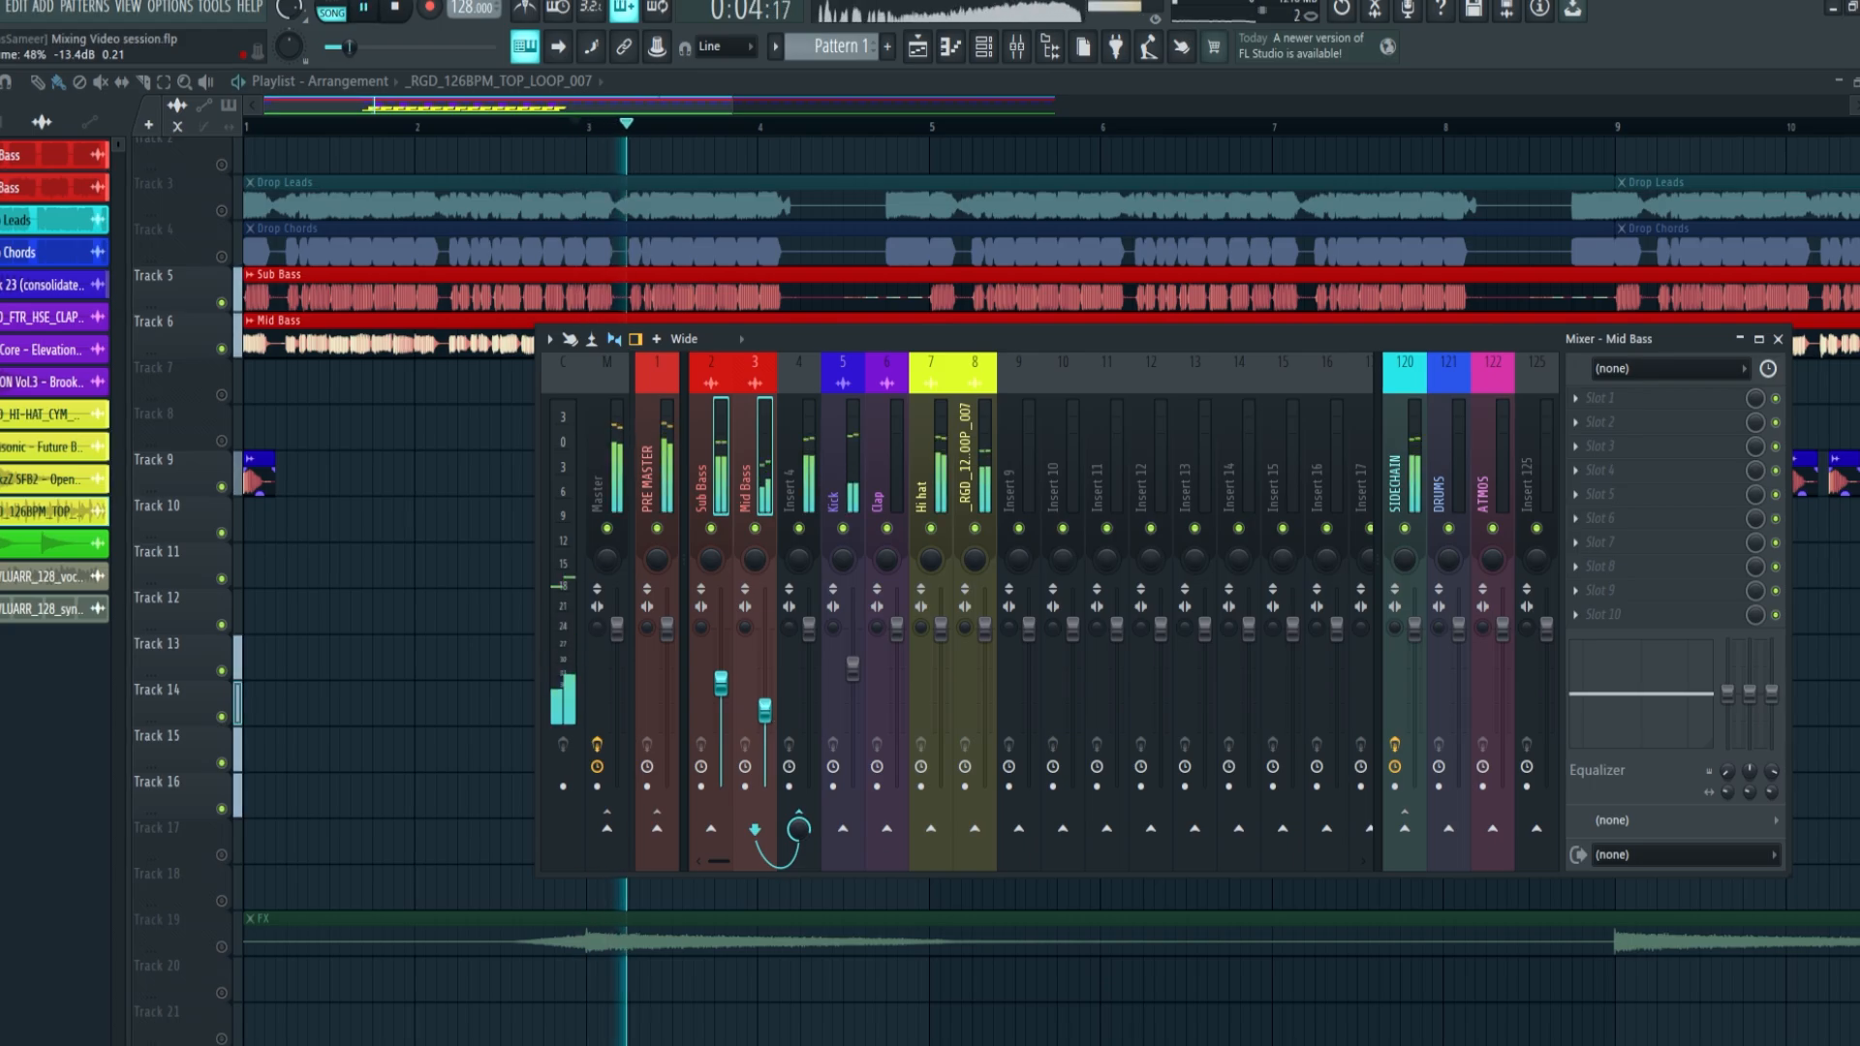
left_click_drag(772, 710, 772, 694)
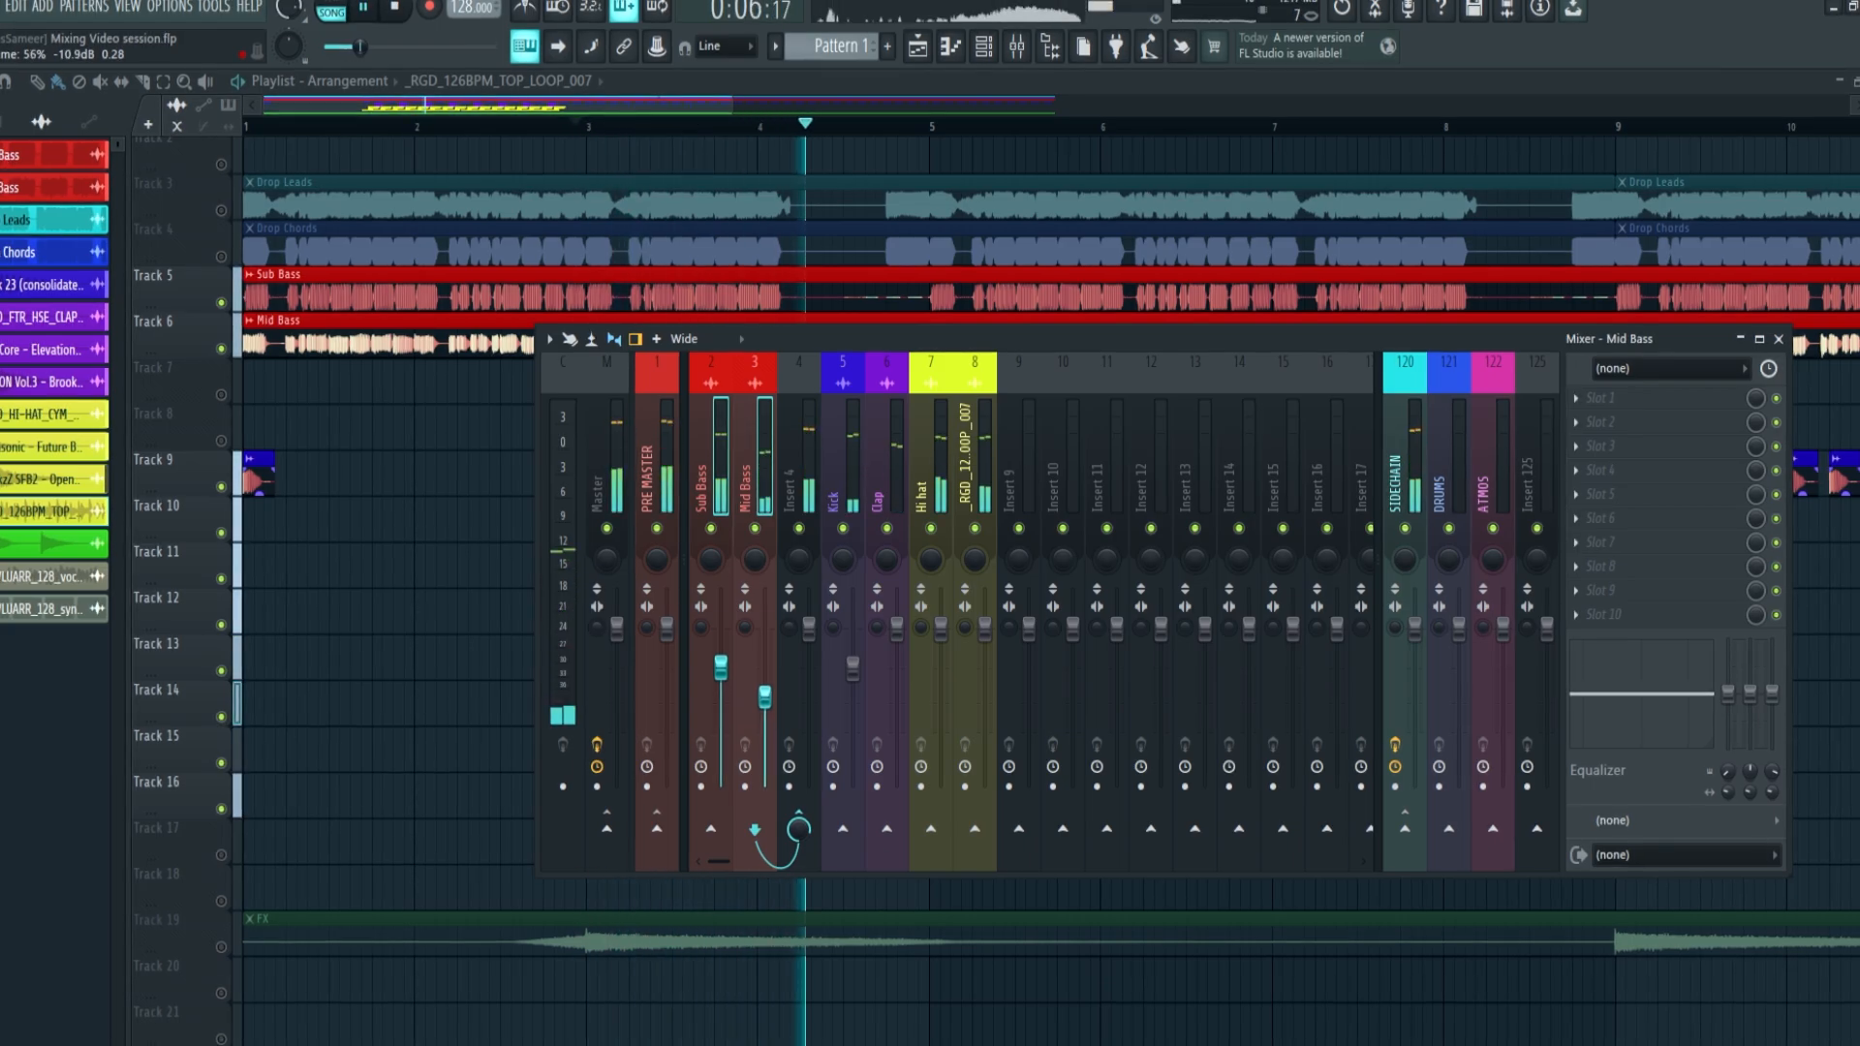
left_click(706, 471)
left_click(747, 461)
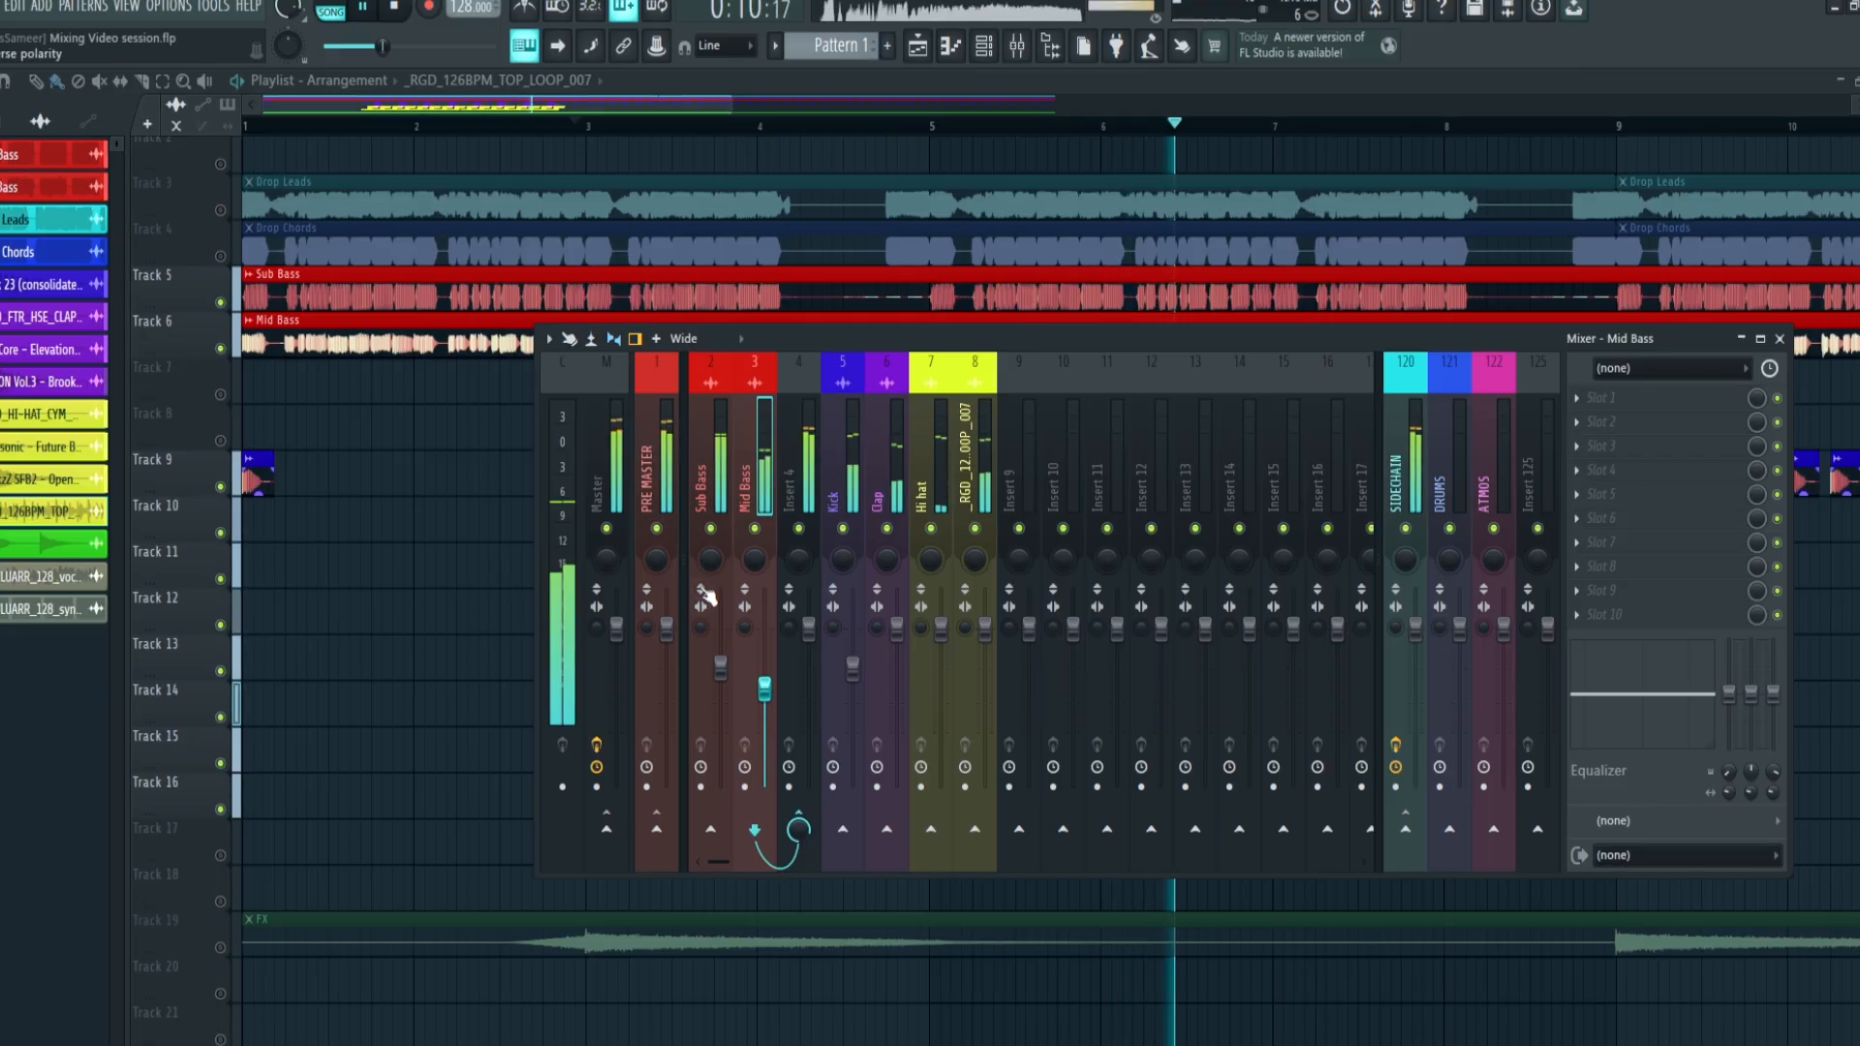
Try another balance of the Sub Bass and Mid Bass faders, undo it and replay the section
left_click(708, 472)
left_click(751, 472)
mouse_move(764, 689)
left_mouse_down()
mouse_move(764, 614)
mouse_move(720, 666)
left_mouse_up()
key("space")
key("ctrl+z")
key("space")
key("space")
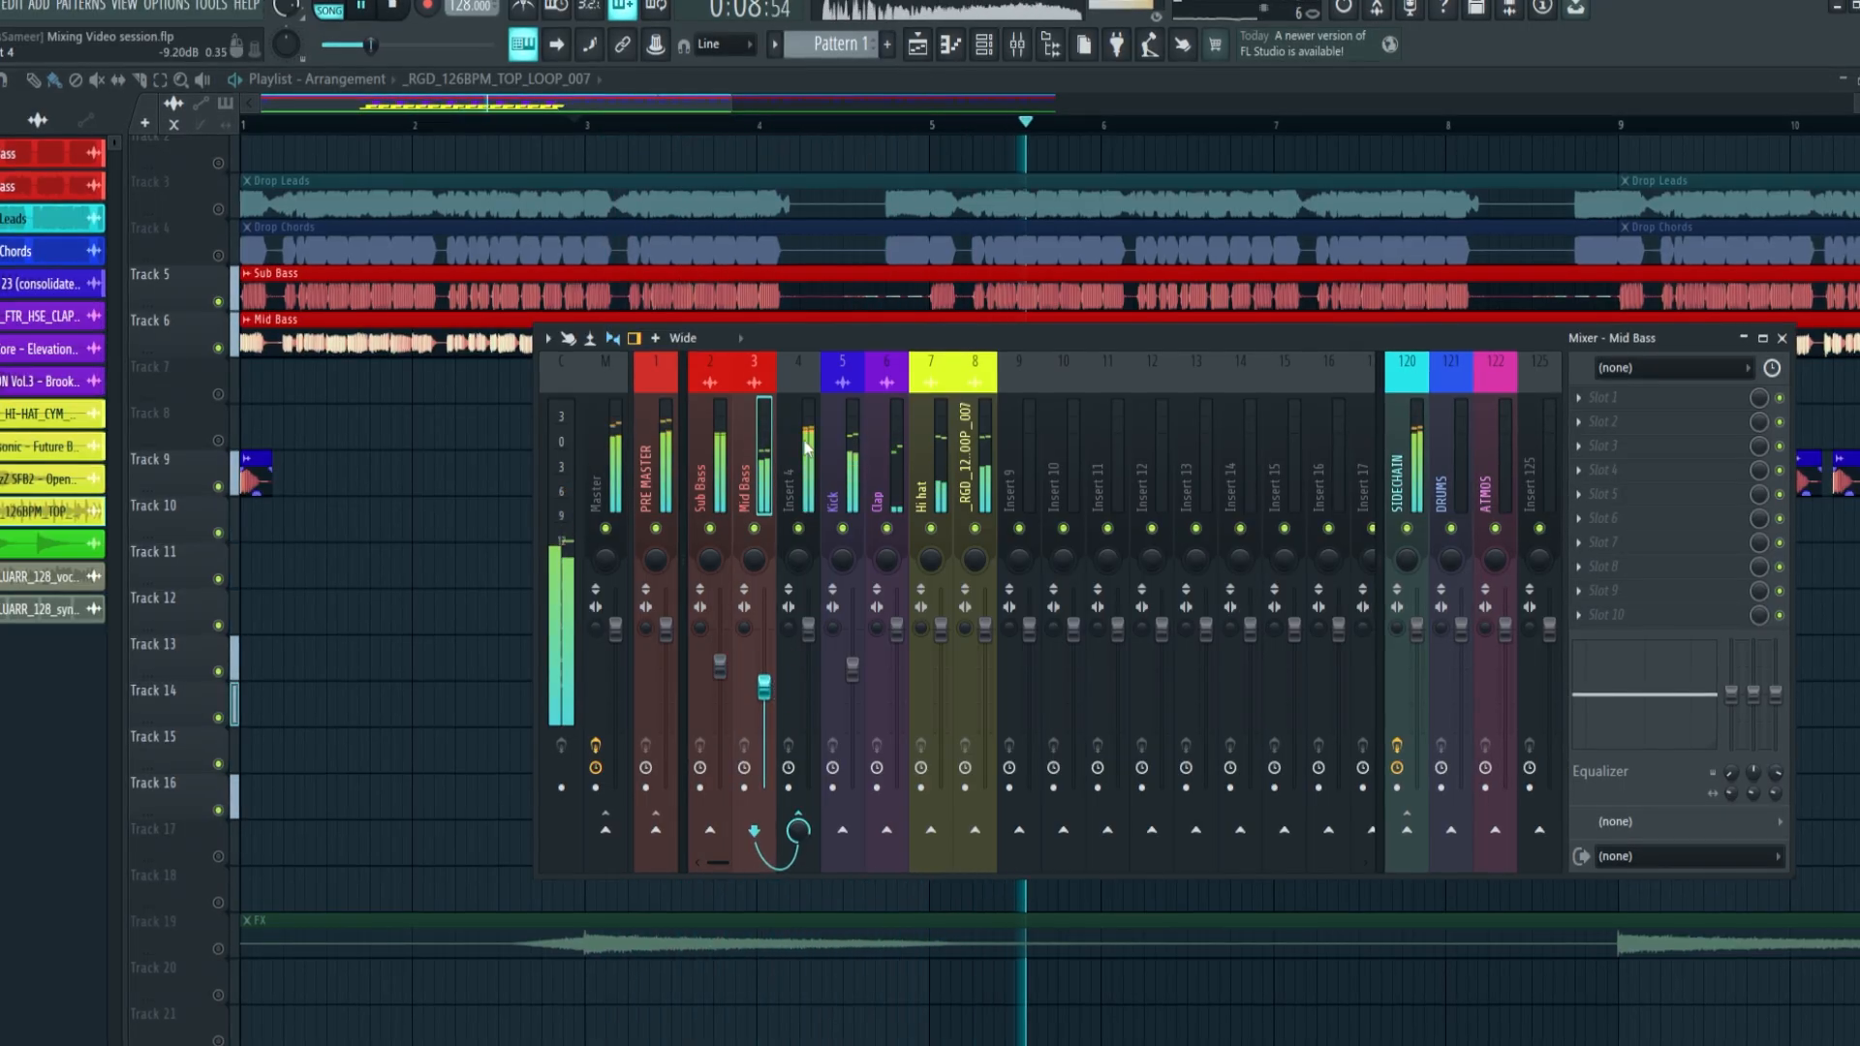
Unmute the Drop Leads clip on track 3 and route its channel through free mixer track 9 to the SIDECHAIN track only
key("F9")
key("space")
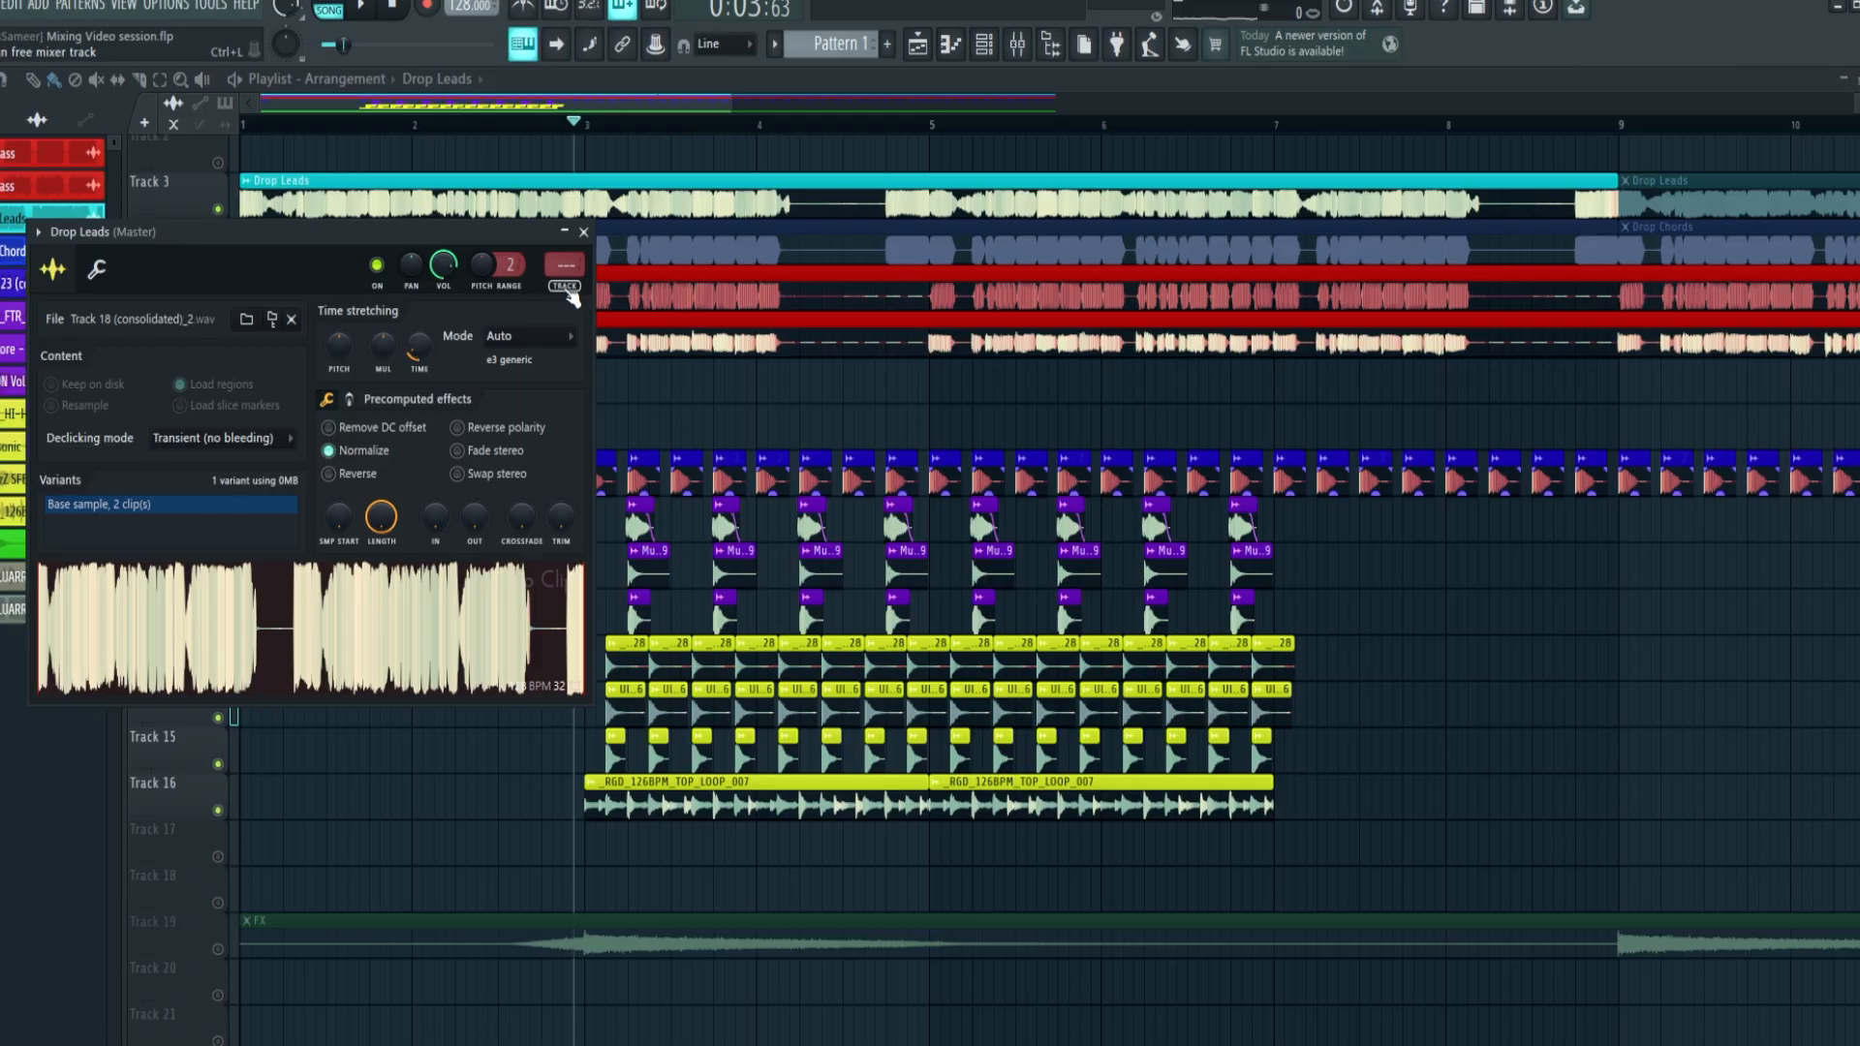
key("ctrl+l")
right_click(1404, 833)
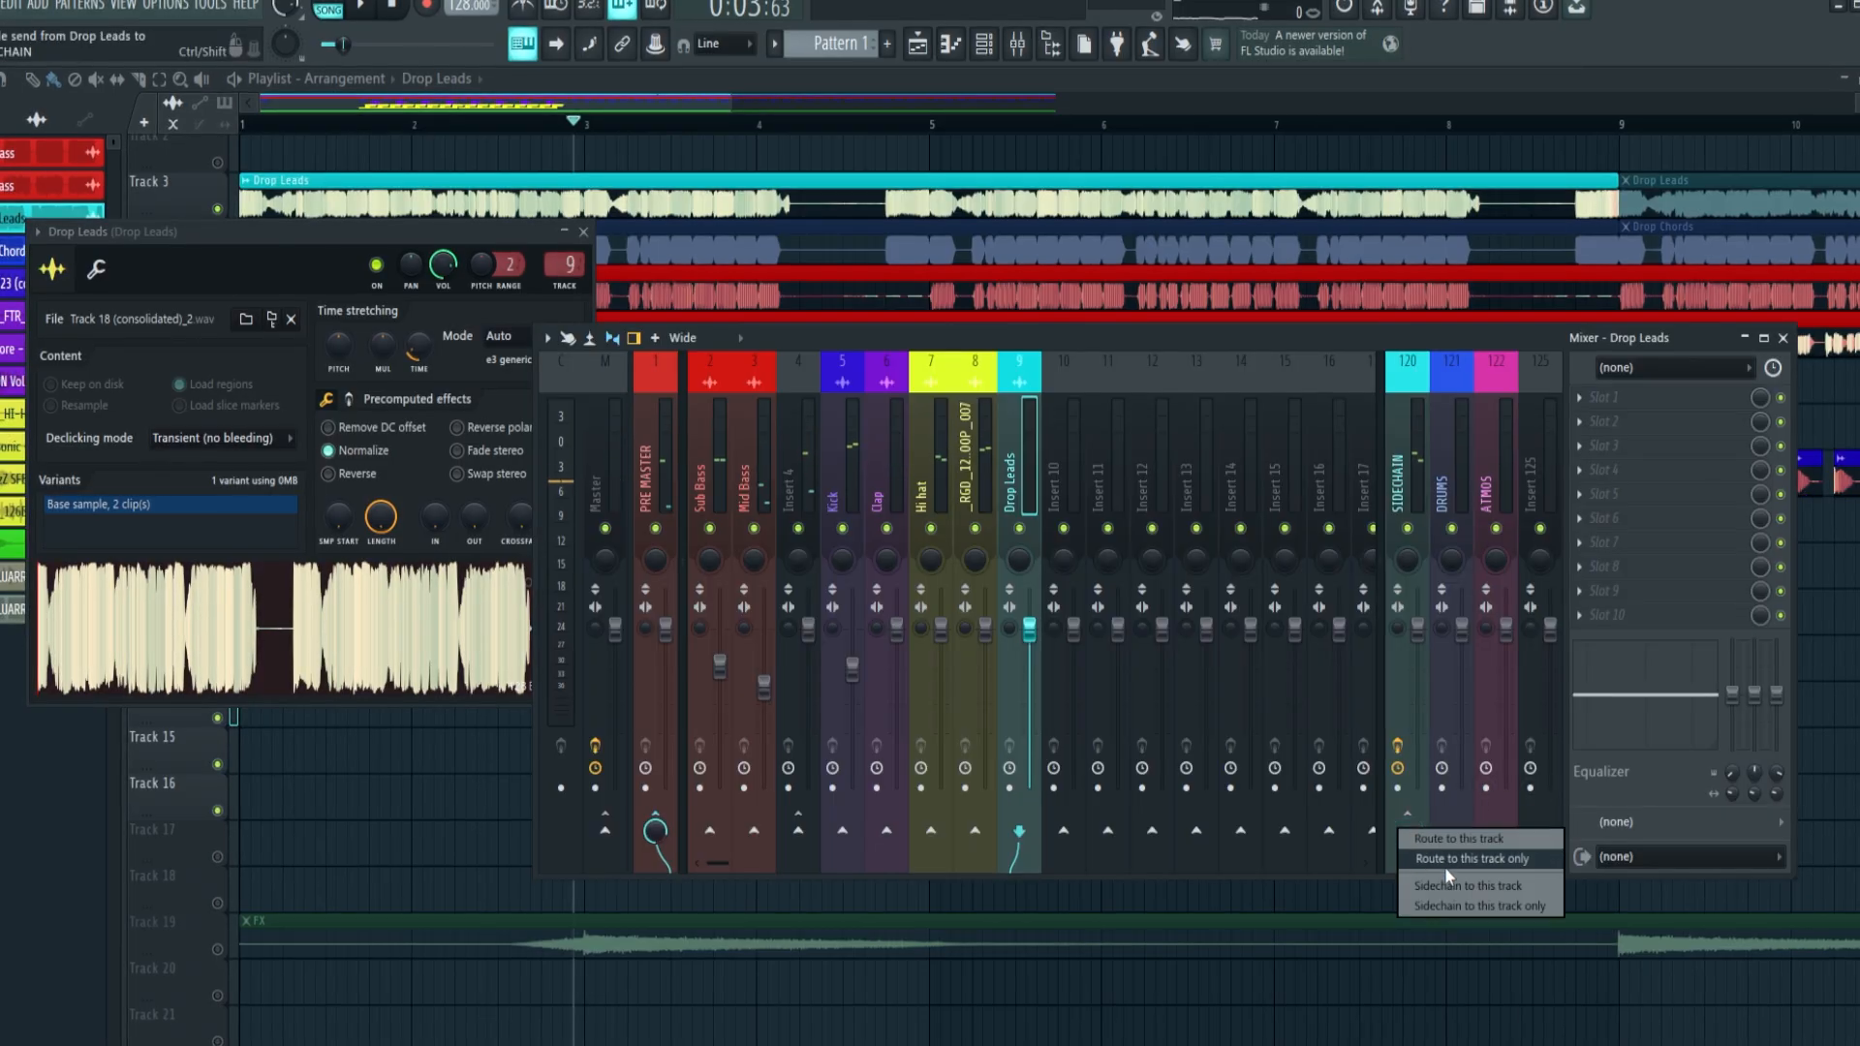
left_click(1554, 861)
Lower the Drop Leads fader to about -4.9 dB during playback and raise the Kick fader slightly
key("space")
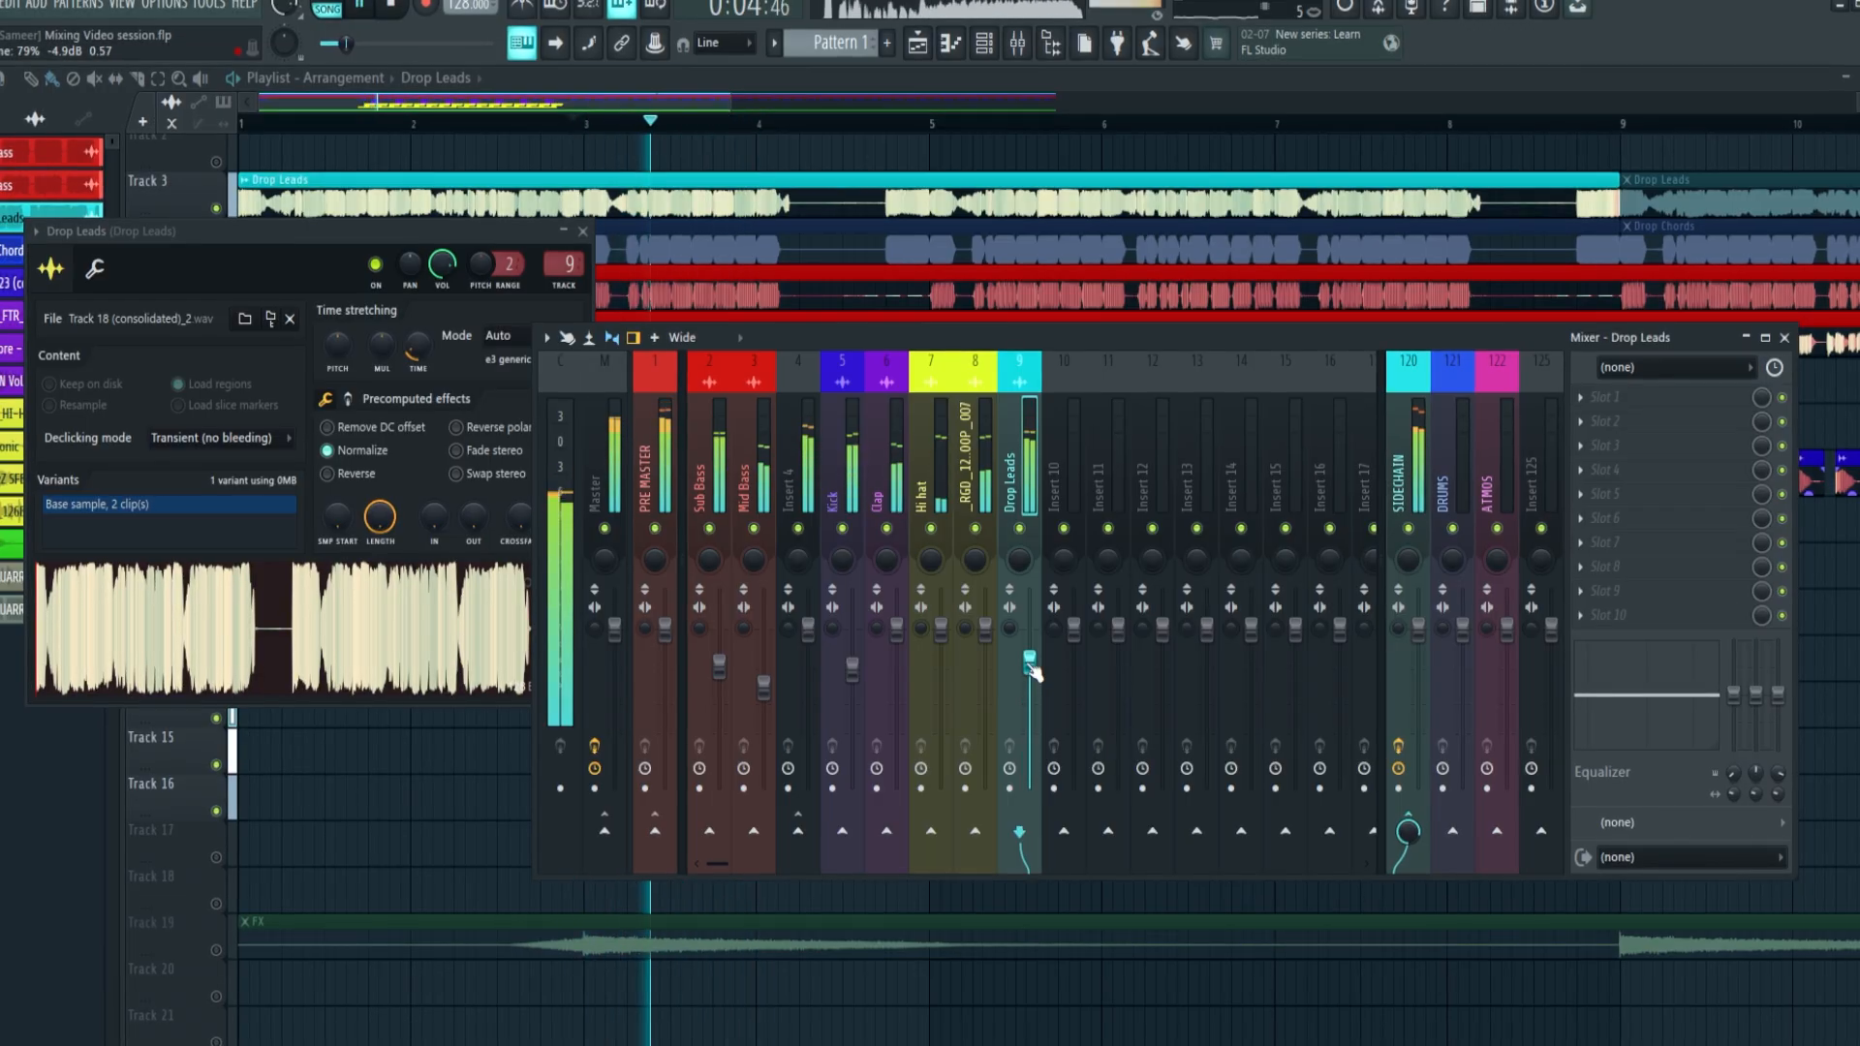
left_click(855, 664)
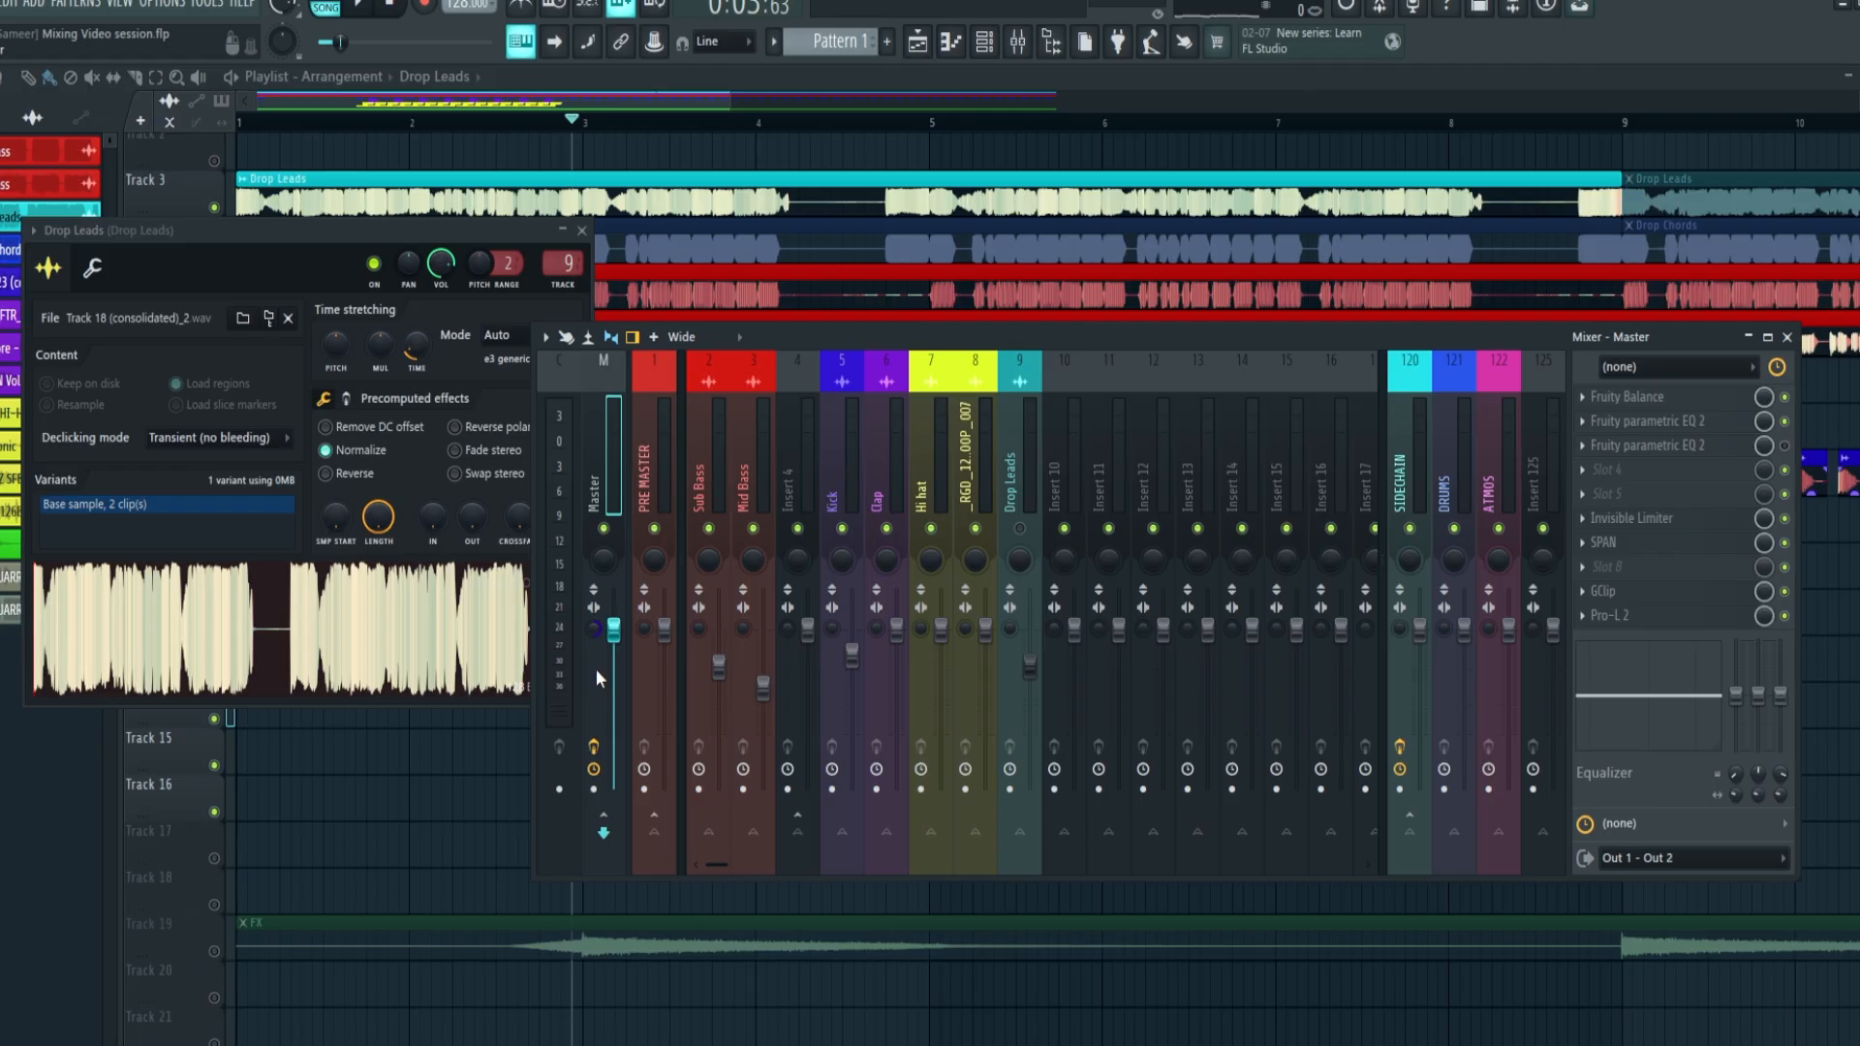
Unmute the Drop Leads mixer track during playback and reset the Master track's stereo separation
key("space")
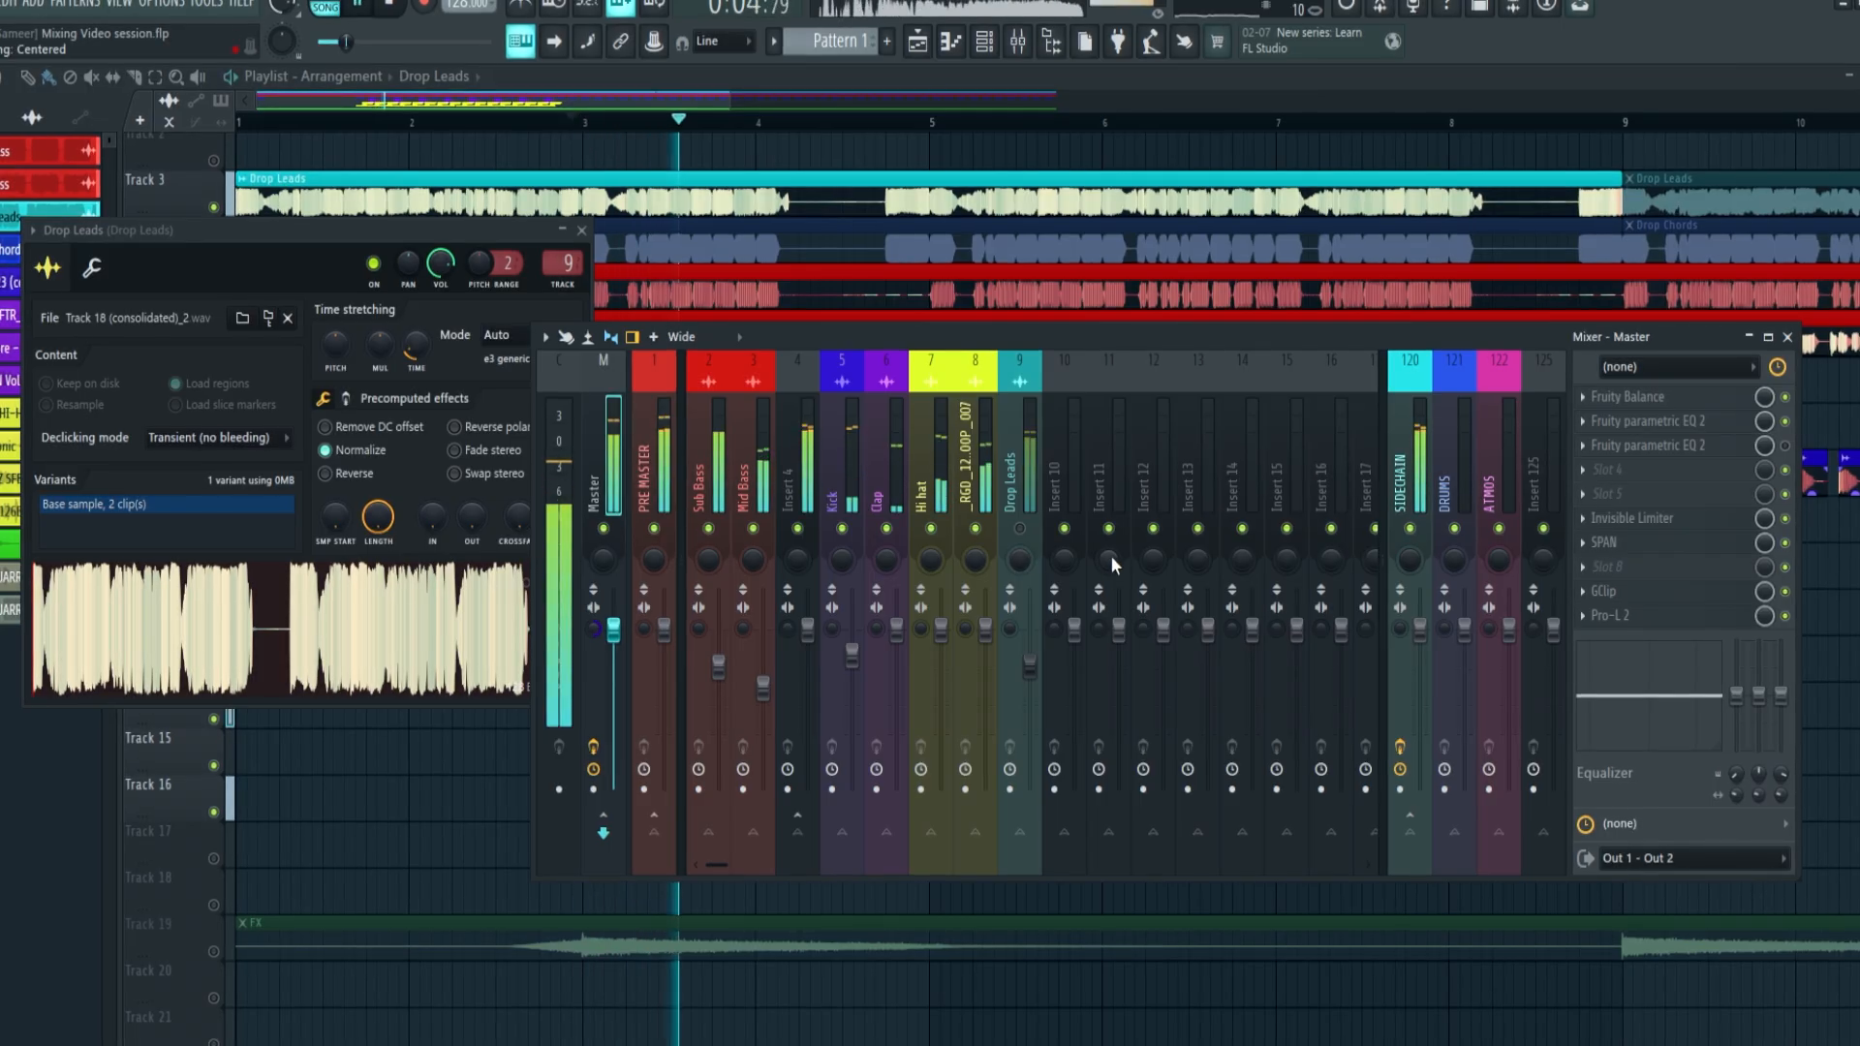
left_click(1007, 624)
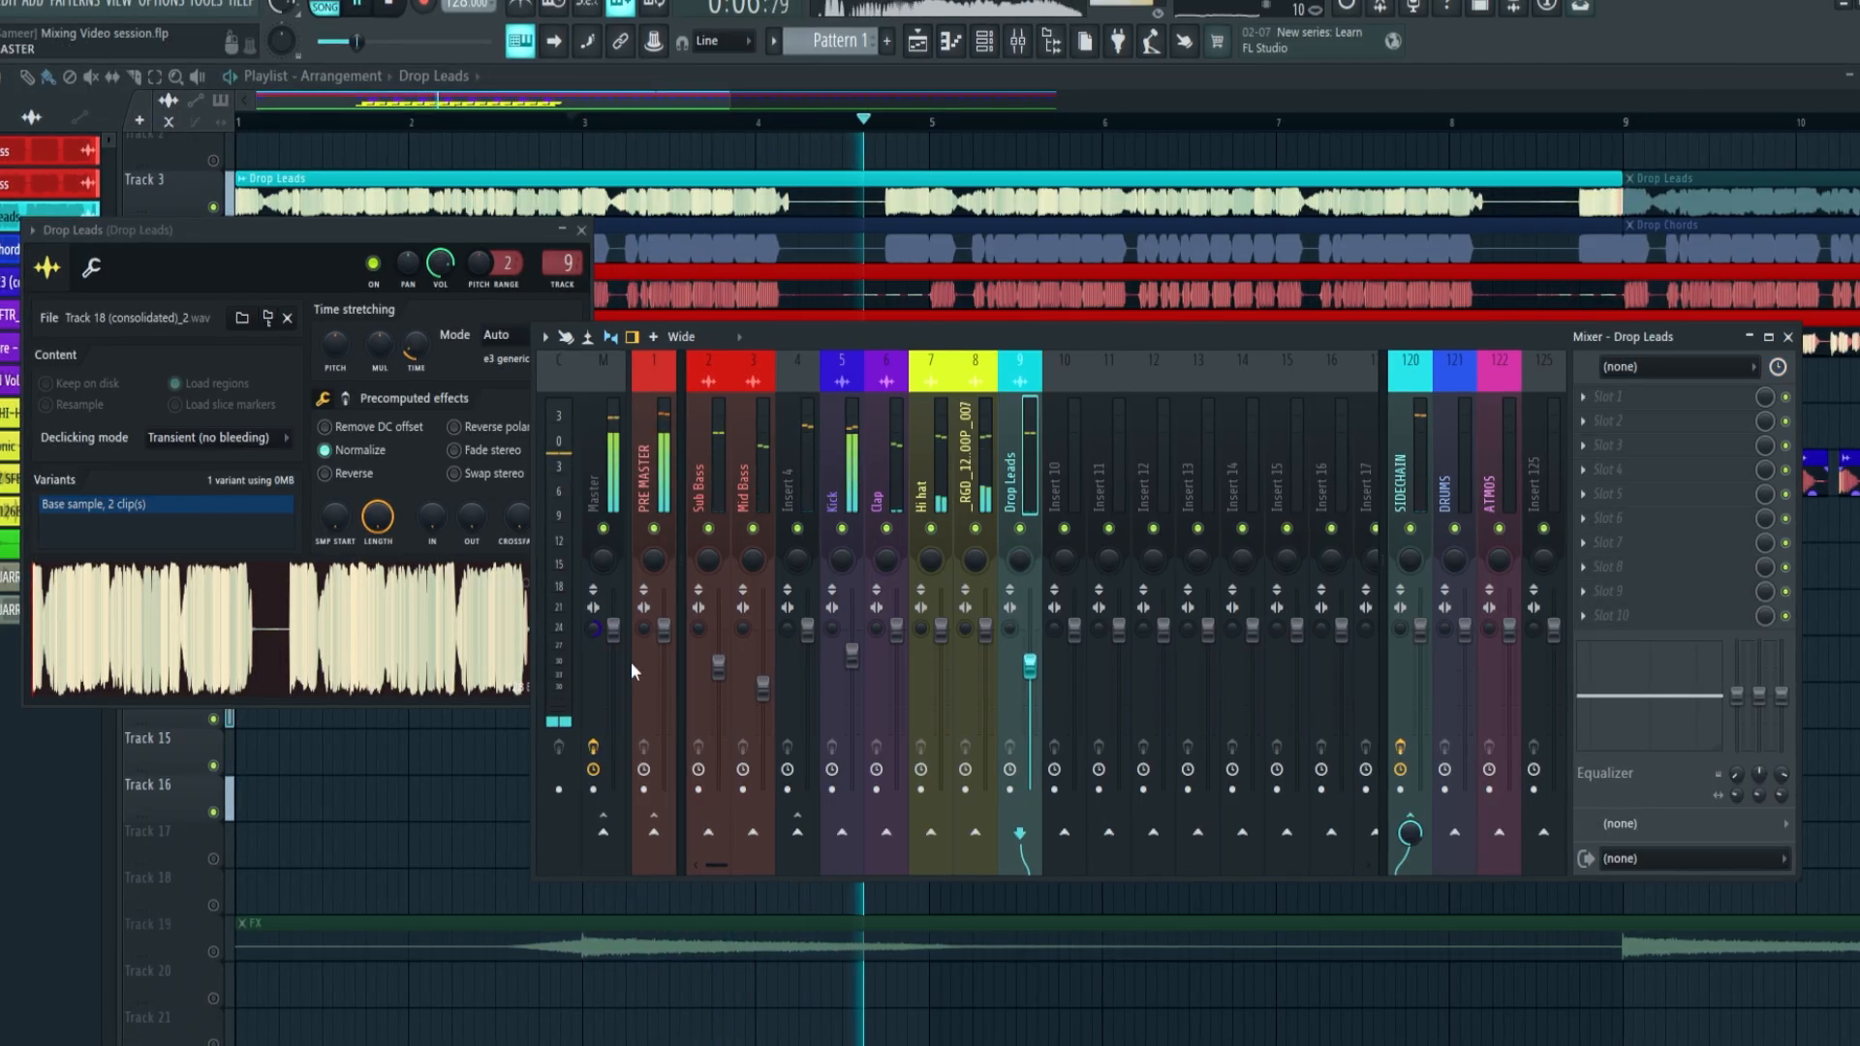
right_click(597, 639)
left_click(602, 644)
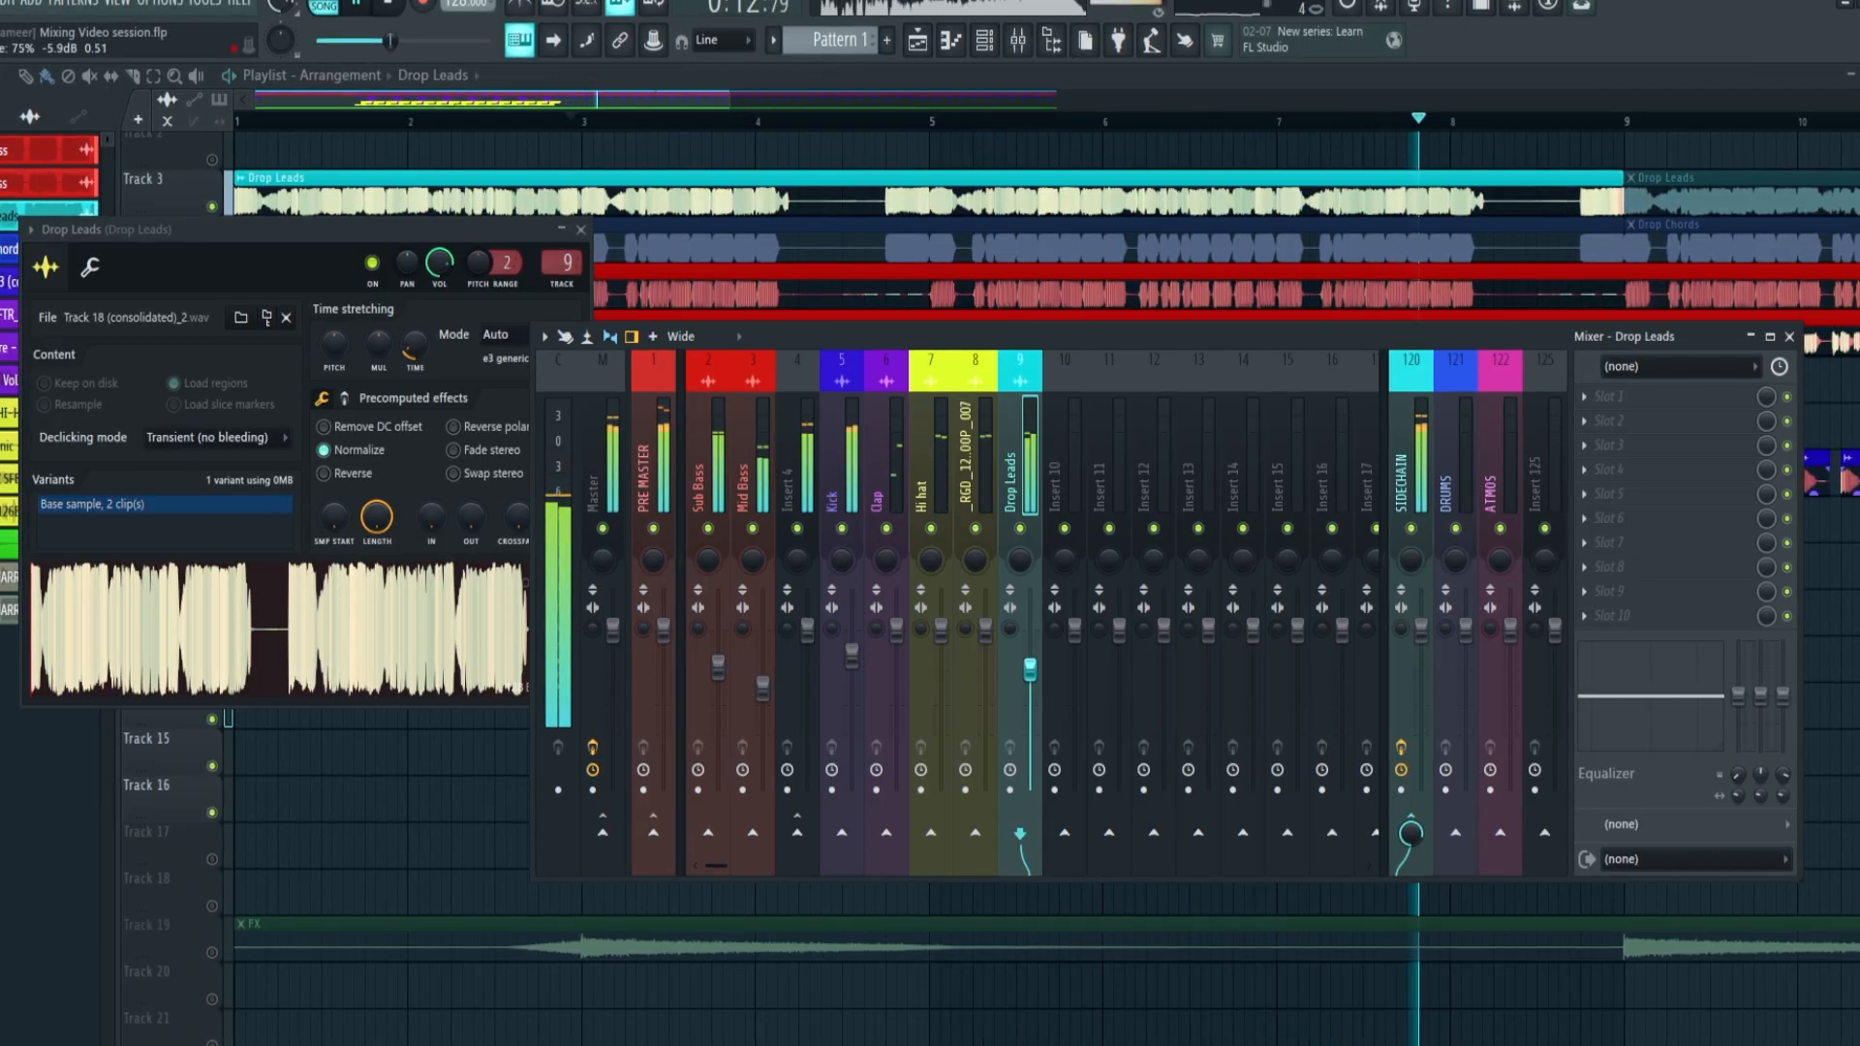
Solo the Drop Leads mixer track, set its fader to about -5.2 dB and listen to it with the basses
right_click(1019, 530)
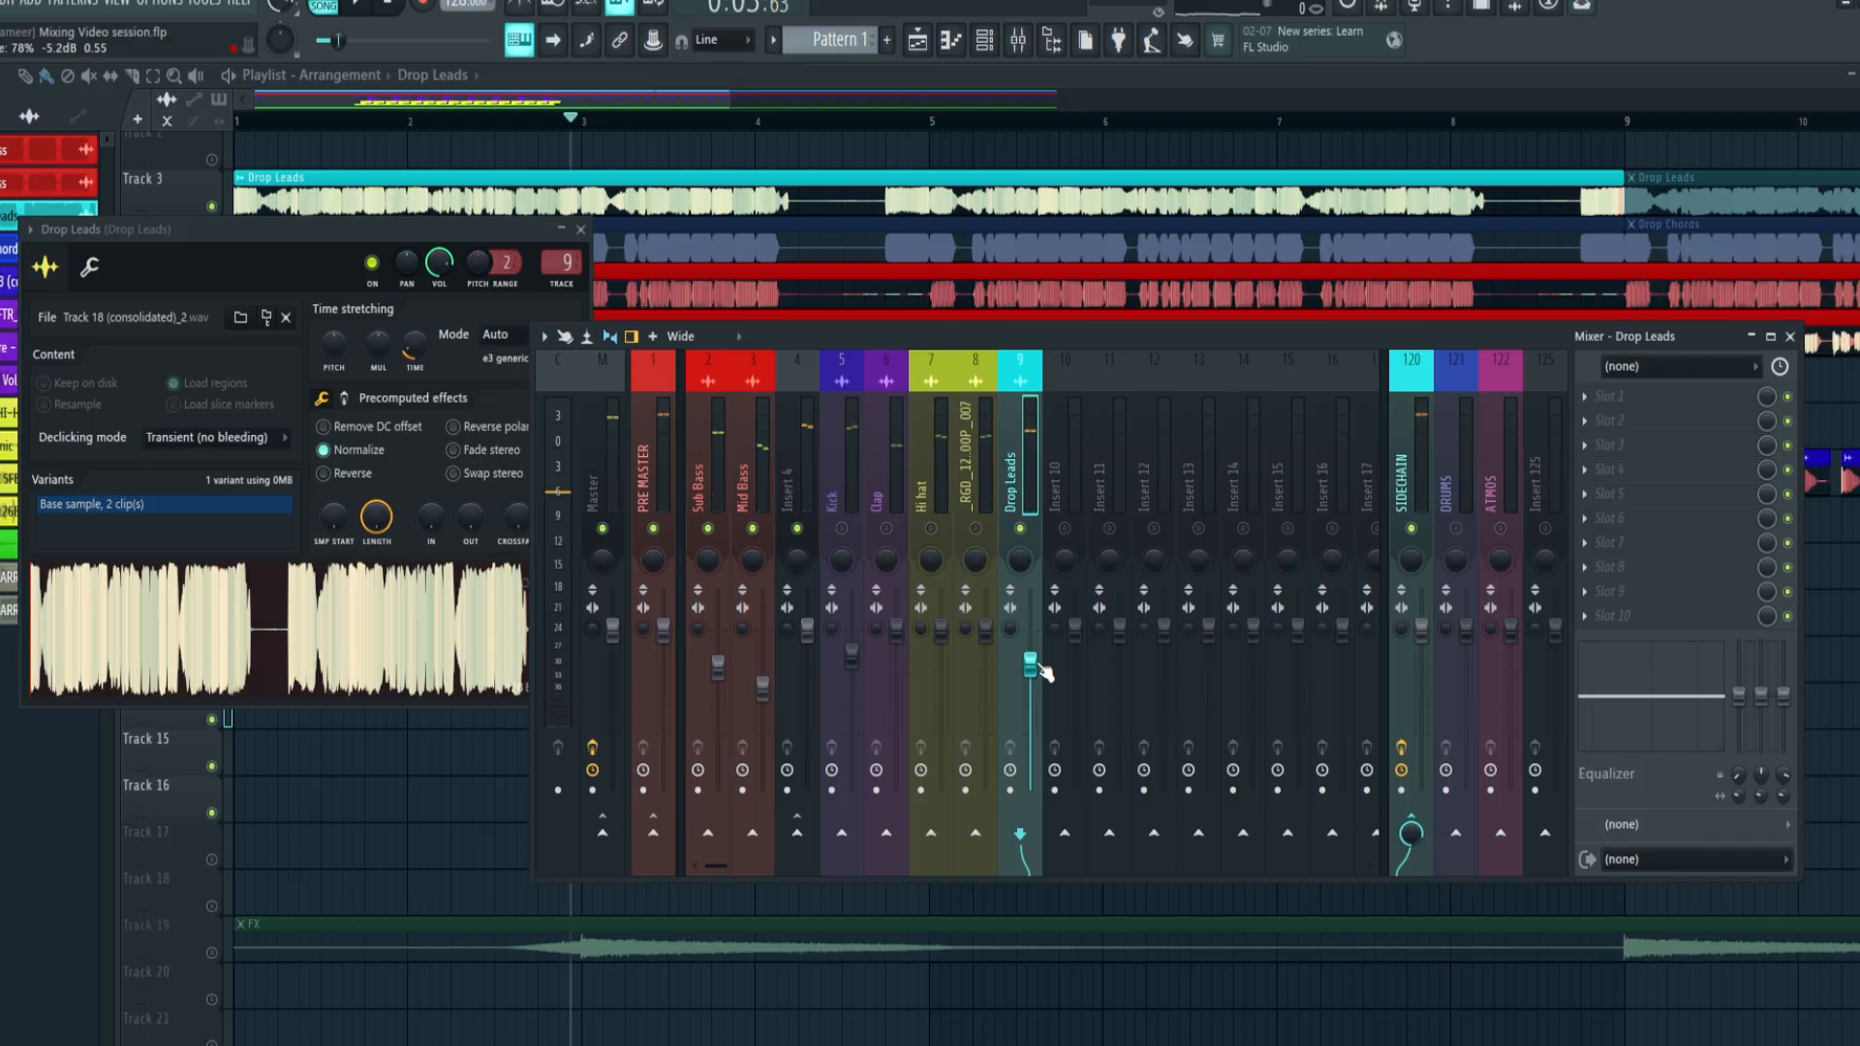
key("space")
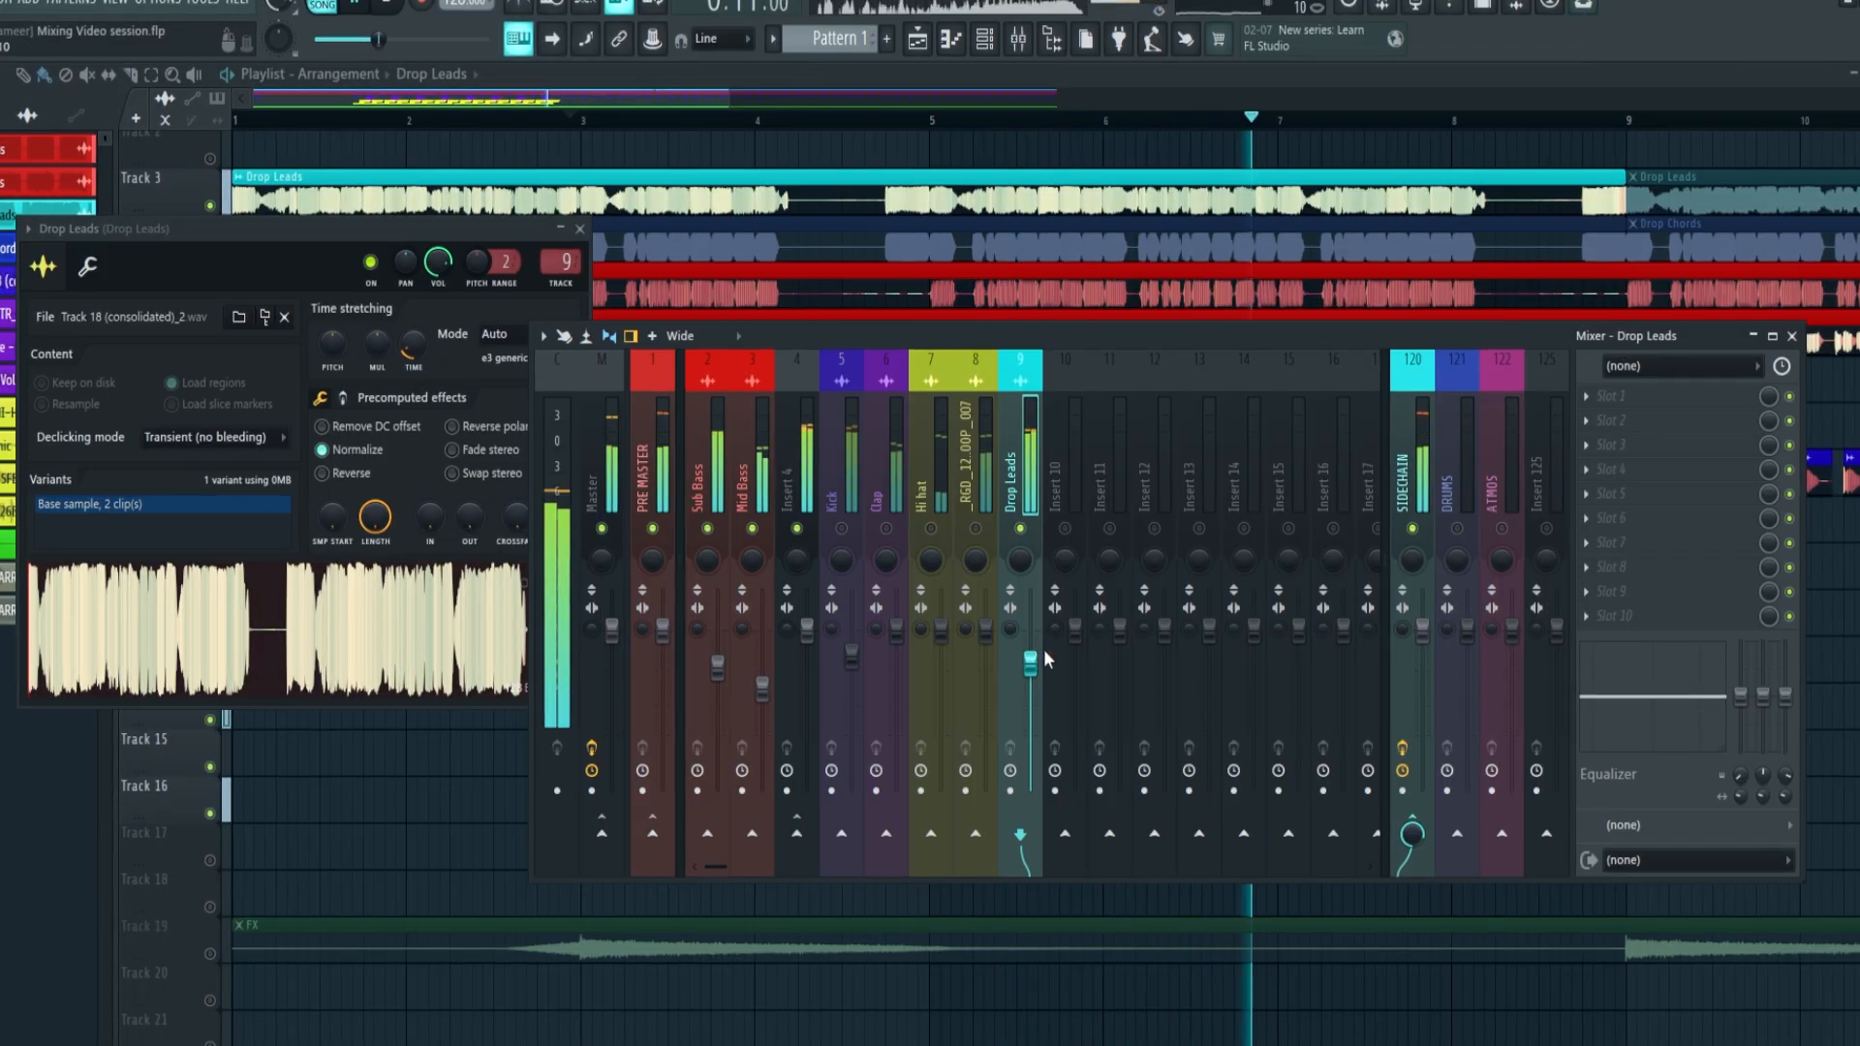
key("space")
Unmute the Kick, Clap, Hi hat and top loop mixer tracks and route them together to the DRUMS track
left_click_drag(842, 529, 975, 529)
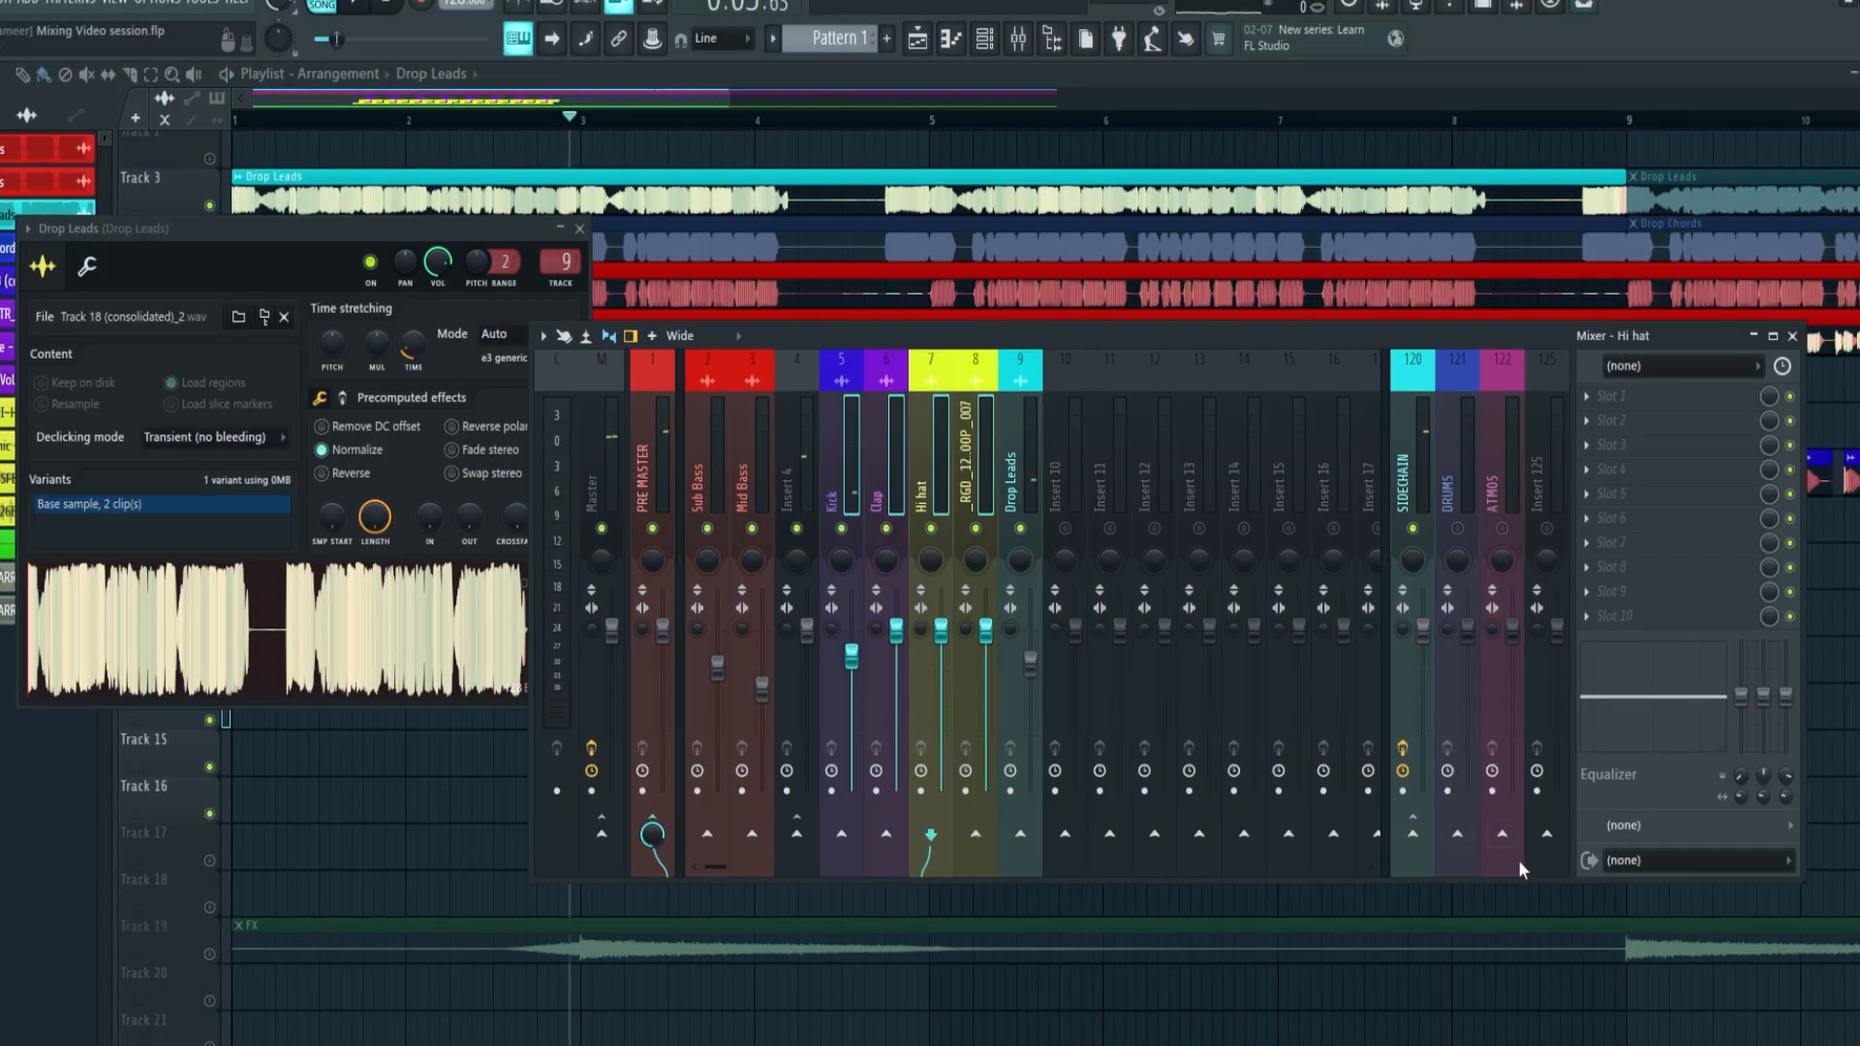
left_click(1457, 834)
Test the DRUMS track's fader by lowering and raising it during playback, and restore its level
key("space")
left_click(1467, 630)
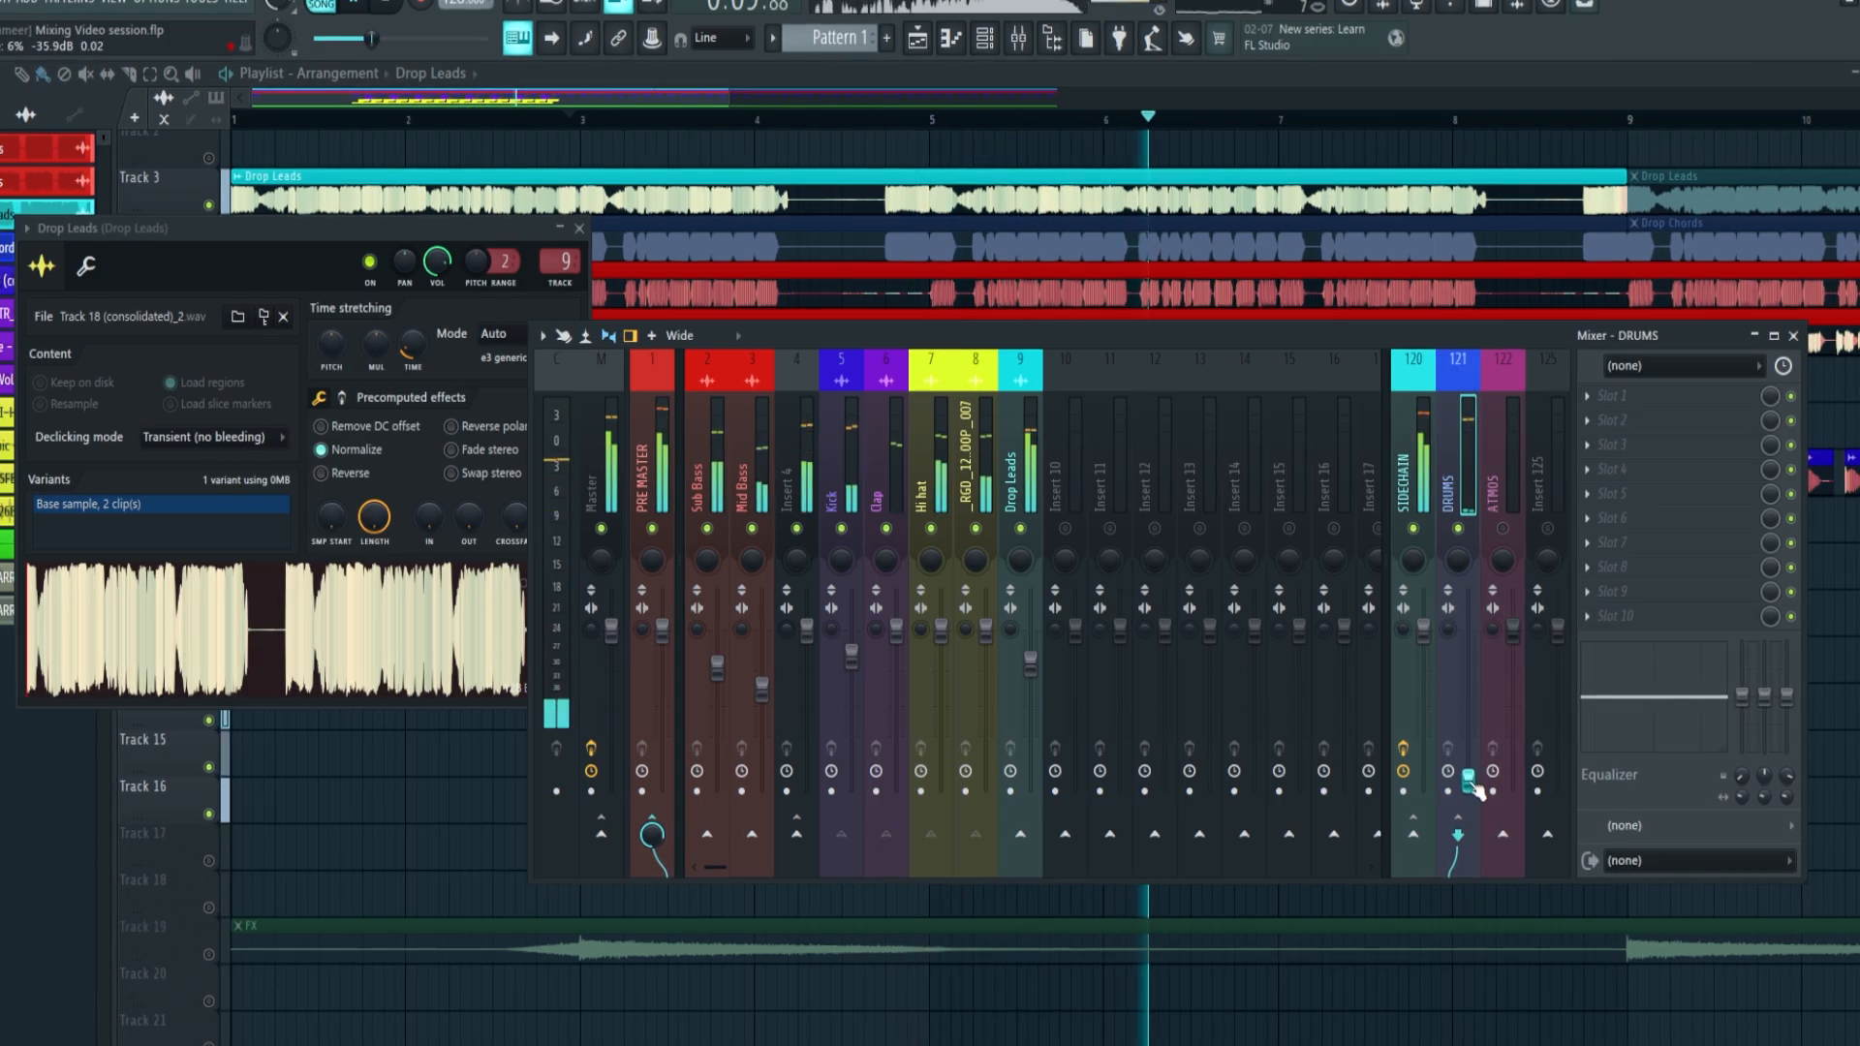
key("ctrl+z")
left_click_drag(1467, 630, 1469, 608)
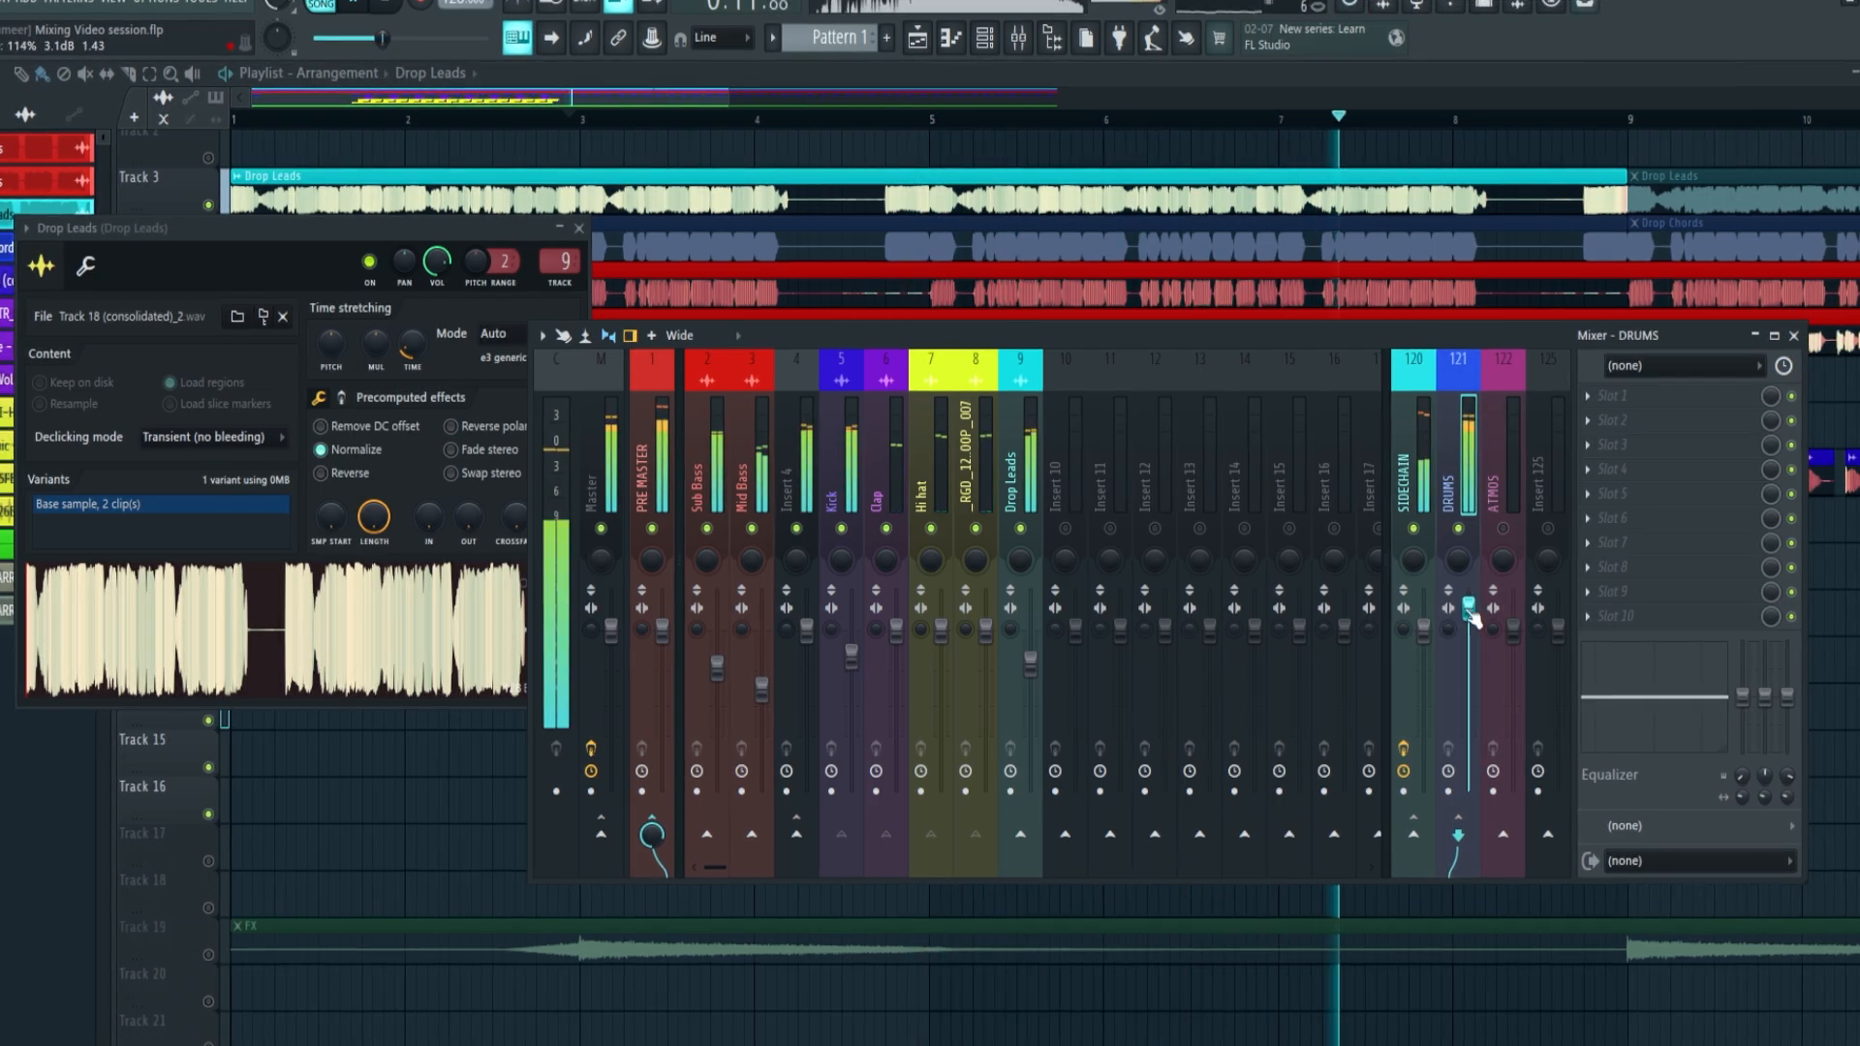
key("space")
key("space")
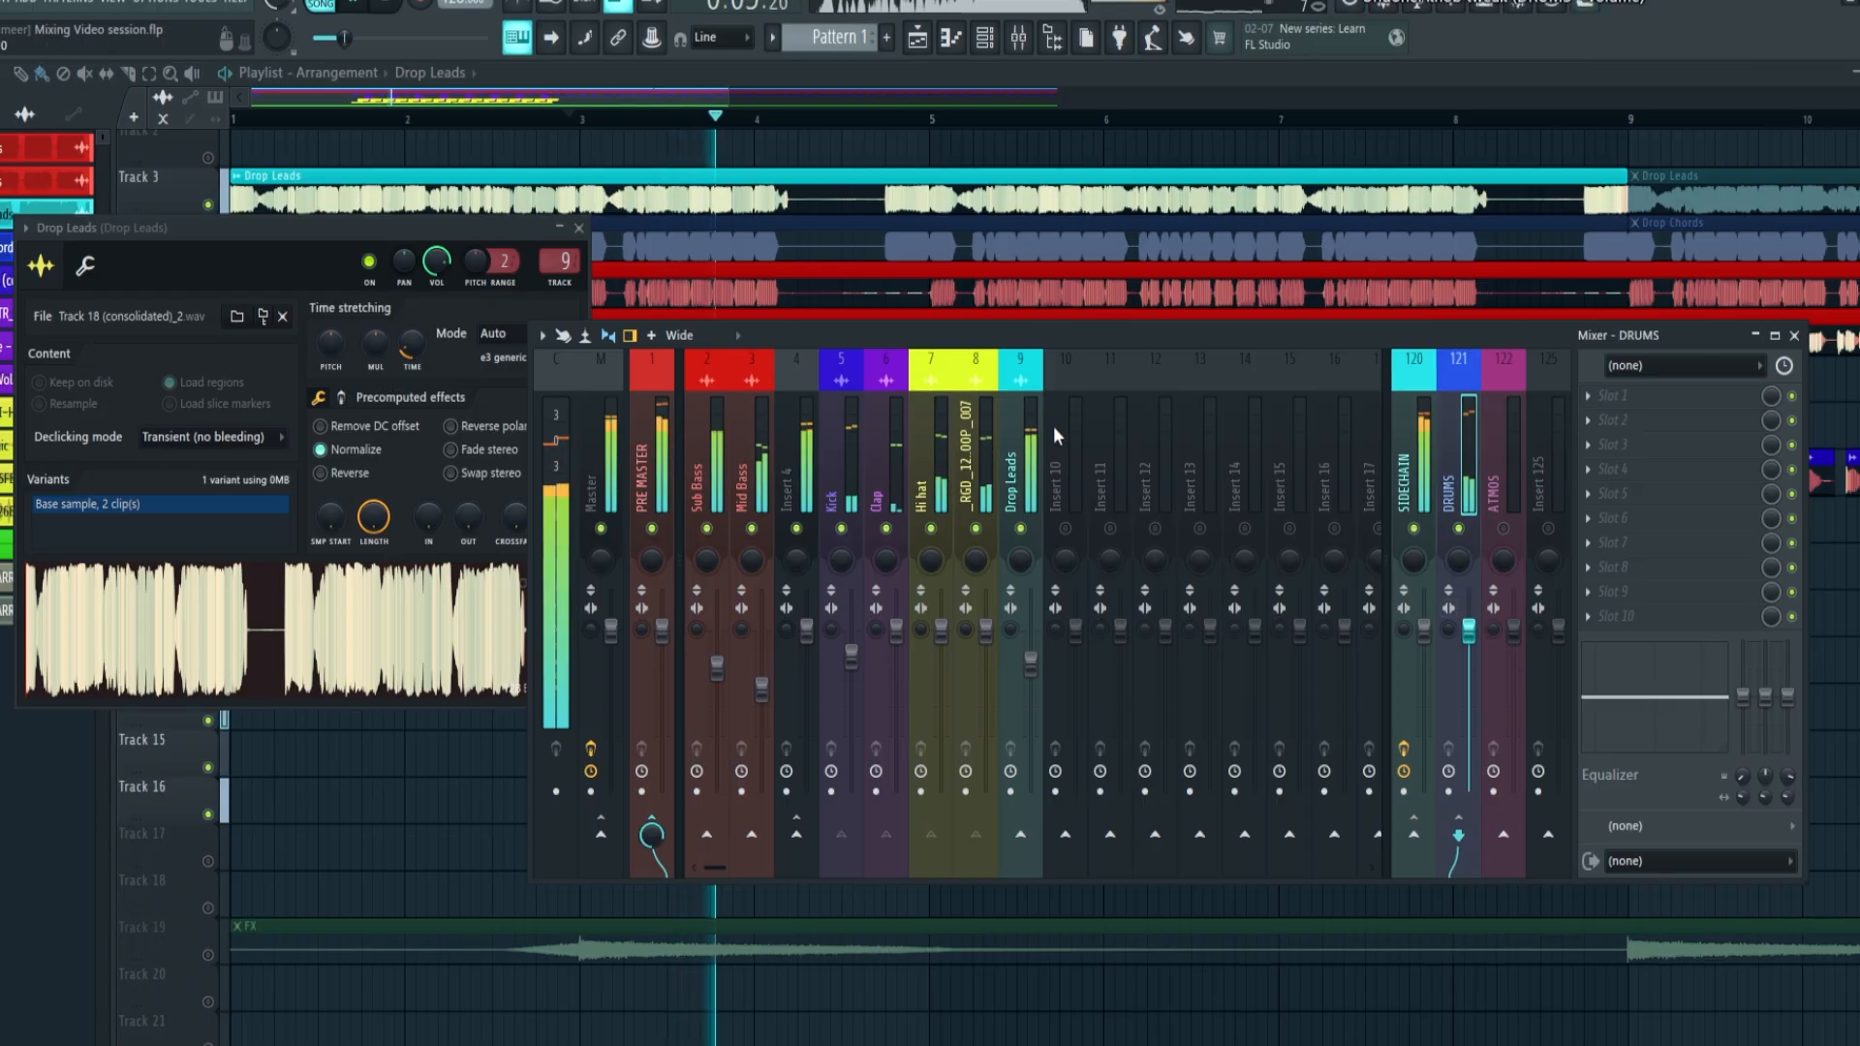
Set the kHs Gain effect on the Hi hat mixer track to about +3.22 dB during playback
left_click(965, 411)
key("space")
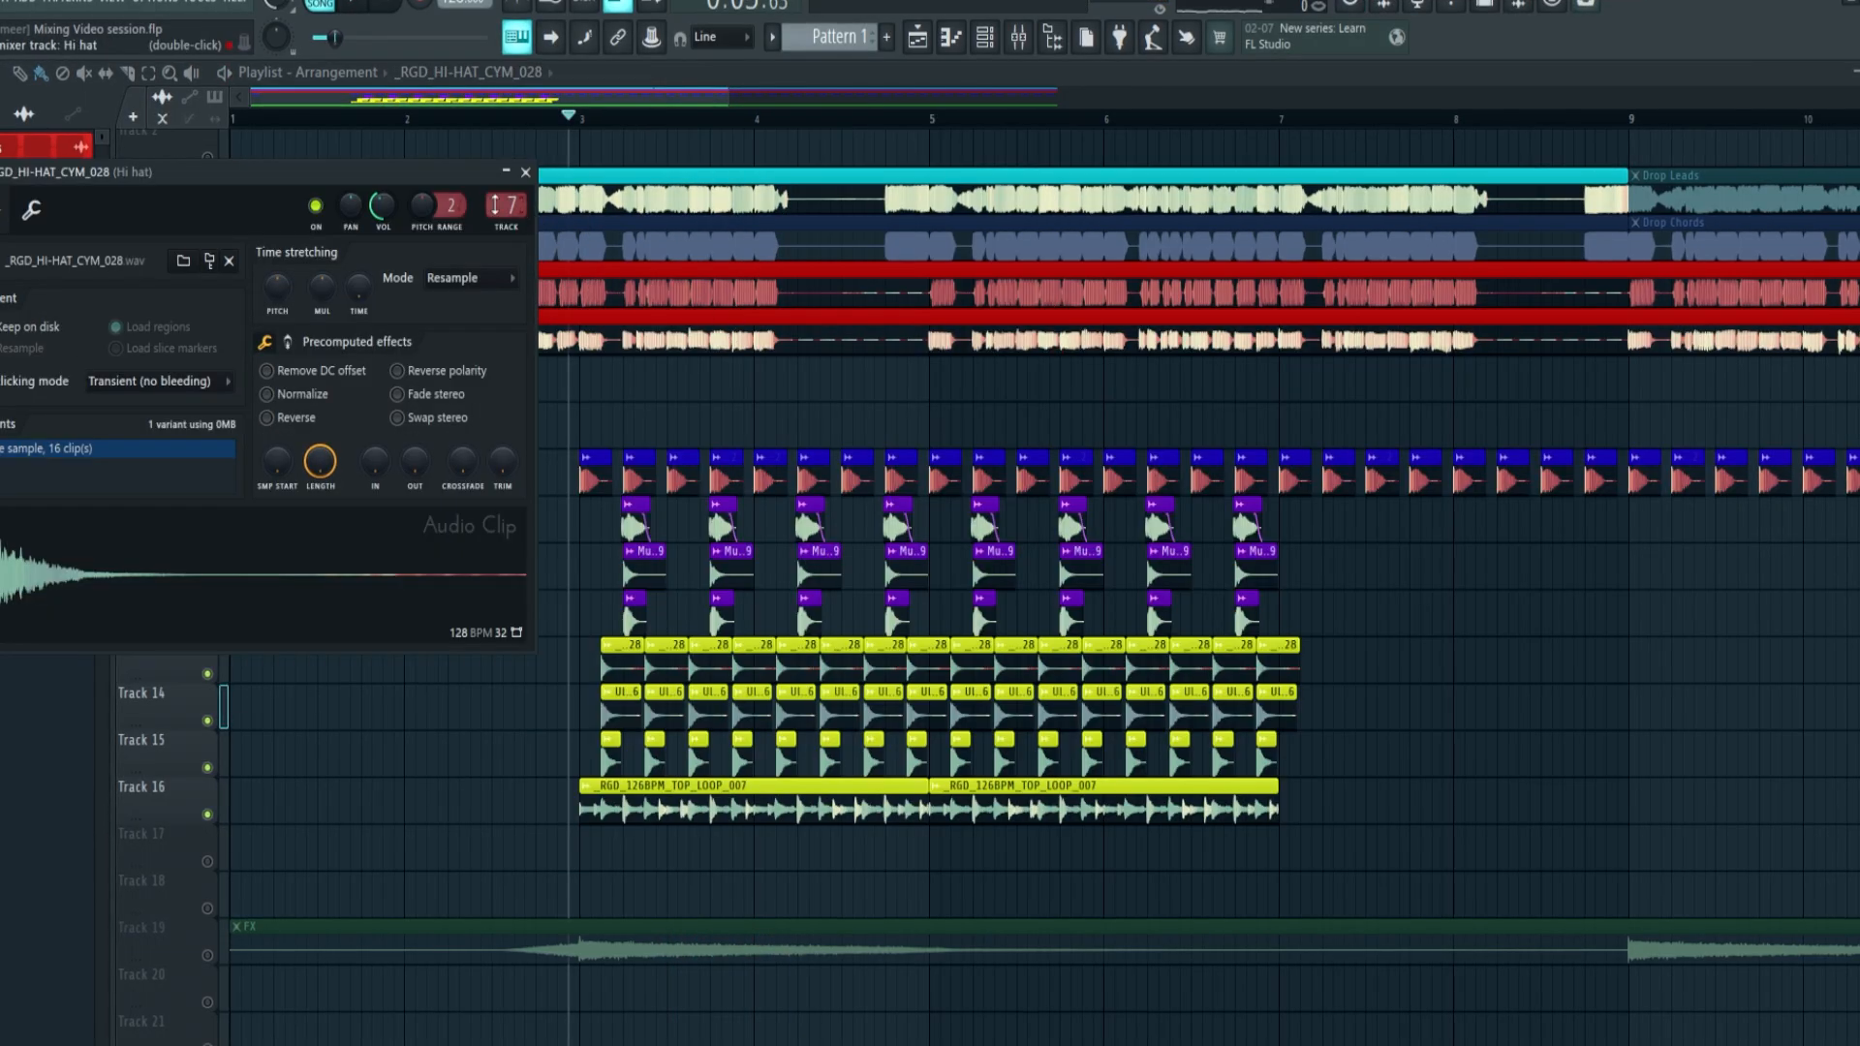
key("F9")
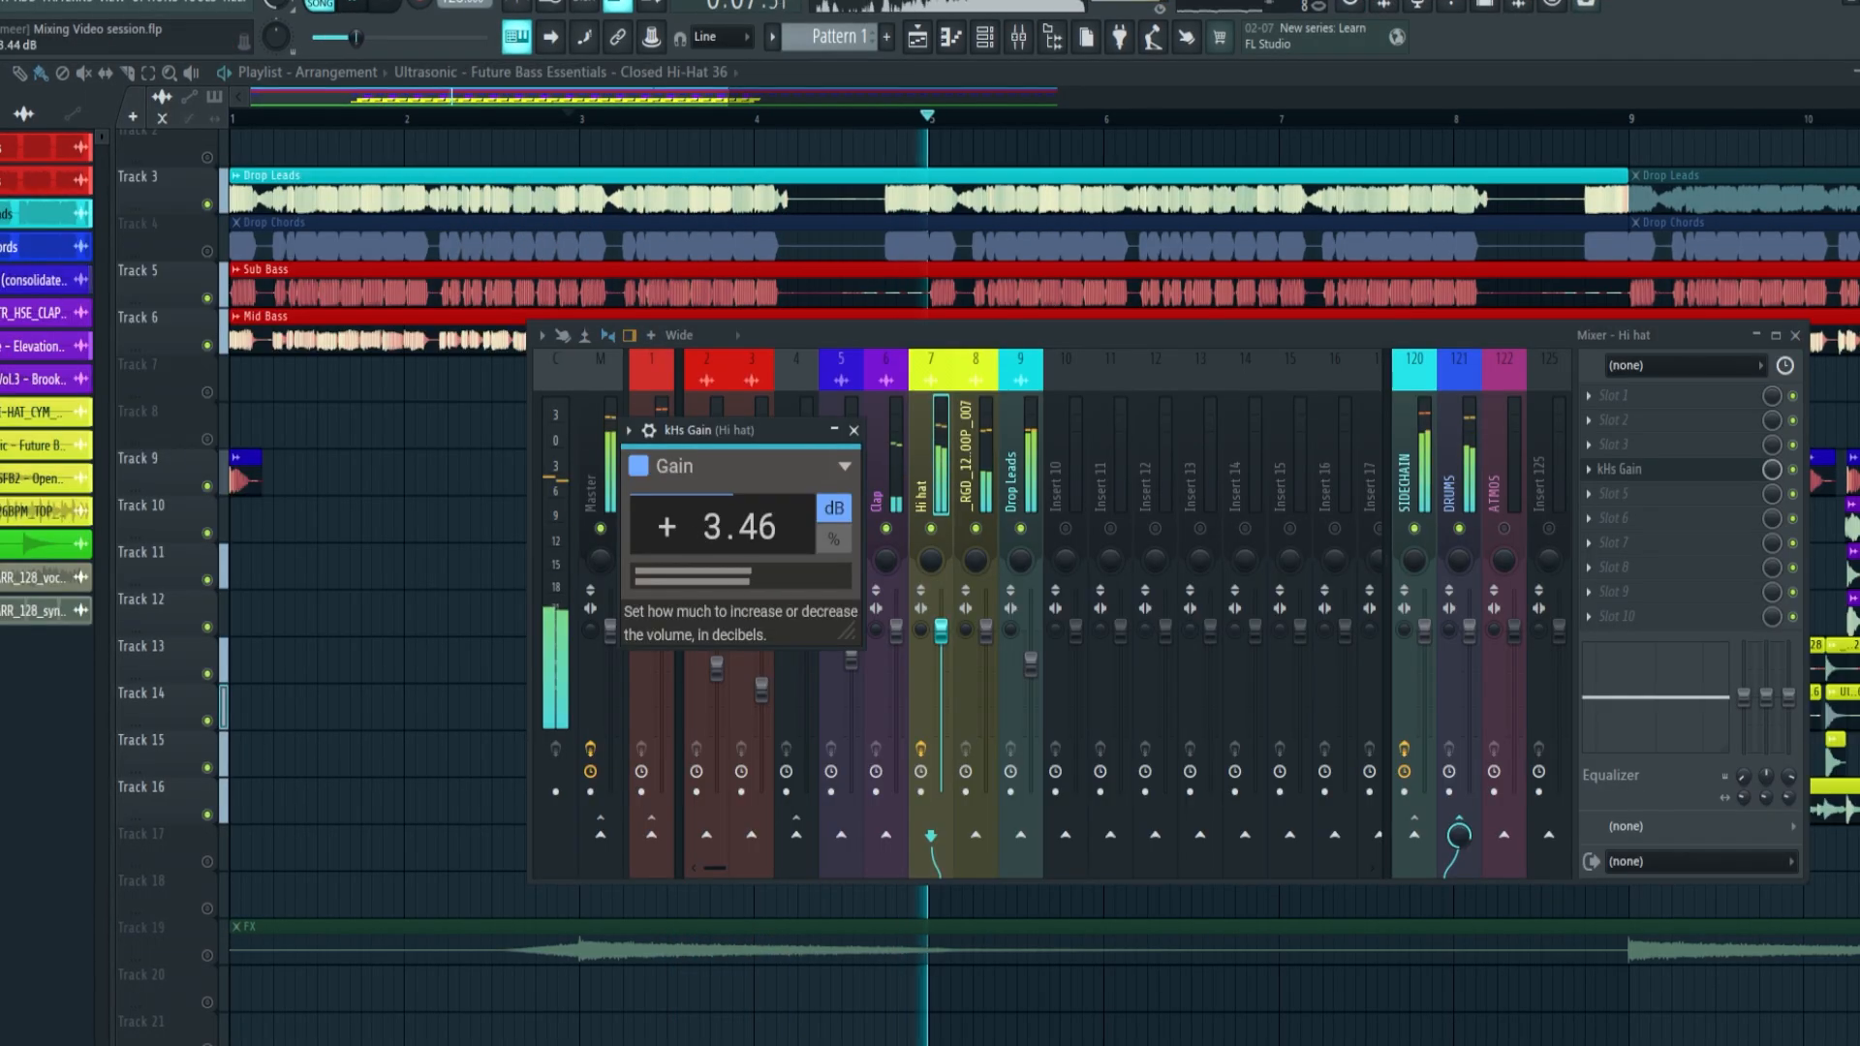
scroll(724, 528, "down", 3)
scroll(728, 530, "down", 1)
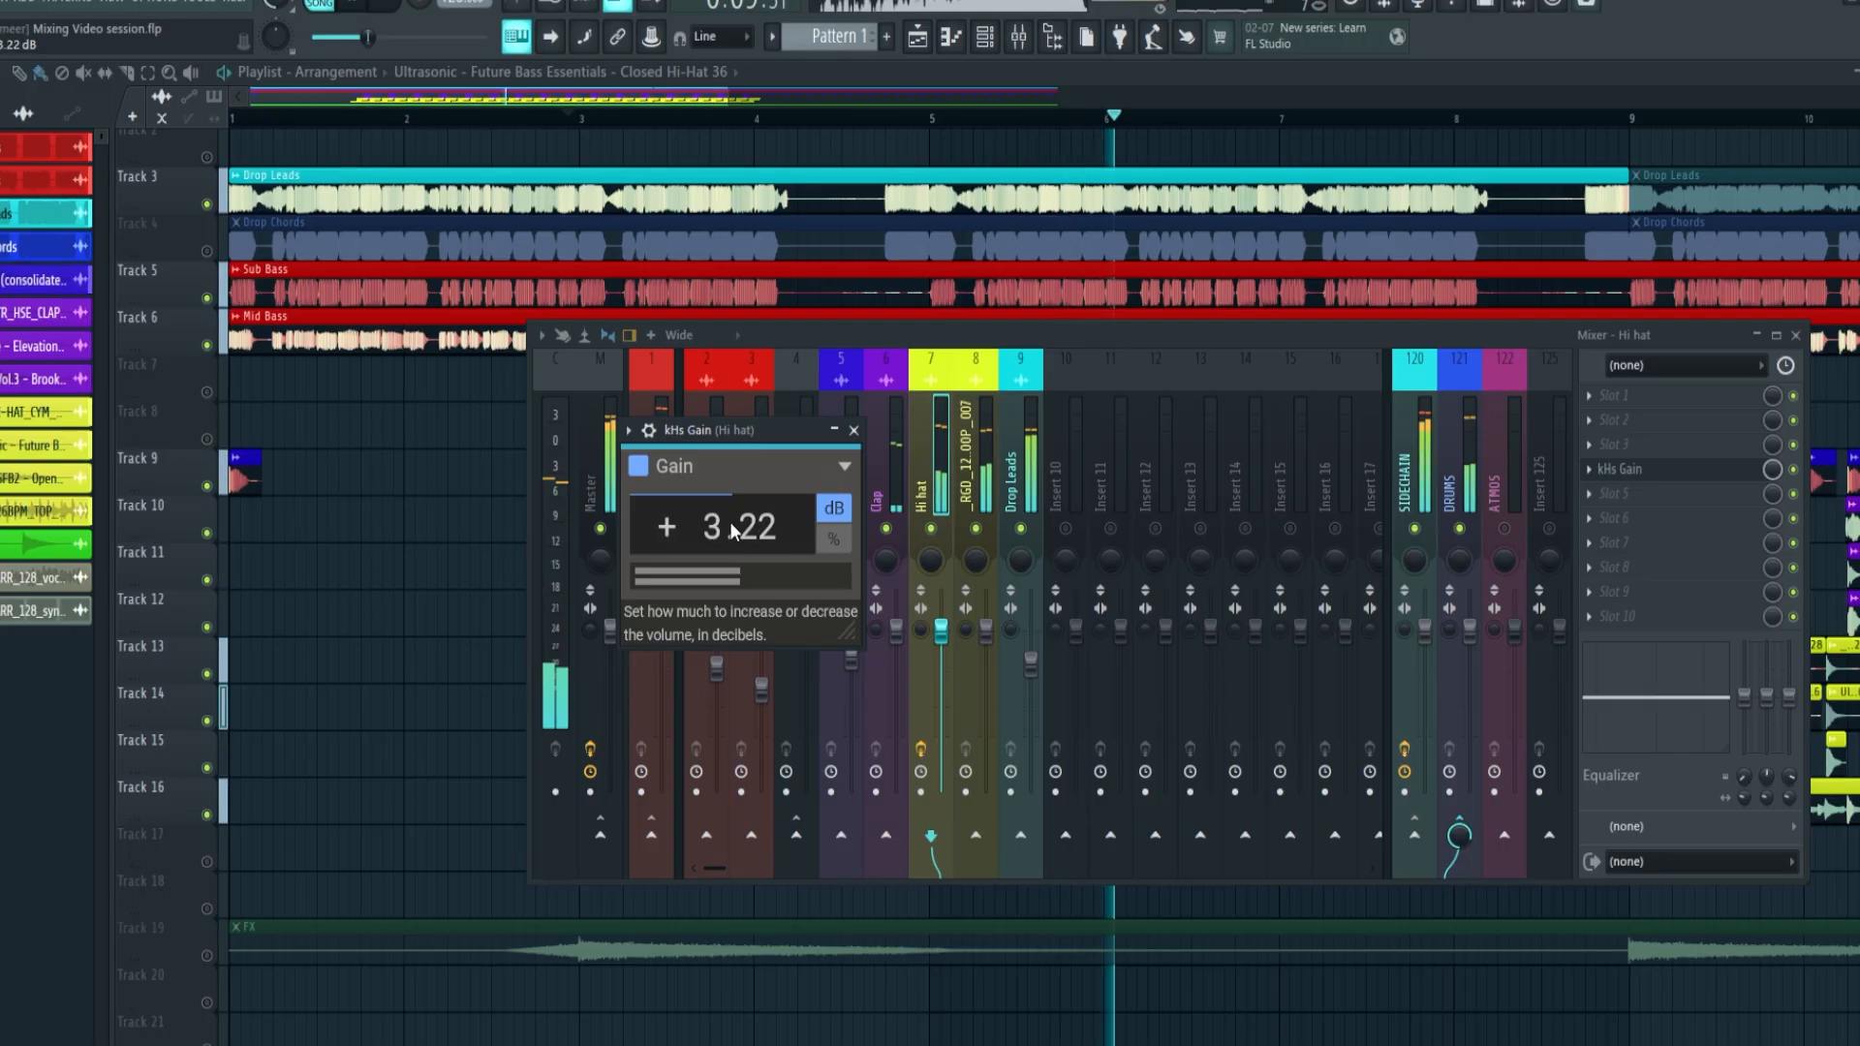
Lower the _RGD_126BPM_TOP_LOOP_007 channel volume to about -13.1 dB and bring the Hi hat fader down slightly
left_click(965, 449)
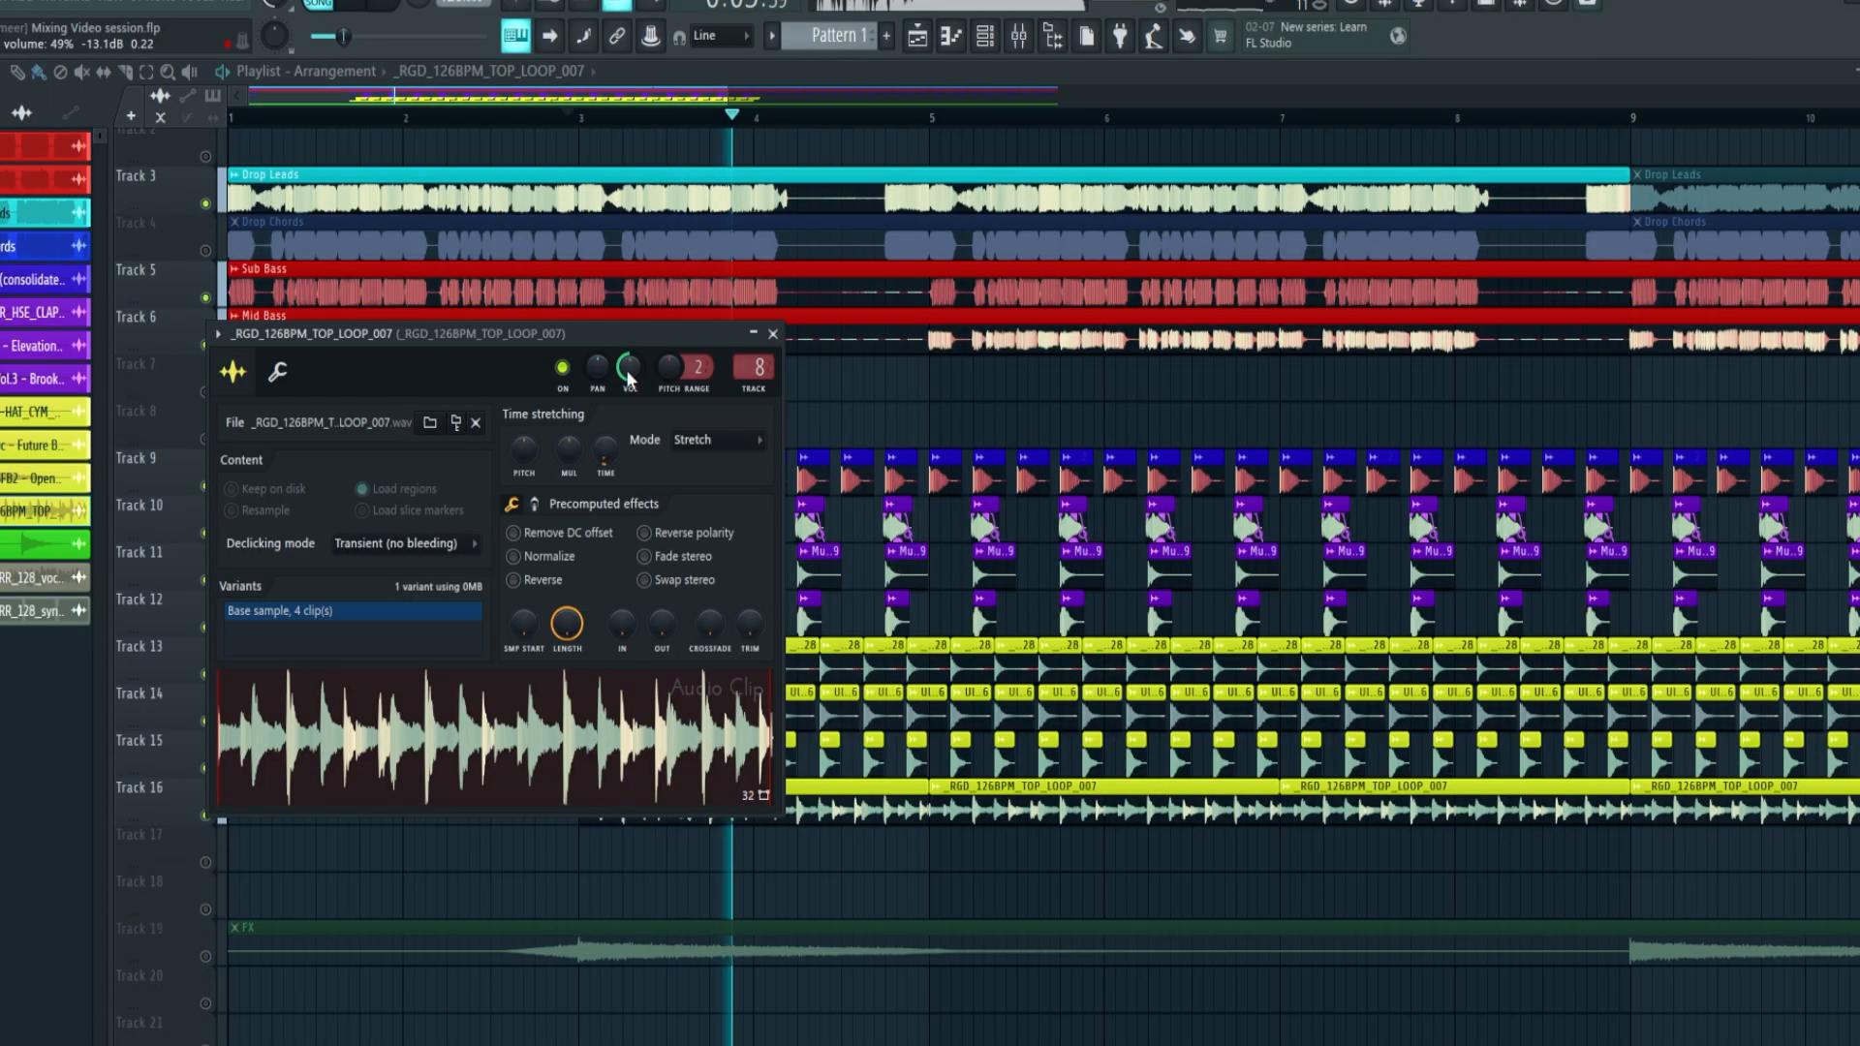
left_click(1019, 37)
left_click_drag(941, 631, 940, 635)
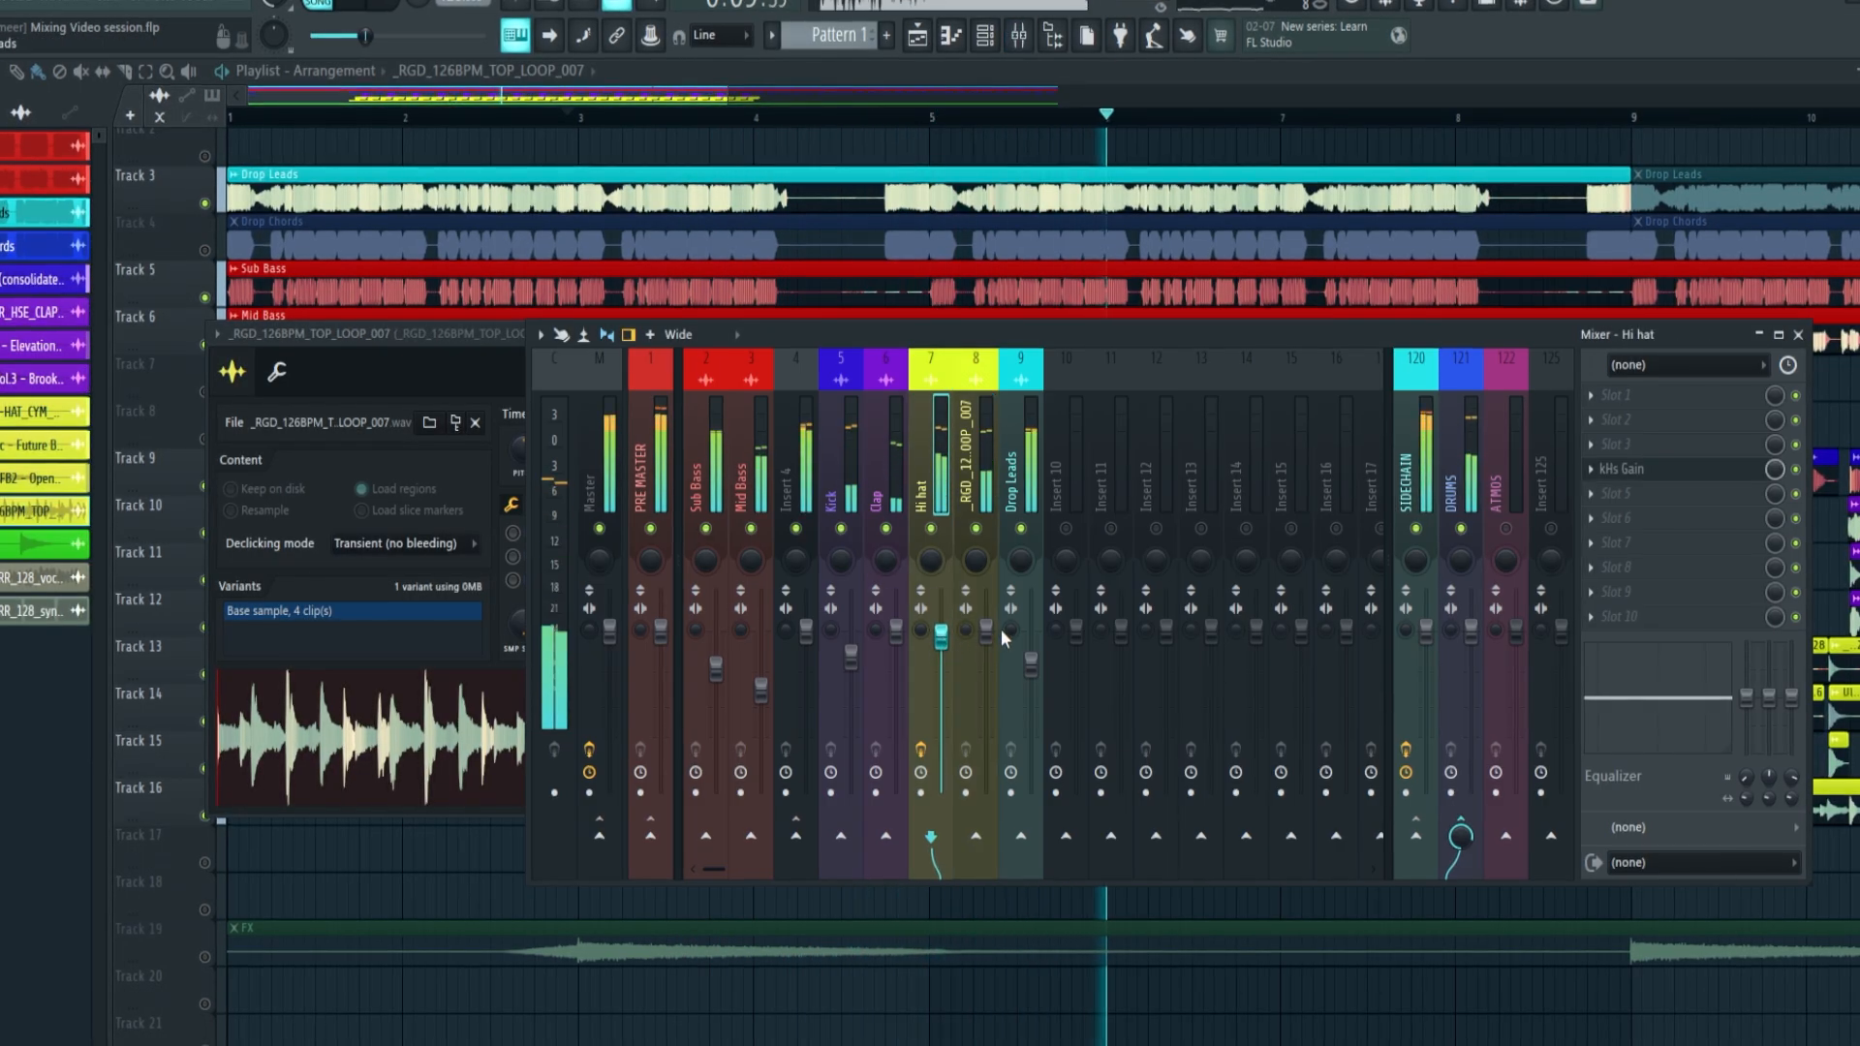
Stop playback, unmute the Drop Chords on Track 4 and route their channel to free mixer track 10
key("F12")
key("space")
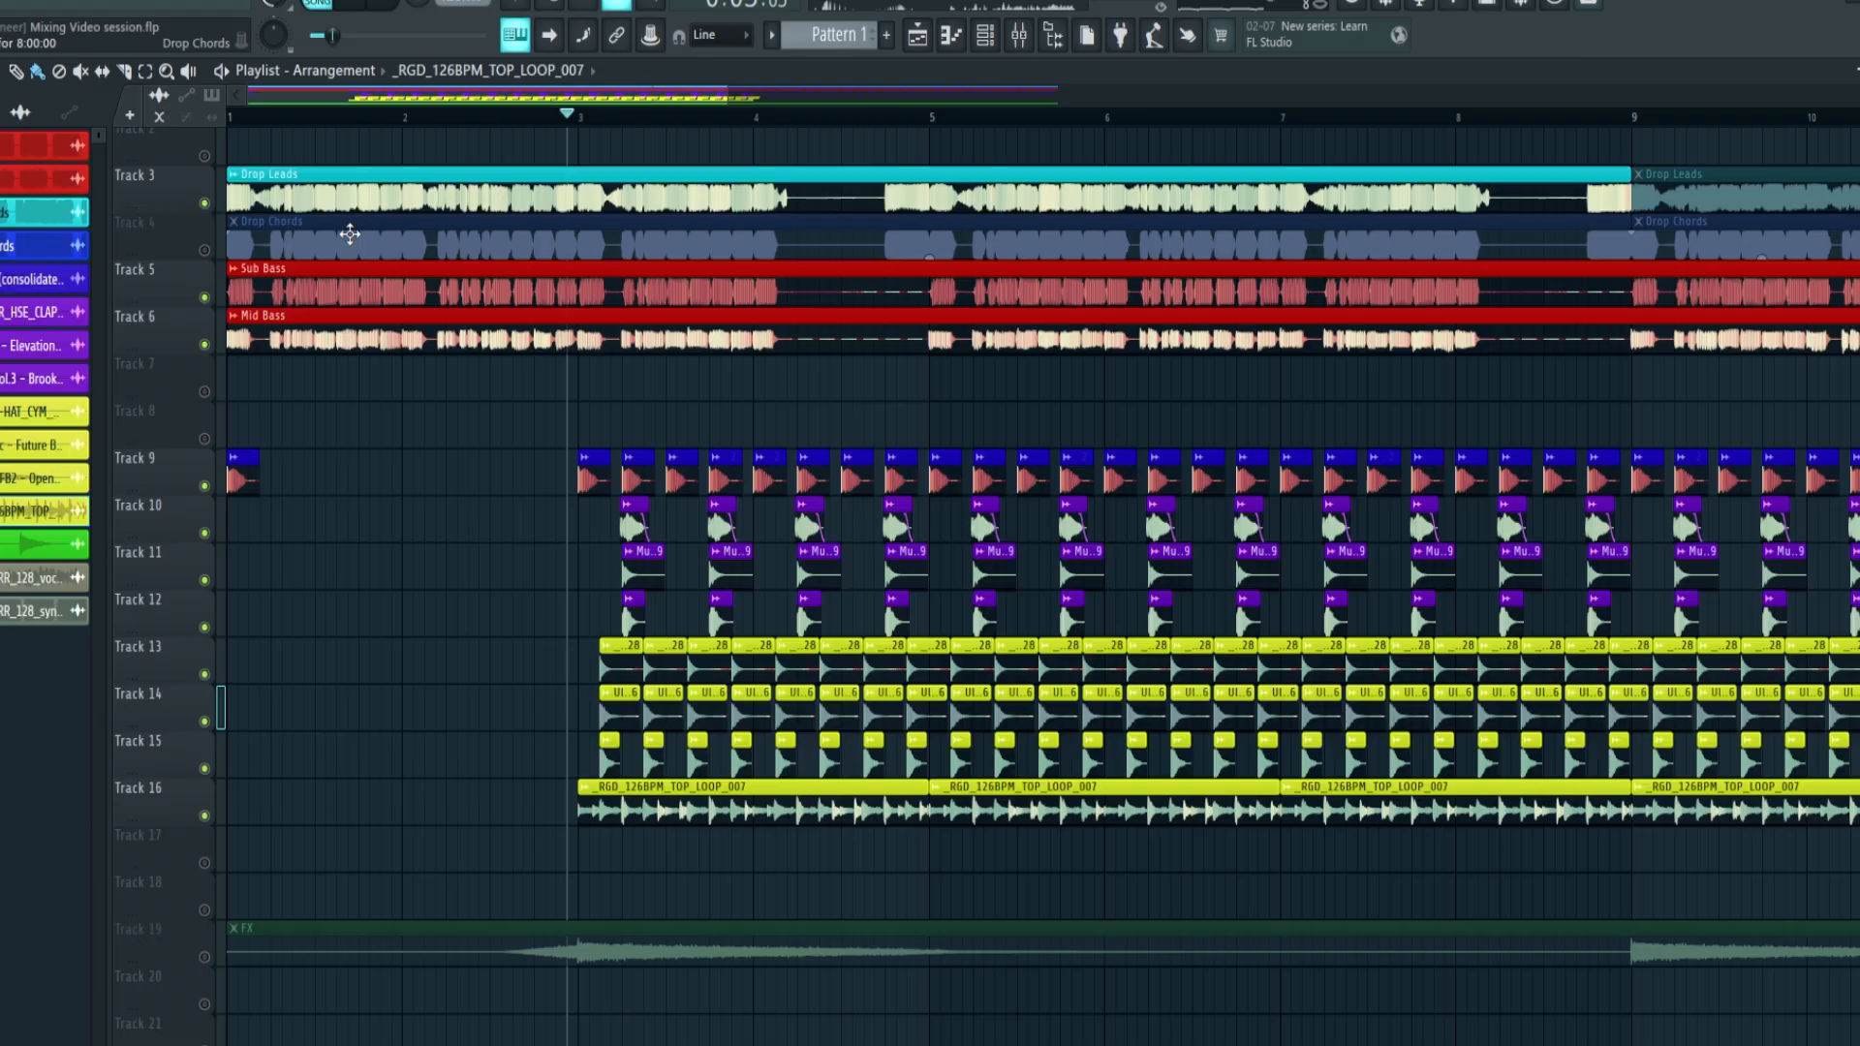
left_click(206, 252)
key("space")
double_click(570, 242)
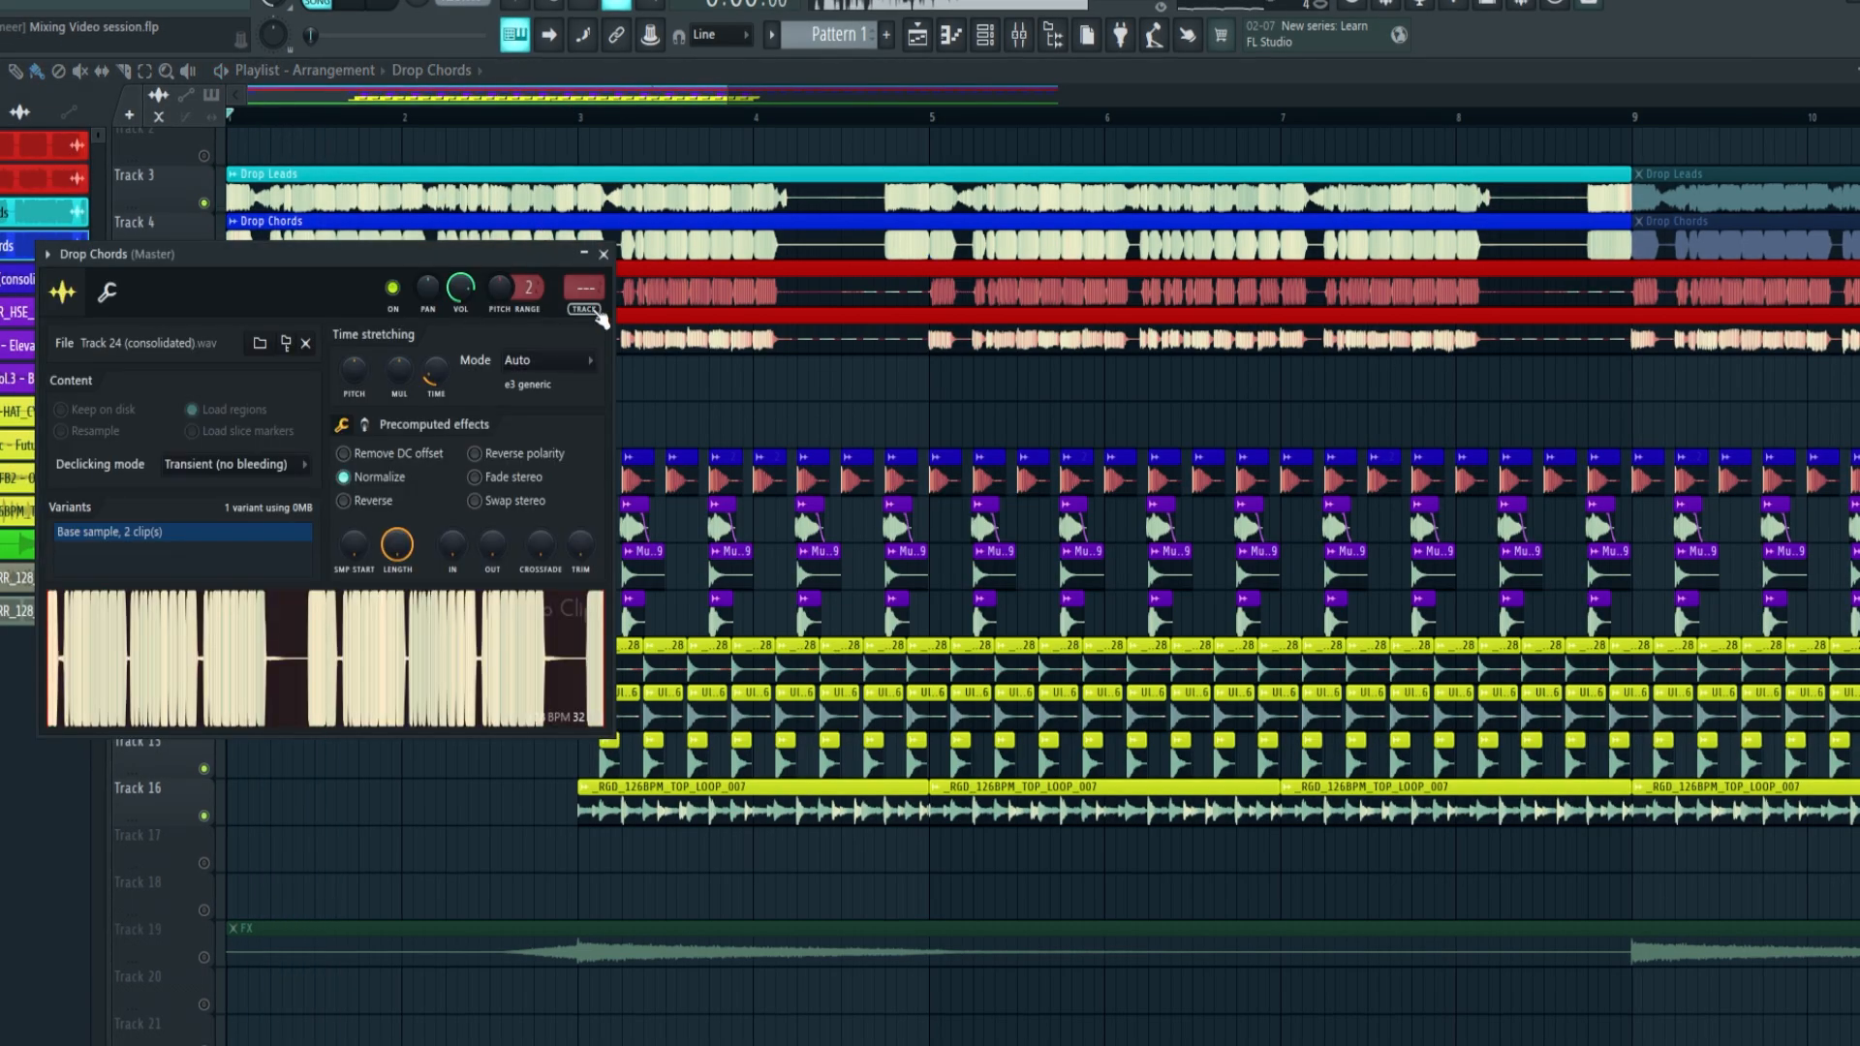
left_click(597, 316)
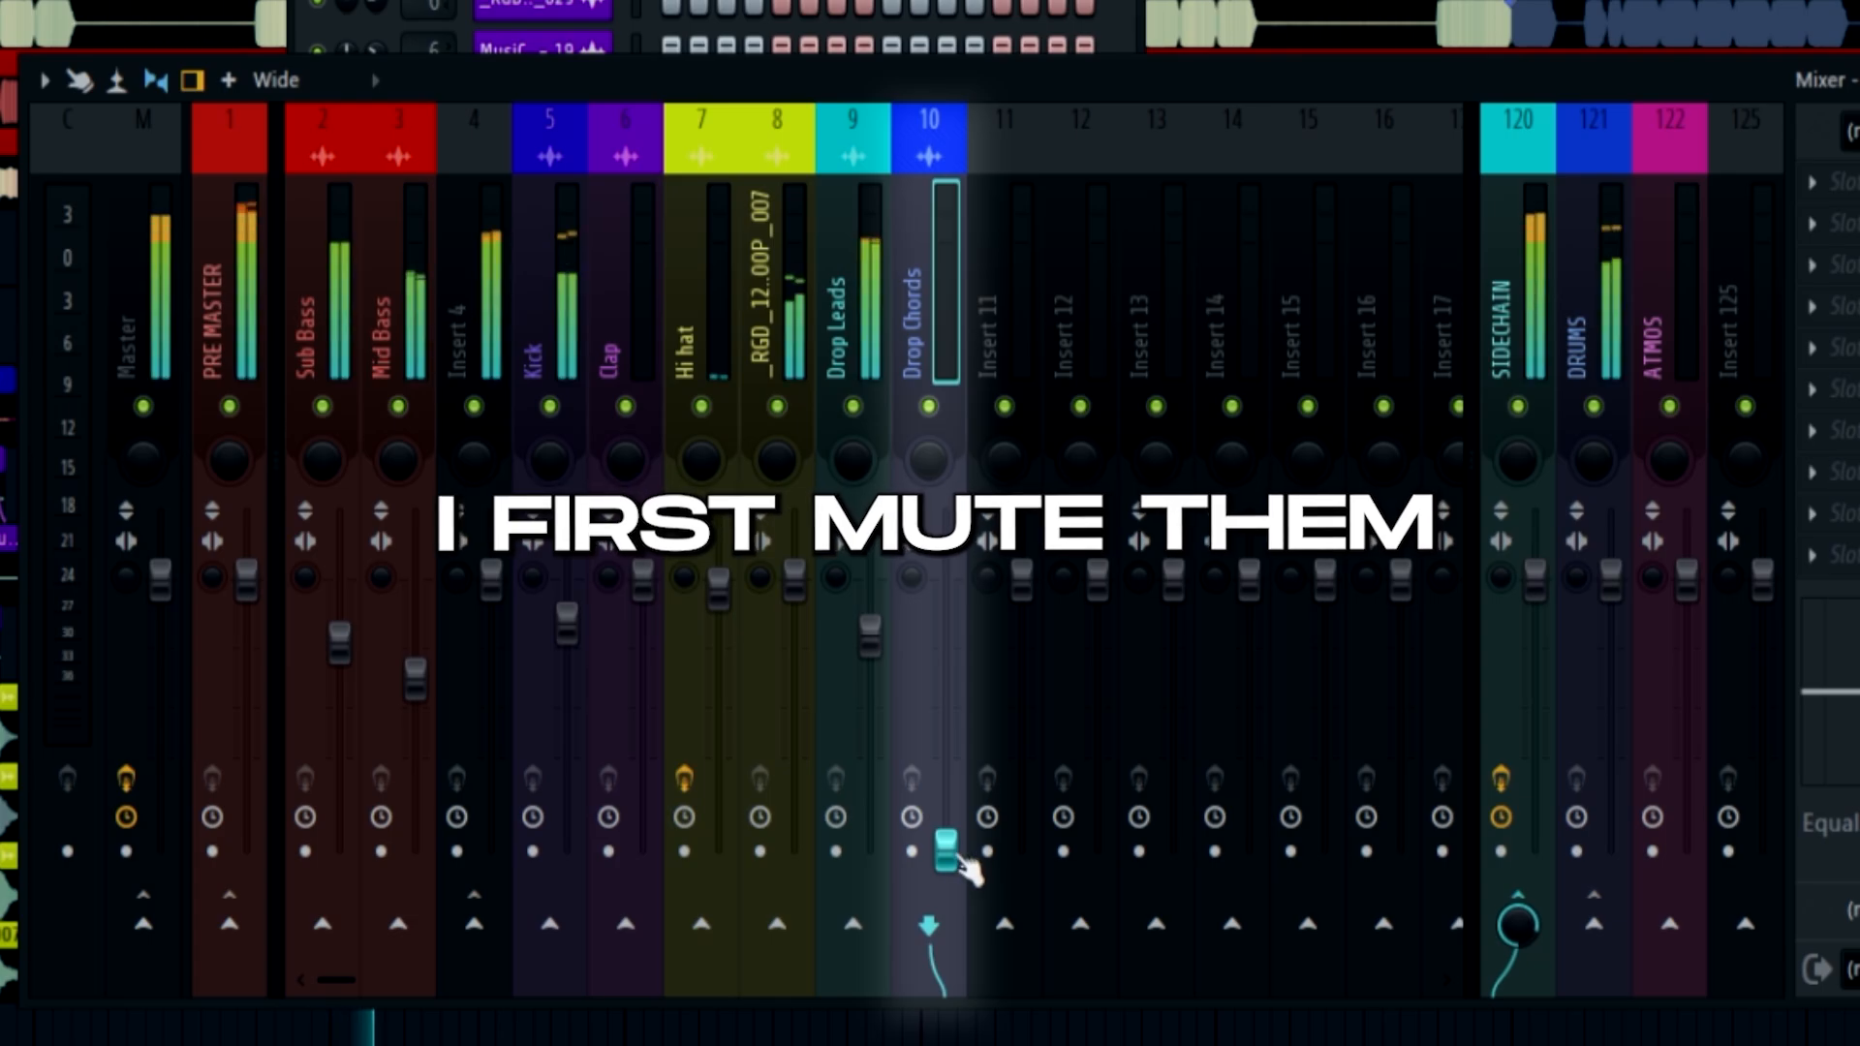
Balance the Drop Chords mixer fader during playback, settling it at about -12.5 dB
left_click_drag(947, 852, 947, 786)
key("space")
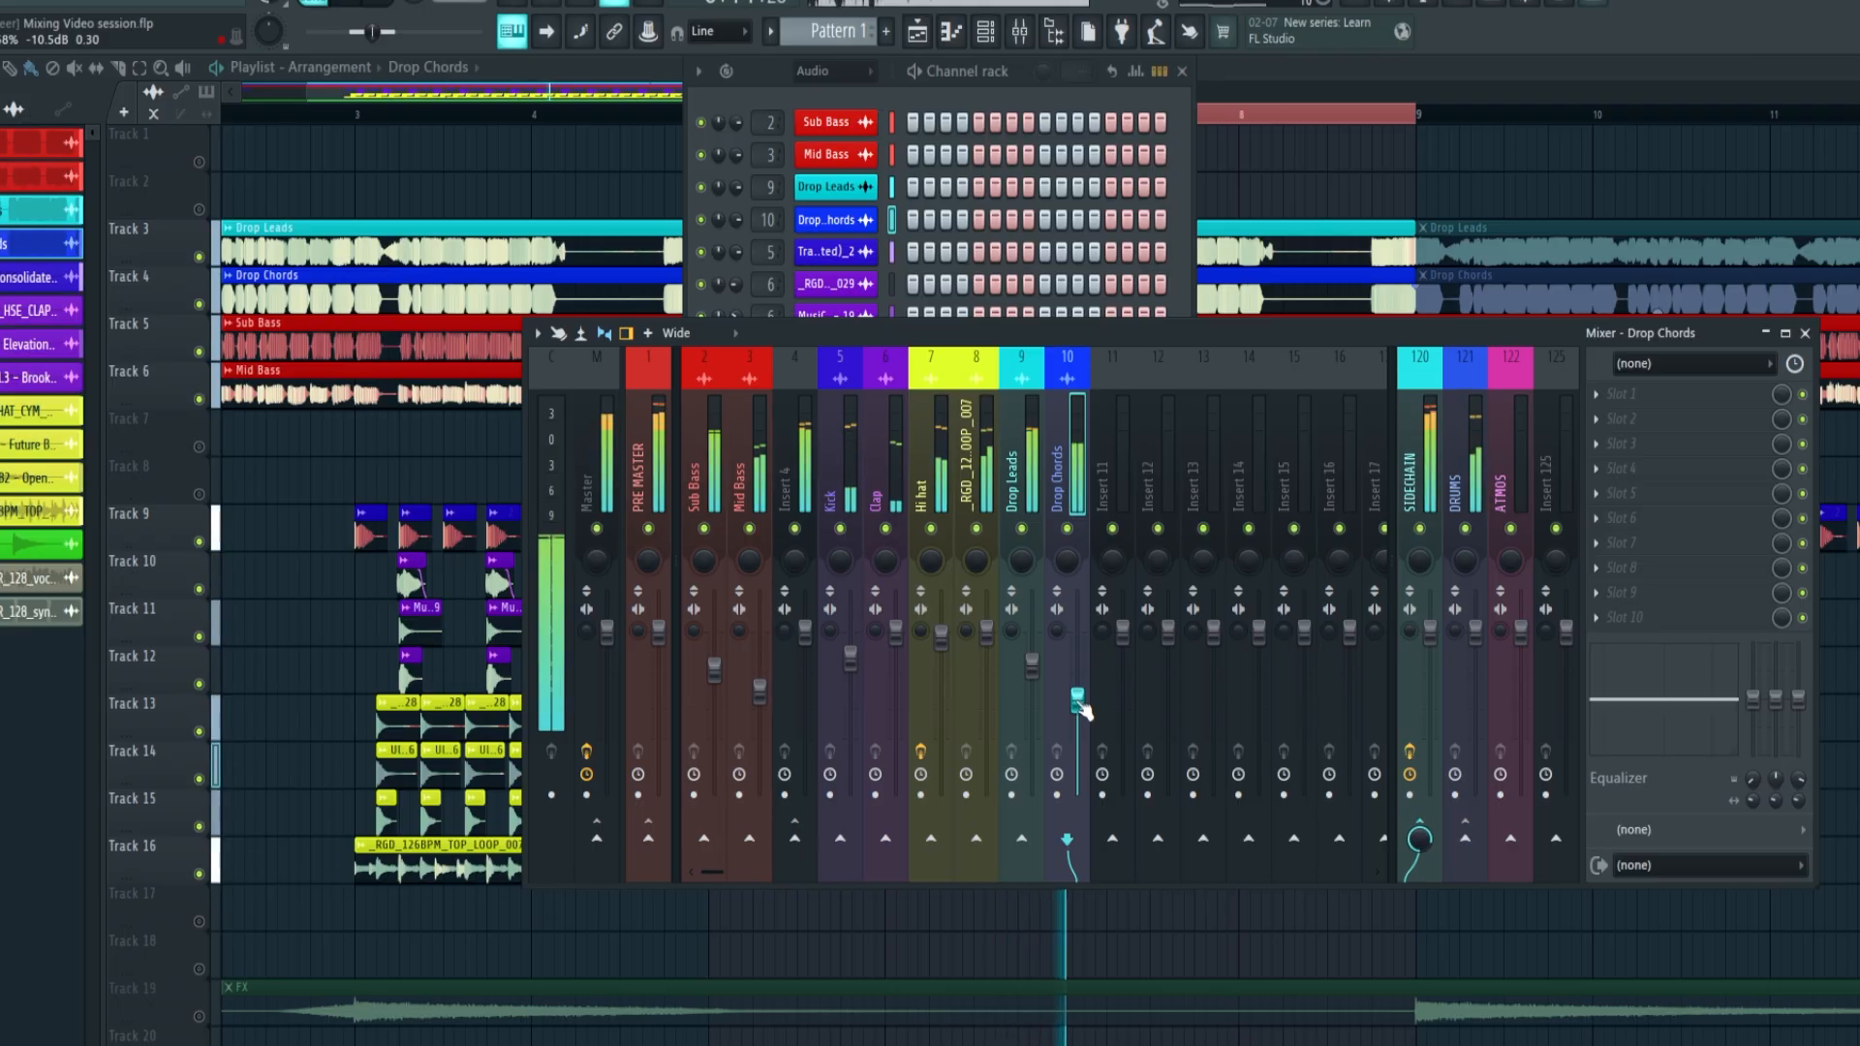
left_click_drag(1079, 706, 1079, 717)
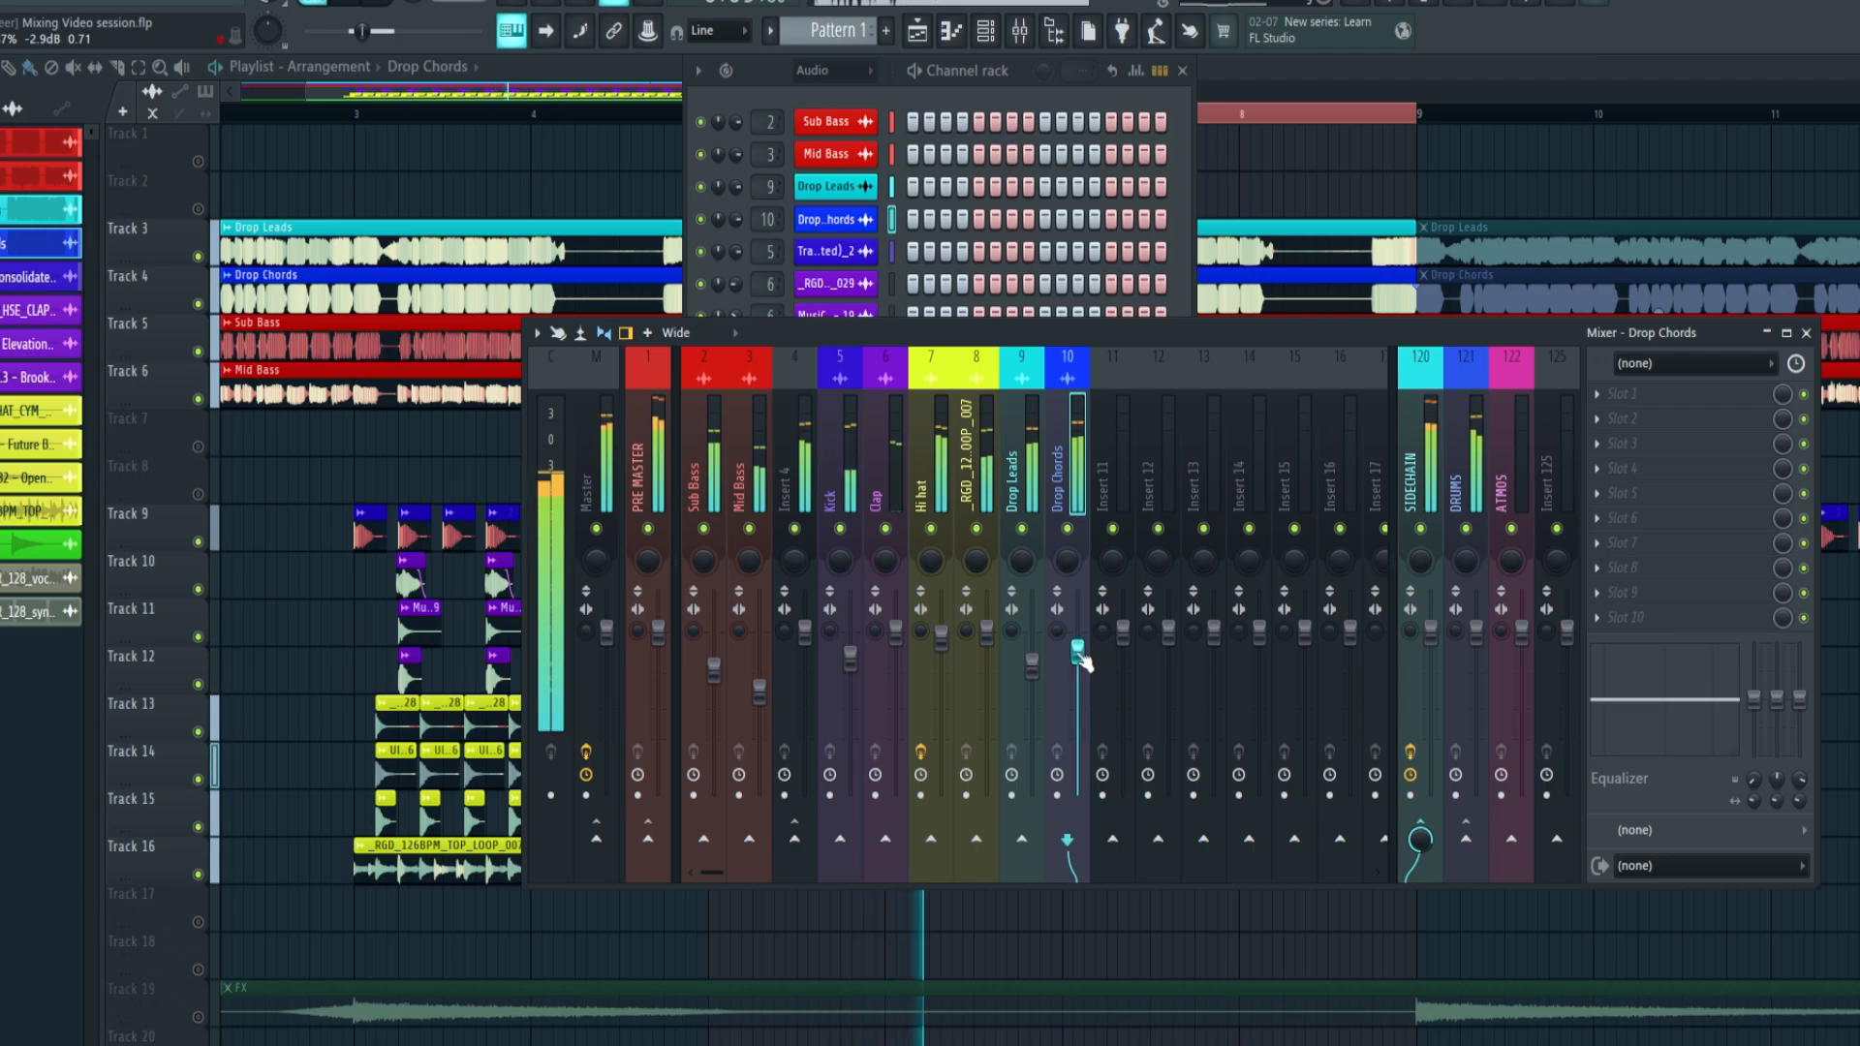
left_click_drag(1083, 662, 1081, 719)
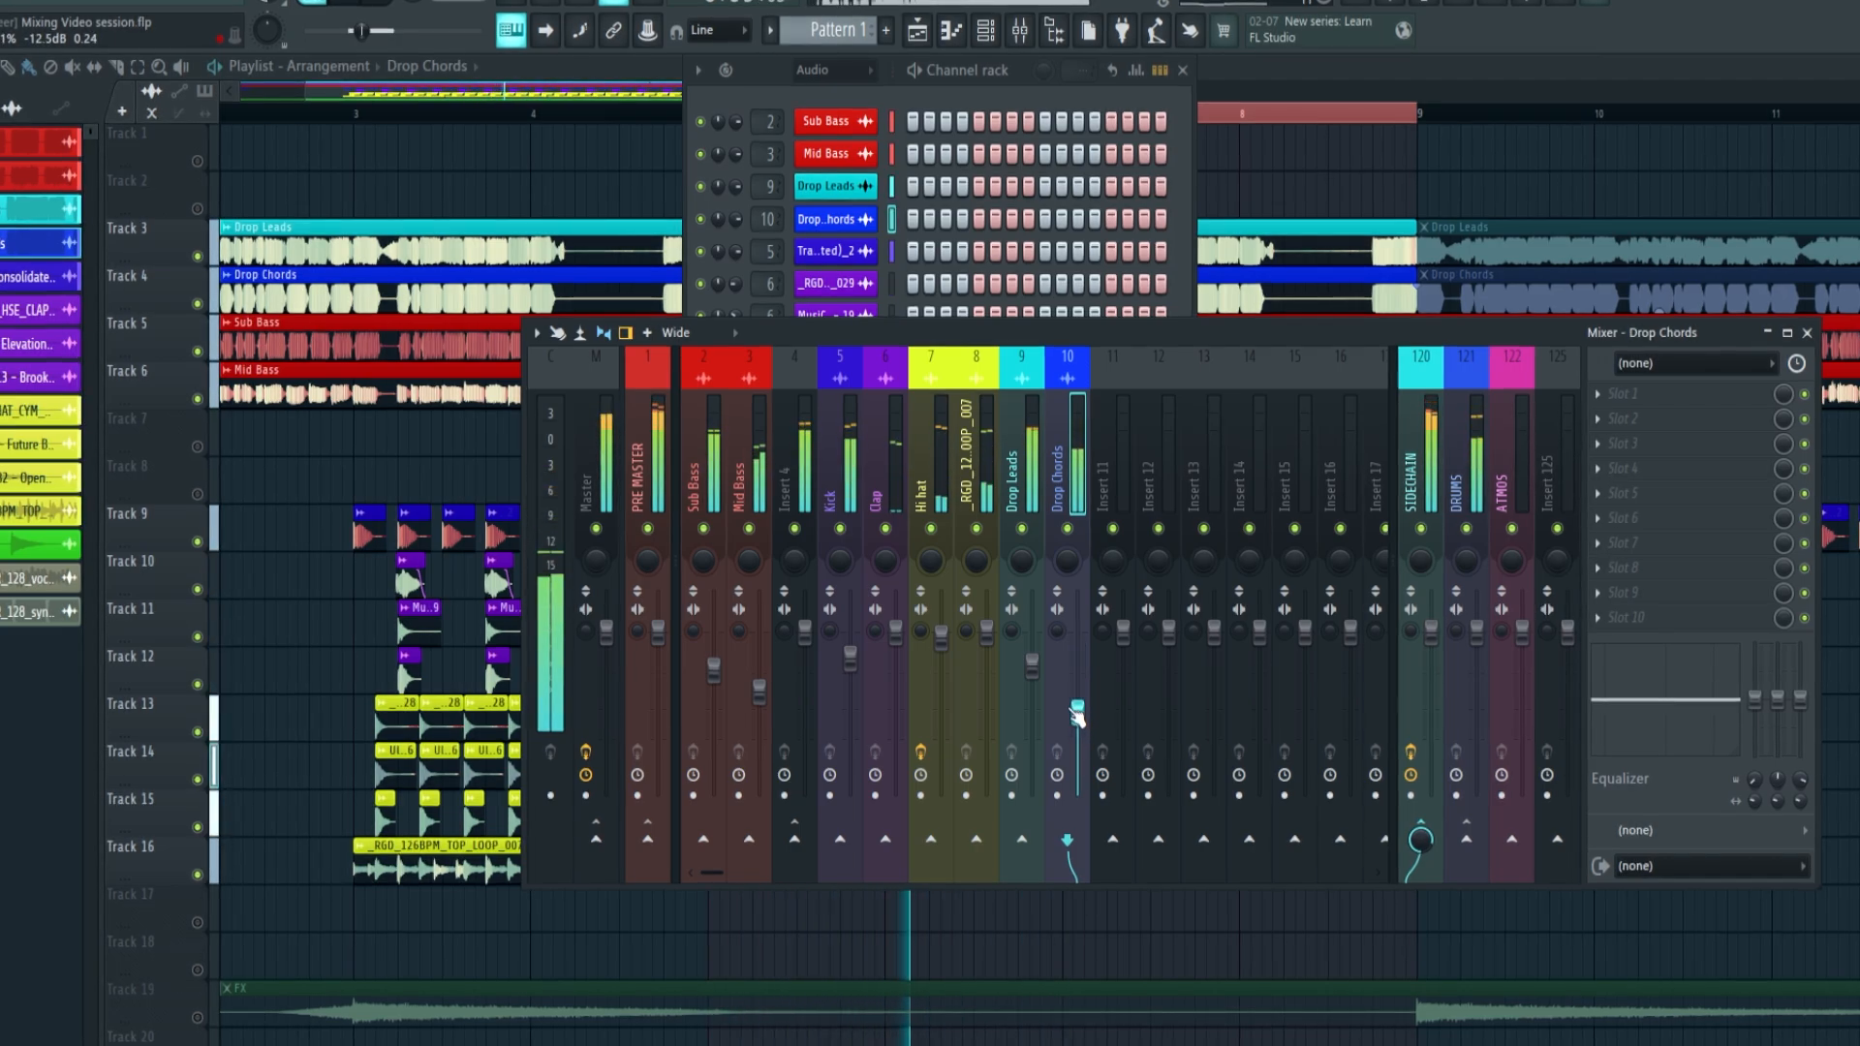
Reorder the mixer so Drop Leads becomes track 5 and Drop Chords track 6, ahead of the Kick
key("alt+Left")
key("alt+Left")
key("alt+Left")
key("alt+Left")
key("alt+Left")
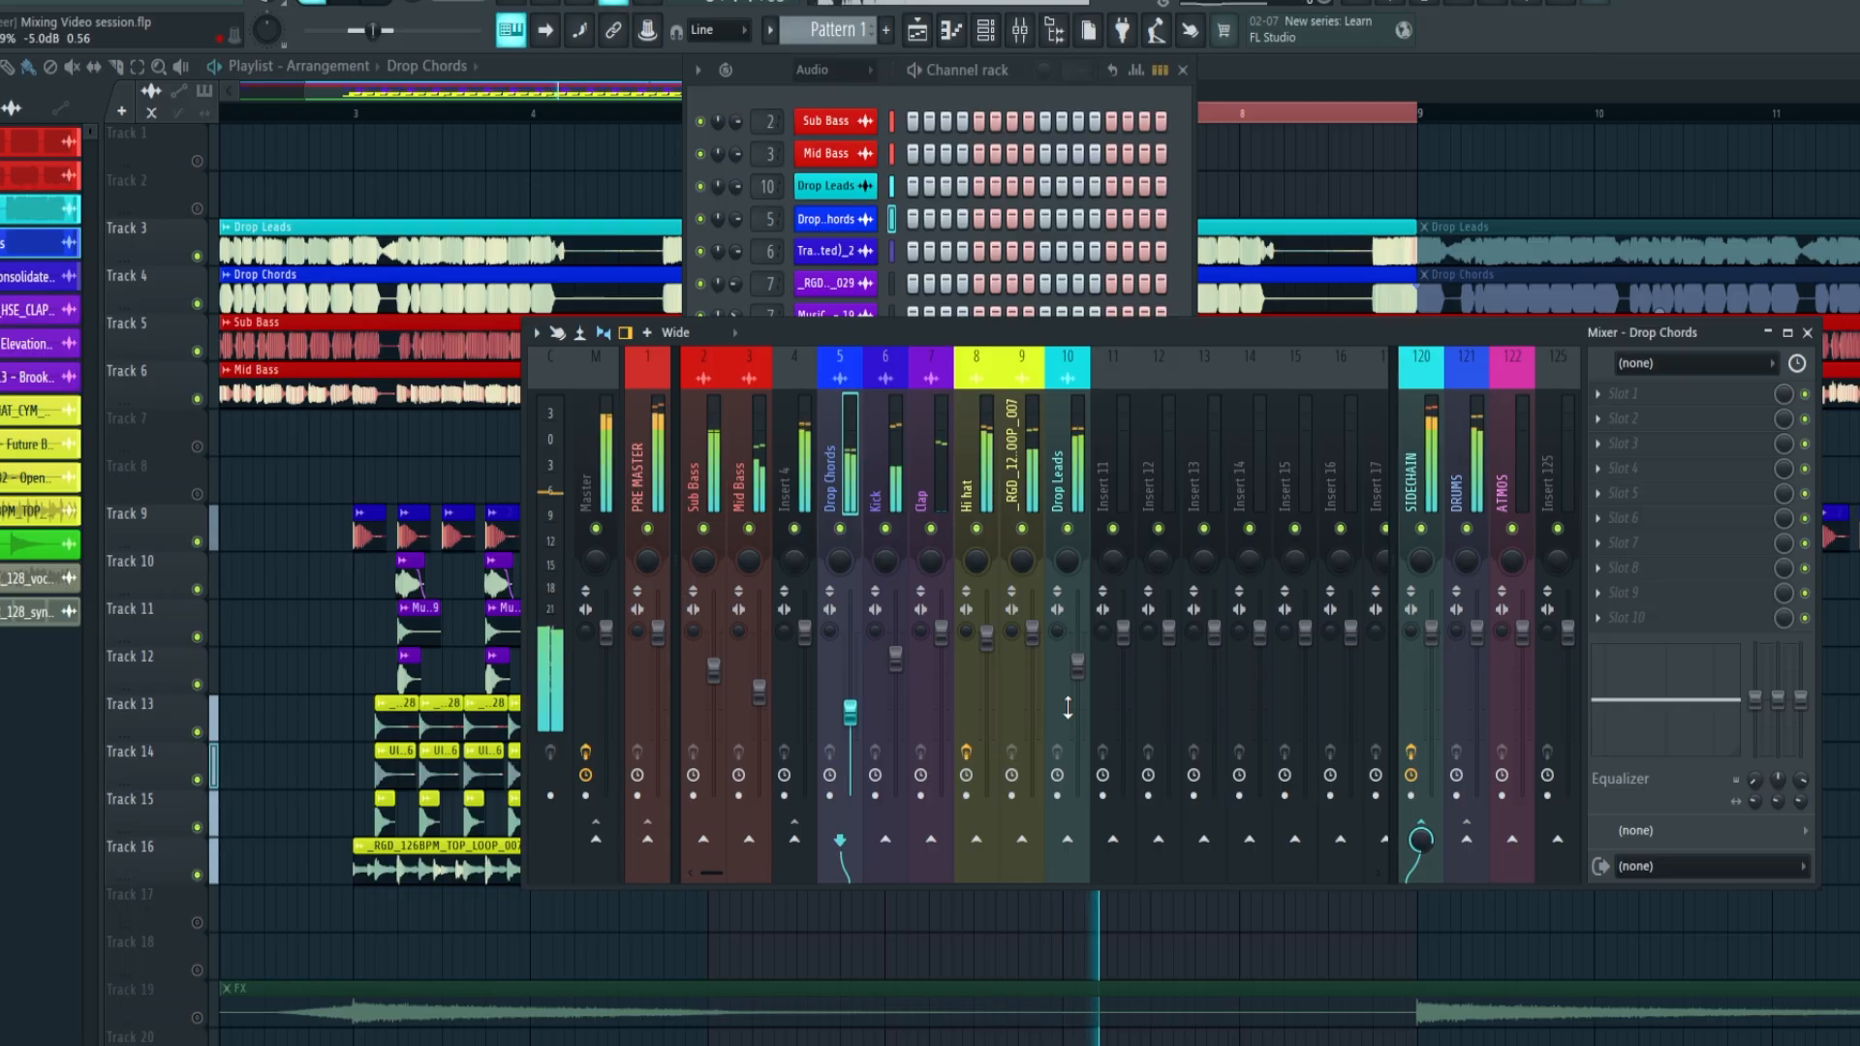
left_click(1069, 446)
key("alt+Left")
key("alt+Left")
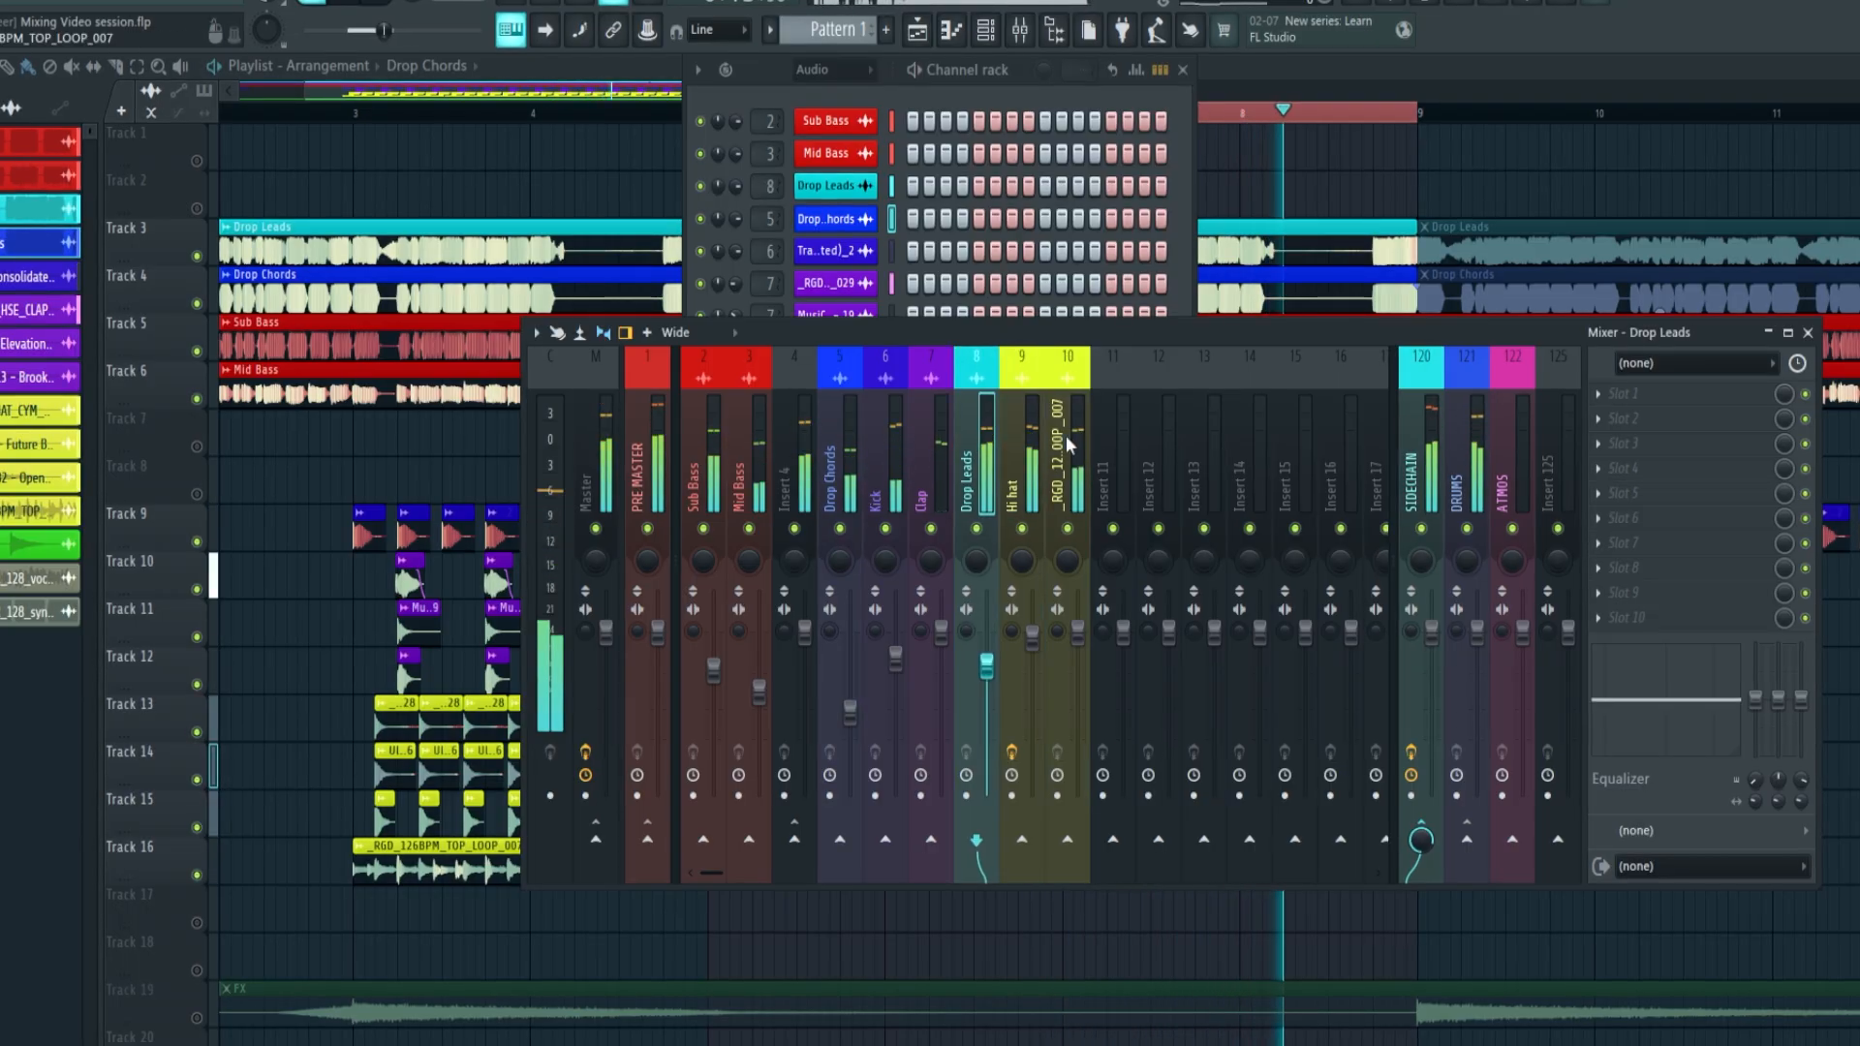
key("alt+Left")
key("alt+Left")
key("alt+Left")
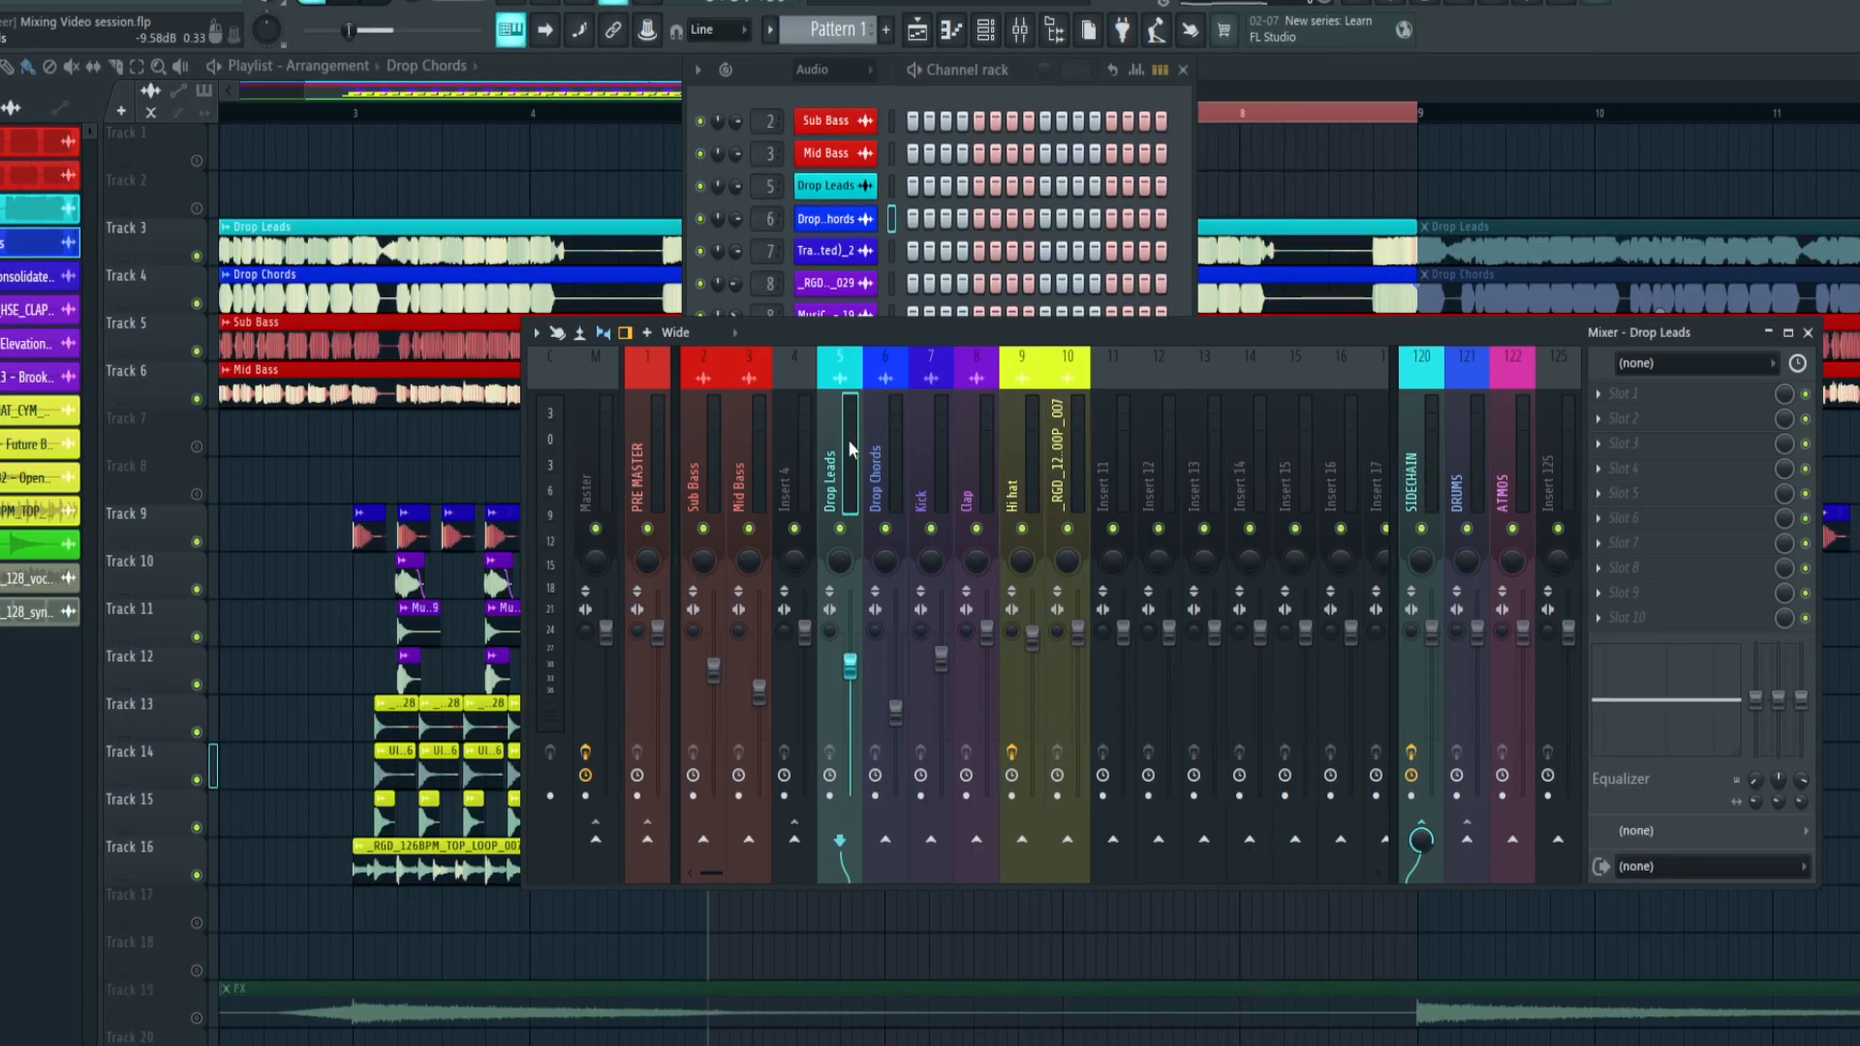
Look over the looped drop in the playlist and listen to the tracks feeding the SIDECHAIN bus in the mixer
key("space")
left_click(421, 133)
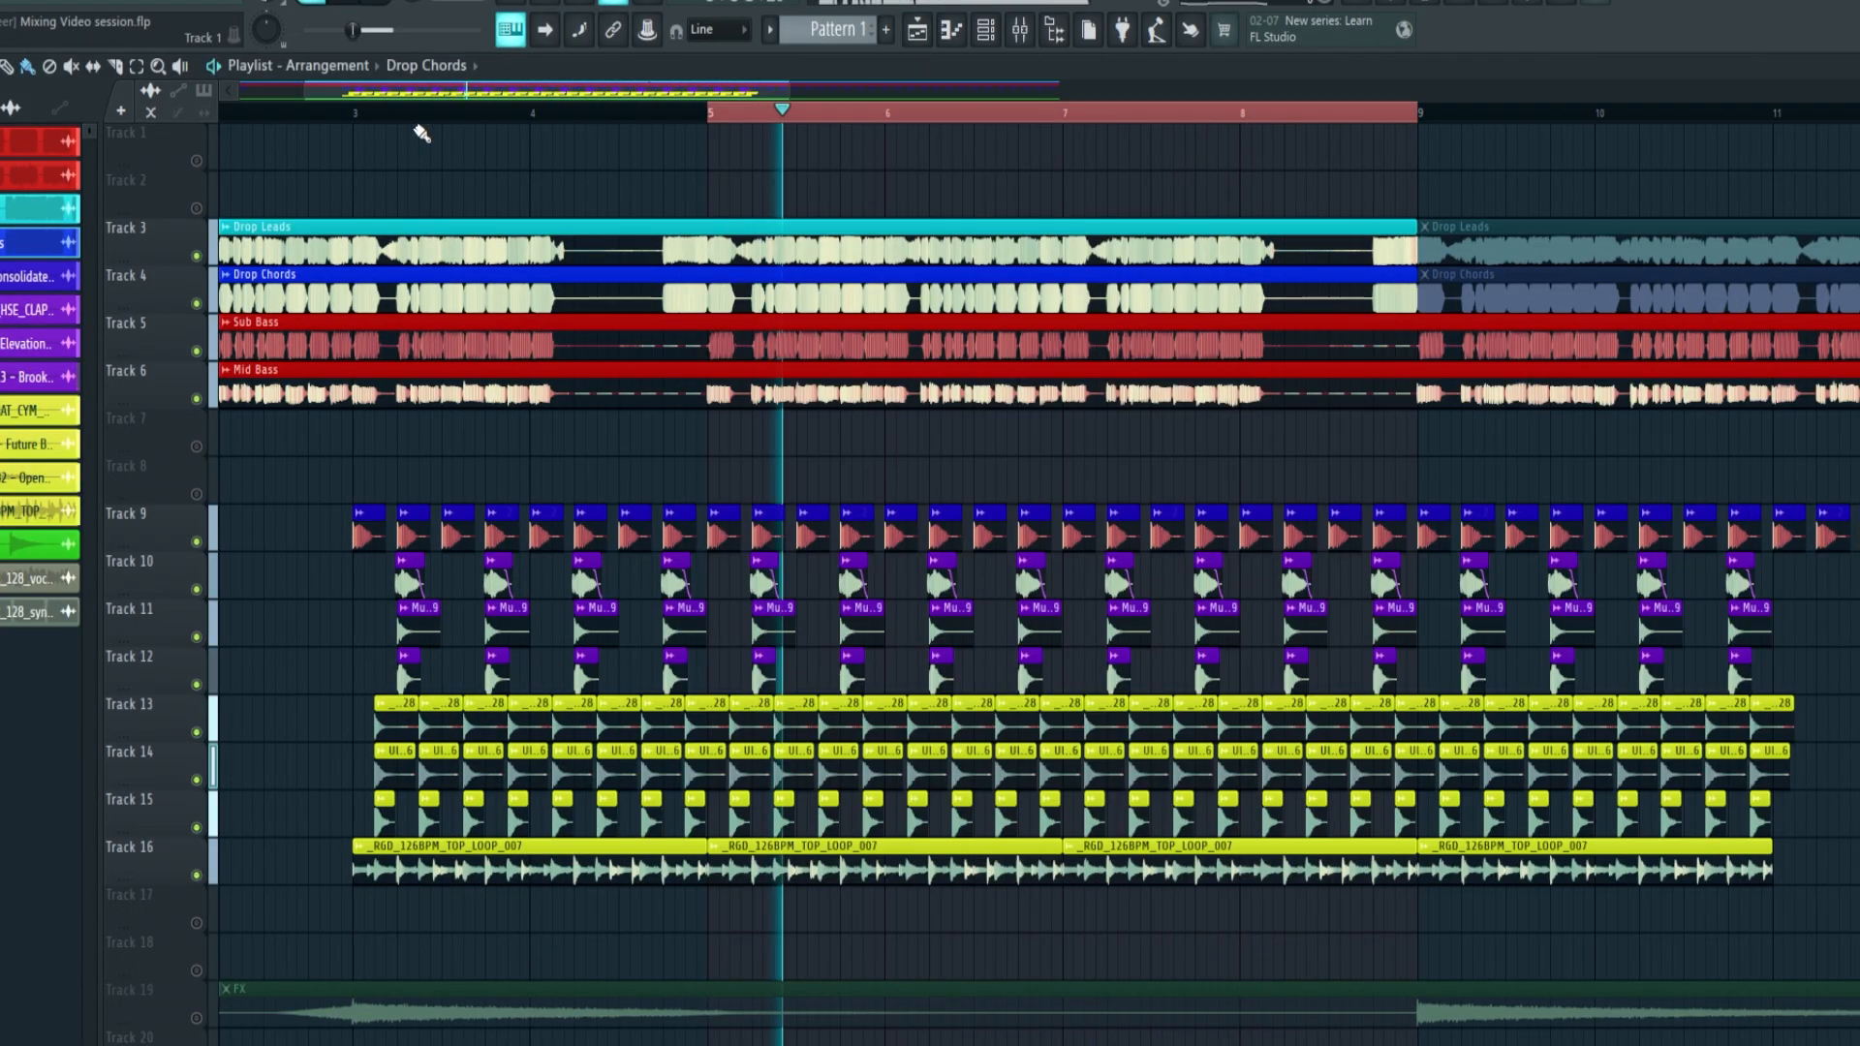
left_click_drag(762, 131, 668, 291)
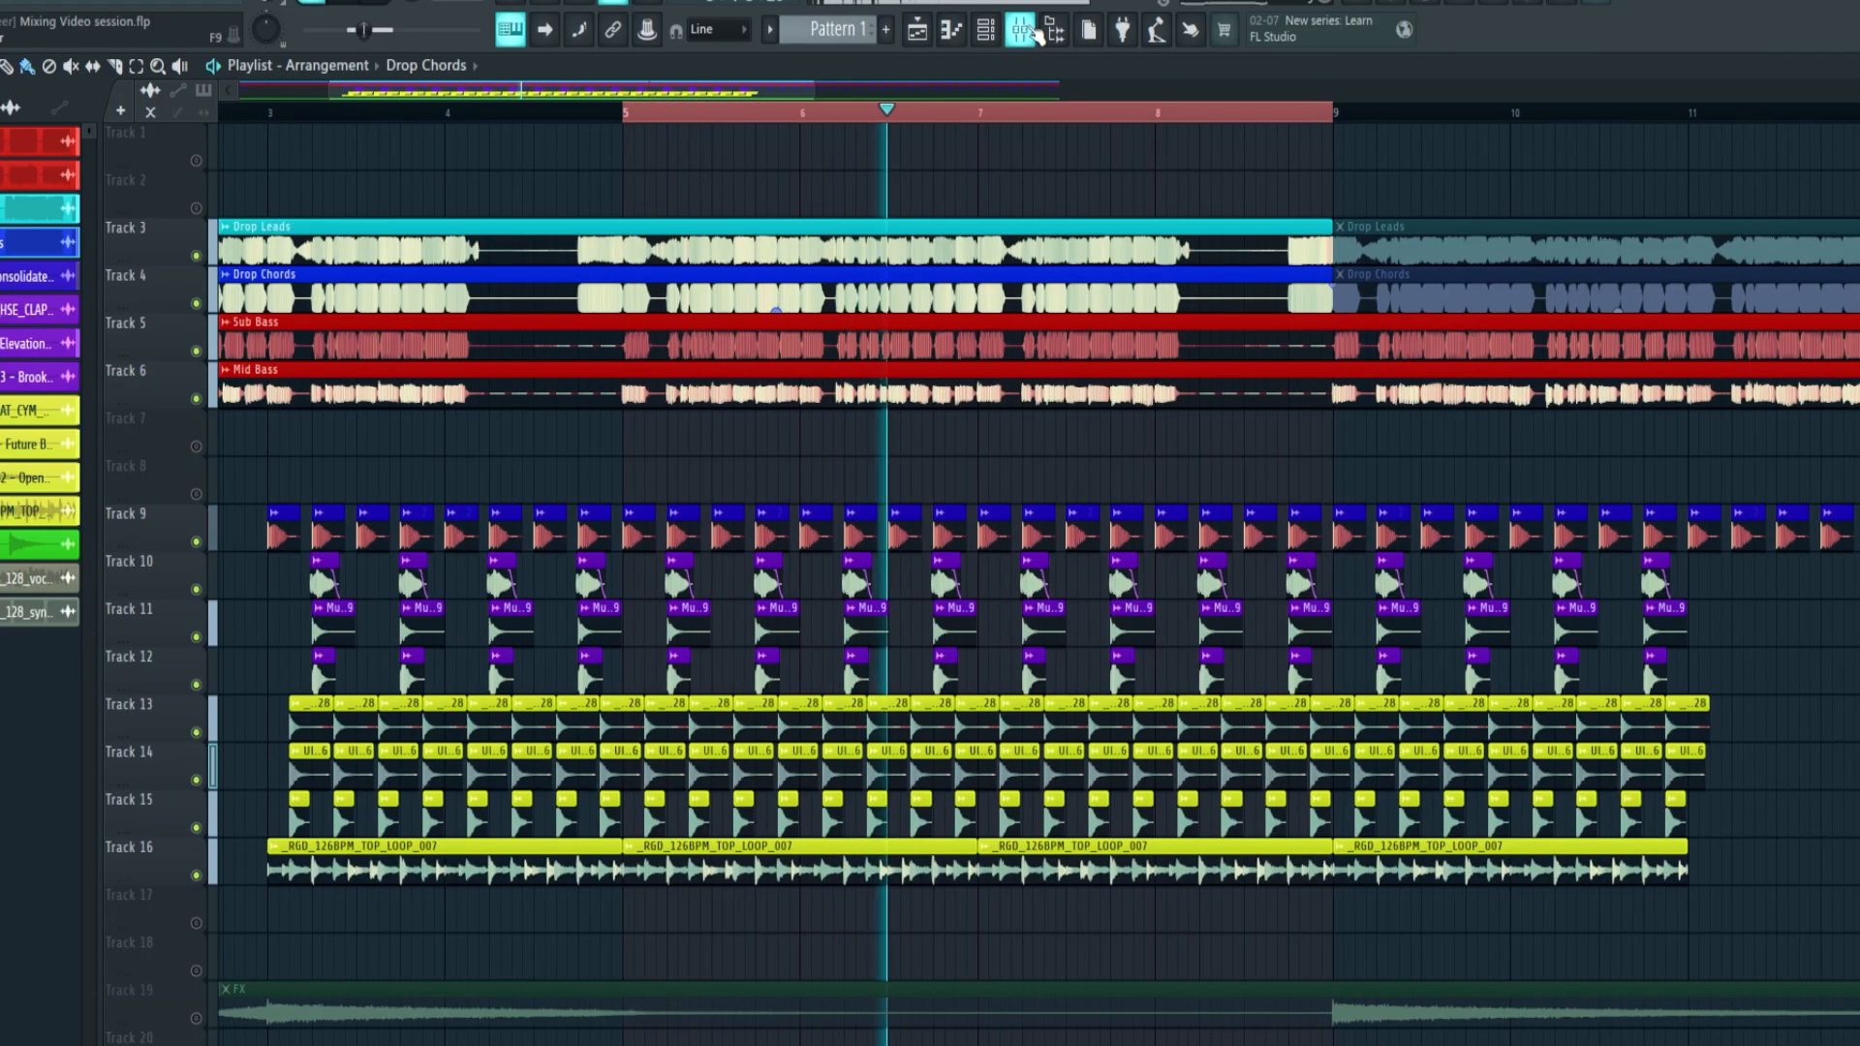
left_click(1032, 33)
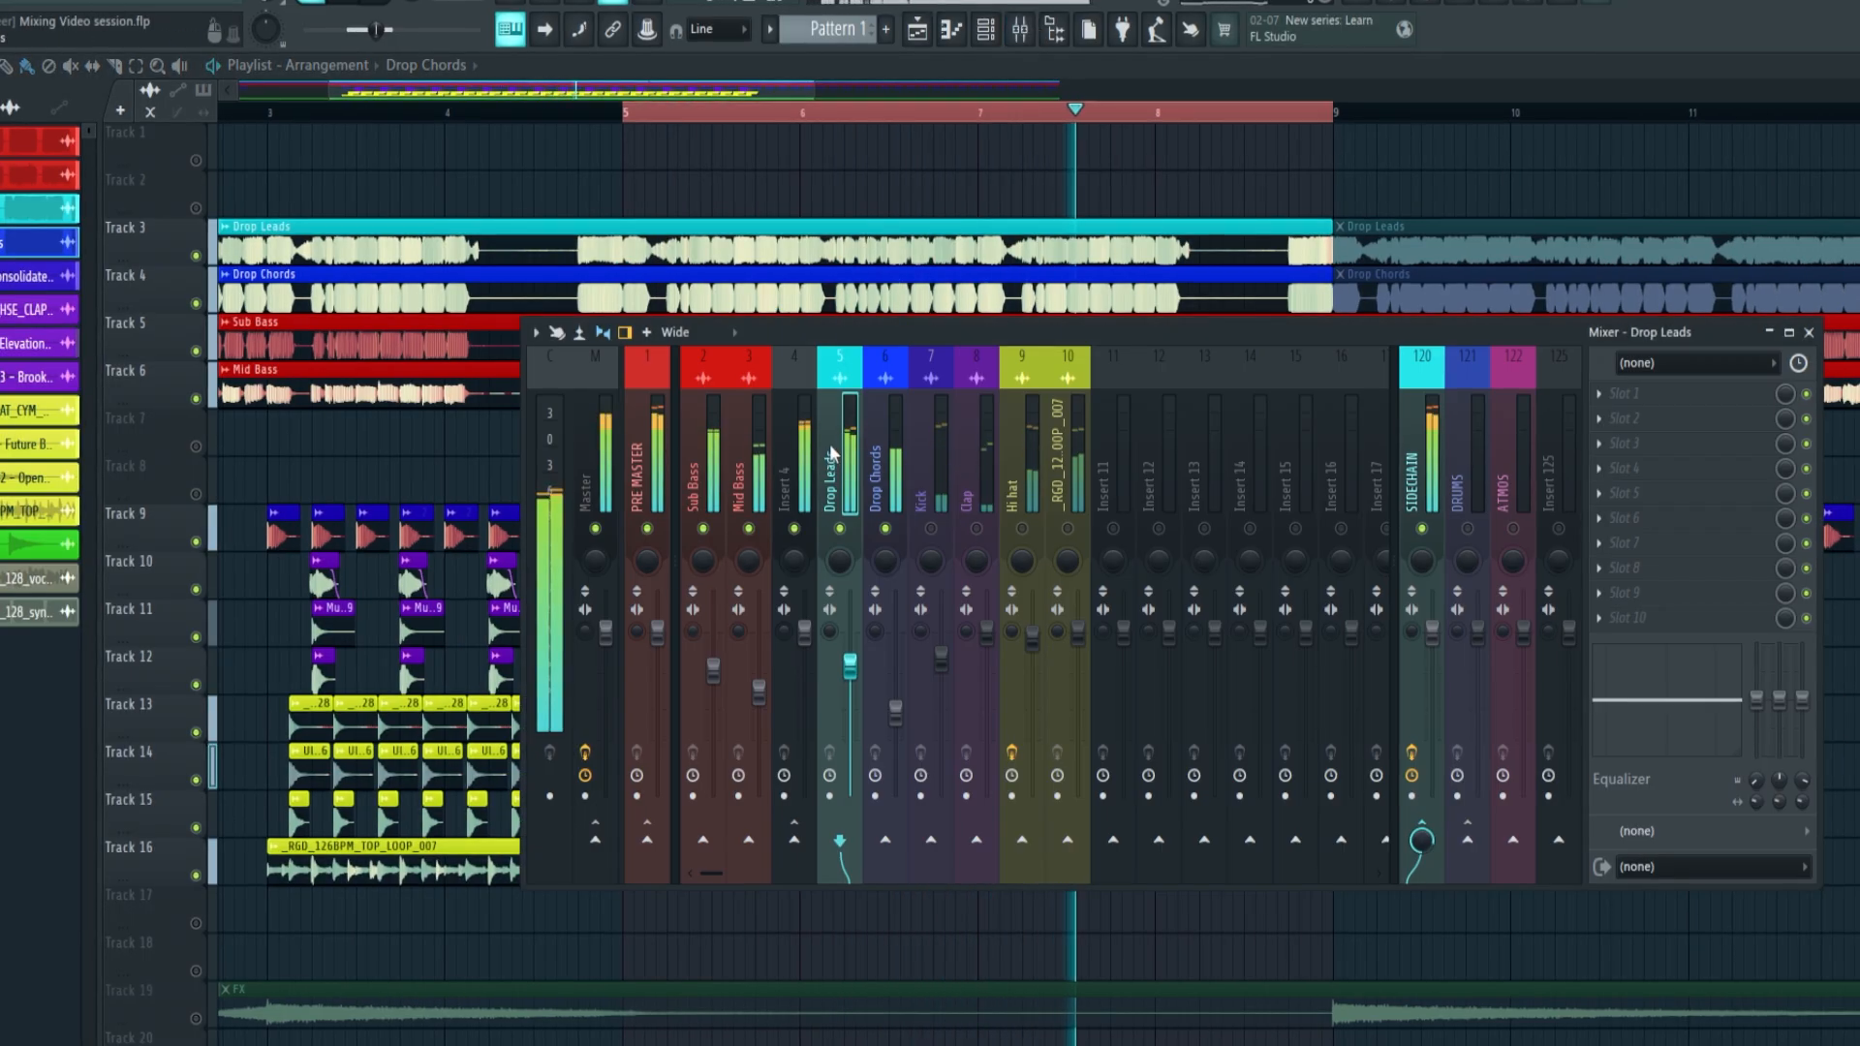
key("space")
left_click(860, 444)
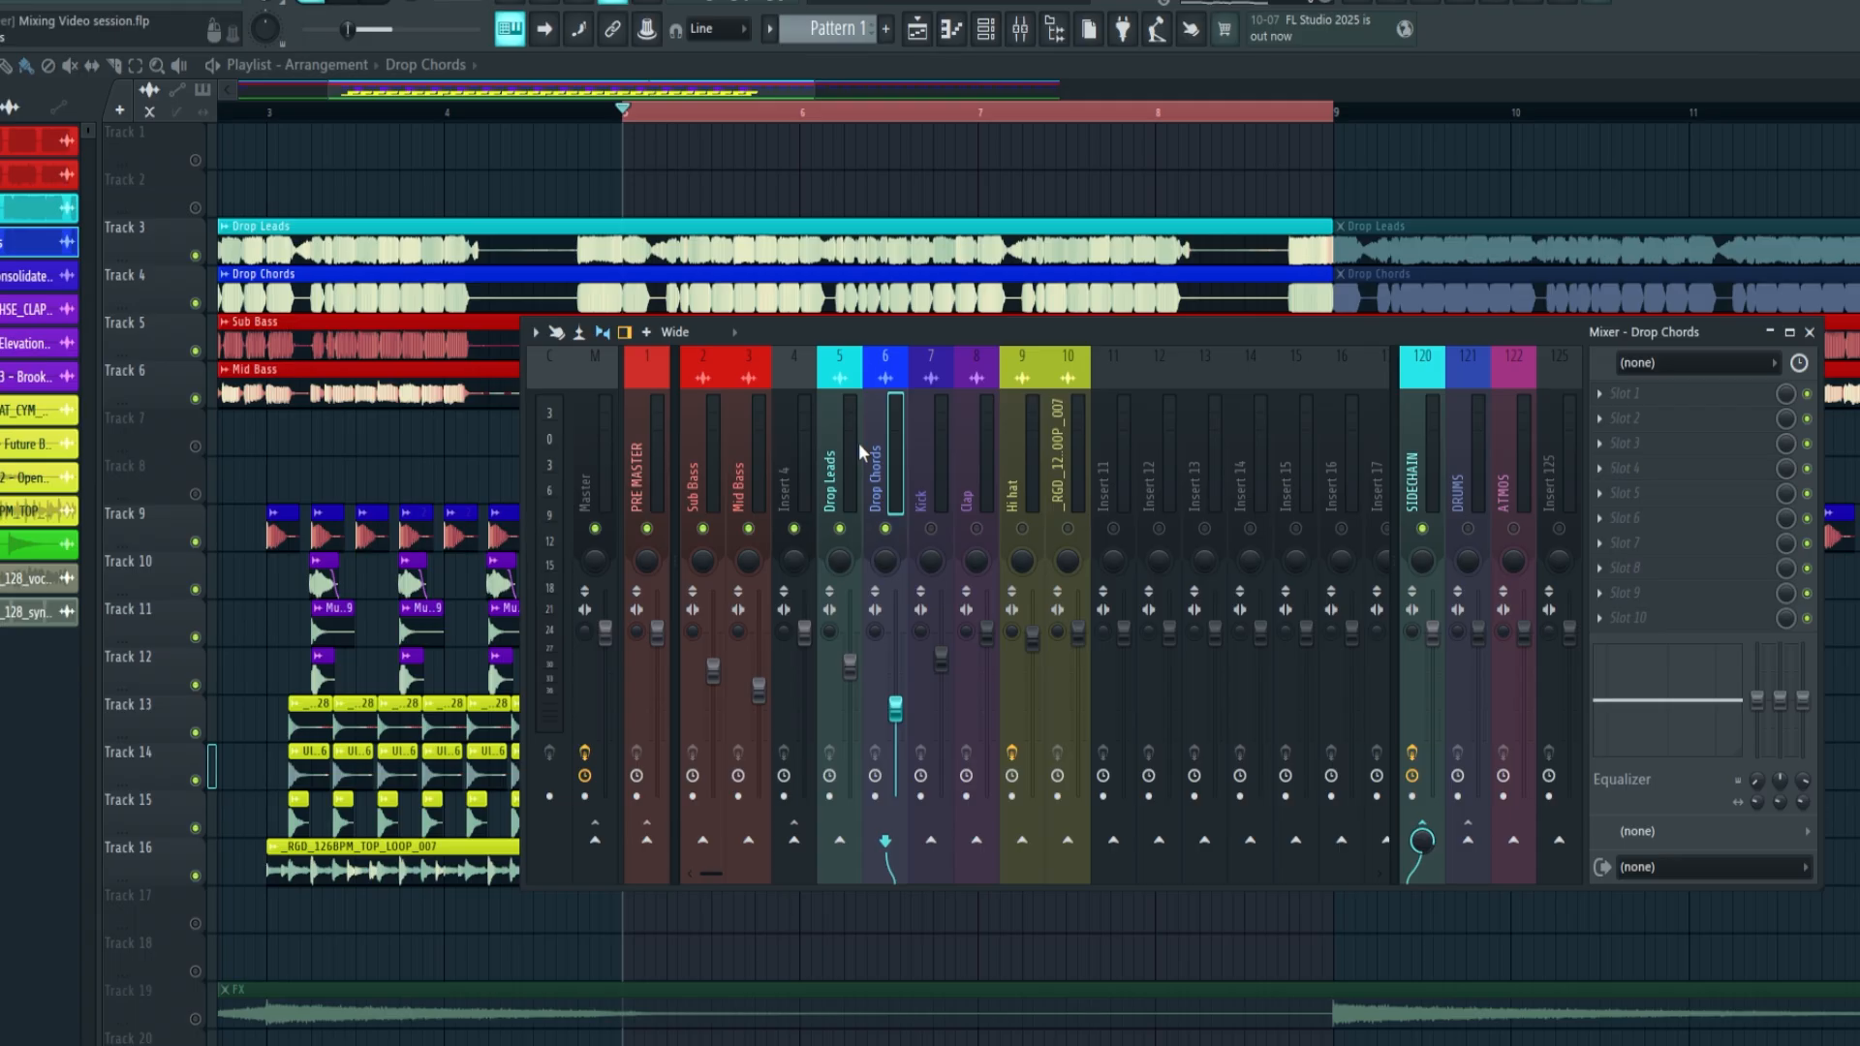
Solo the Sub Bass, Drop Leads, Mid Bass and Drop Chords mixer tracks during playback, then restore all tracks
key("space")
left_click(706, 454)
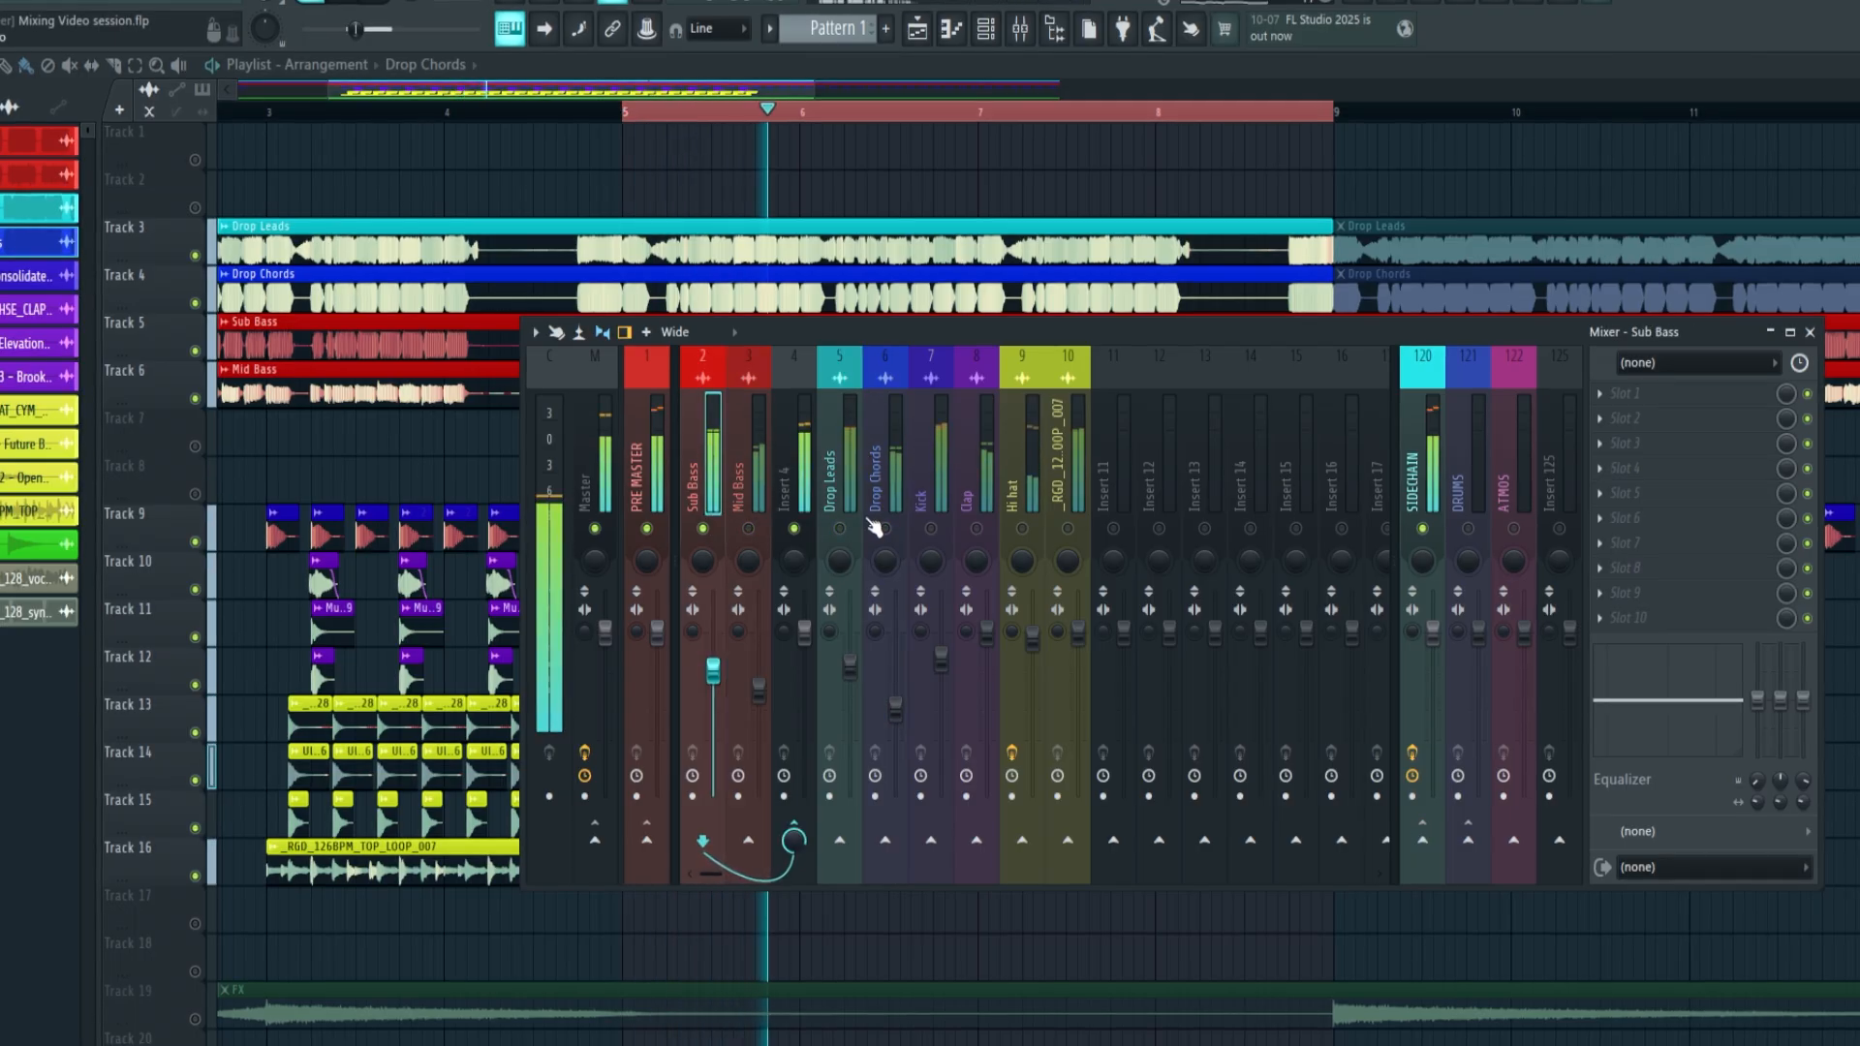
right_click(842, 529)
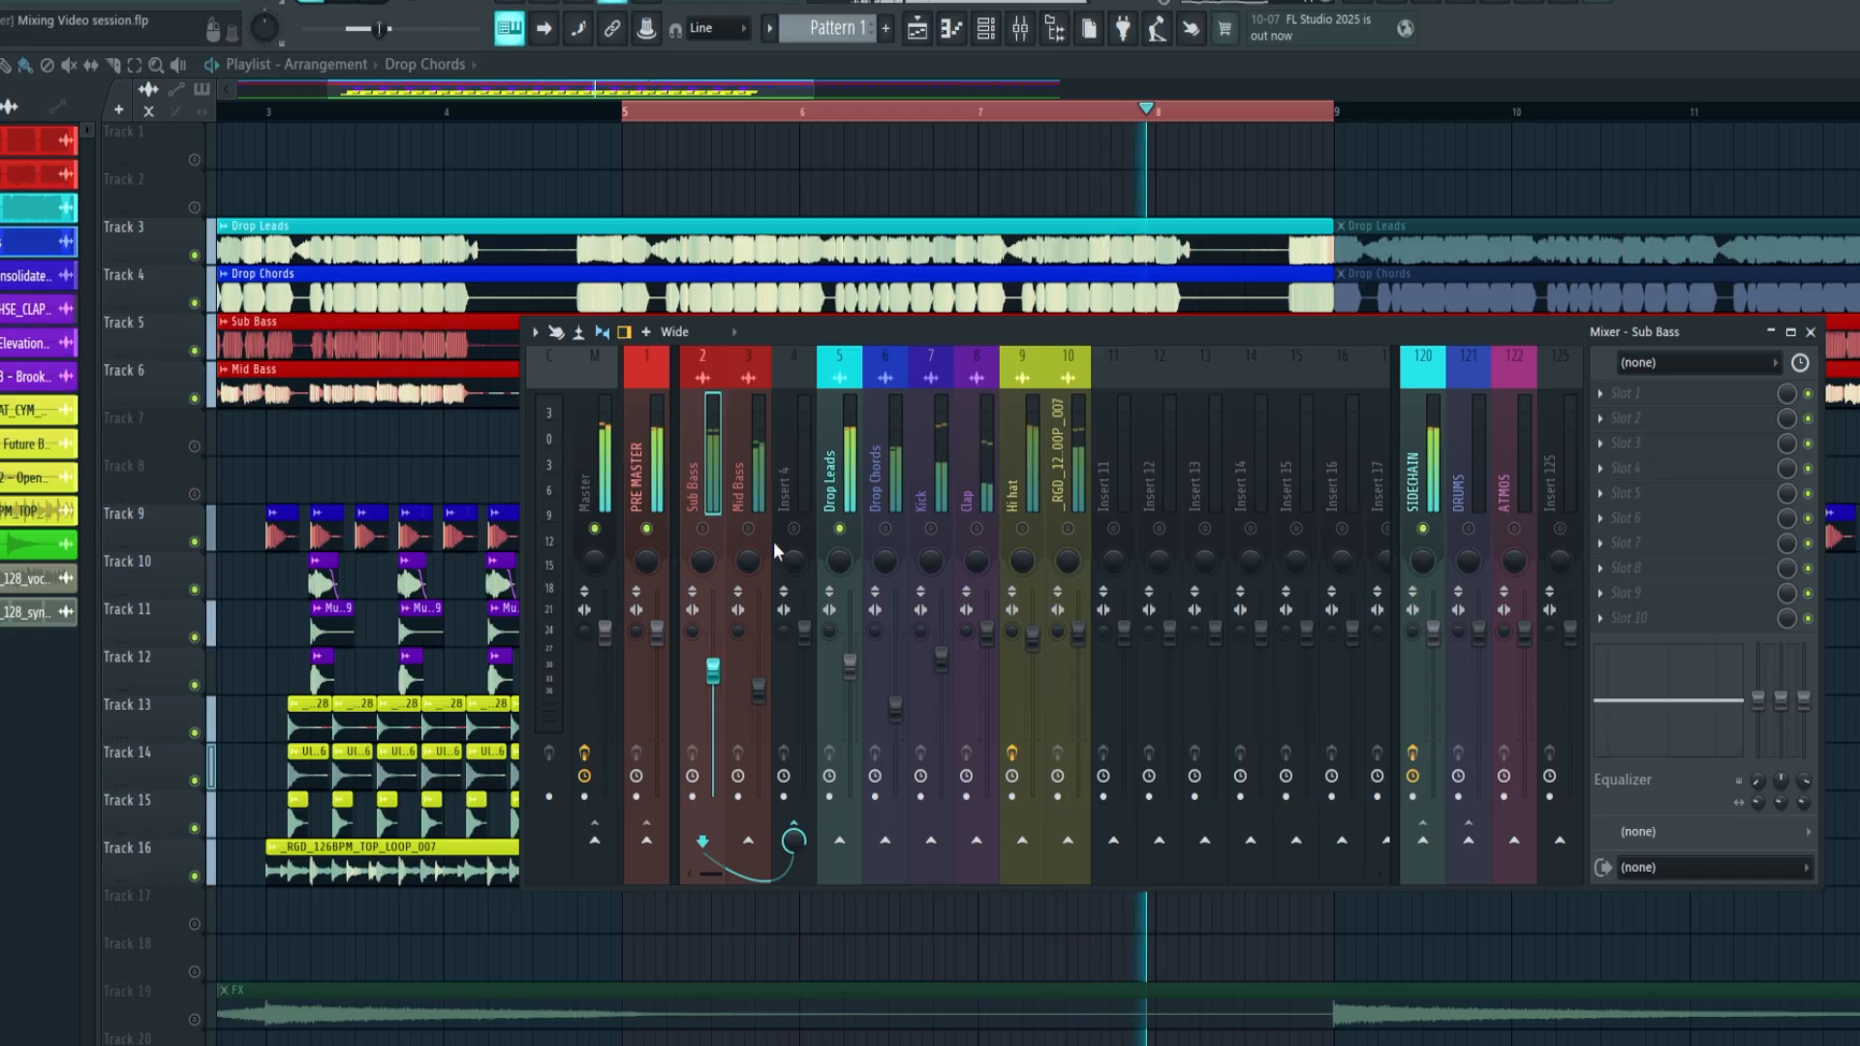
right_click(749, 529)
left_click(758, 453)
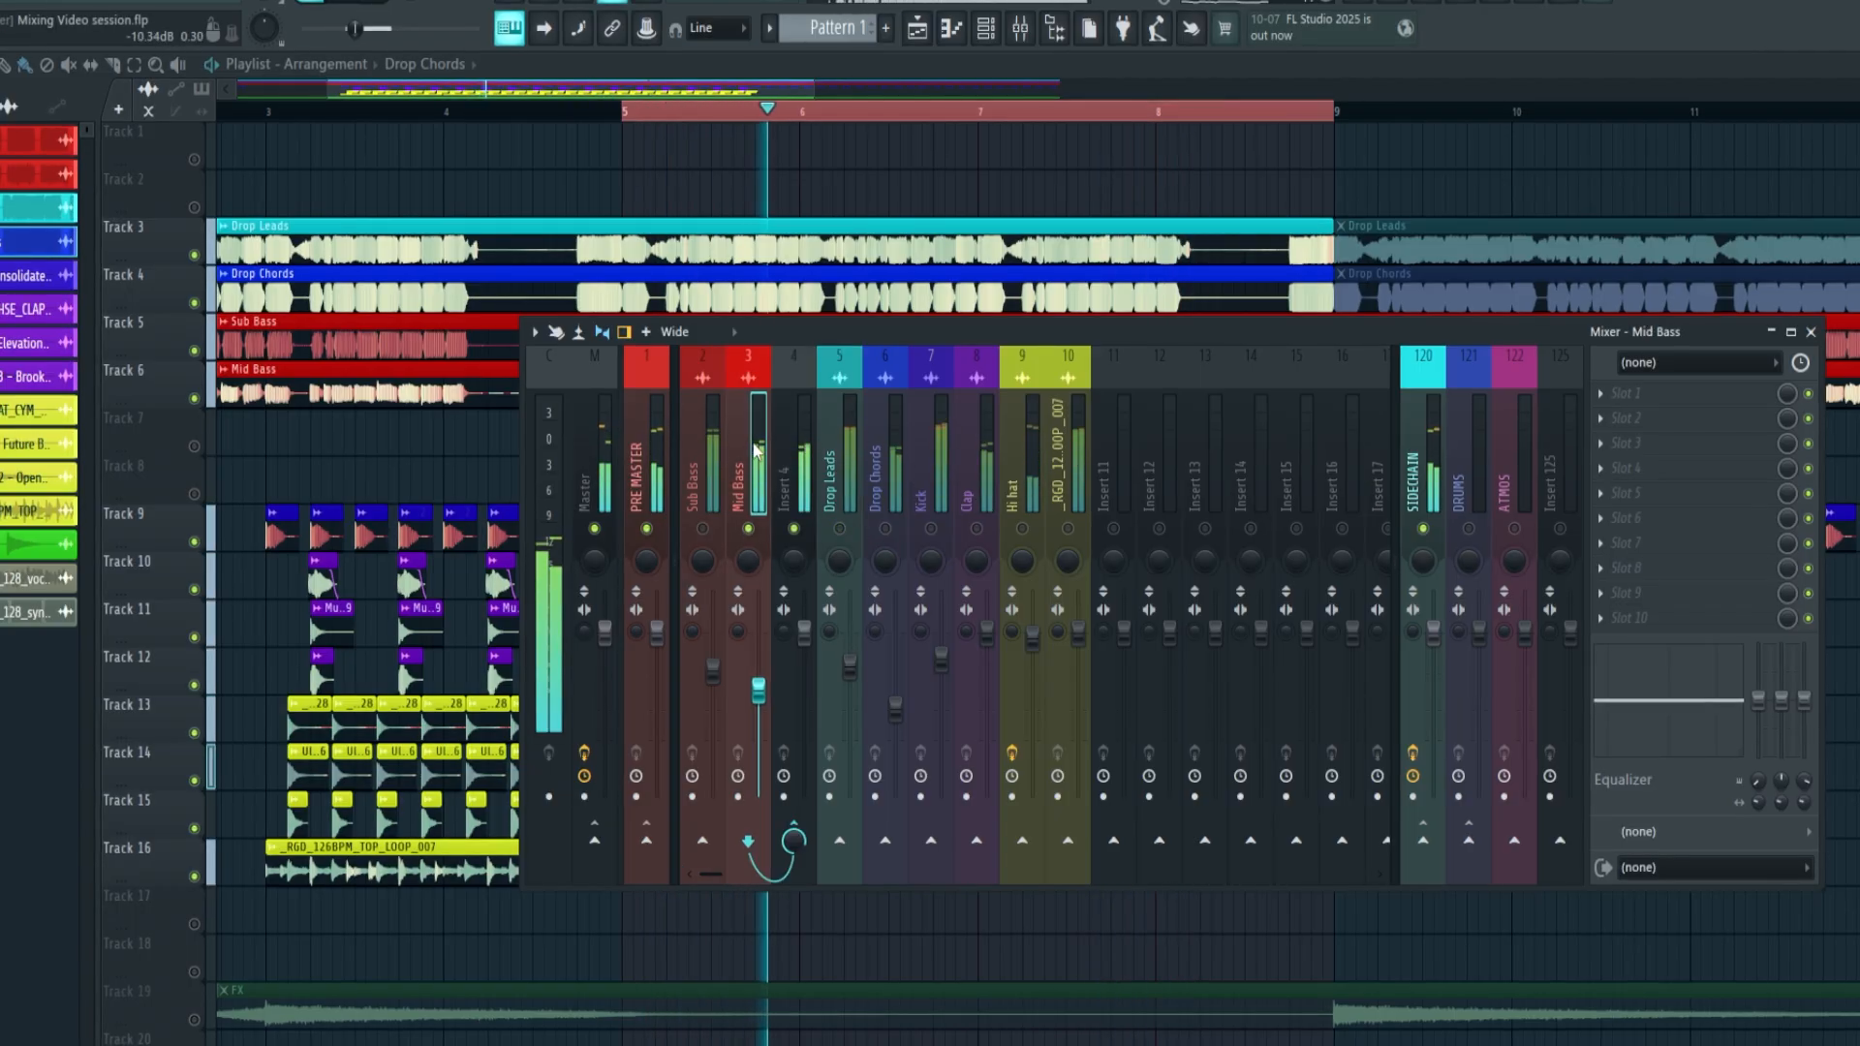
right_click(884, 528)
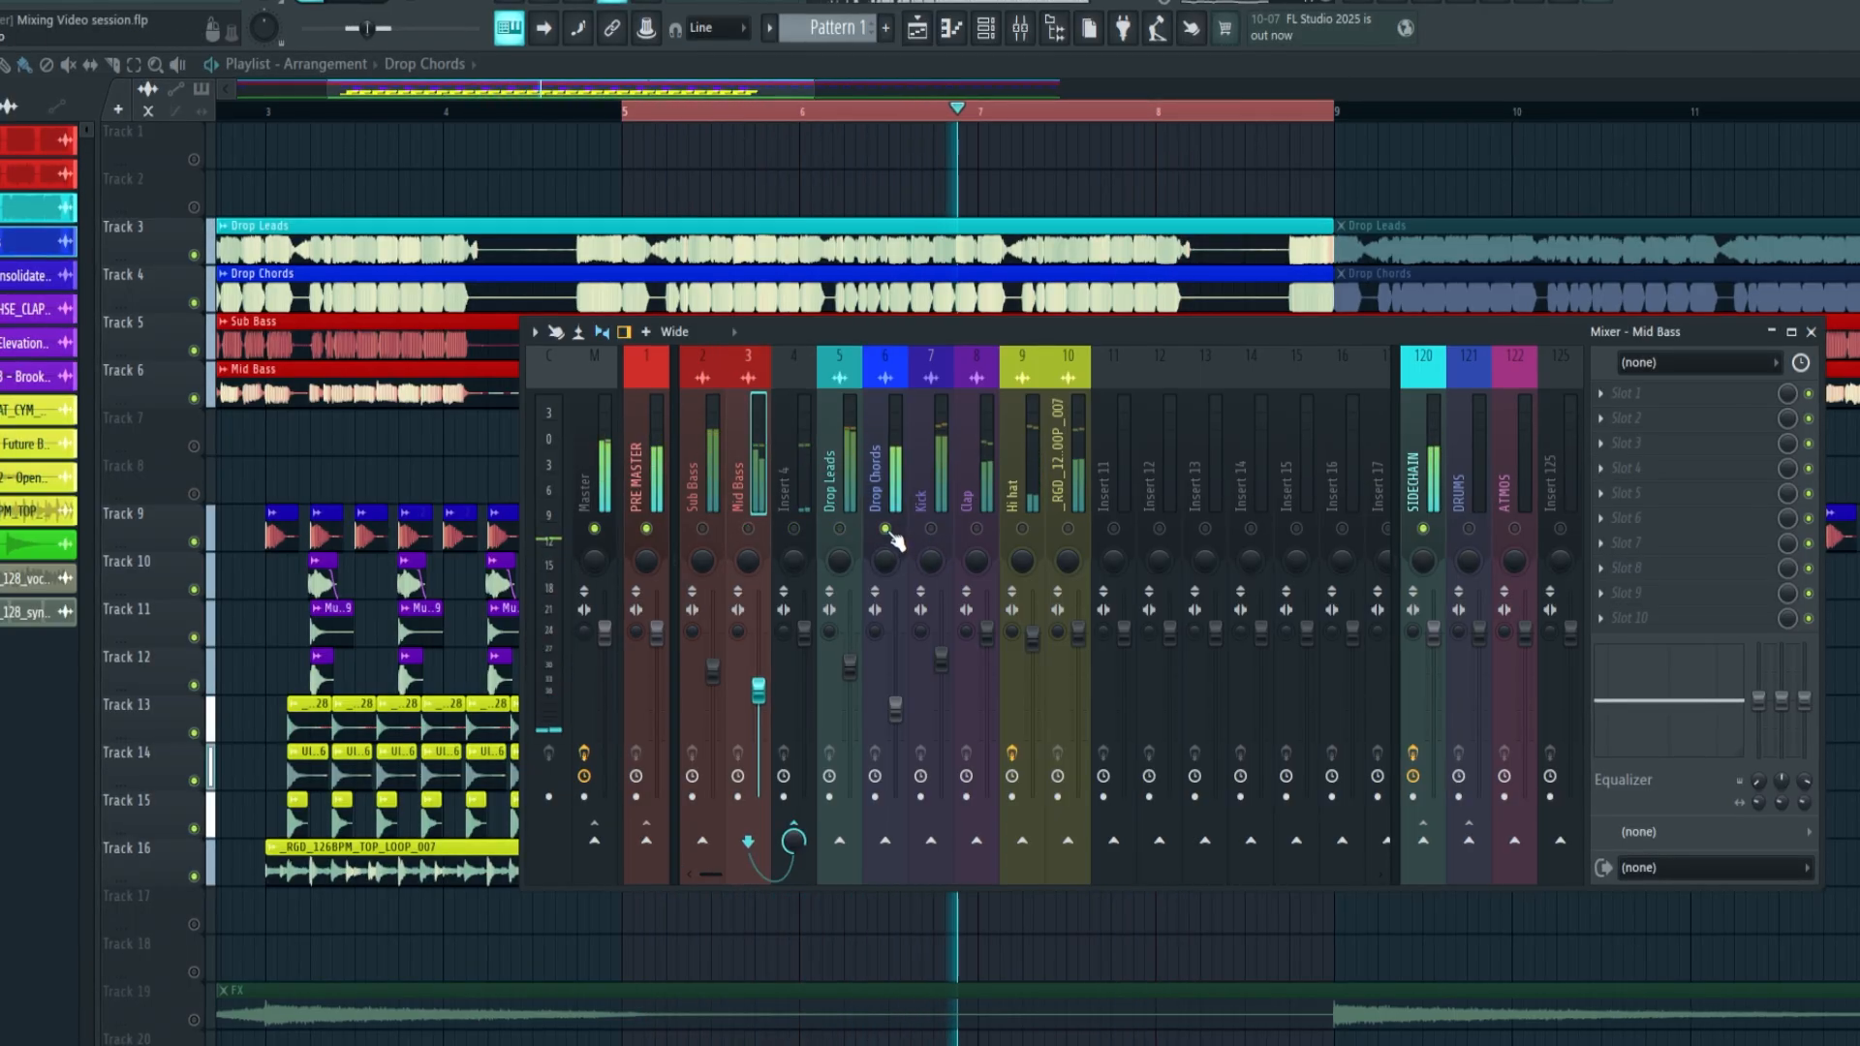
right_click(884, 529)
Check the Kick fader during playback and raise the Clap mixer fader slightly
left_click(941, 662)
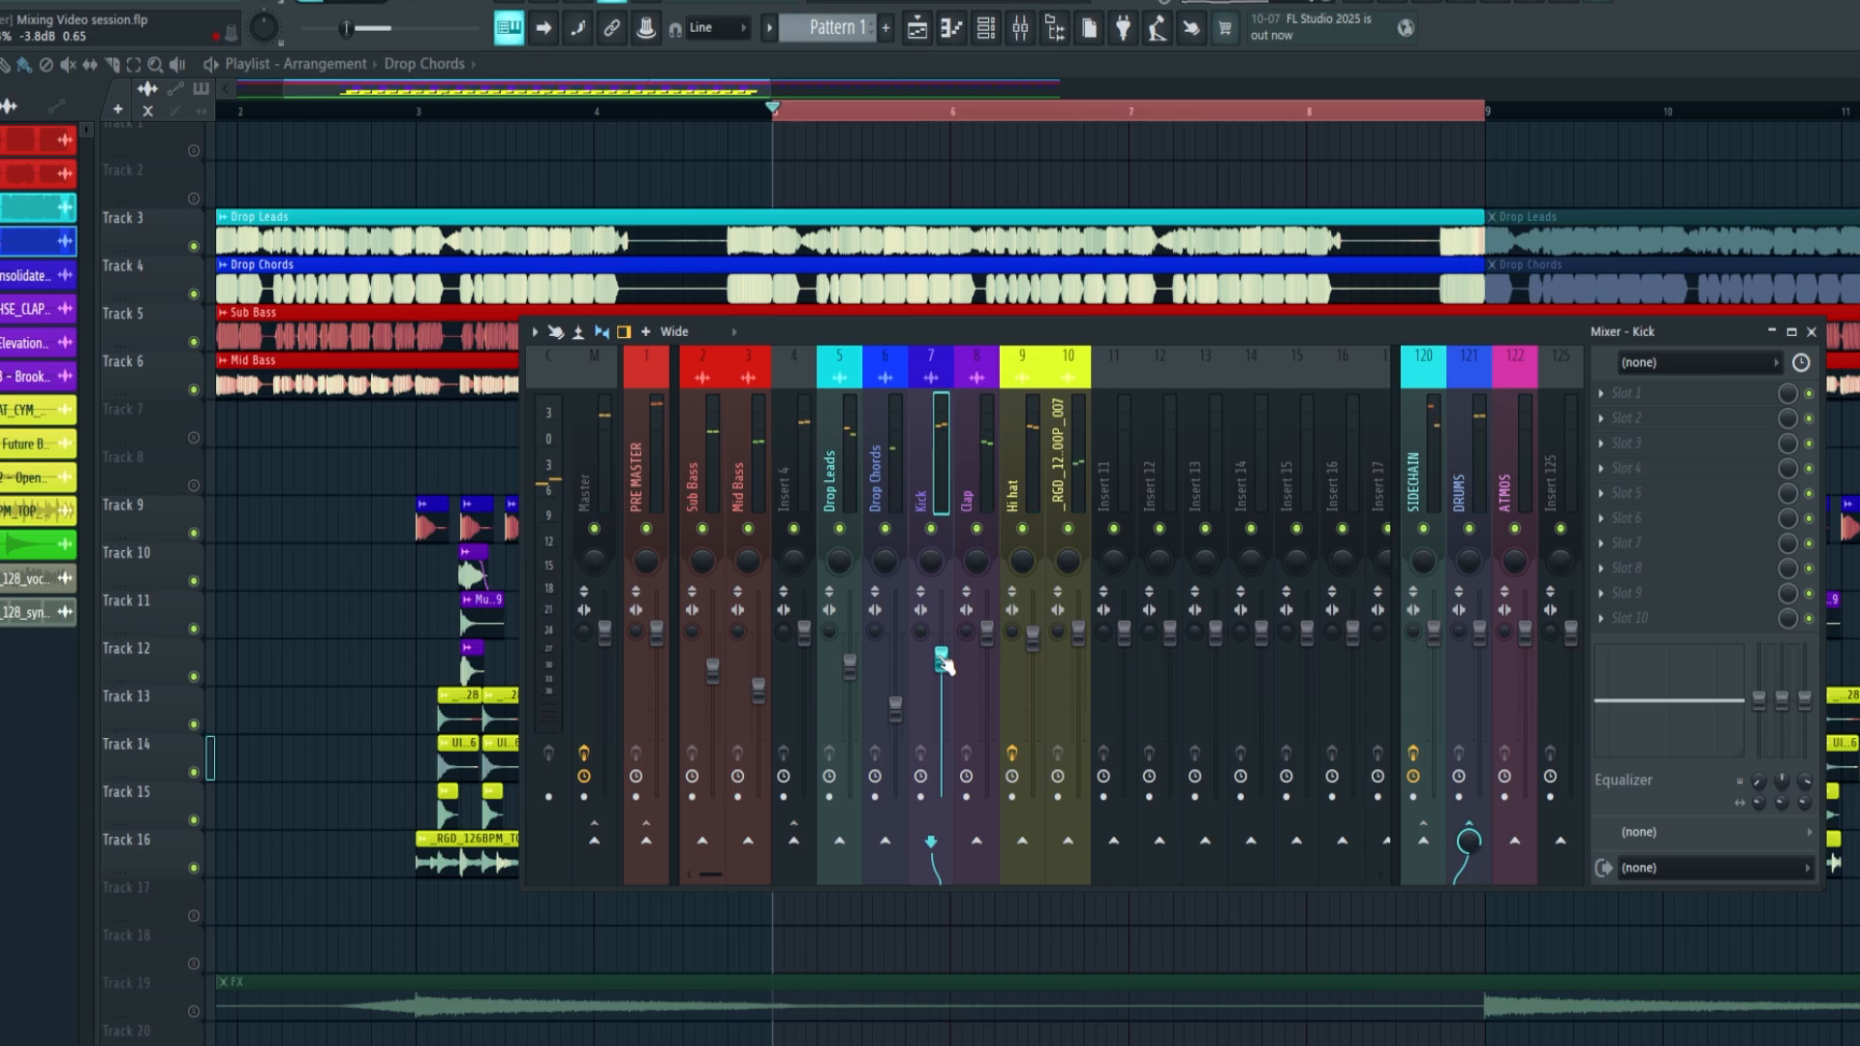
key("space")
left_click_drag(942, 661, 992, 624)
left_click(987, 633)
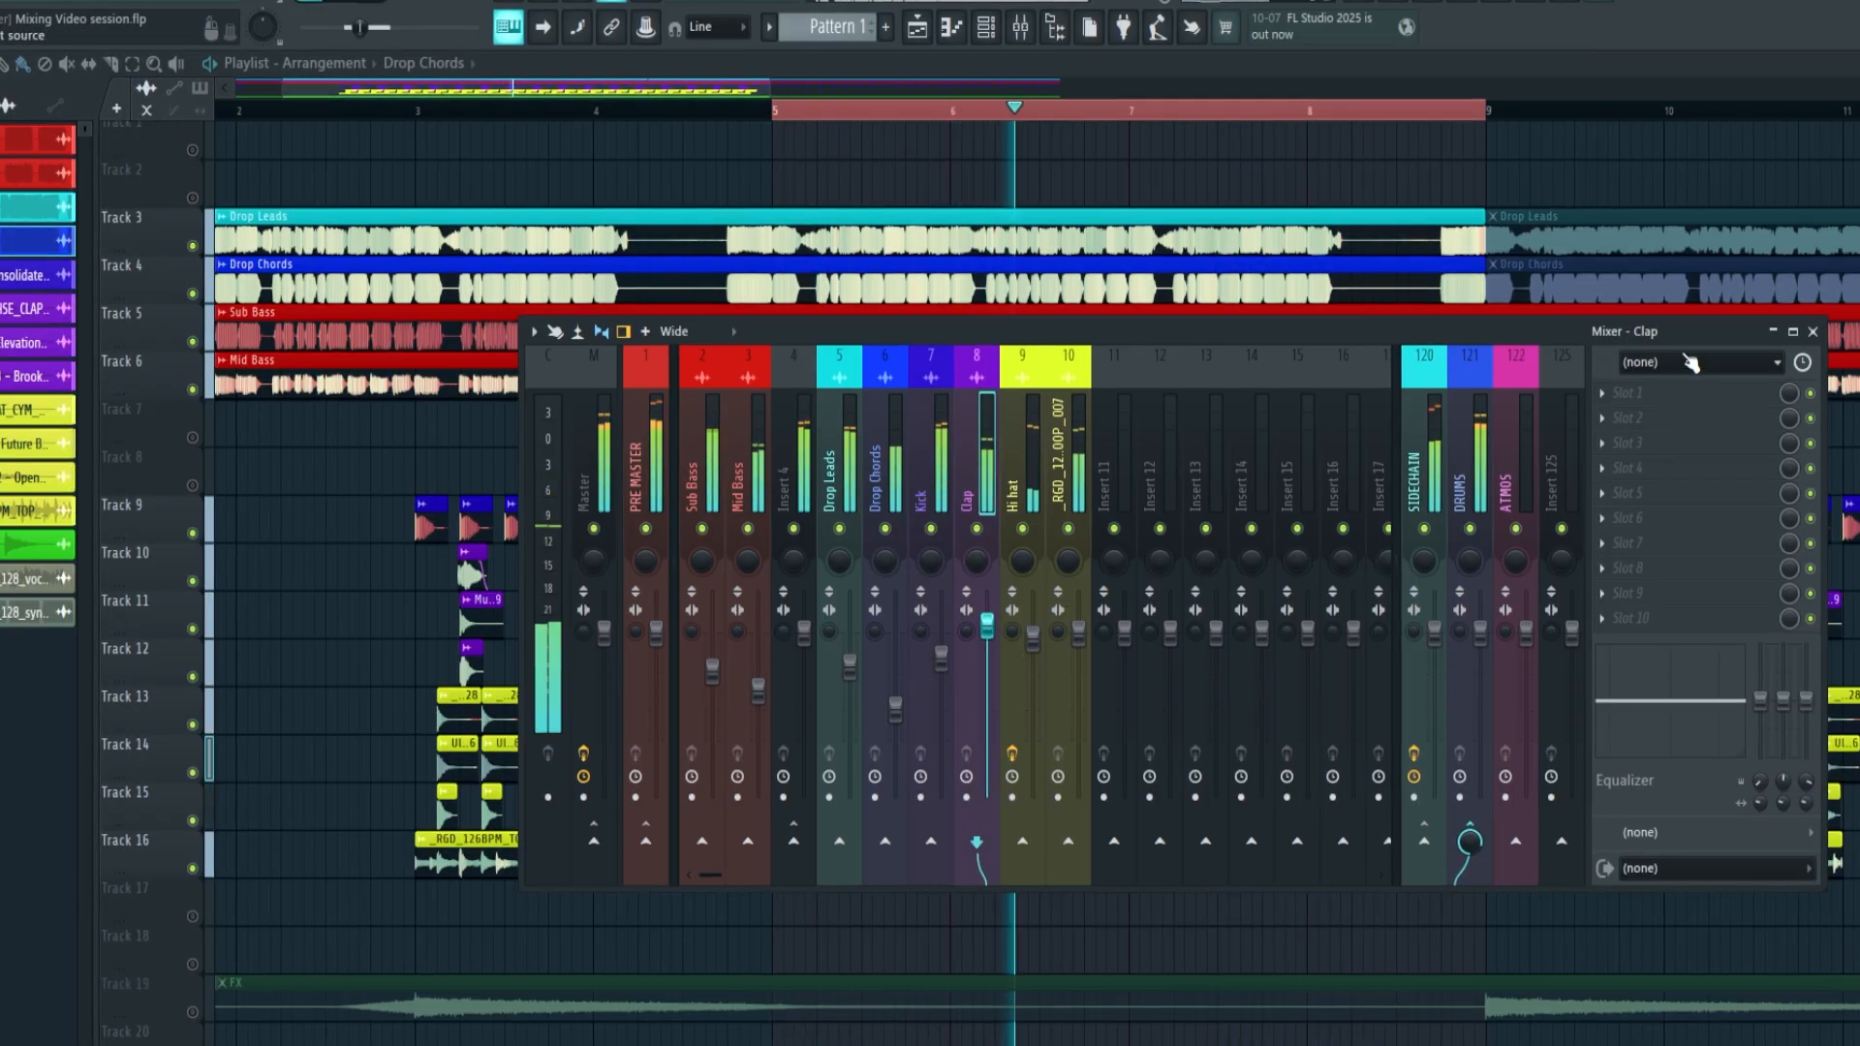
Return to the playlist and unmute the FX clip on Track 19
key("F9")
scroll(981, 131, "down", 3)
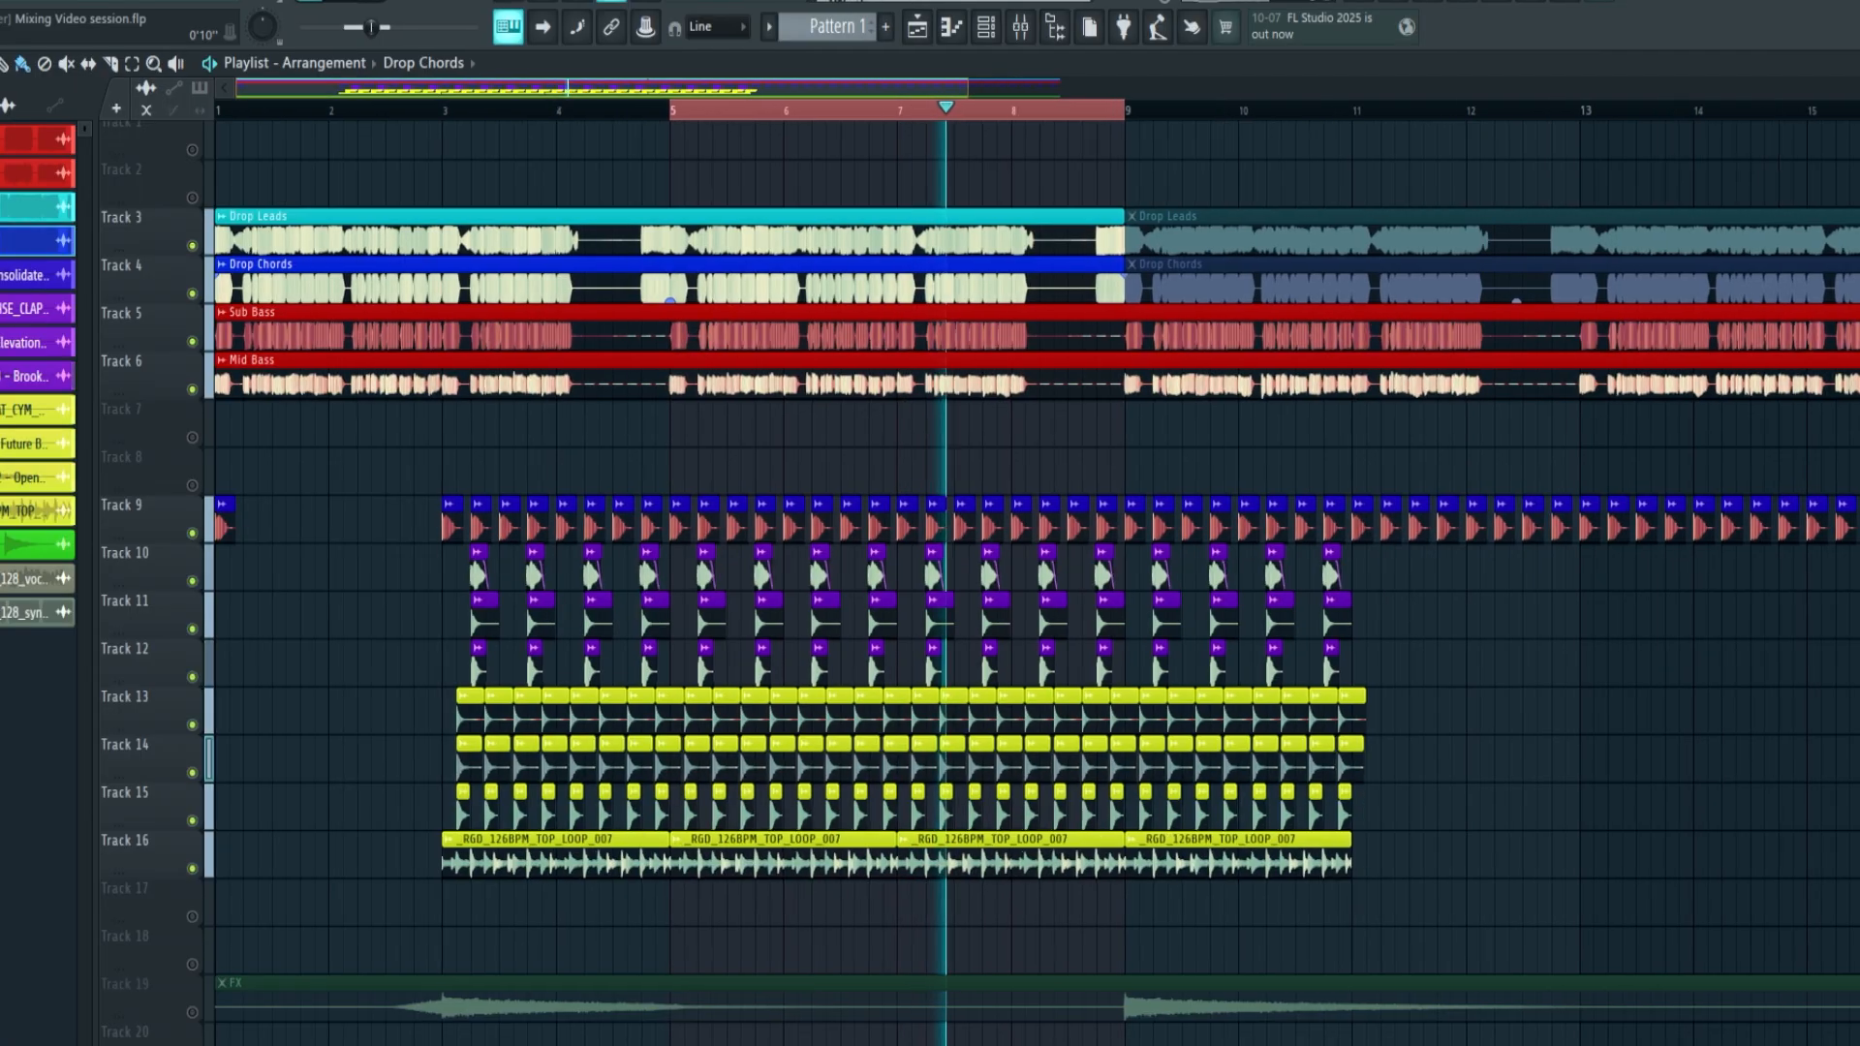
scroll(493, 875, "down", 2)
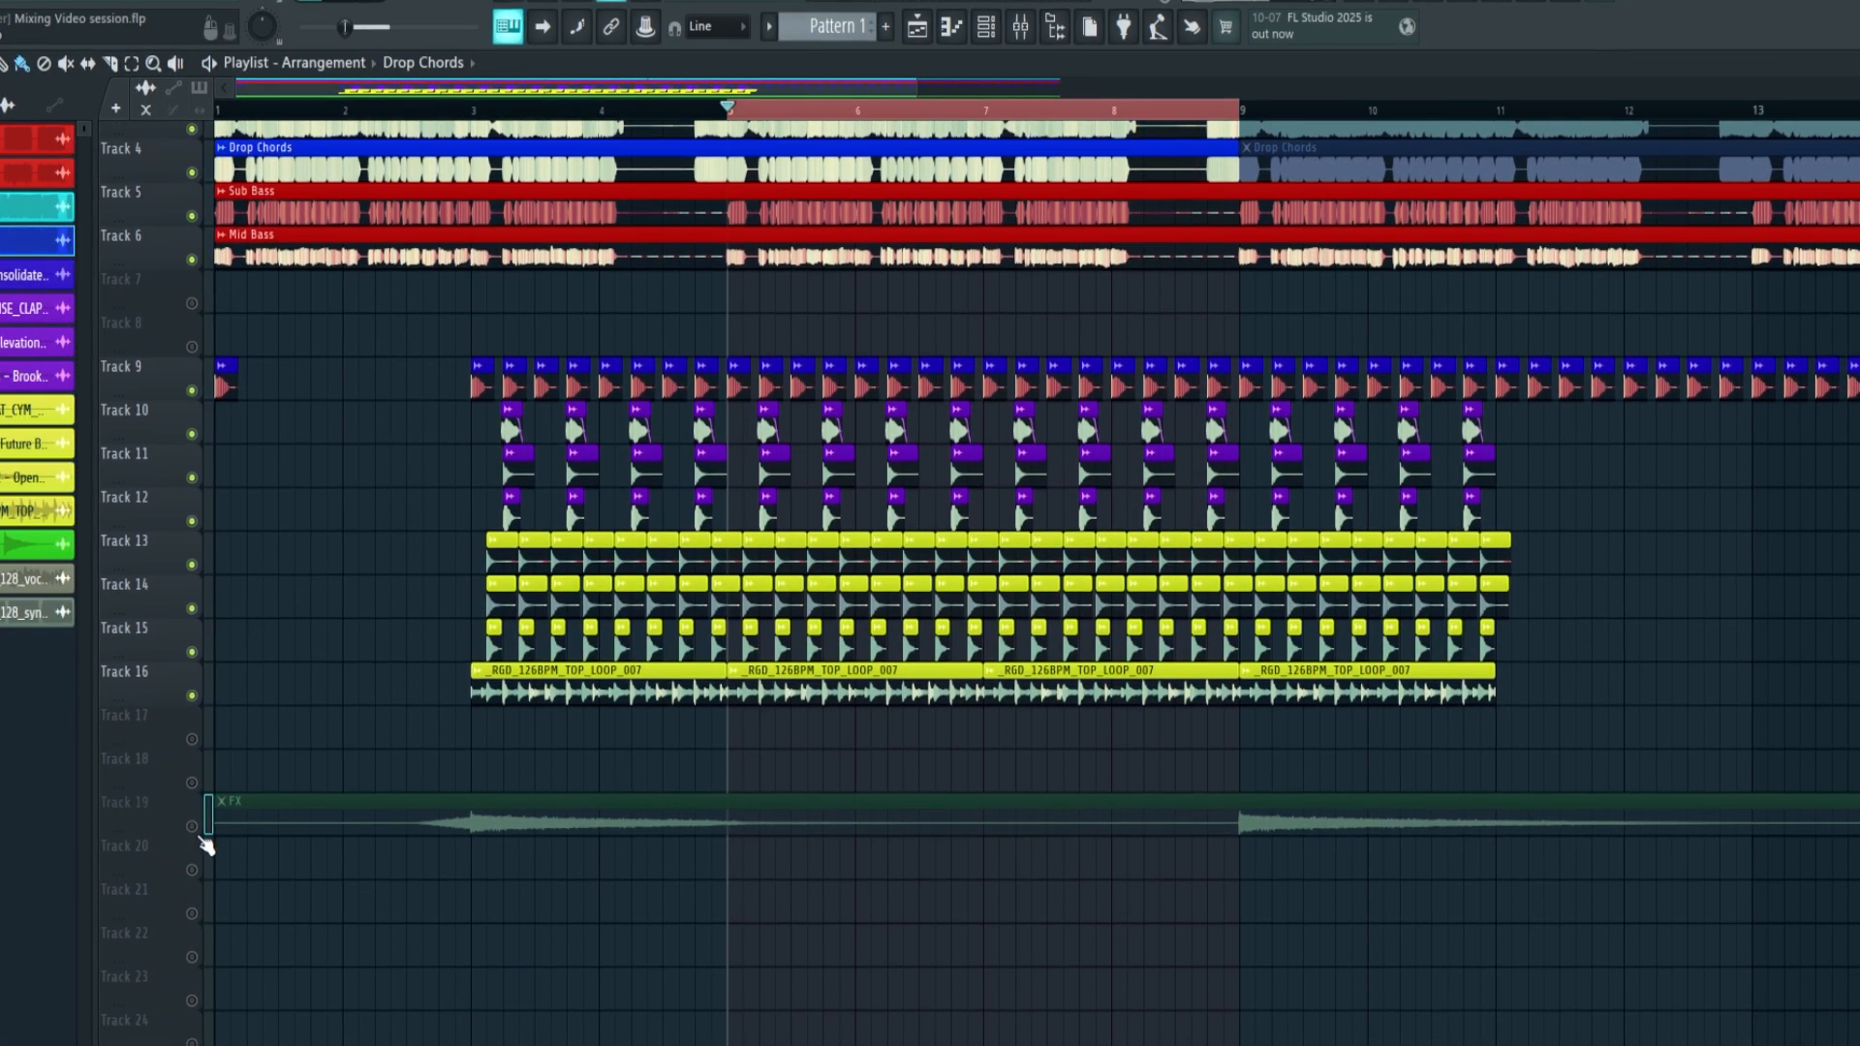
double_click(208, 823)
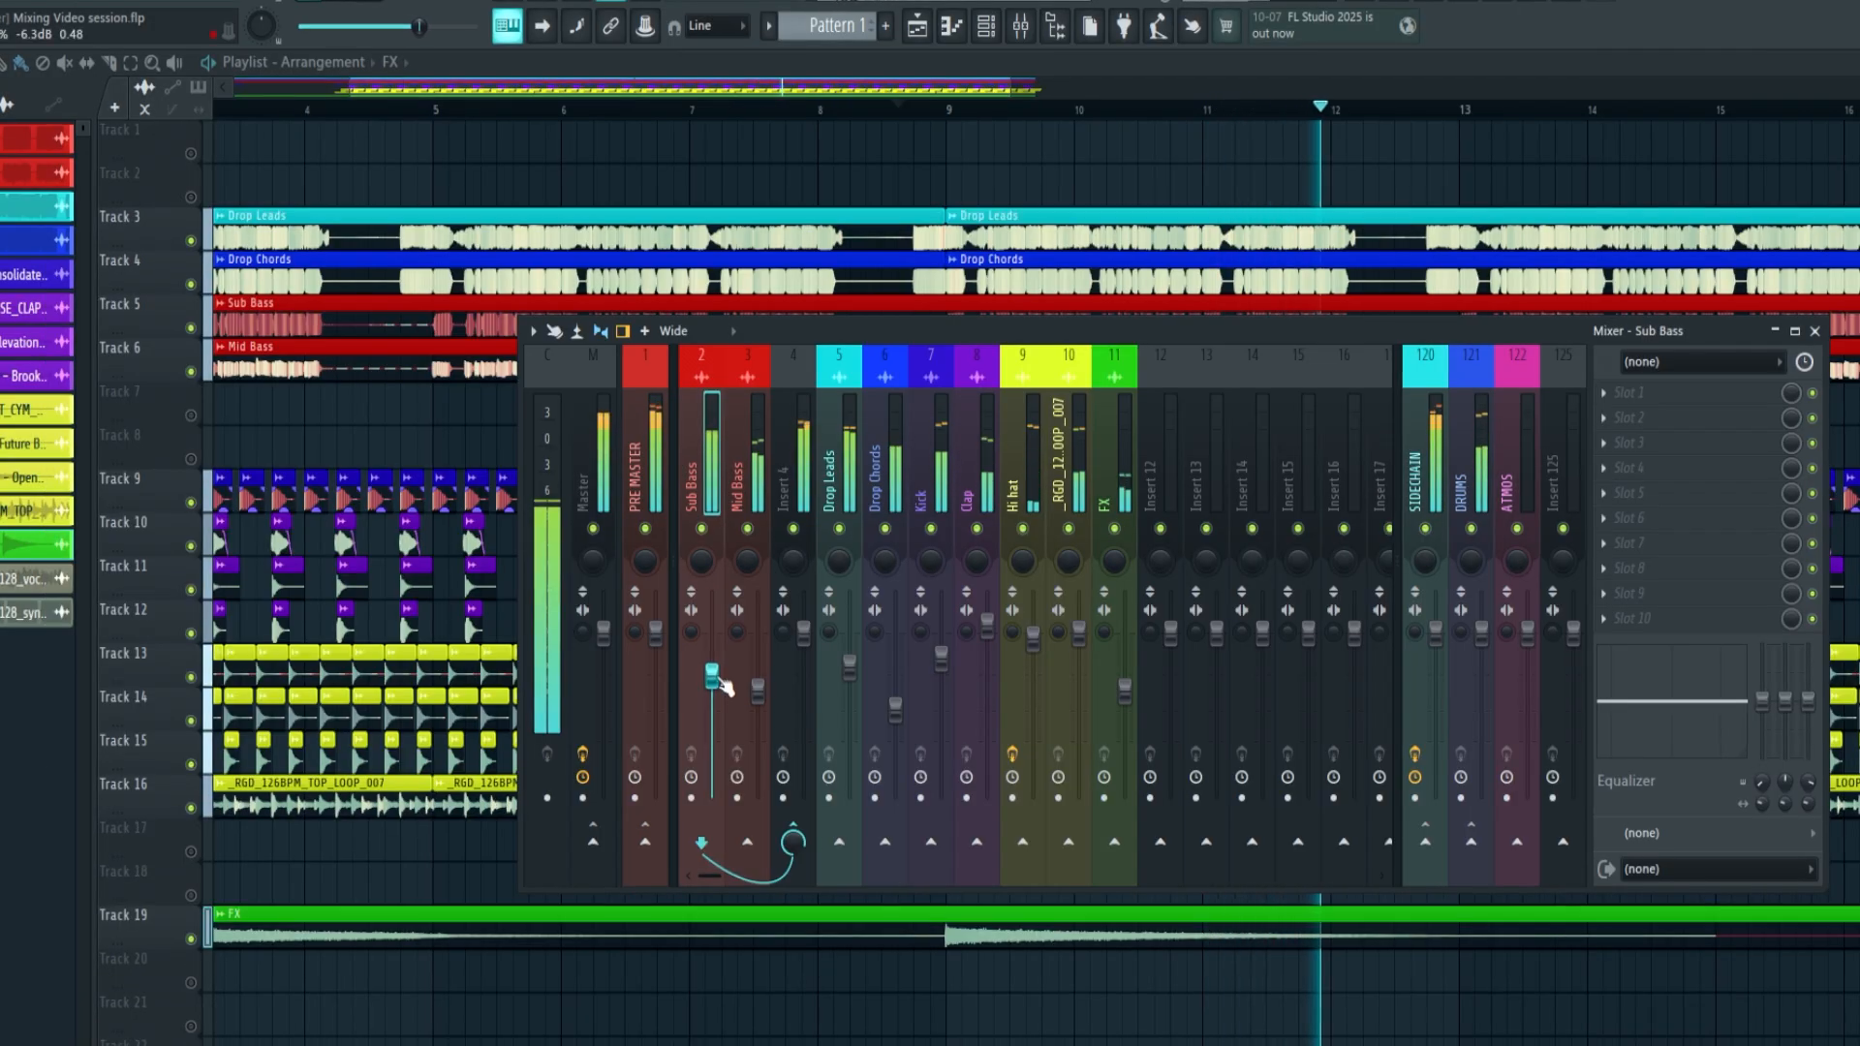
Nudge the Sub Bass mixer fader slightly lower during playback
left_click_drag(719, 679, 718, 690)
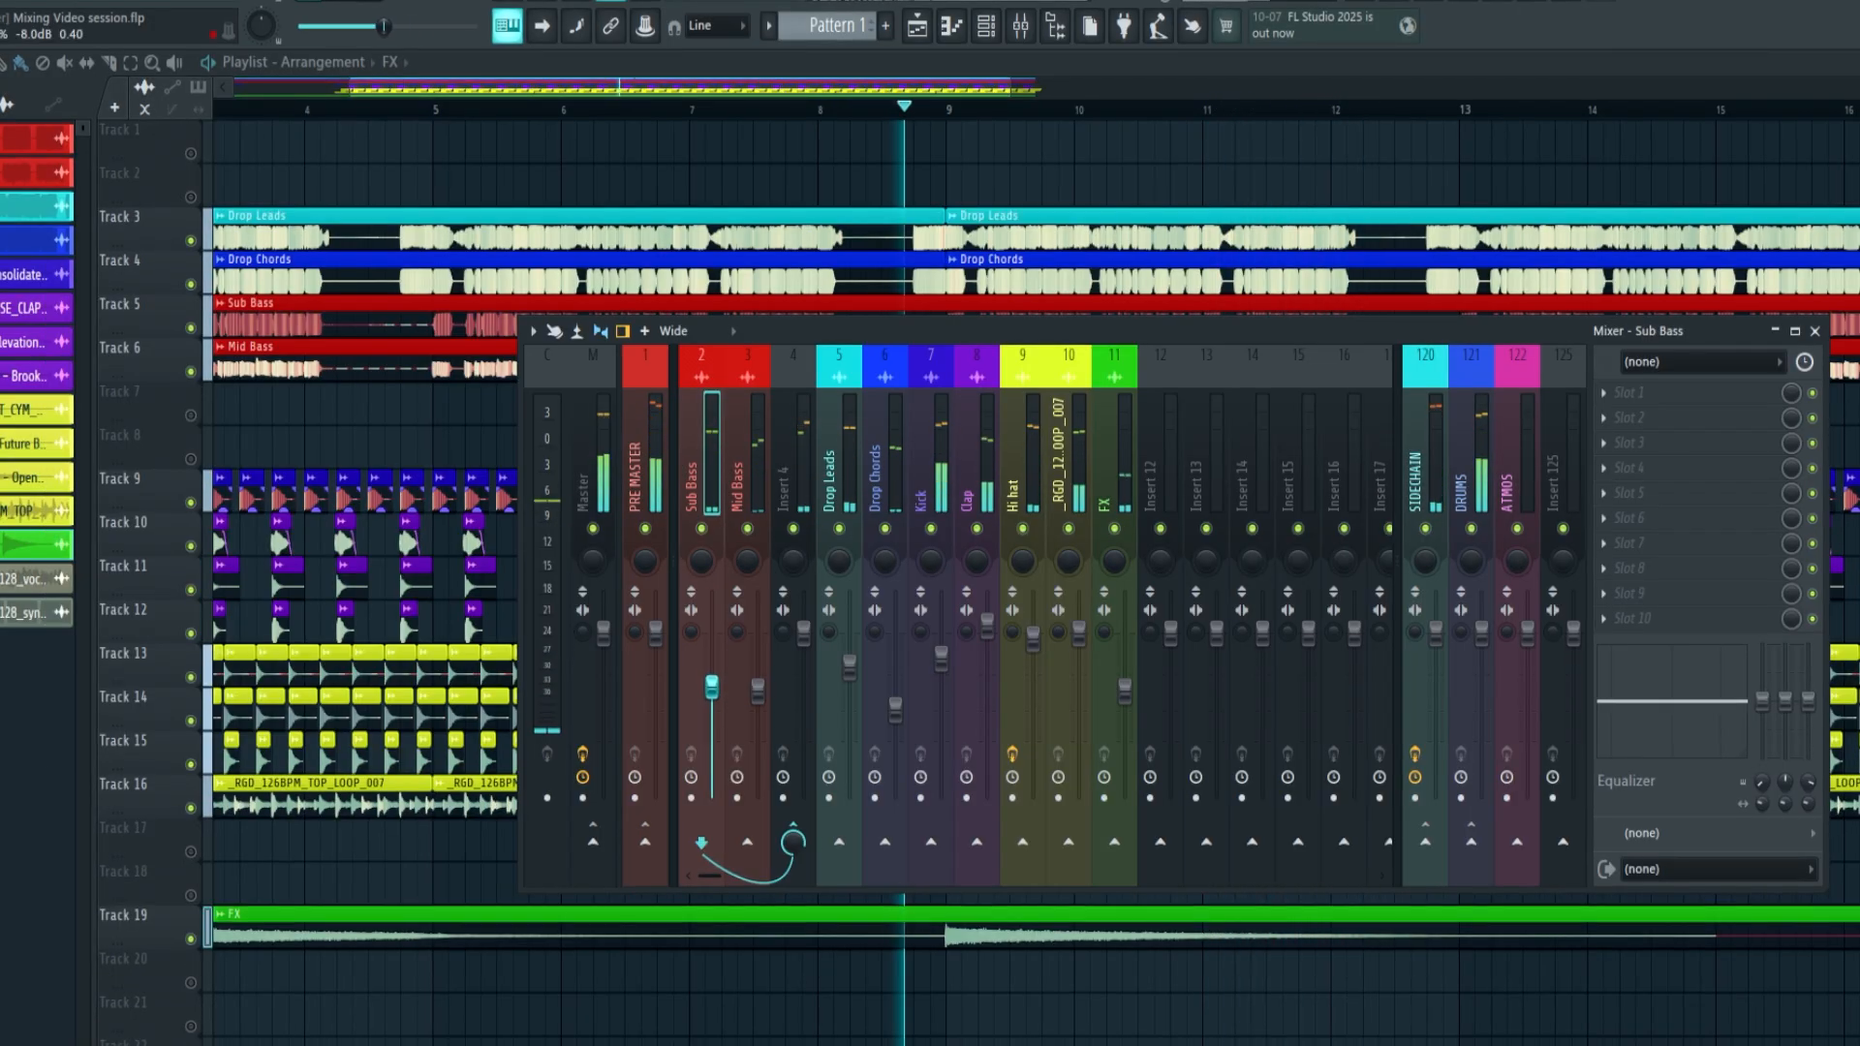
left_click_drag(711, 686, 719, 683)
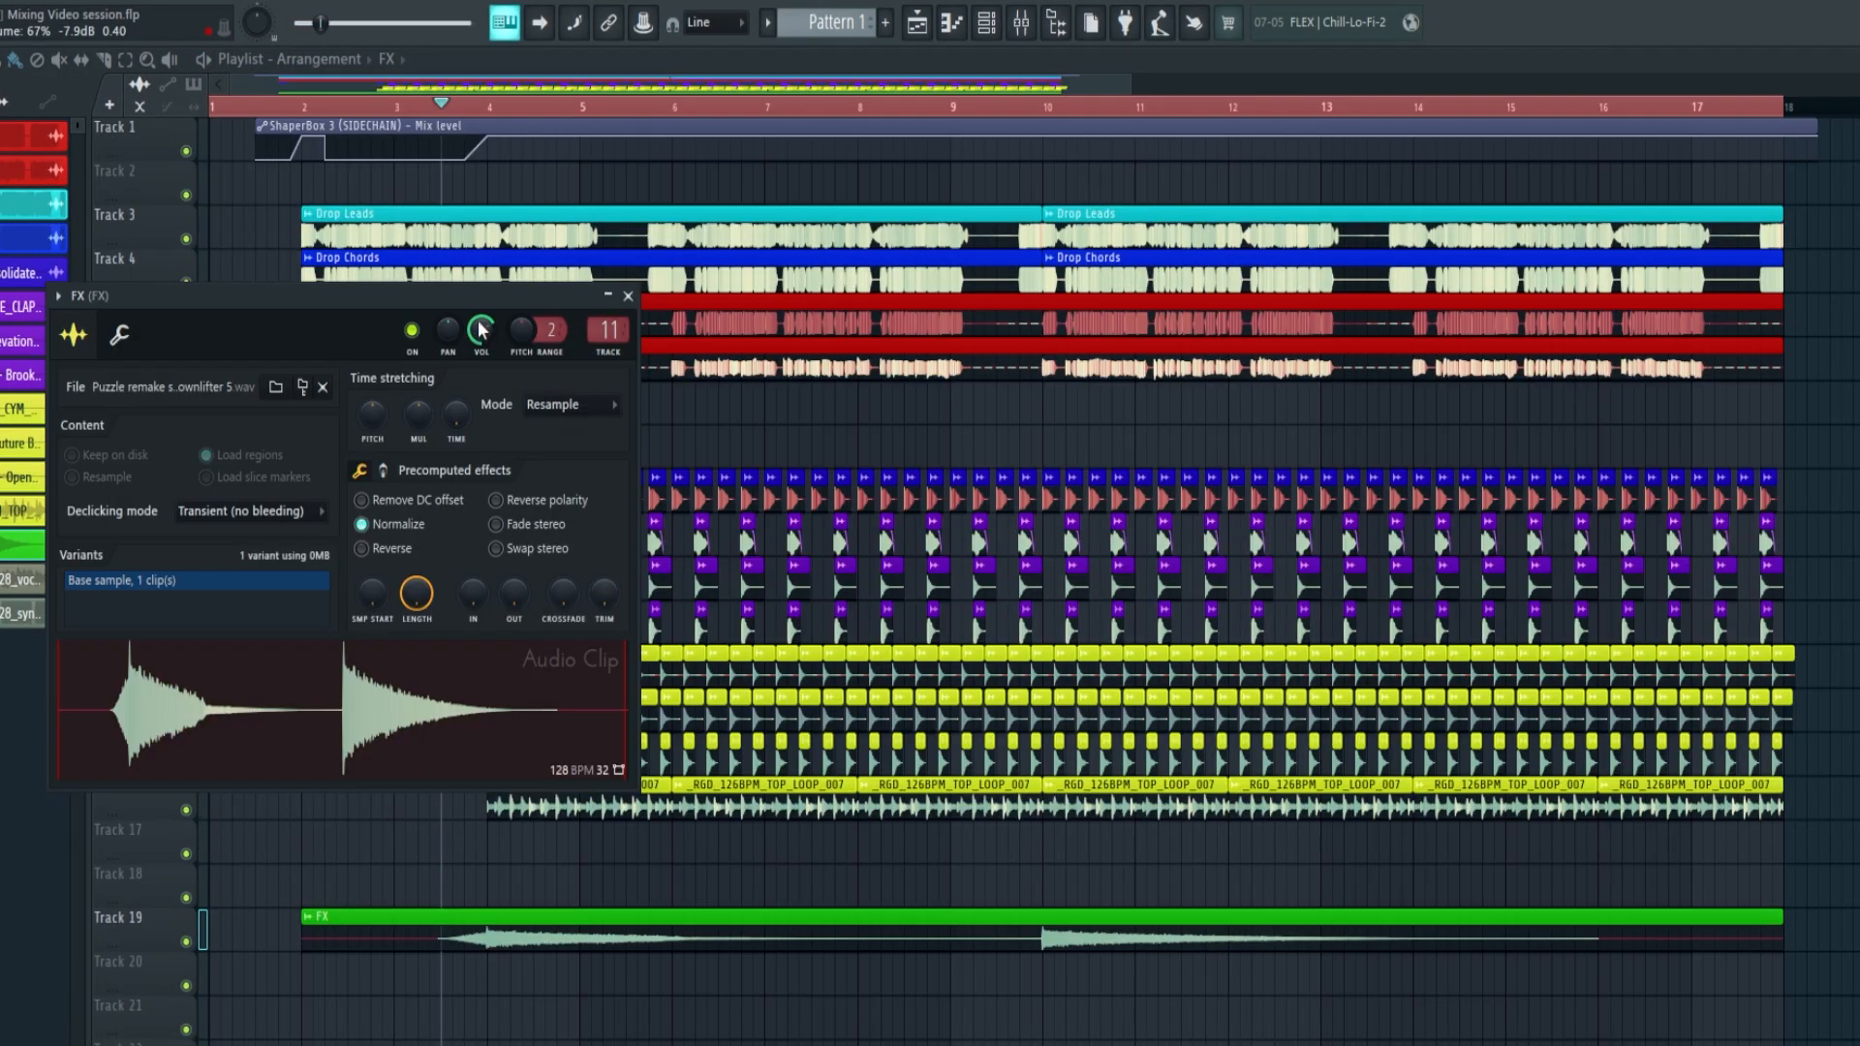
Play the arrangement from just before bar 2 to listen to the full mix with the FX
key("space")
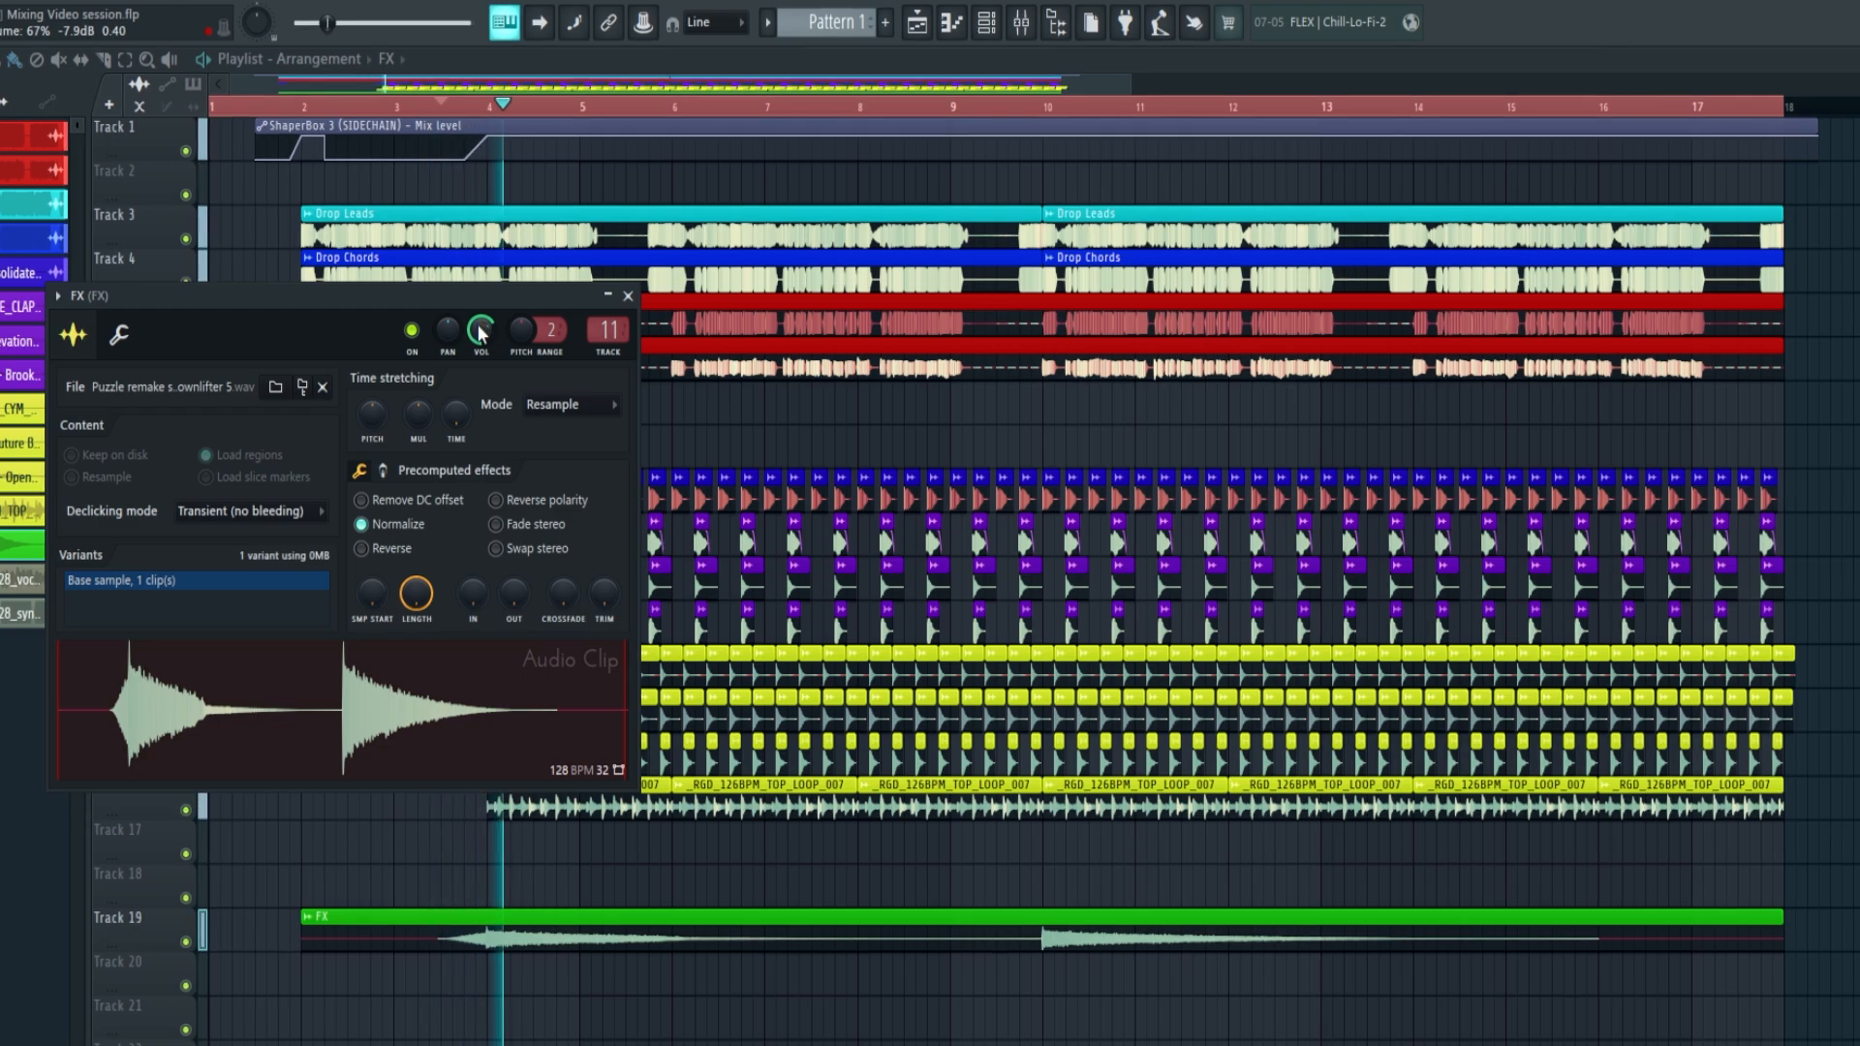
left_click(267, 105)
key("space")
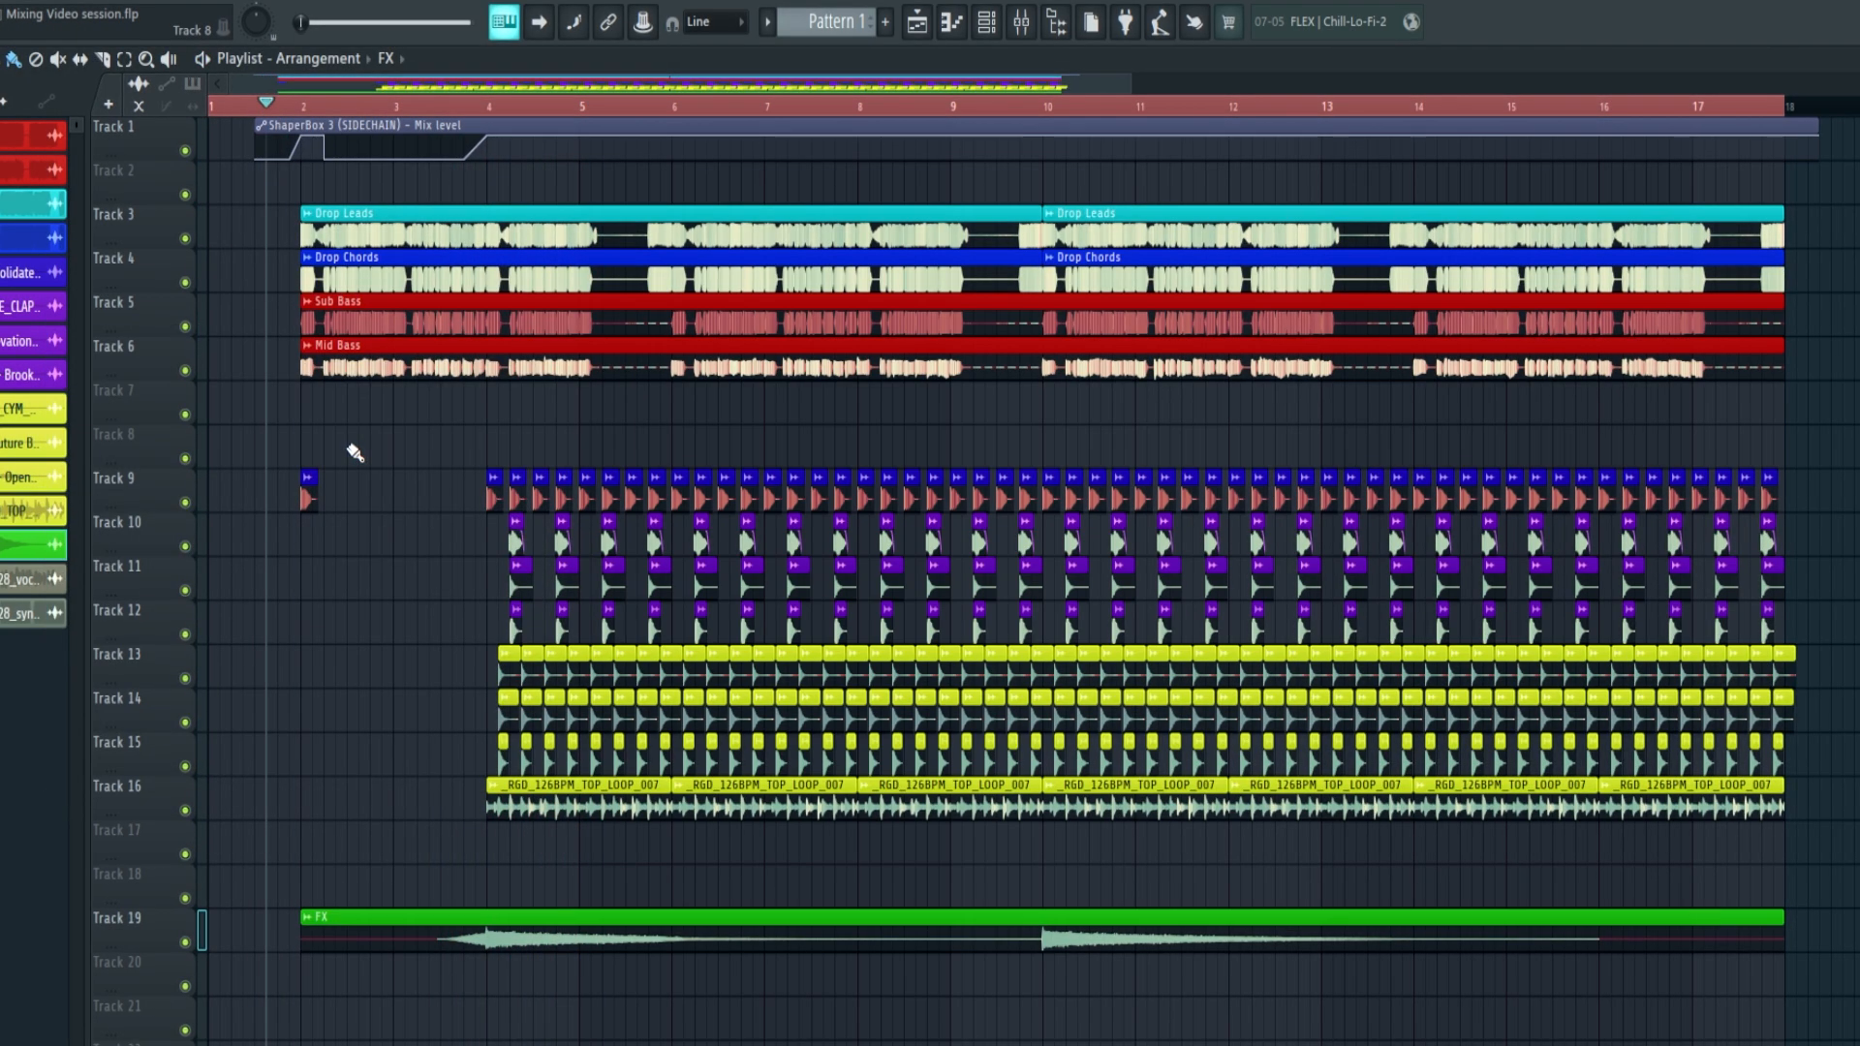
key("space")
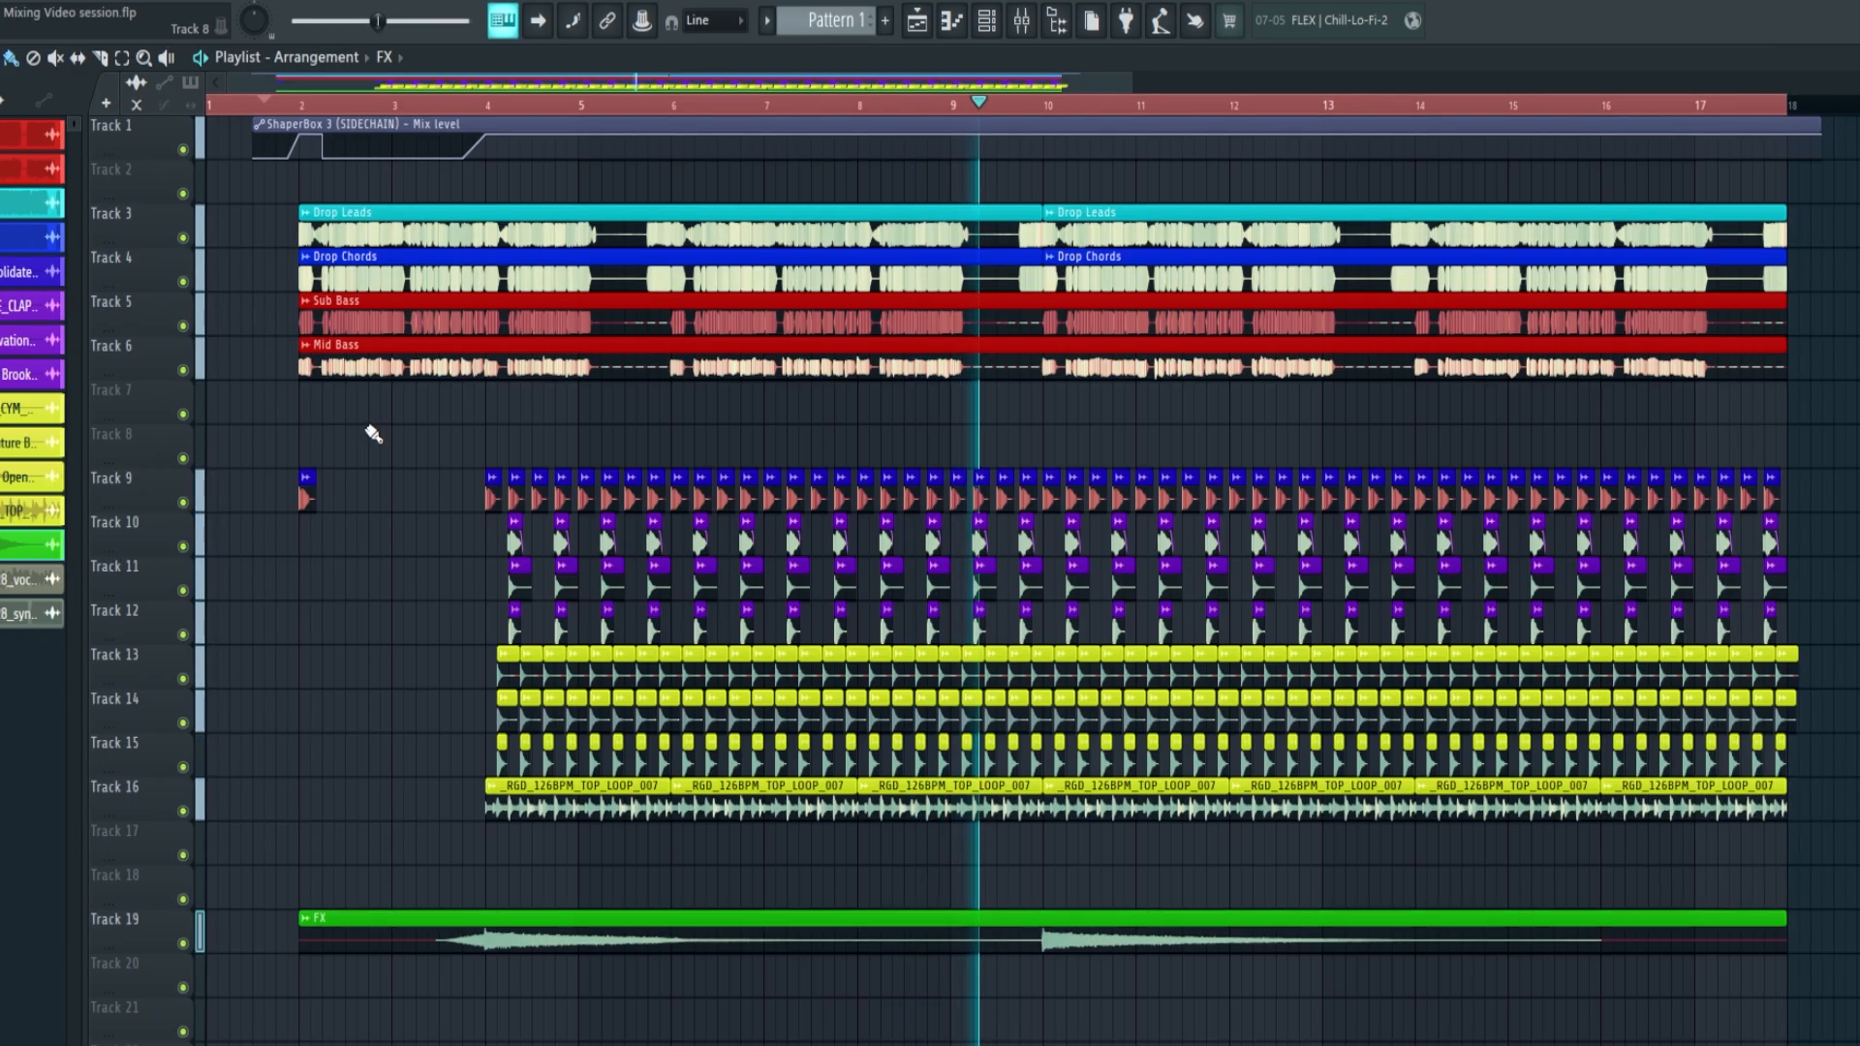
key("space")
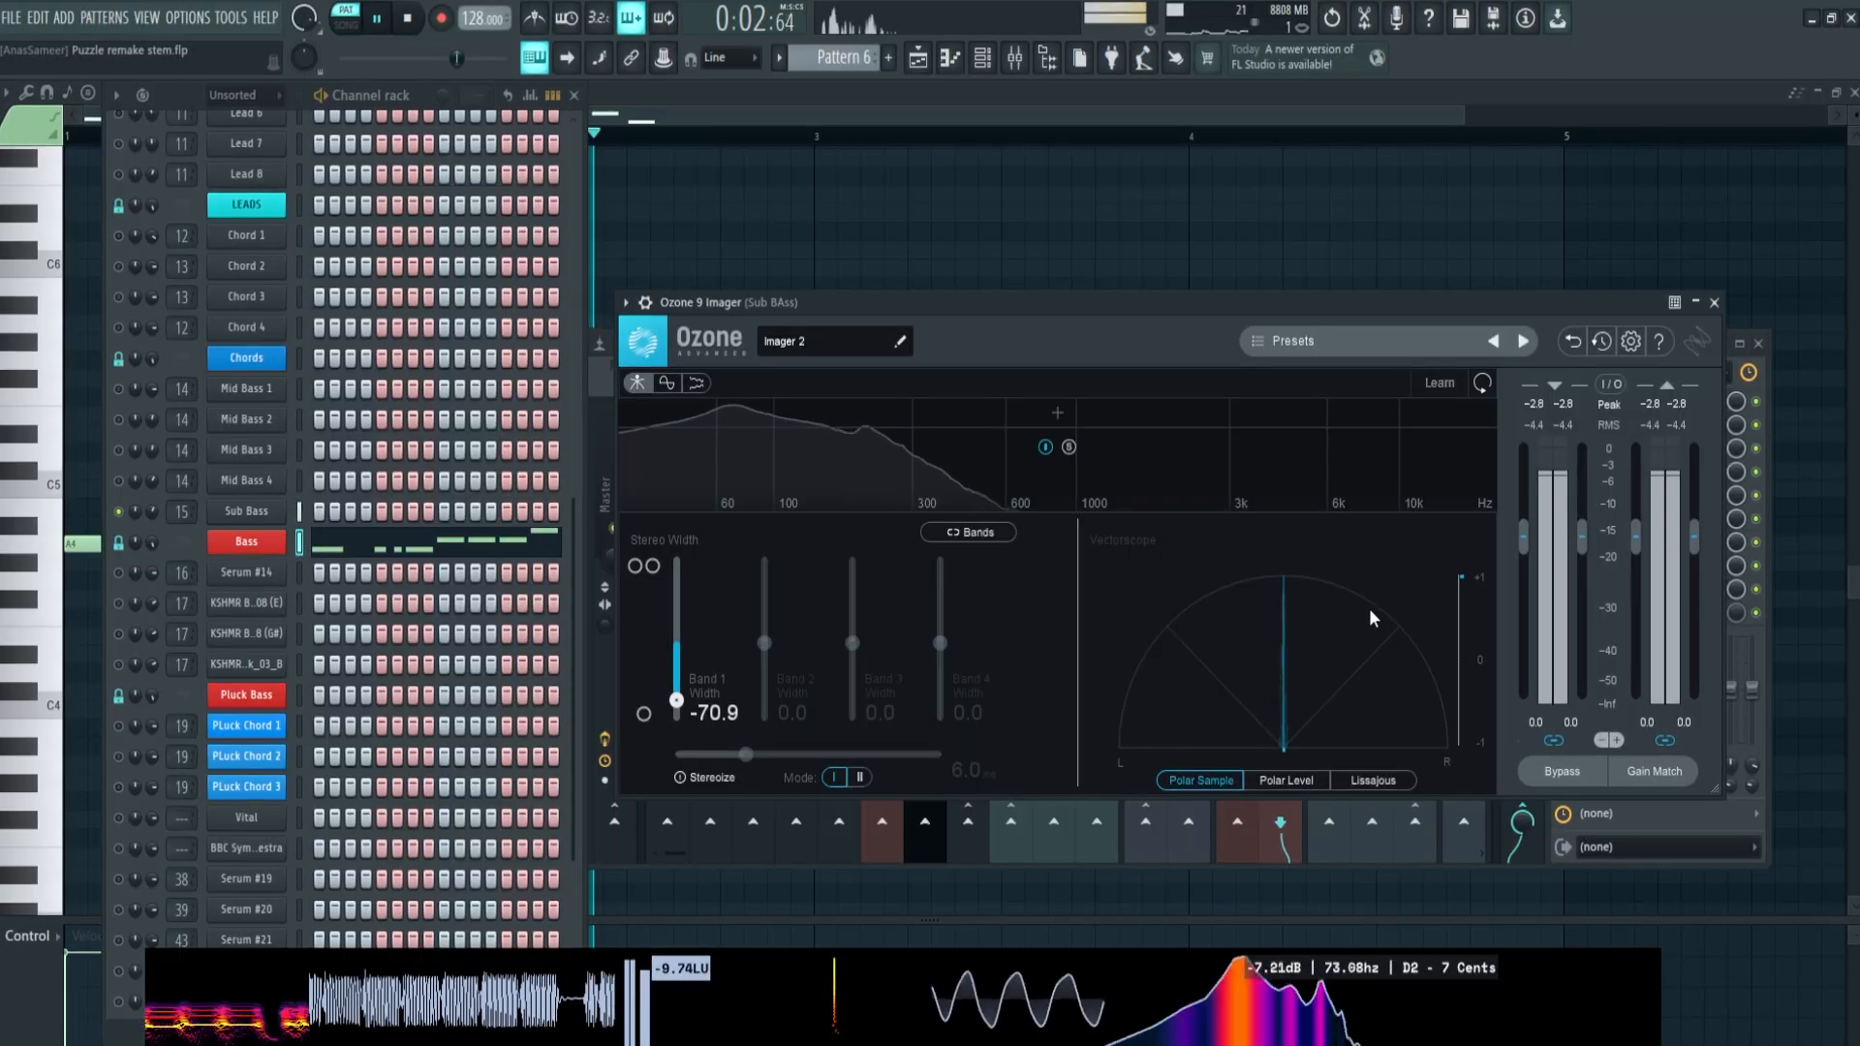
Solo the Mid Bass 4, 3, 2 and 1 channels in turn and examine their stereo width in Ozone 9 Imager
left_click(1739, 397)
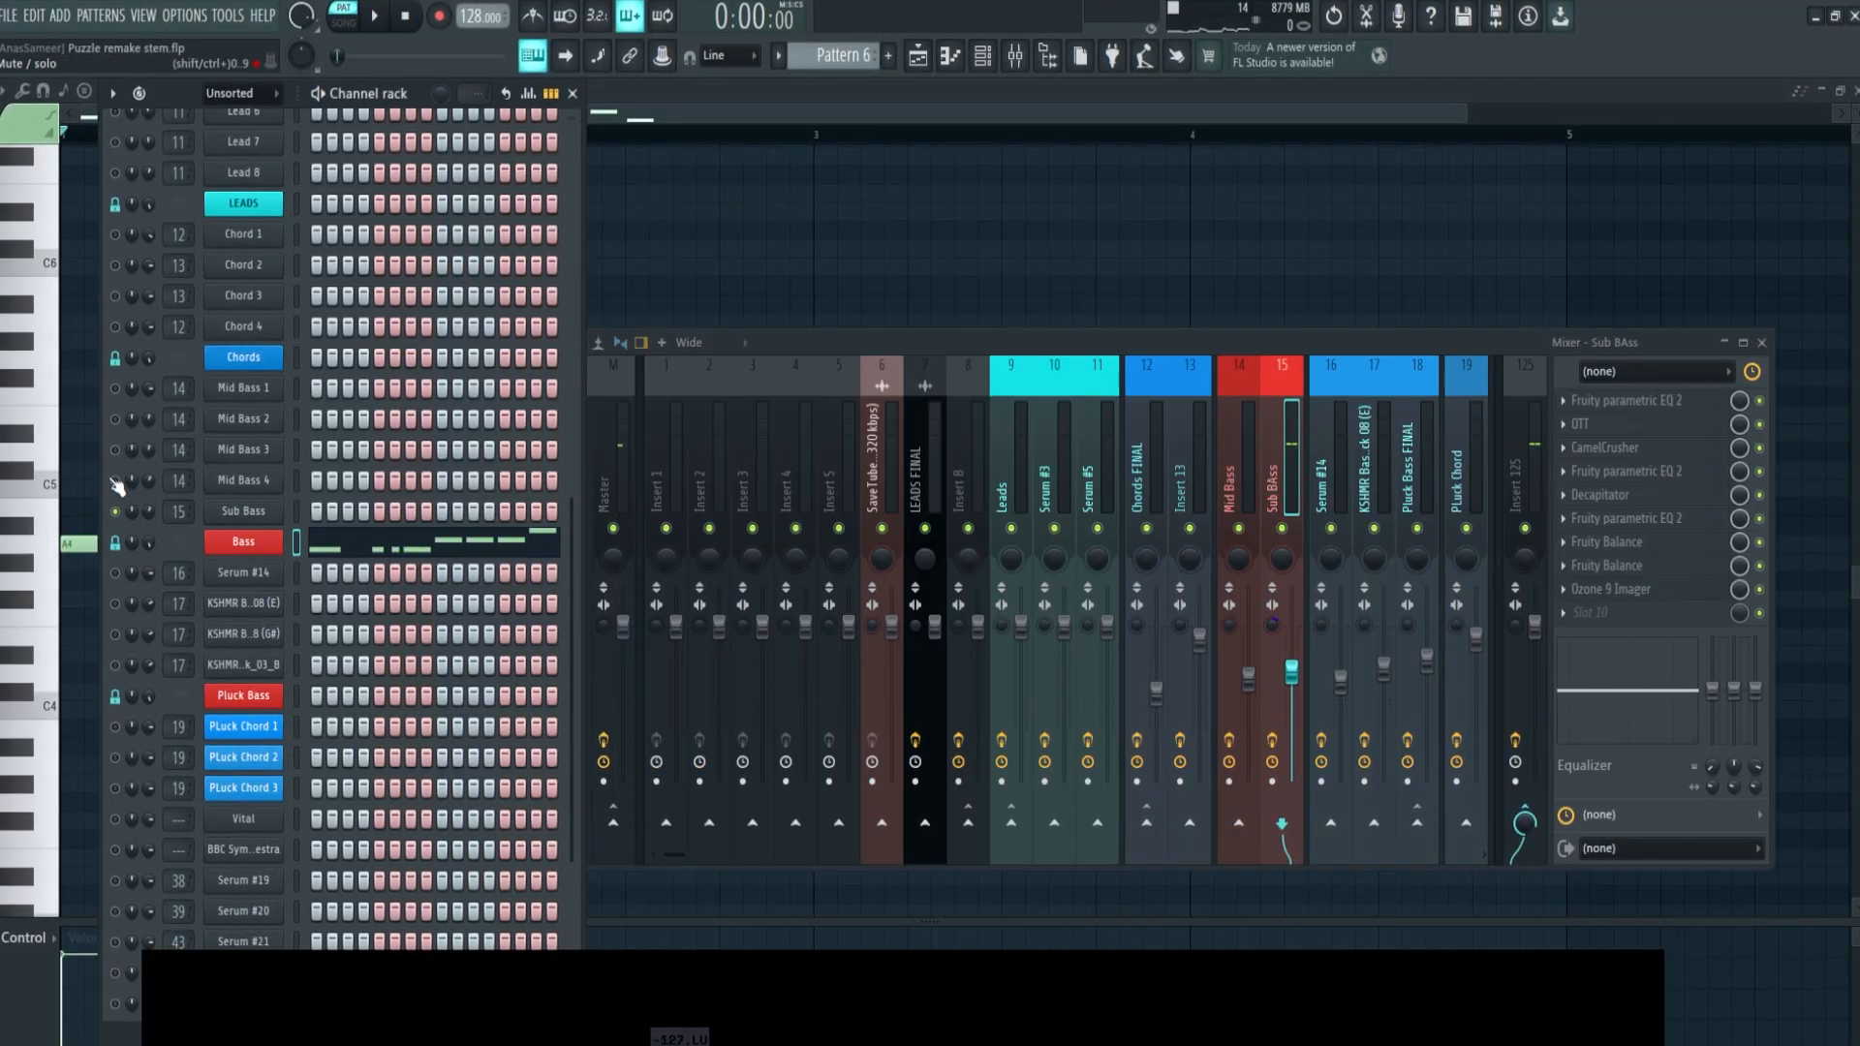
left_click(112, 481)
key("space")
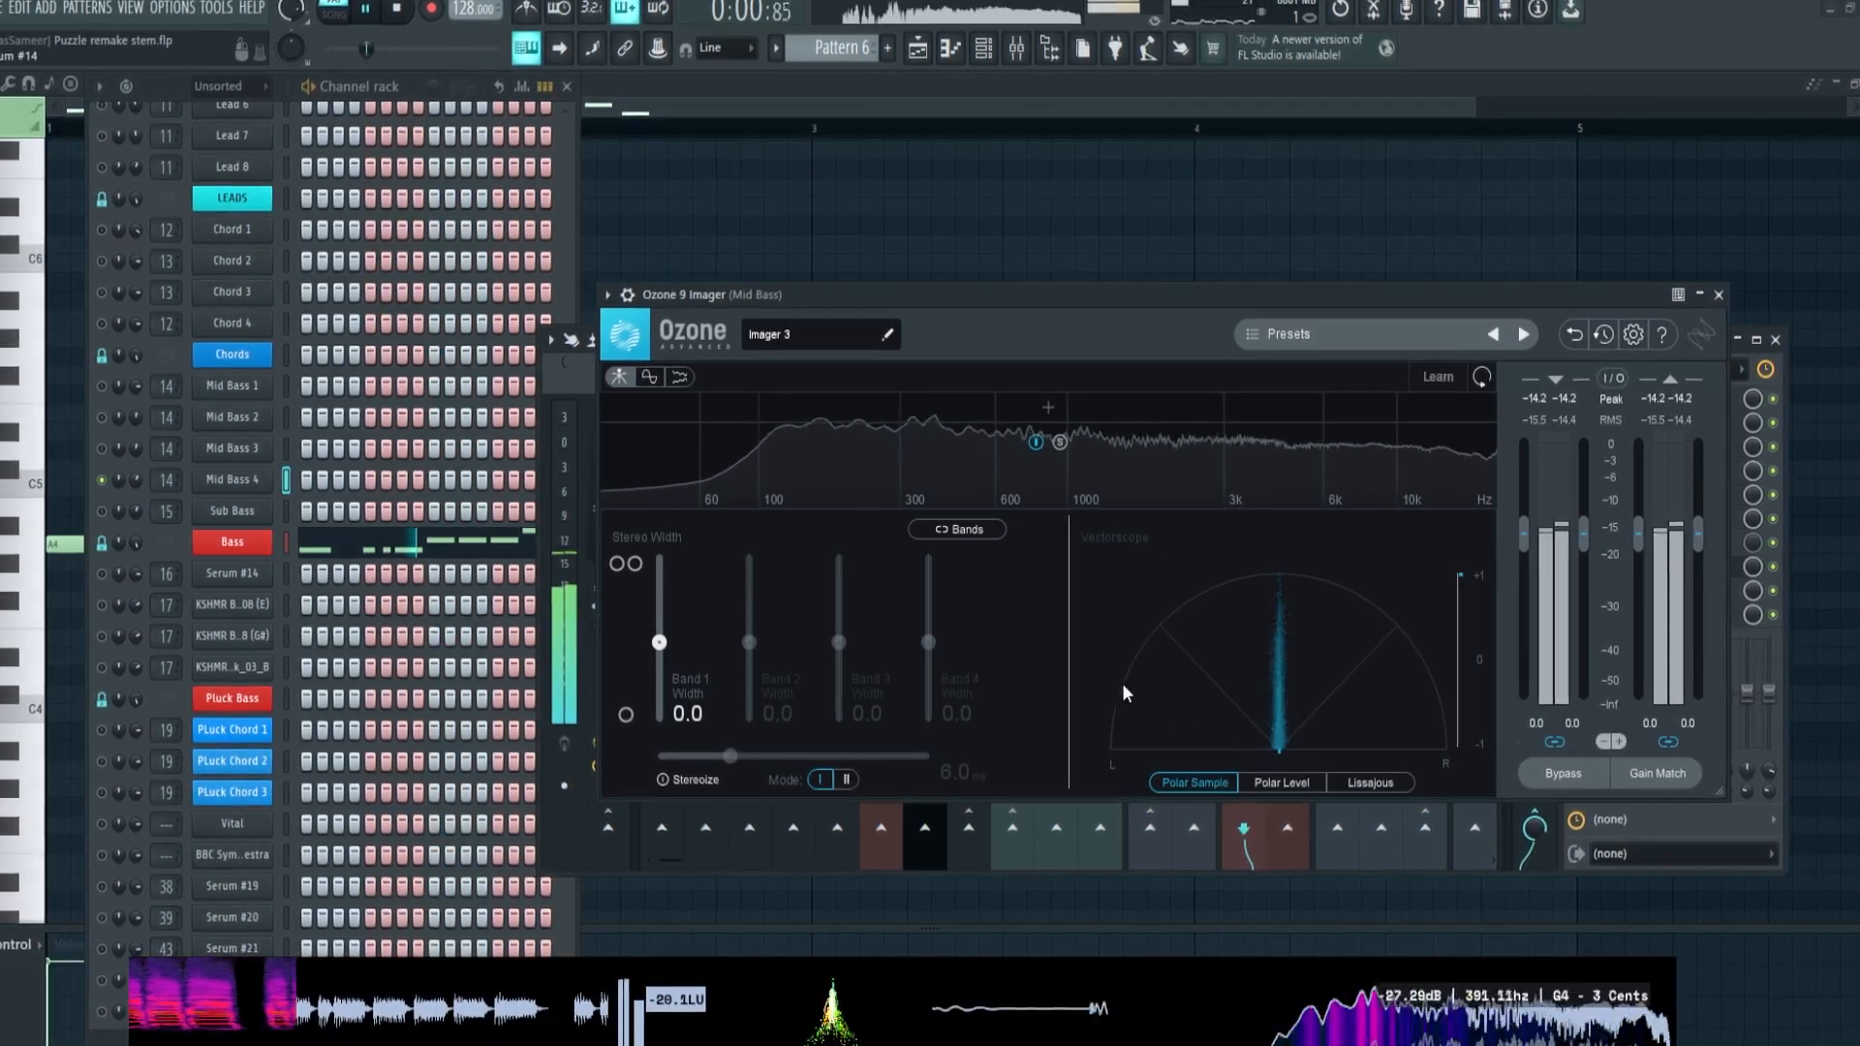
left_click(100, 448)
key("space")
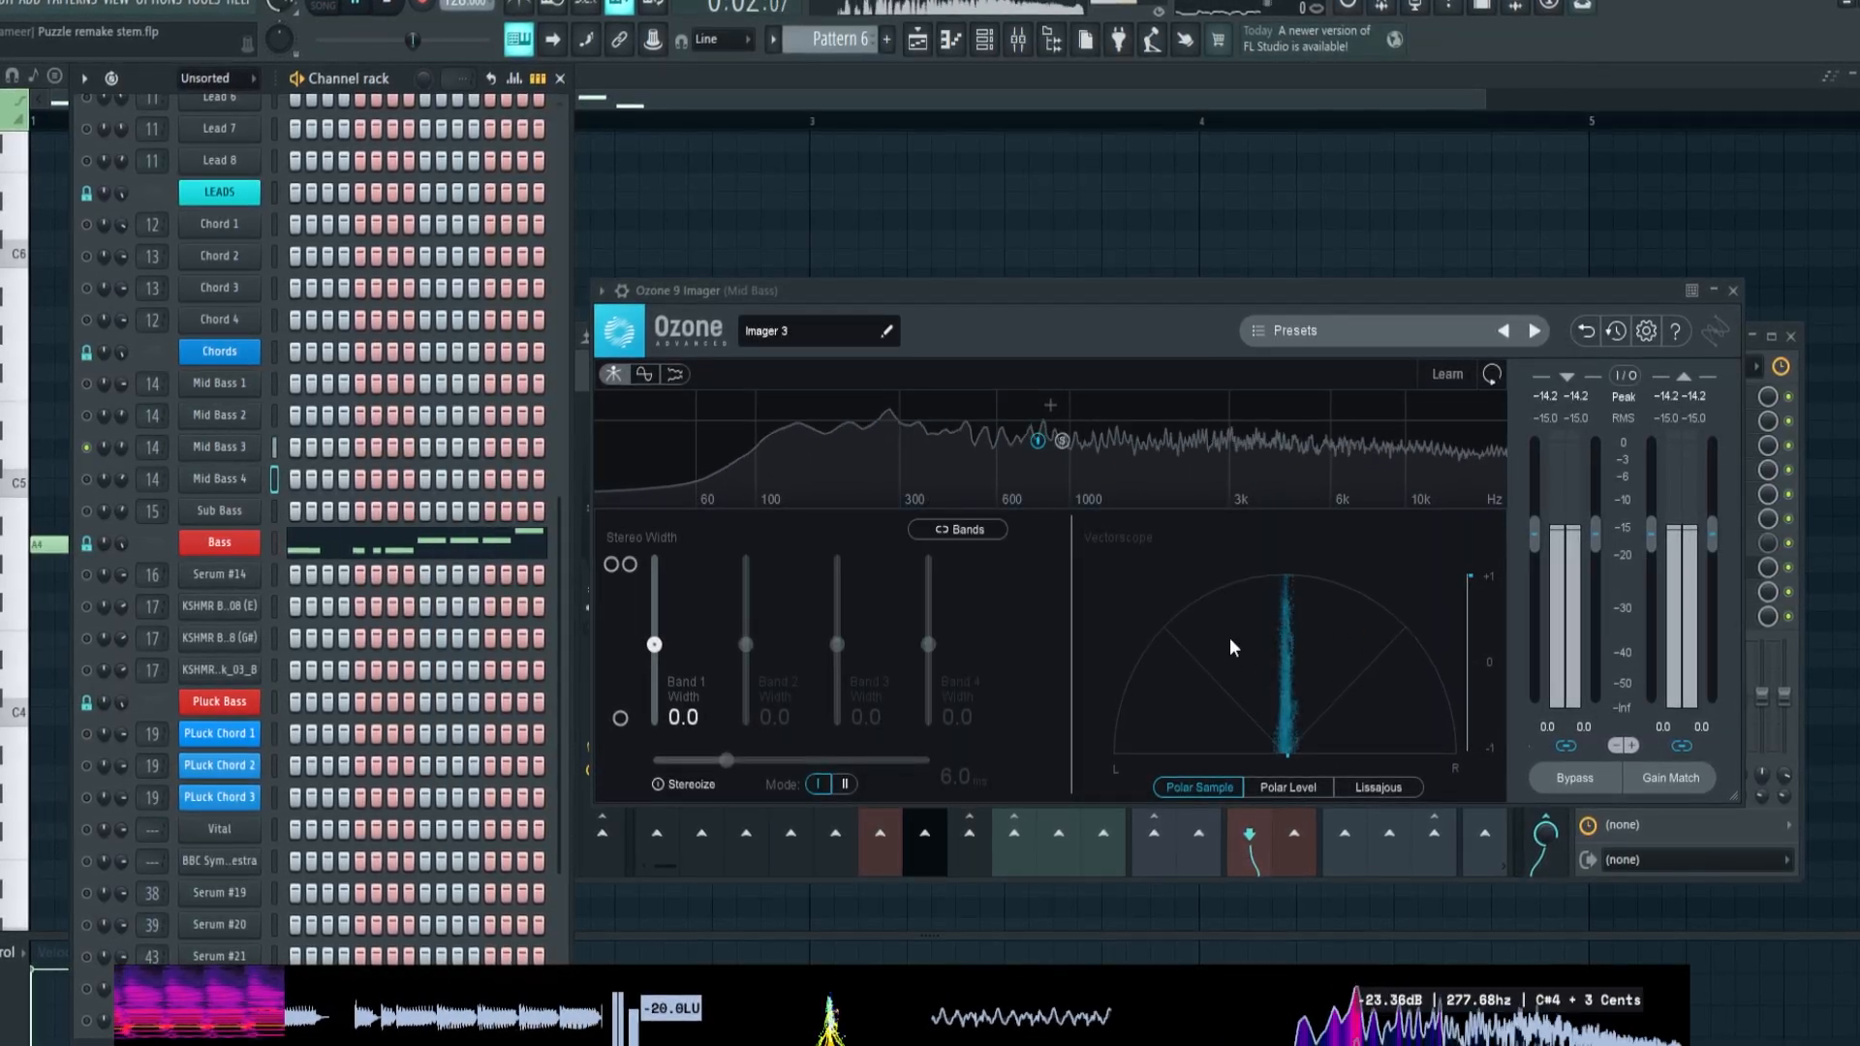
key("Up")
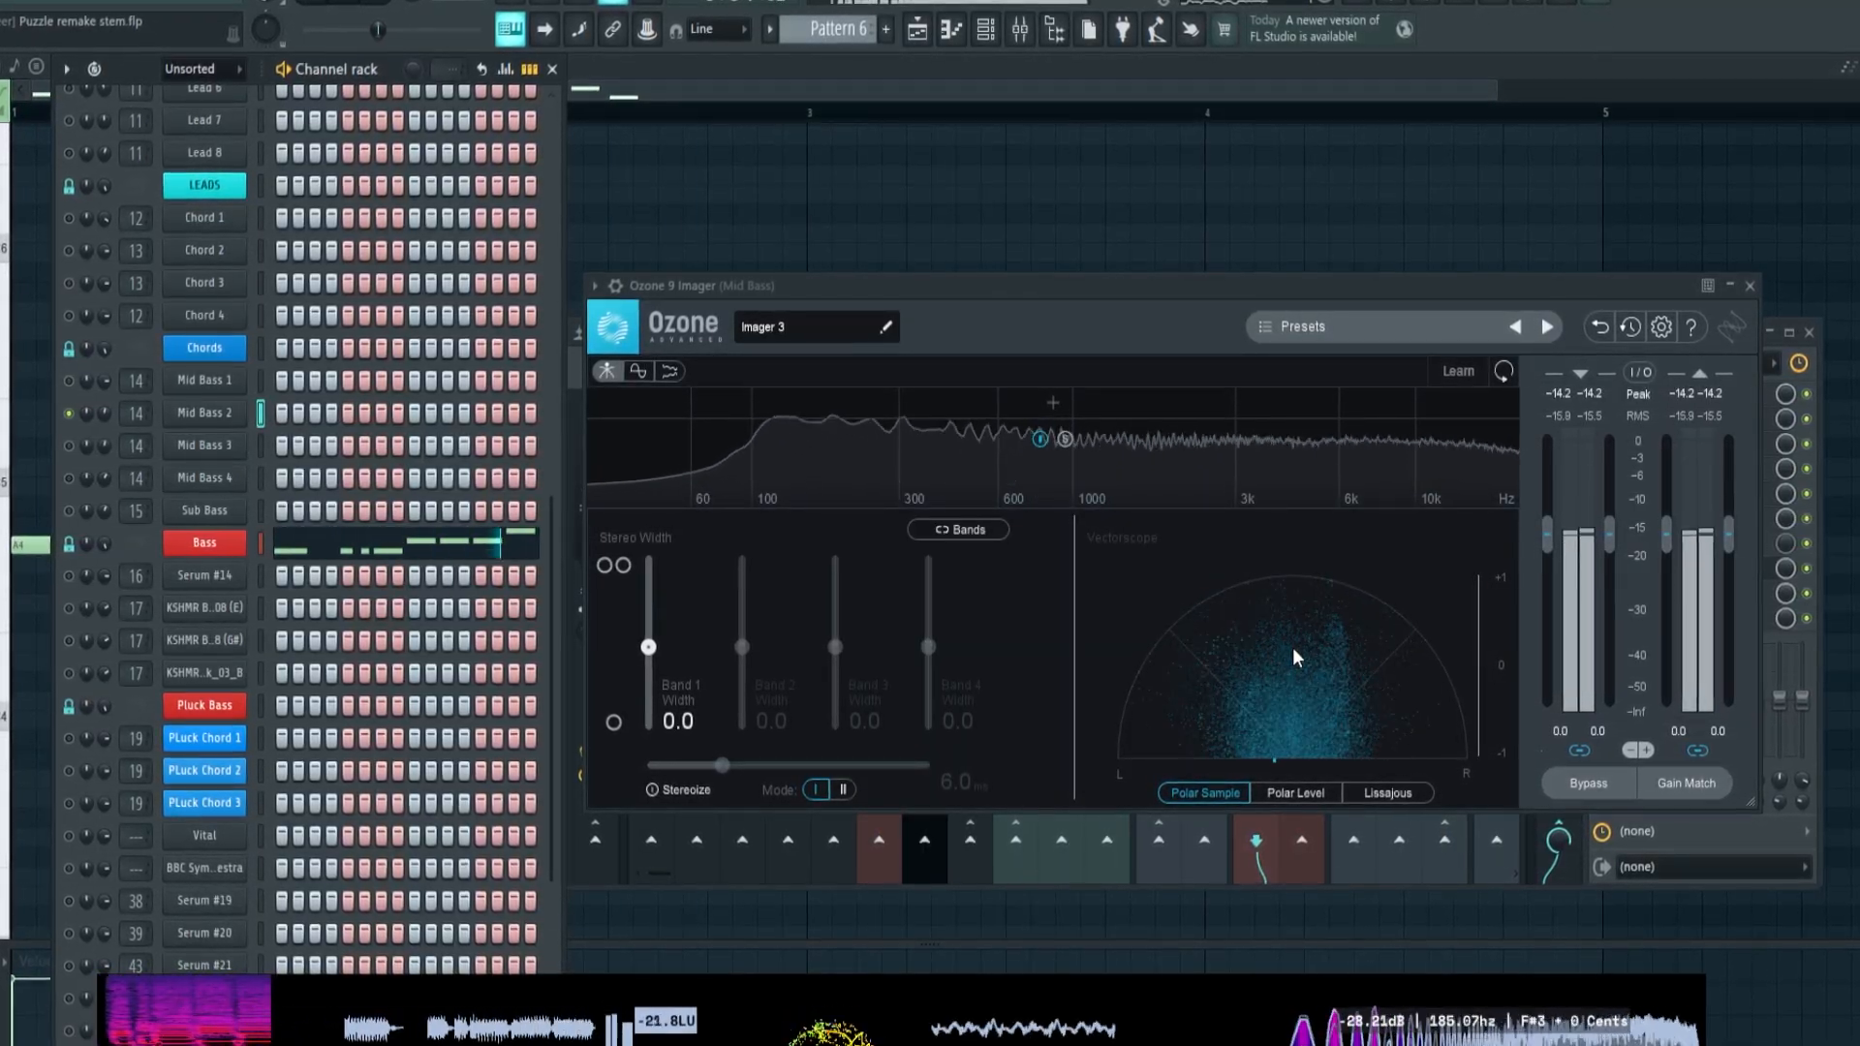
key("space")
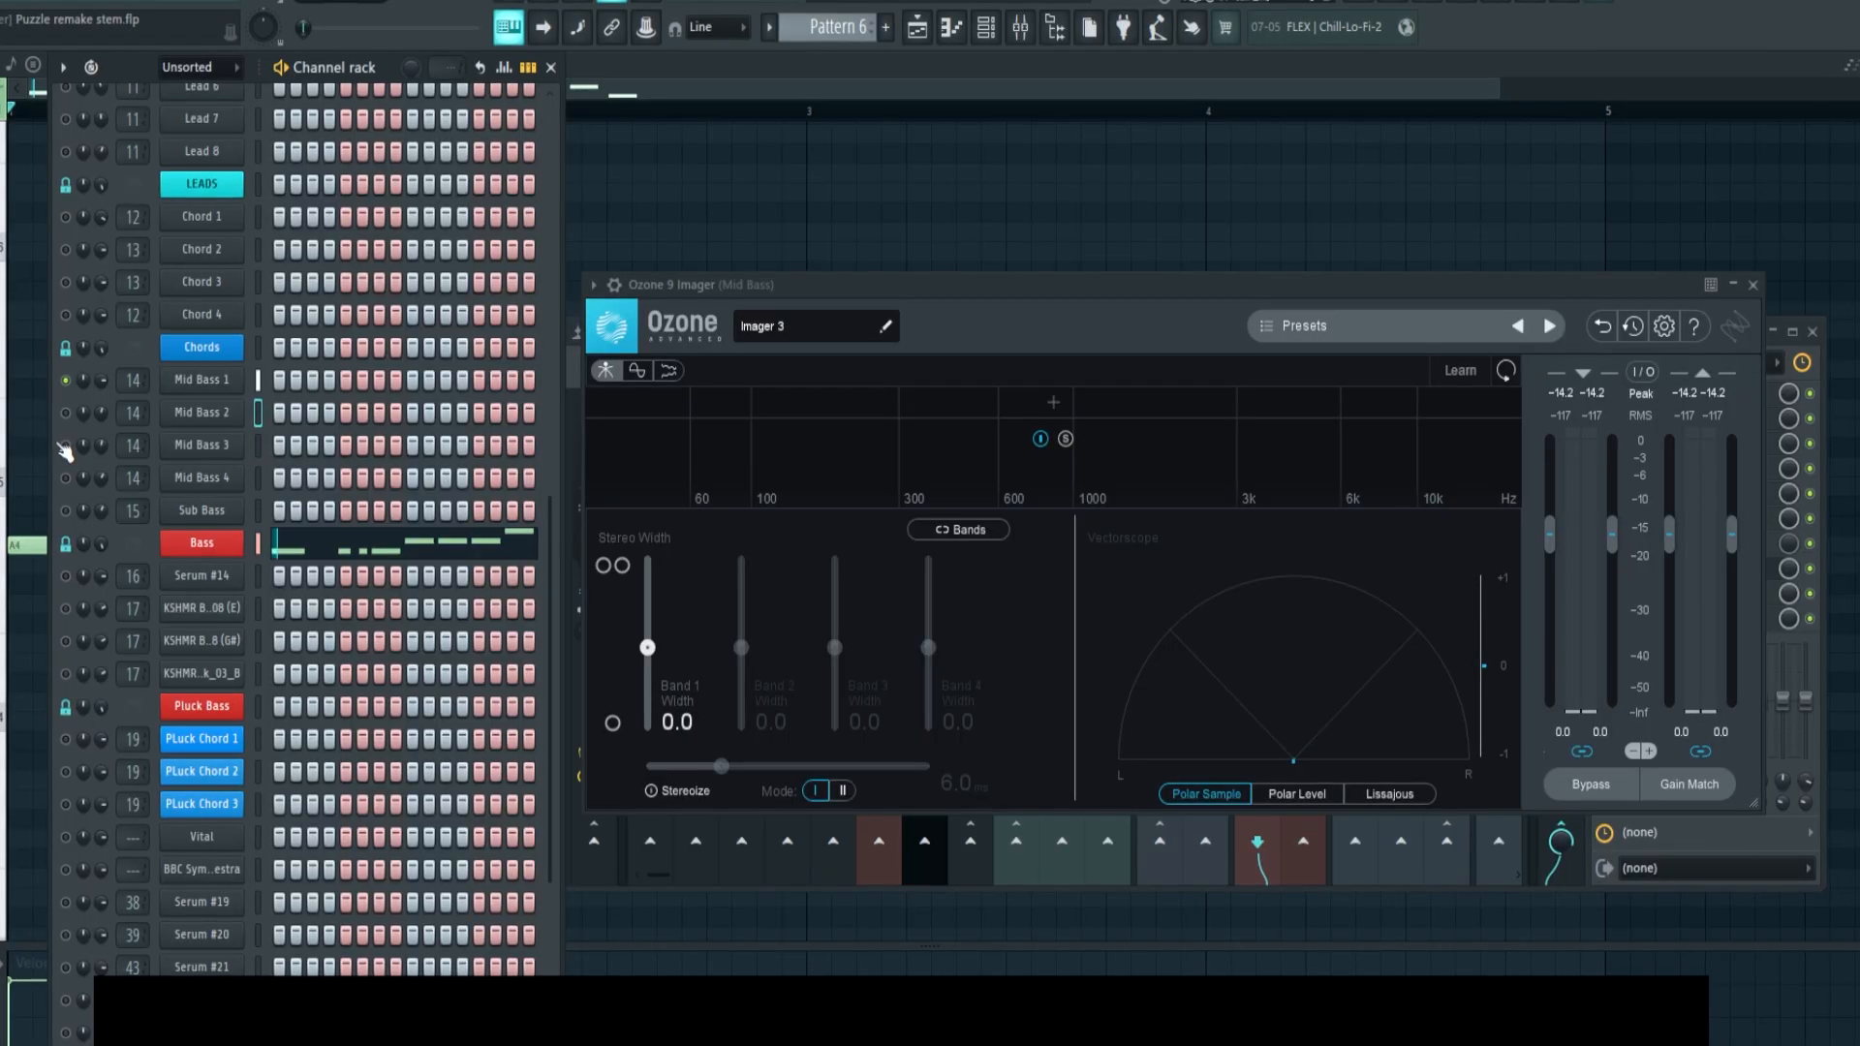
key("space")
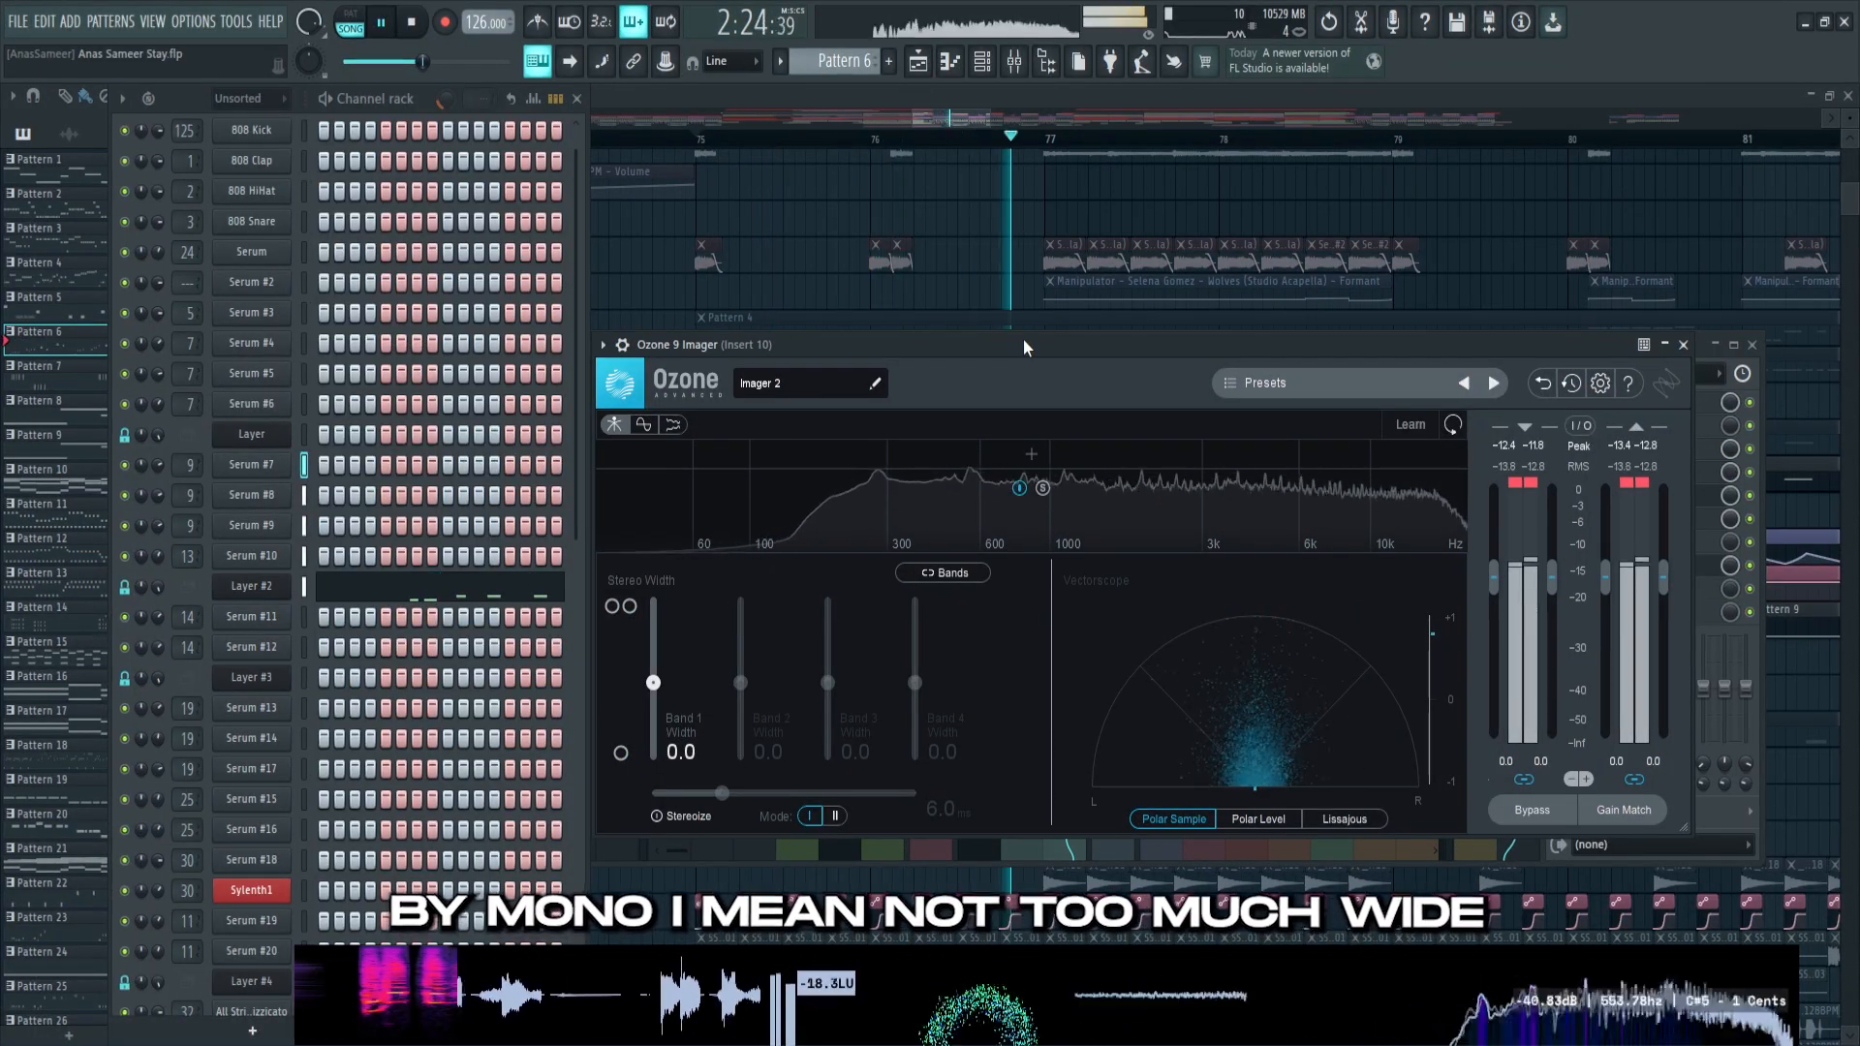
Solo the Serum #7 and Serum #8 channels in turn and examine their stereo width in Ozone 9 Imager on Insert 10
key("space")
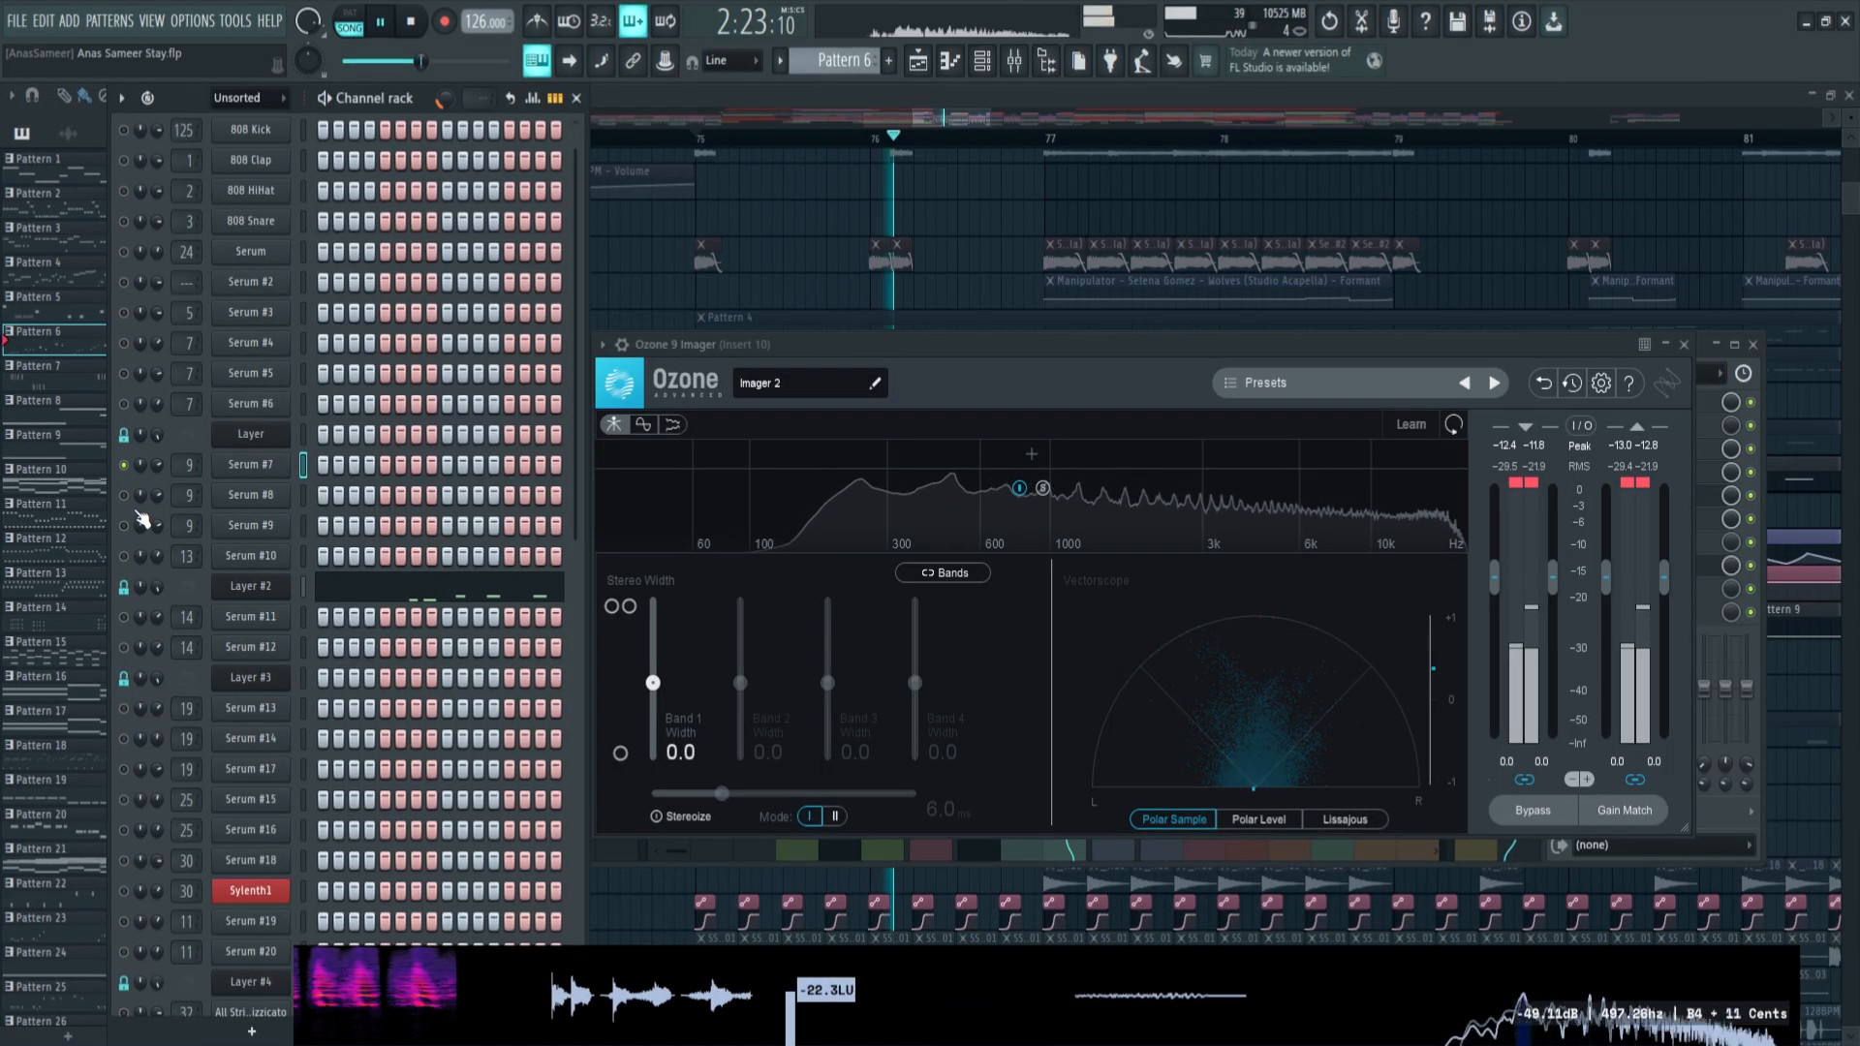
key("space")
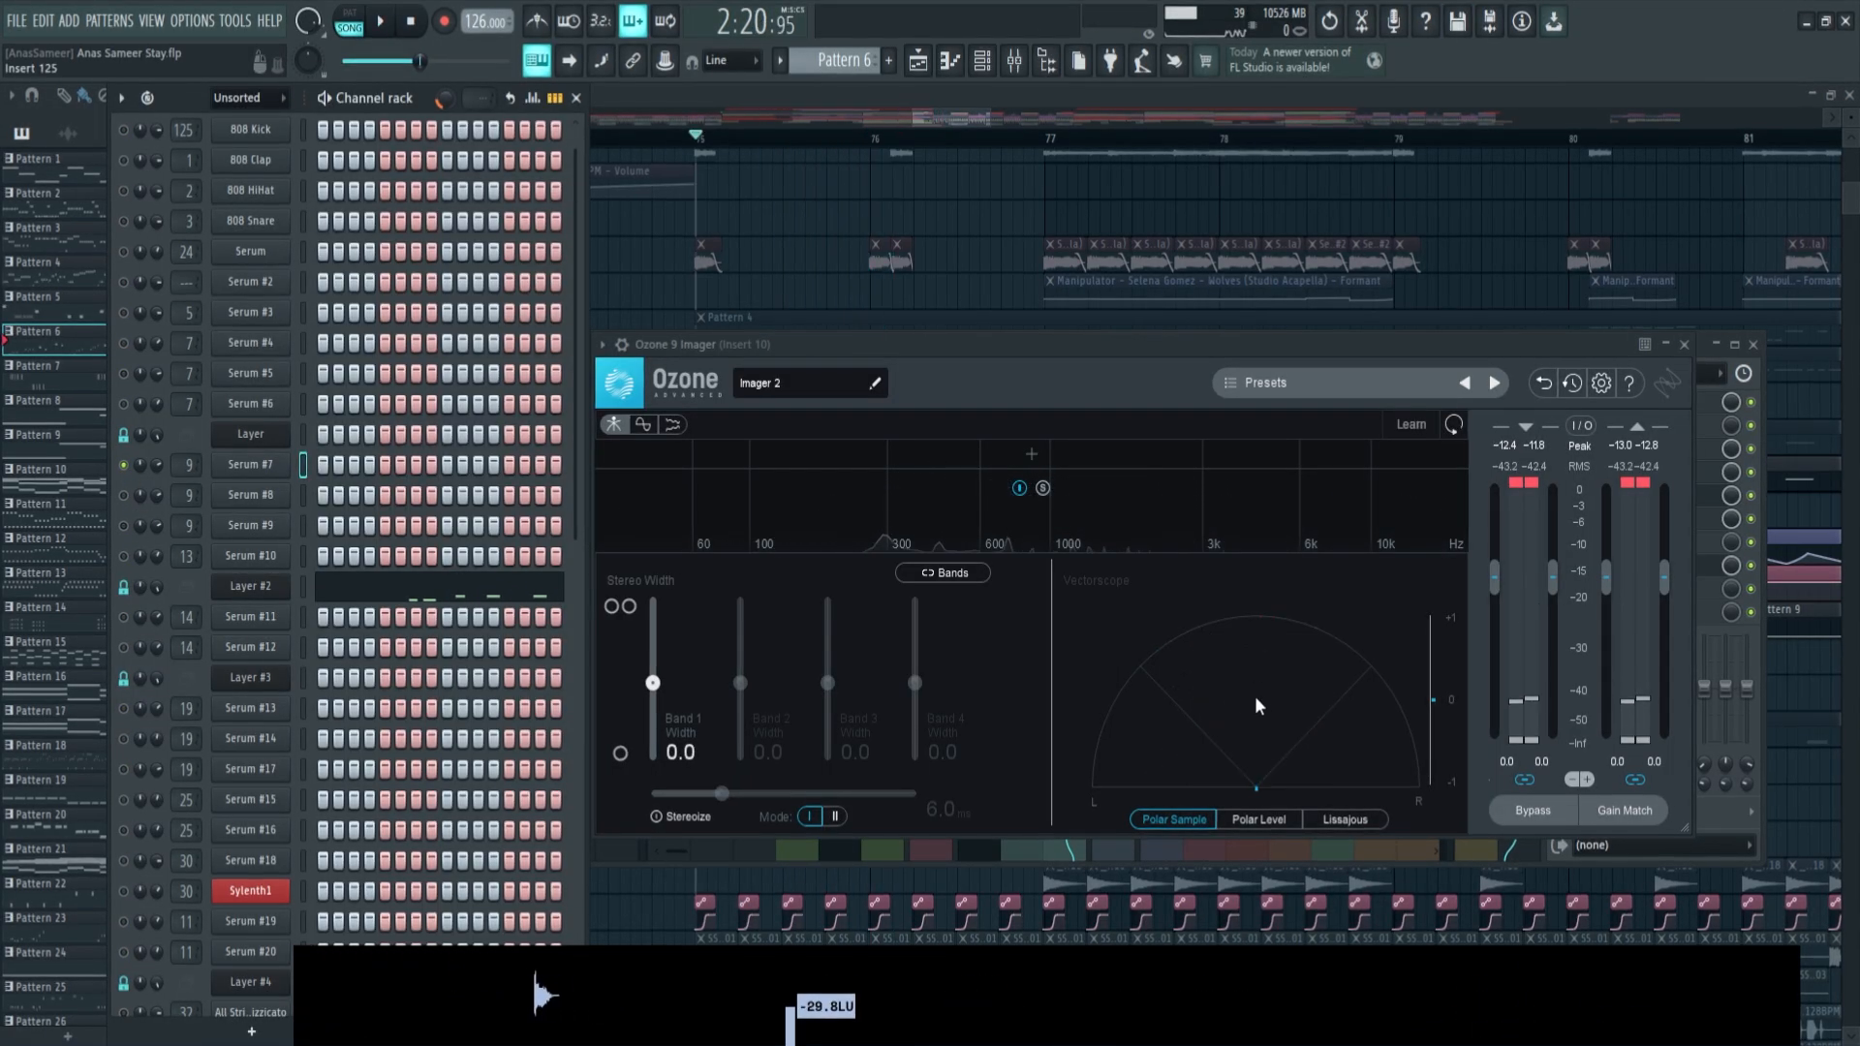
key("space")
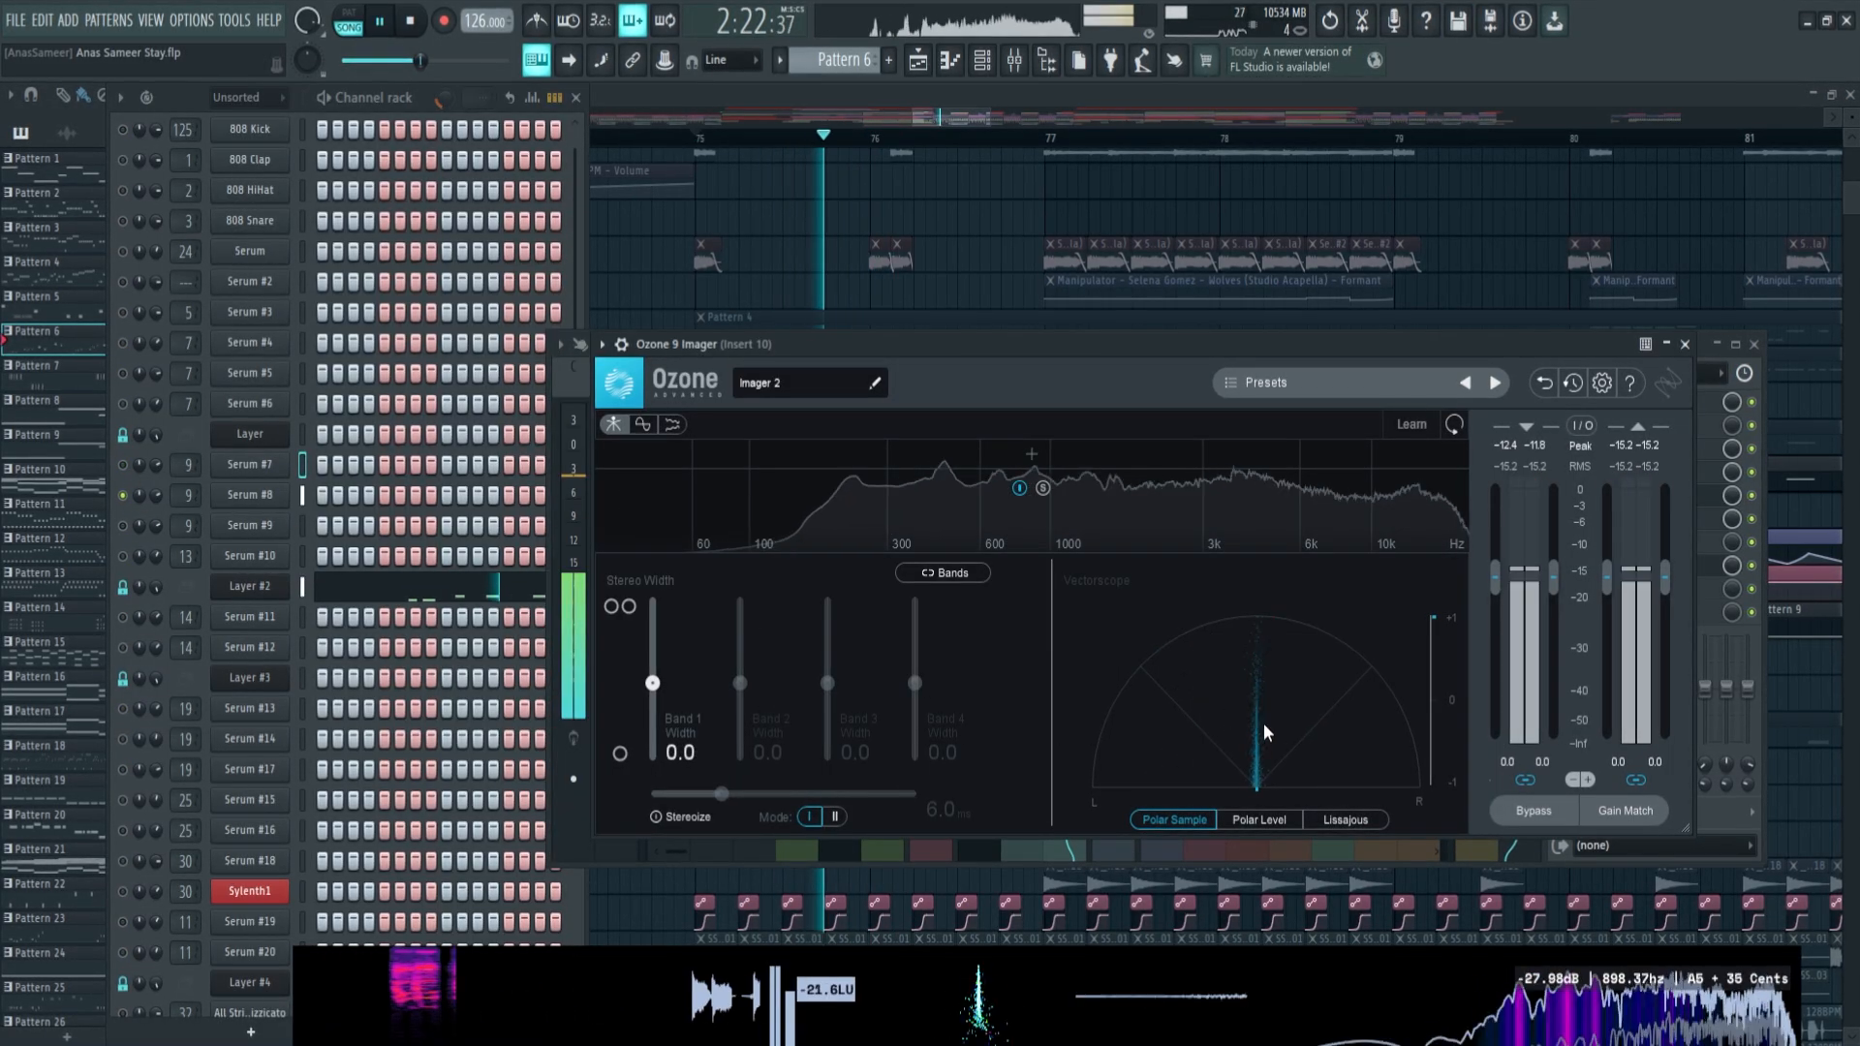
Solo the Serum #9 channel and examine its stereo width in Ozone 9 Imager during playback
key("space")
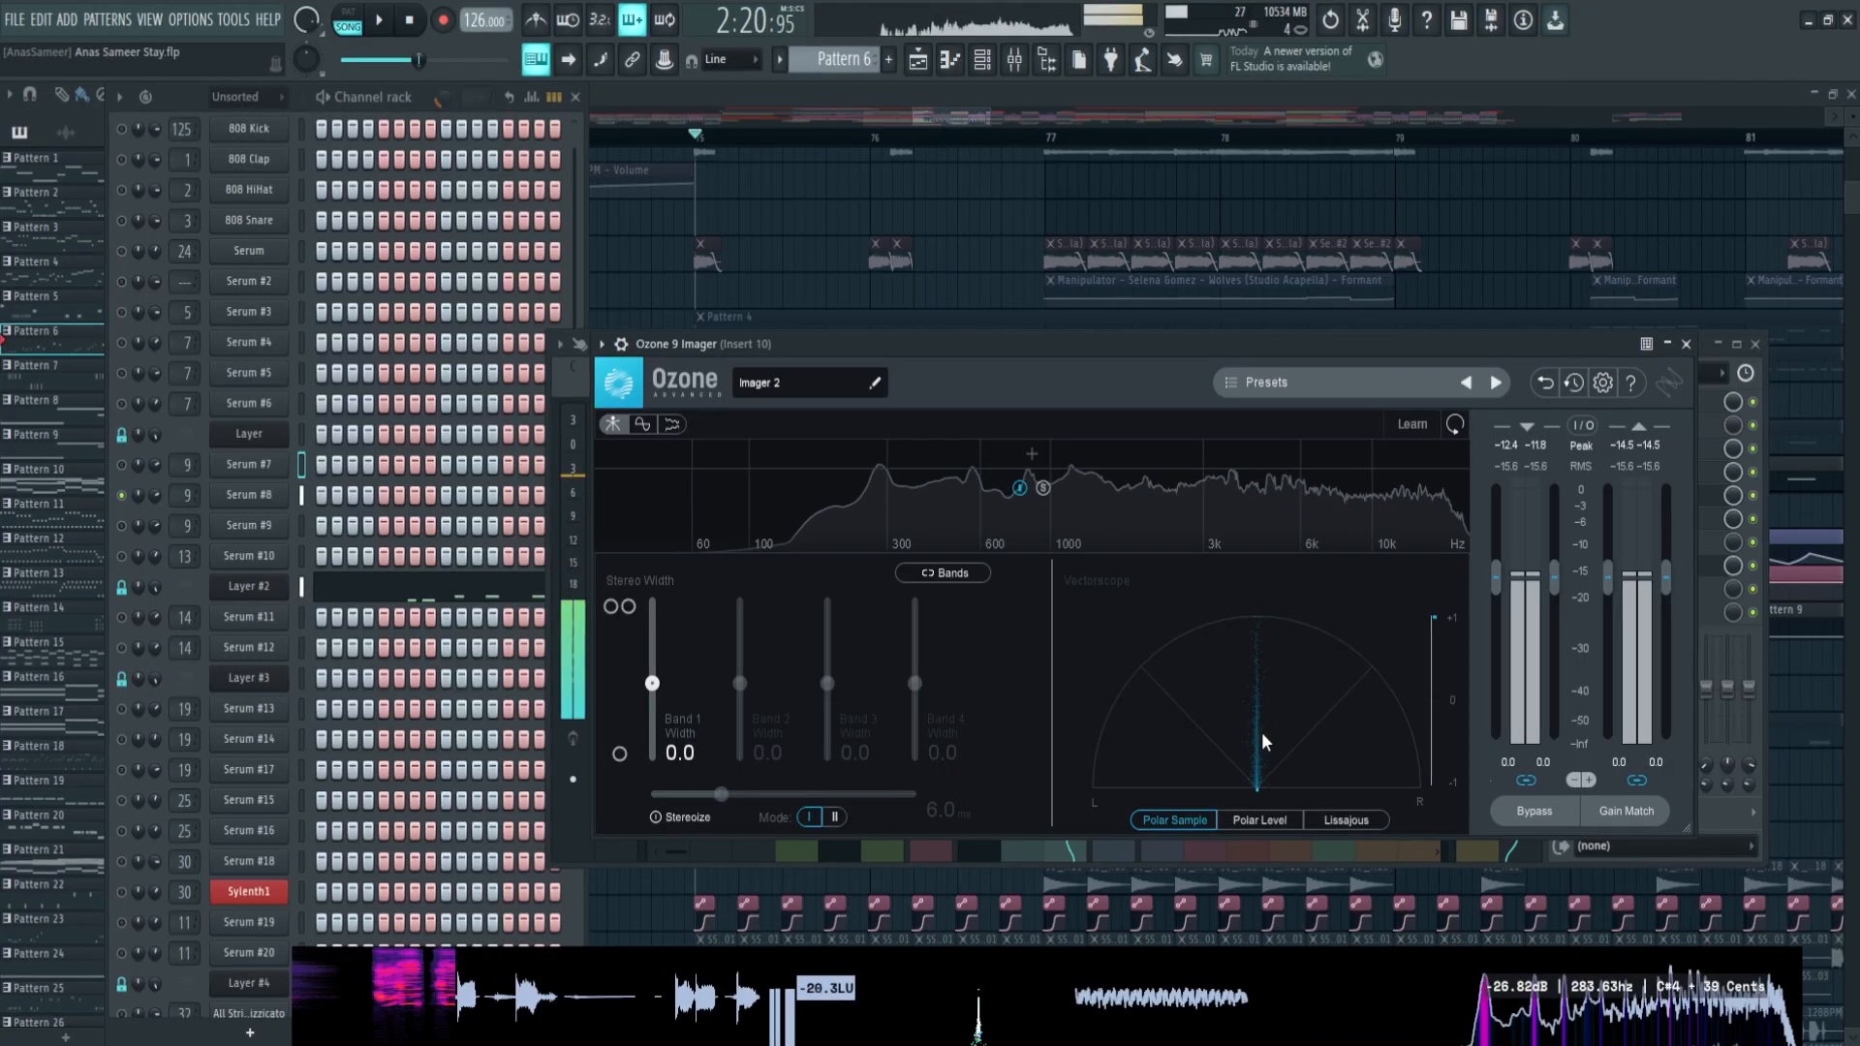
key("space")
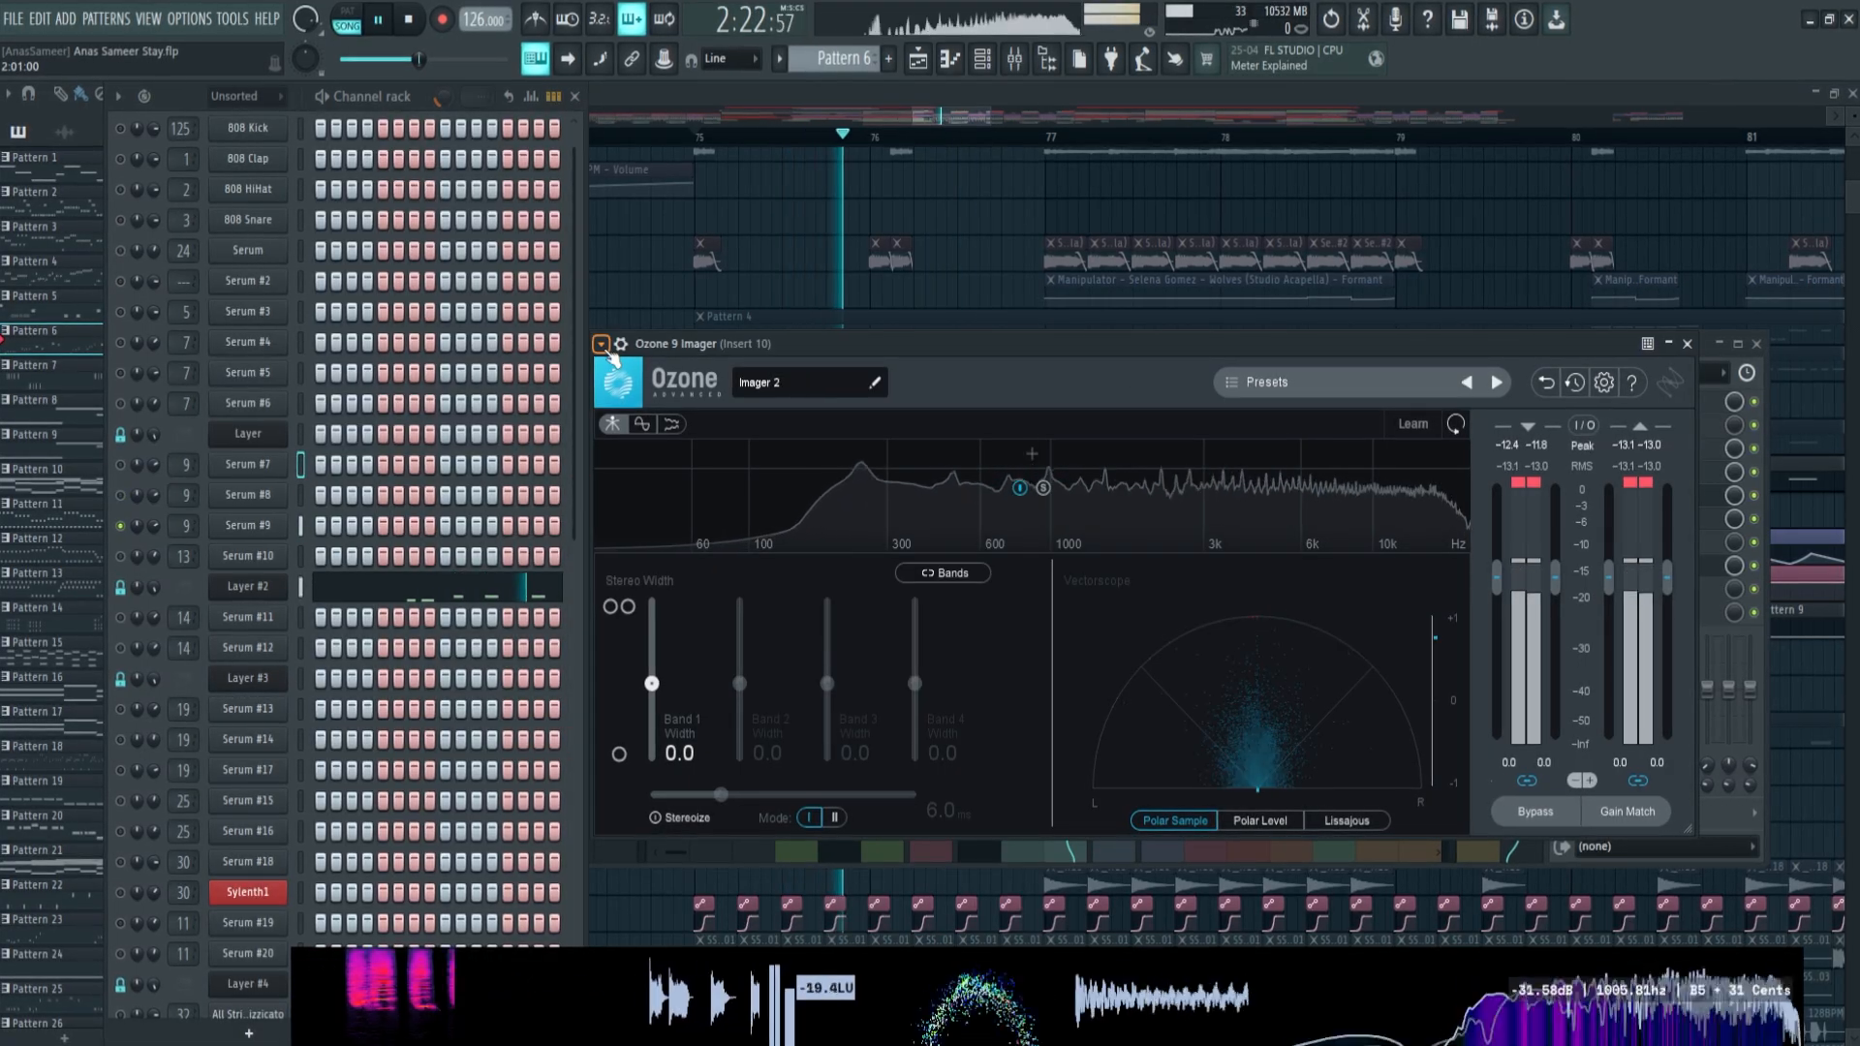
key("space")
Detach the Ozone 9 Imager window and reposition it over the mixer
left_click(601, 345)
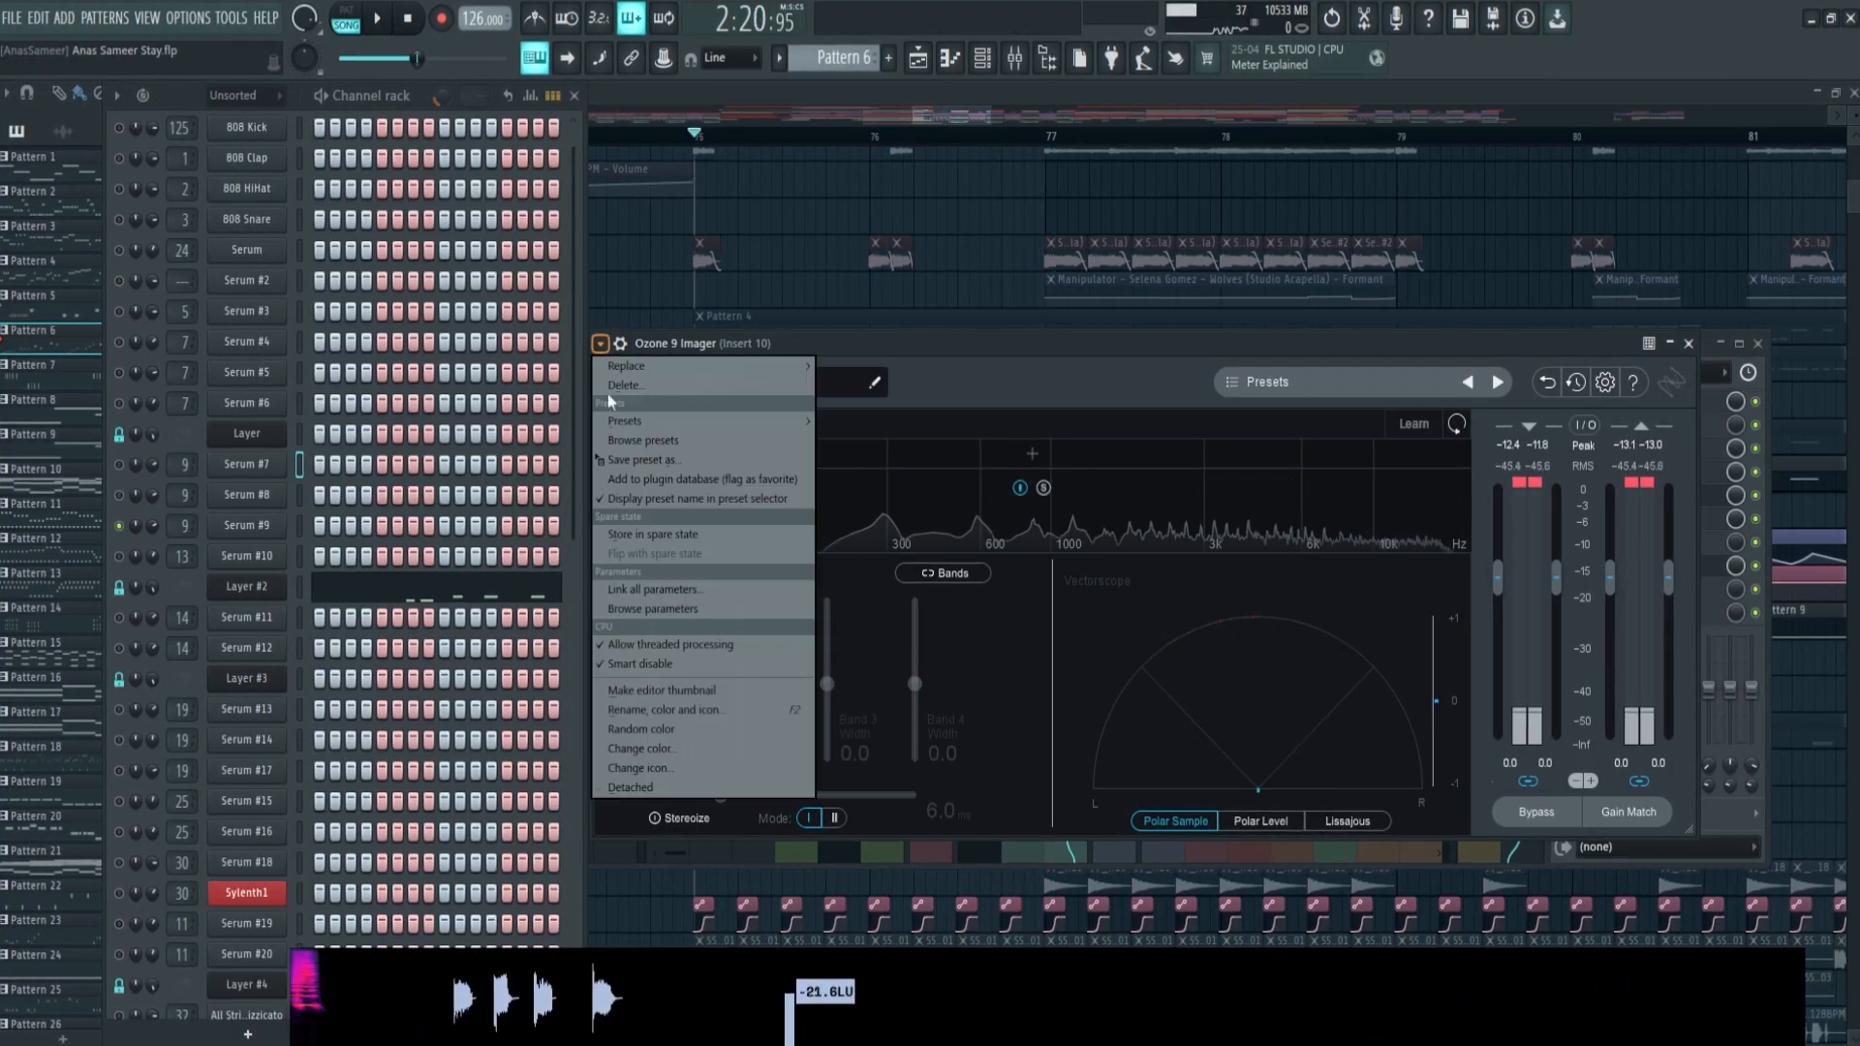
left_click(631, 787)
left_click_drag(1014, 412, 1010, 385)
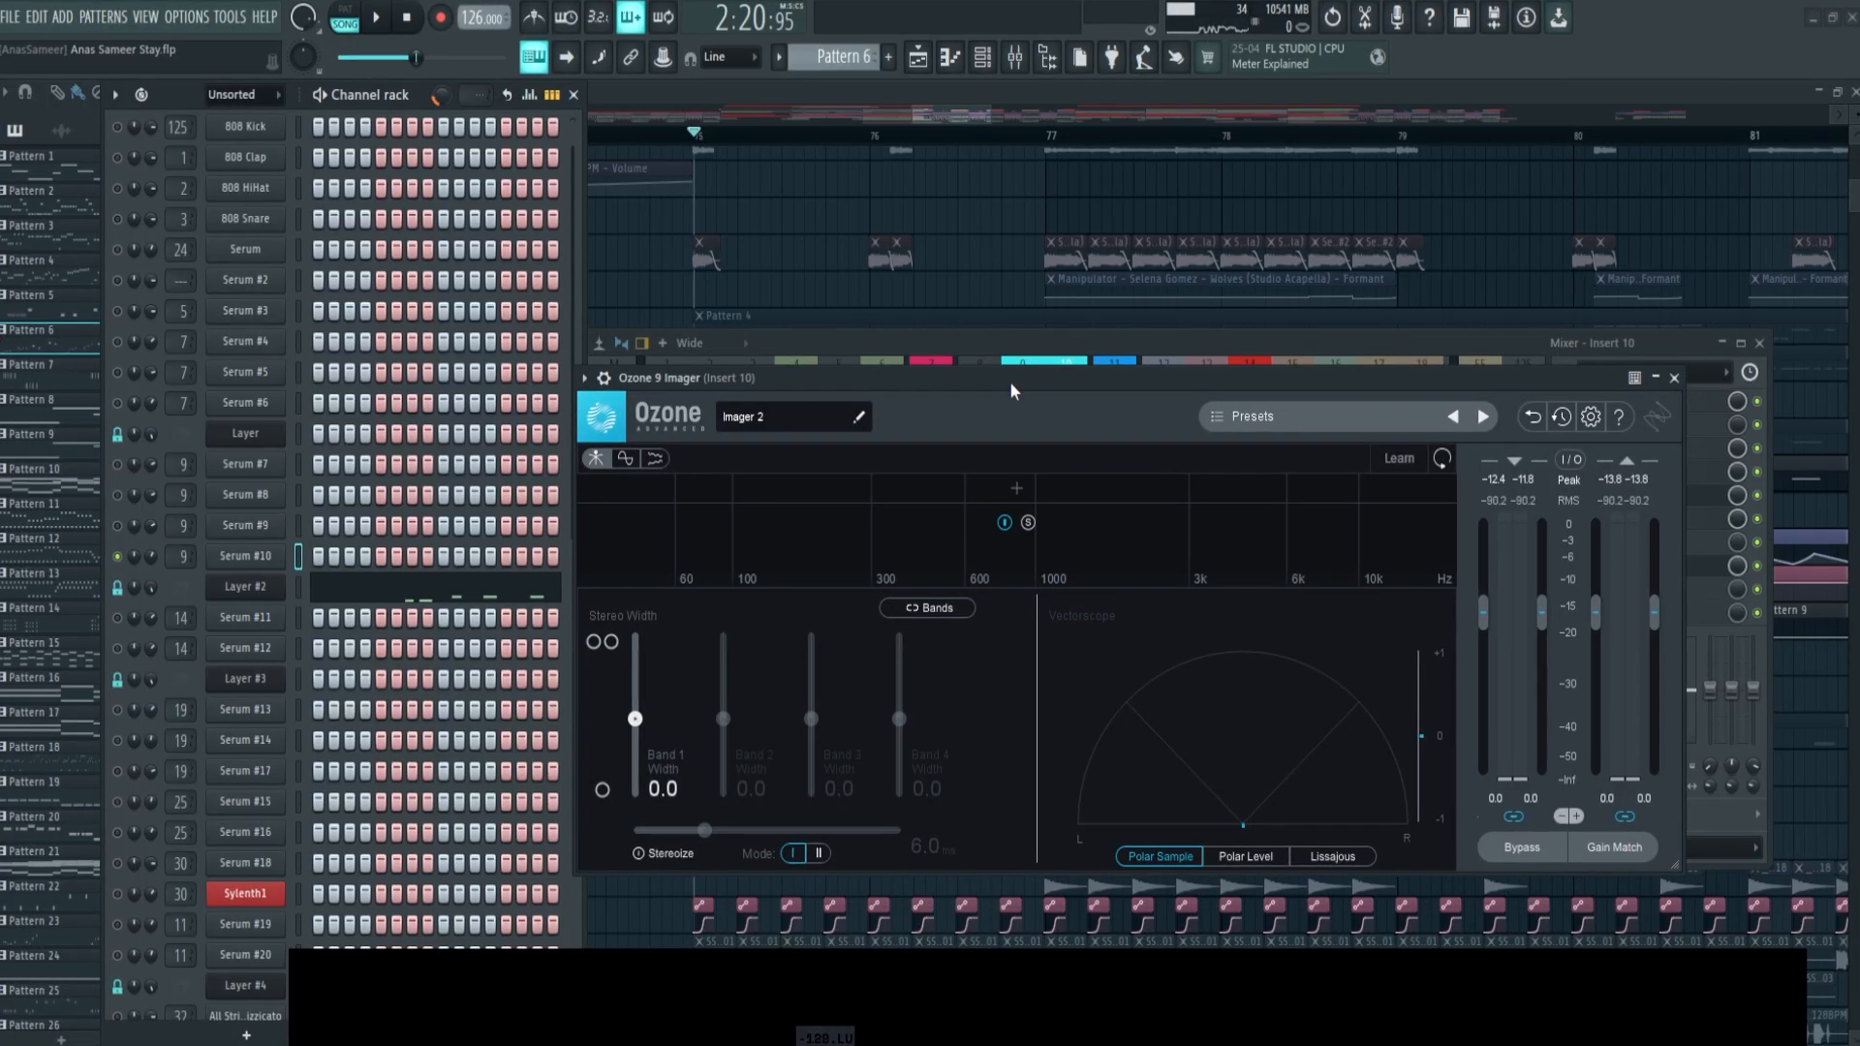
Play Serum #10 on its own and with all the other channels active, examining the stereo width in Ozone 9 Imager
key("space")
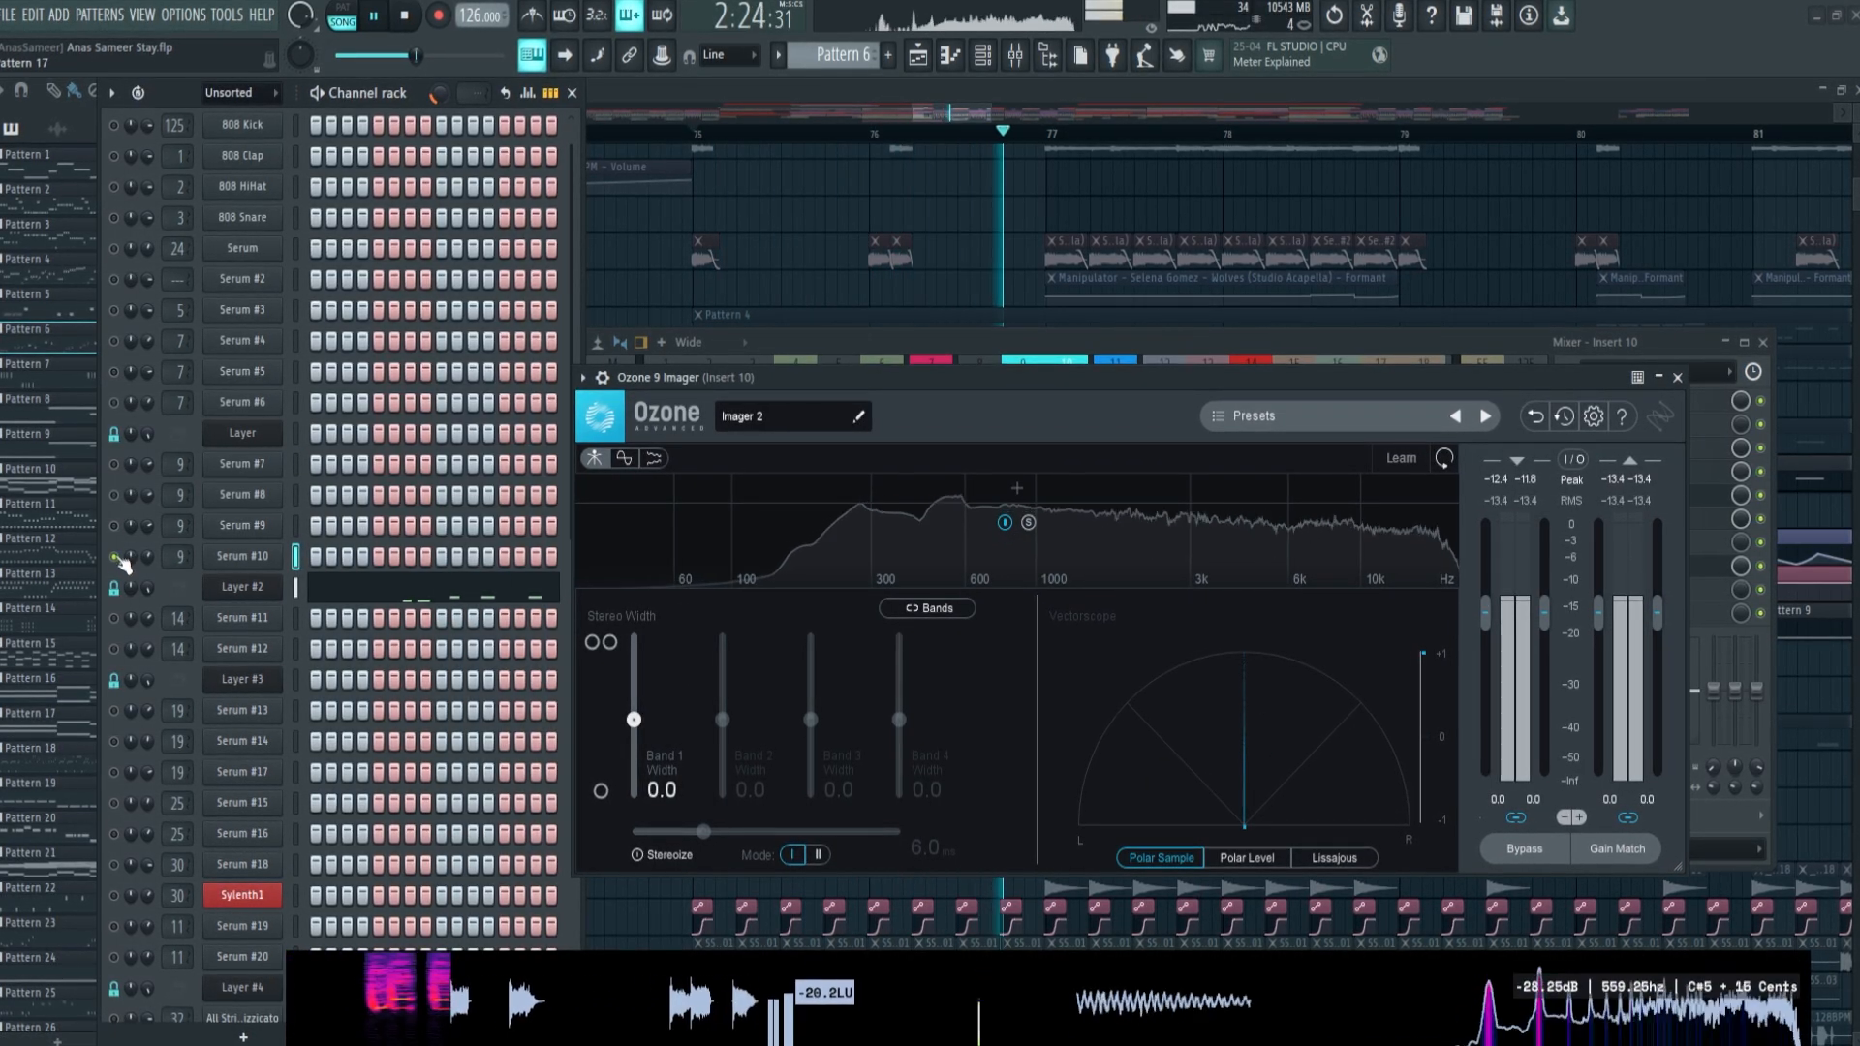
key("space")
key("space")
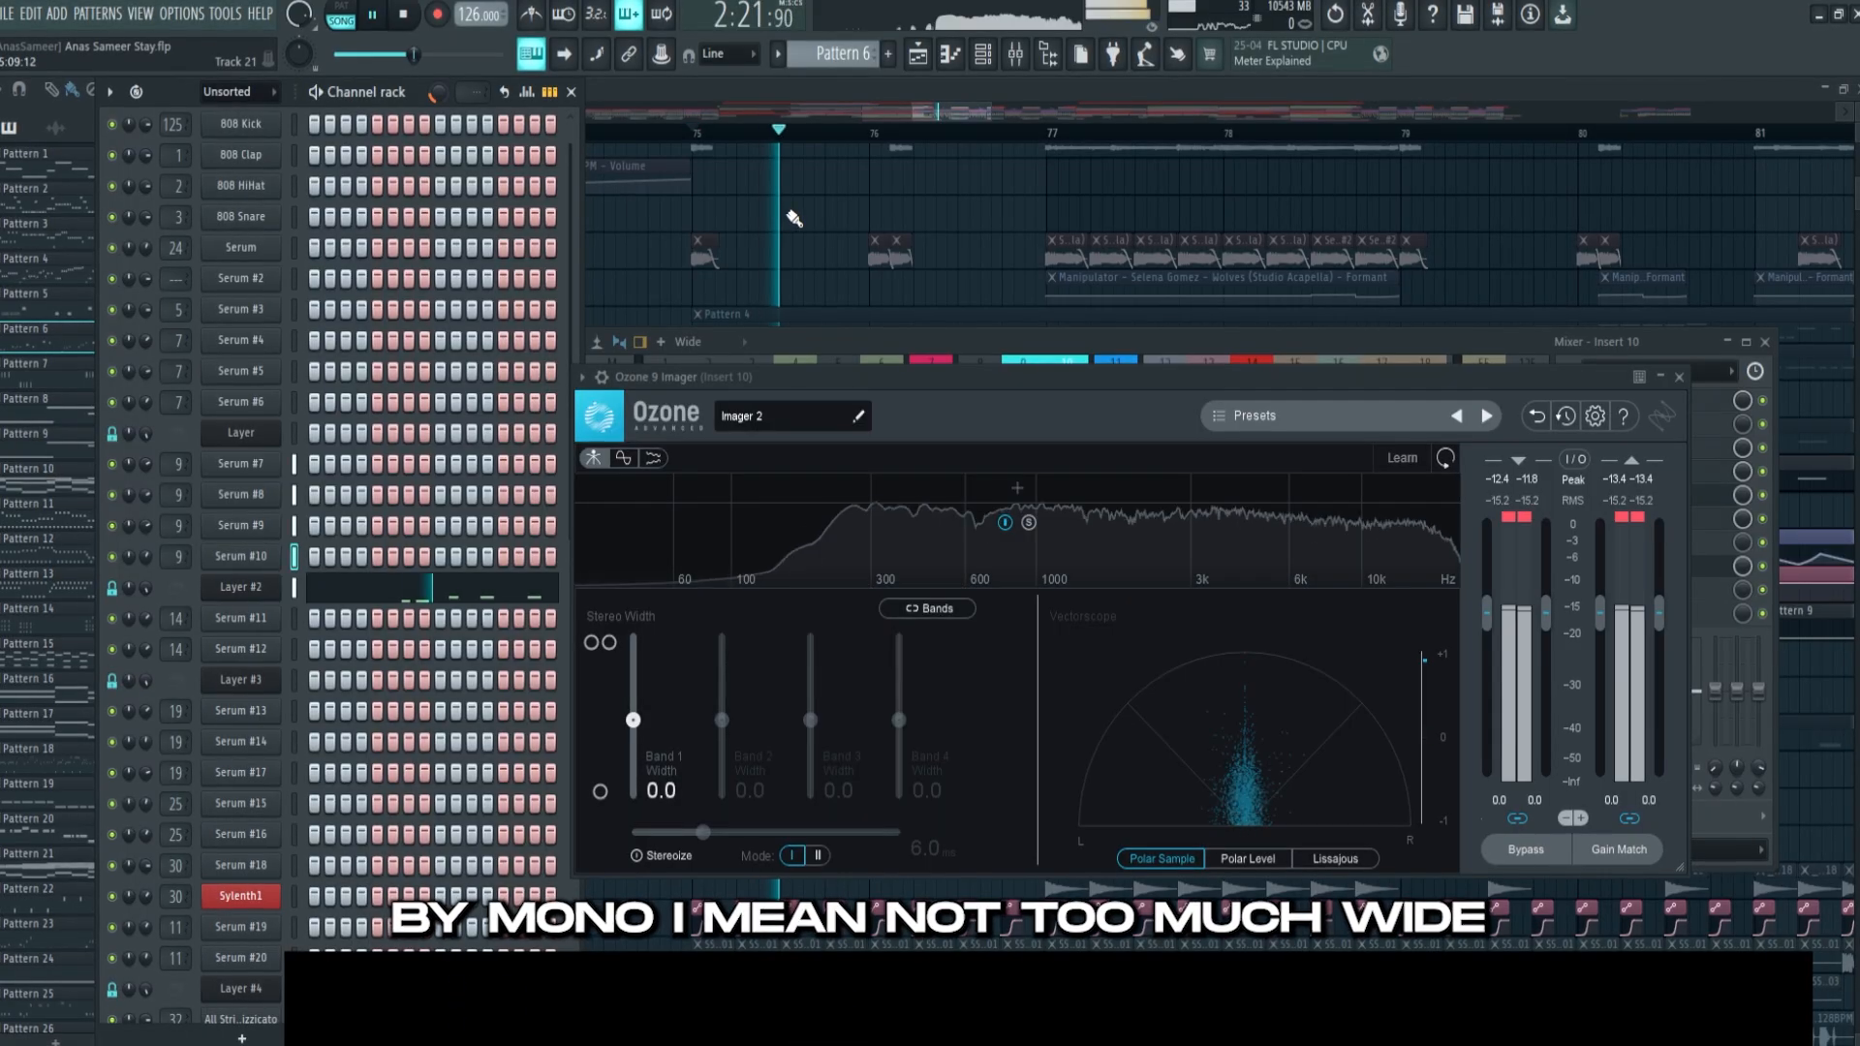
Play the full drop from bar 75 with Track 27 muted
right_click(797, 280)
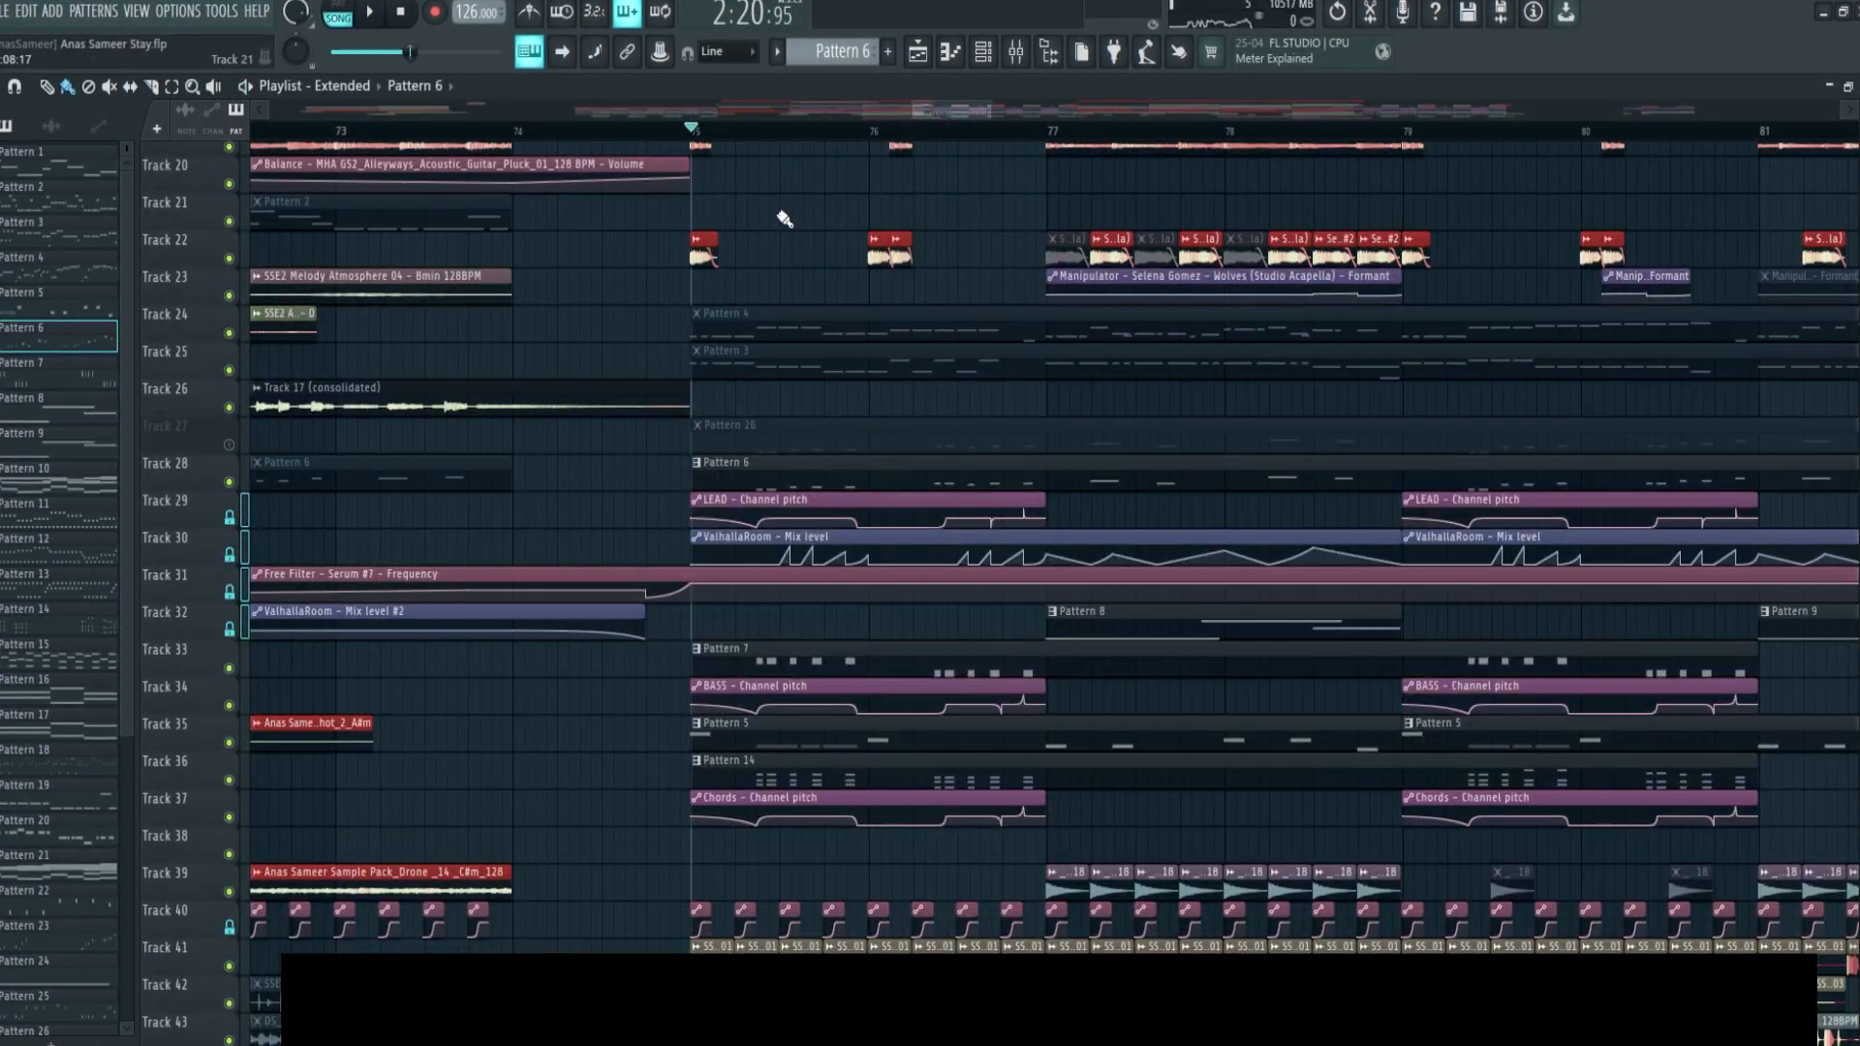
key("space")
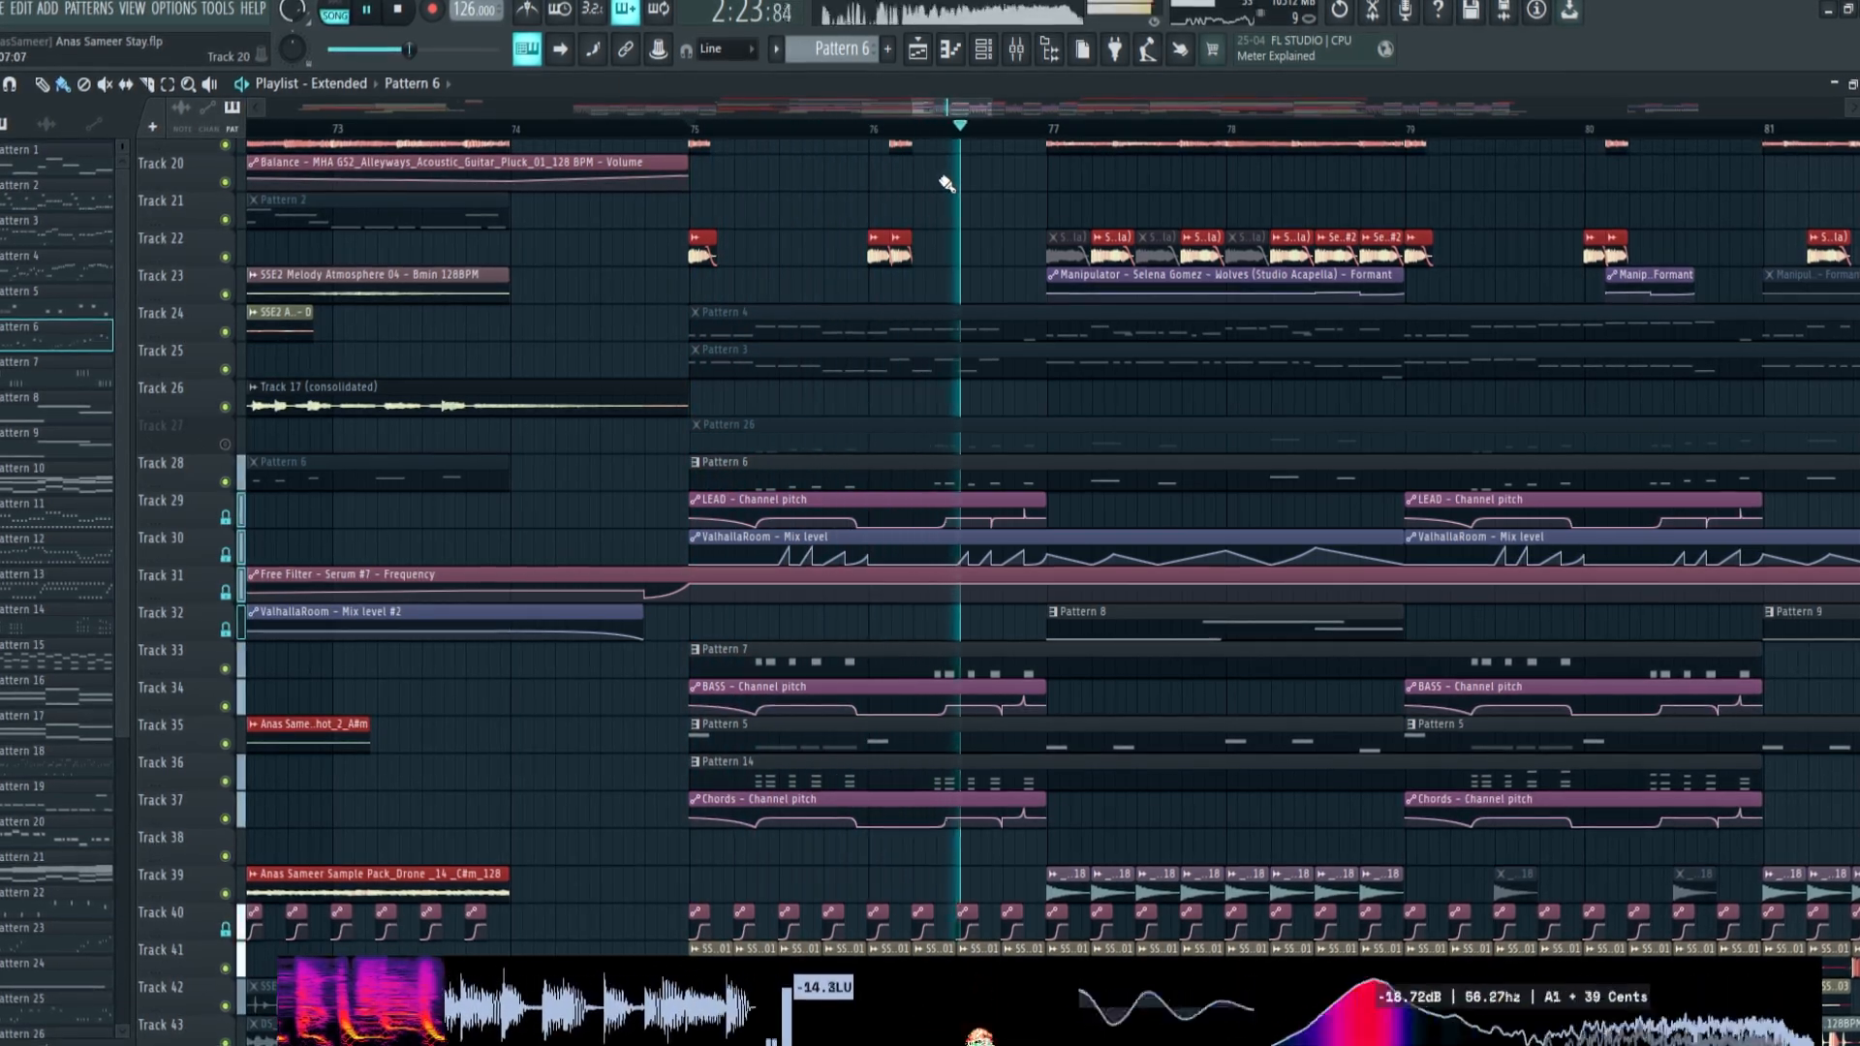
key("space")
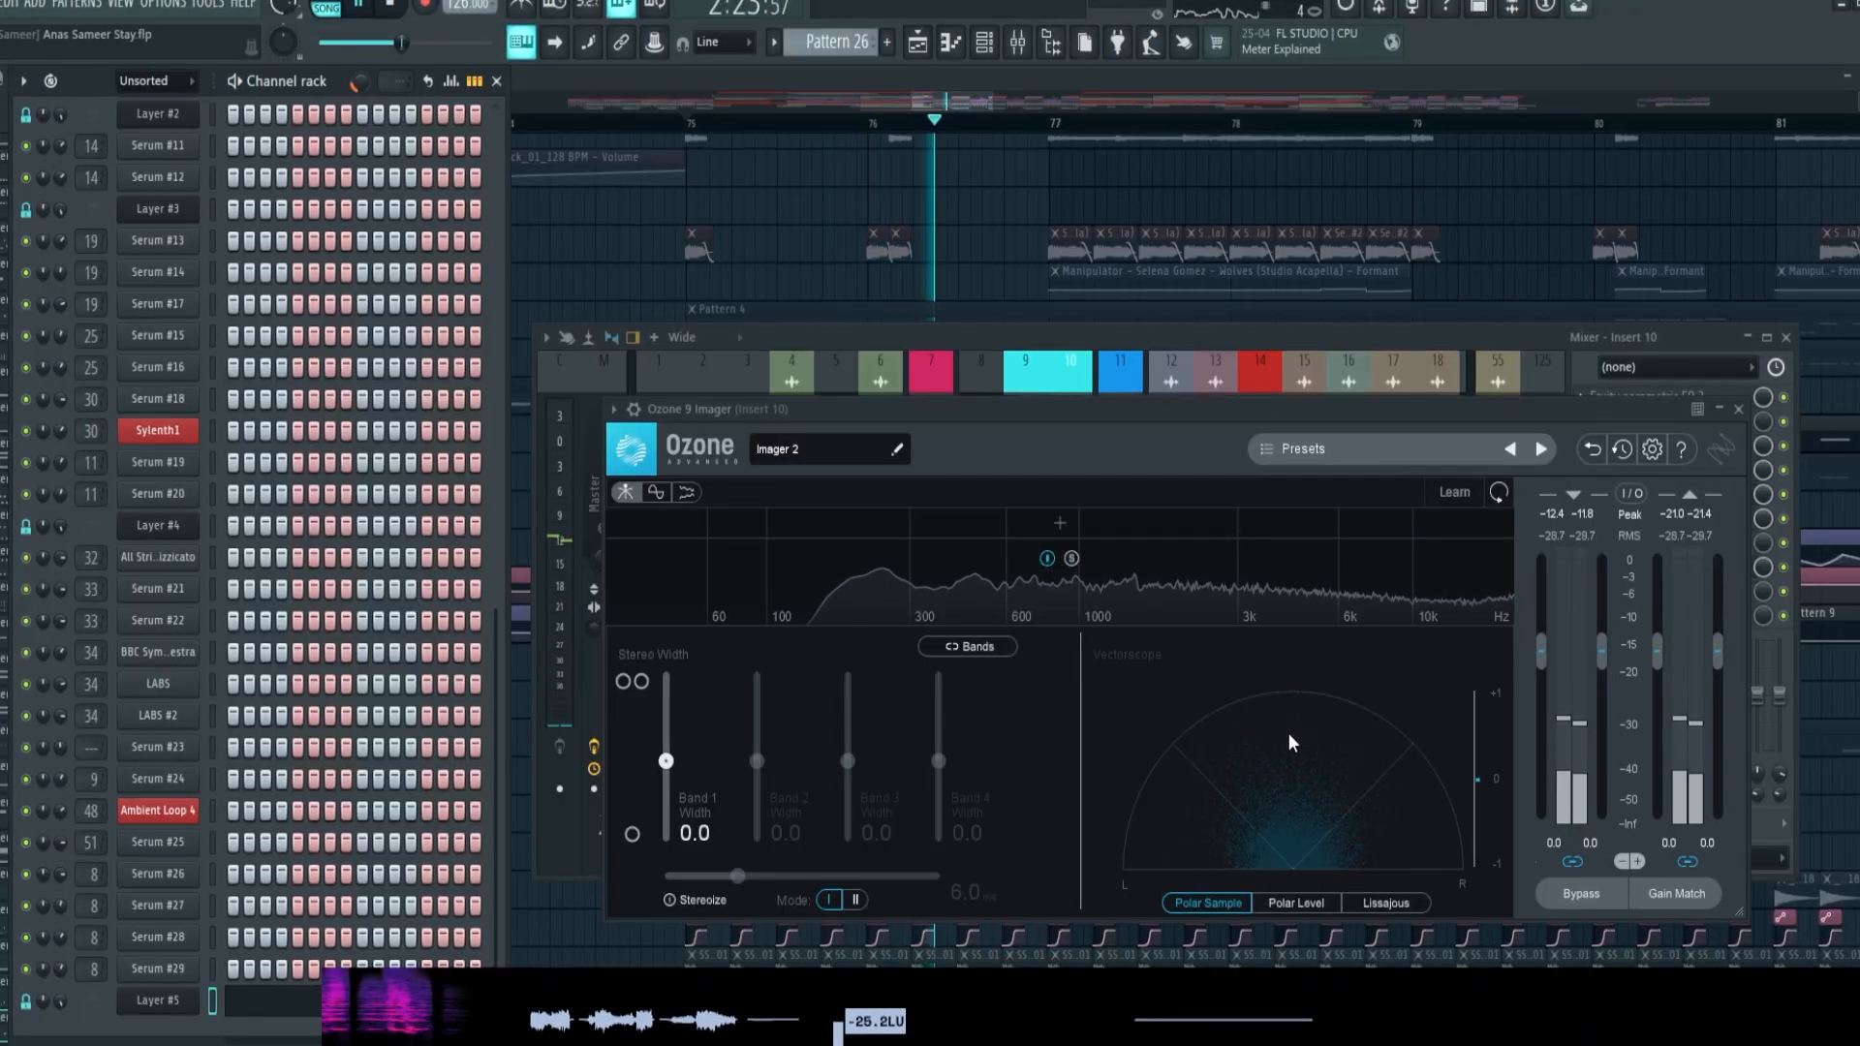
Solo the Serum #28 channel from the Track 27 lead and examine its stereo width in Ozone 9 Imager
key("space")
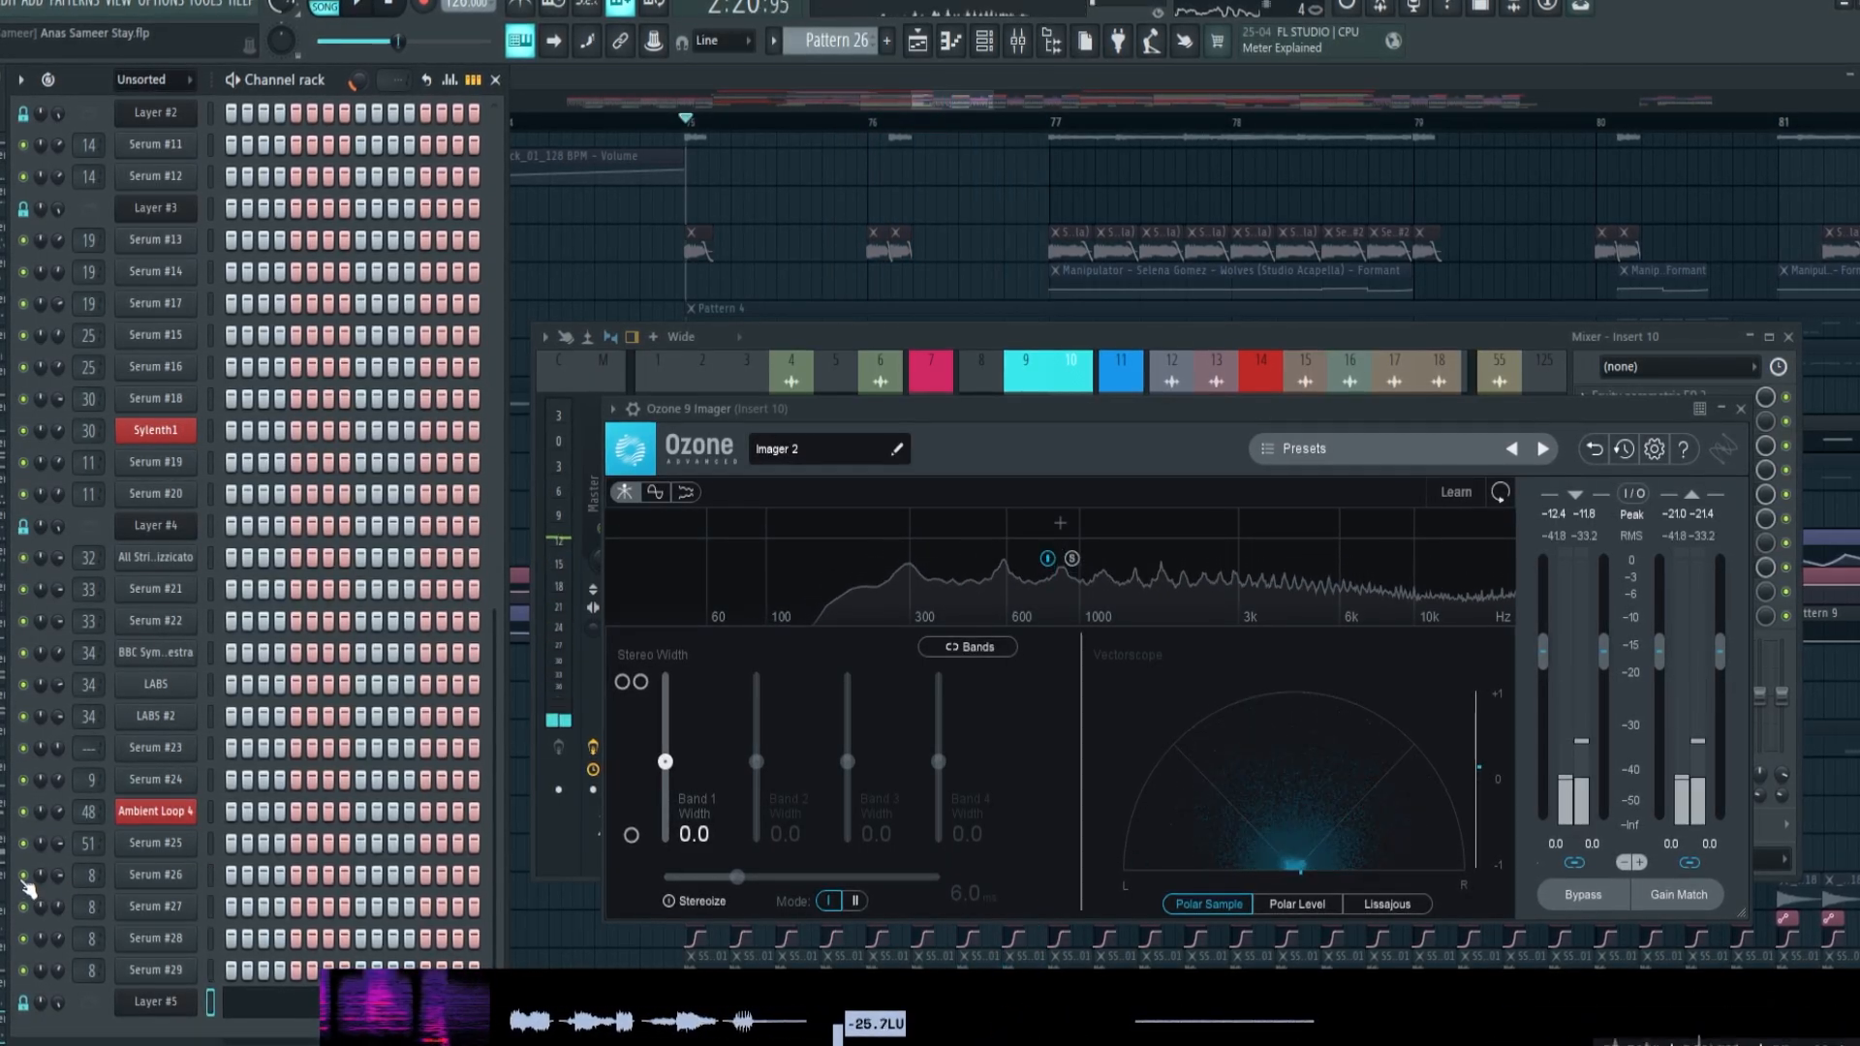
key("space")
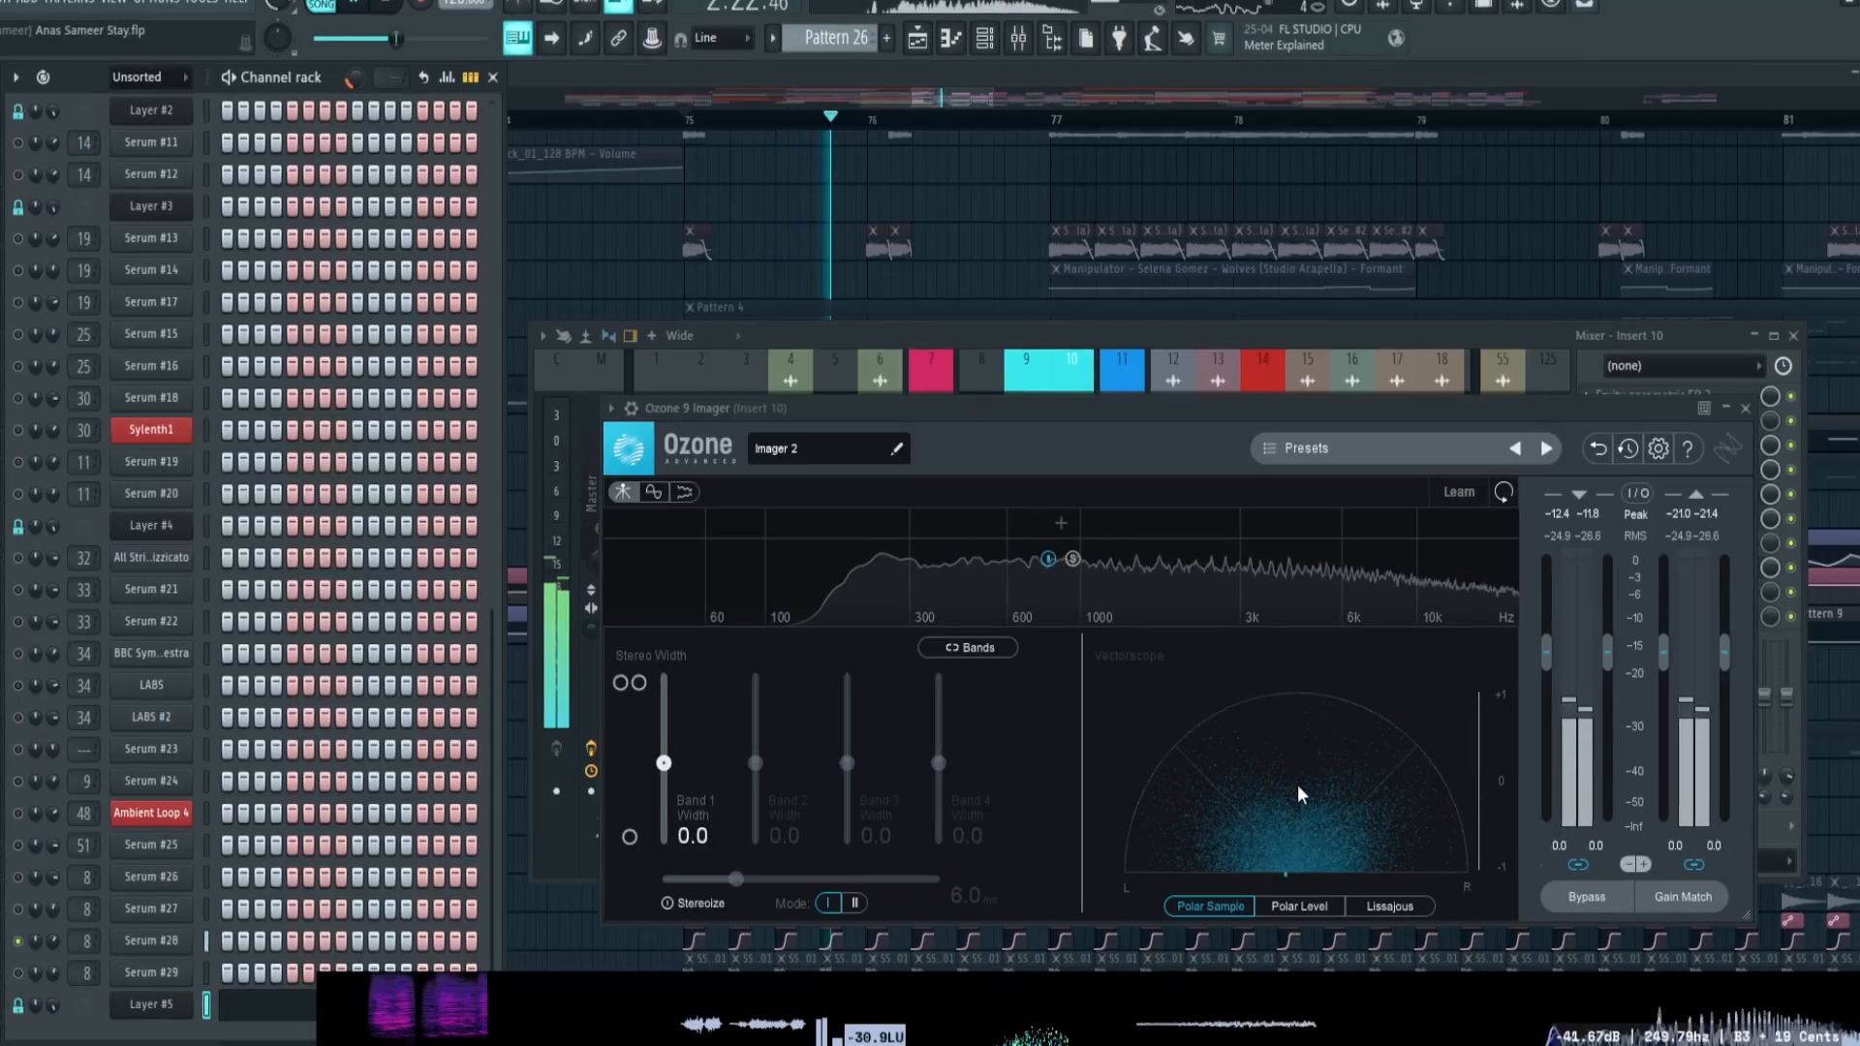
key("space")
key("space")
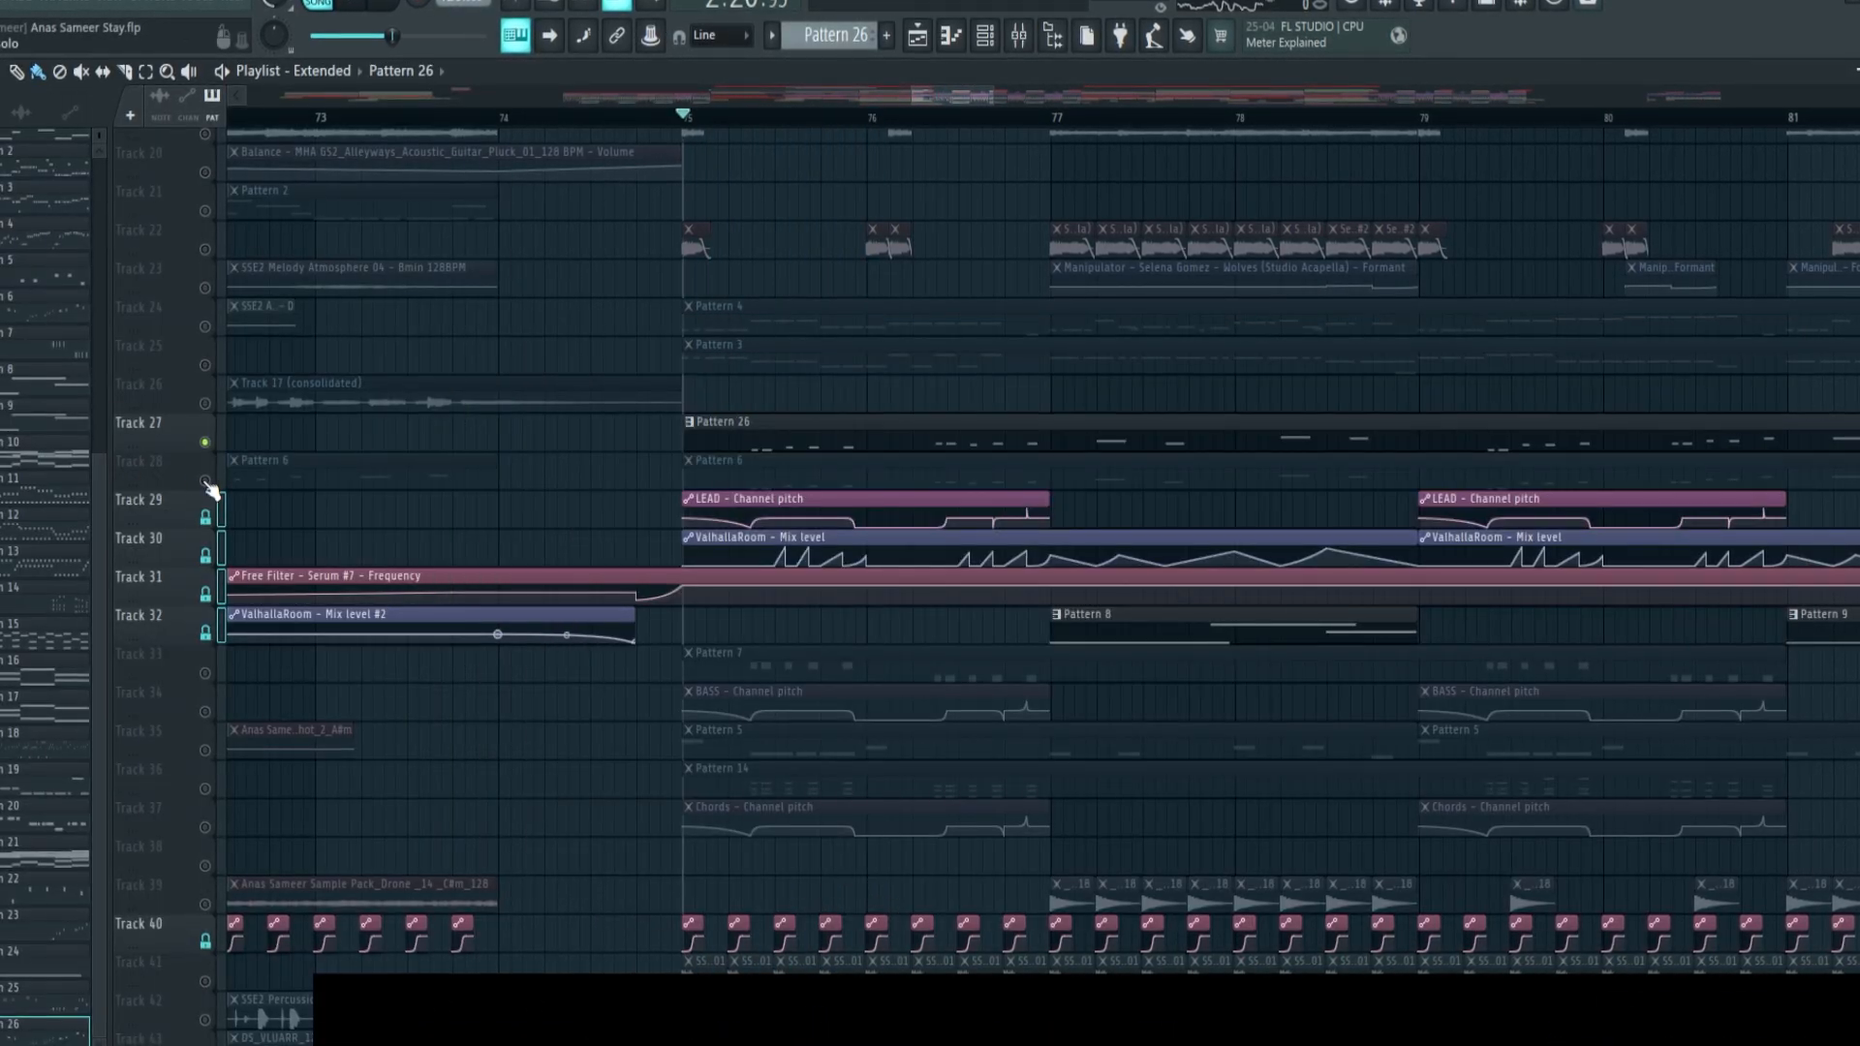
Play Tracks 27 and 28 together, and enable all playlist tracks to hear both leads in the full drop
left_click(206, 482)
key("space")
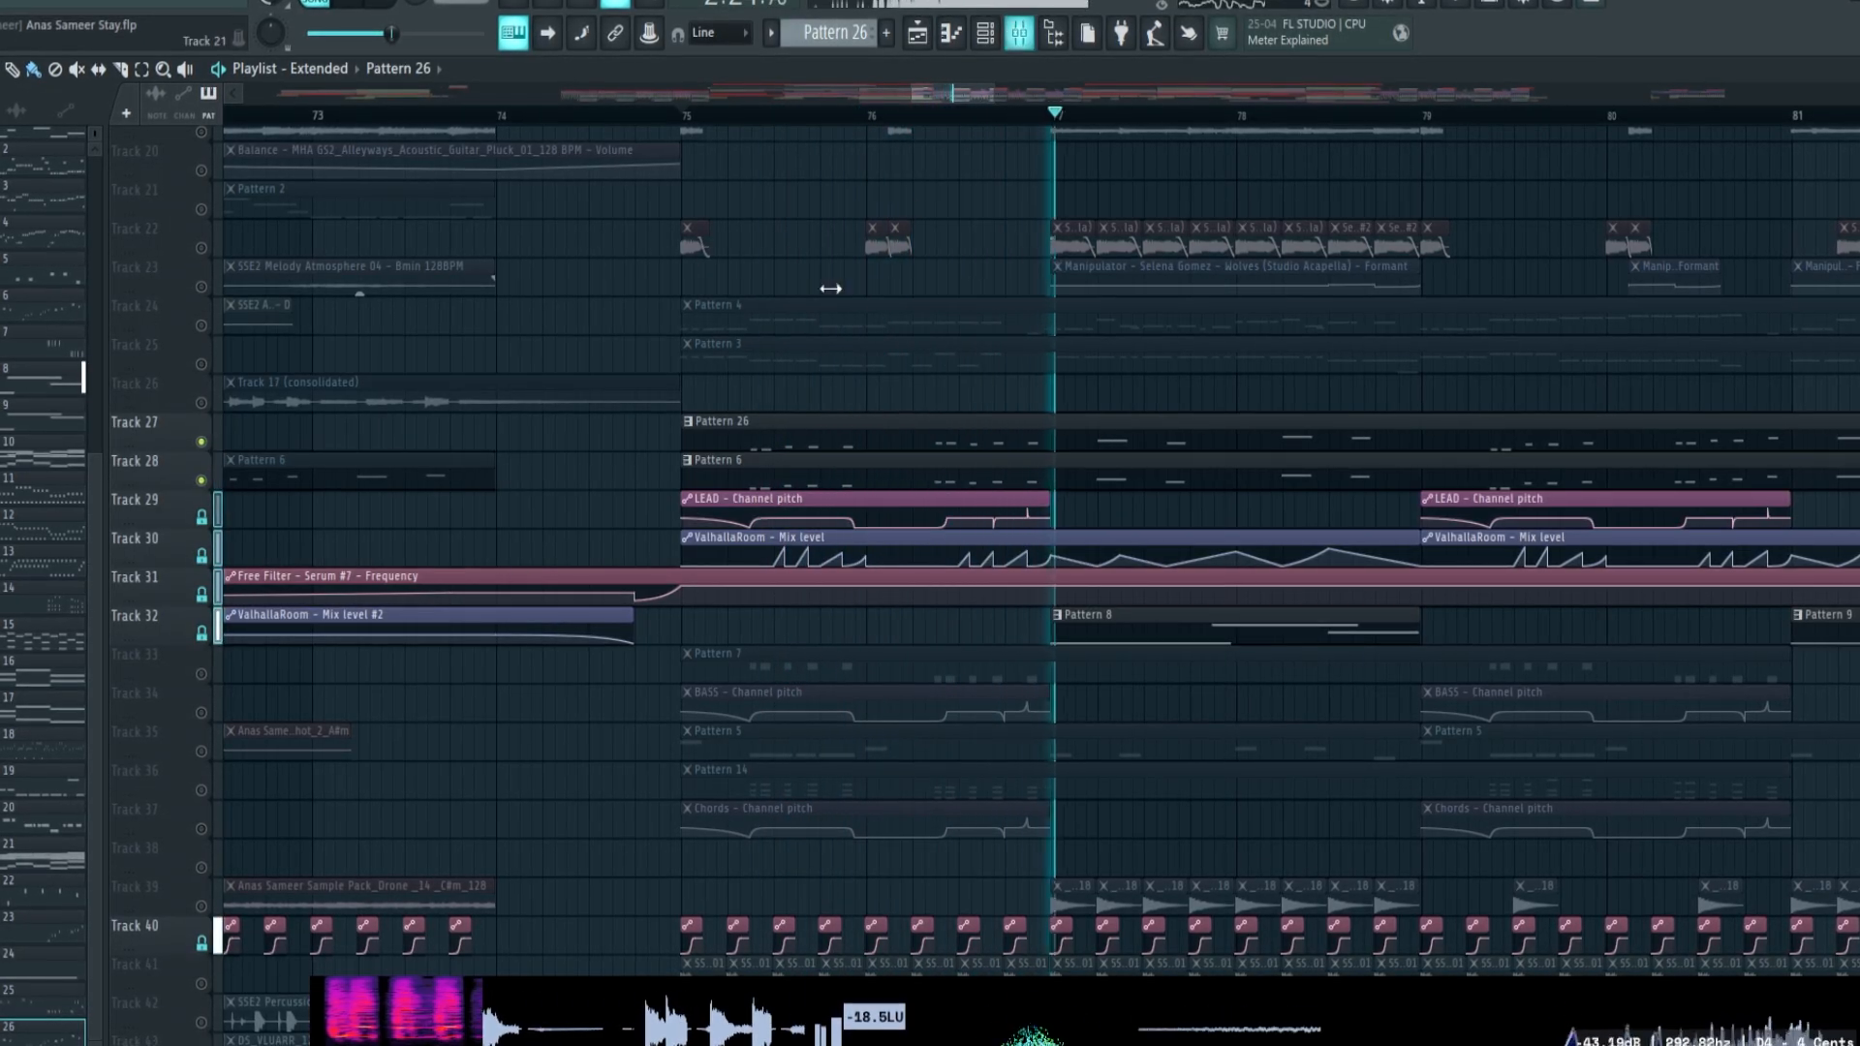
right_click(201, 680)
key("space")
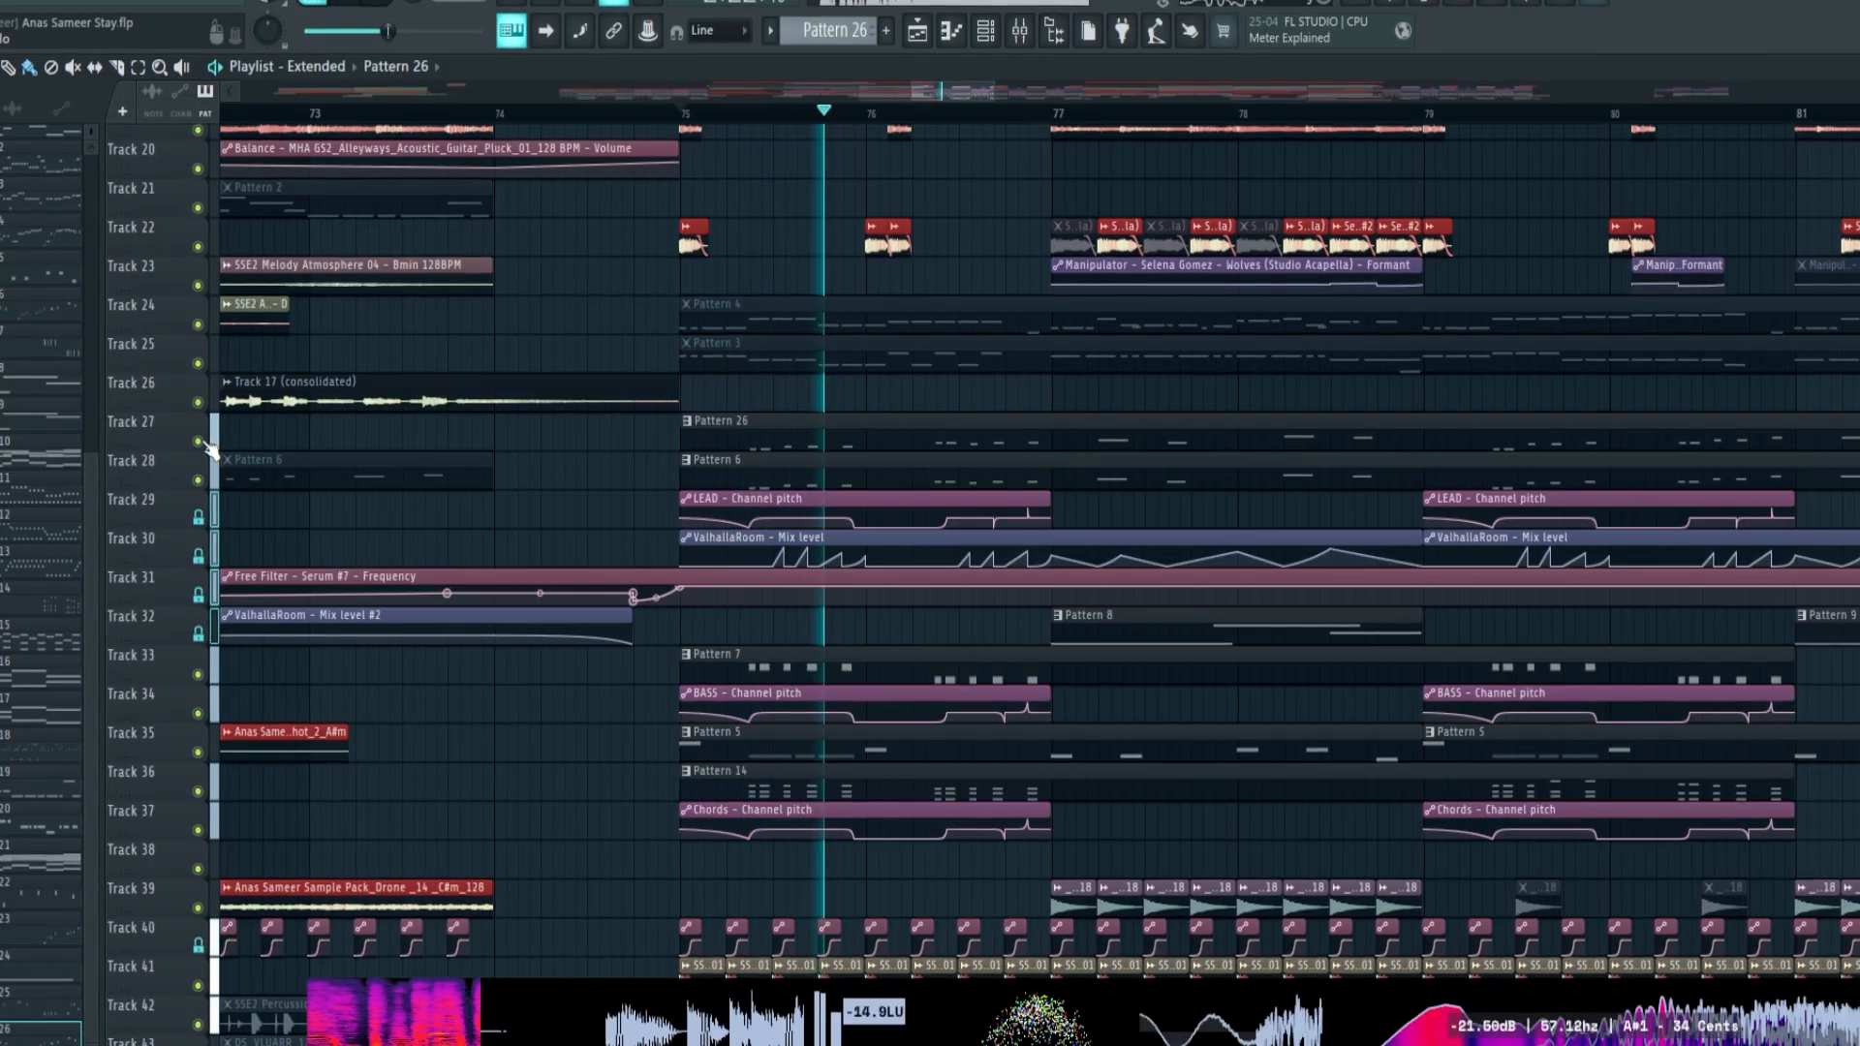
Toggle Track 27 during playback to compare the drop with and without Pattern 26, and glance at the mixer
left_click(198, 441)
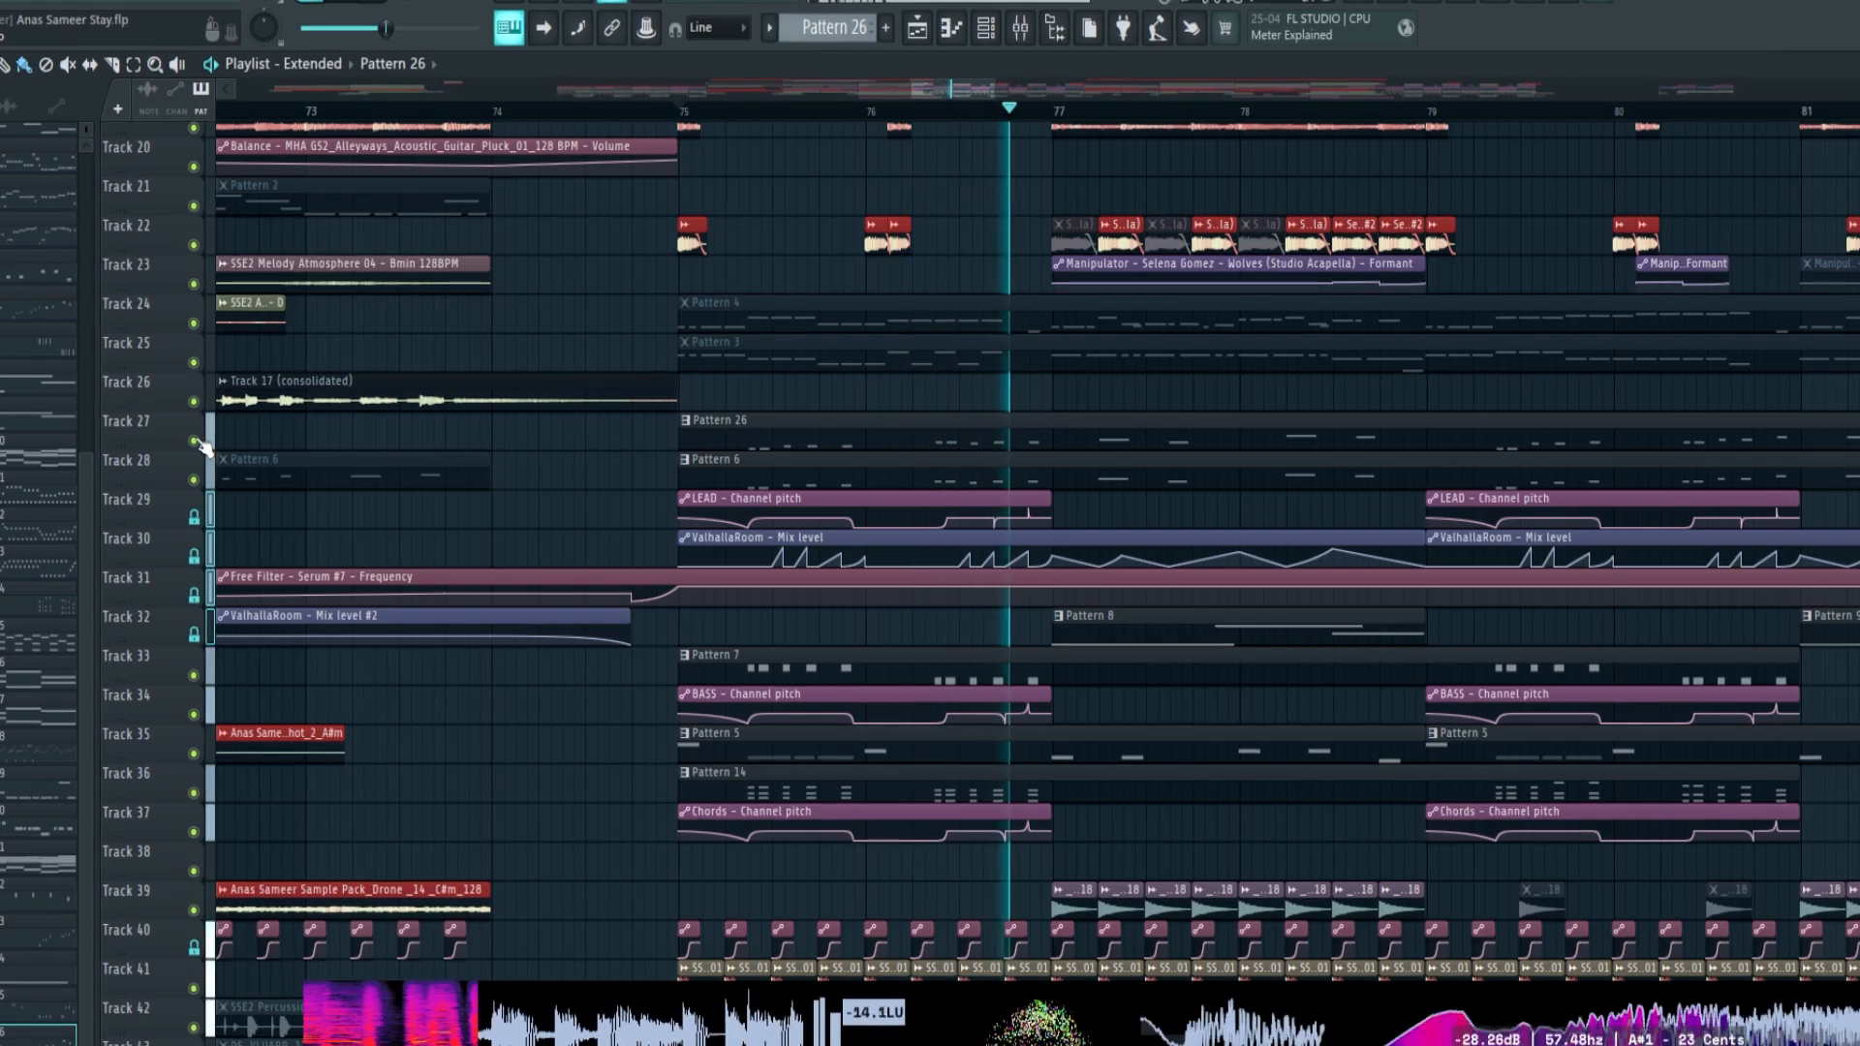
left_click(198, 441)
key("space")
key("F9")
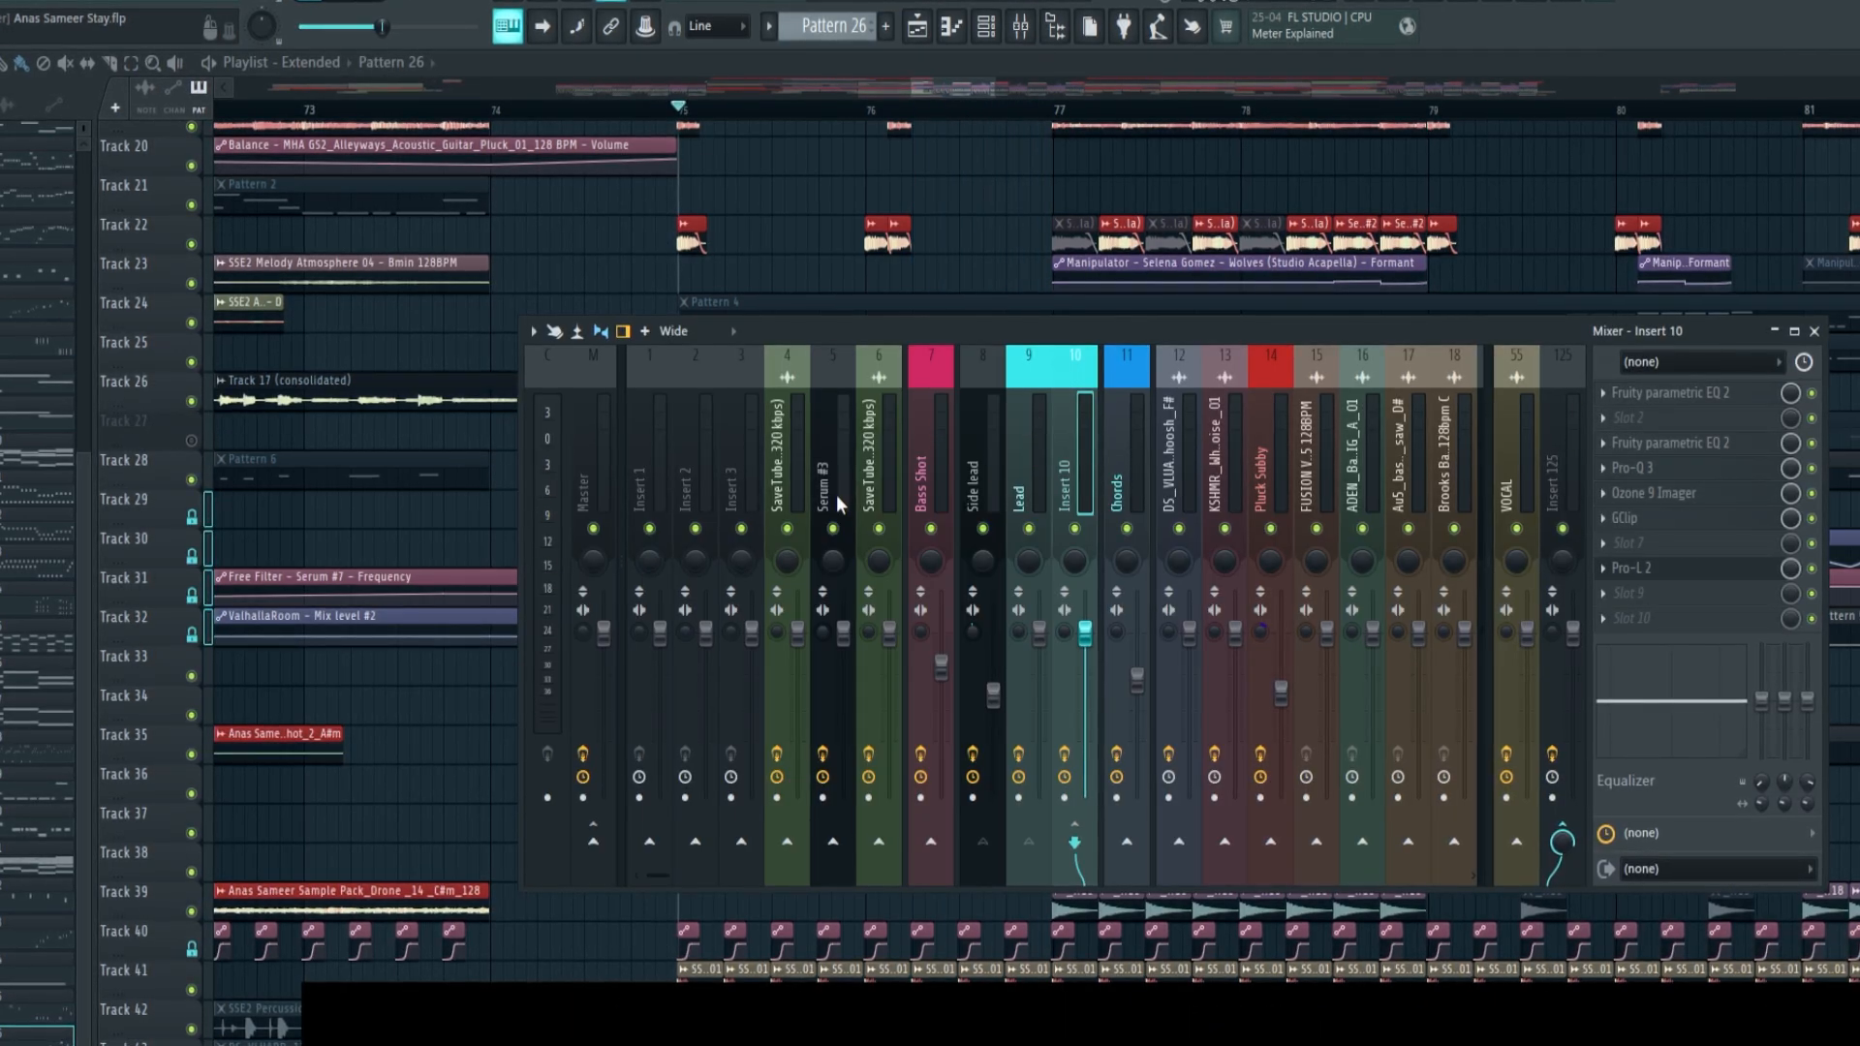
key("F9")
Play the drop from bar 75 with Track 27 muted and unmute the track during playback
key("space")
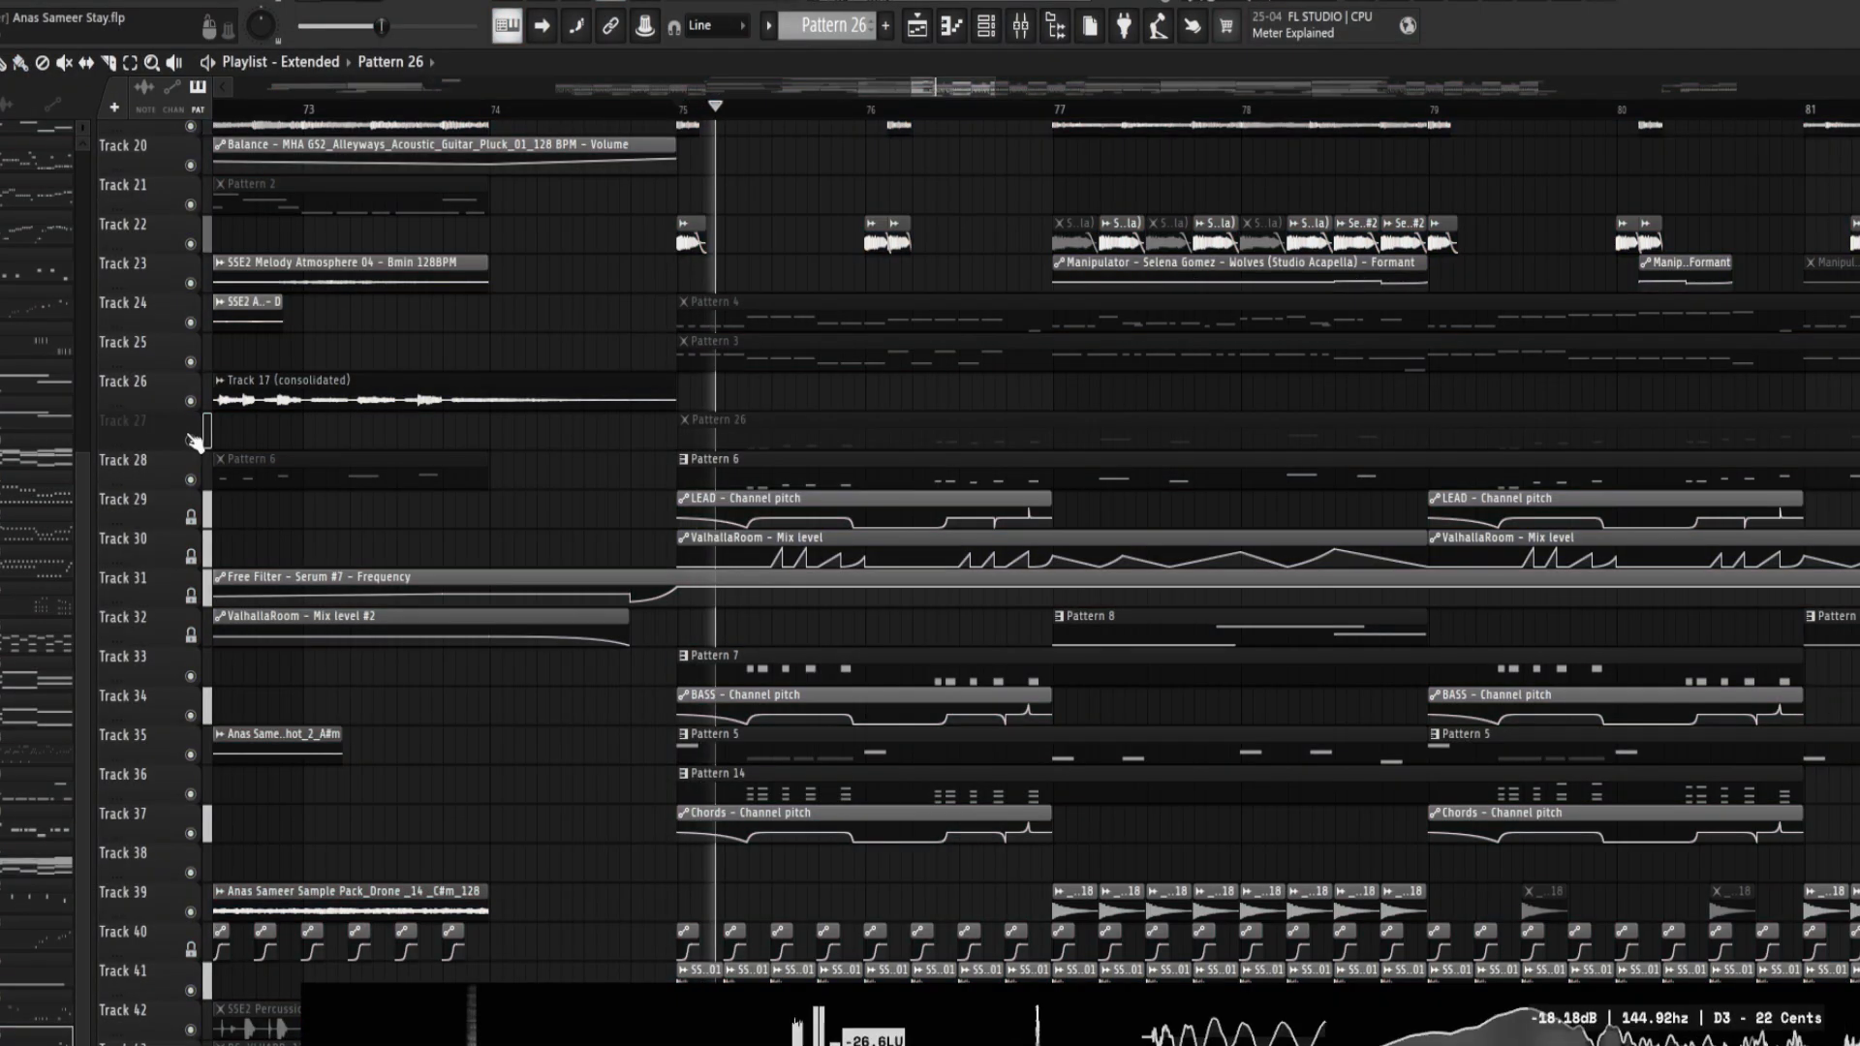
left_click(191, 442)
left_click(190, 441)
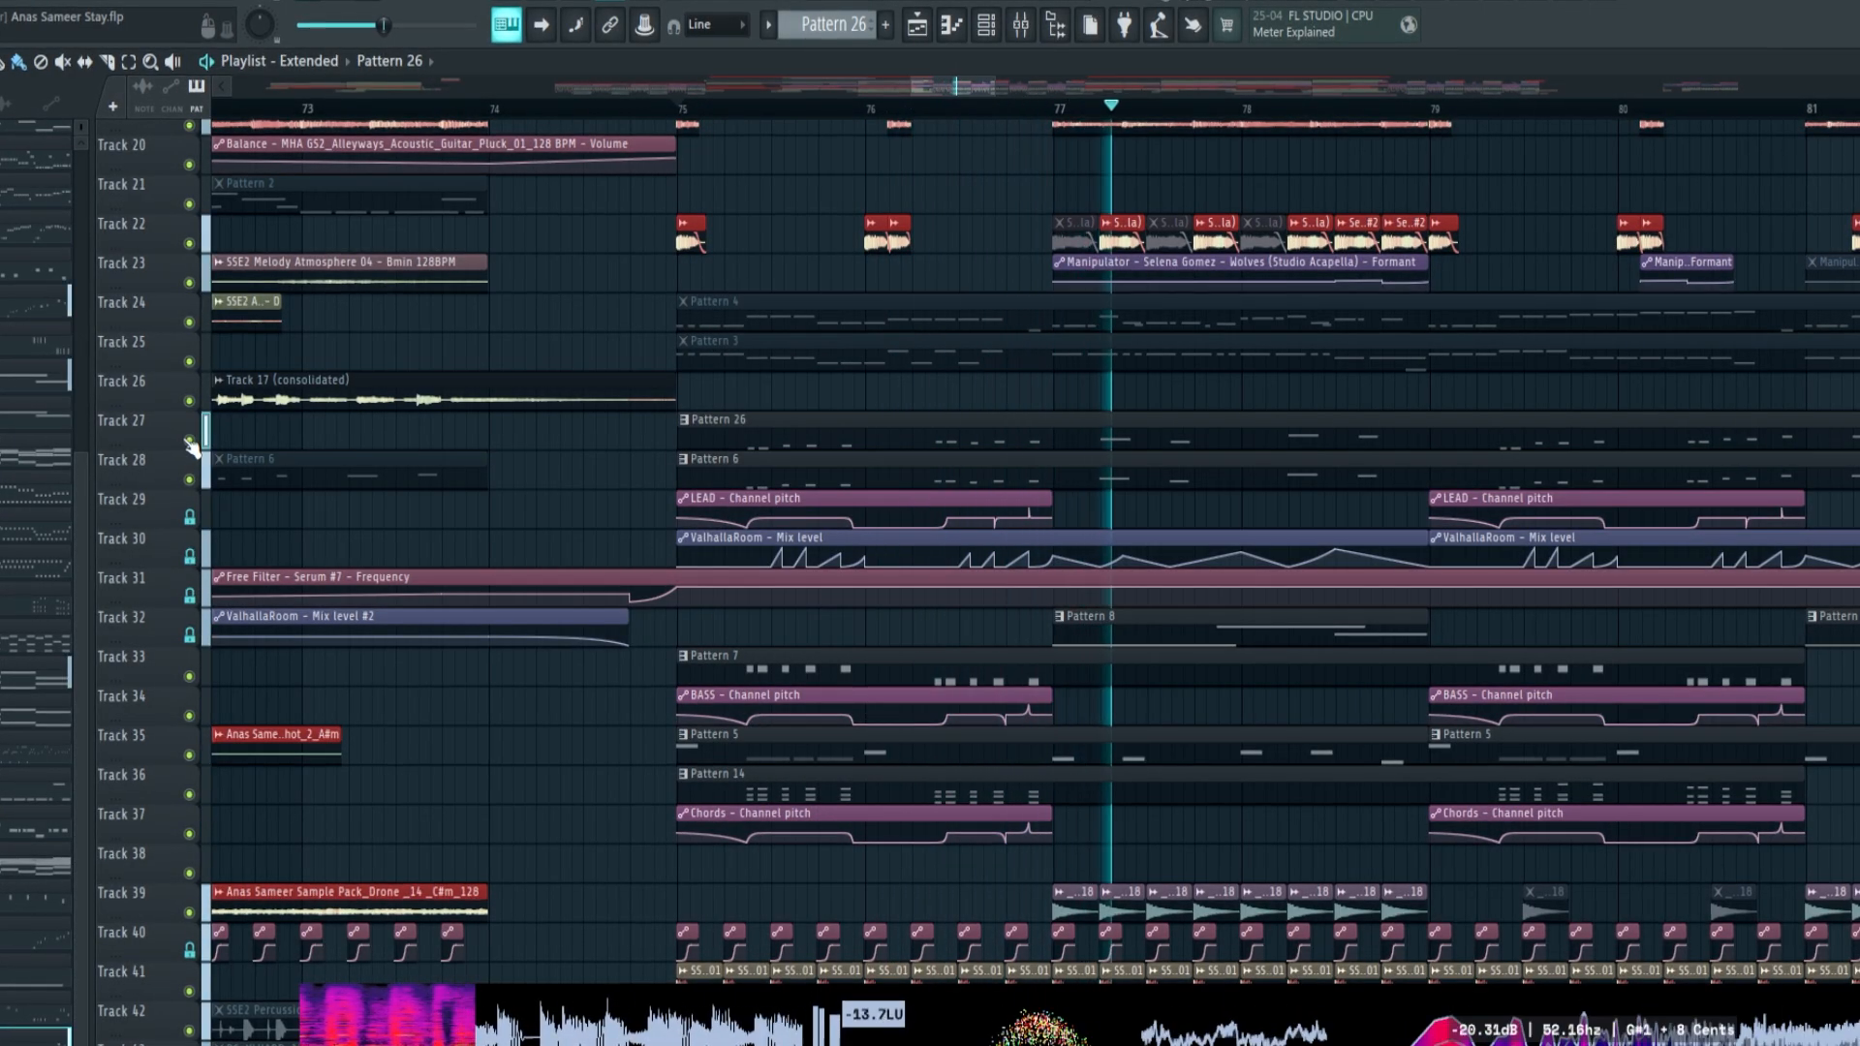
key("space")
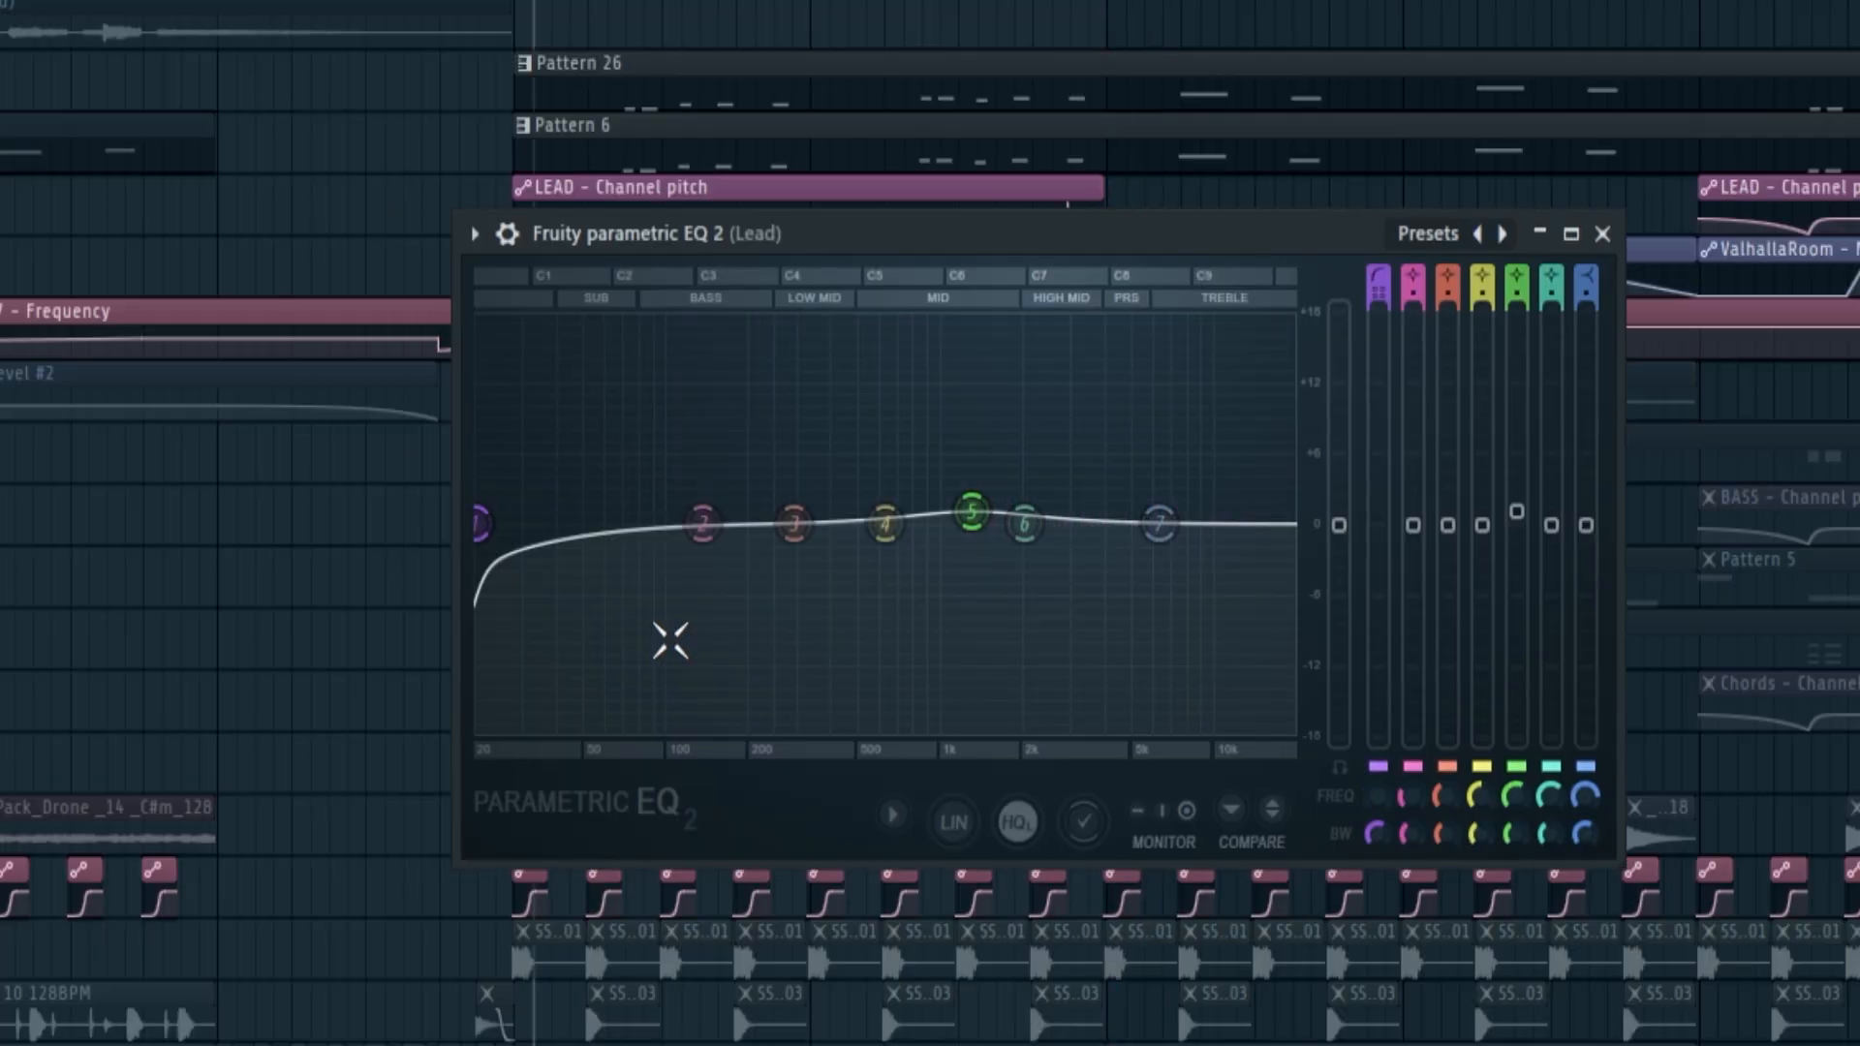
Raise the Lead EQ's band 1 low cut to just below 200 Hz and lower the Sub Bass EQ's band 7 low-pass
key("space")
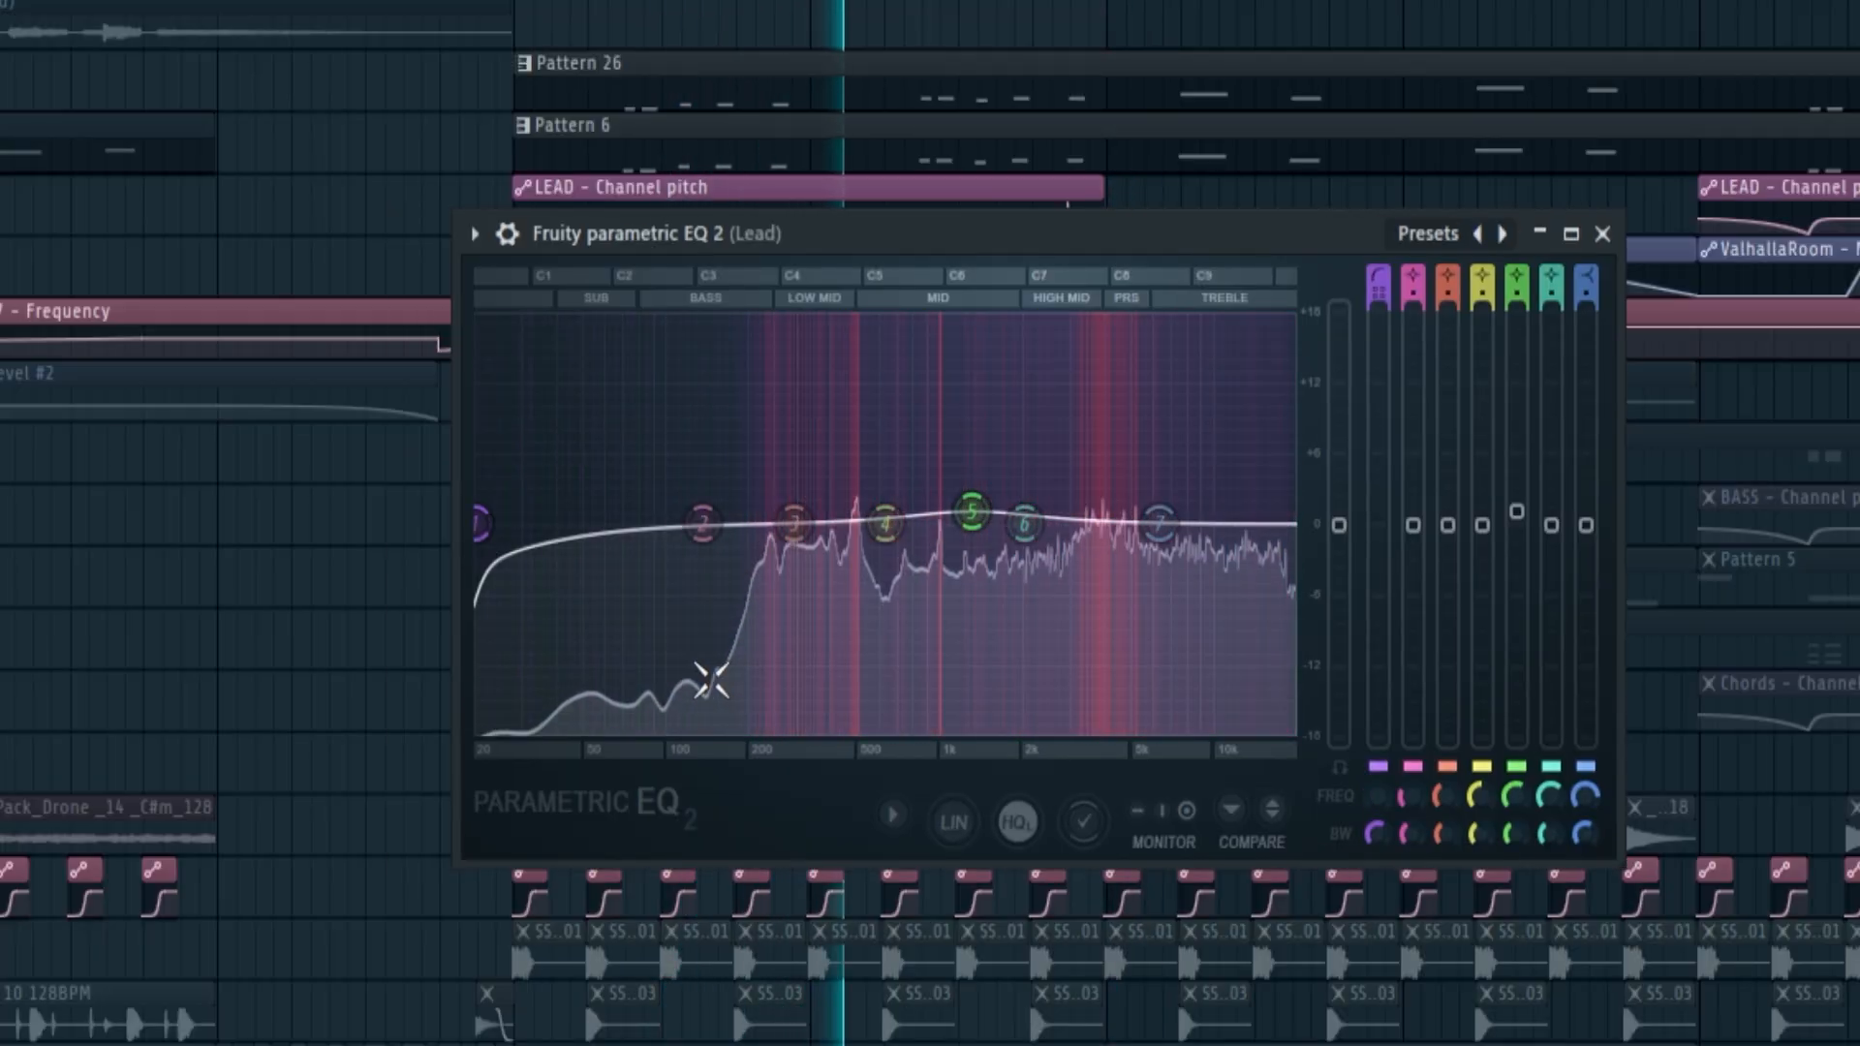
left_click_drag(479, 524, 746, 532)
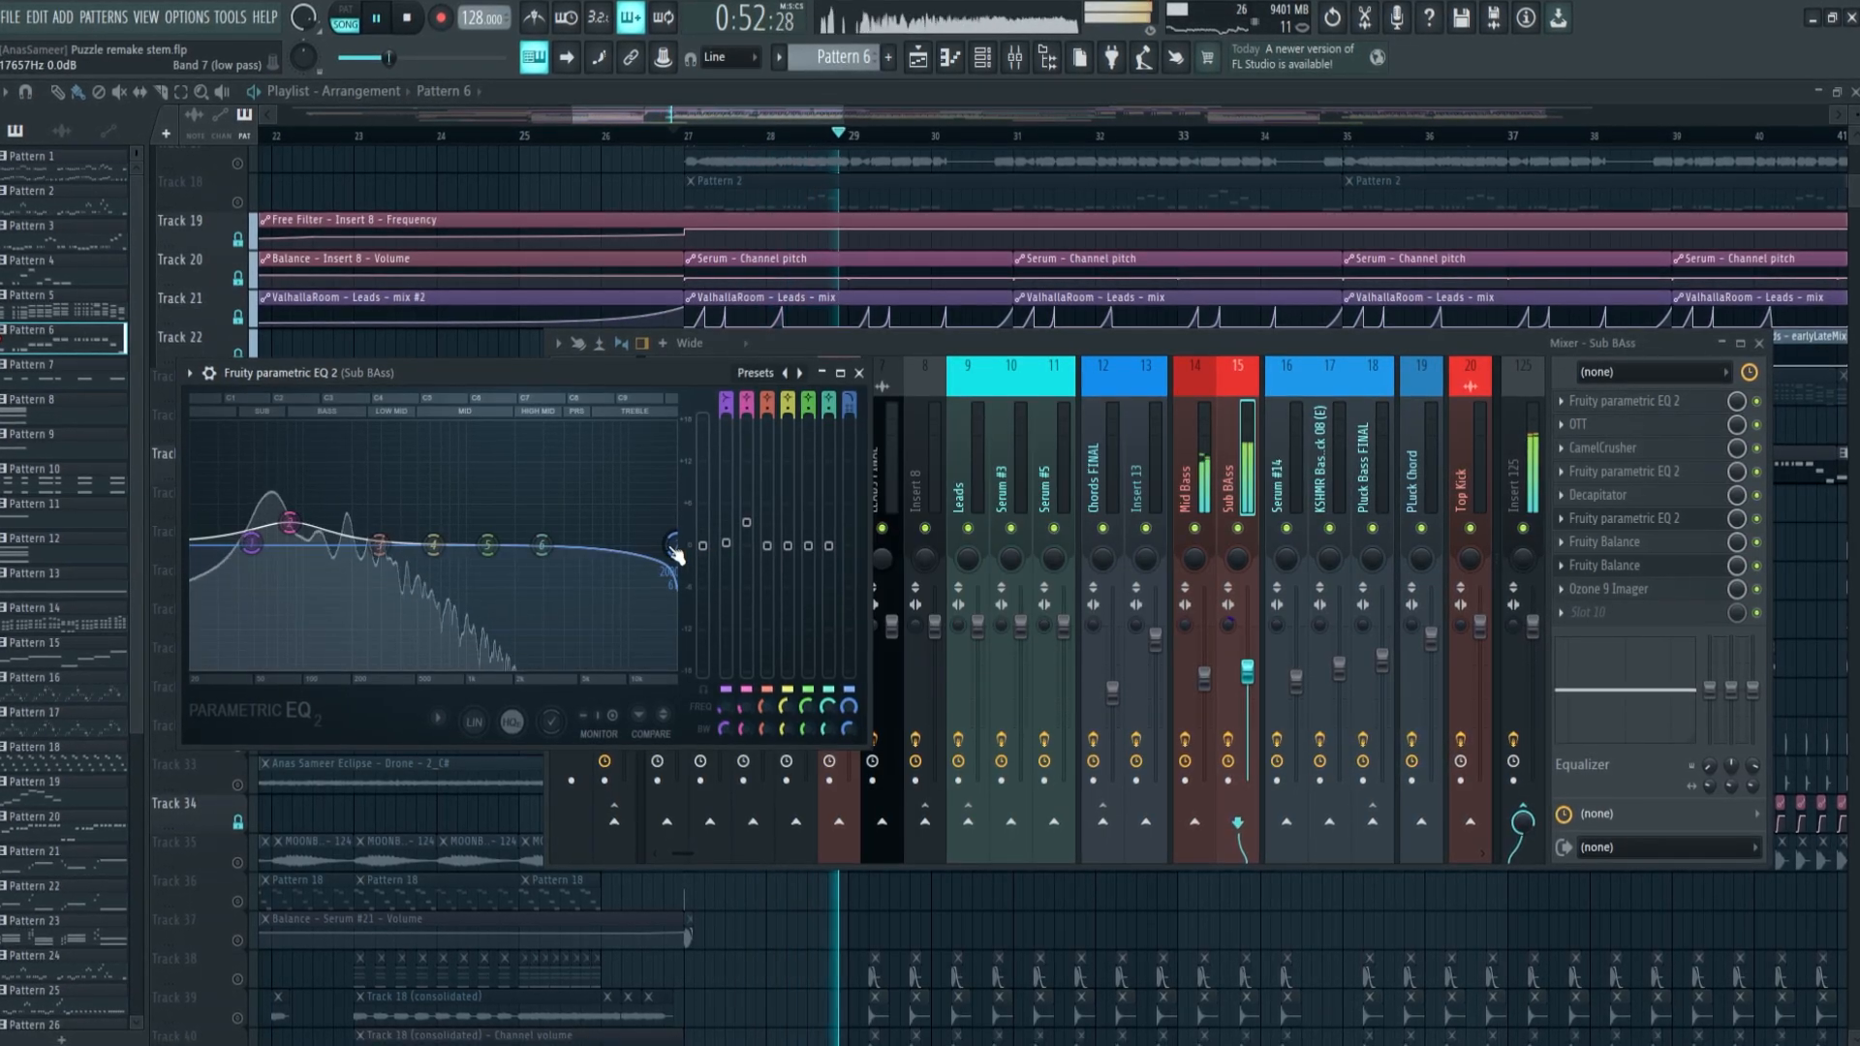
left_click_drag(671, 552, 451, 625)
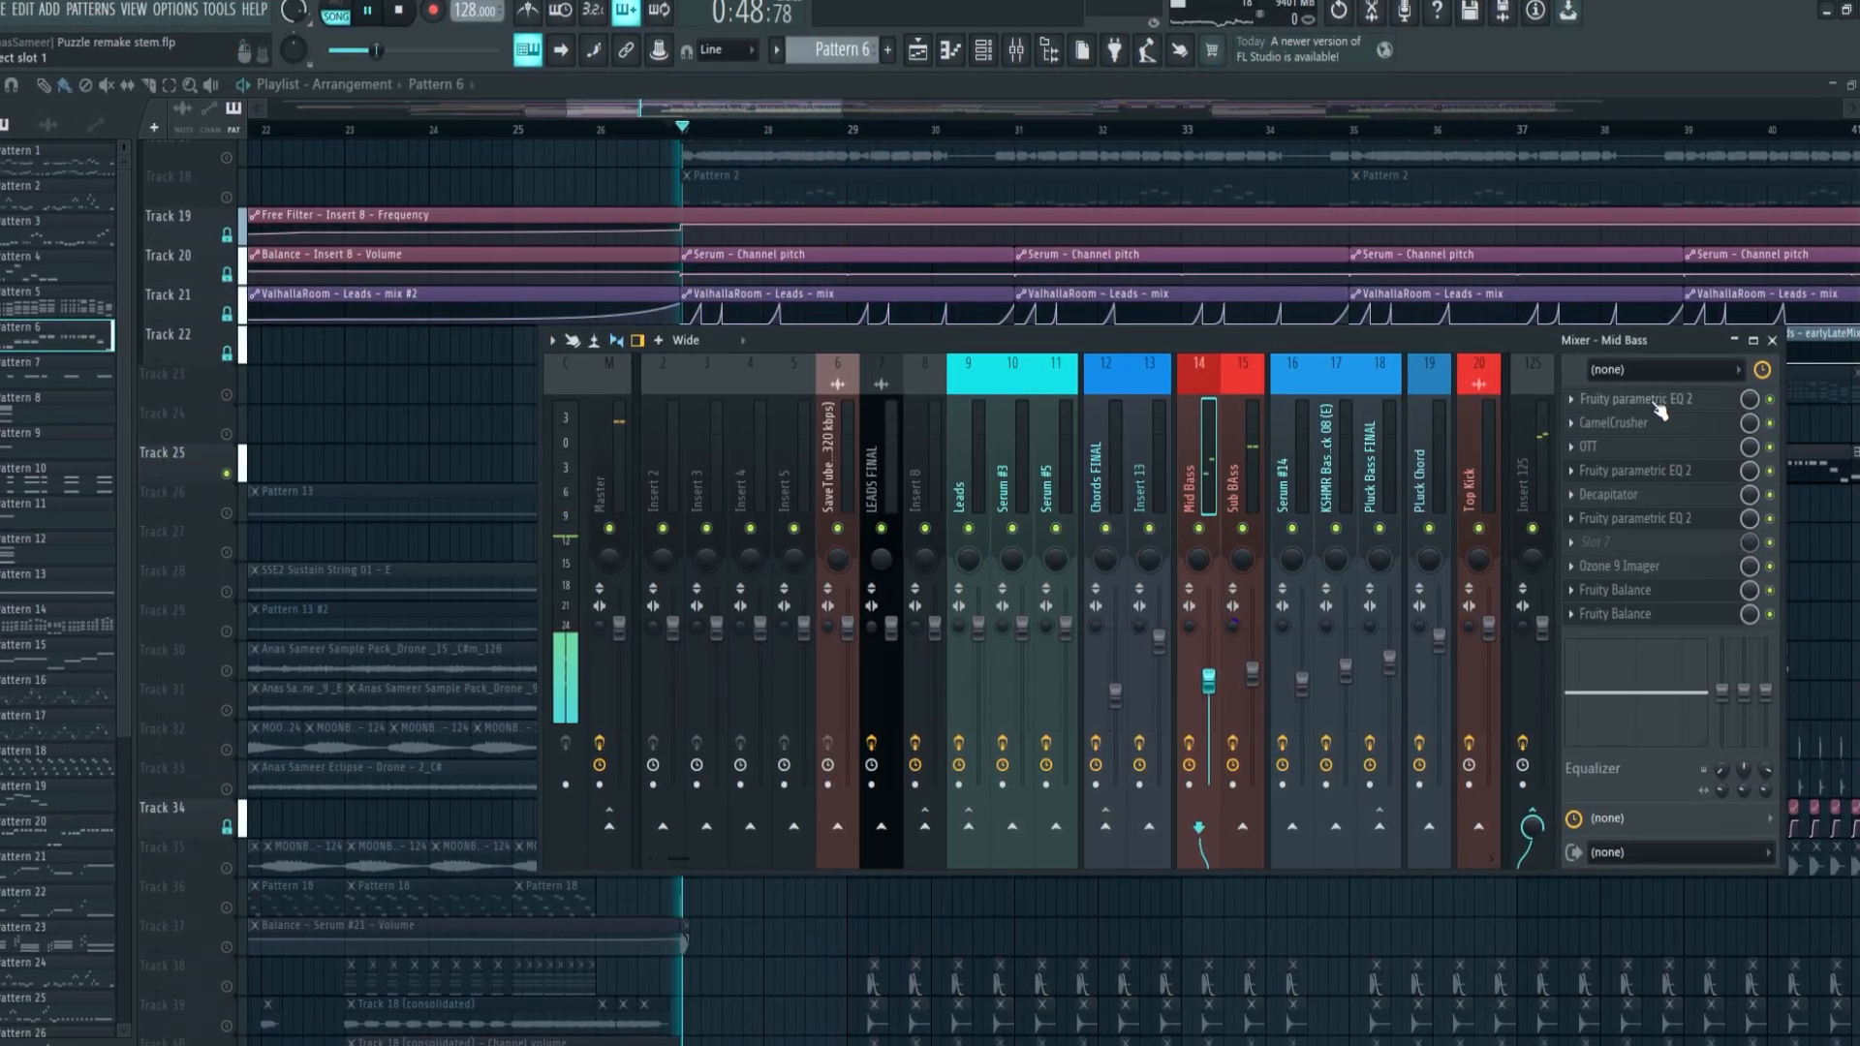
Examine the Fruity Parametric EQ 2 instances on Mid Bass and Leads and the Pancz plugin on Insert 8
left_click(1631, 399)
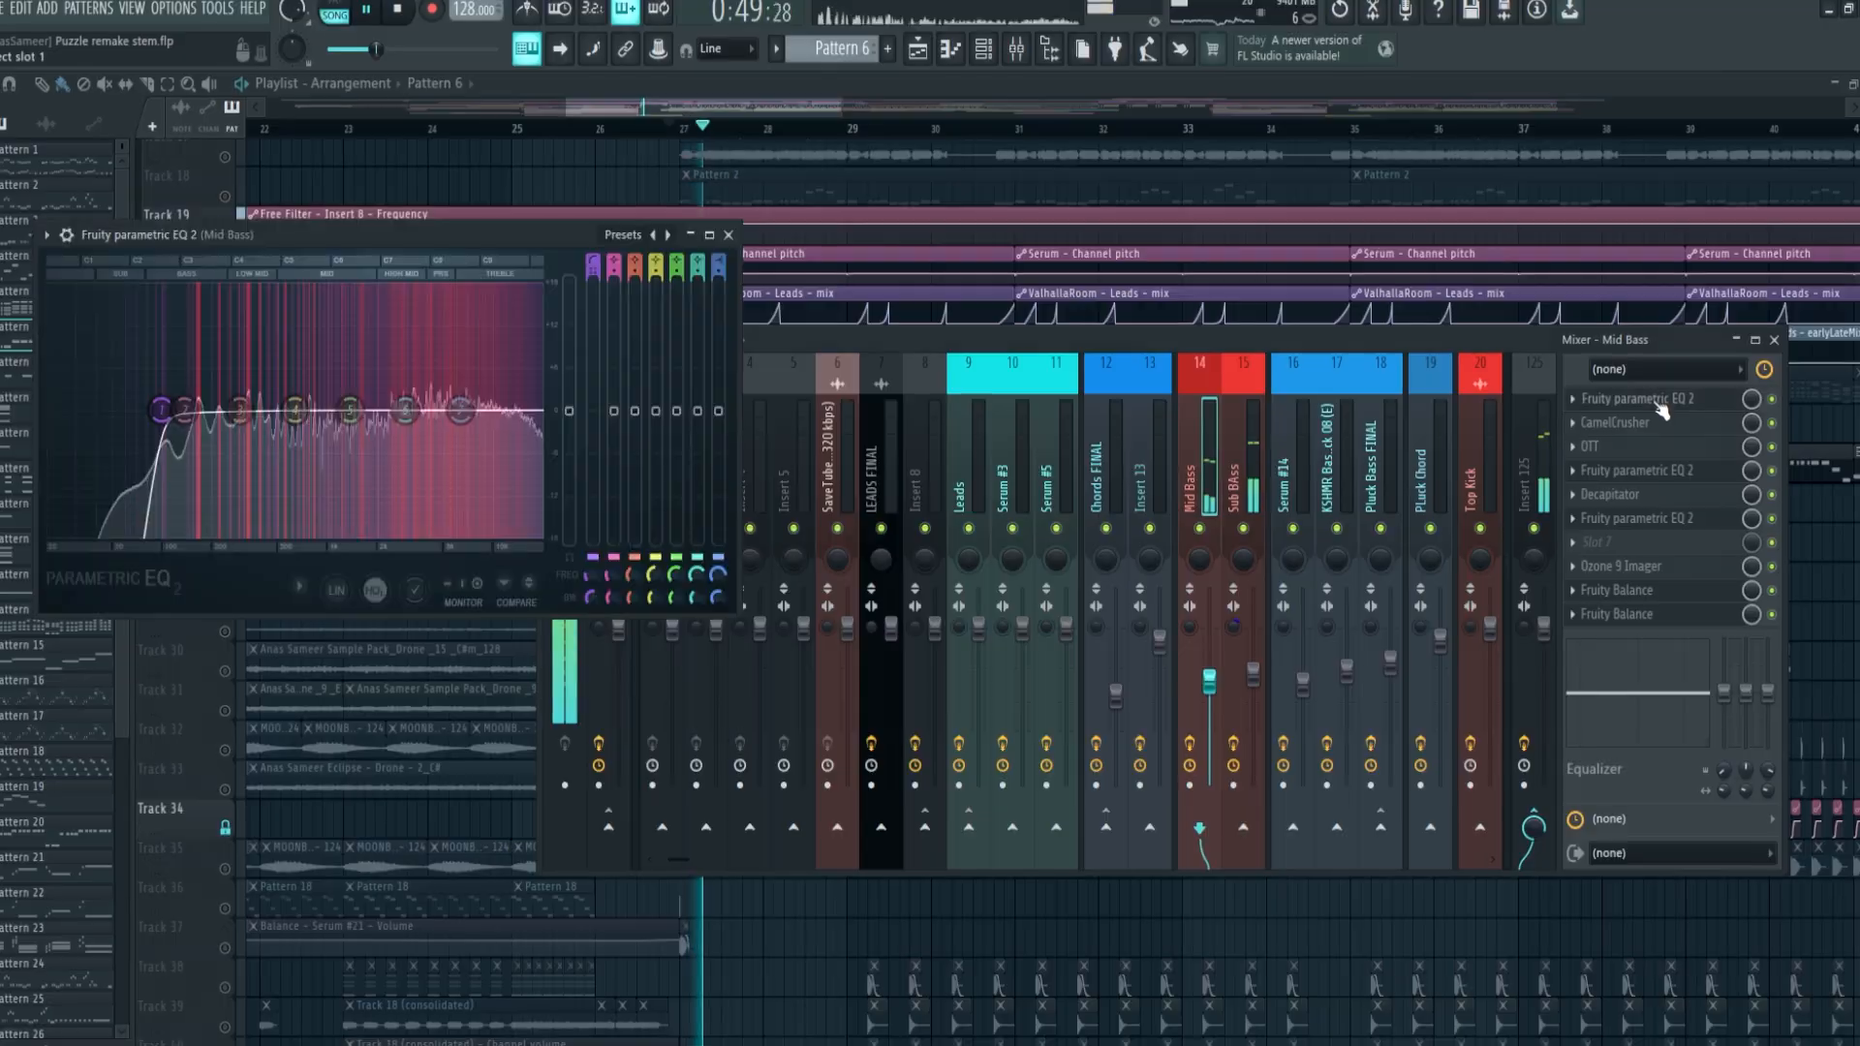
left_click(1661, 472)
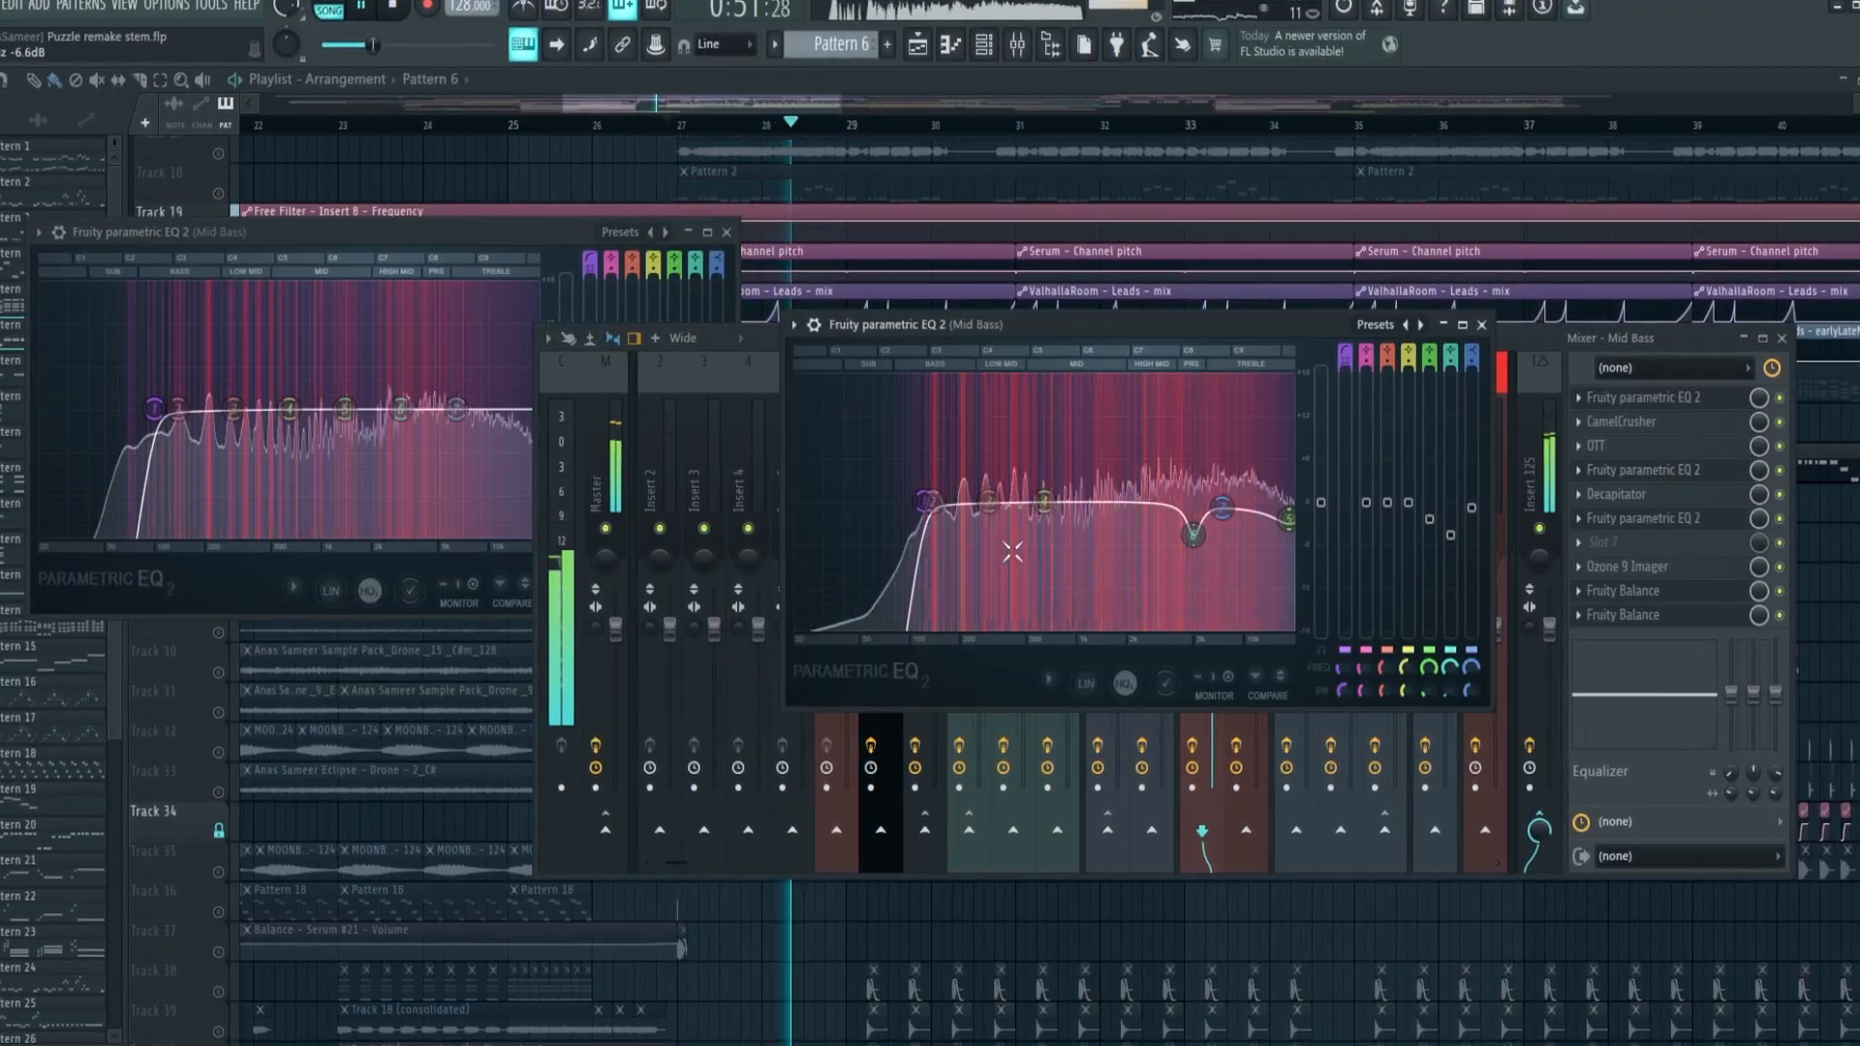
left_click(1727, 528)
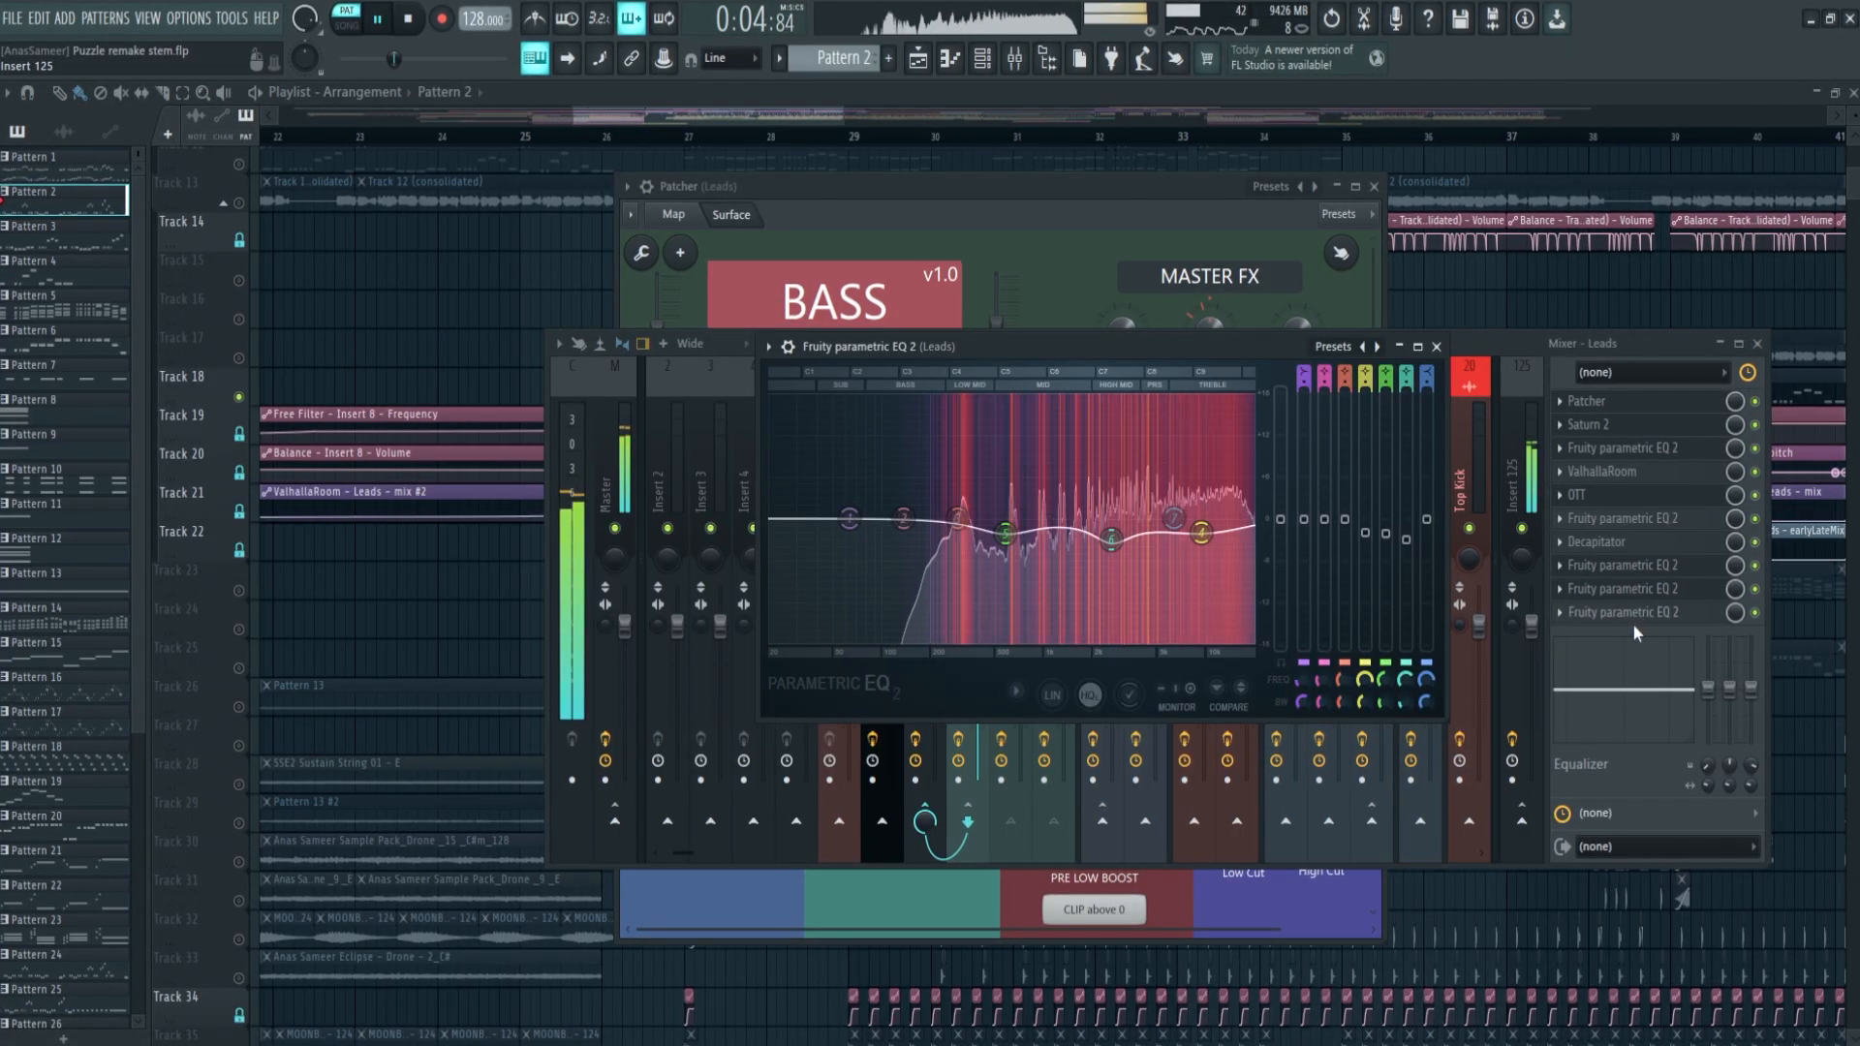
left_click(1631, 613)
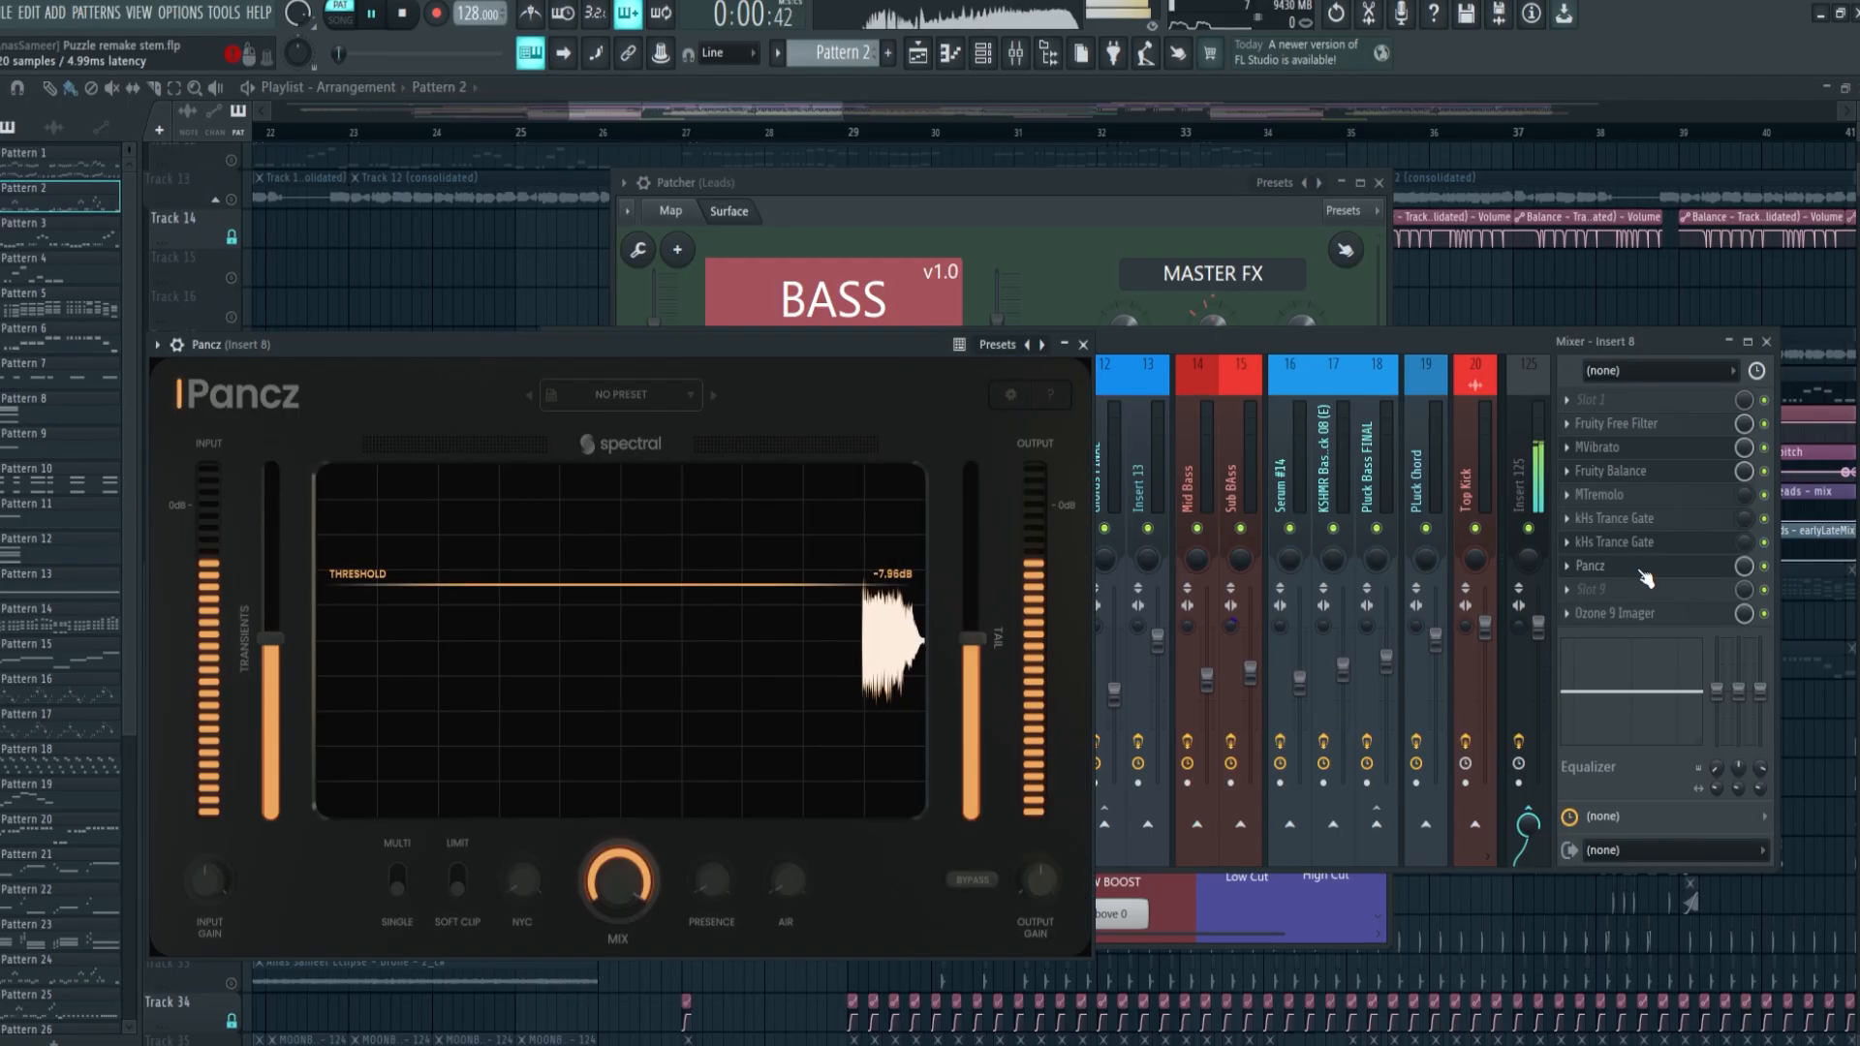
left_click_drag(802, 357, 1041, 318)
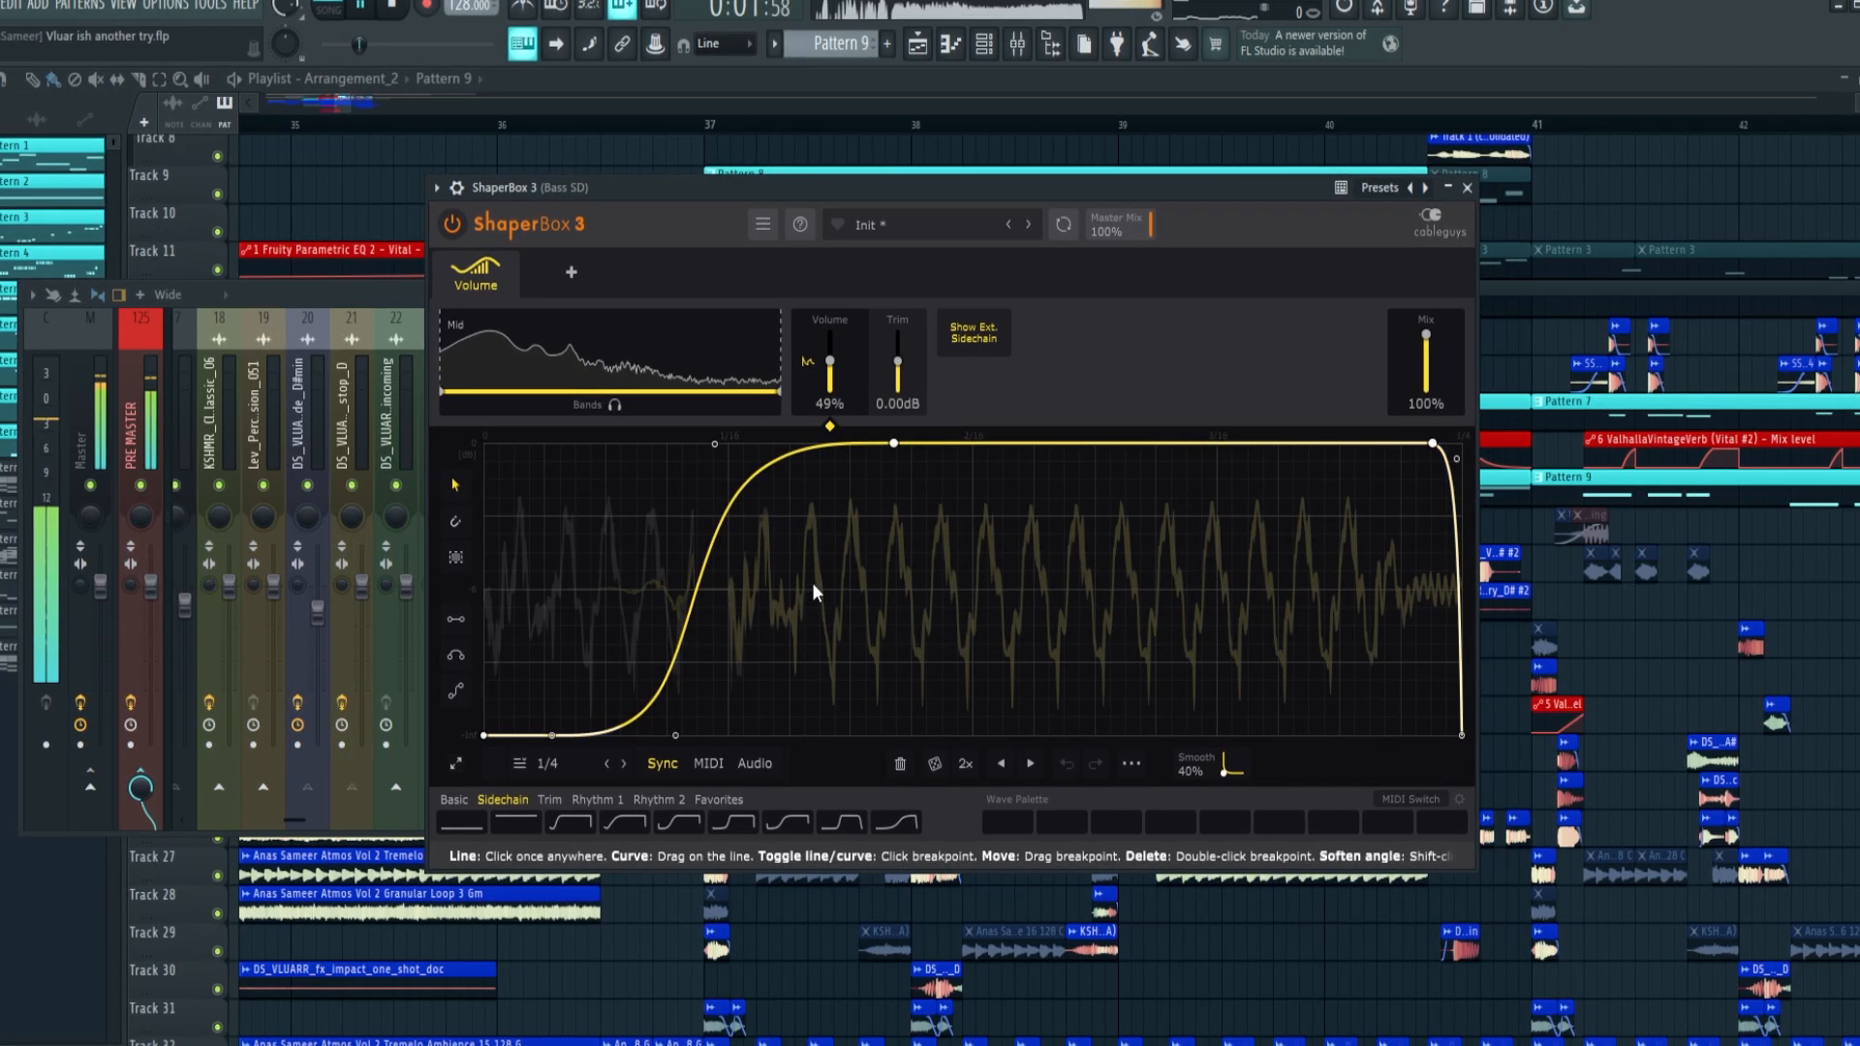
Open ShaperBox 3 from the Bass SD bus and examine the sidechain volume curve against the kick
key("space")
left_click(403, 295)
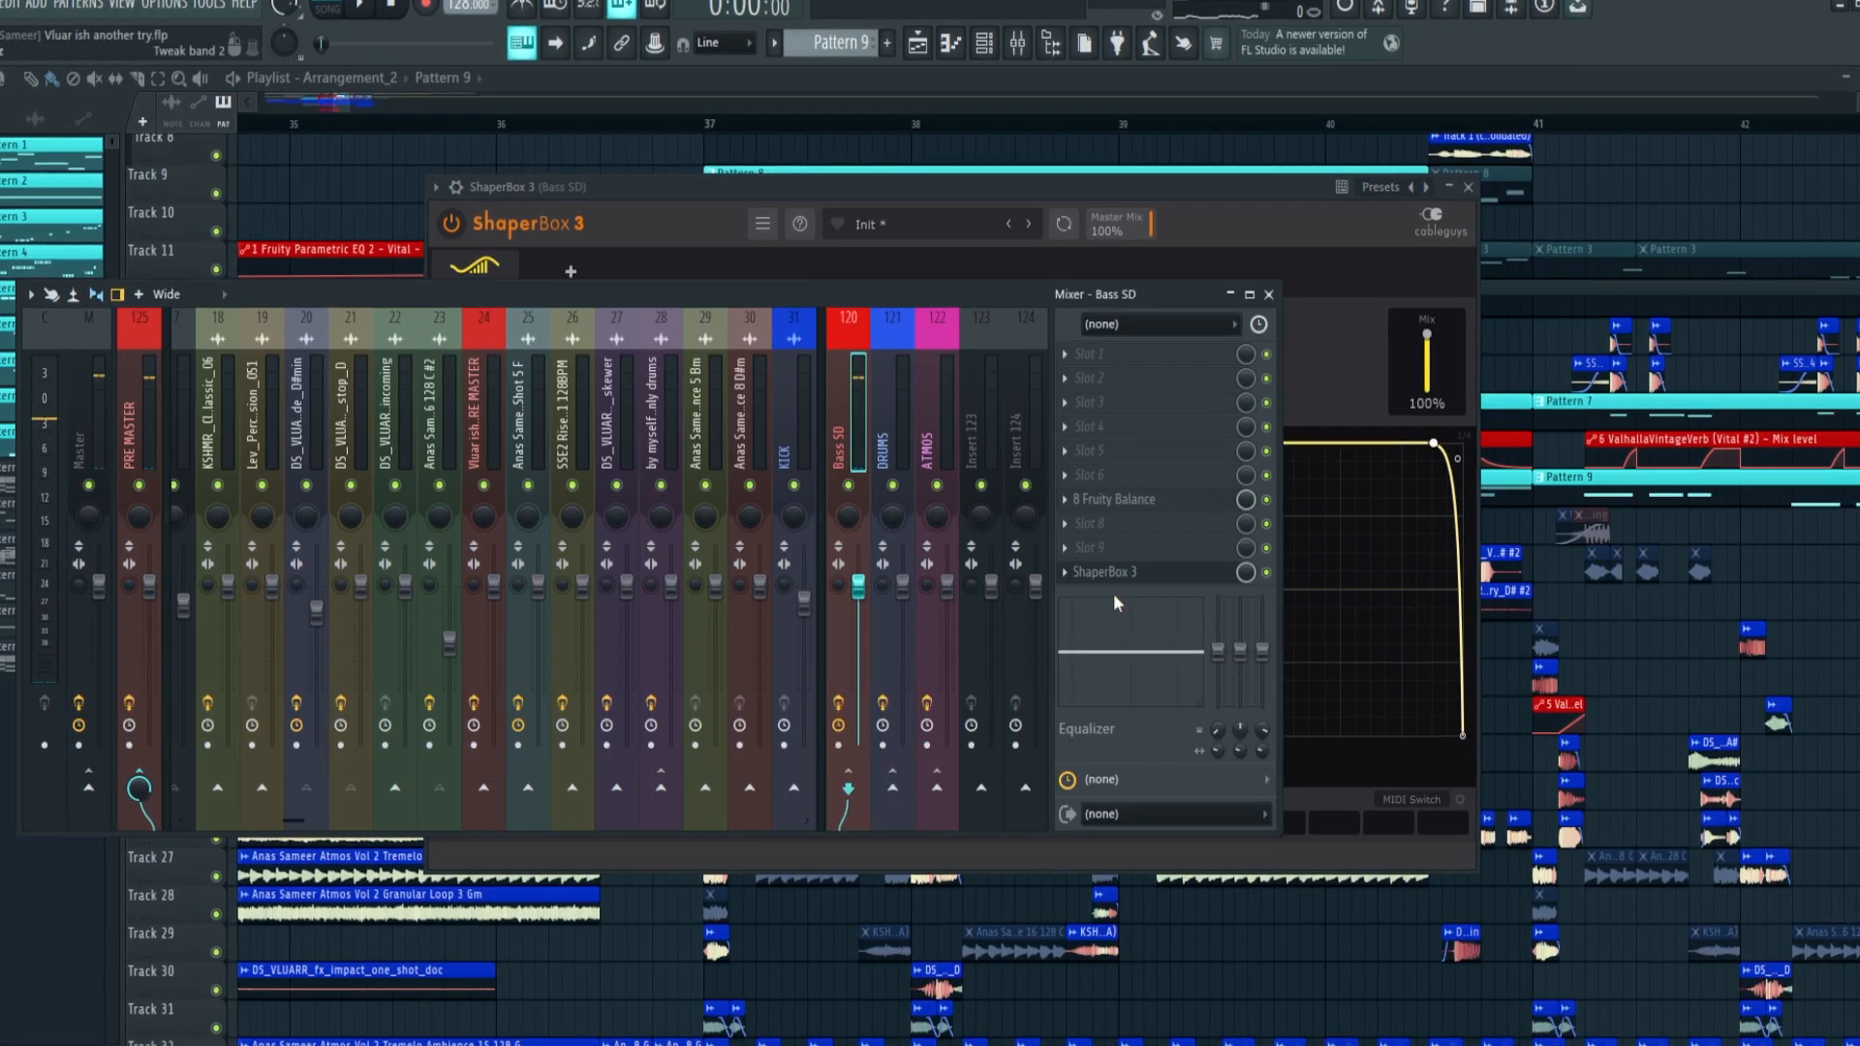
left_click(1065, 573)
left_click_drag(1114, 726, 1154, 439)
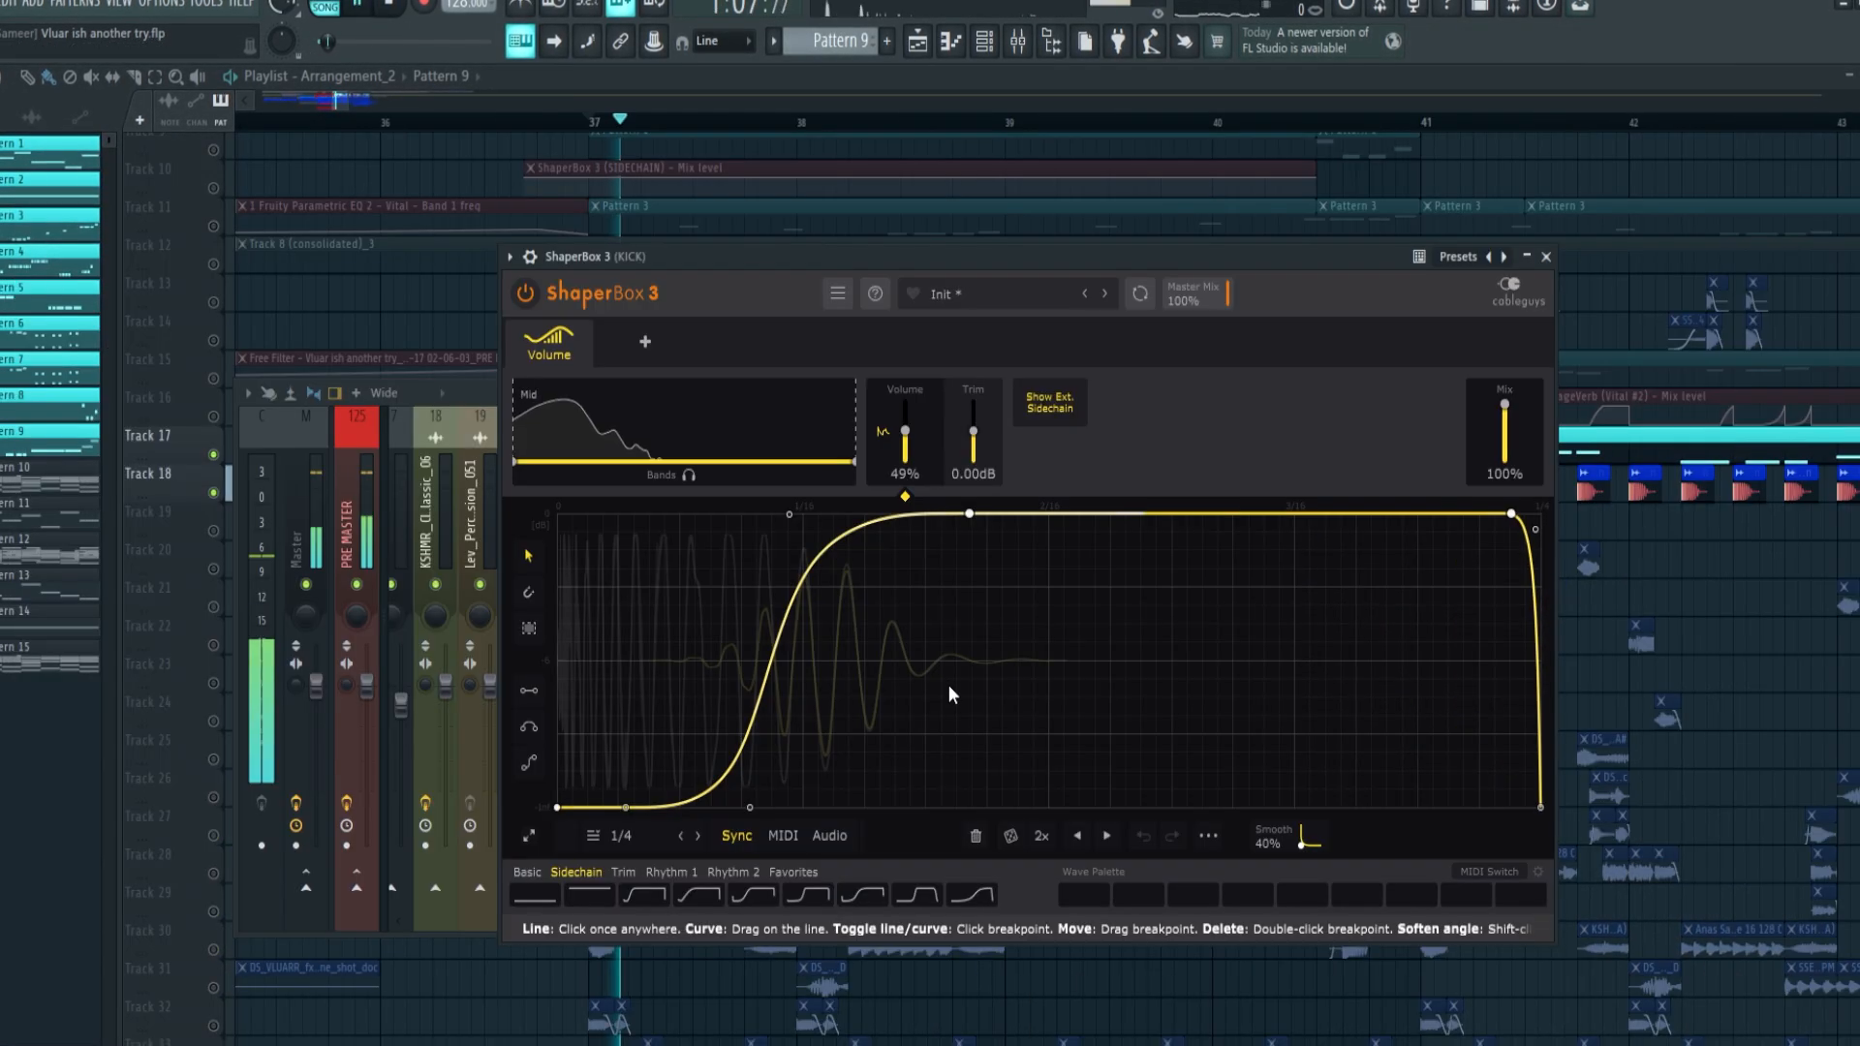
Flip the volume wave vertically in the KICK track's ShaperBox 3
right_click(880, 617)
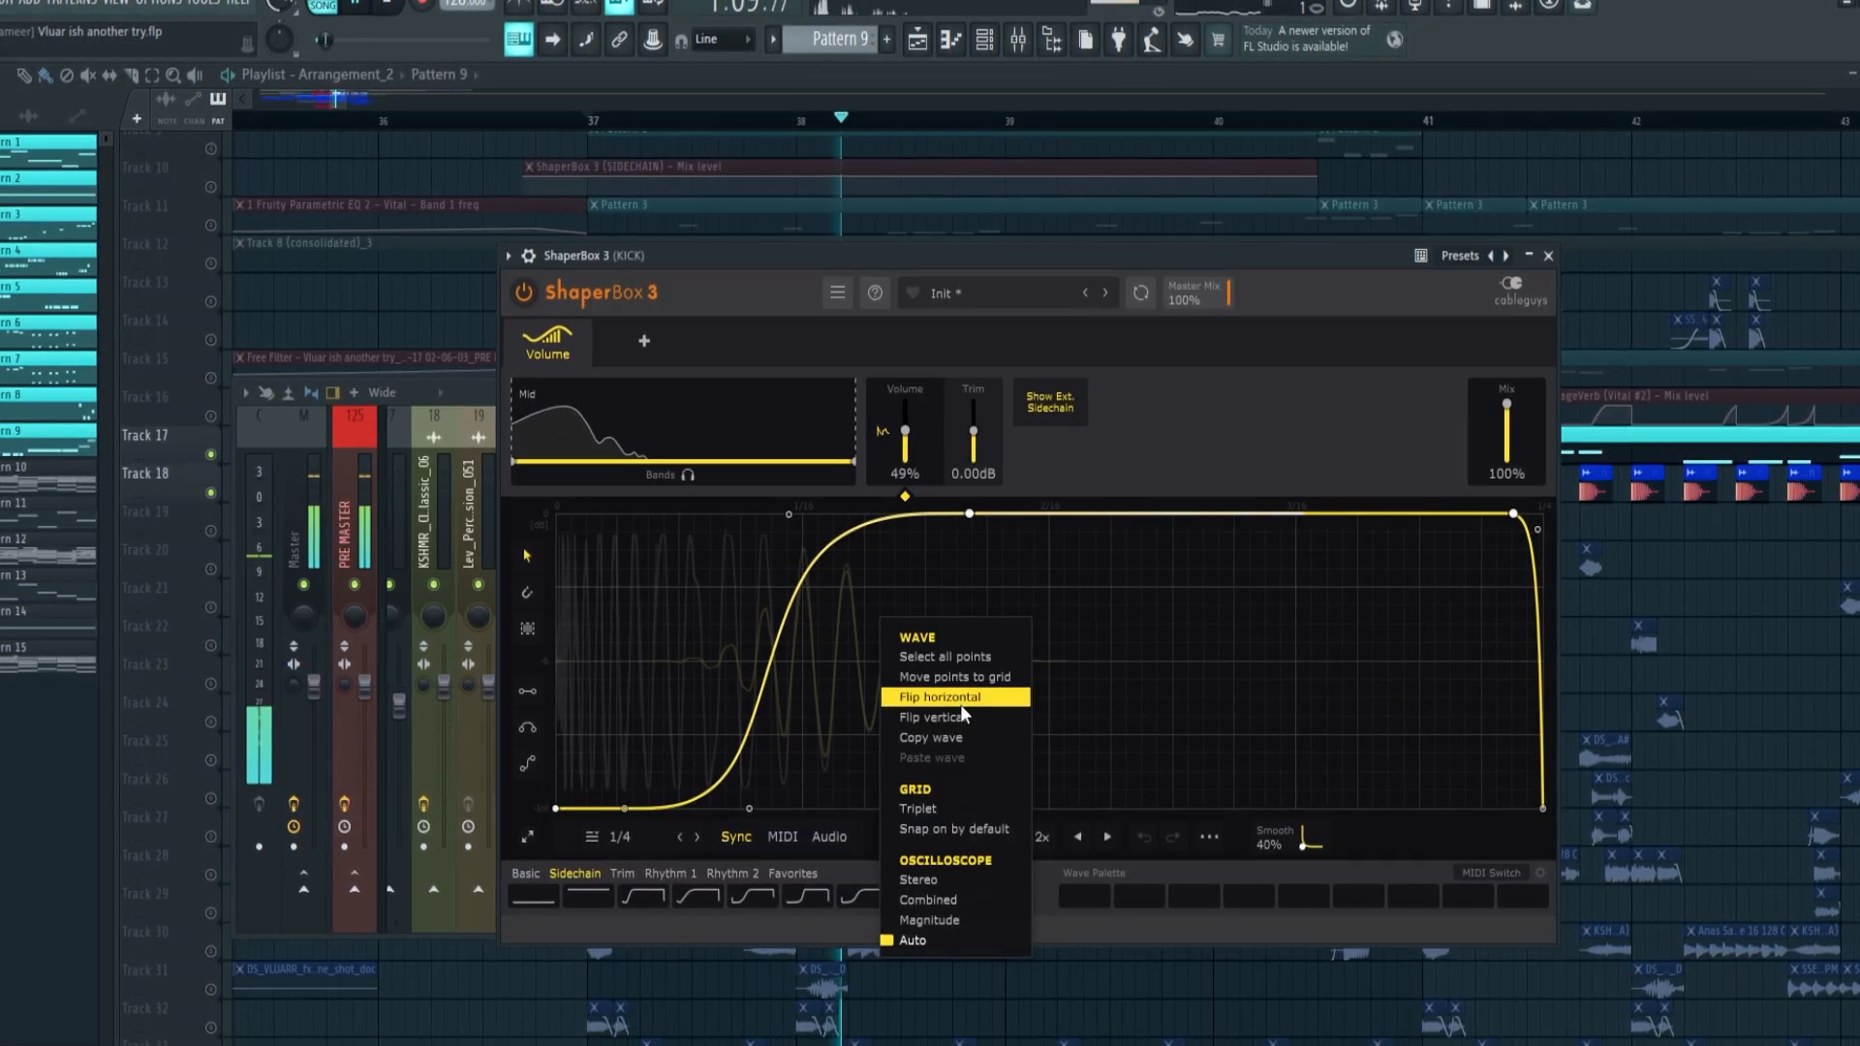
left_click(962, 716)
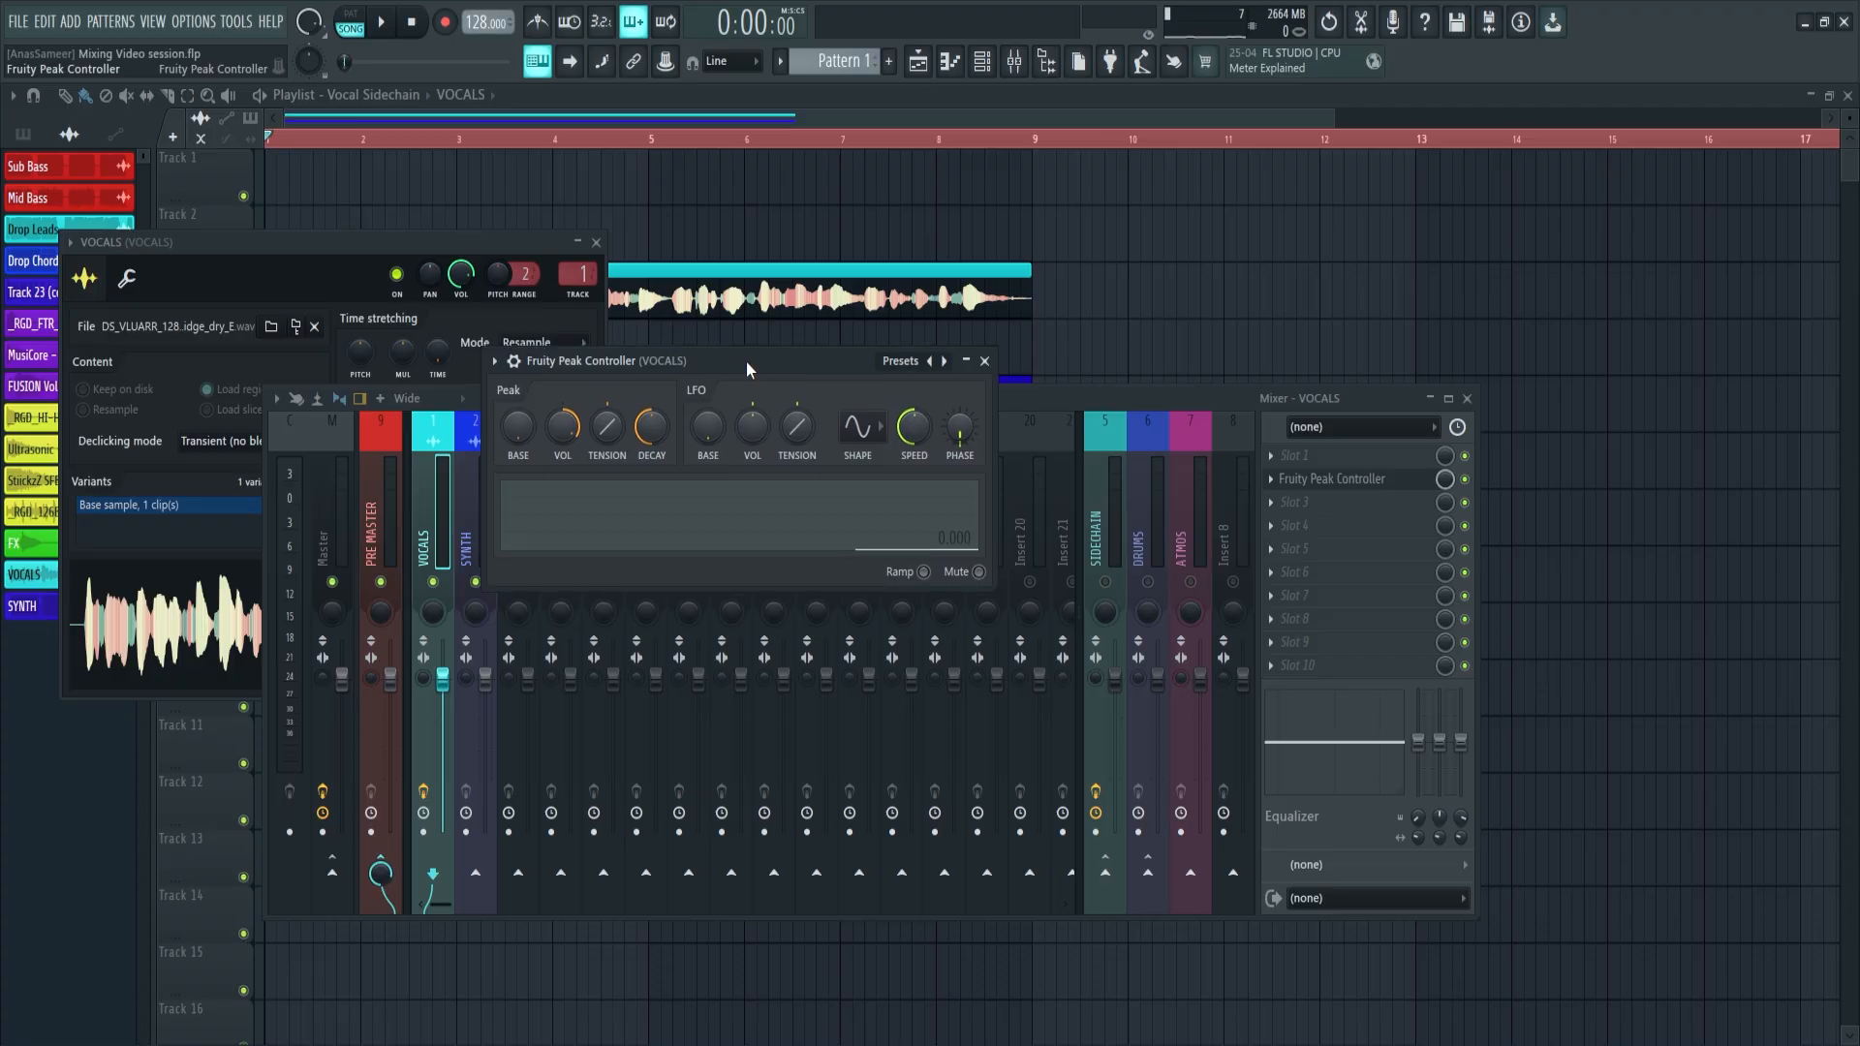
Add Fruity Parametric EQ 2 after the Fruity Peak Controller on the VOCALS track and play the vocal to inspect its frequencies
left_click(1296, 502)
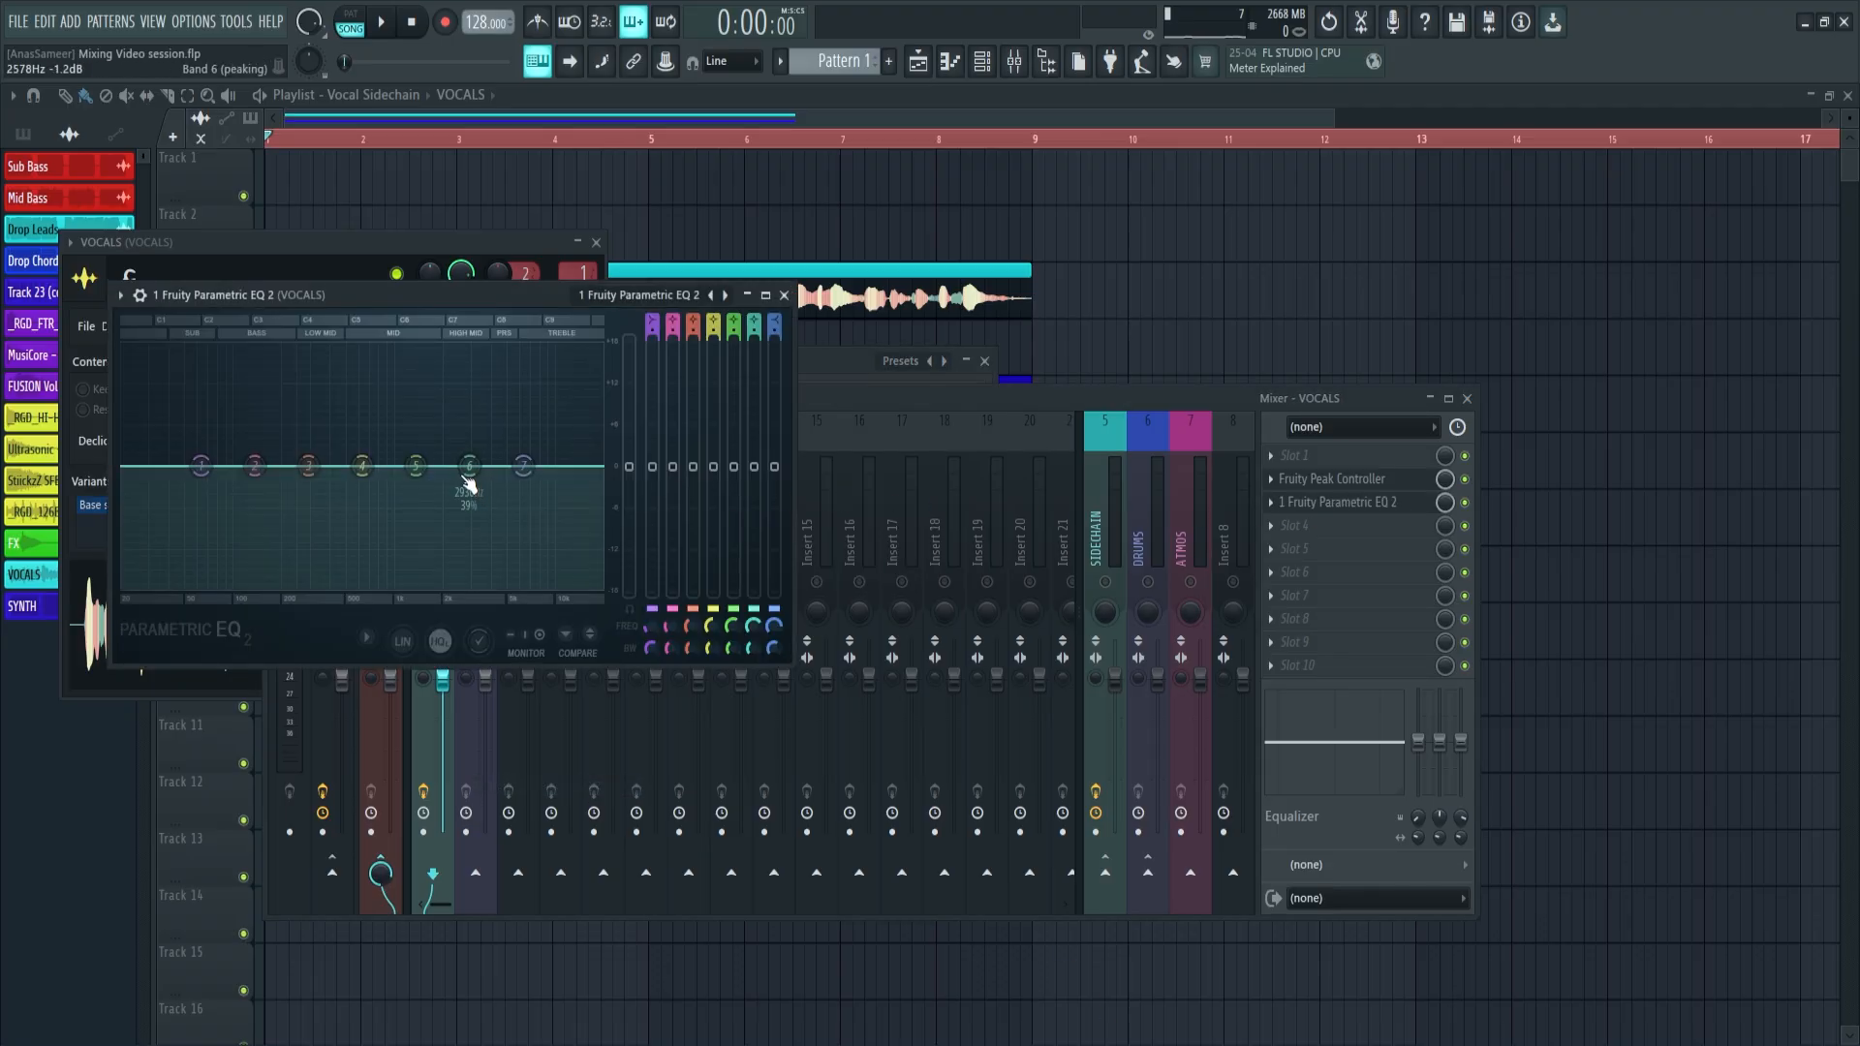
key("space")
left_click_drag(363, 466, 330, 435)
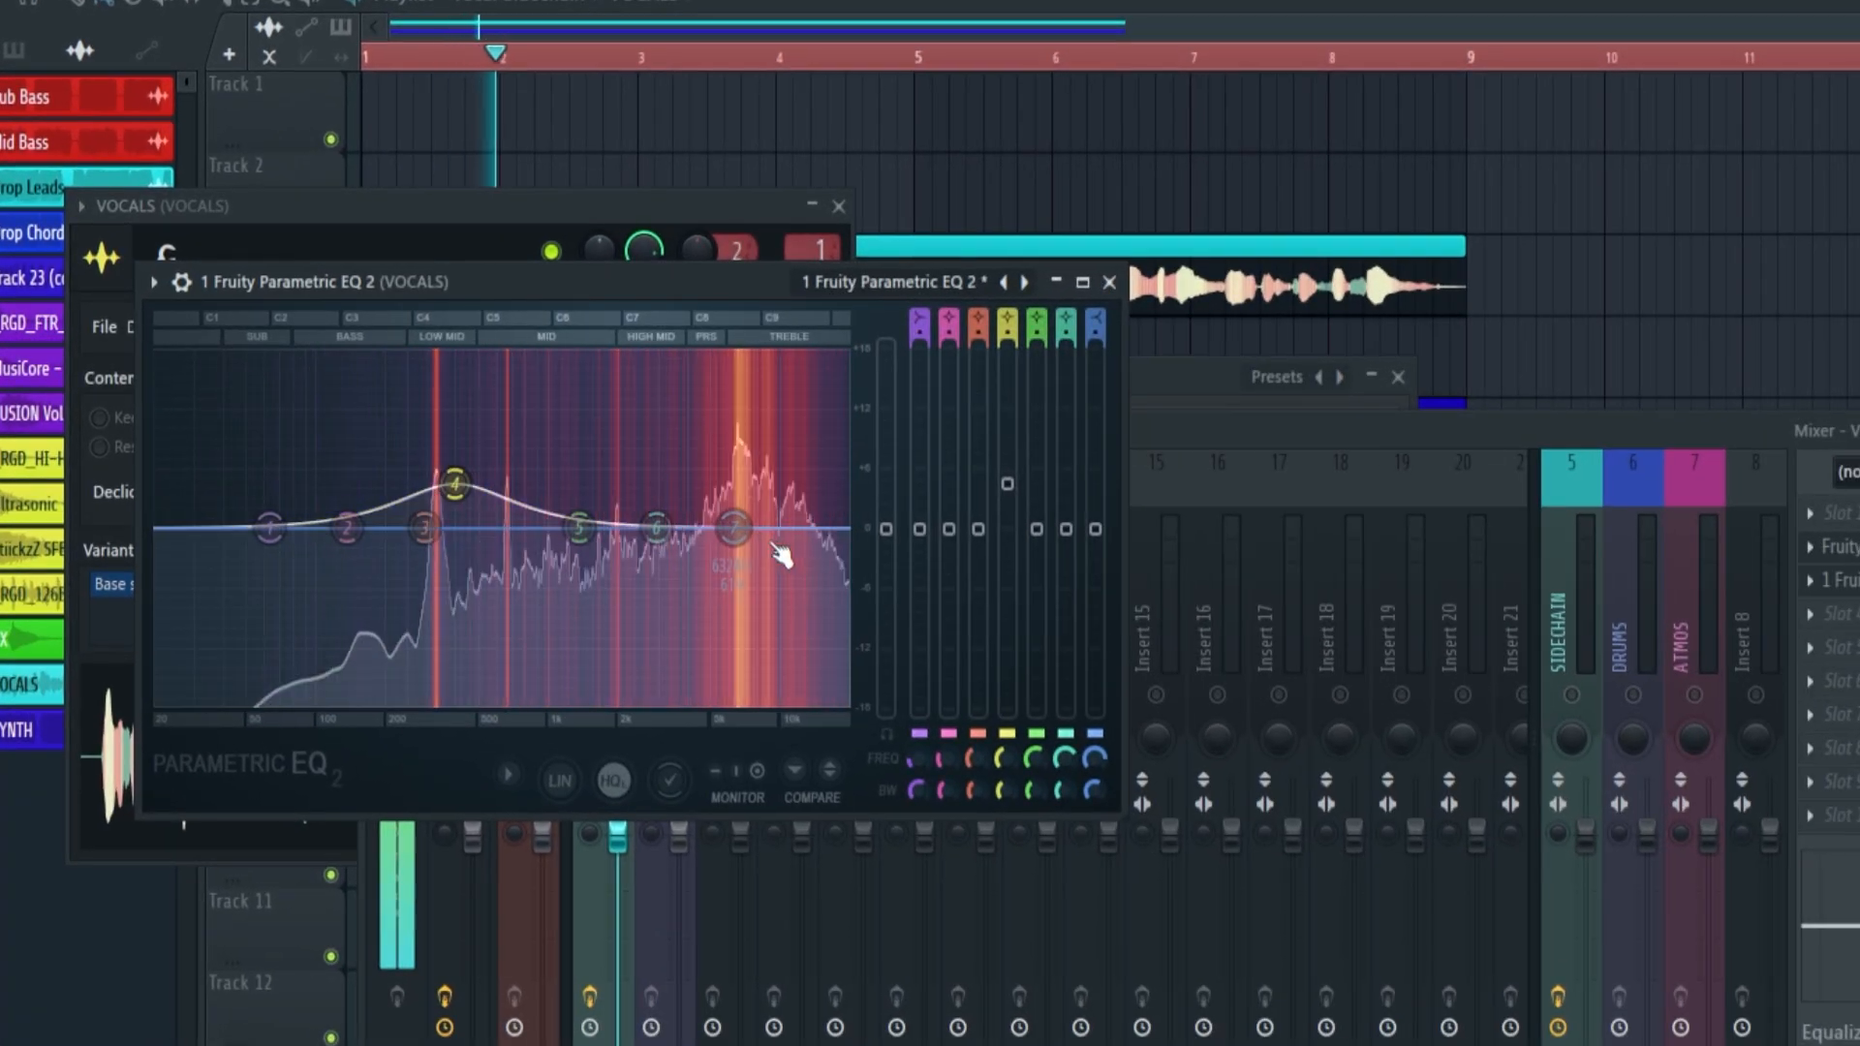
left_click_drag(655, 527, 712, 478)
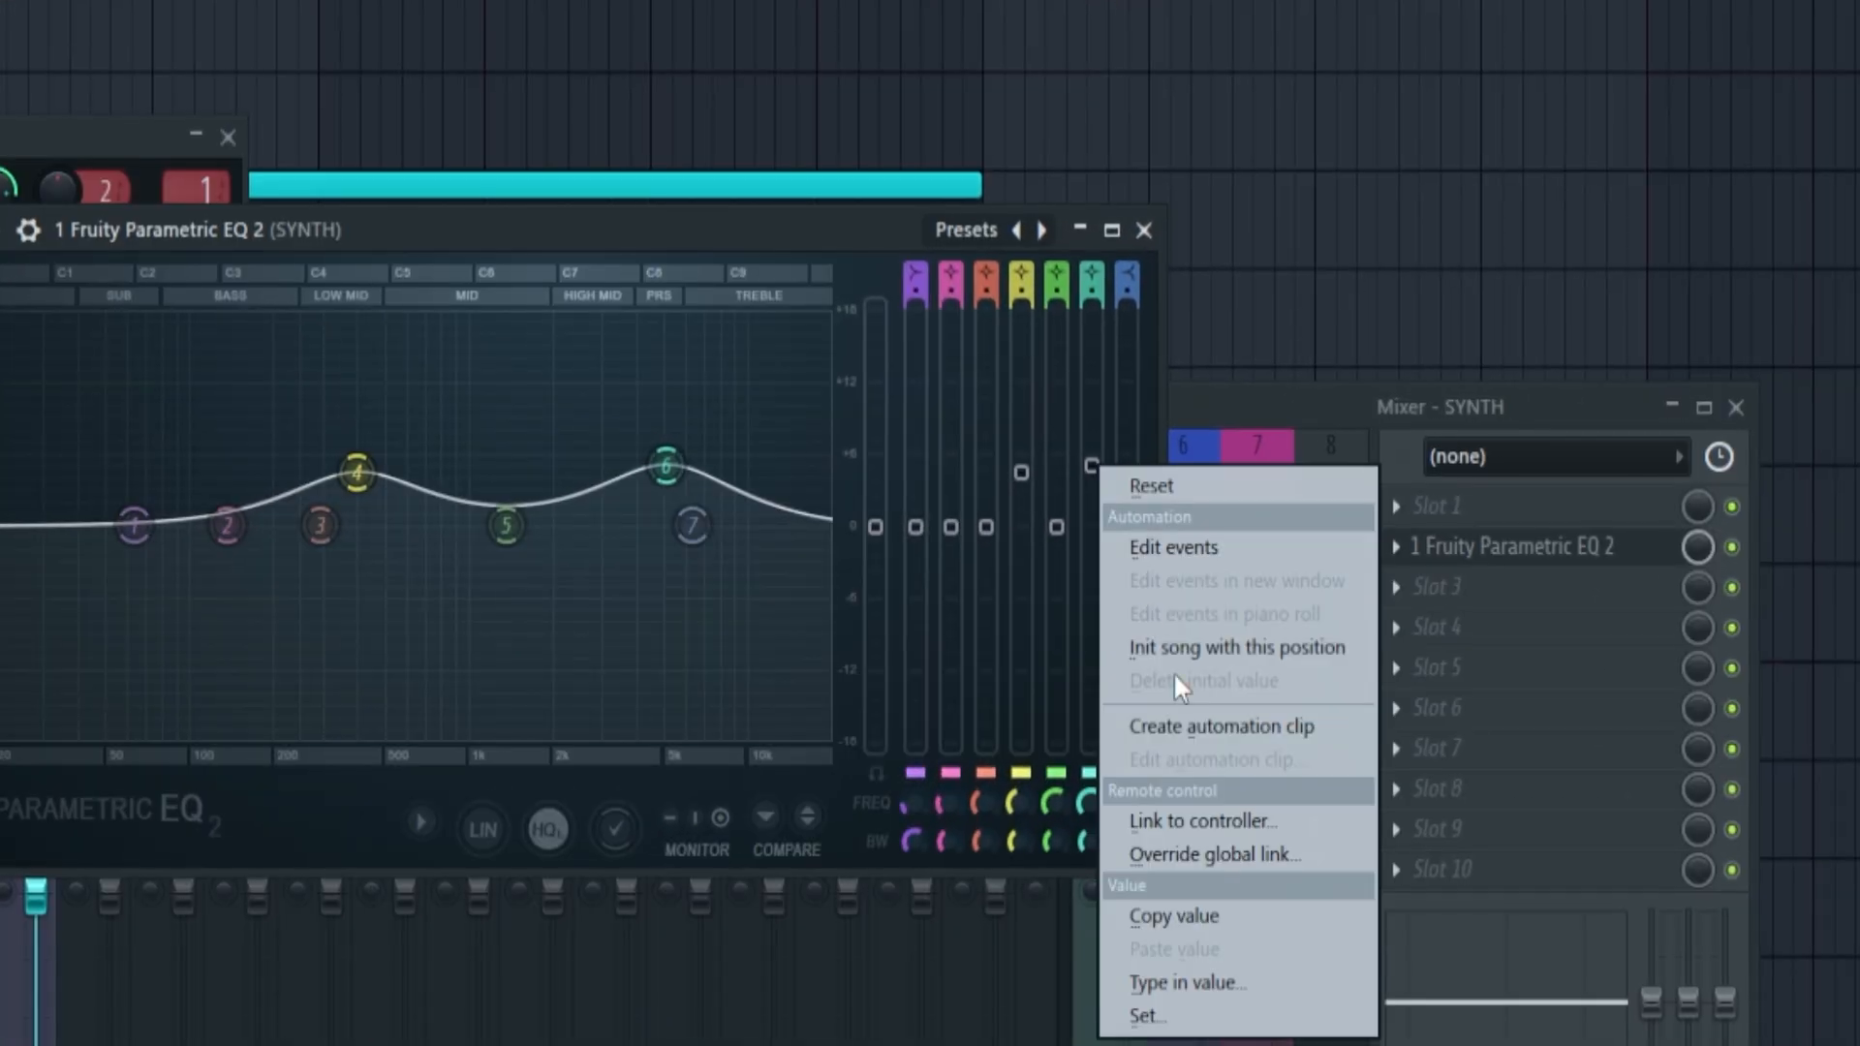
Link the band 6 level of the SYNTH track's EQ to Fruity Peak Controller - Peak and set its mapping formula
left_click(1171, 818)
left_click(771, 577)
left_click(910, 648)
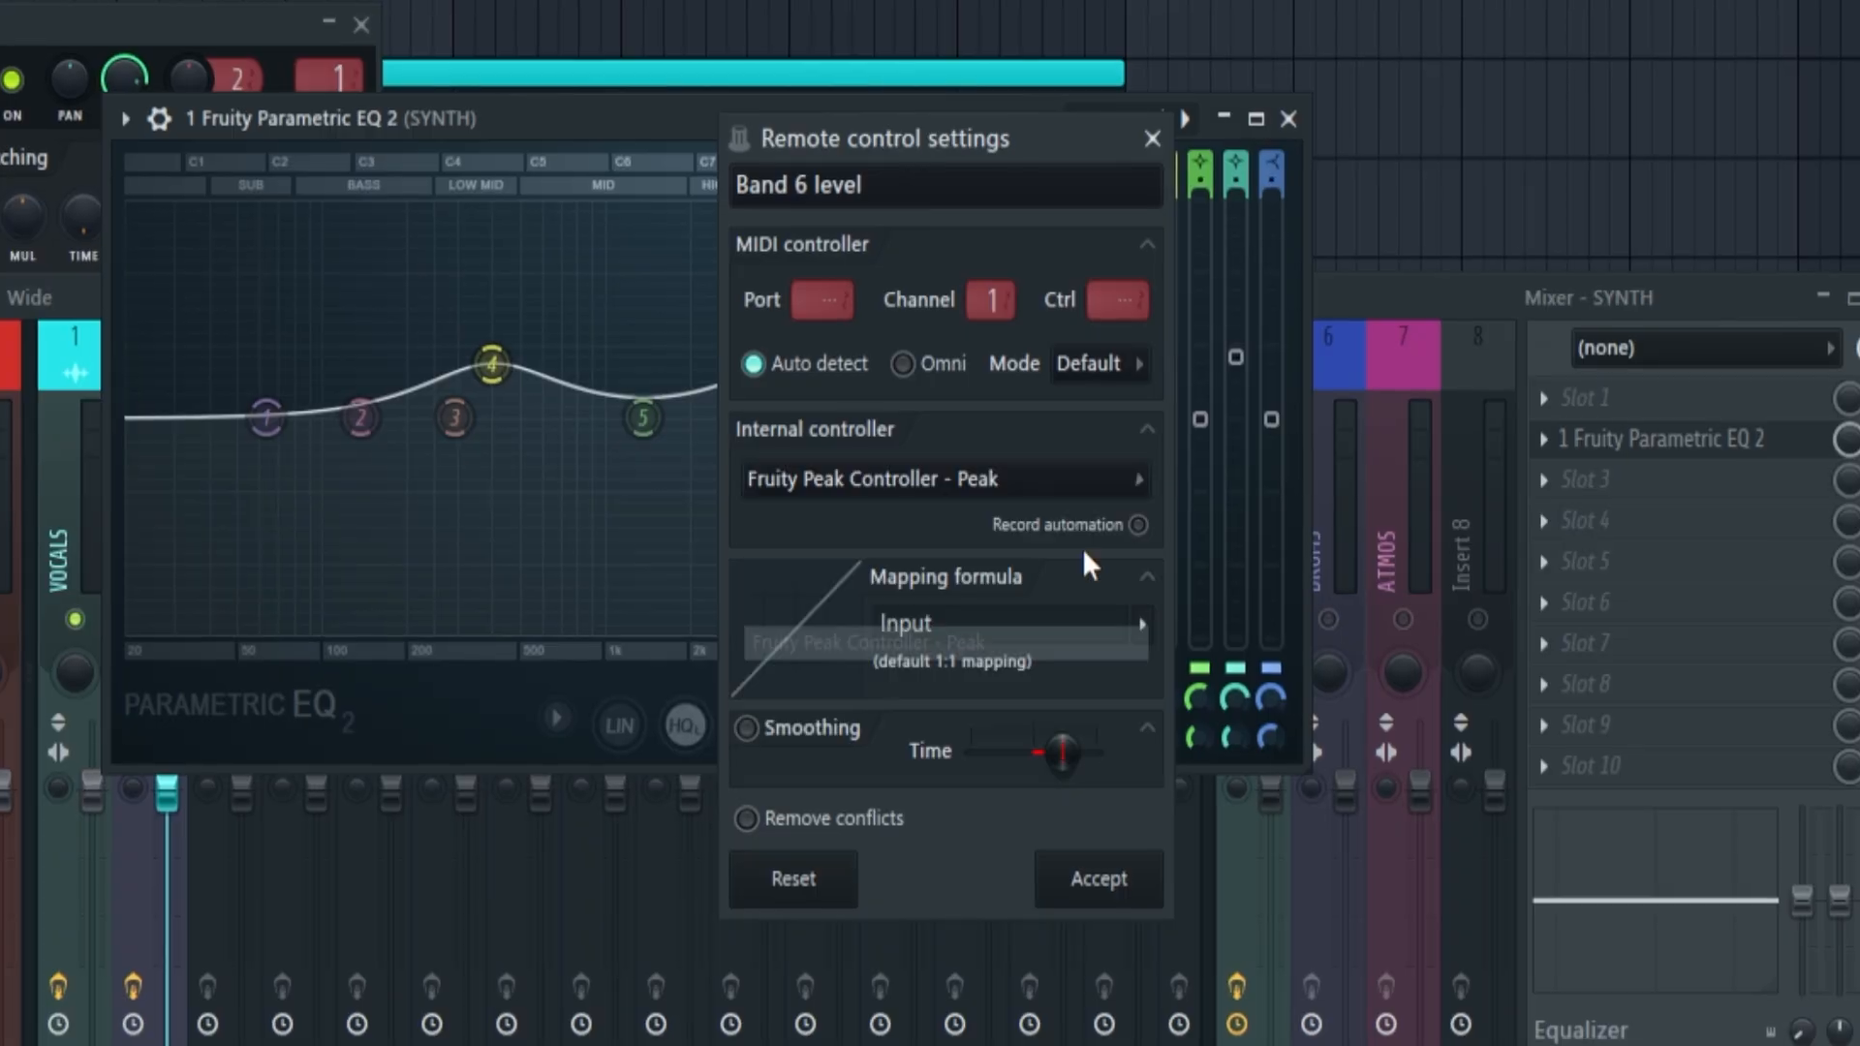
left_click(1130, 619)
left_click(1175, 752)
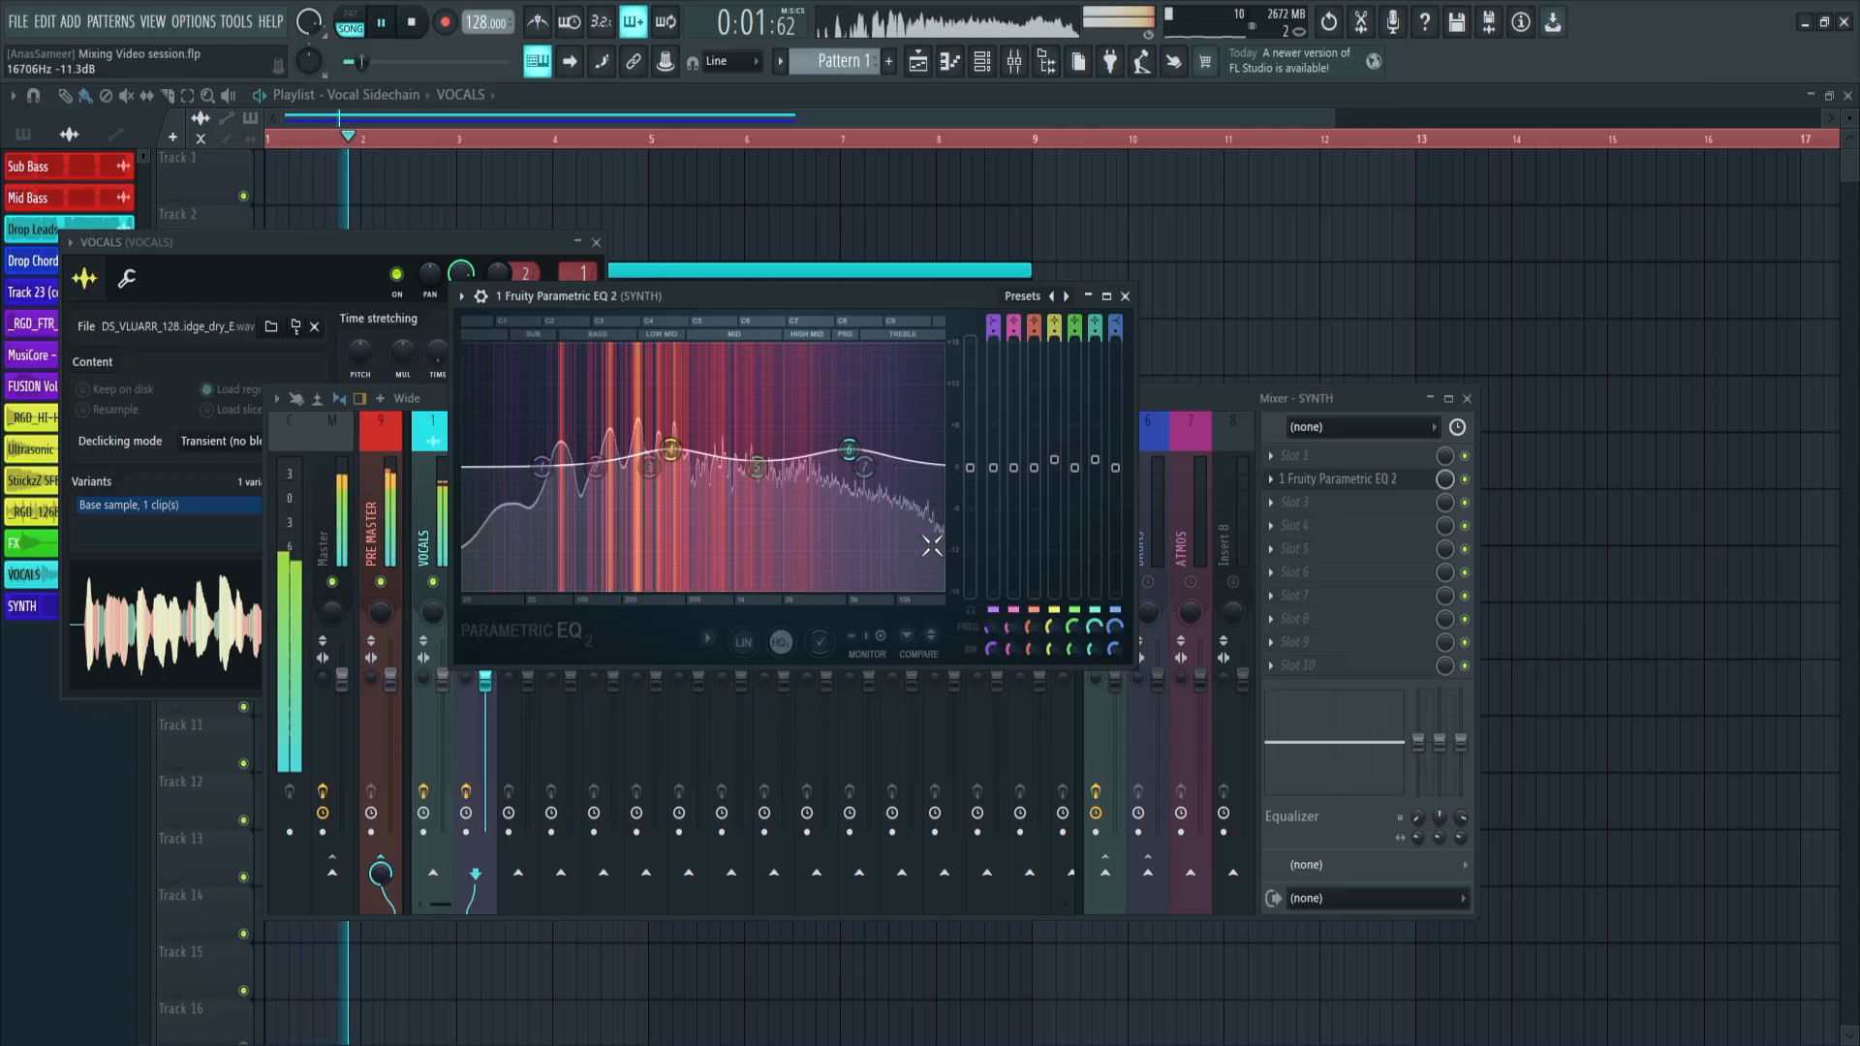
Stop playback and open the Fruity Peak Controller on the VOCALS track
key("space")
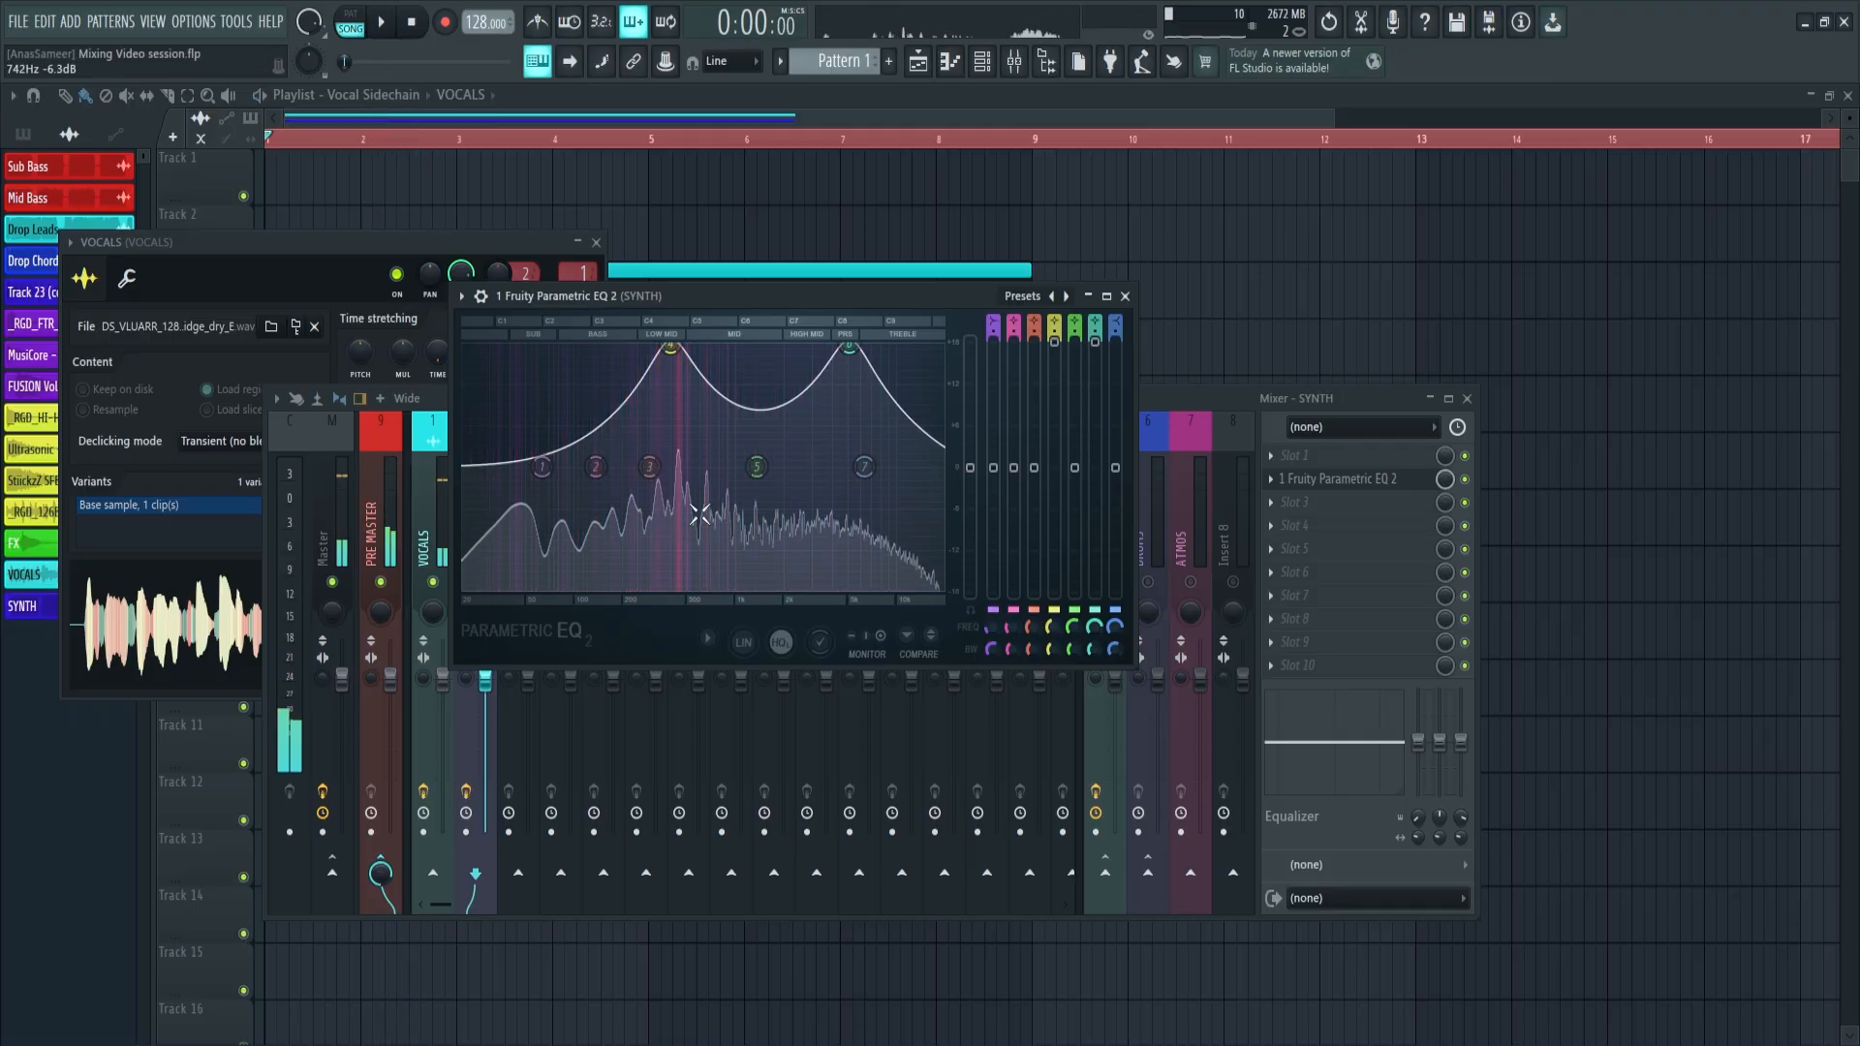
left_click(435, 507)
left_click(1379, 482)
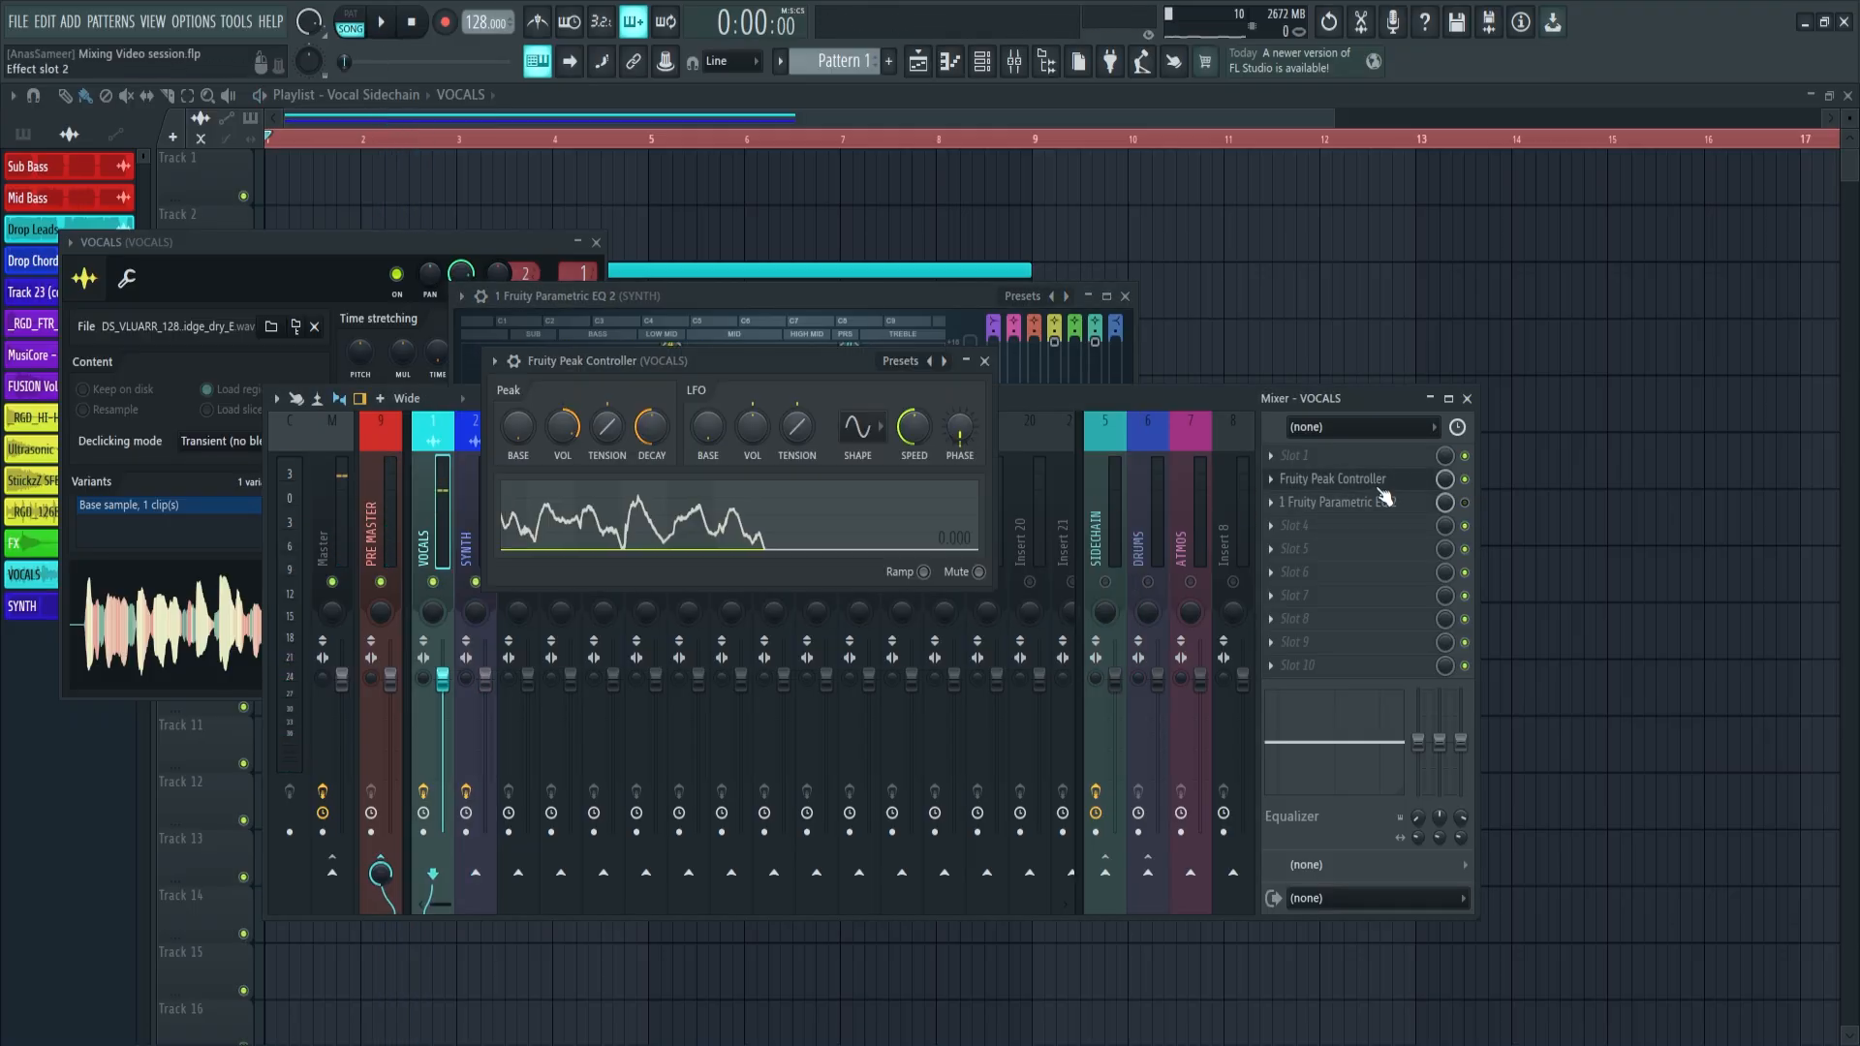
Lower the peak volume of the VOCALS track's Fruity Peak Controller during playback to make the SYNTH EQ dips shallower
left_click(1289, 502)
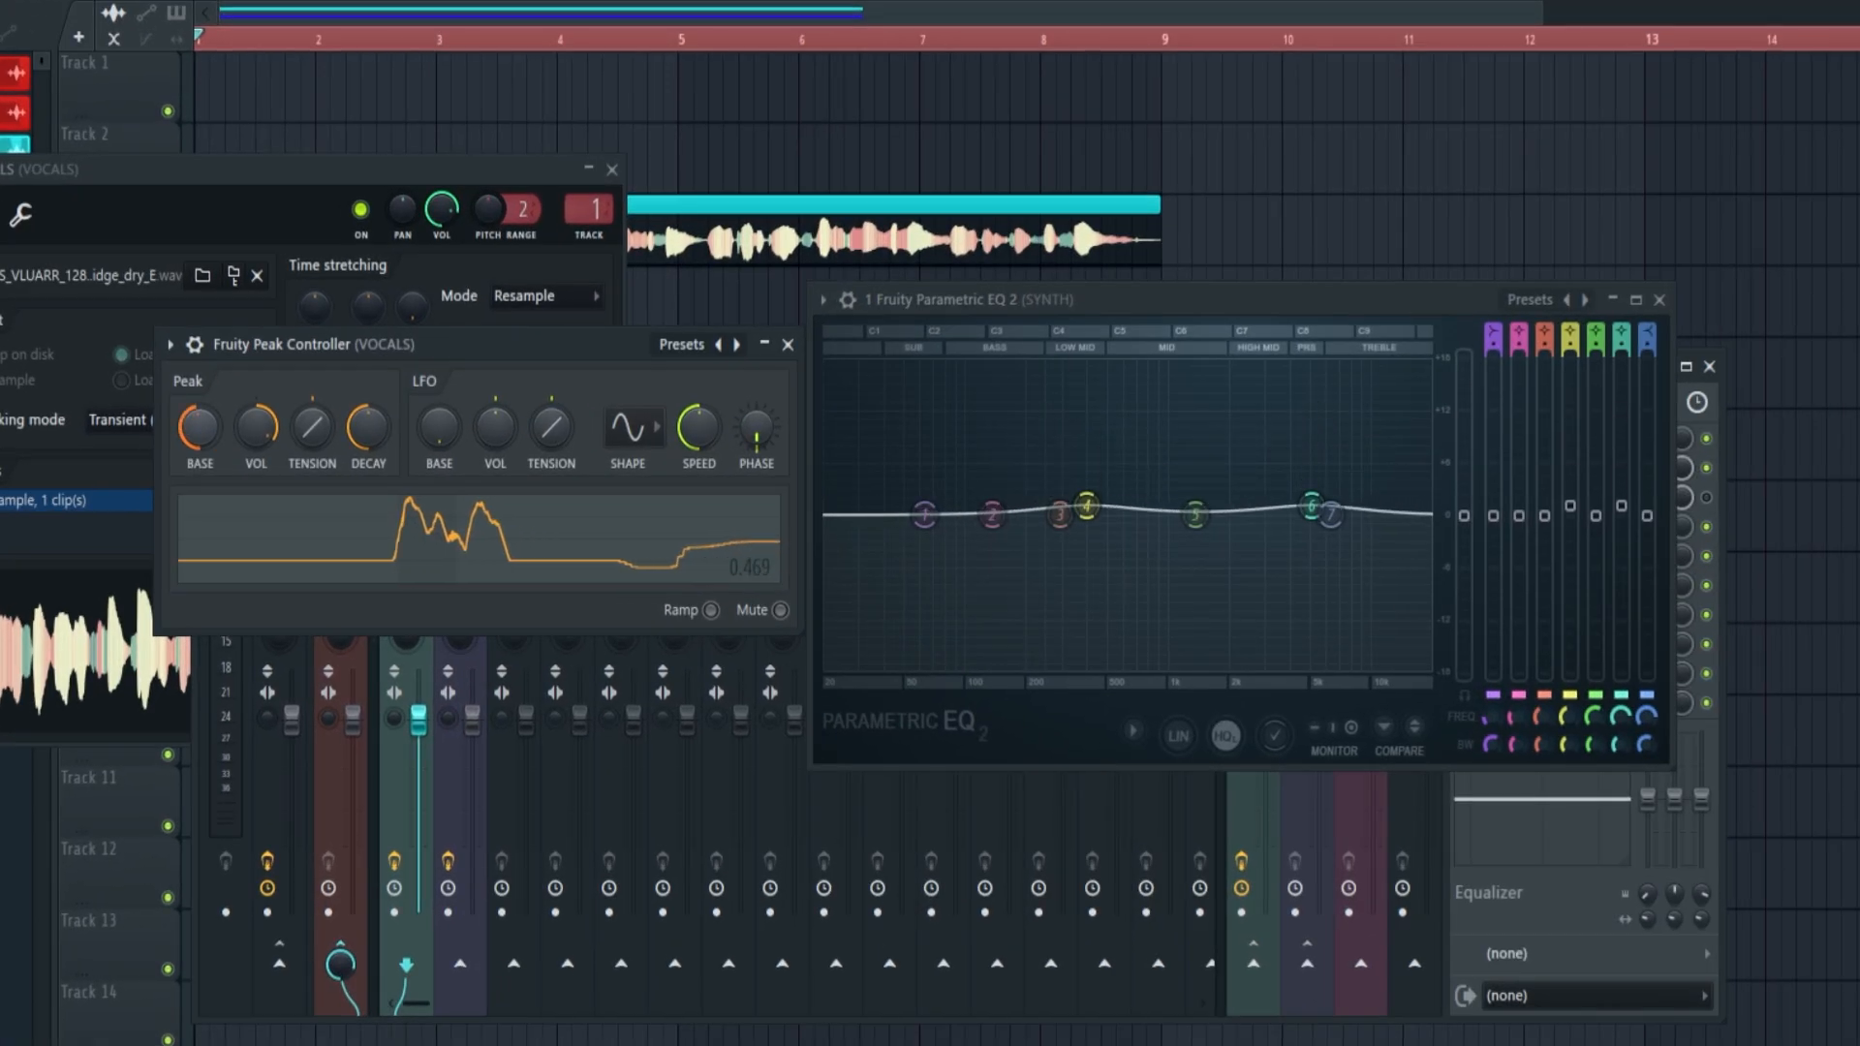
key("space")
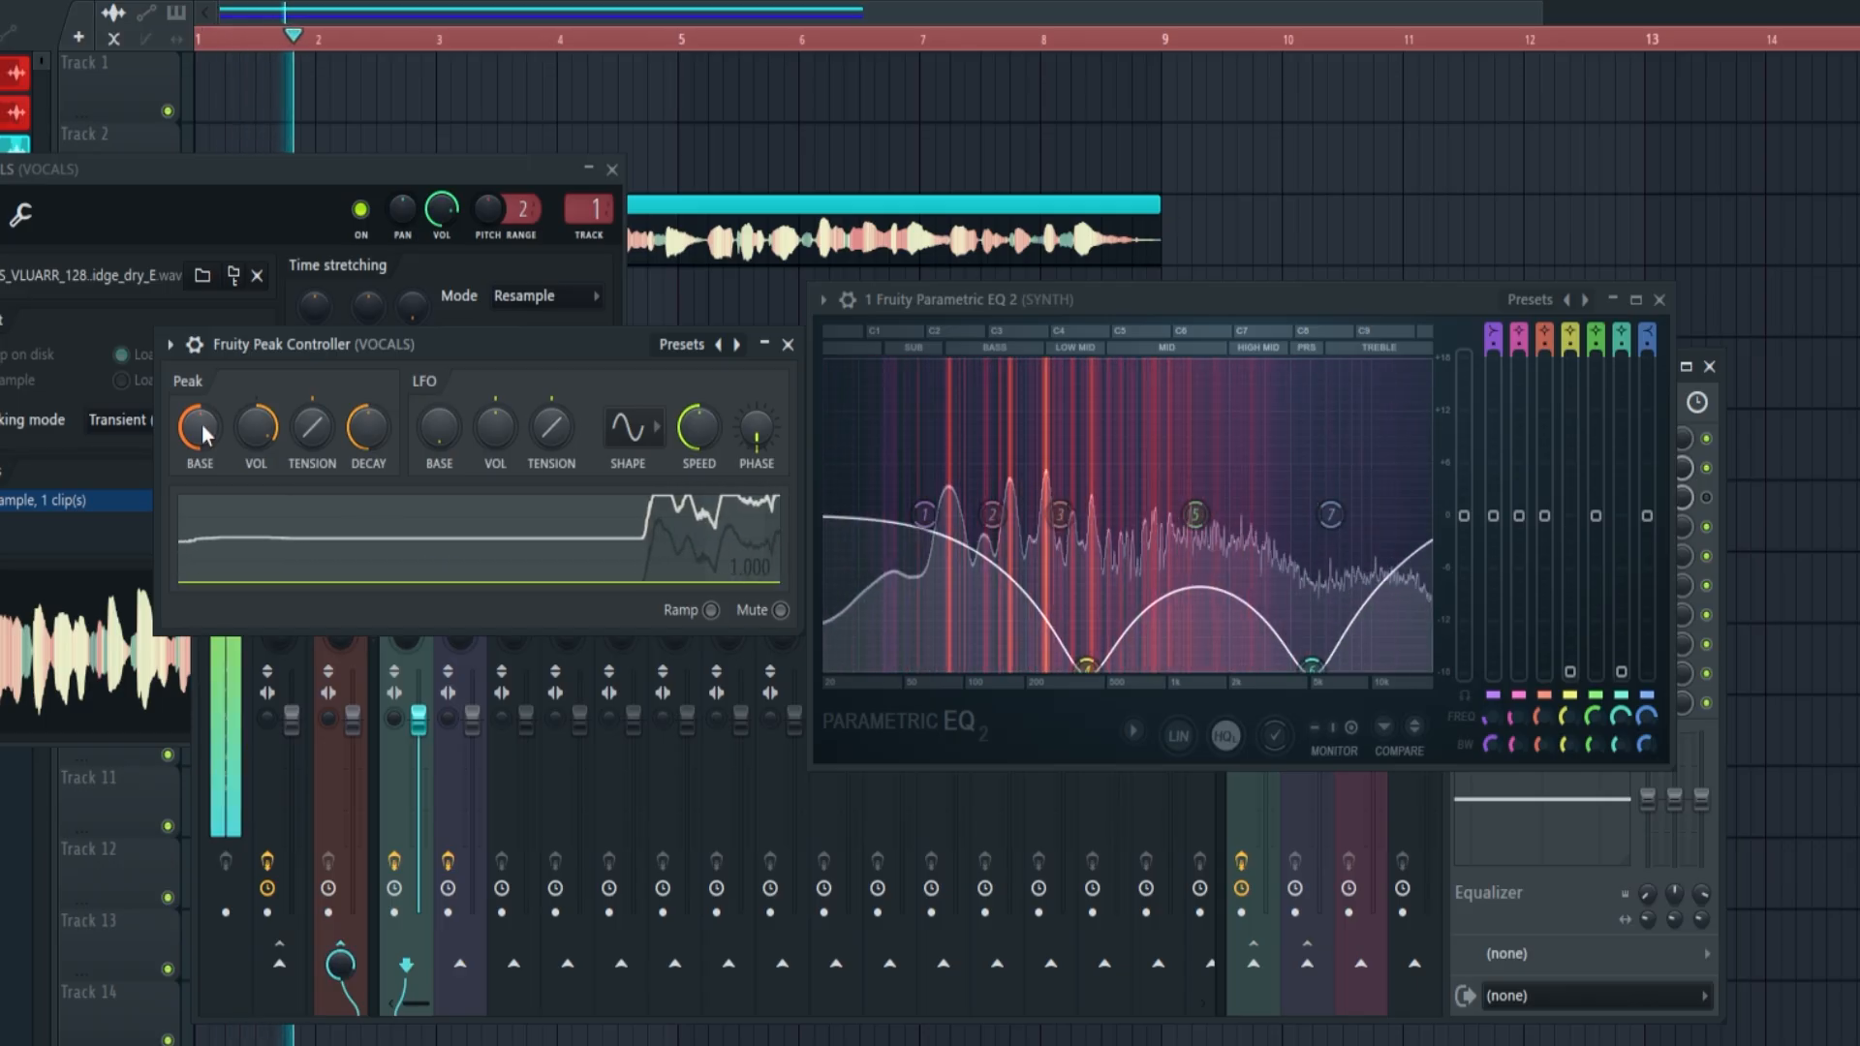
key("space")
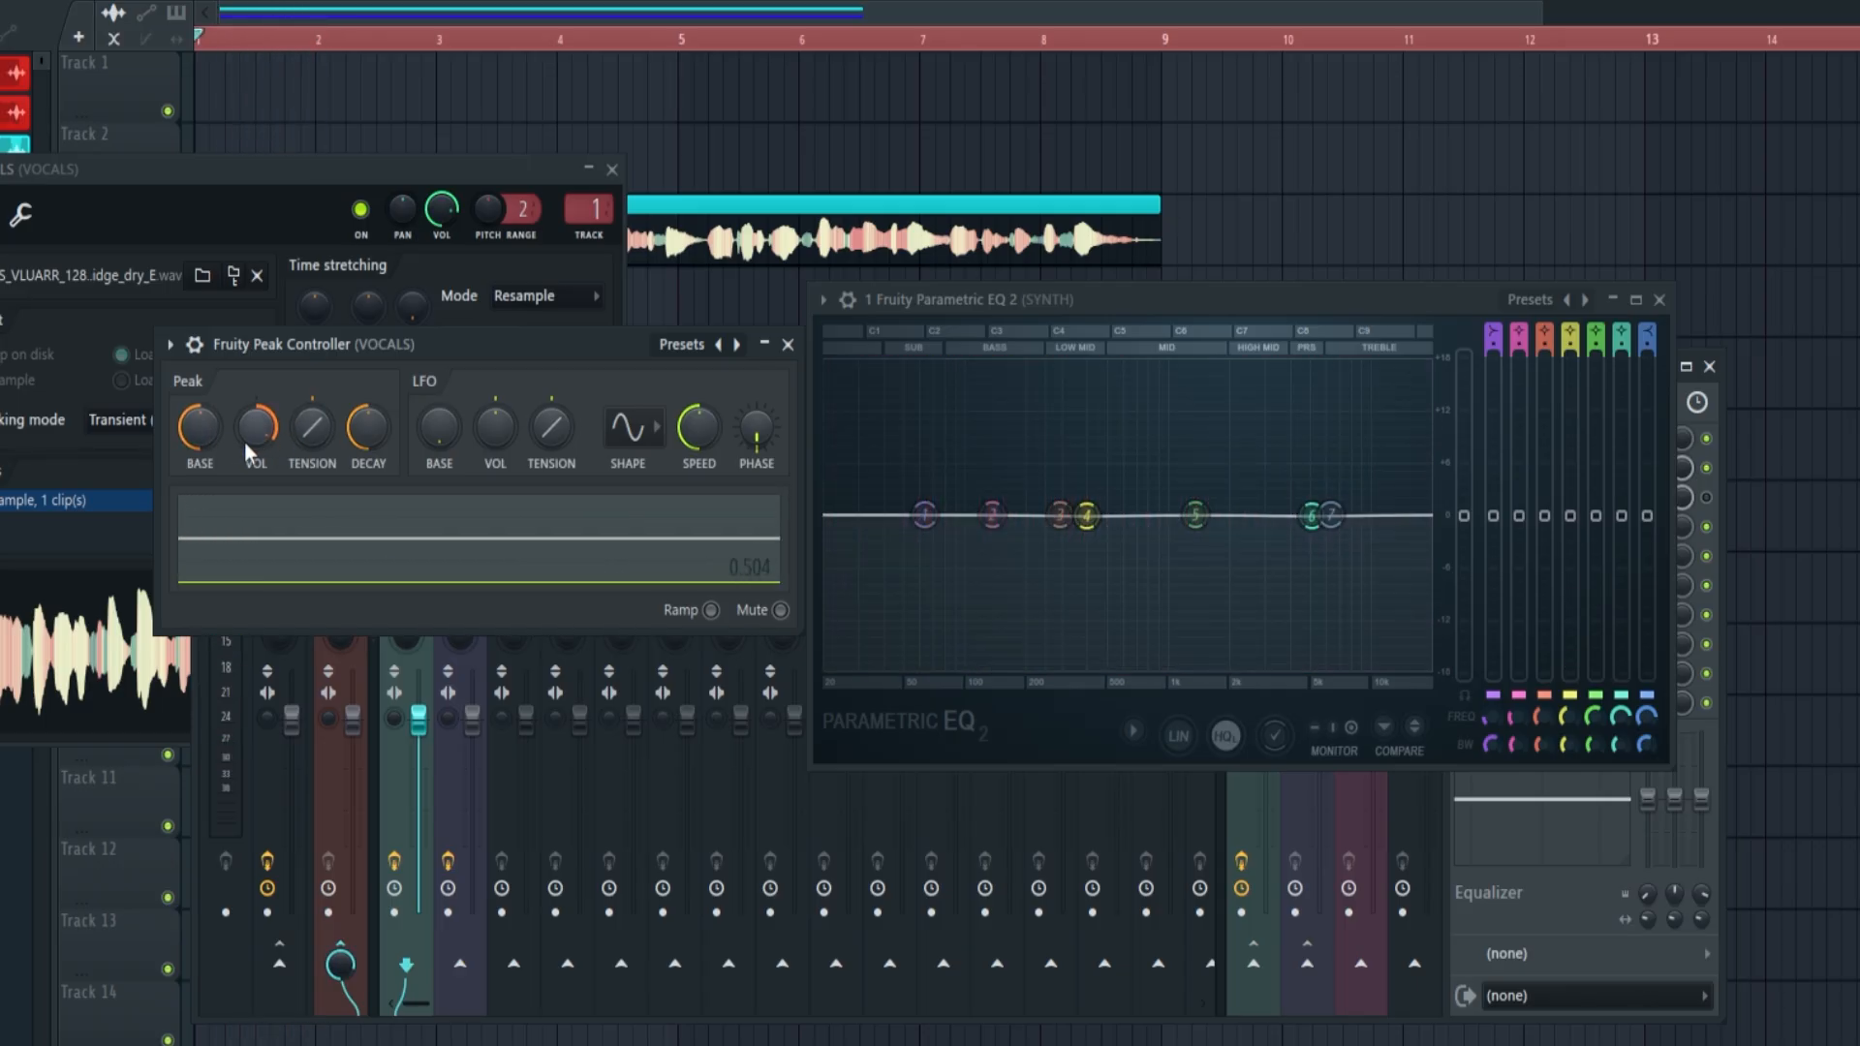
key("space")
left_click_drag(251, 433, 251, 489)
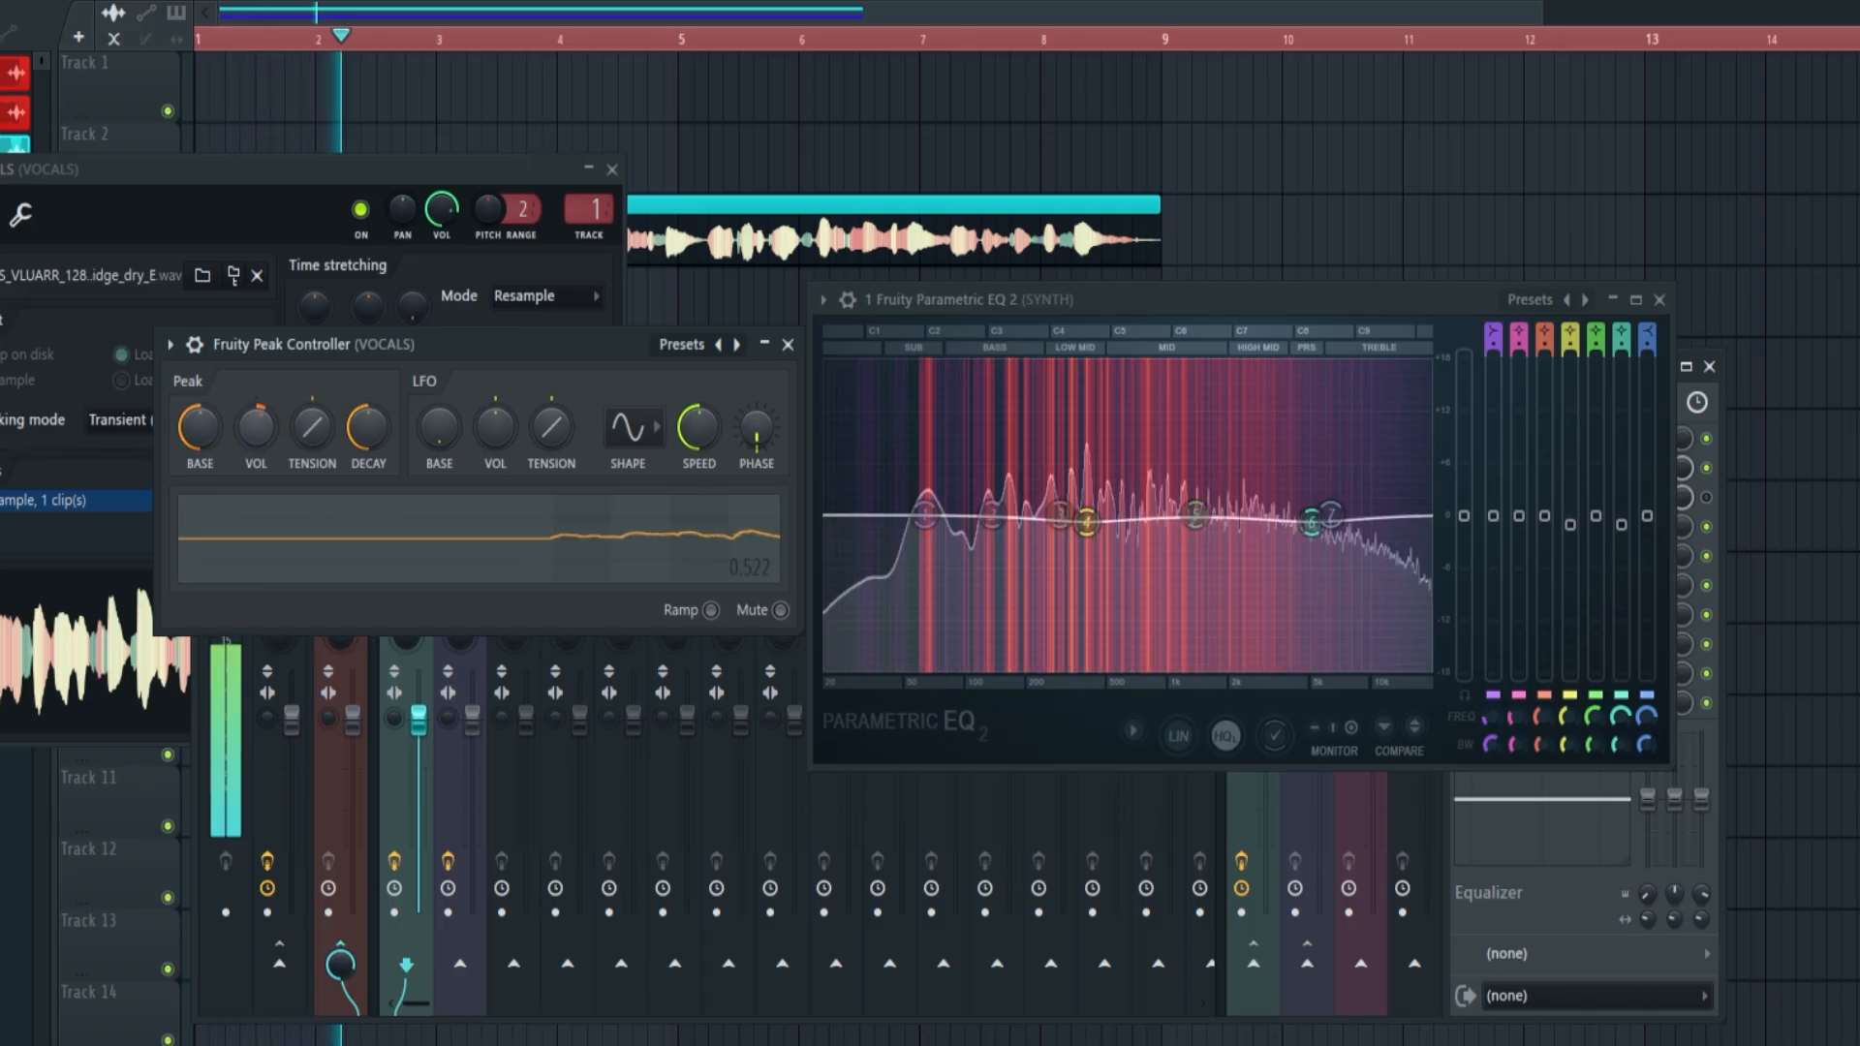
left_click_drag(994, 518, 990, 528)
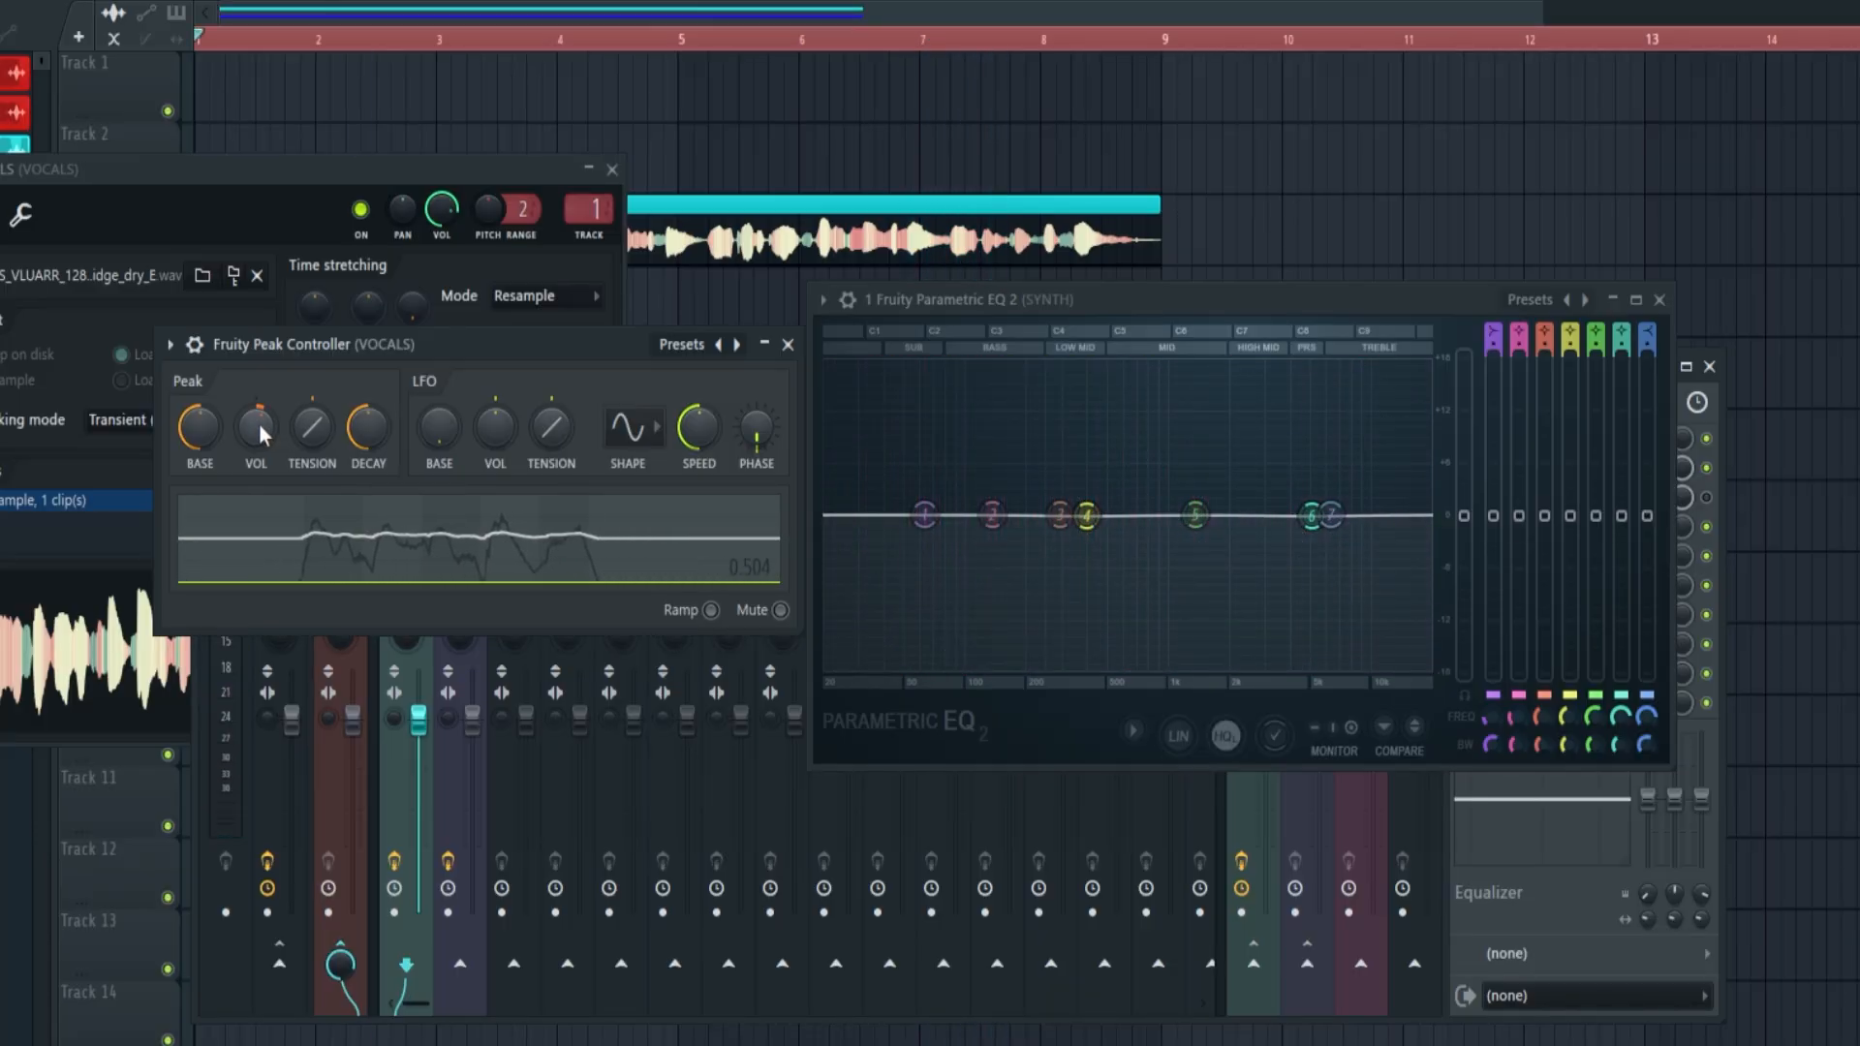
Raise the Peak Controller's peak volume to compare deeper EQ dips during playback, and turn it back down
left_click_drag(260, 425, 267, 392)
key("space")
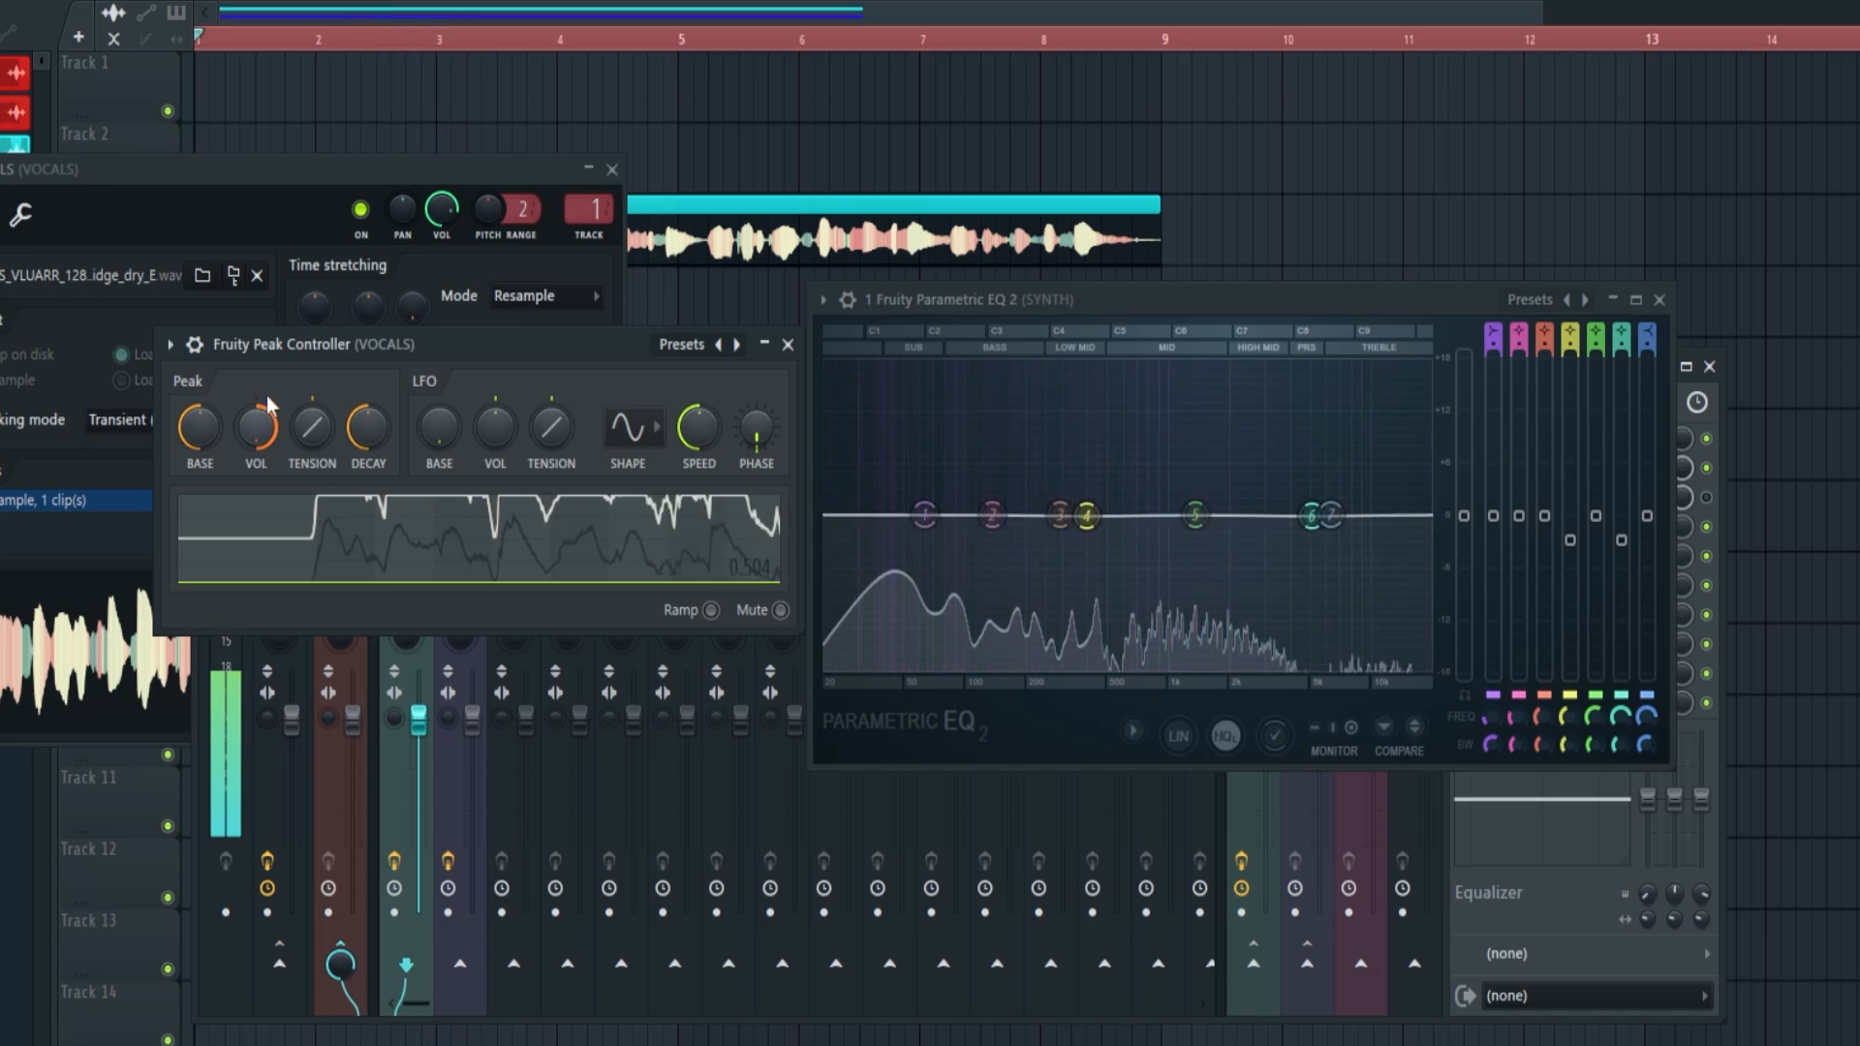
left_click_drag(269, 405, 264, 447)
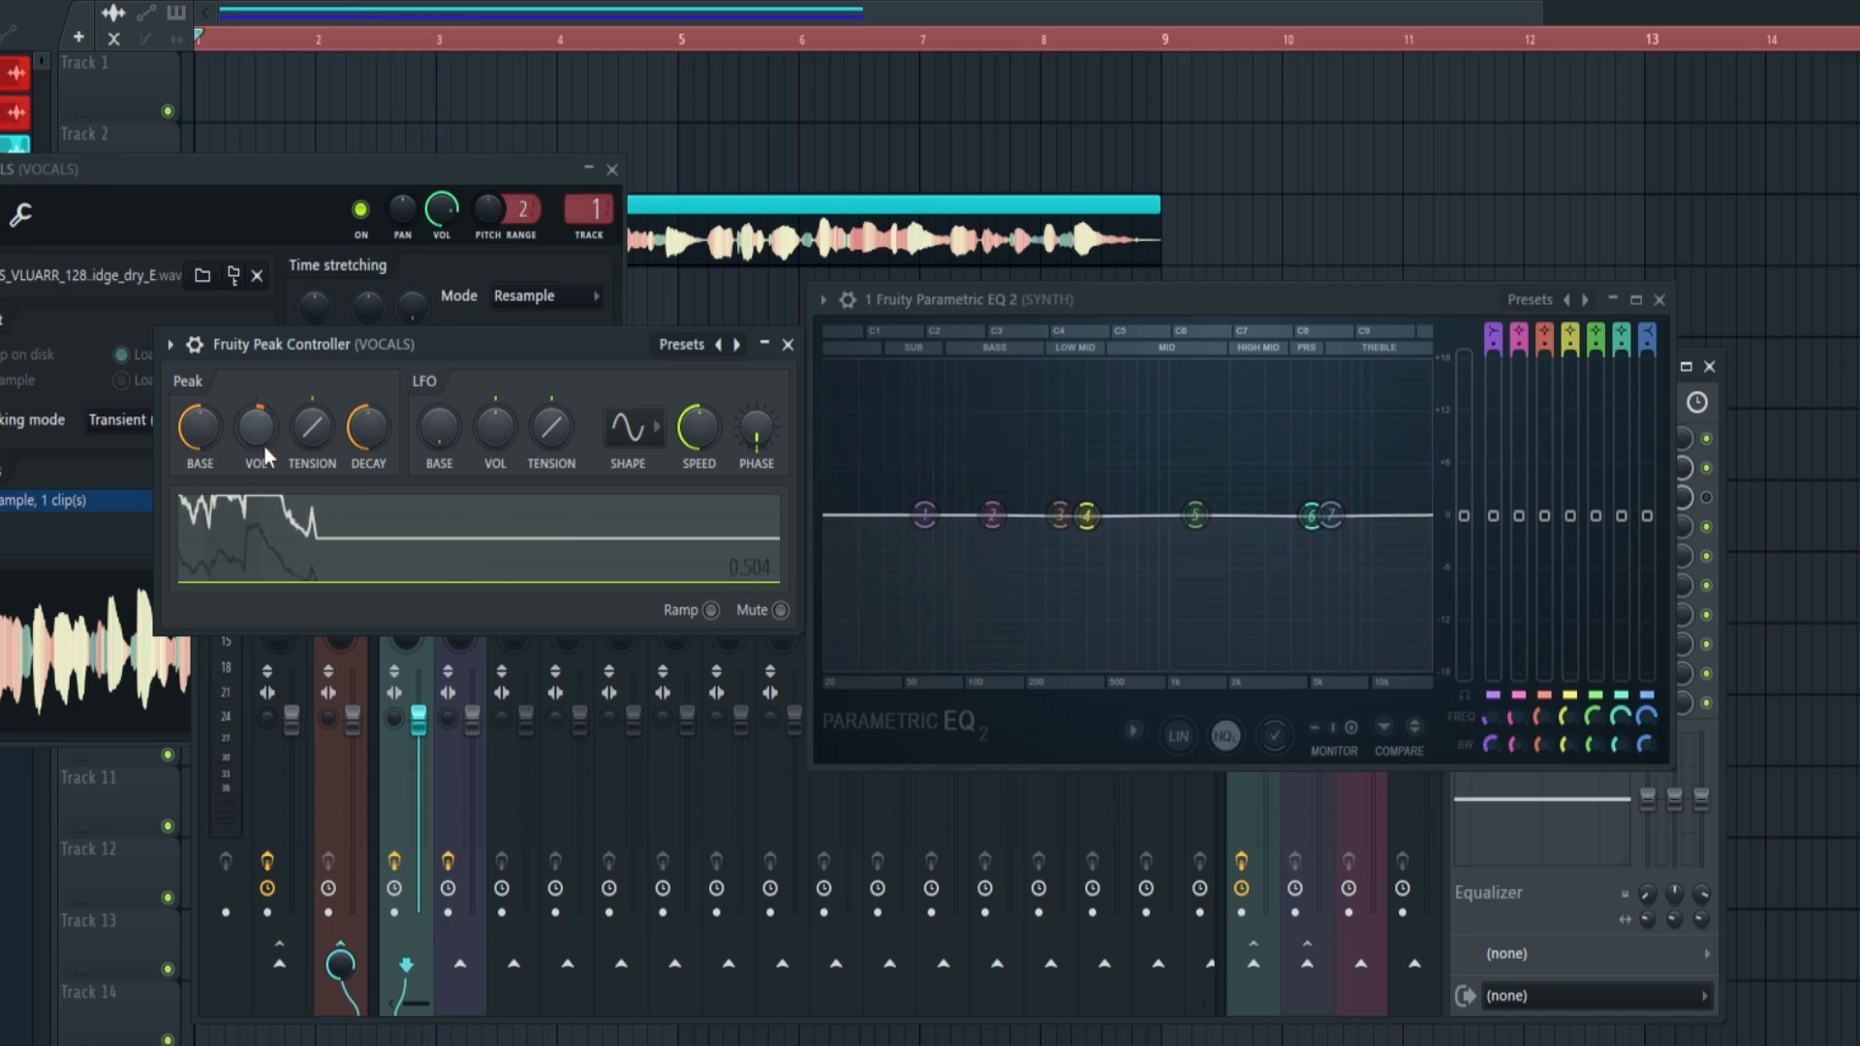
key("space")
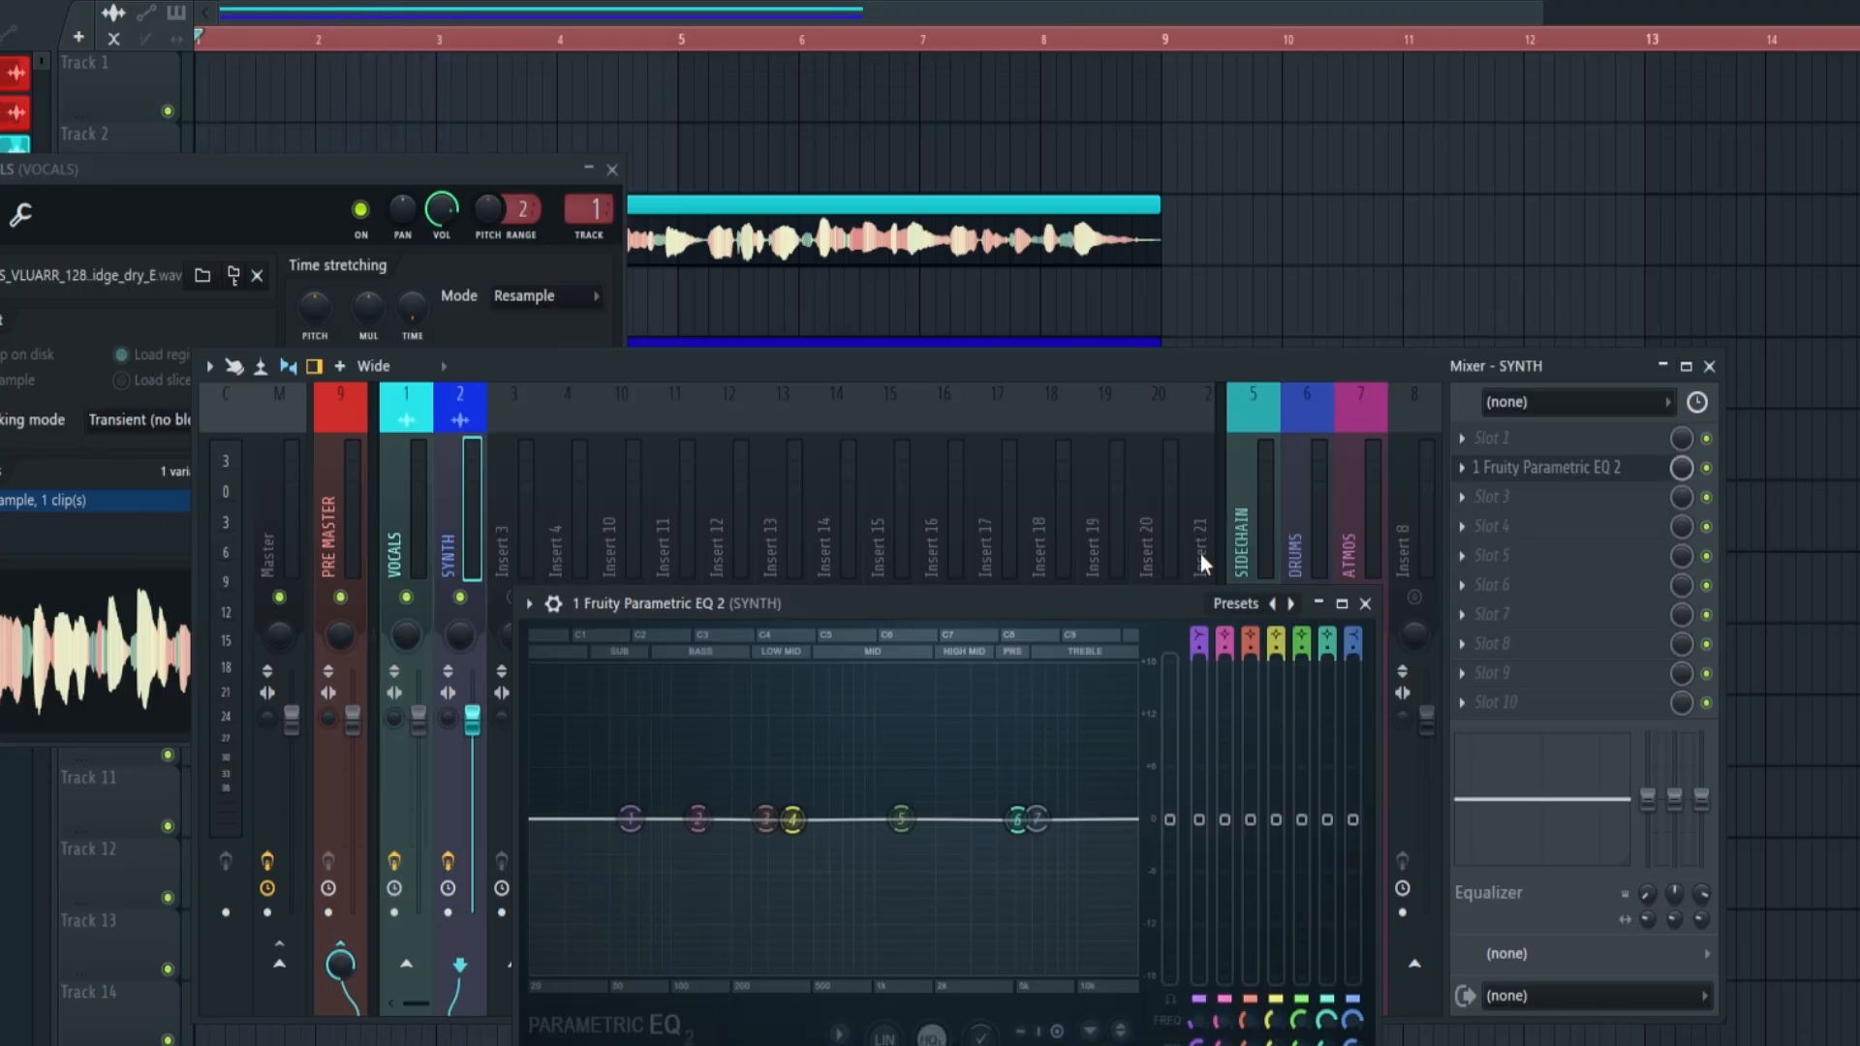
key("space")
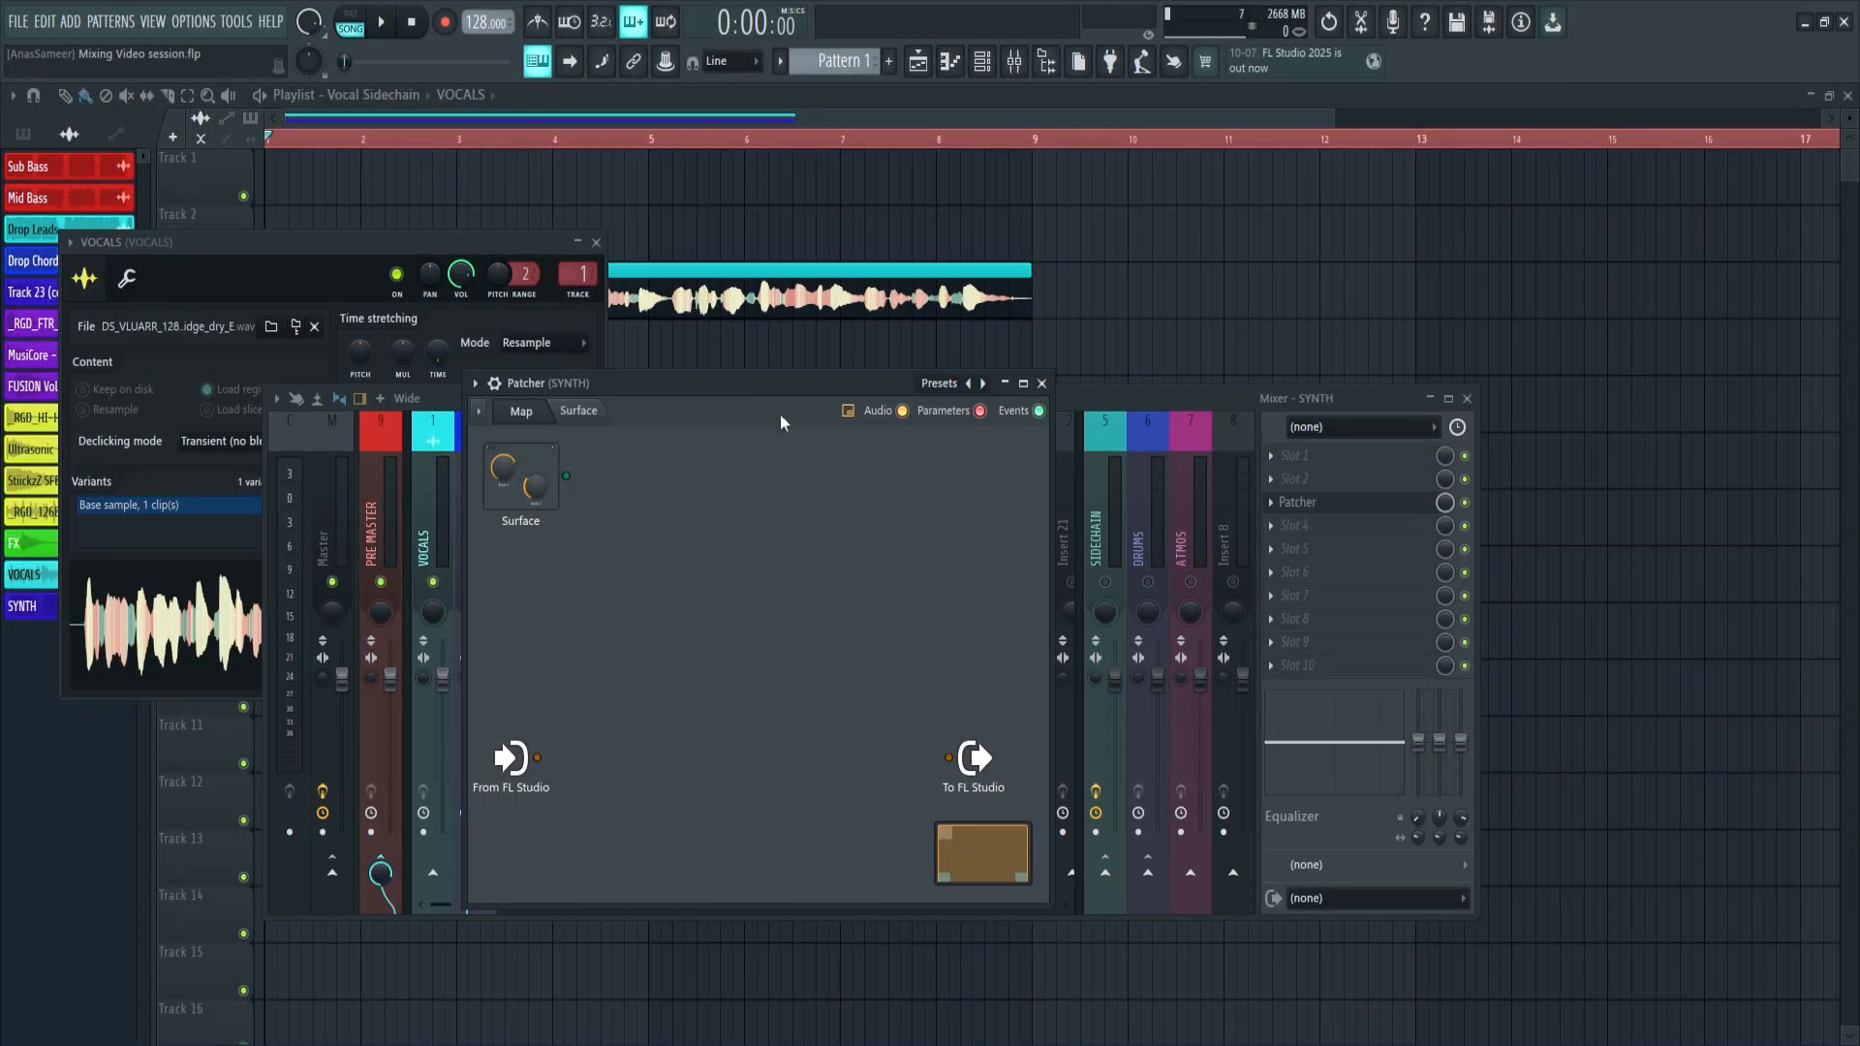
Load the Multiband Sidechain preset in the SYNTH track's Patcher and connect the FL Studio input to the Connect Sidechain Here module
left_click(939, 383)
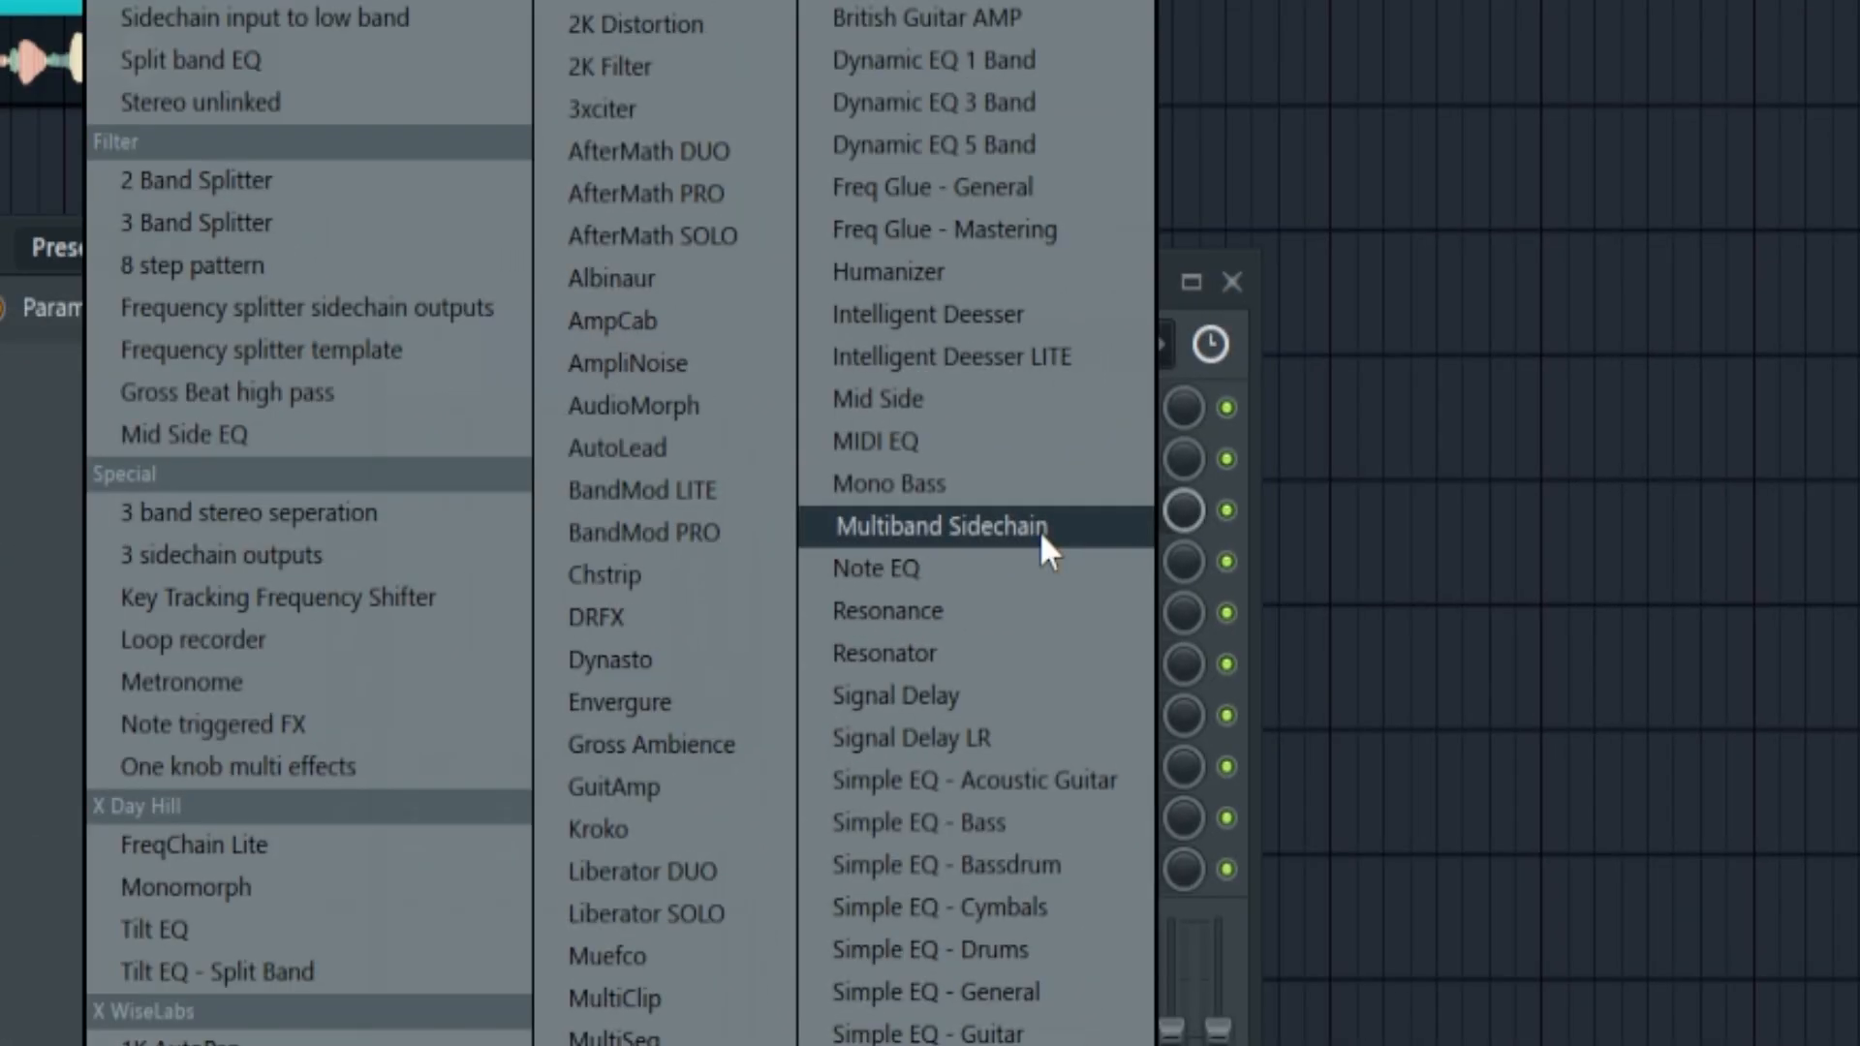
left_click(1041, 530)
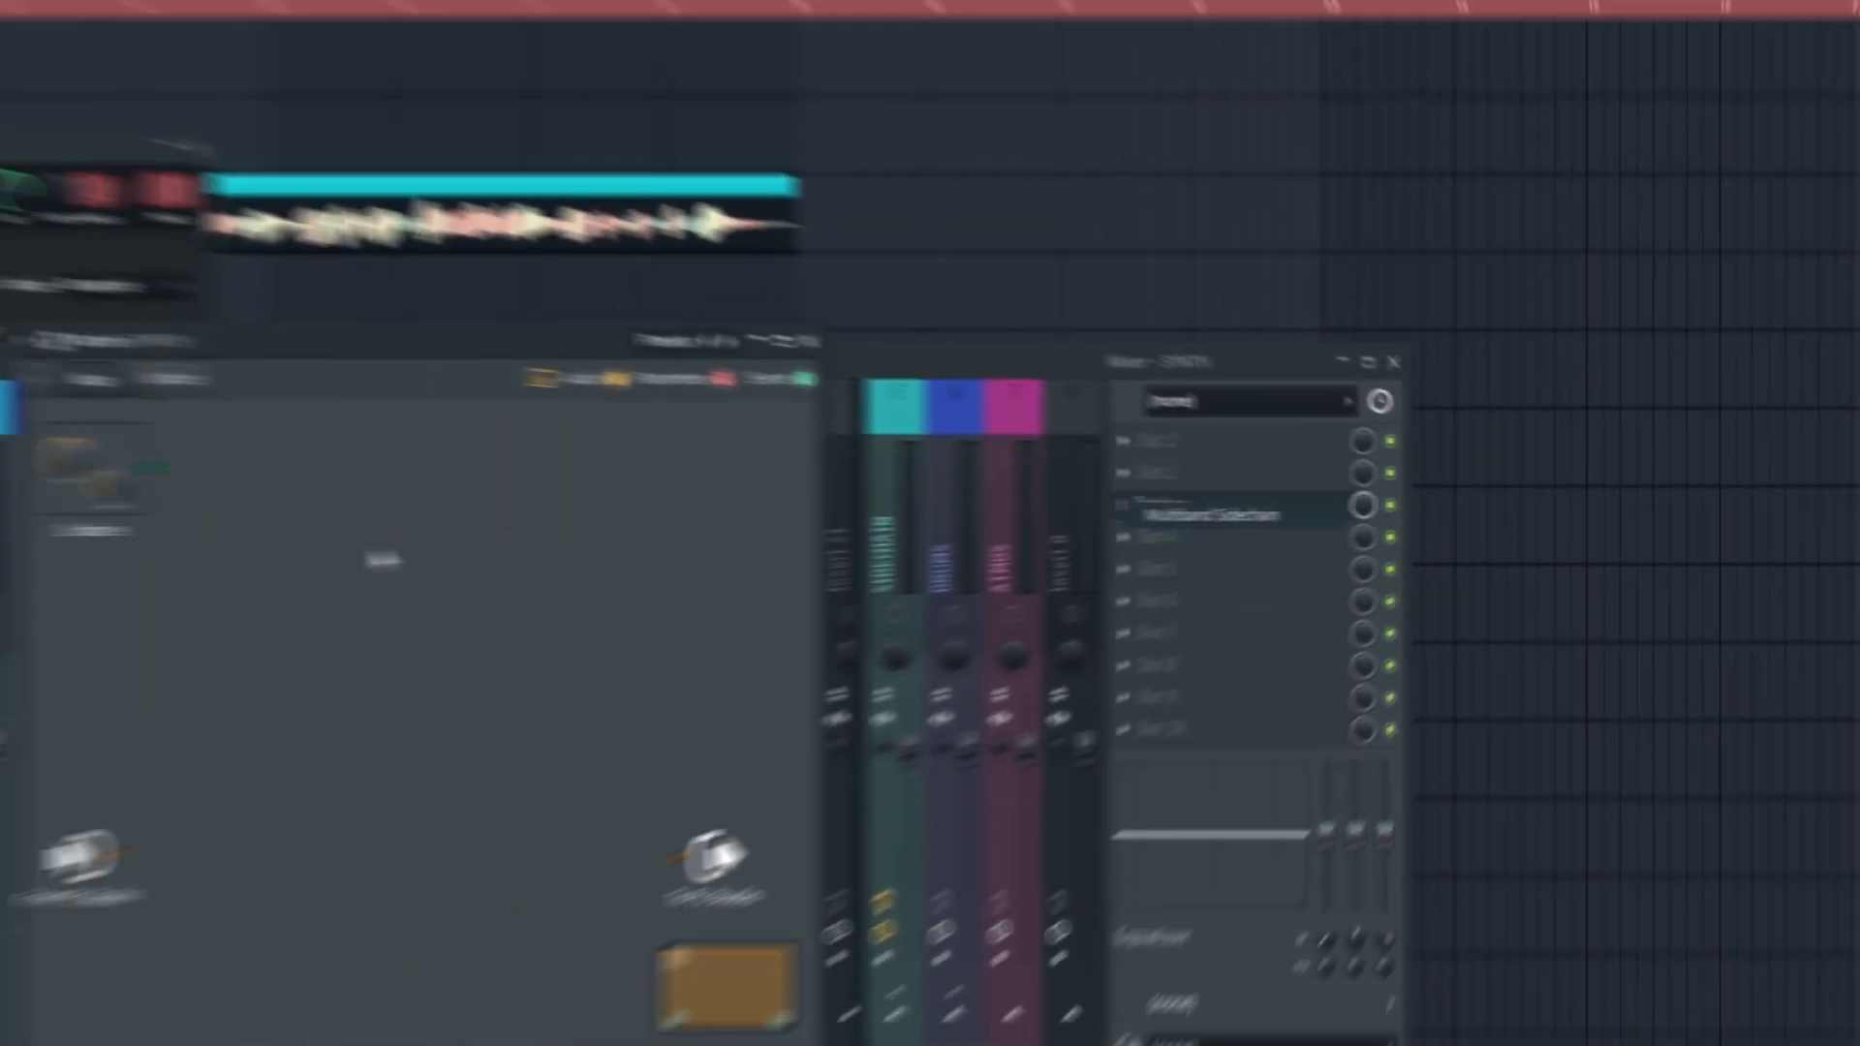
right_click(826, 872)
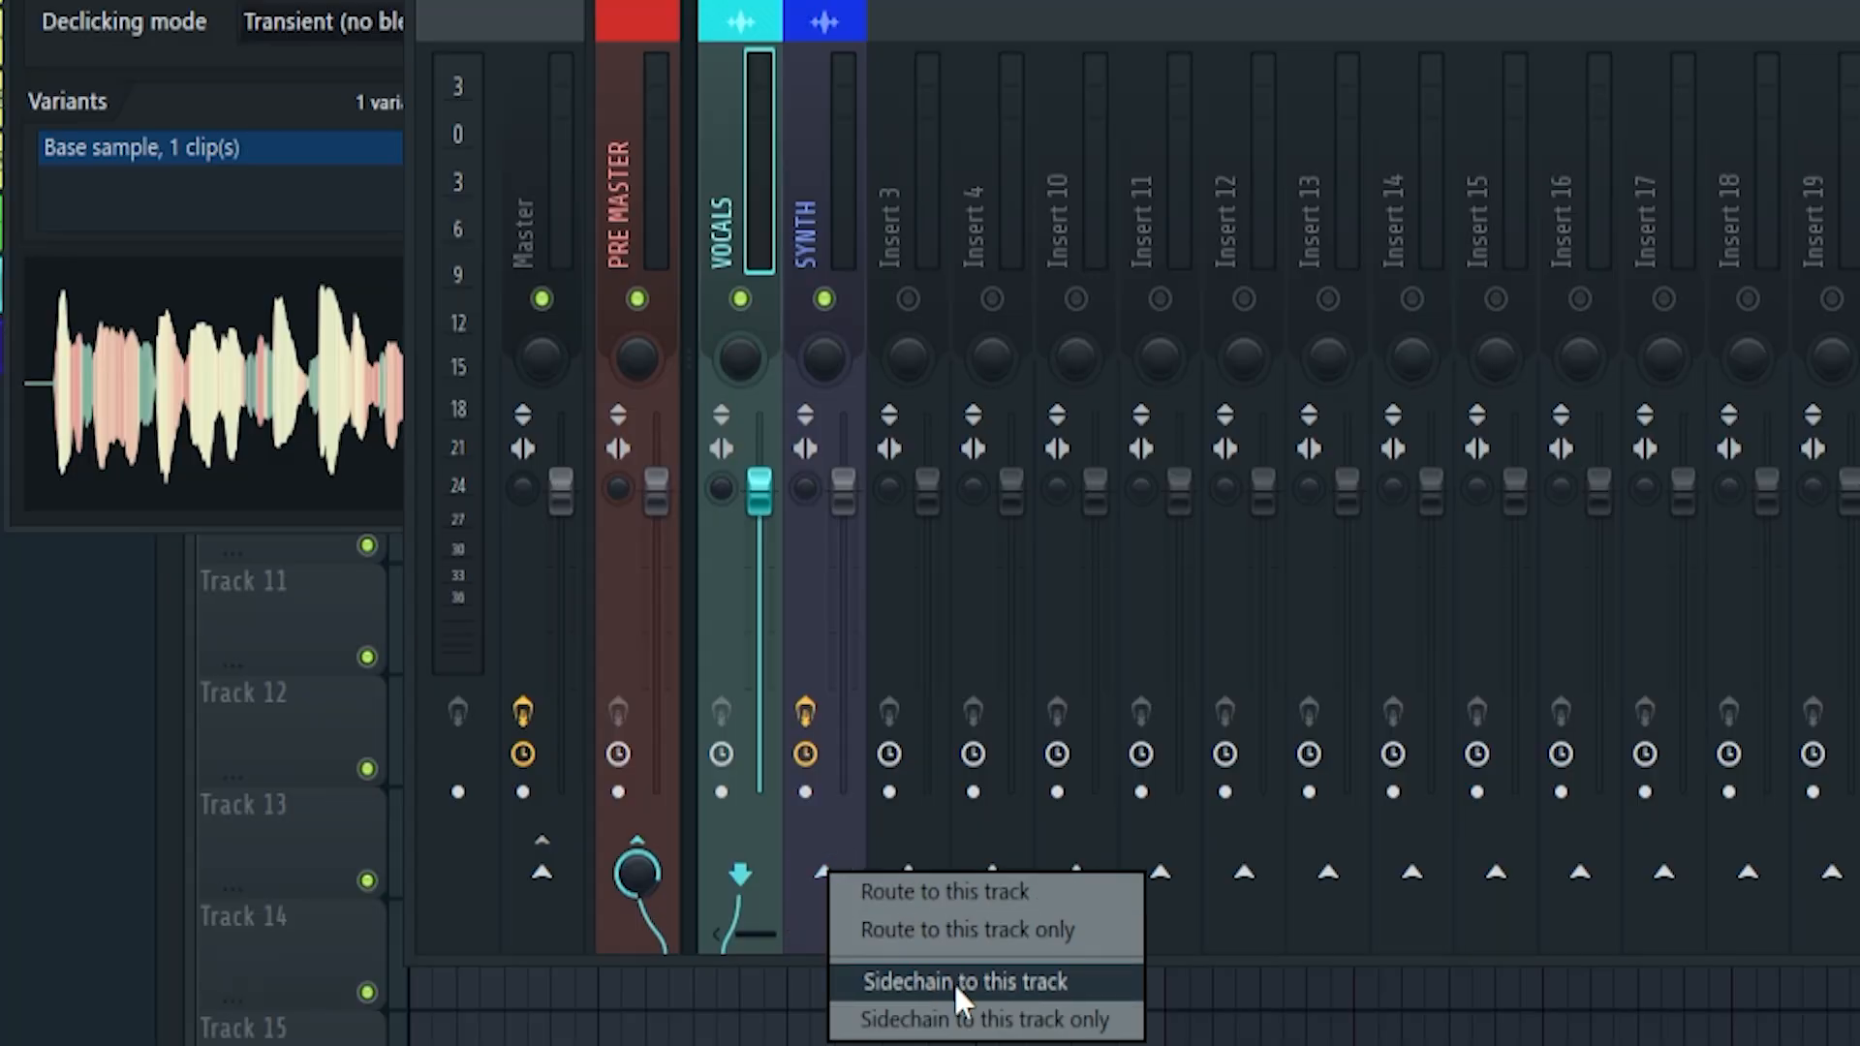
left_click(953, 980)
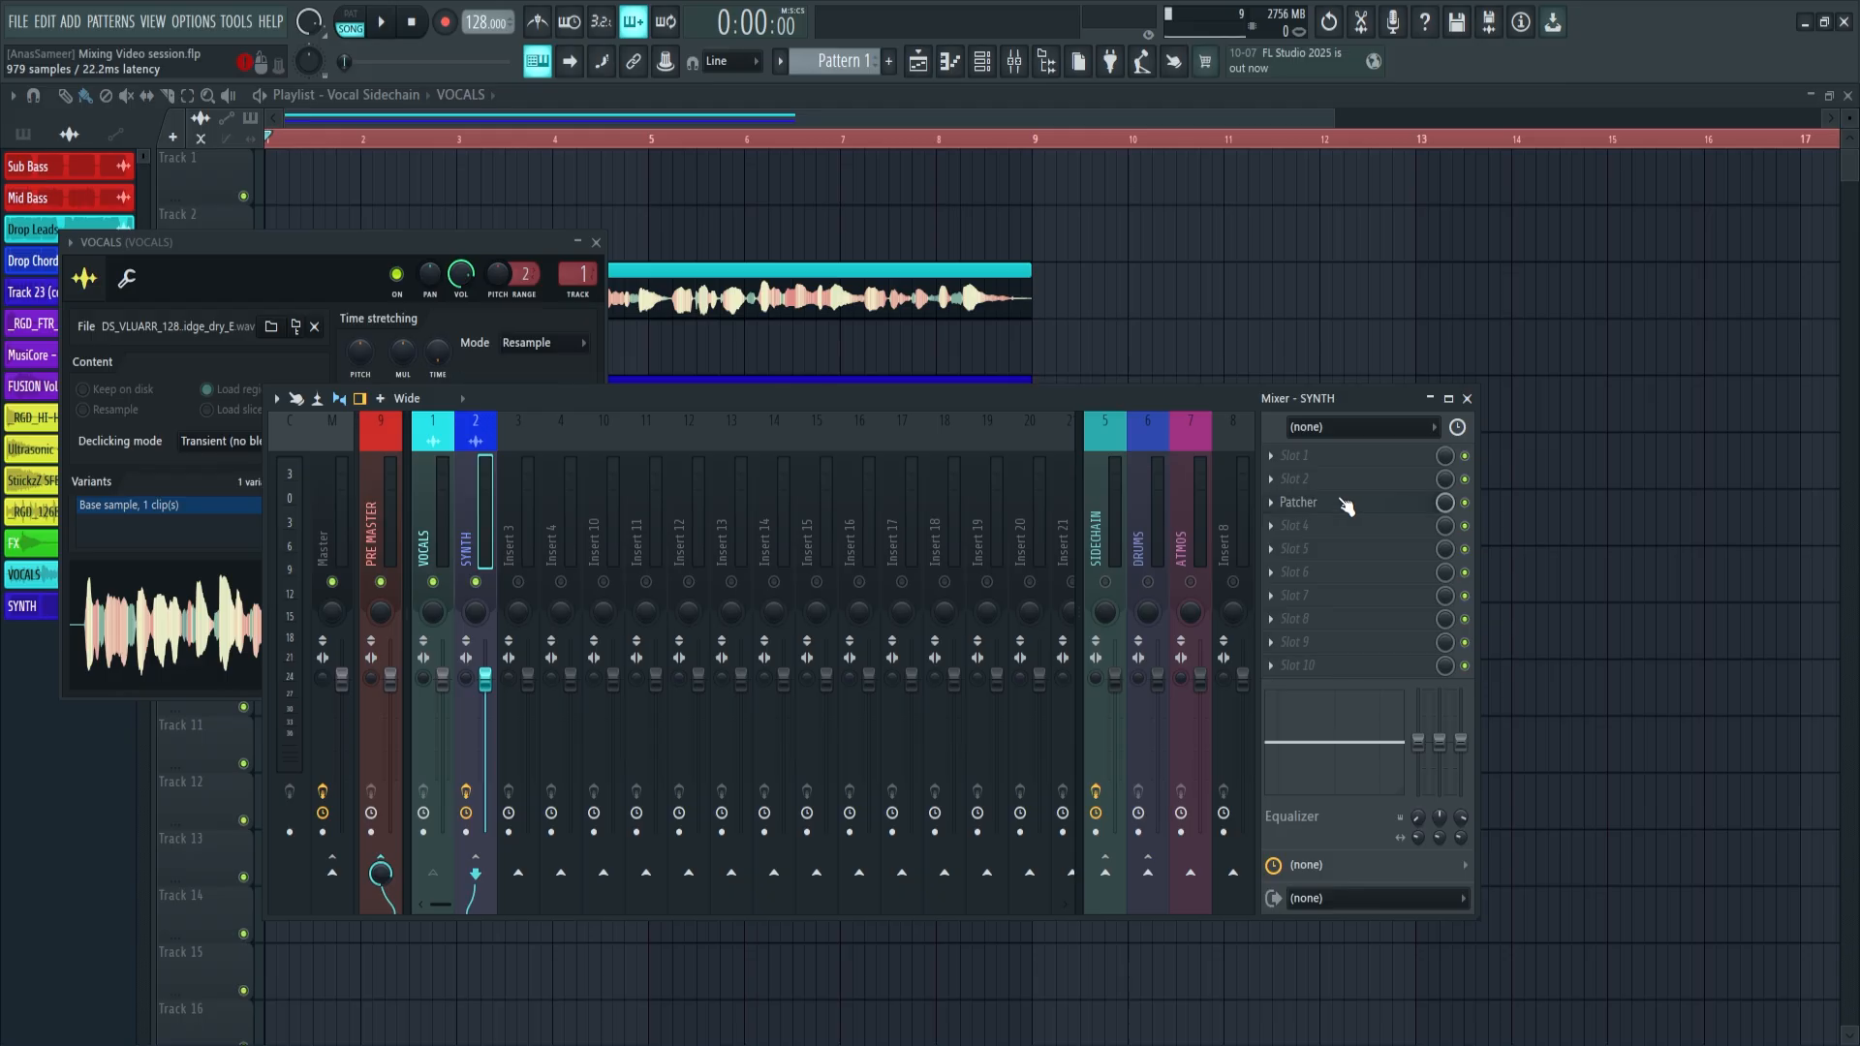
left_click(1345, 504)
left_click(529, 412)
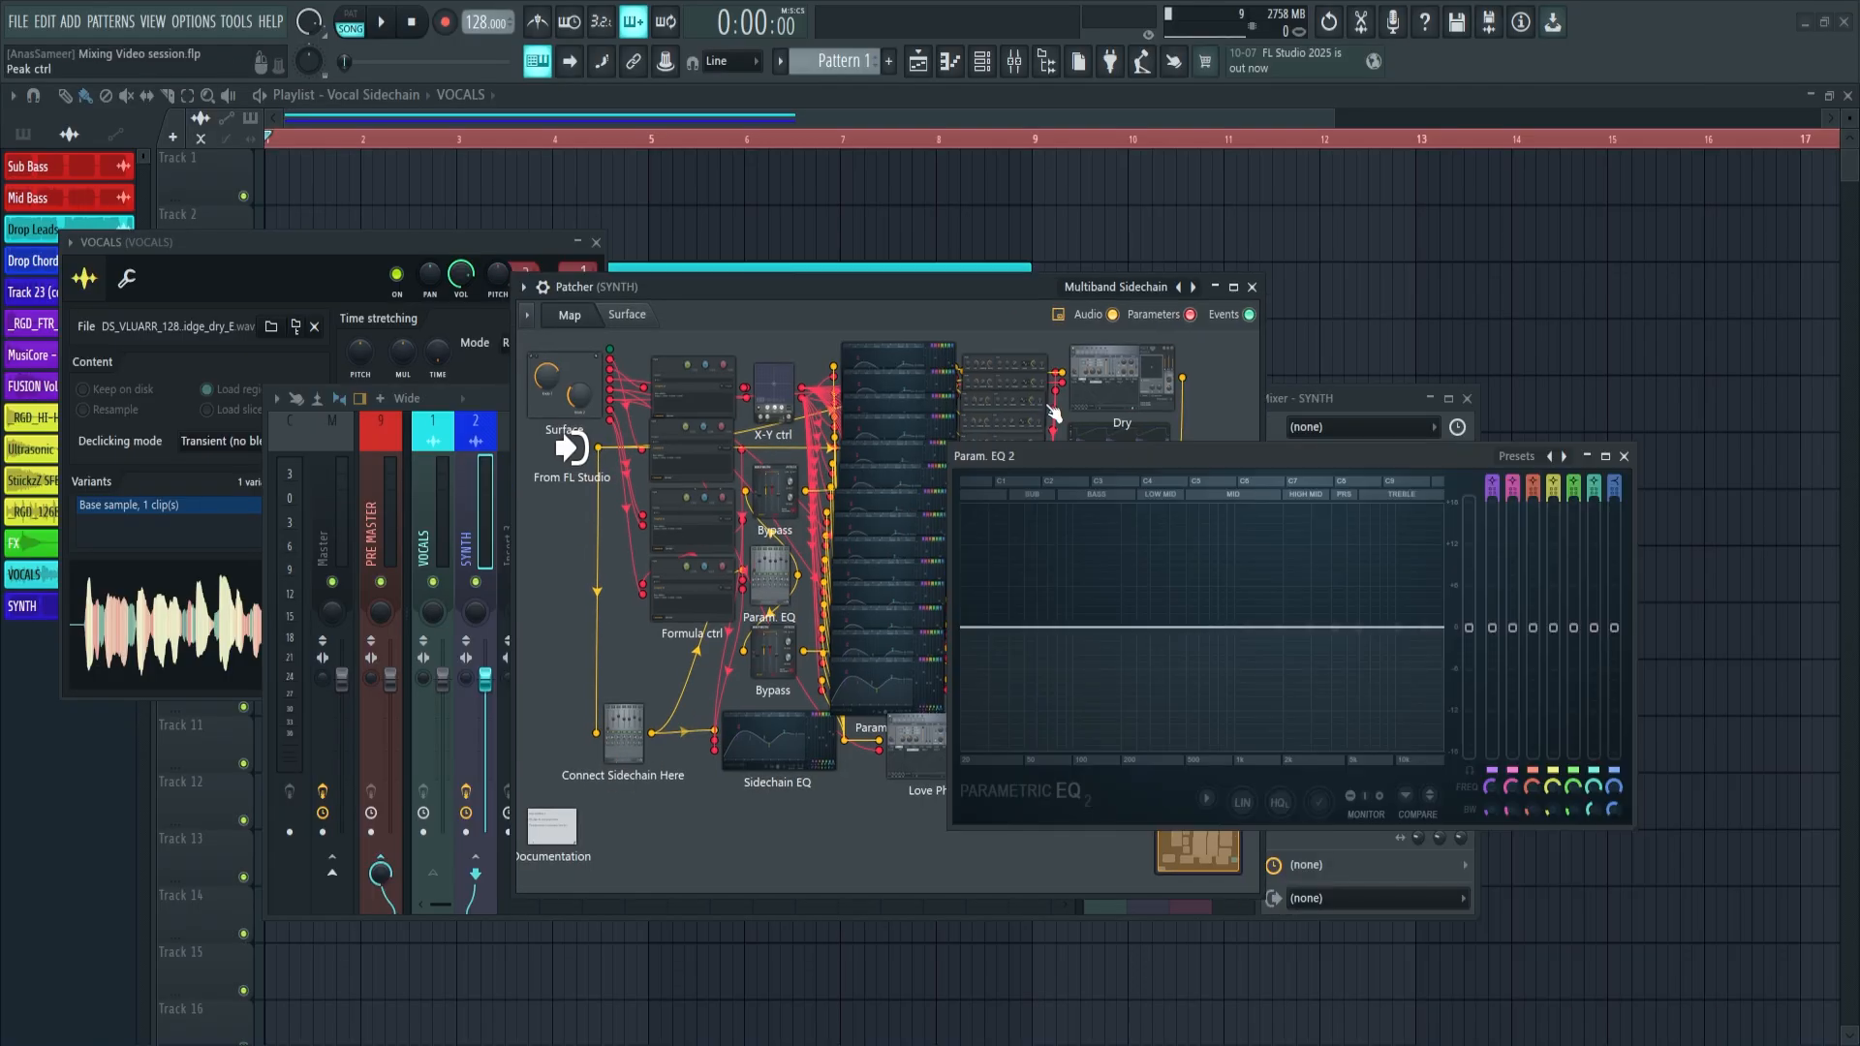
Open the Patcher's two output Param. EQ 2 modules and examine how their bands react to the vocal during playback
left_click_drag(1069, 460, 623, 635)
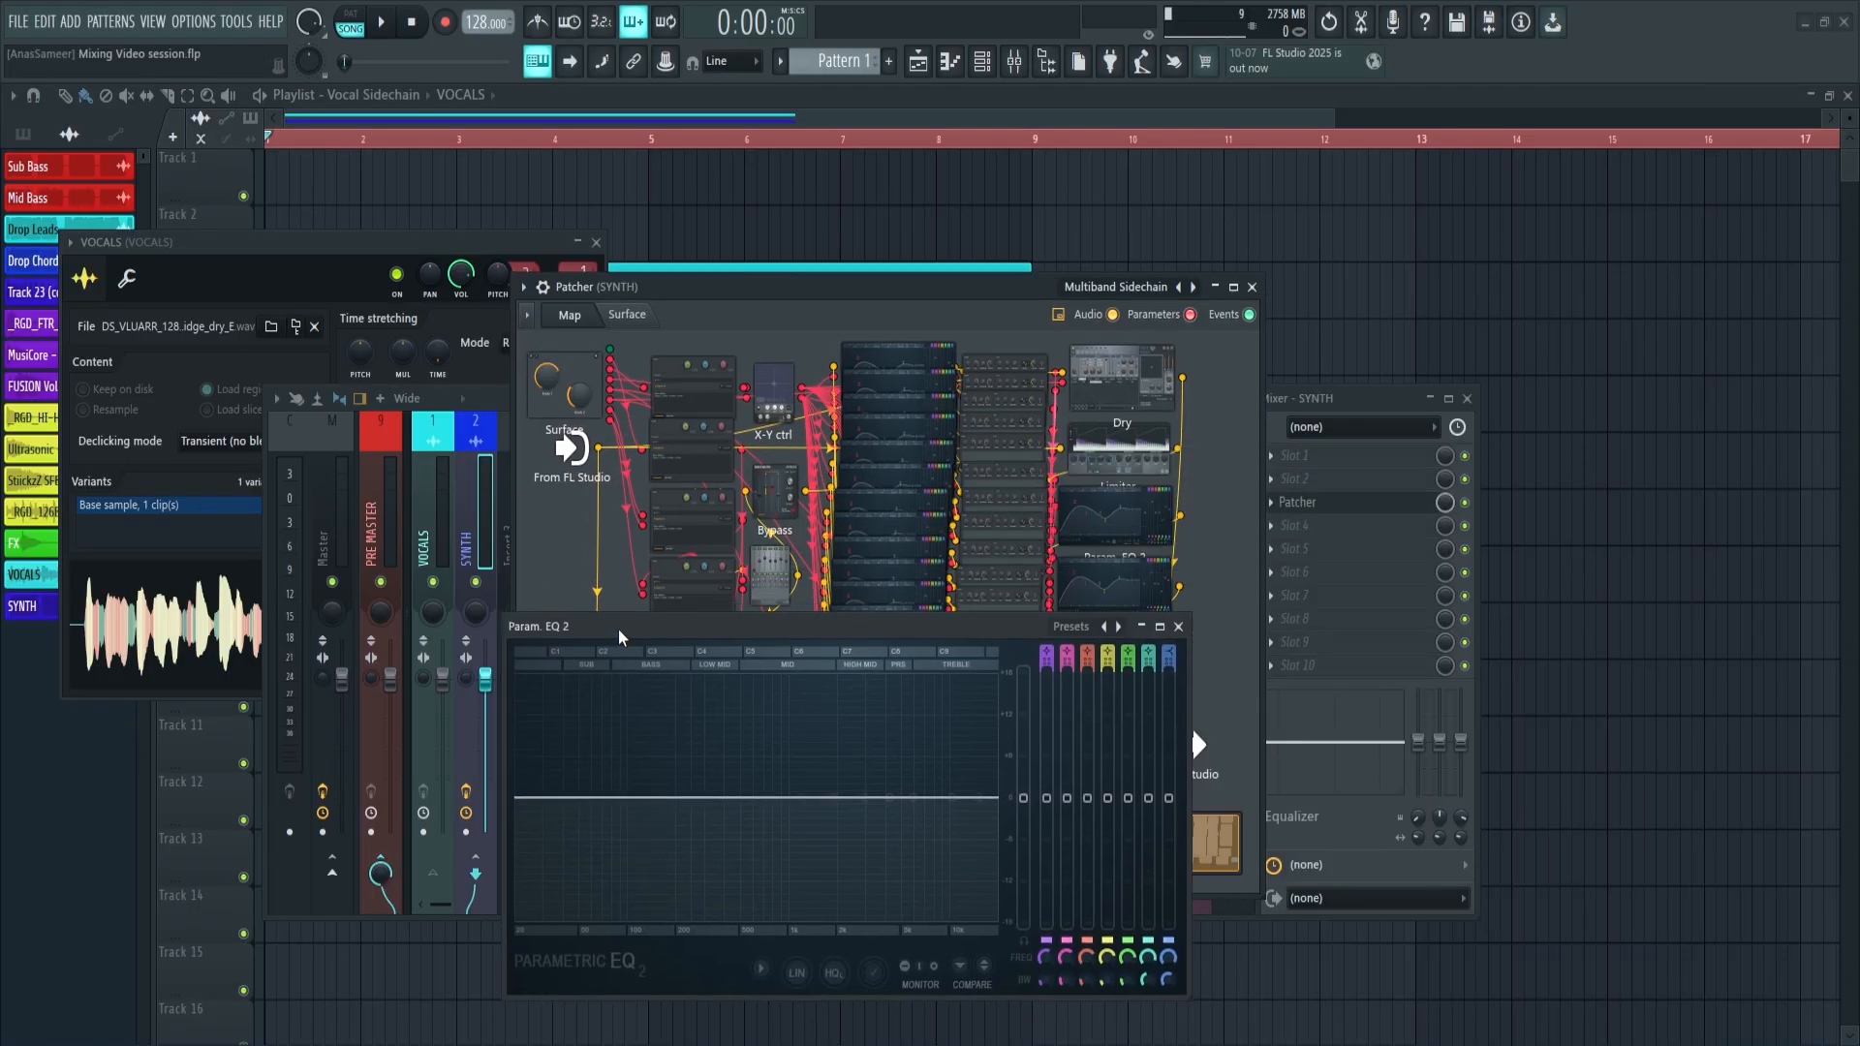
double_click(1101, 564)
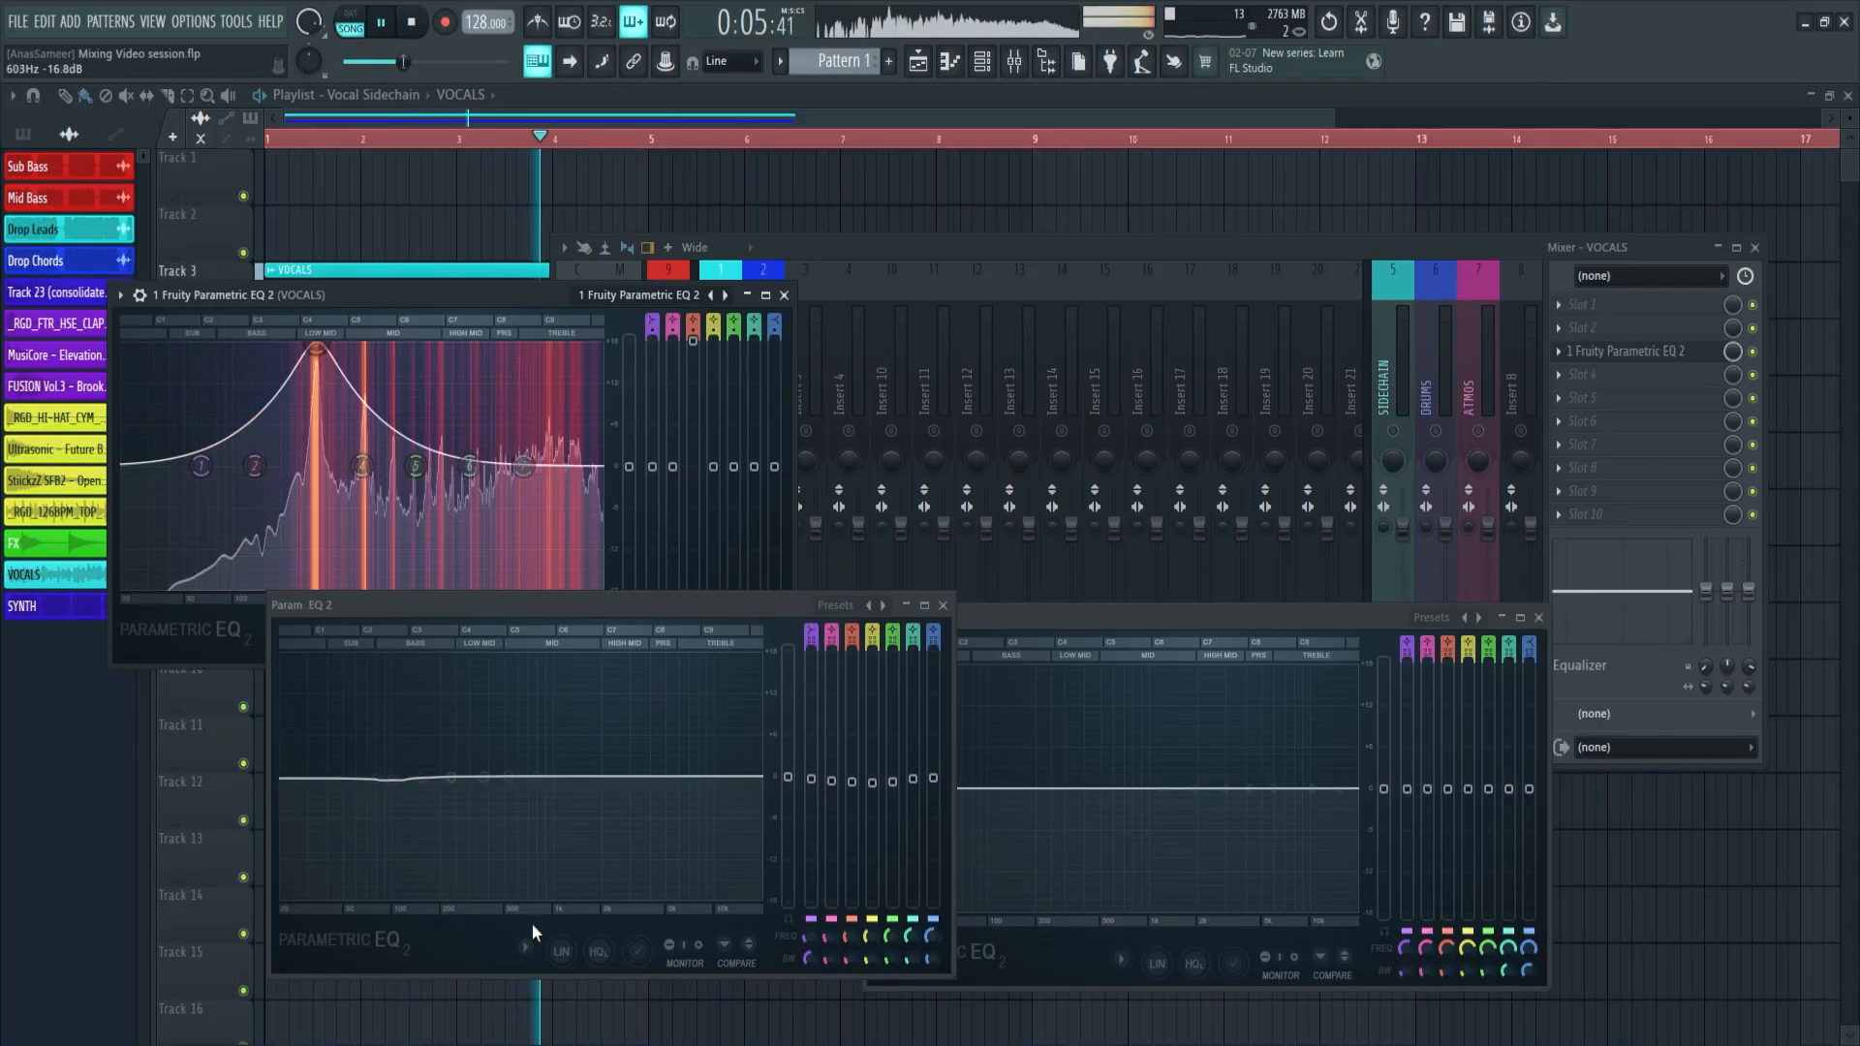
mouse_move(505, 781)
left_mouse_down()
mouse_move(498, 822)
mouse_move(475, 809)
mouse_move(498, 776)
left_mouse_up()
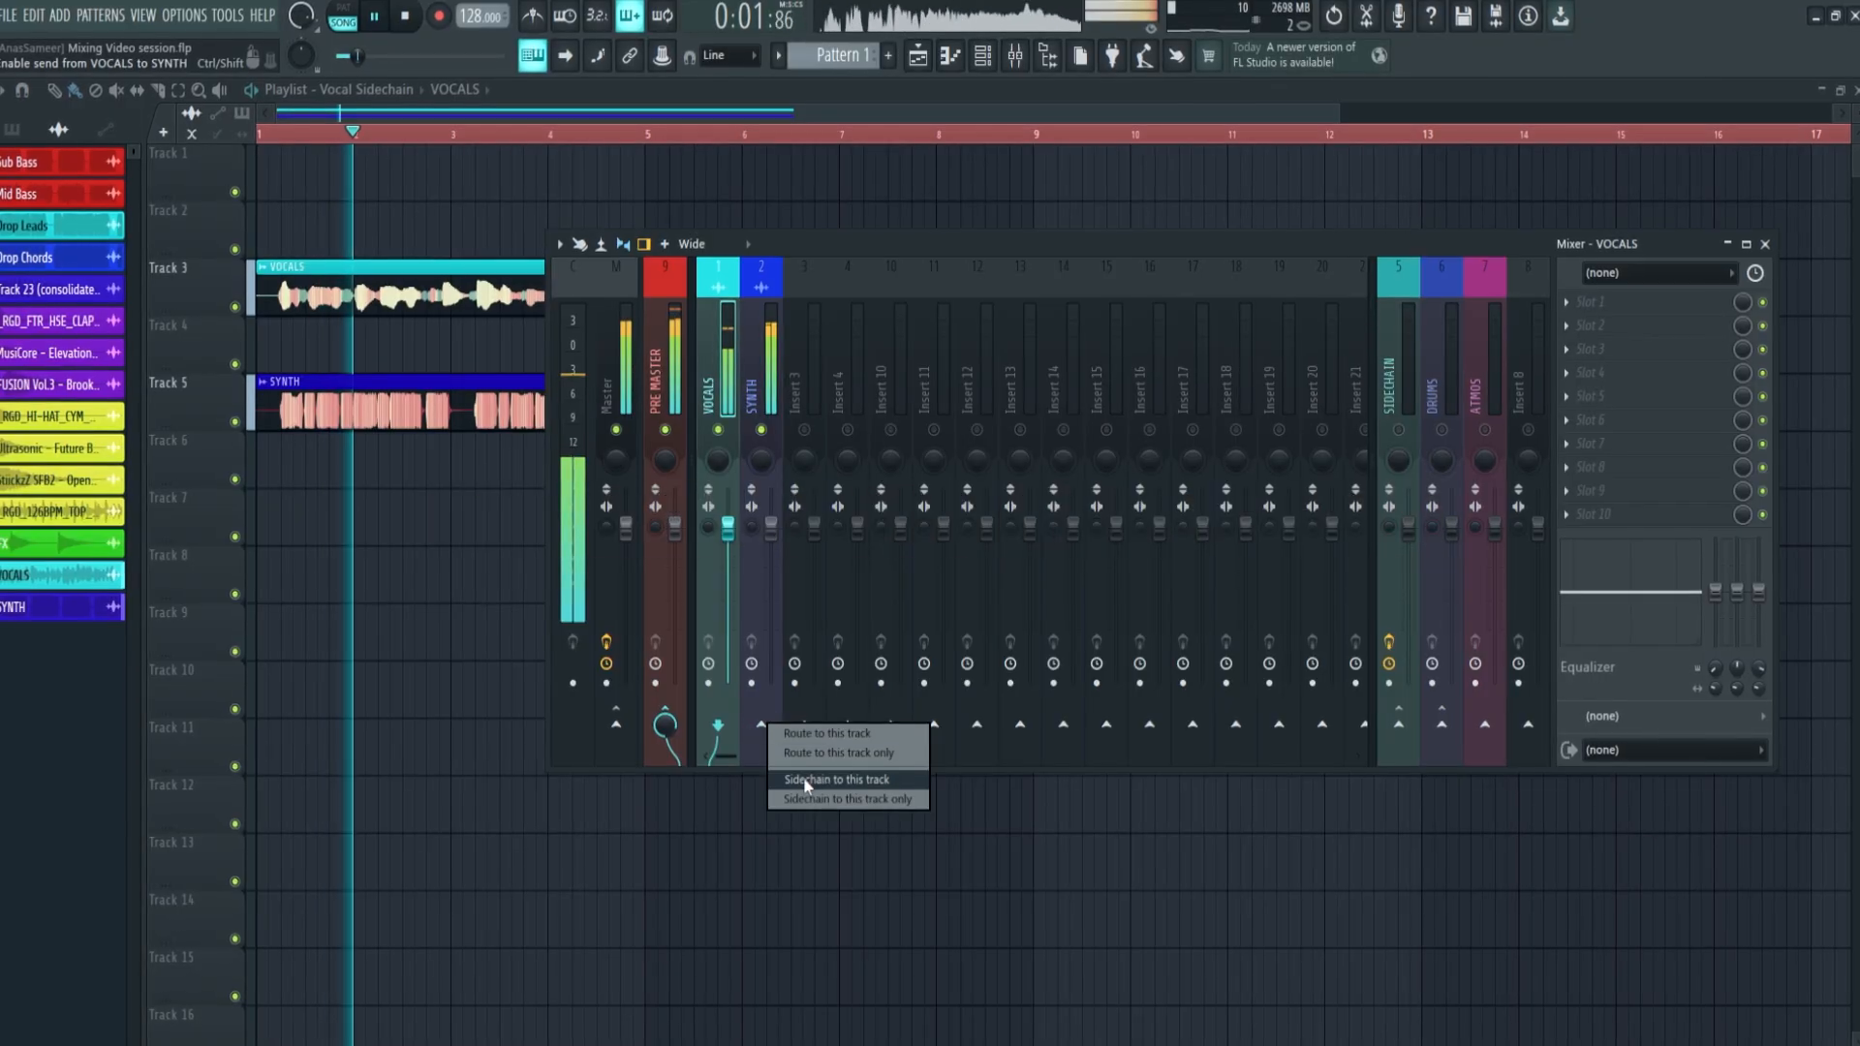
Sidechain the VOCALS track to the SYNTH track and assign VOCALS as the Sidechain Input of soothe2
left_click(833, 780)
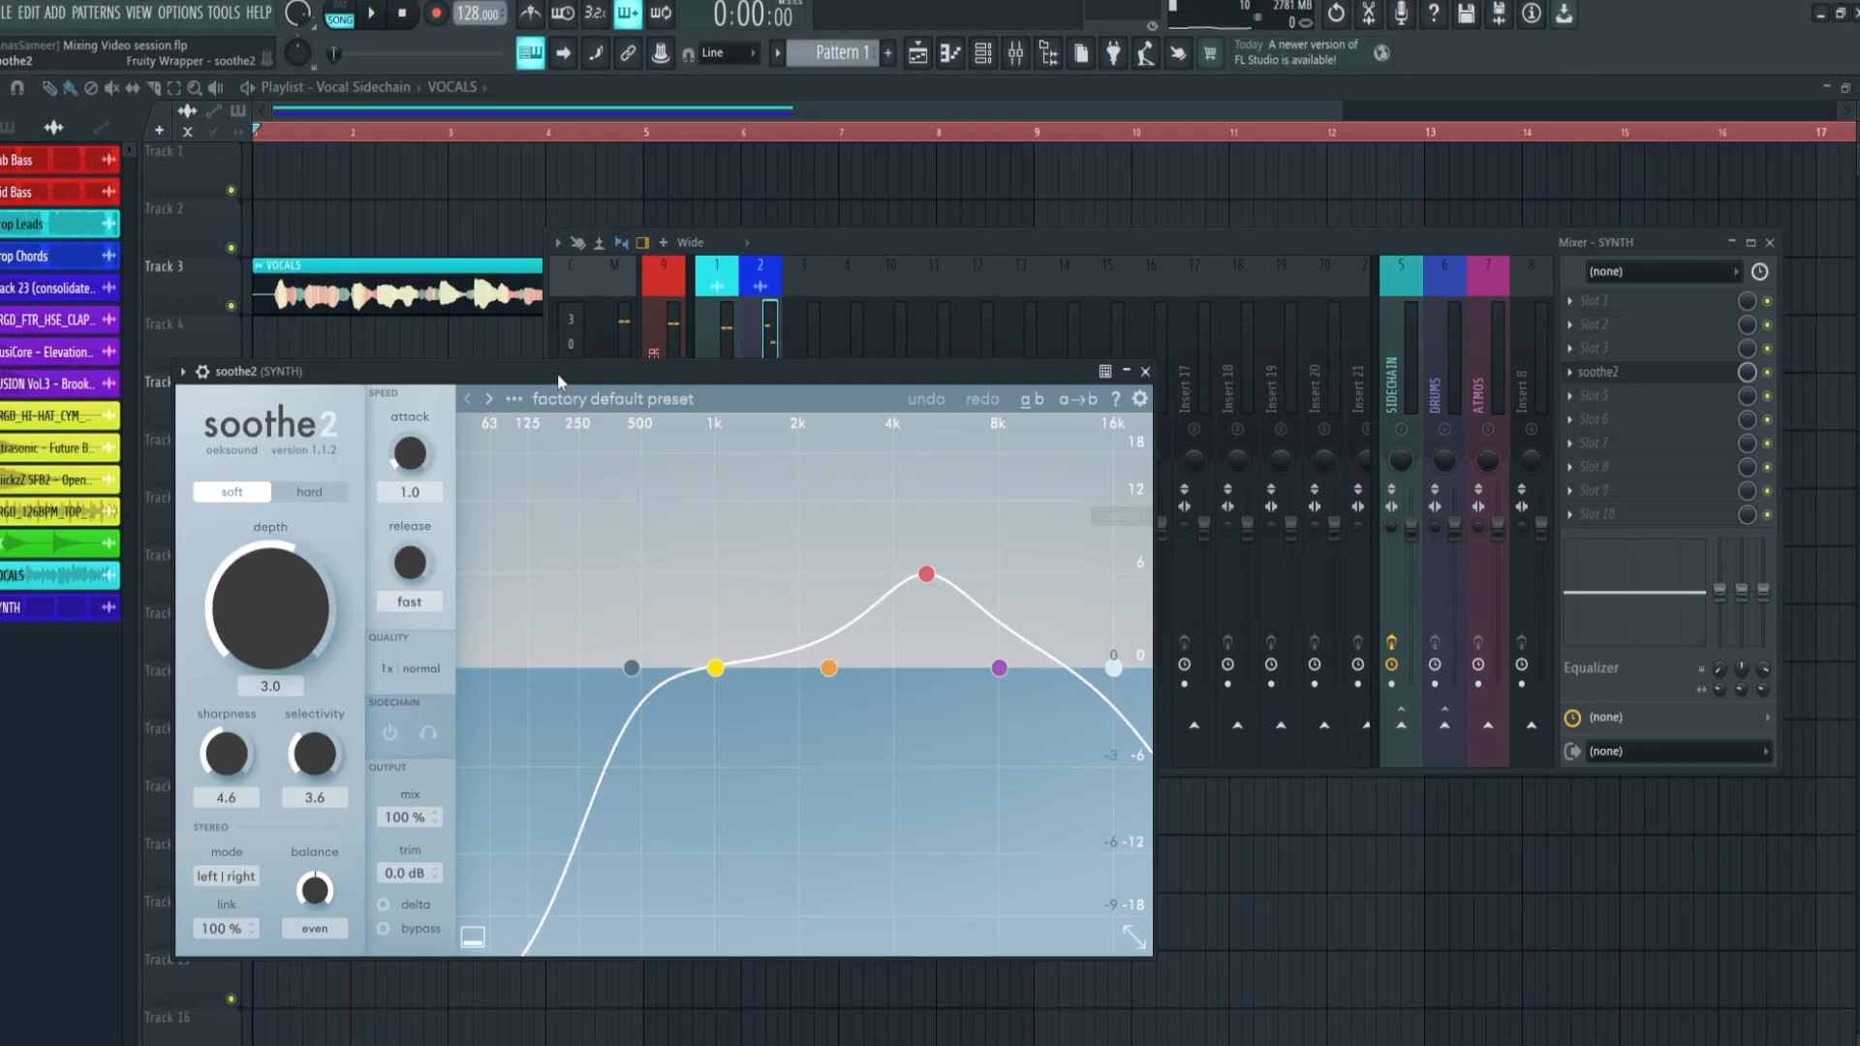
left_click_drag(623, 365, 976, 311)
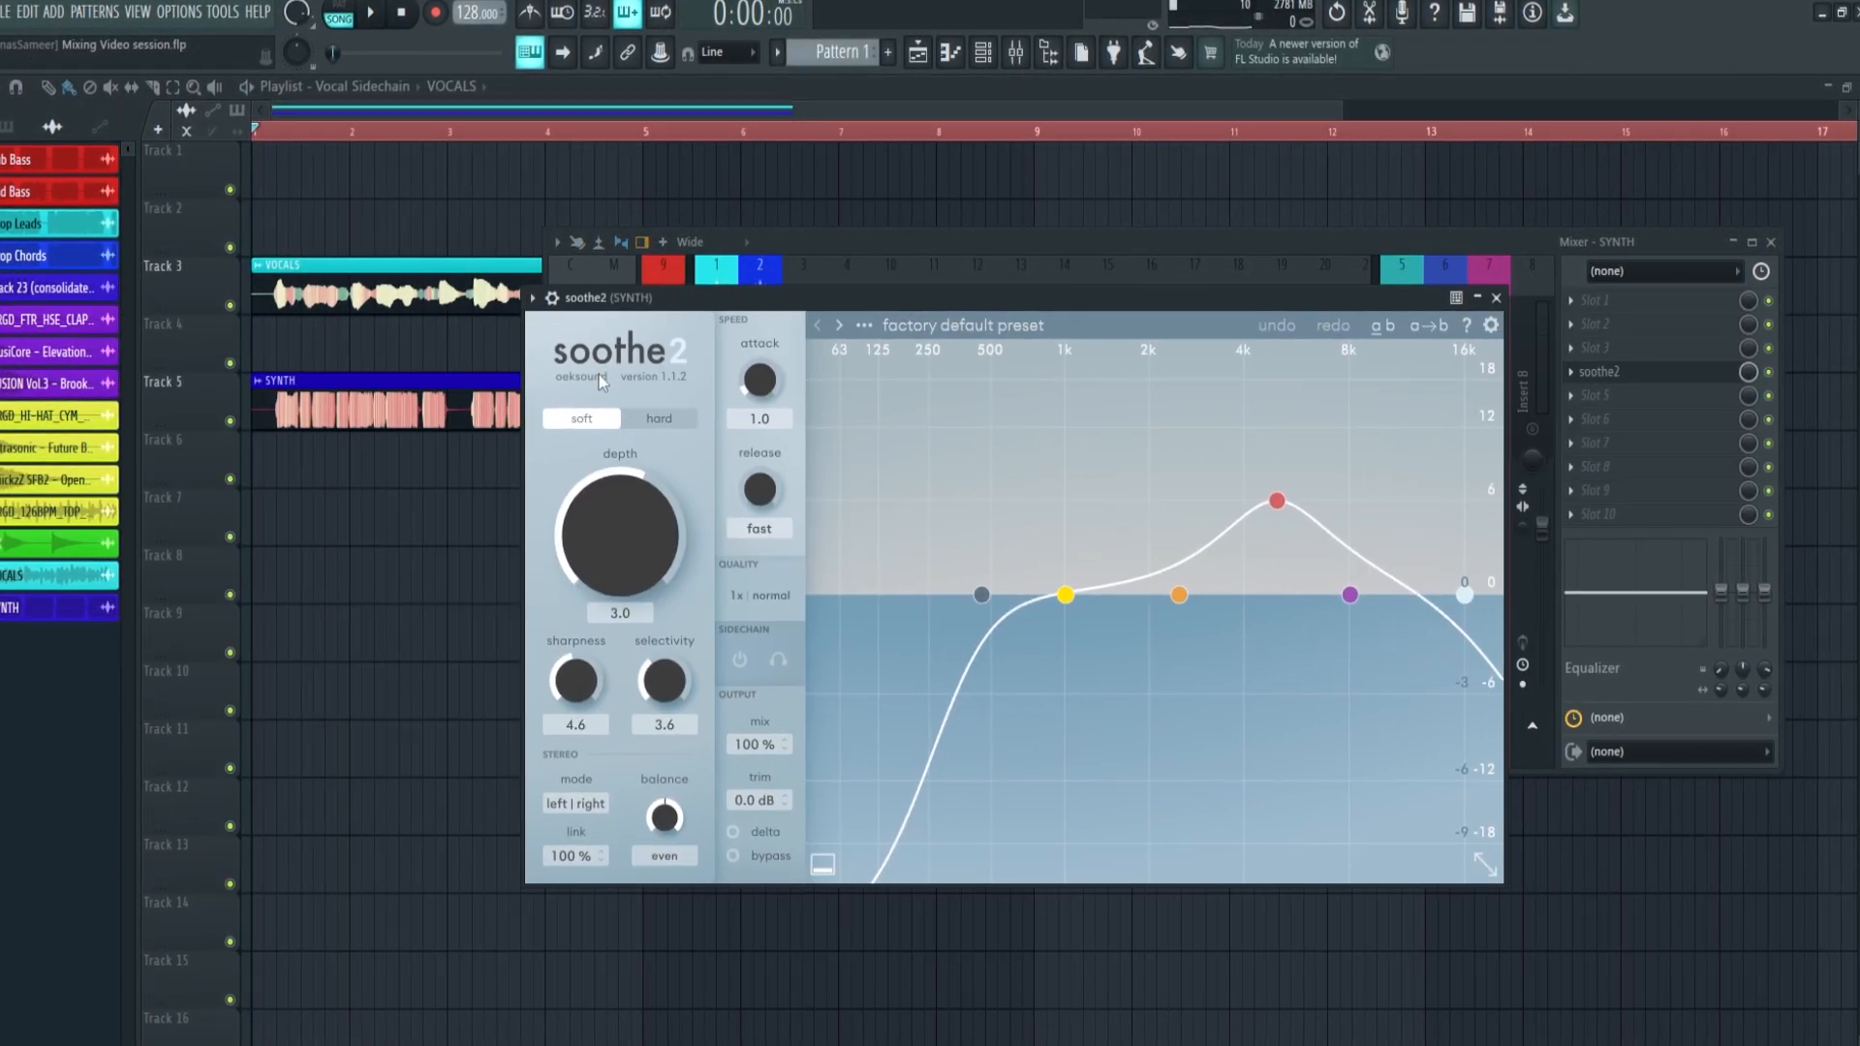
left_click(550, 296)
left_click(613, 378)
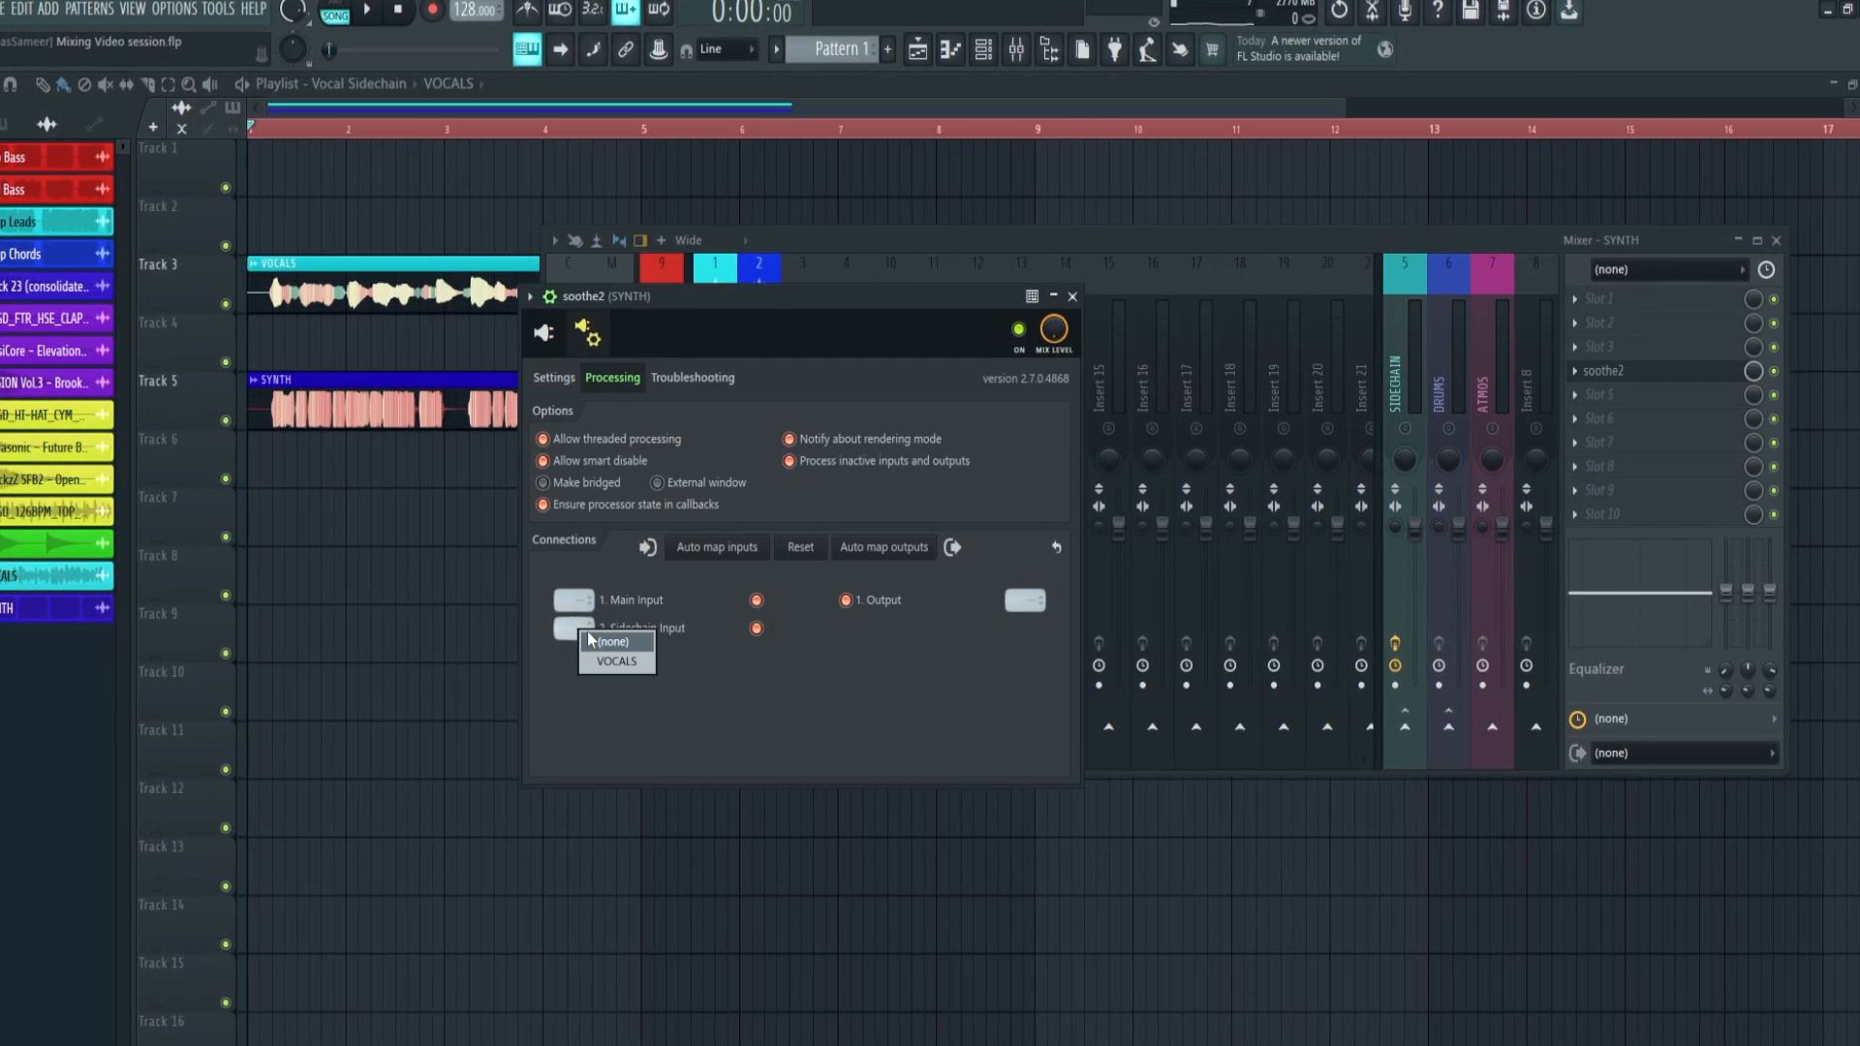
left_click(585, 329)
left_click(736, 662)
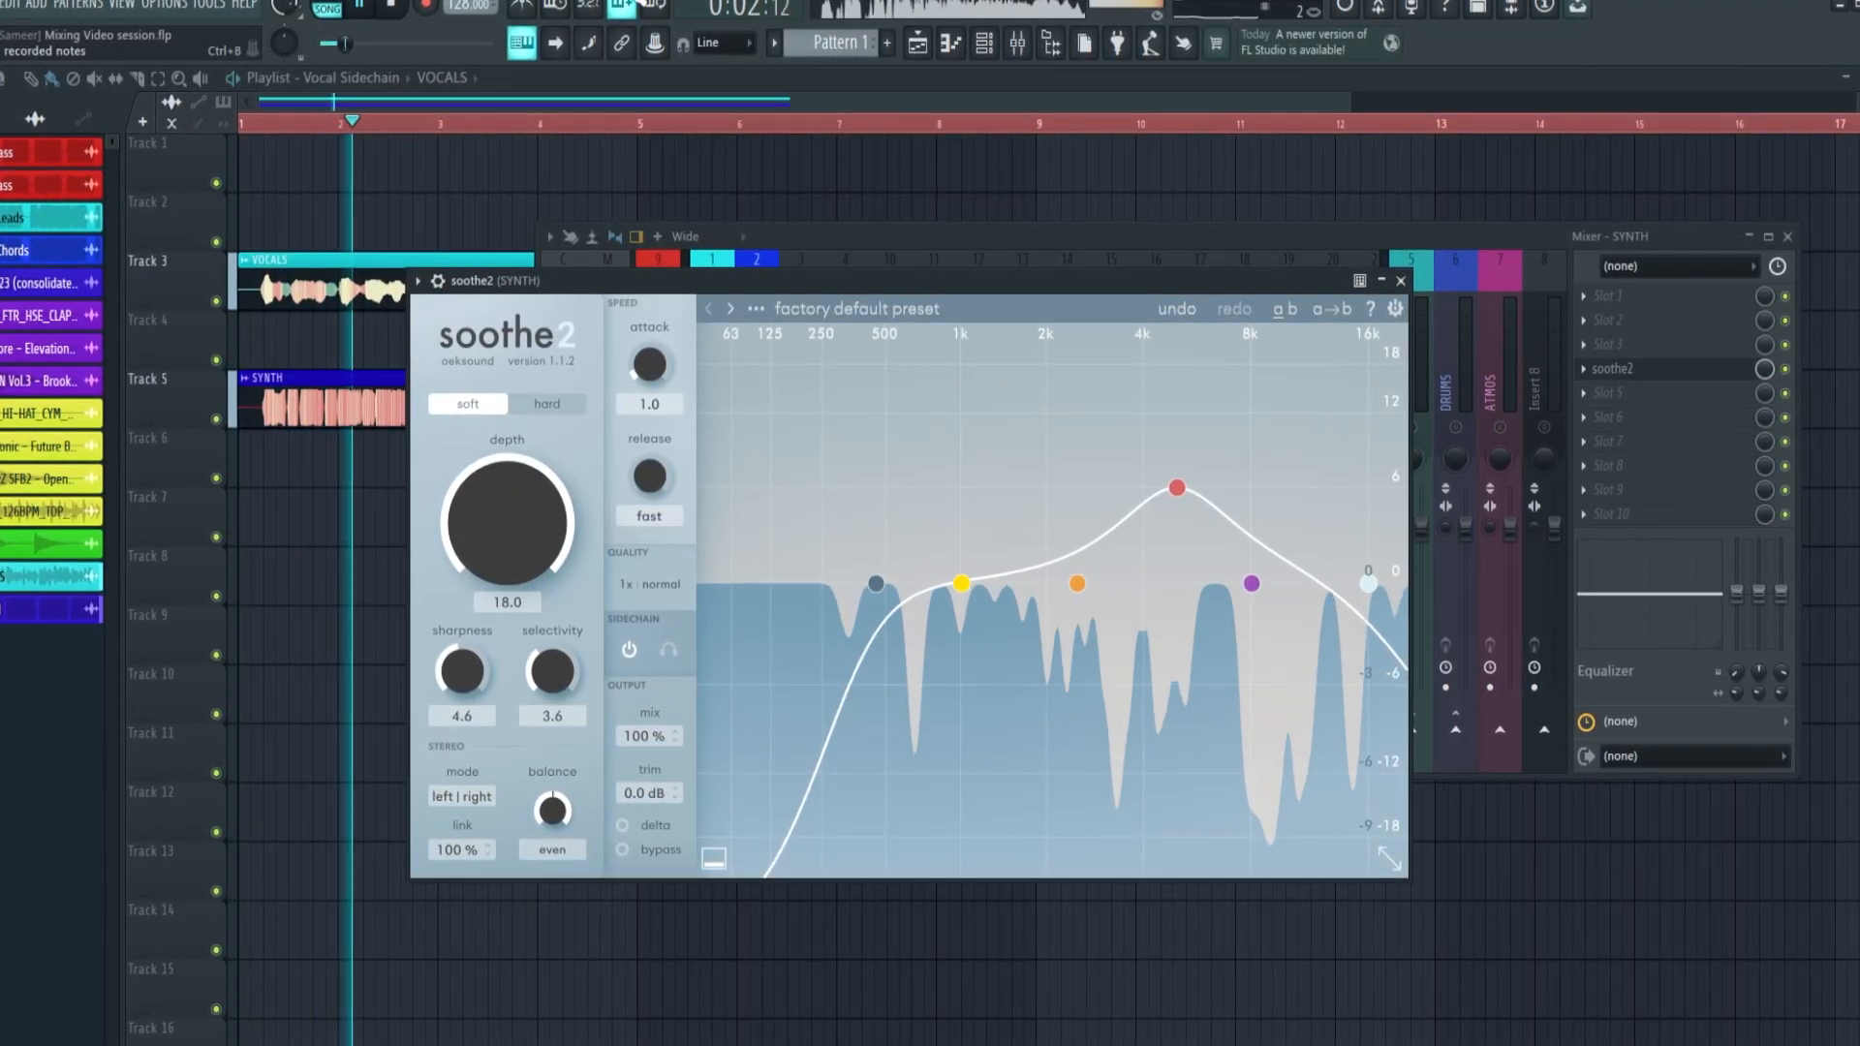
Set soothe2's depth to 18.0 and sharpness to 10.0 to exaggerate the sidechained cuts on the SYNTH track
left_click_drag(465, 670, 526, 479)
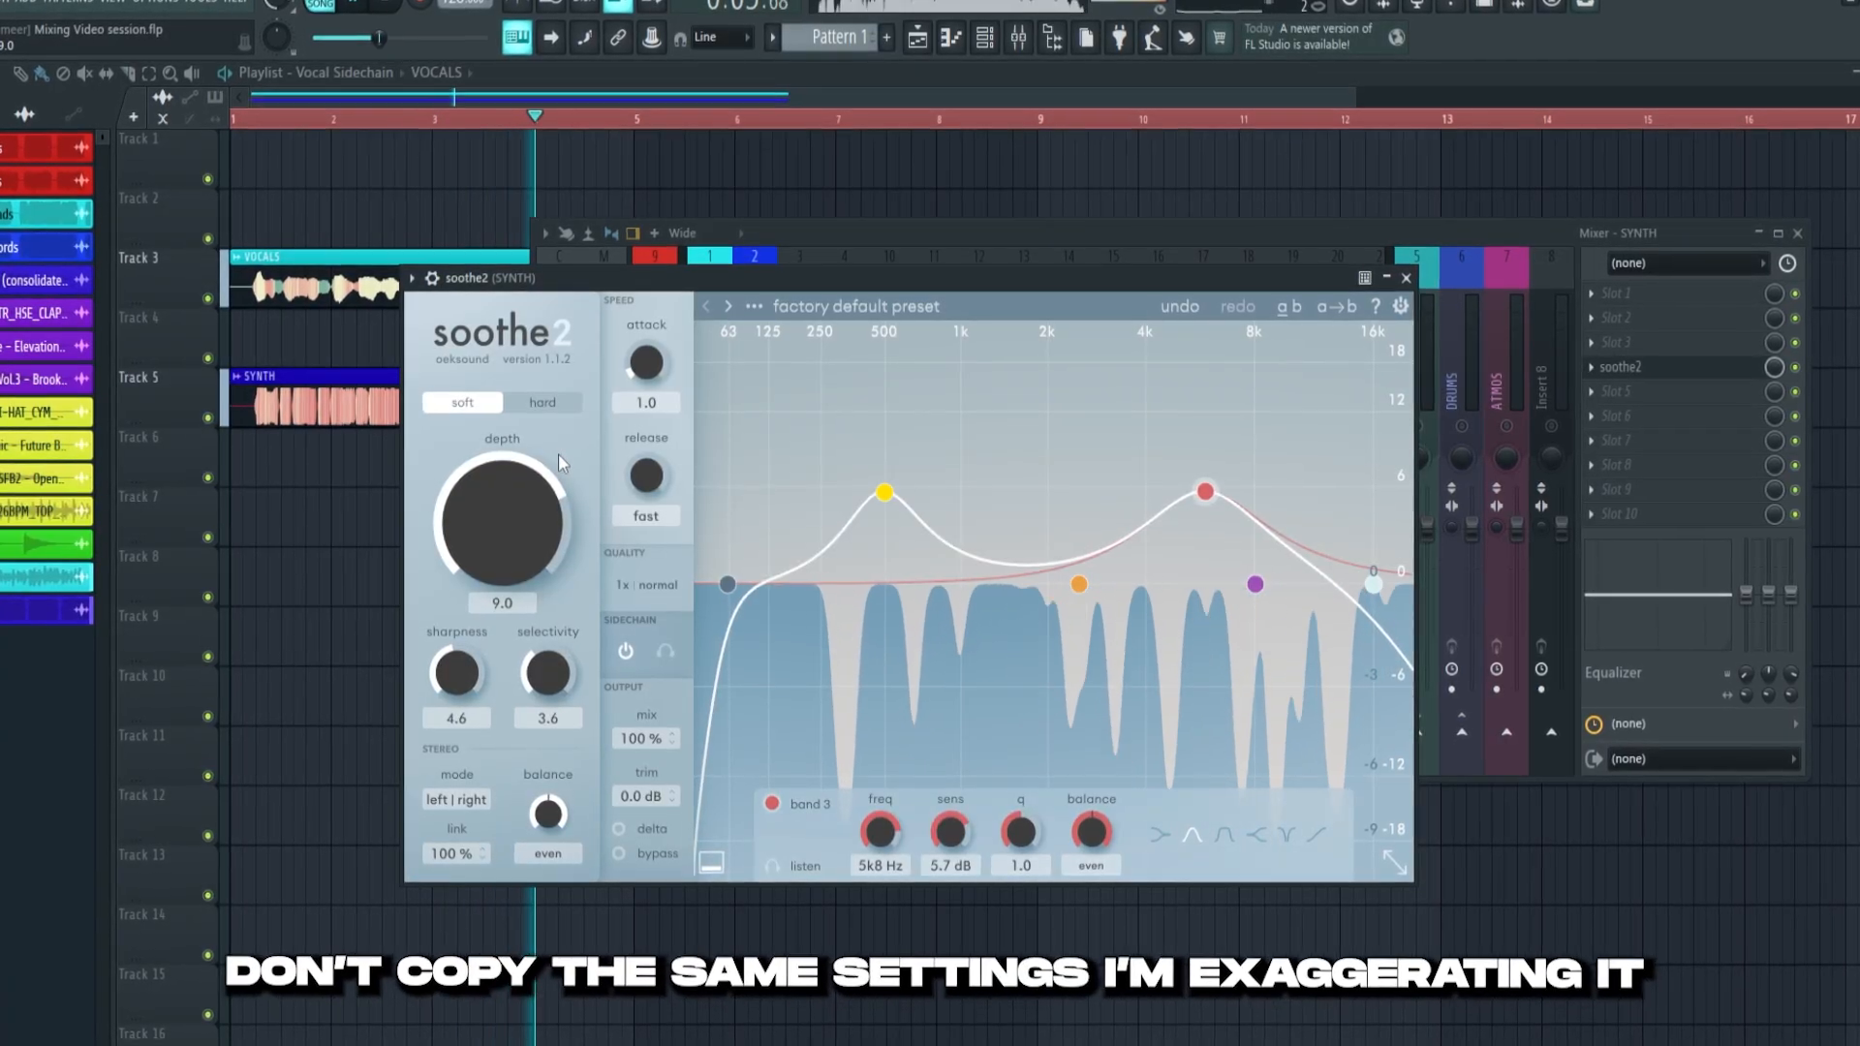
left_click_drag(529, 497, 509, 548)
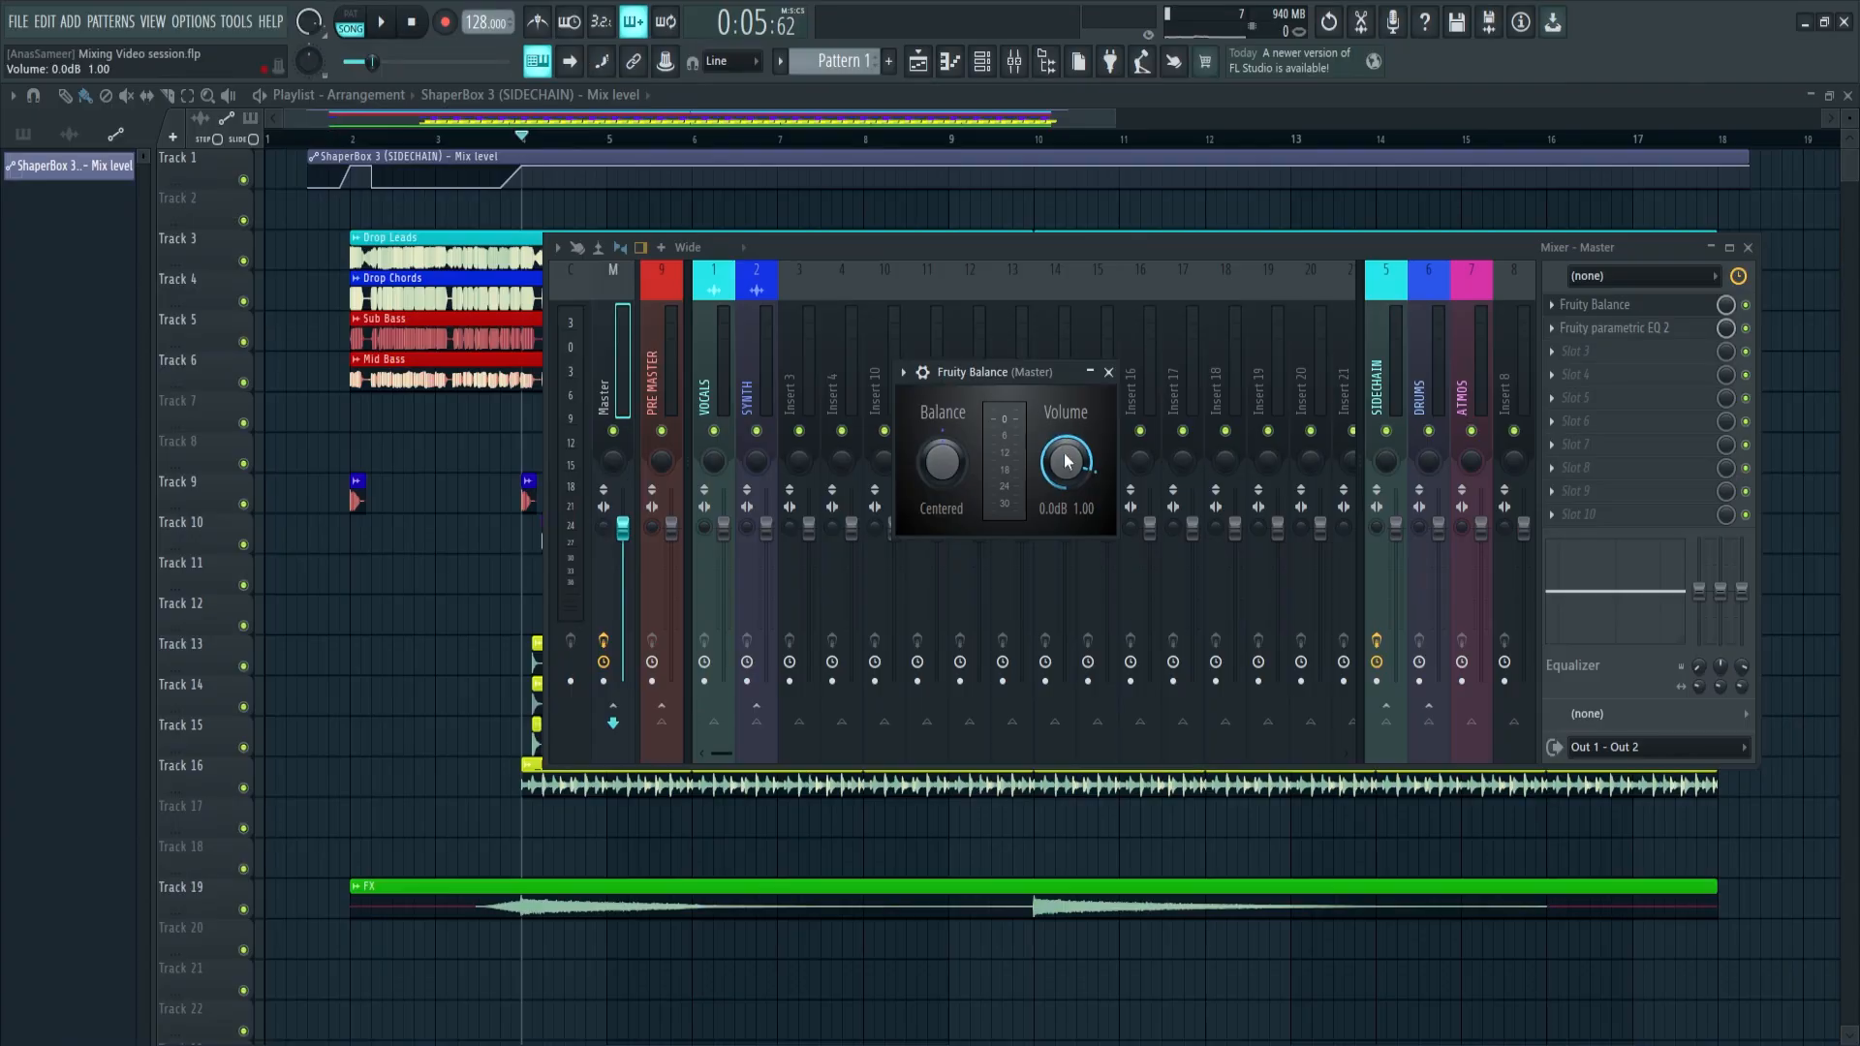
Lower the volume in the Master track's Fruity Balance
left_click_drag(1066, 462, 1065, 493)
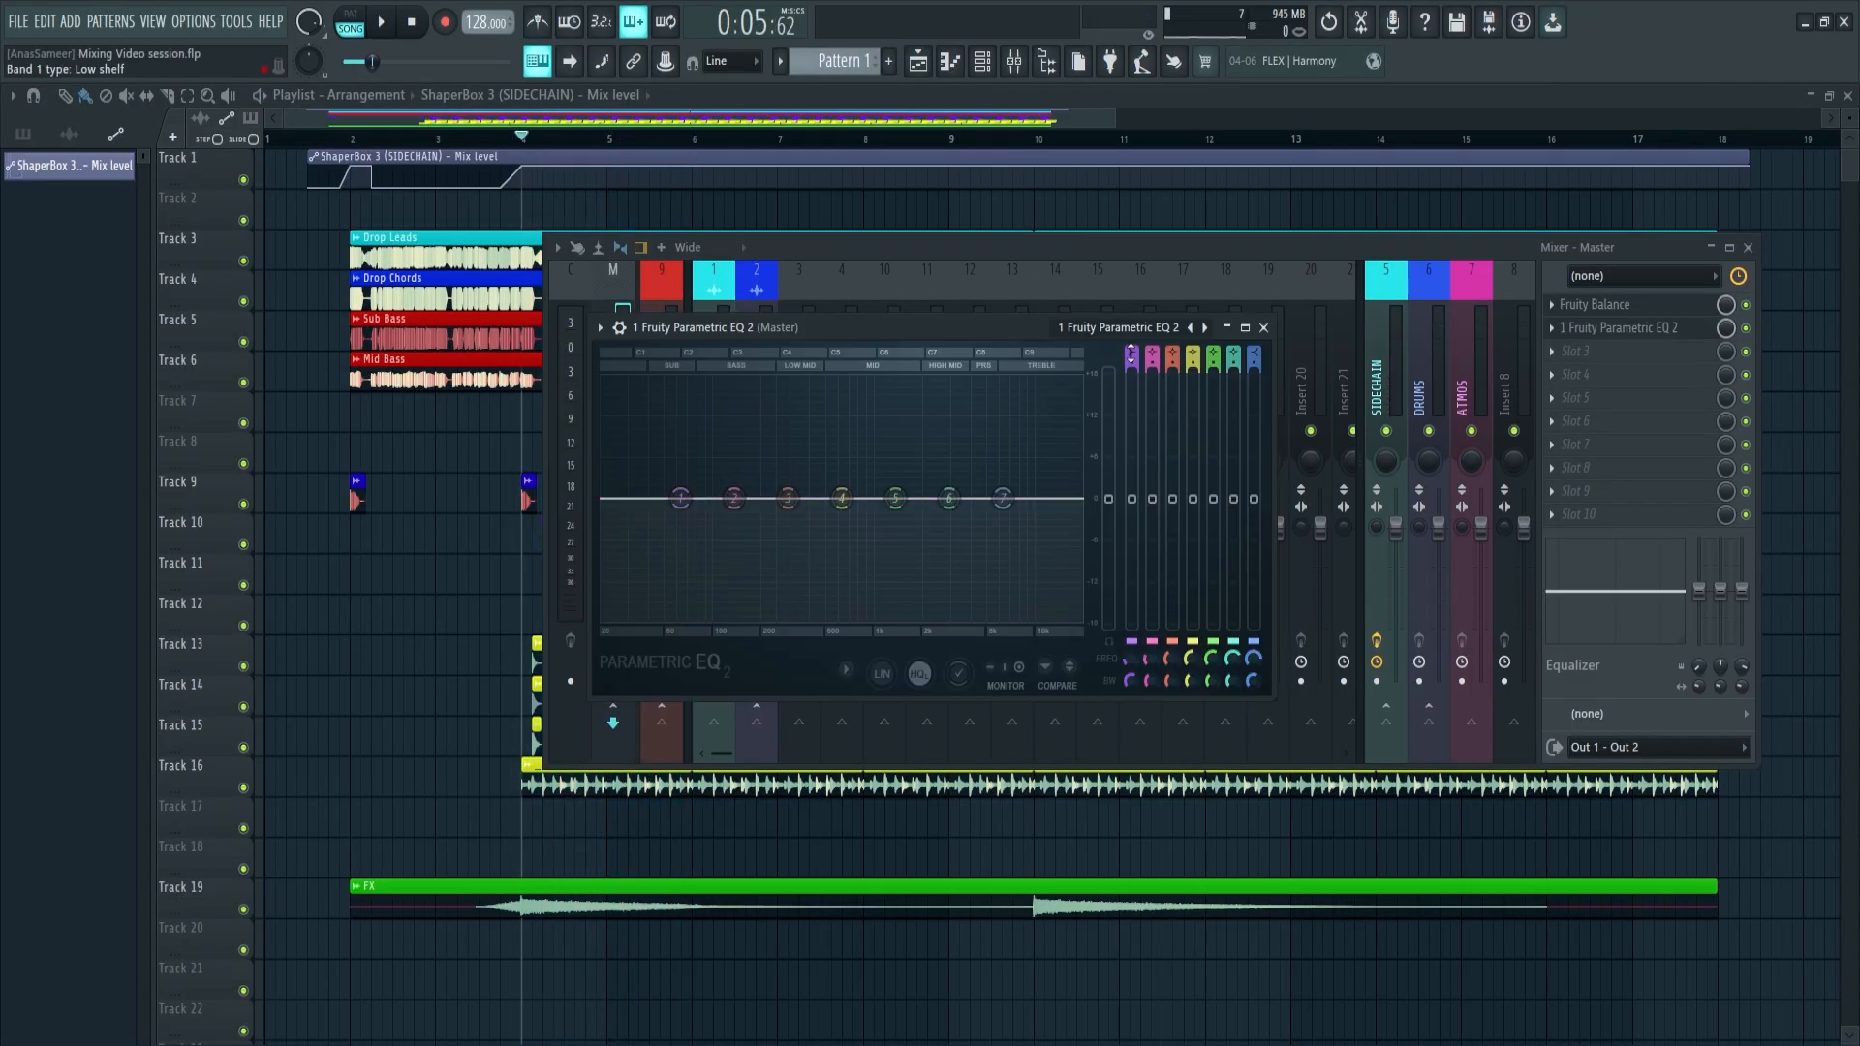
Adjust bands 3 and 7 slightly in the Master's Fruity Parametric EQ 2 during playback, and reset band 7
key("space")
left_click_drag(788, 498, 785, 494)
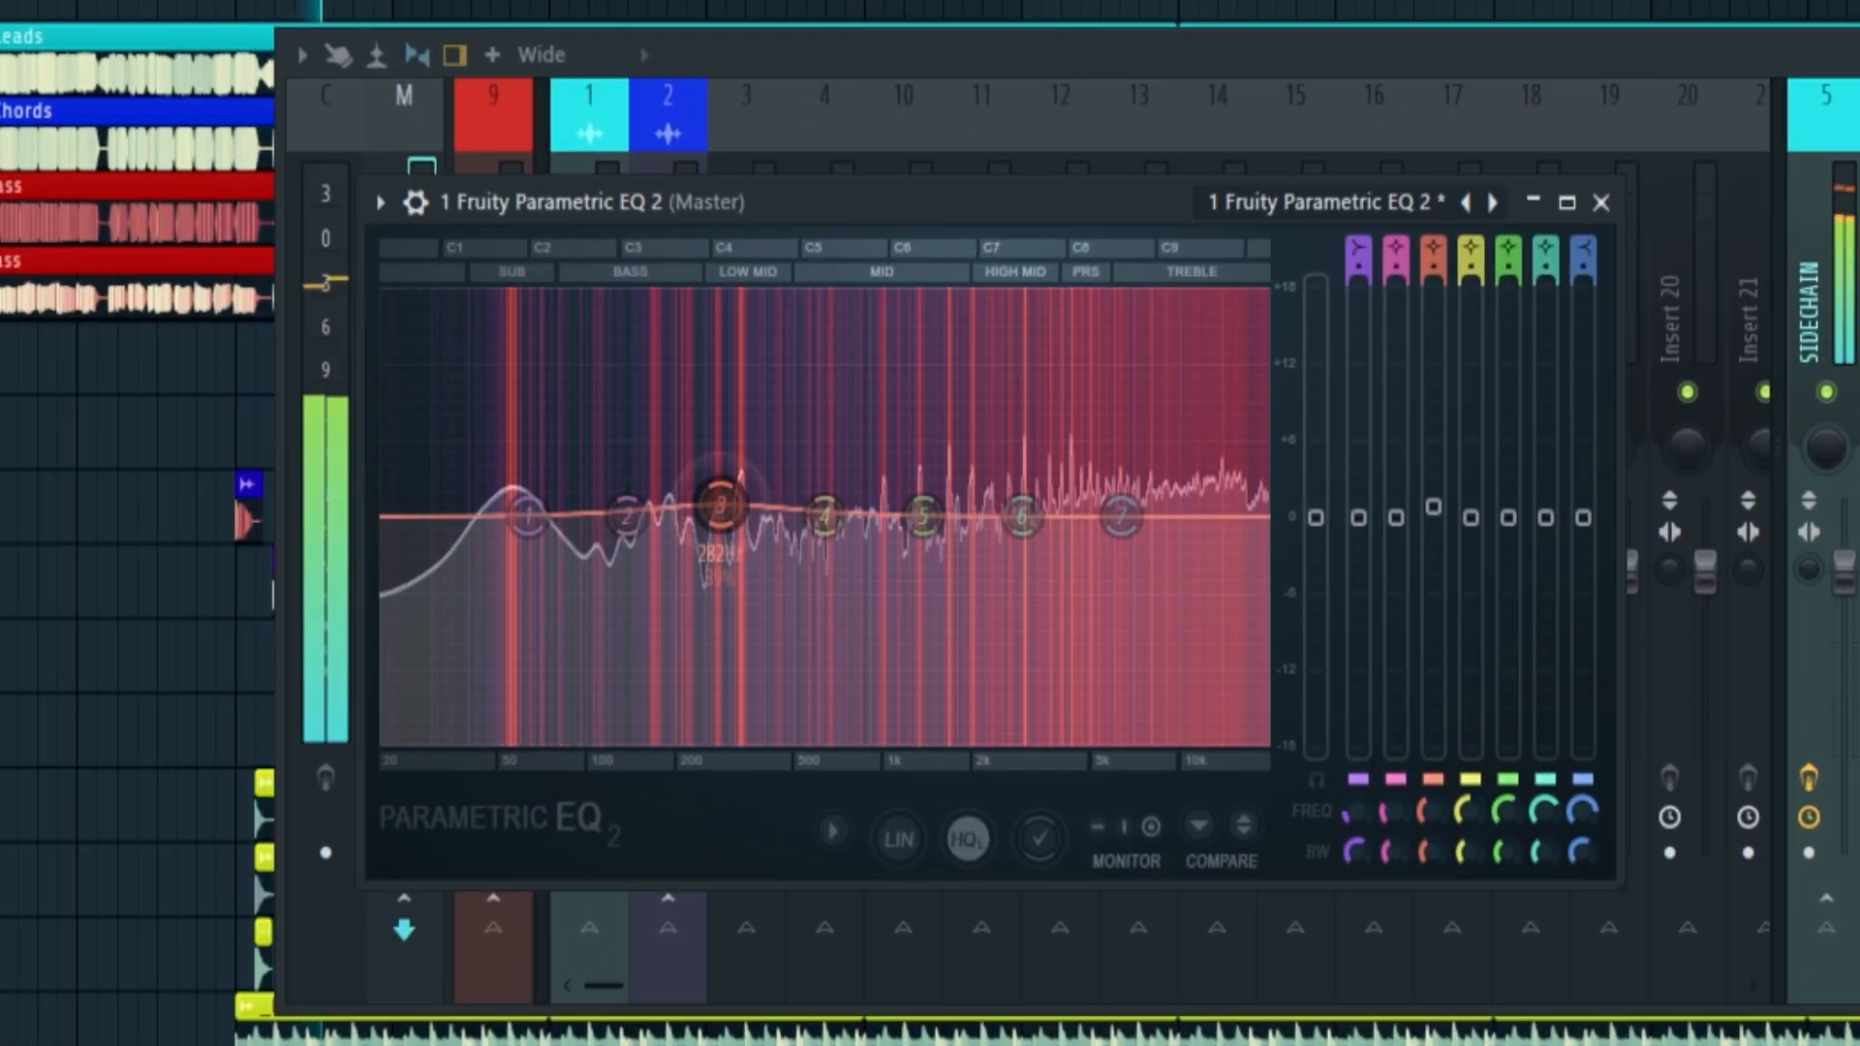
left_click_drag(1121, 515, 1130, 443)
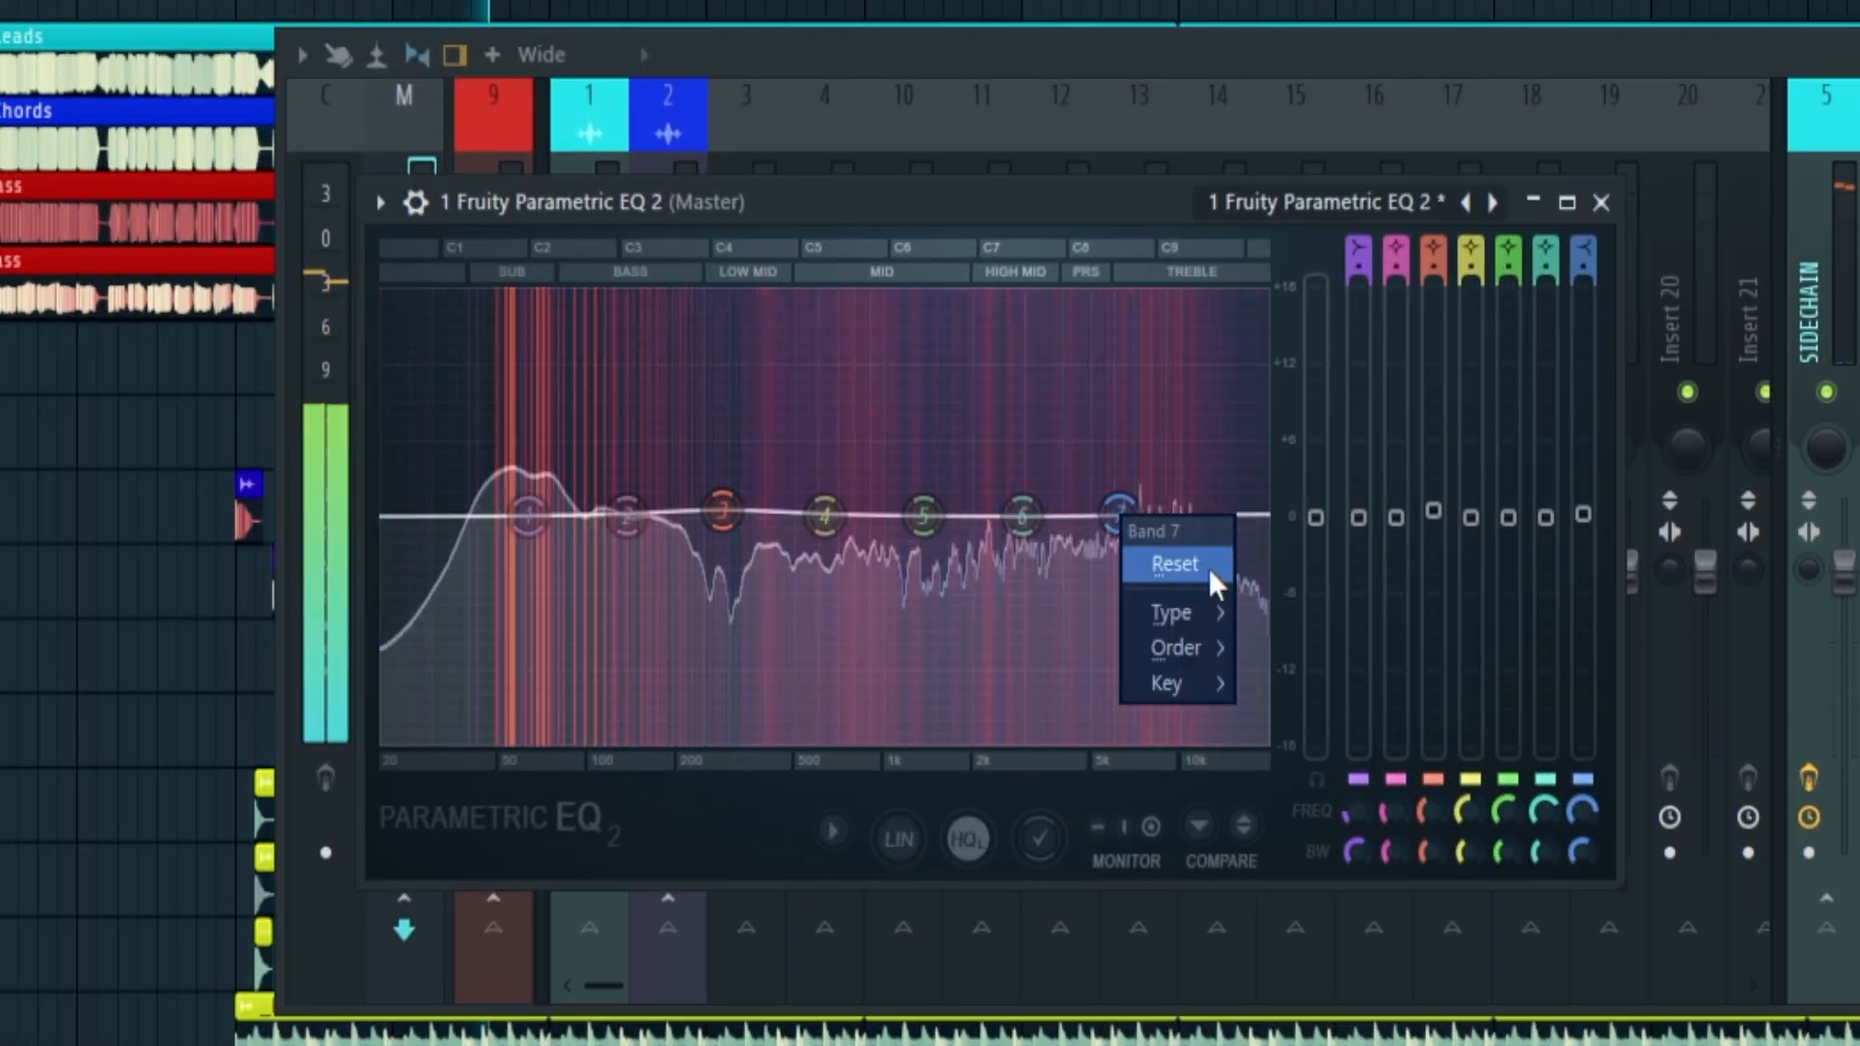
left_click(1164, 564)
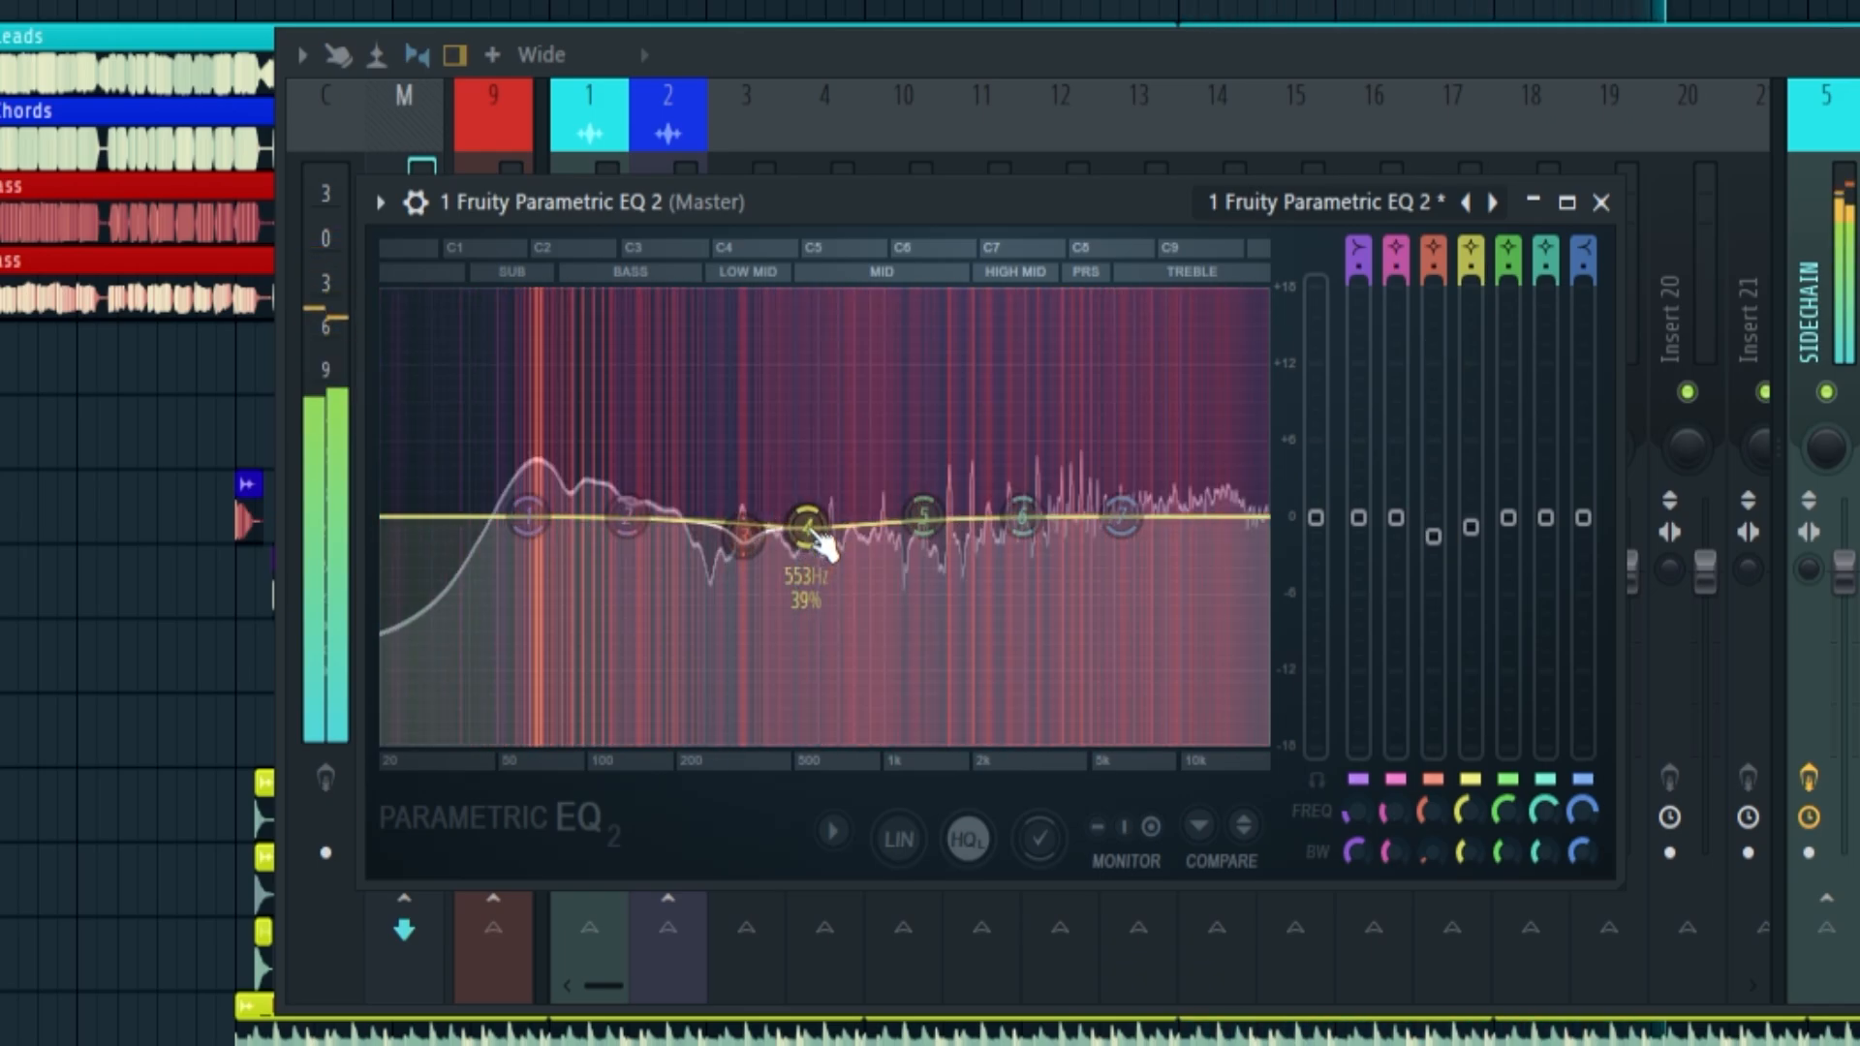
Sweep a narrow band 4 boost through the mids of the Master EQ, and bring the band's level back to 0 dB
left_click_drag(821, 418, 831, 391)
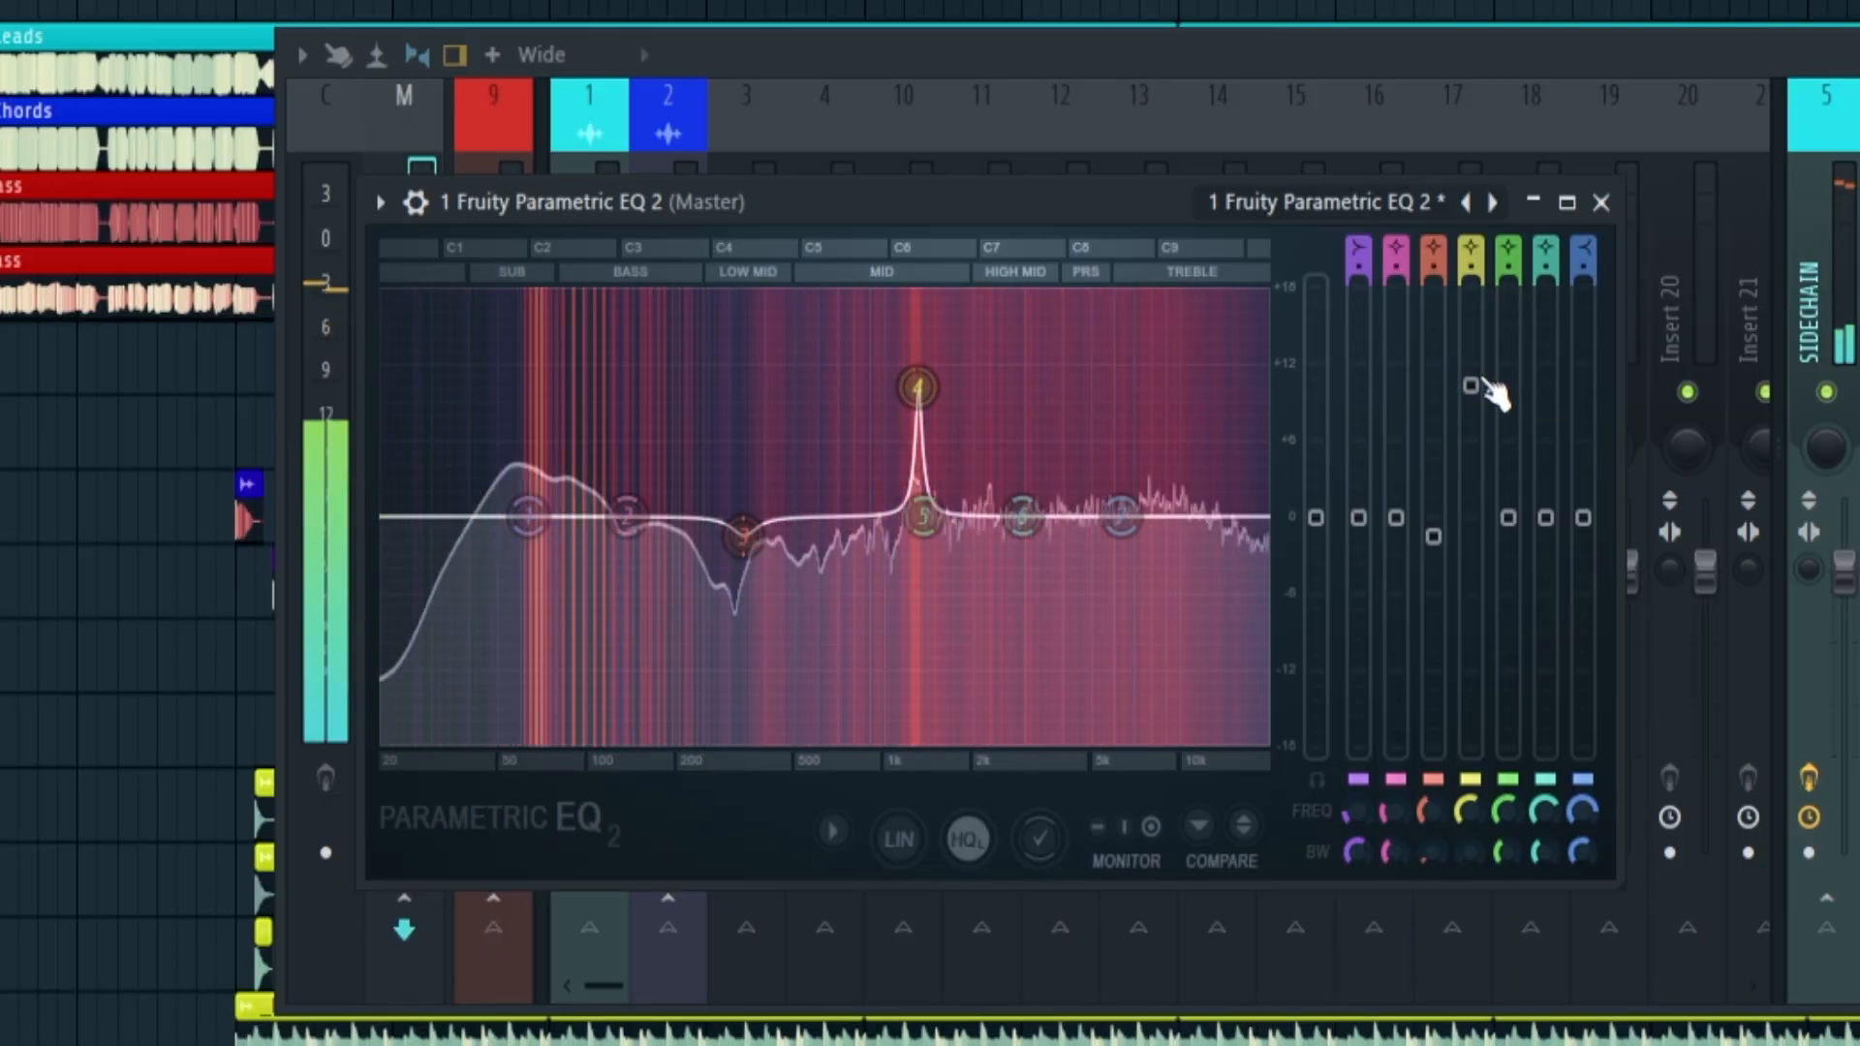
left_click_drag(1482, 387, 1482, 517)
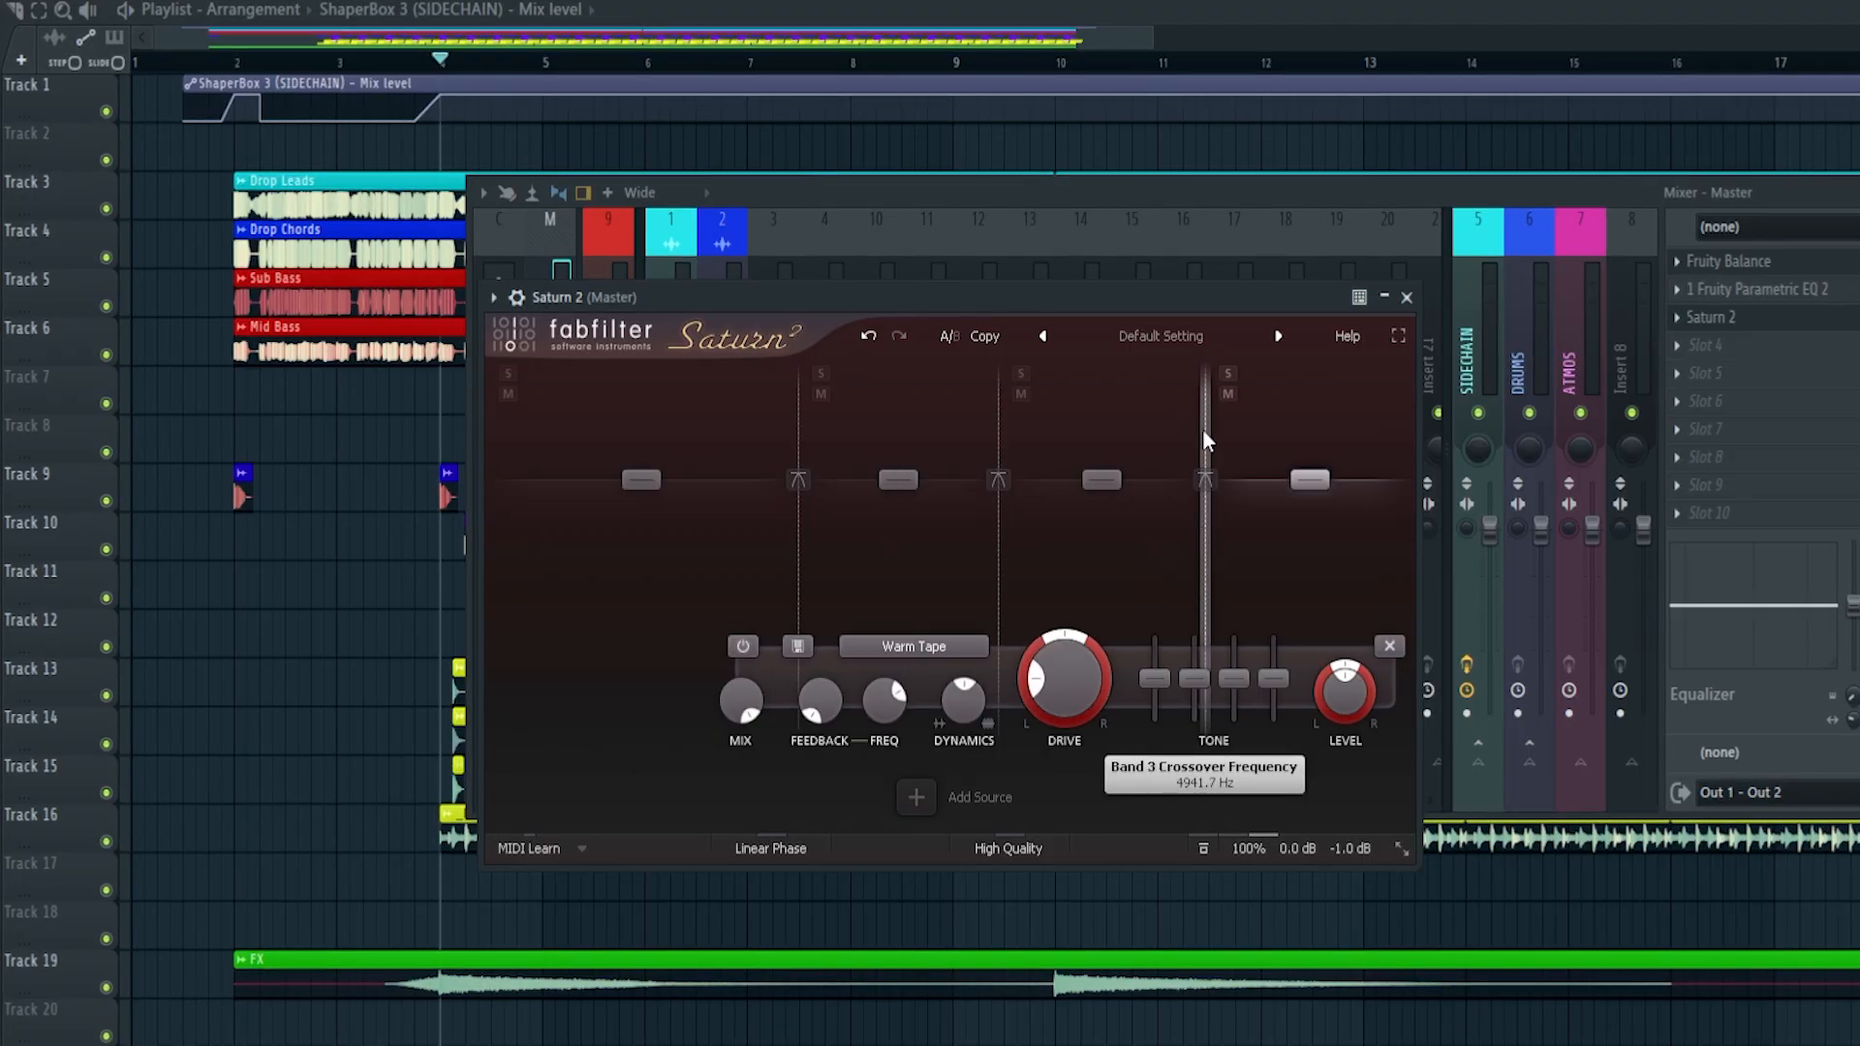
Divide the Master's Saturn 2 into four bands with the band 2 crossover at 813.83 Hz, and set the saturation style to Clean Tube
left_click_drag(1201, 429, 1191, 427)
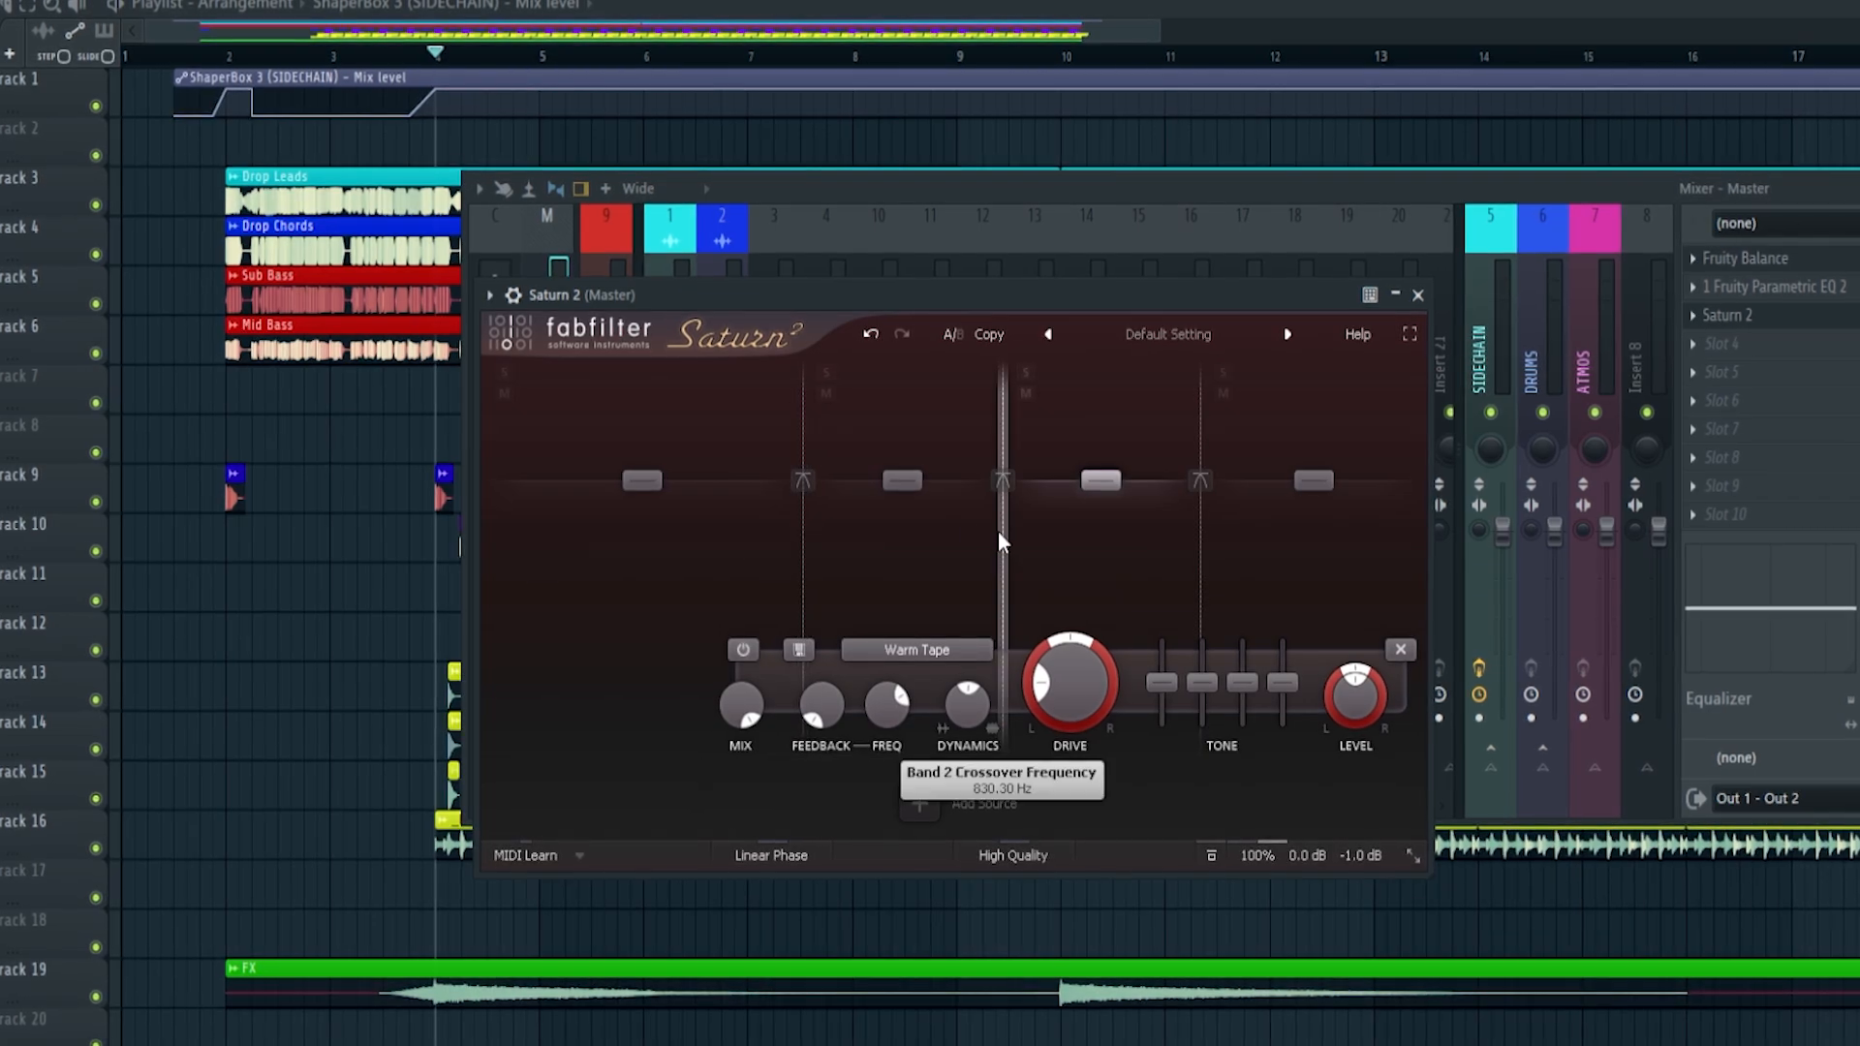
left_click_drag(1004, 541, 1000, 541)
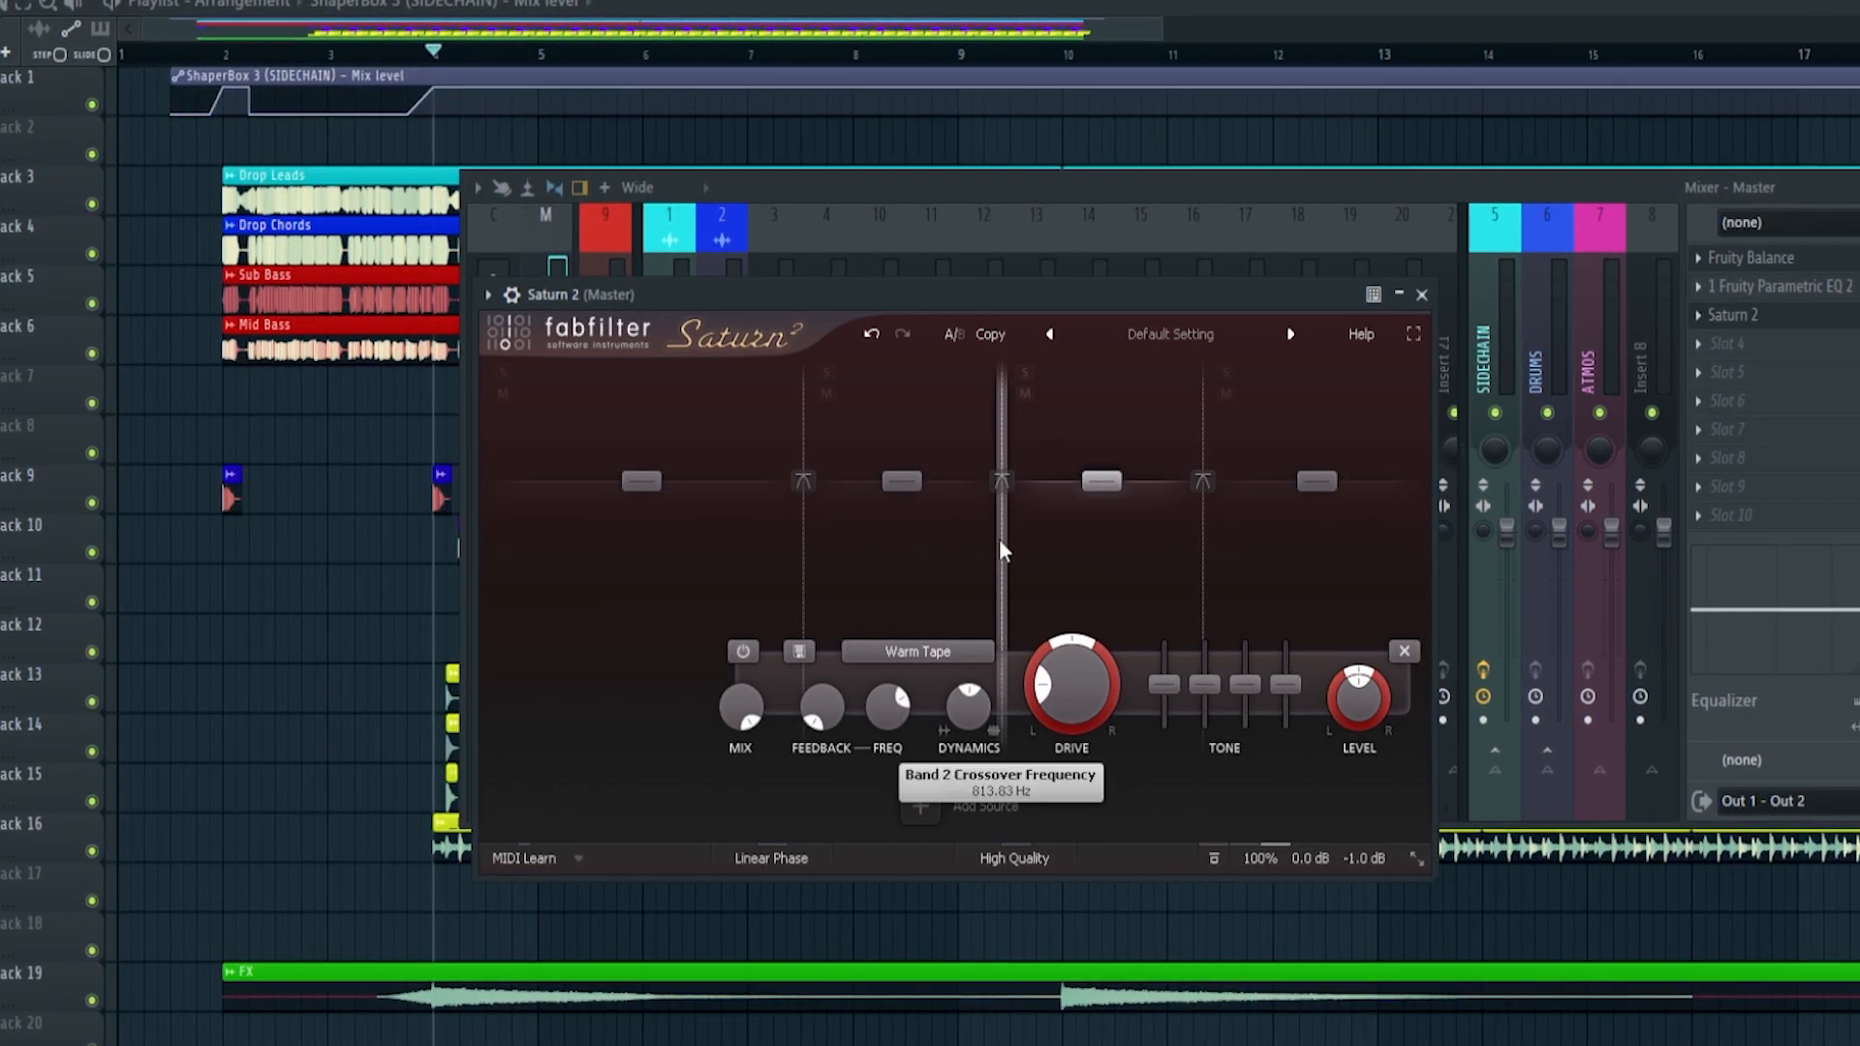
left_click(911, 651)
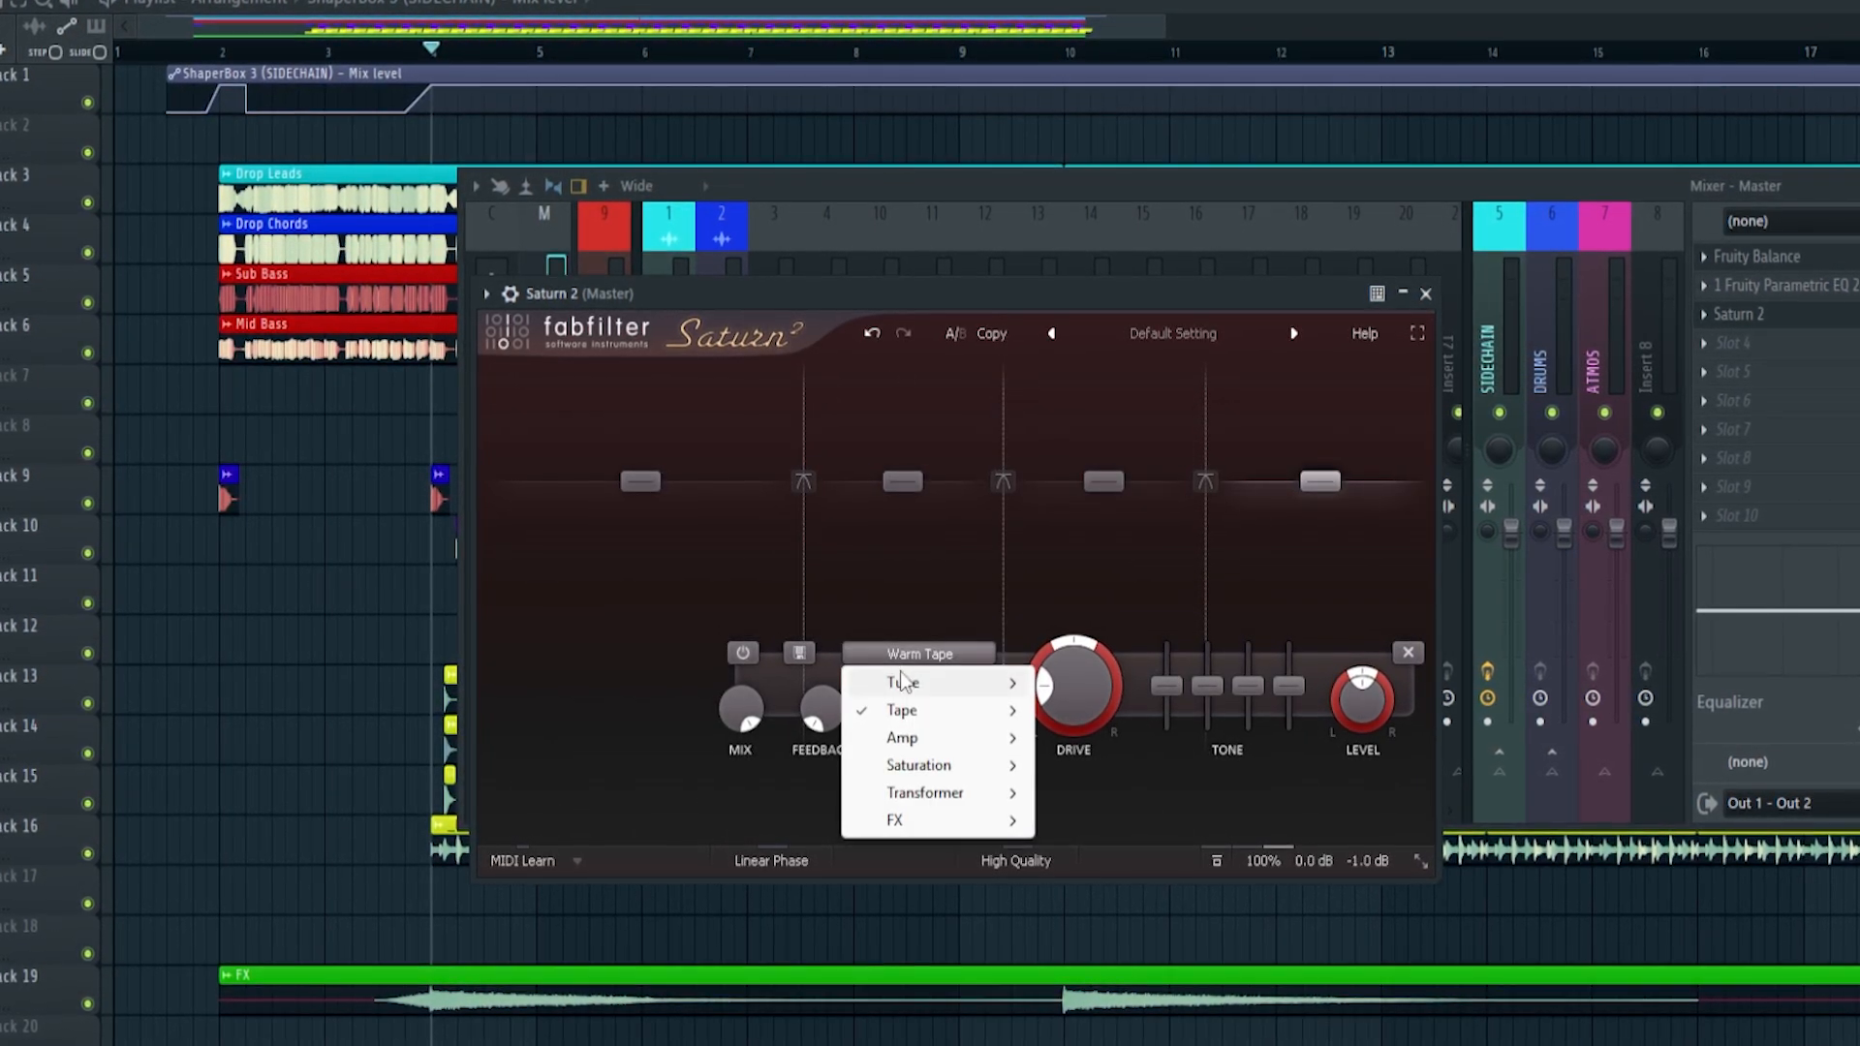
mouse_move(902, 680)
left_click(1078, 707)
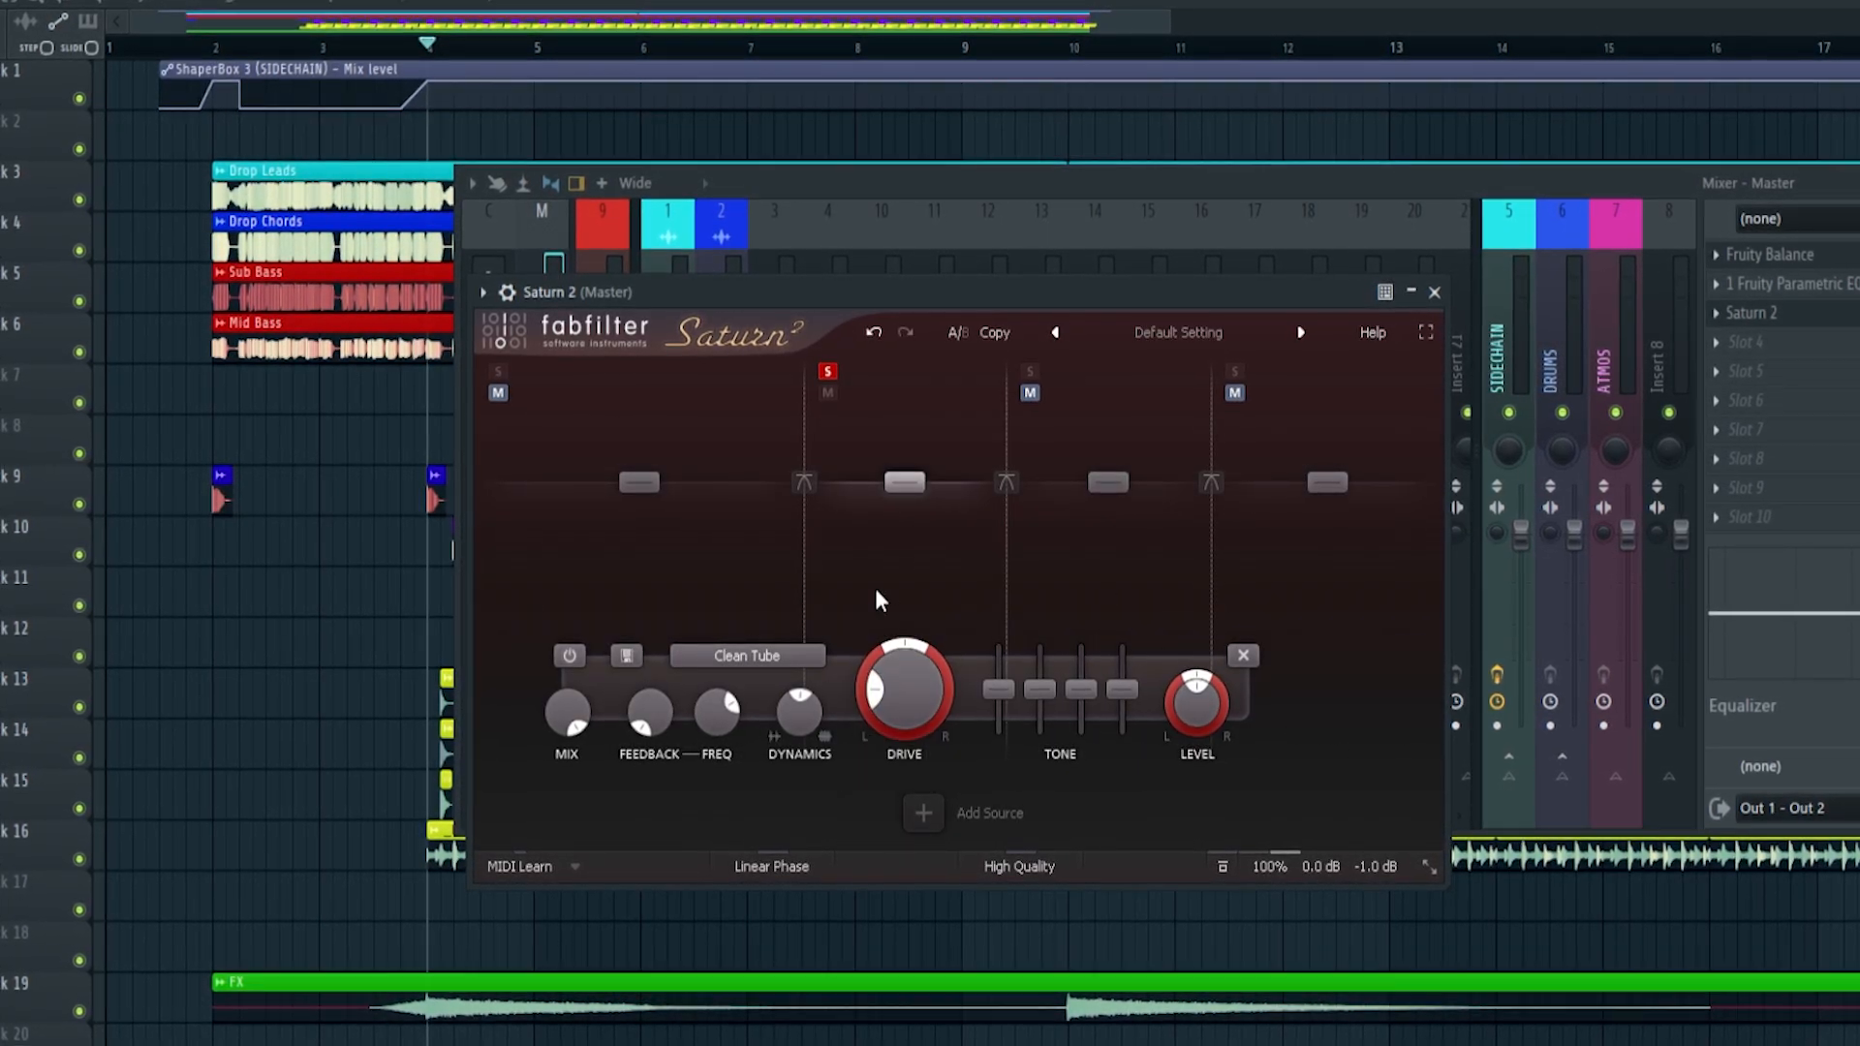
Set the drive of Saturn 2's soloed band 2 to 43.89% by ear during playback, and stop playback
mouse_move(908, 695)
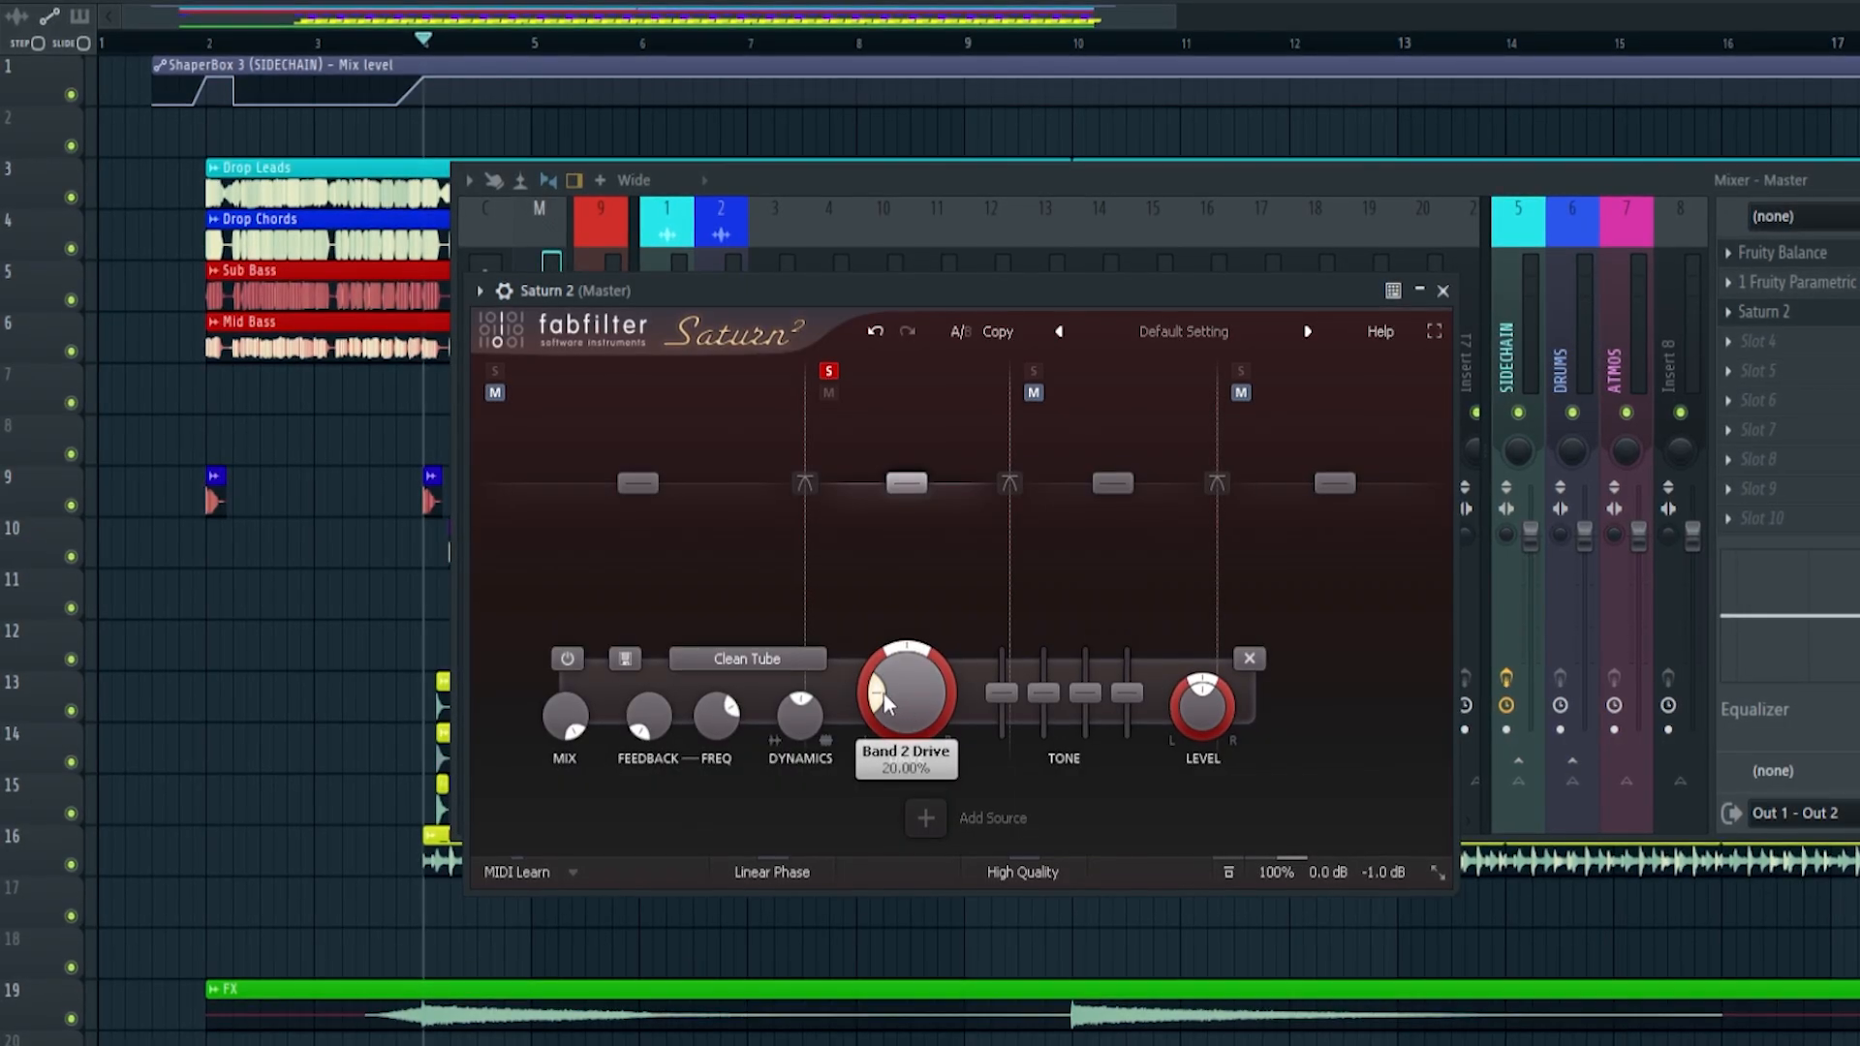
left_click_drag(878, 694, 868, 709)
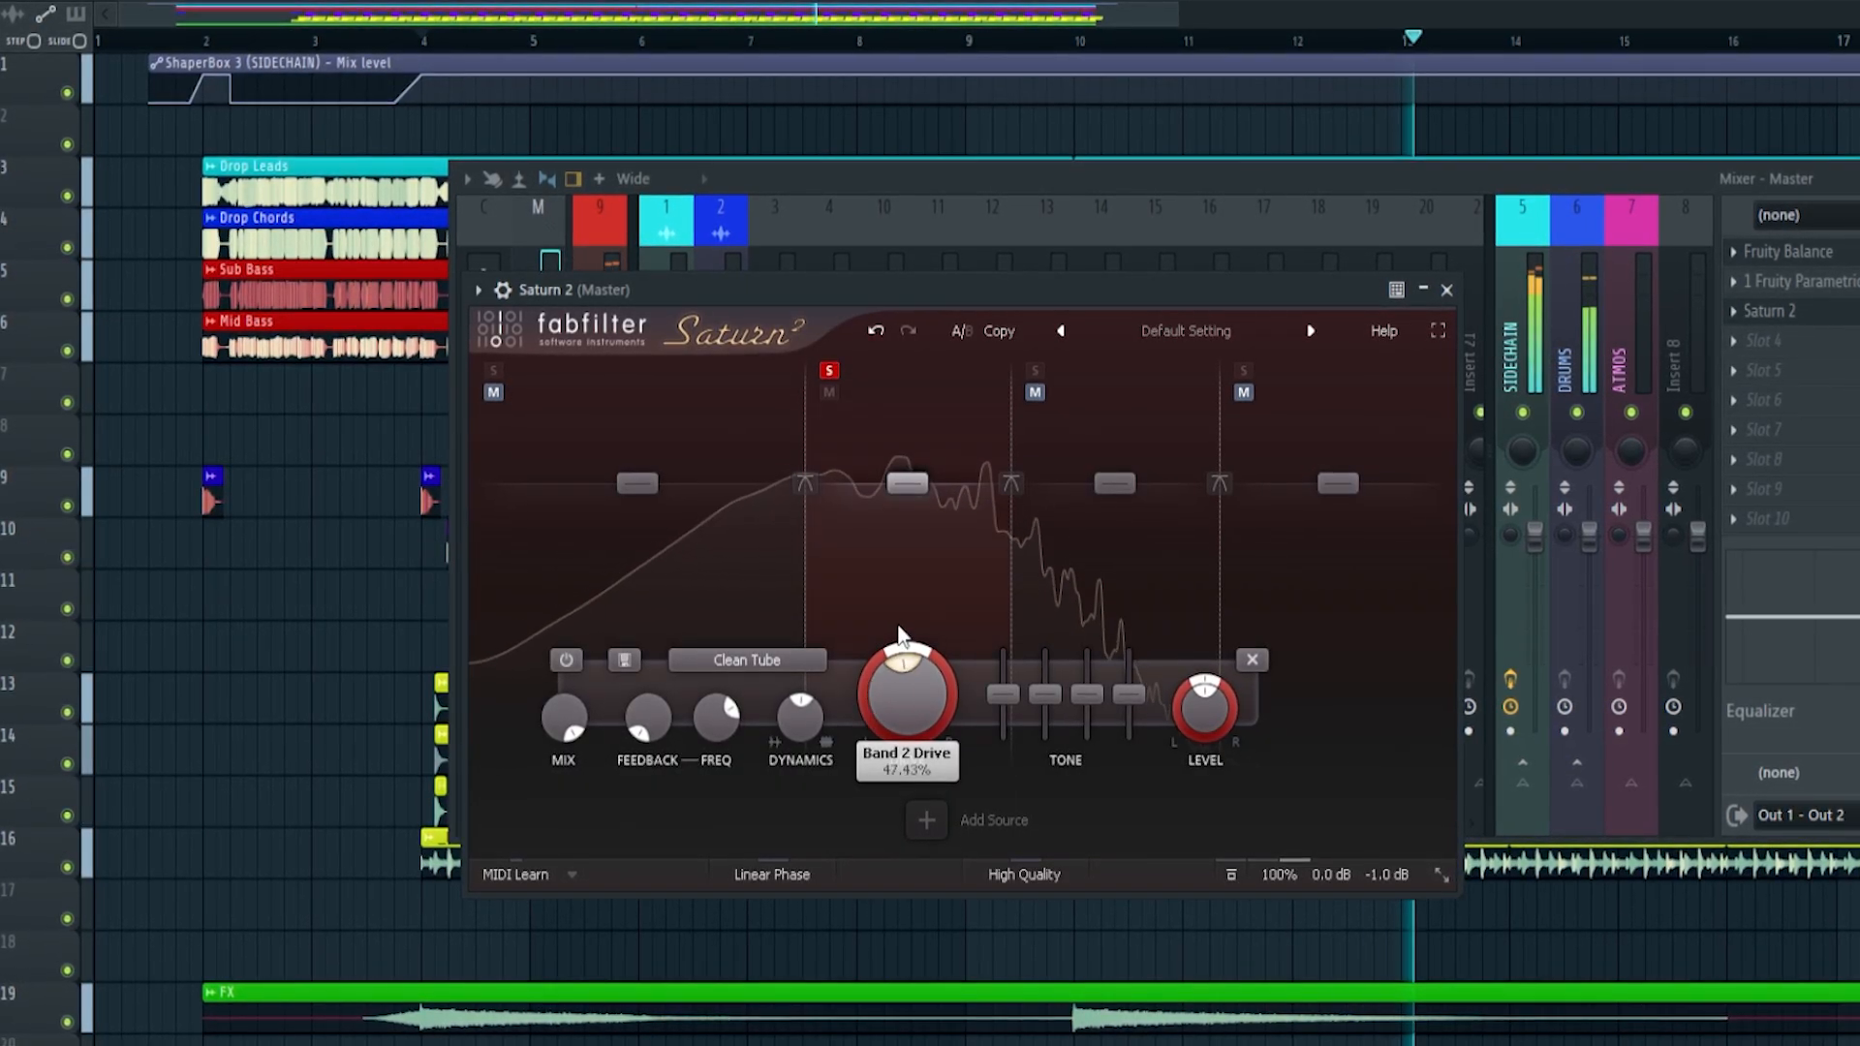
left_click_drag(903, 636, 888, 700)
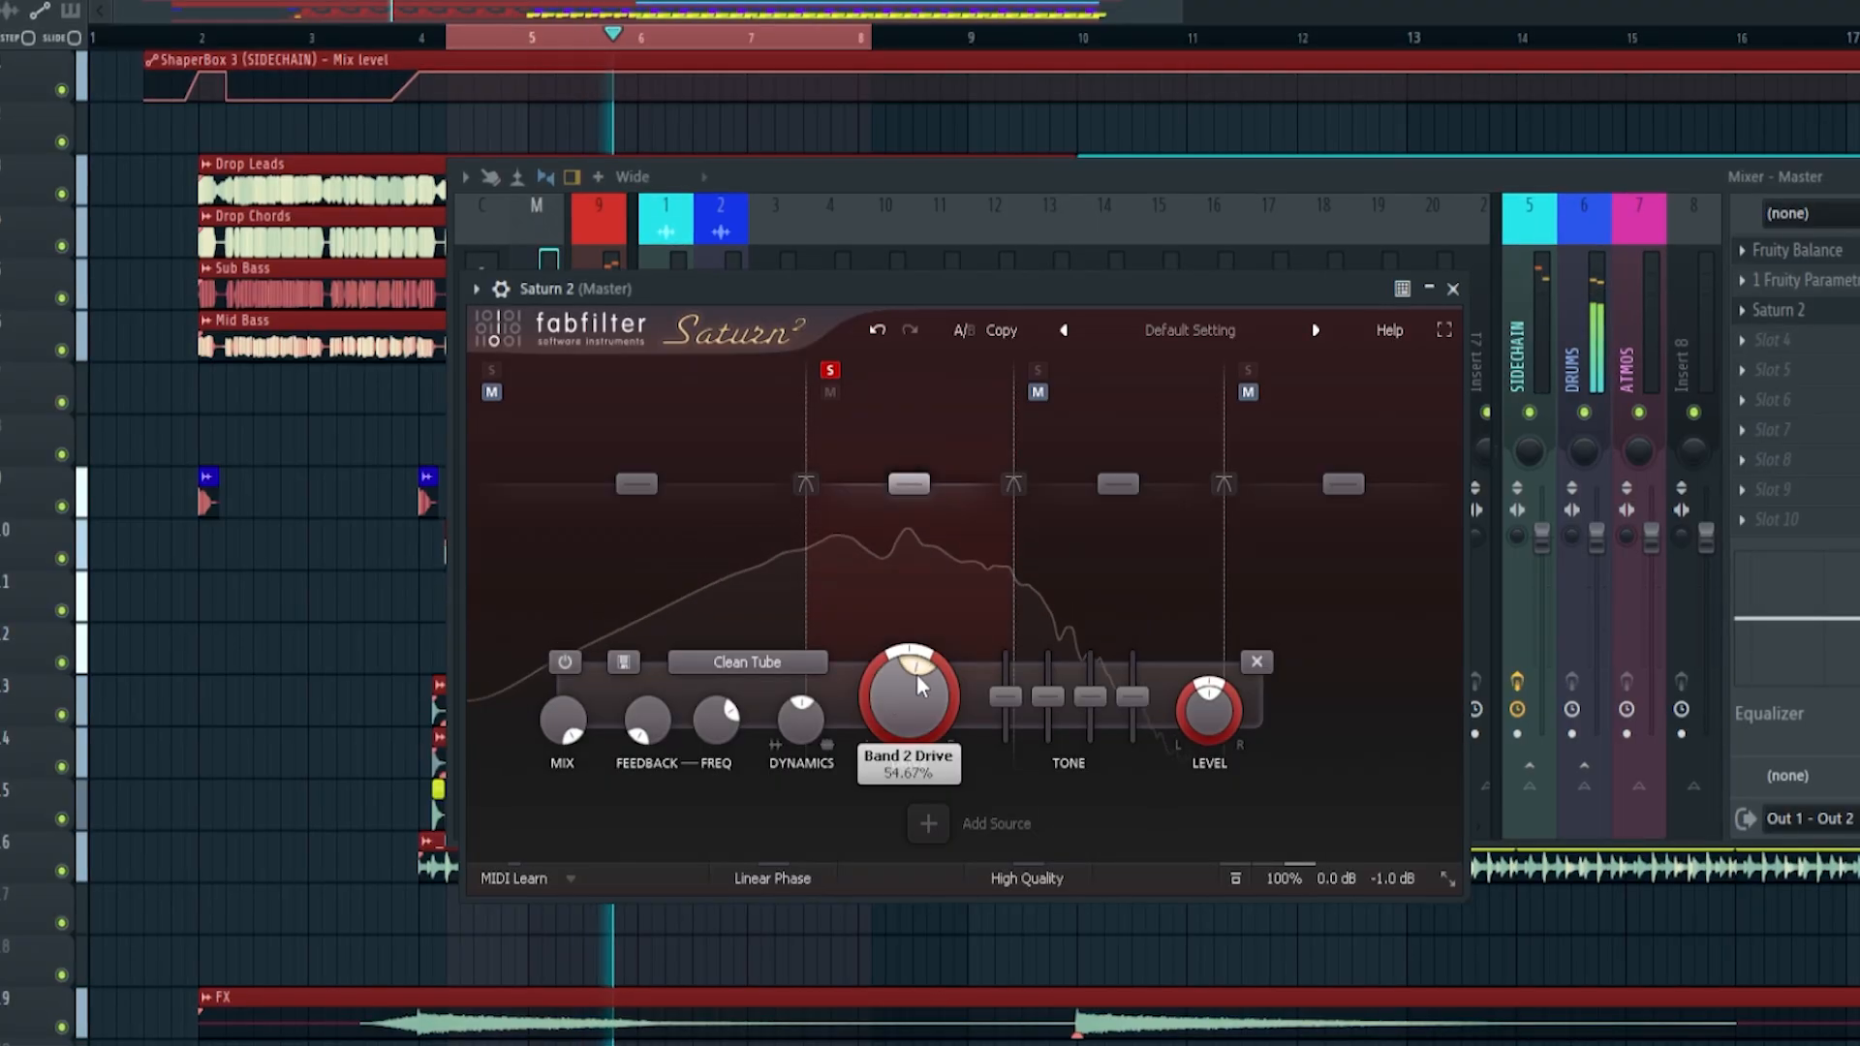
left_click_drag(917, 675, 939, 707)
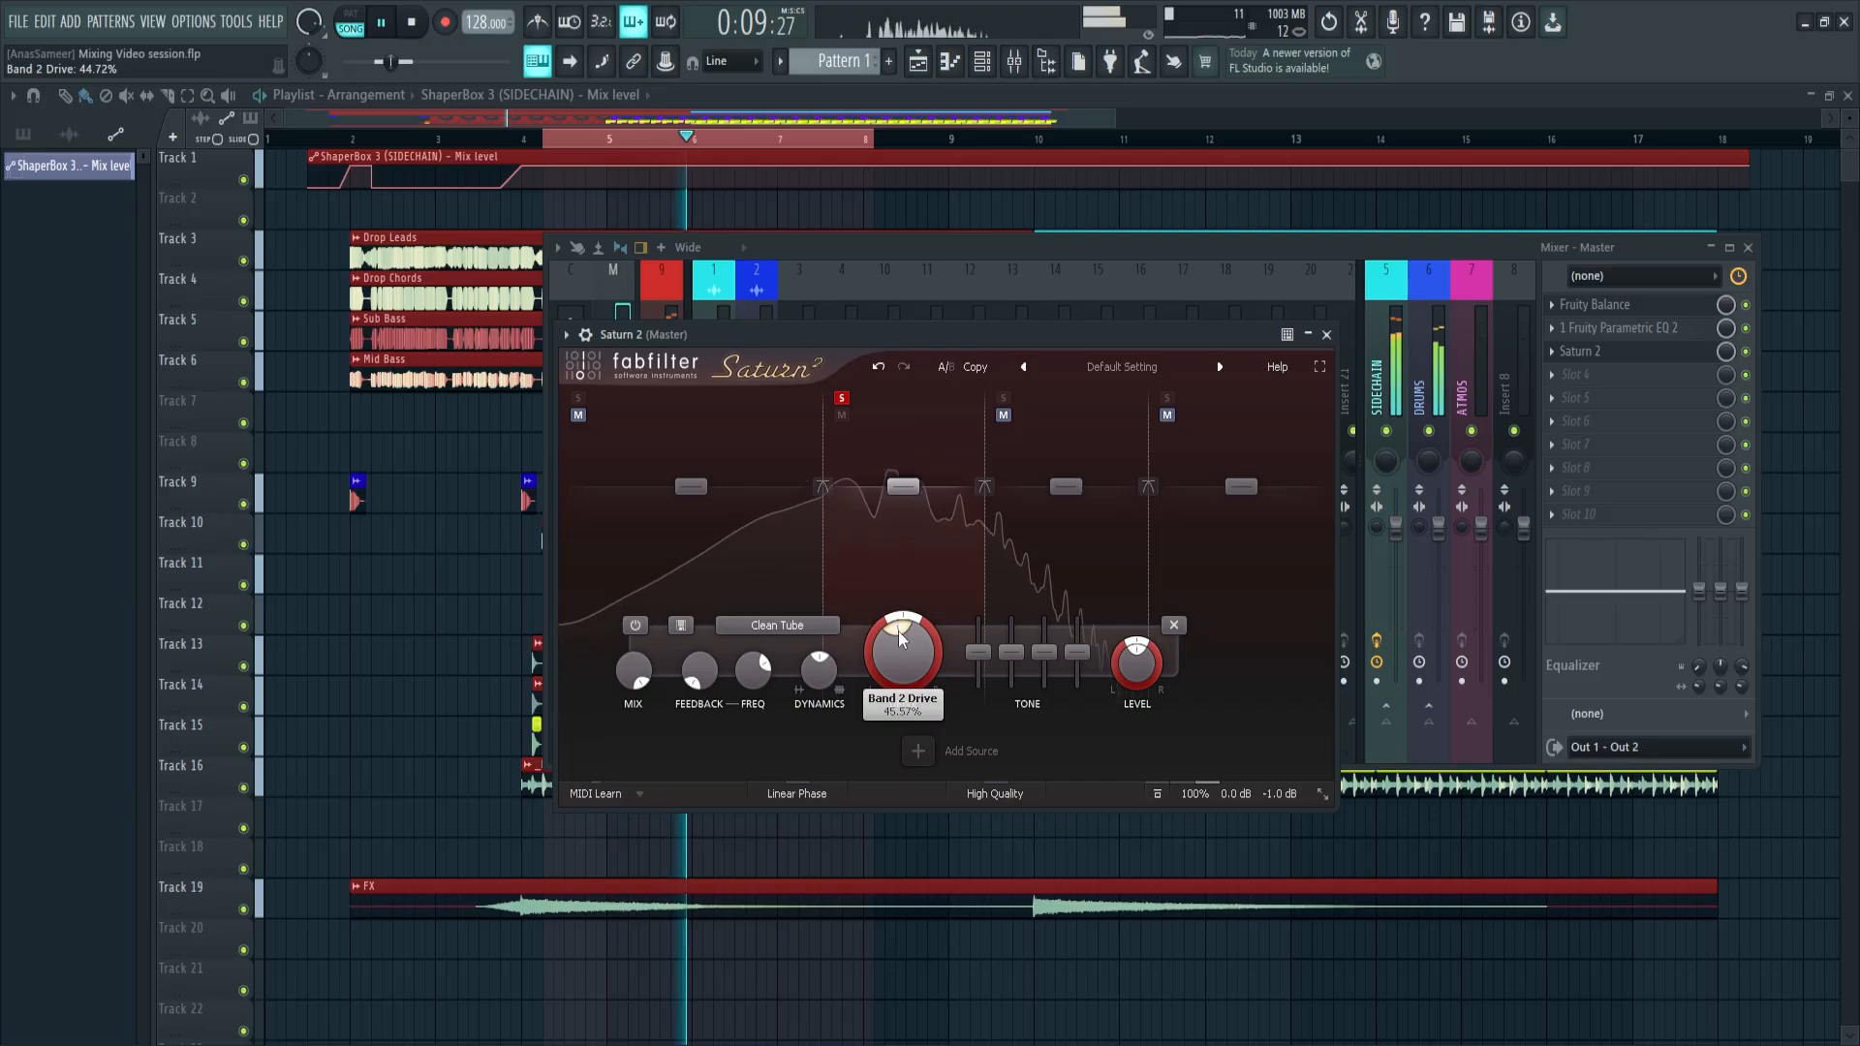
left_click_drag(898, 630, 897, 630)
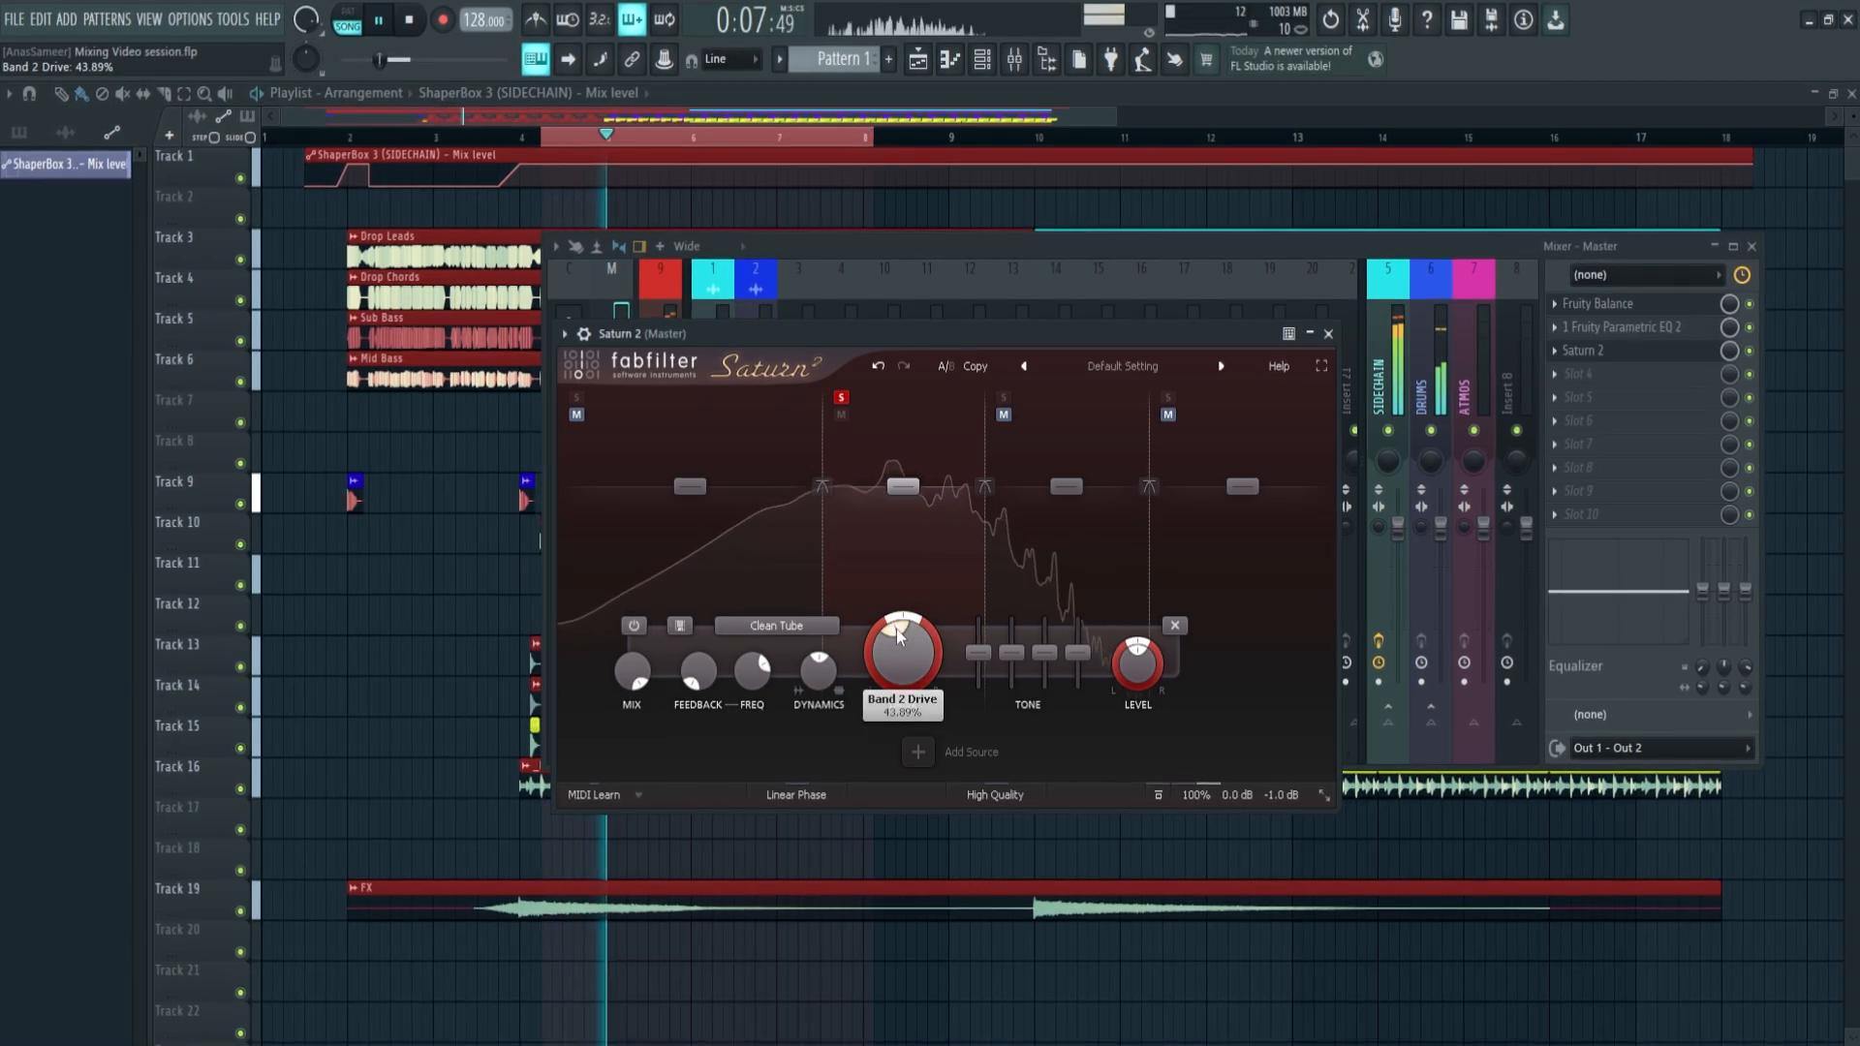
key("space")
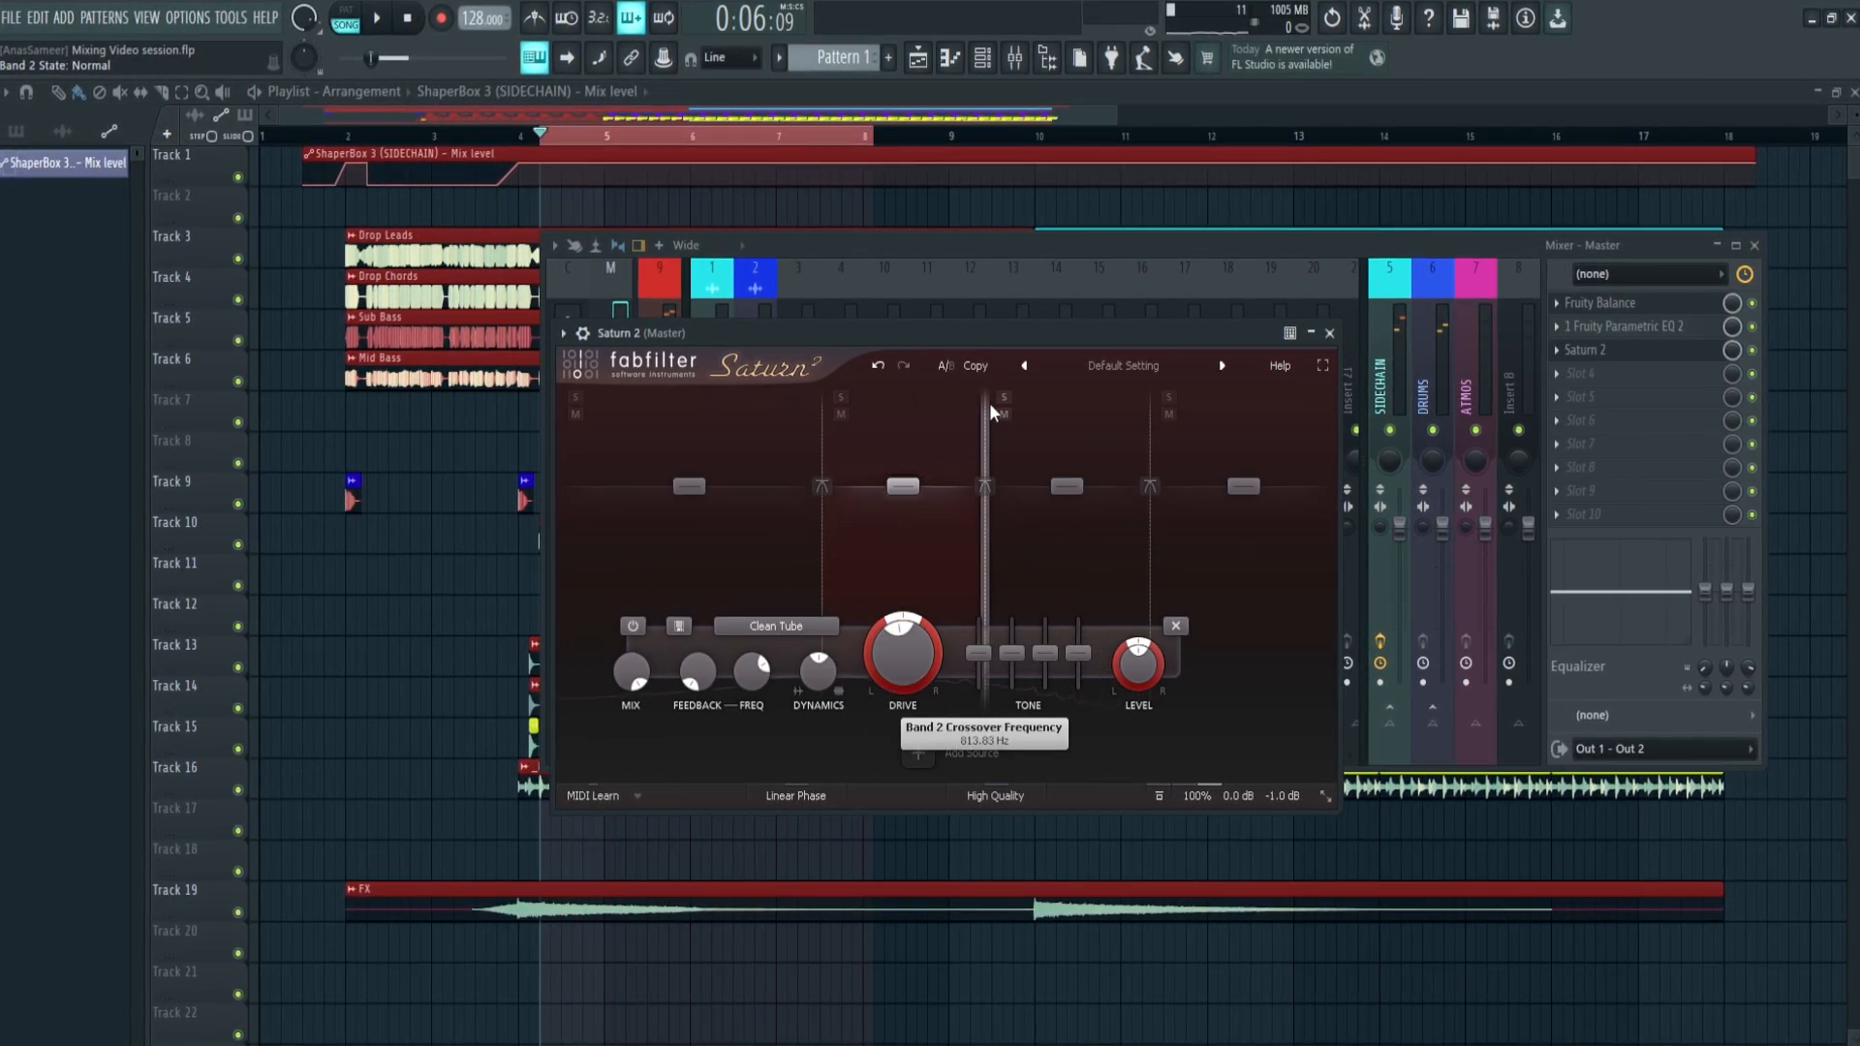
Solo band 3 in the Master's Saturn 2 and raise its drive to 67.94% by ear during playback
left_click(1003, 397)
key("space")
left_click_drag(1023, 653, 1056, 642)
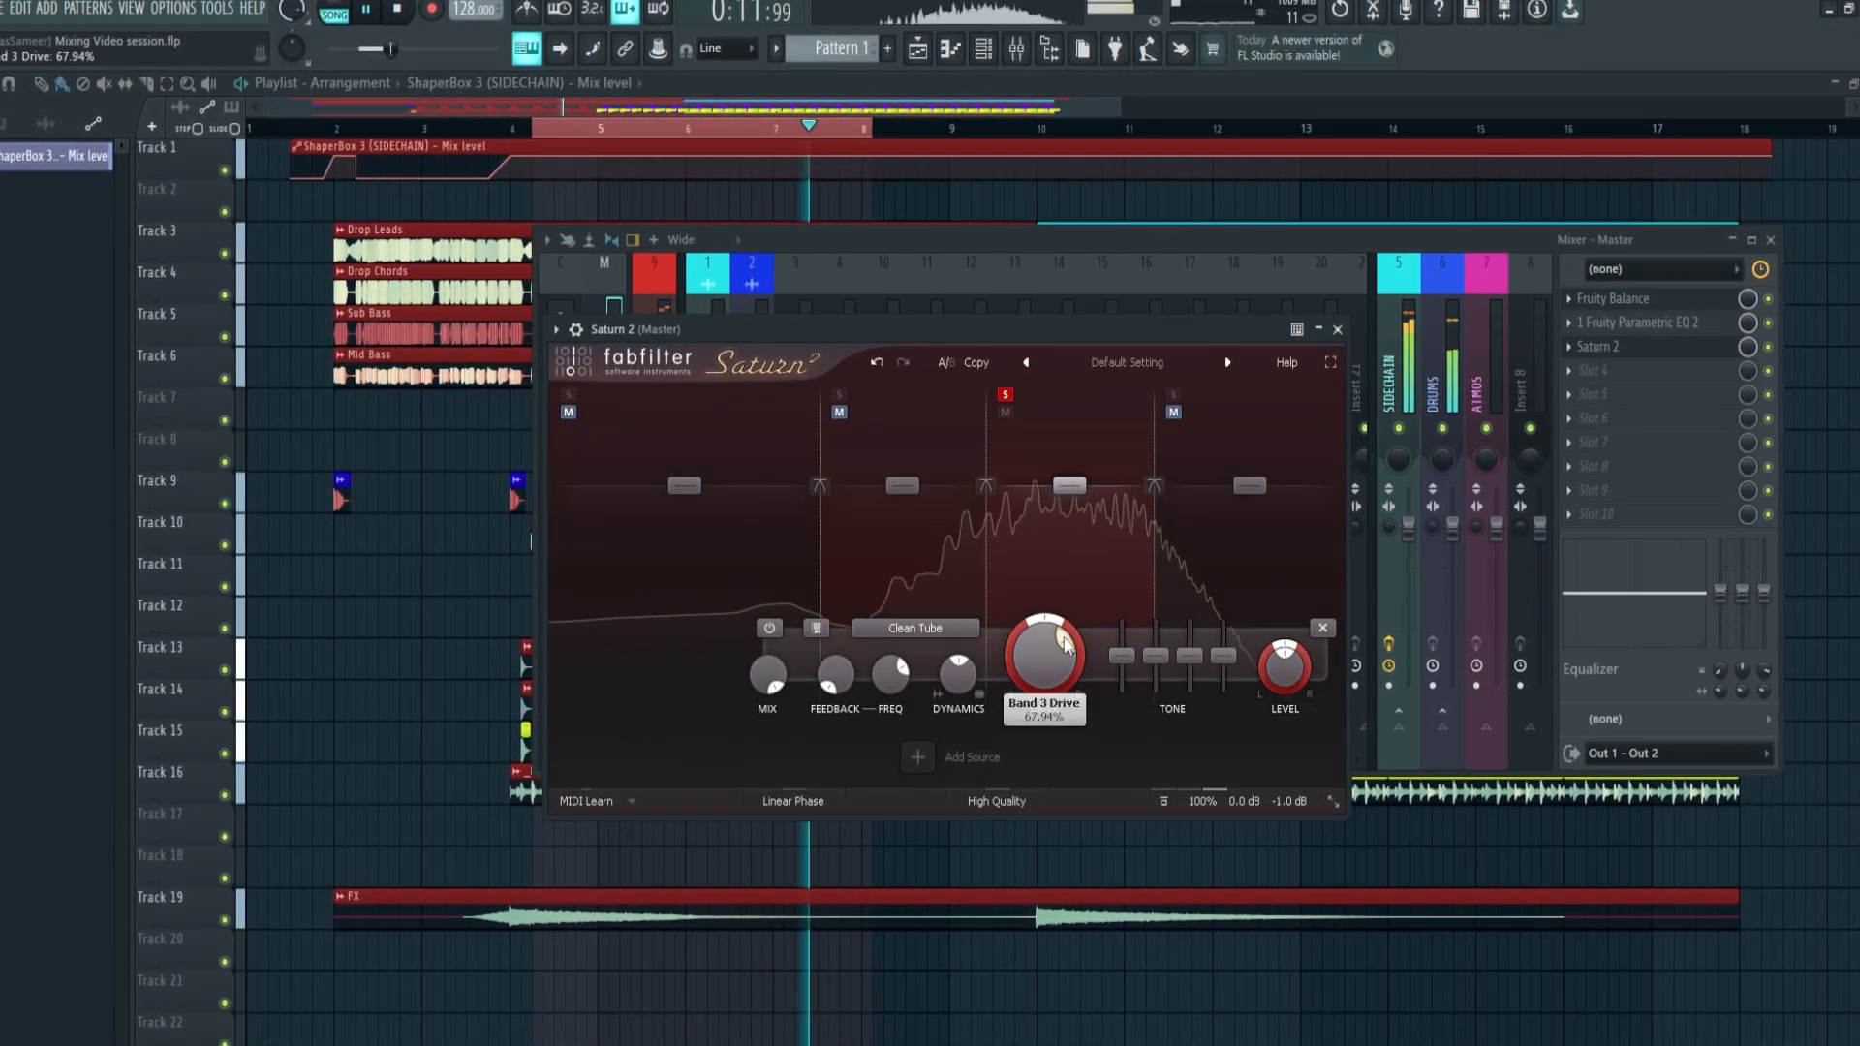
Adjust the drive of Saturn 2's soloed band 4 by ear during playback
left_click_drag(1065, 644, 1028, 651)
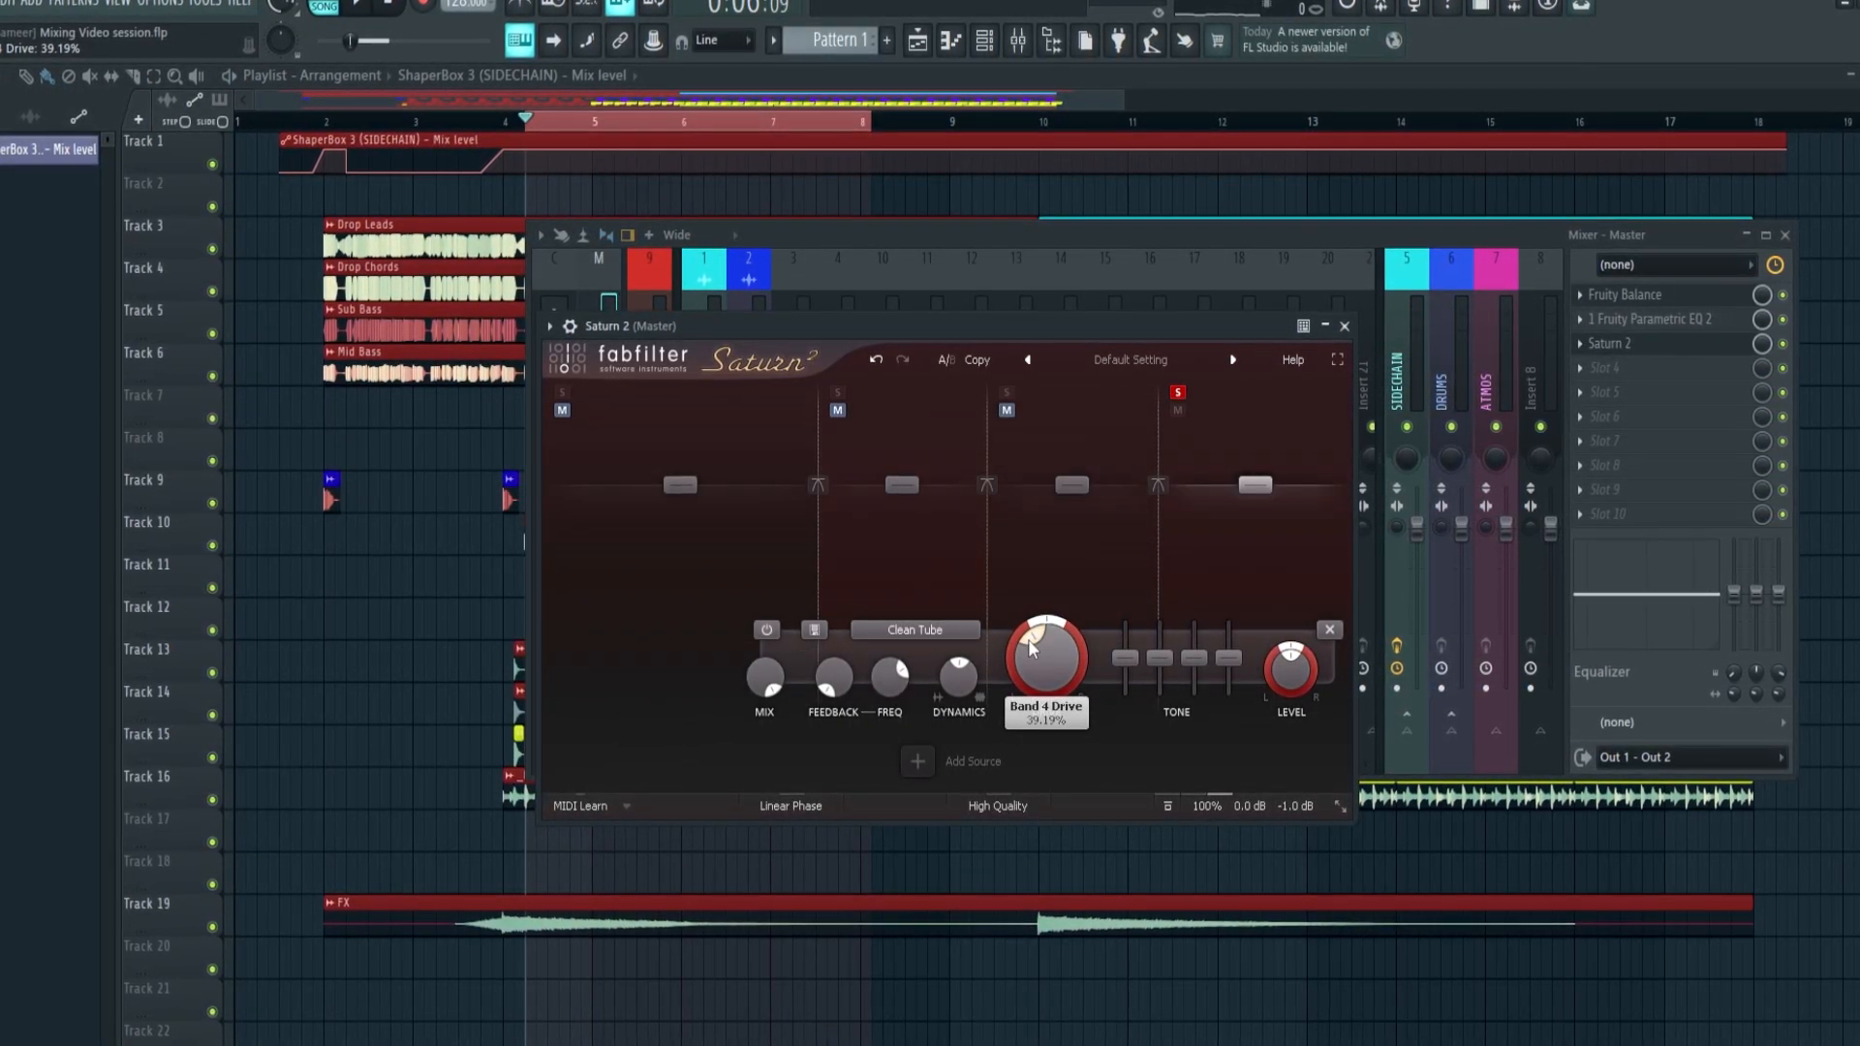
key("space")
left_click_drag(1029, 641, 1015, 651)
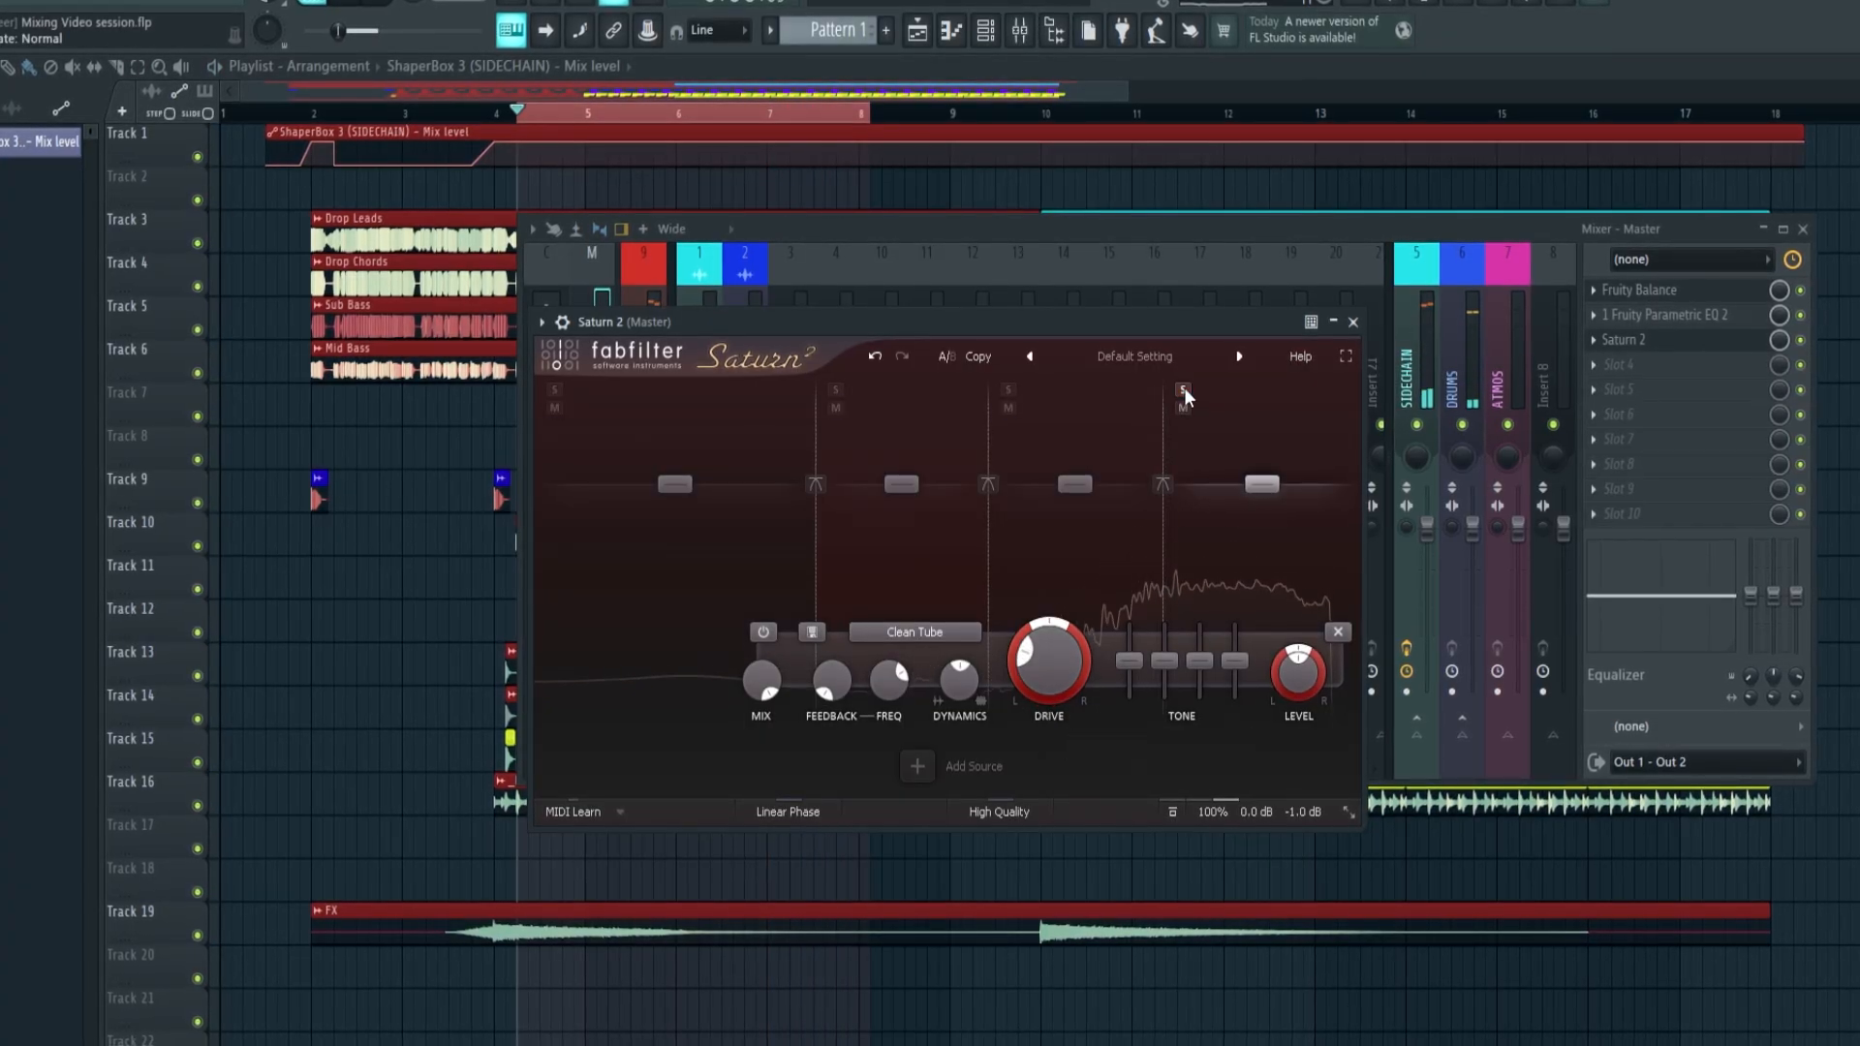
Compare the full mix with the Master's Saturn 2 enabled and bypassed, and leave it enabled
key("space")
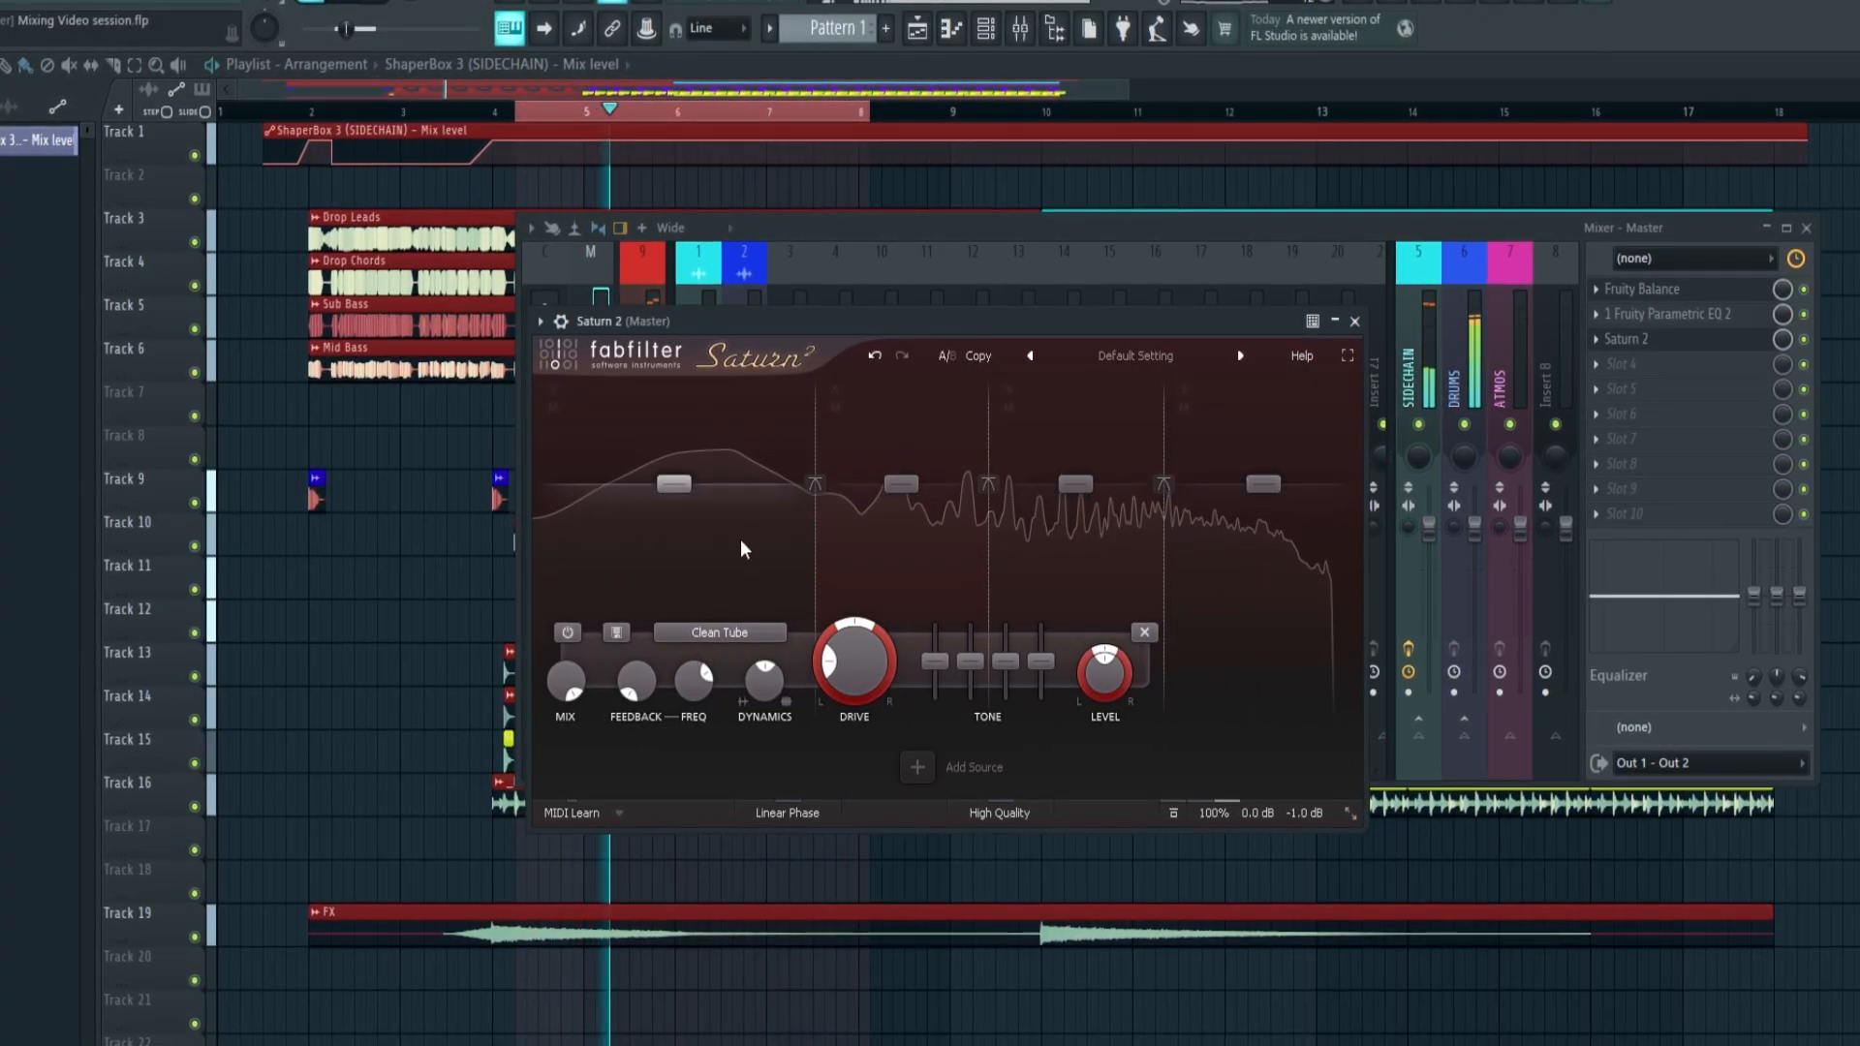
key("space")
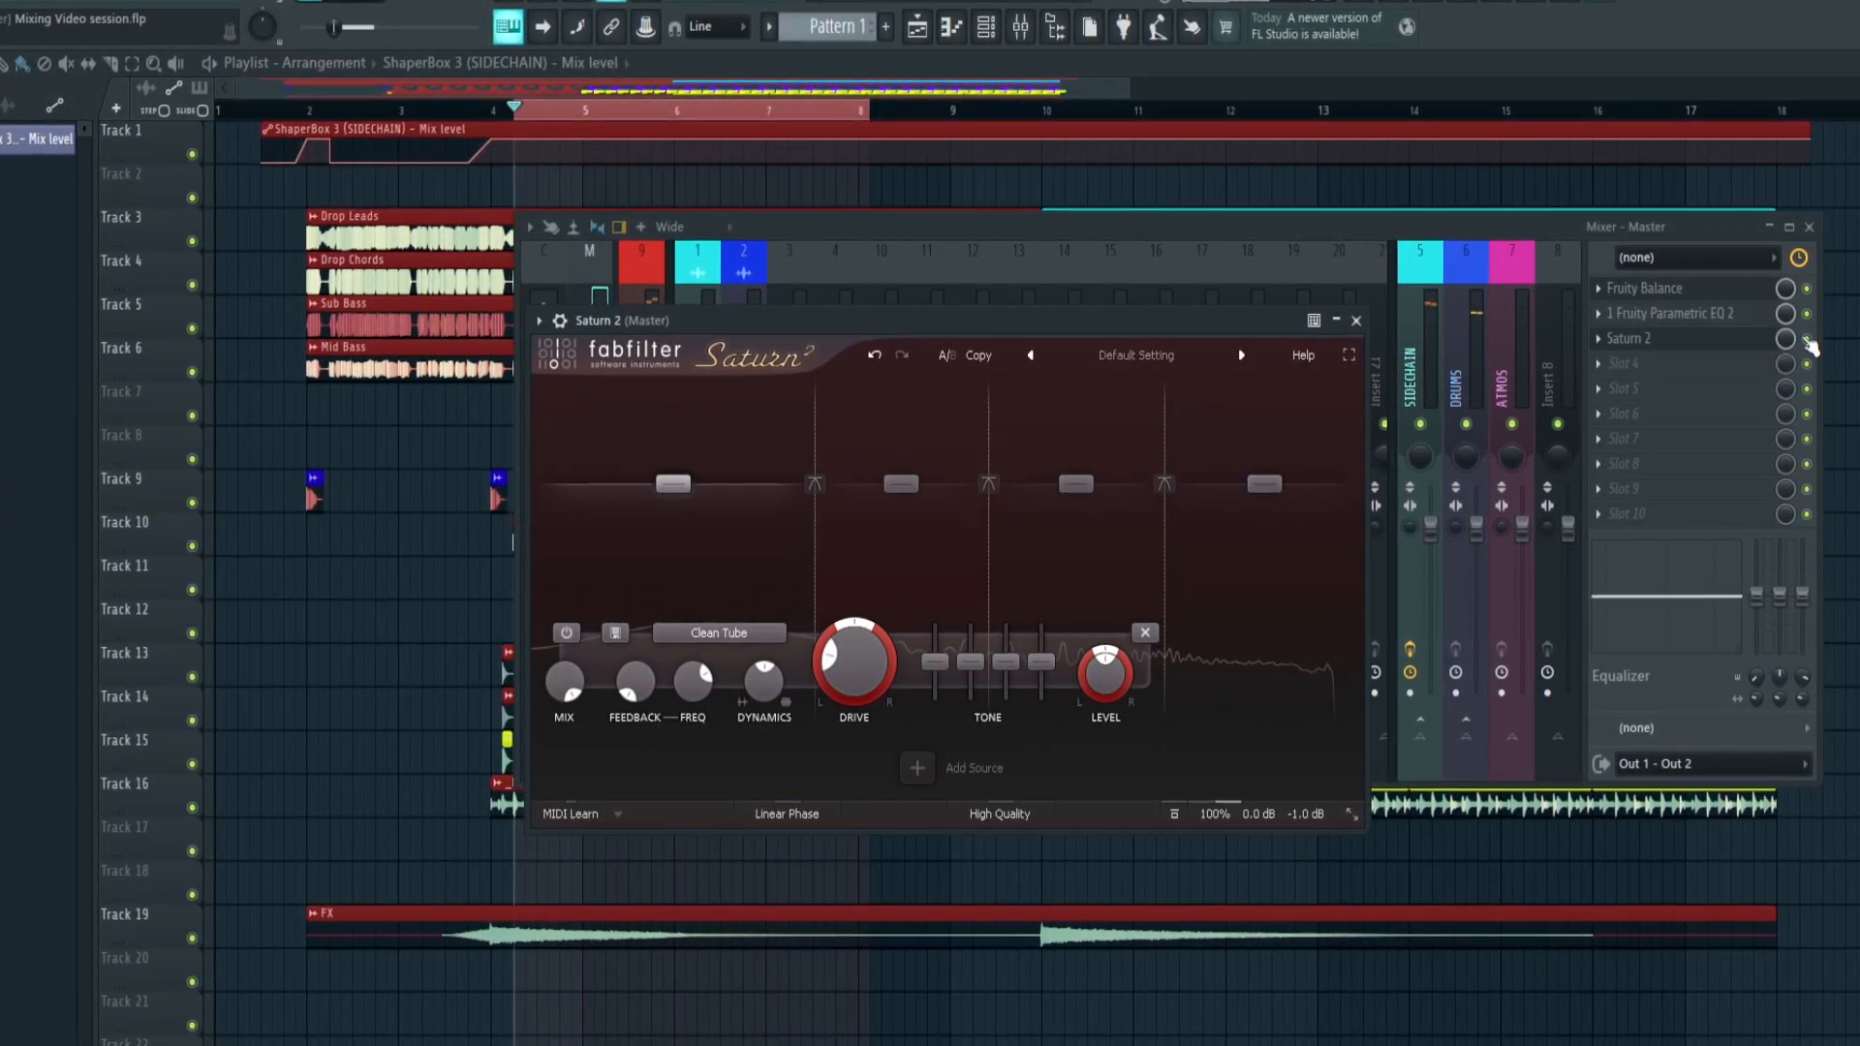
left_click(1809, 340)
key("space")
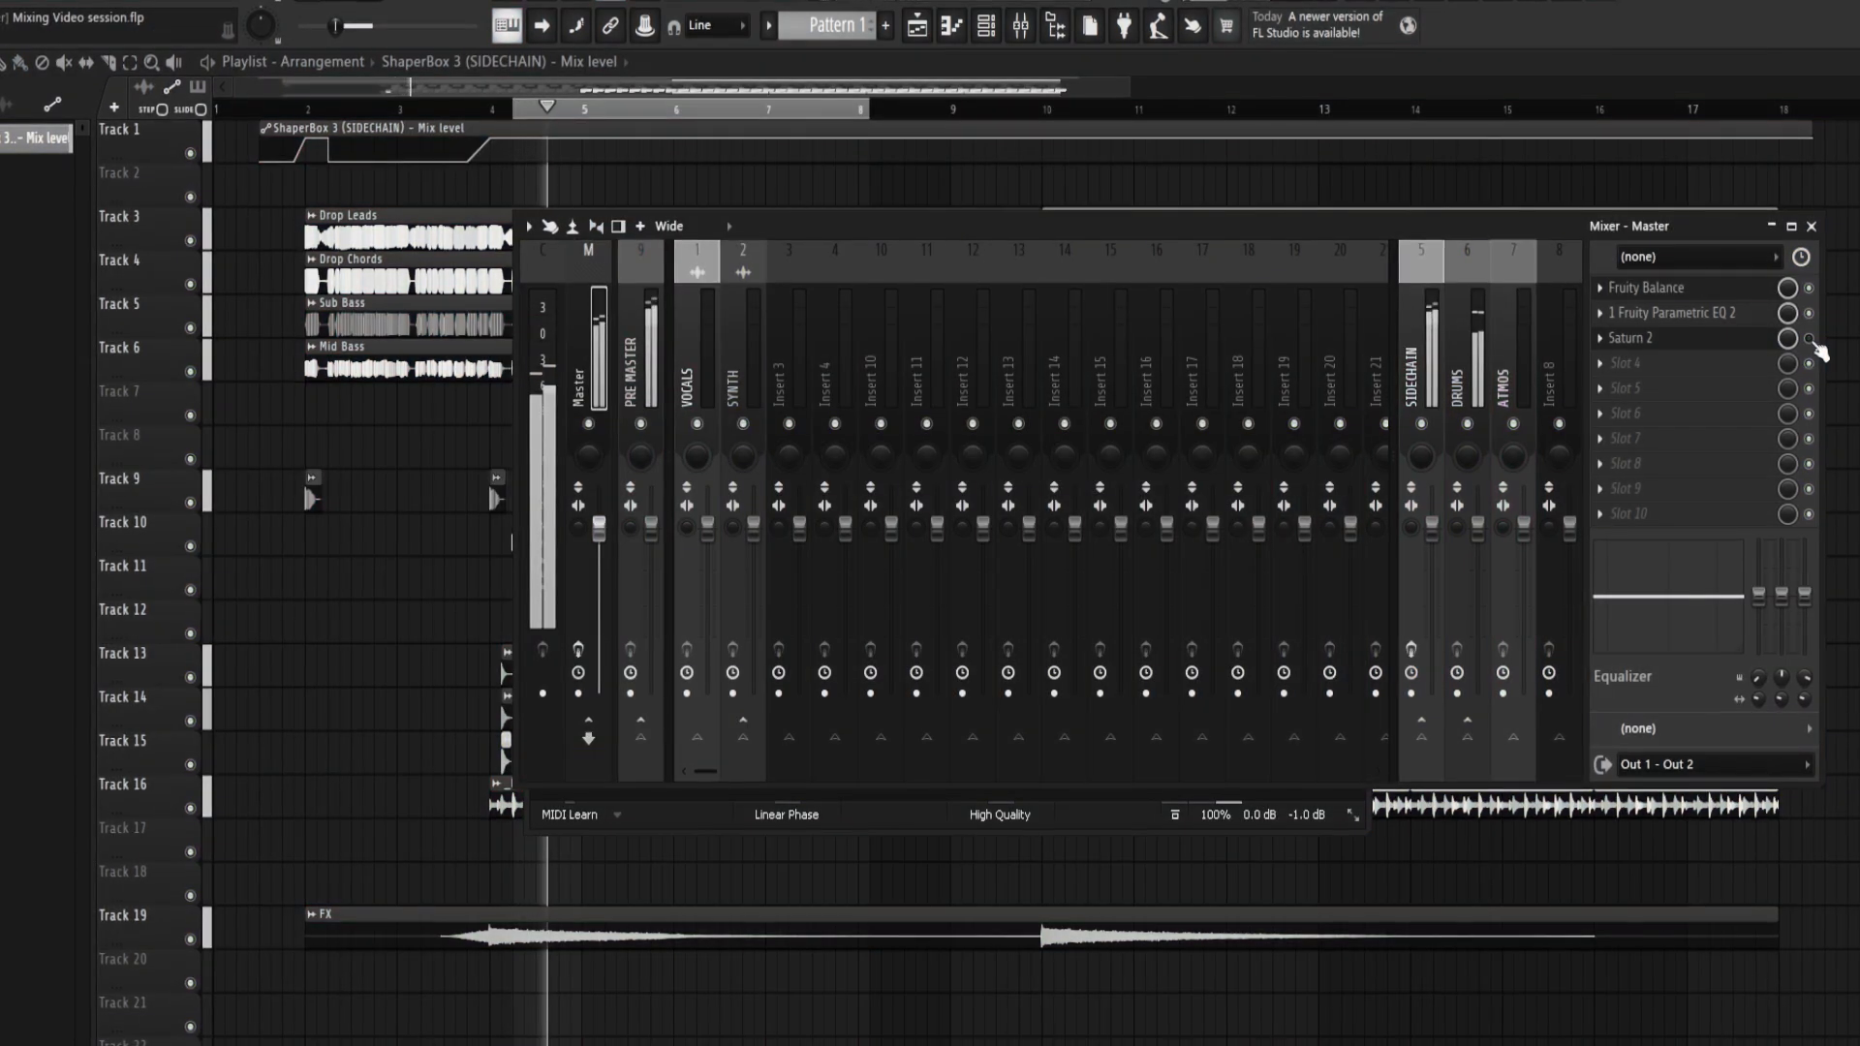
left_click(1811, 340)
key("space")
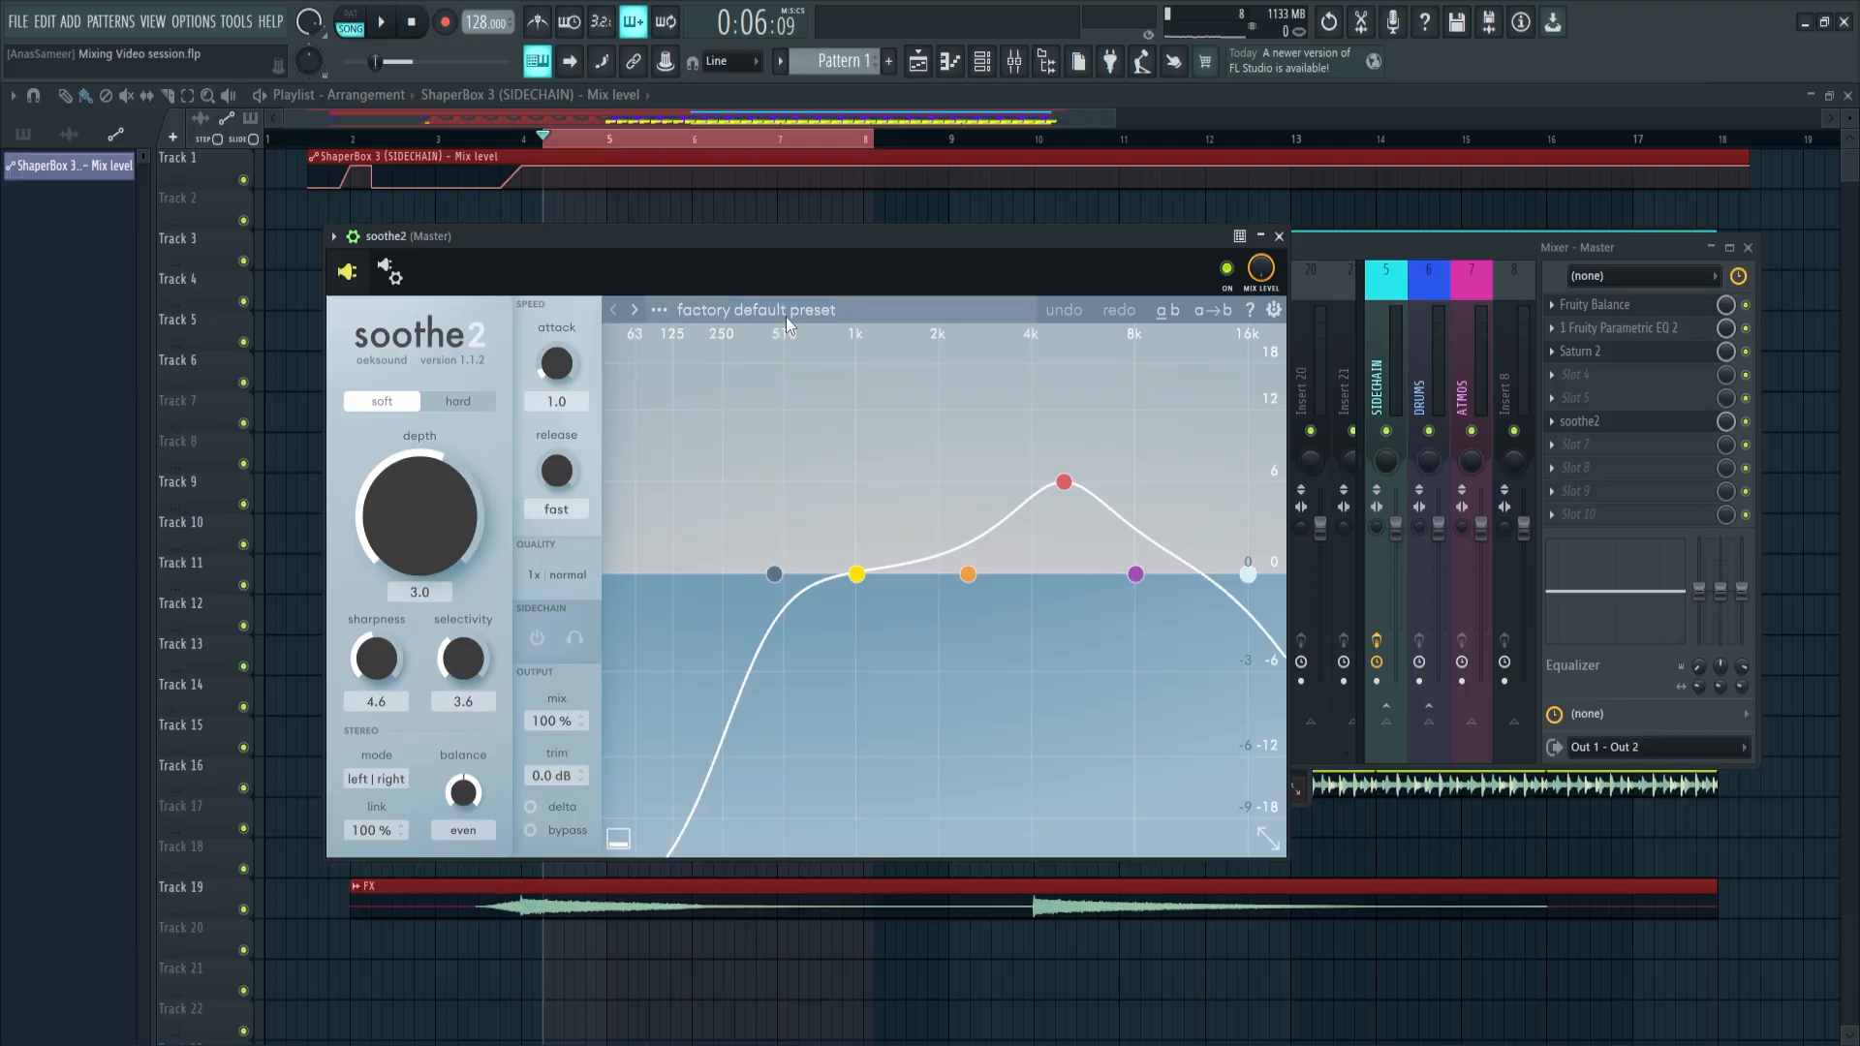
Load the factory Master preset "Master by Gudwin II" in the Master's soothe2, hide the wrapper settings, and play the mix briefly
left_click(786, 316)
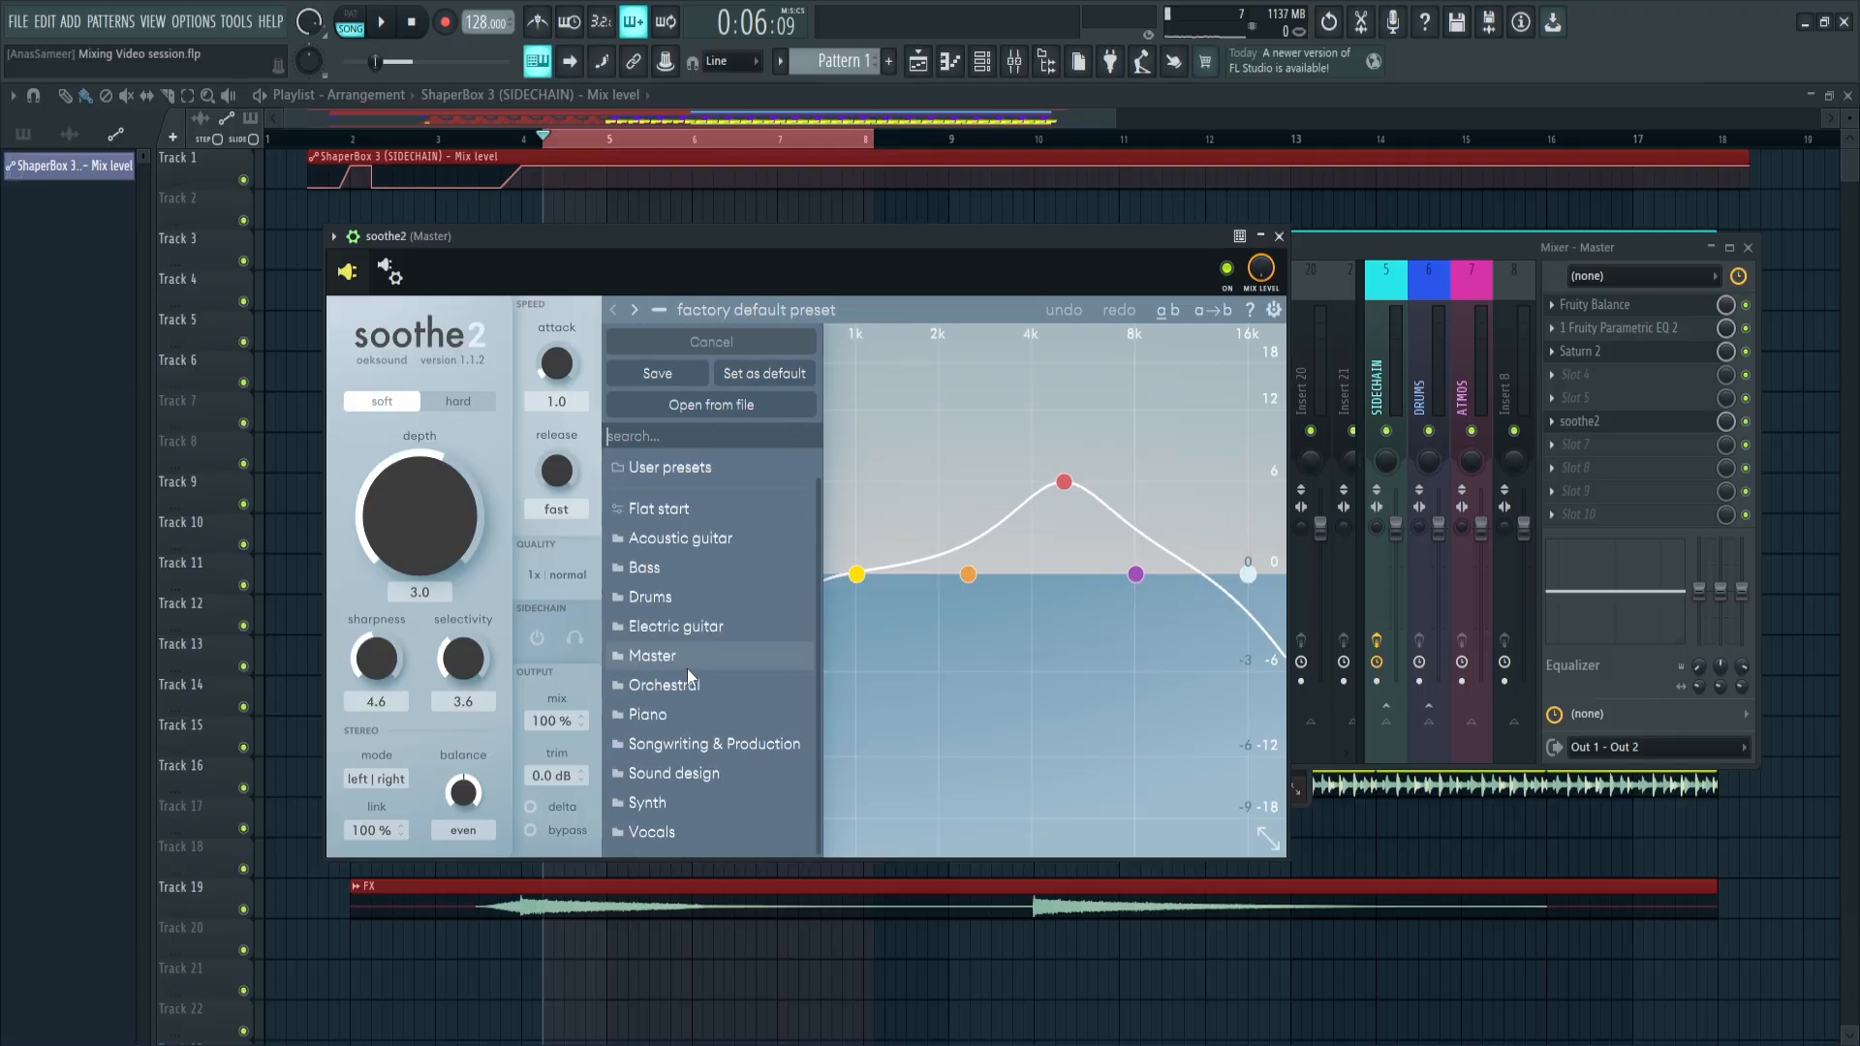
left_click(707, 659)
scroll(1015, 519, "down", 5)
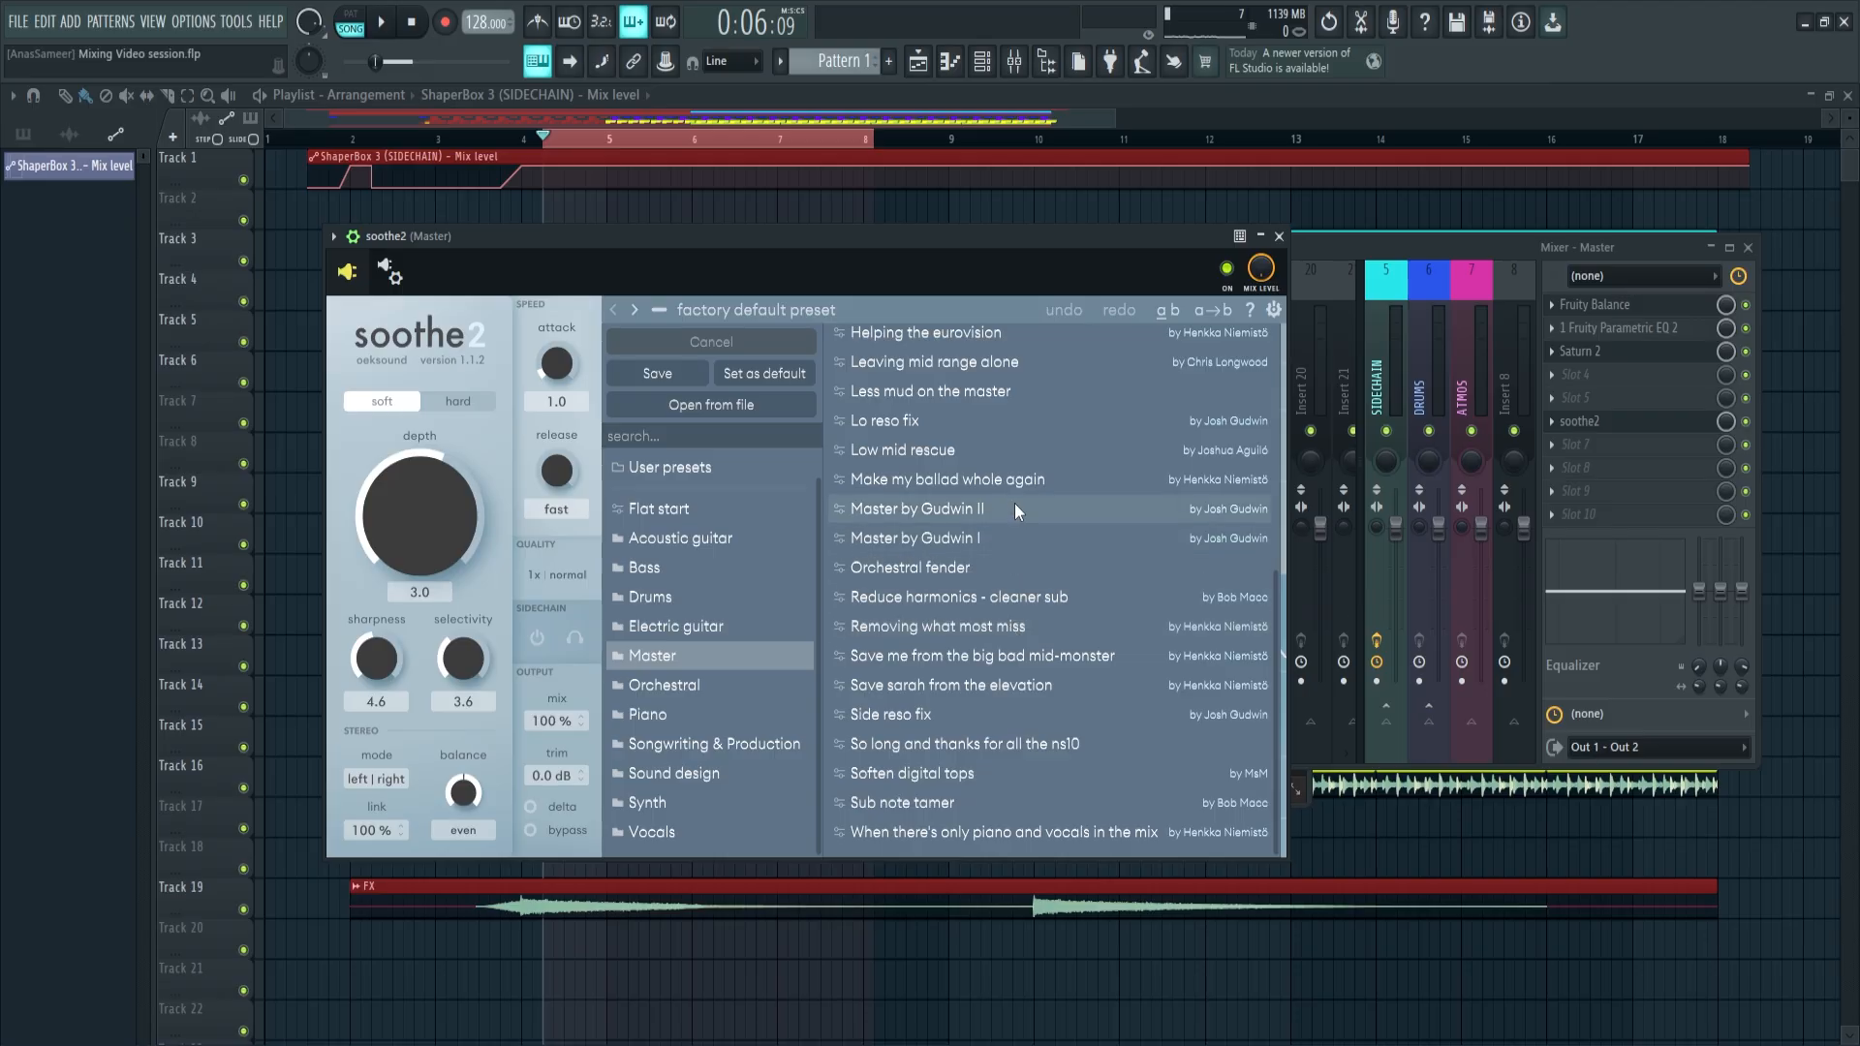
left_click(1014, 503)
left_click(353, 237)
left_click(787, 235)
key("space")
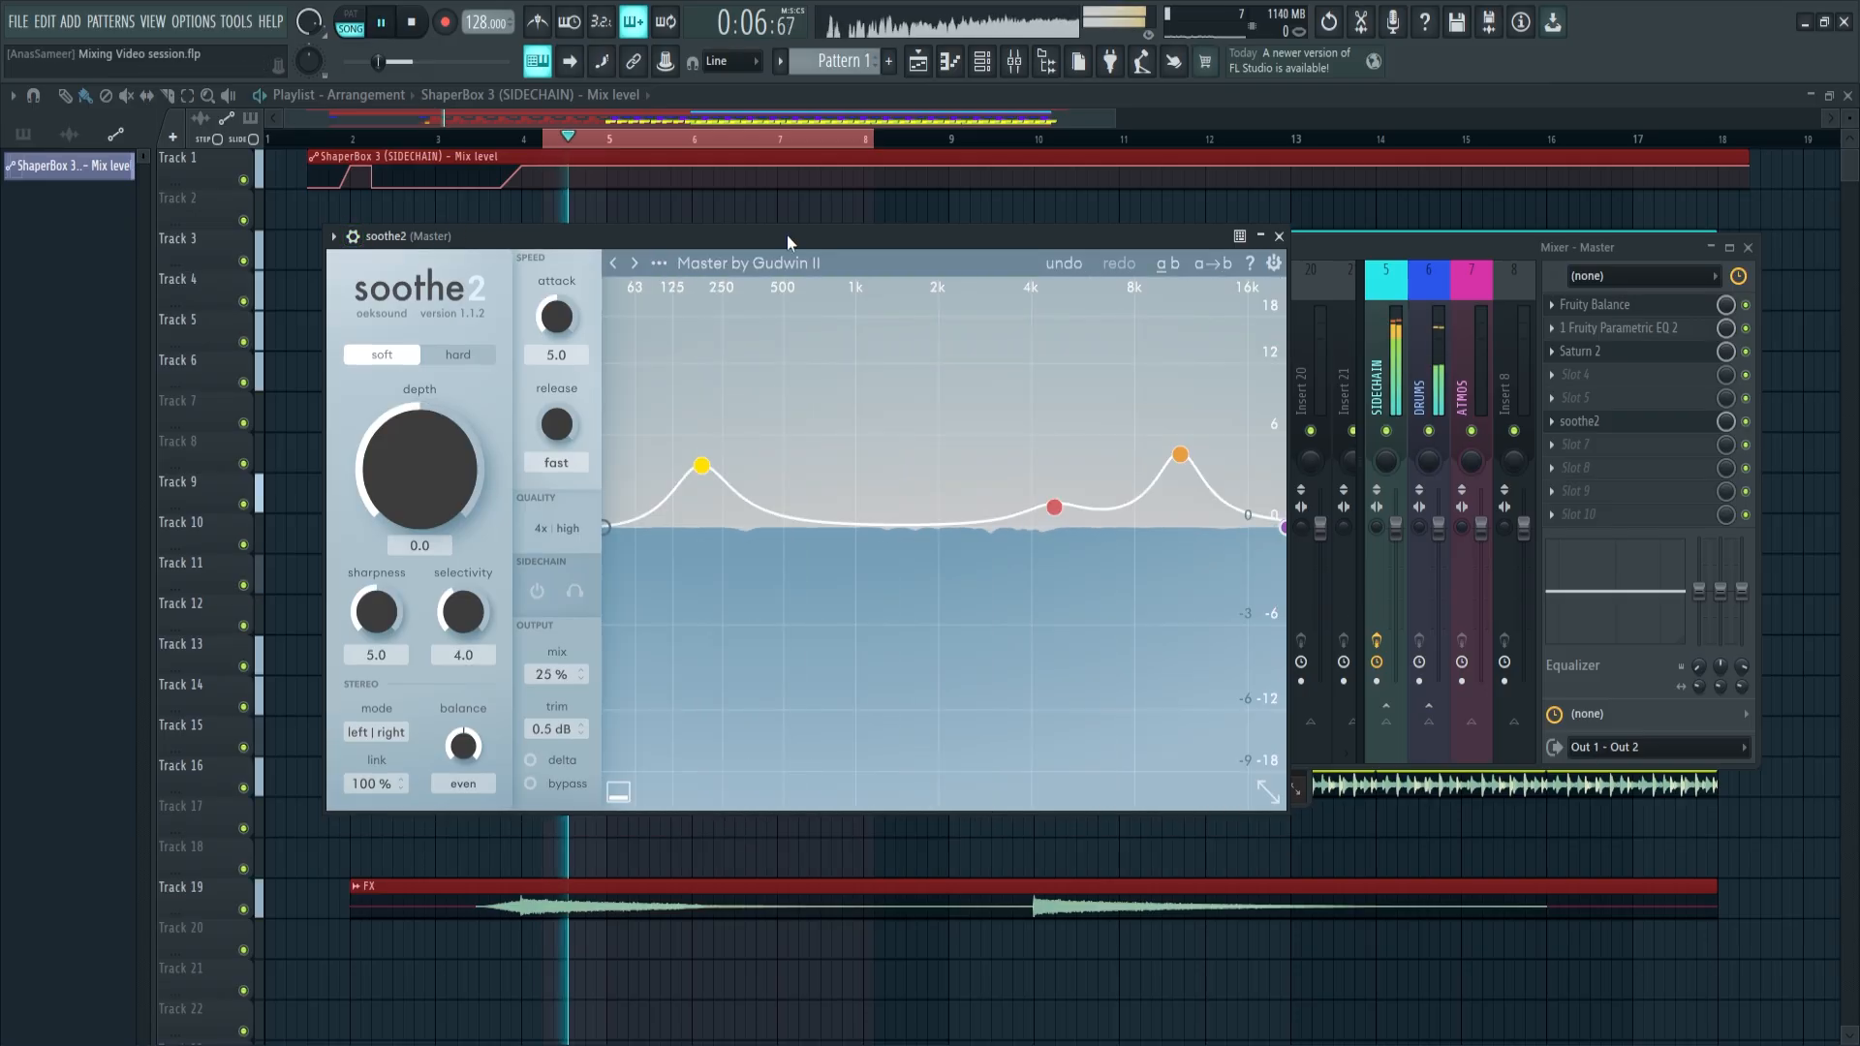
key("space")
Add GClip after soothe2 on the Master, move its window over the mixer, and lower its clip level to 60% during playback
left_click(905, 529)
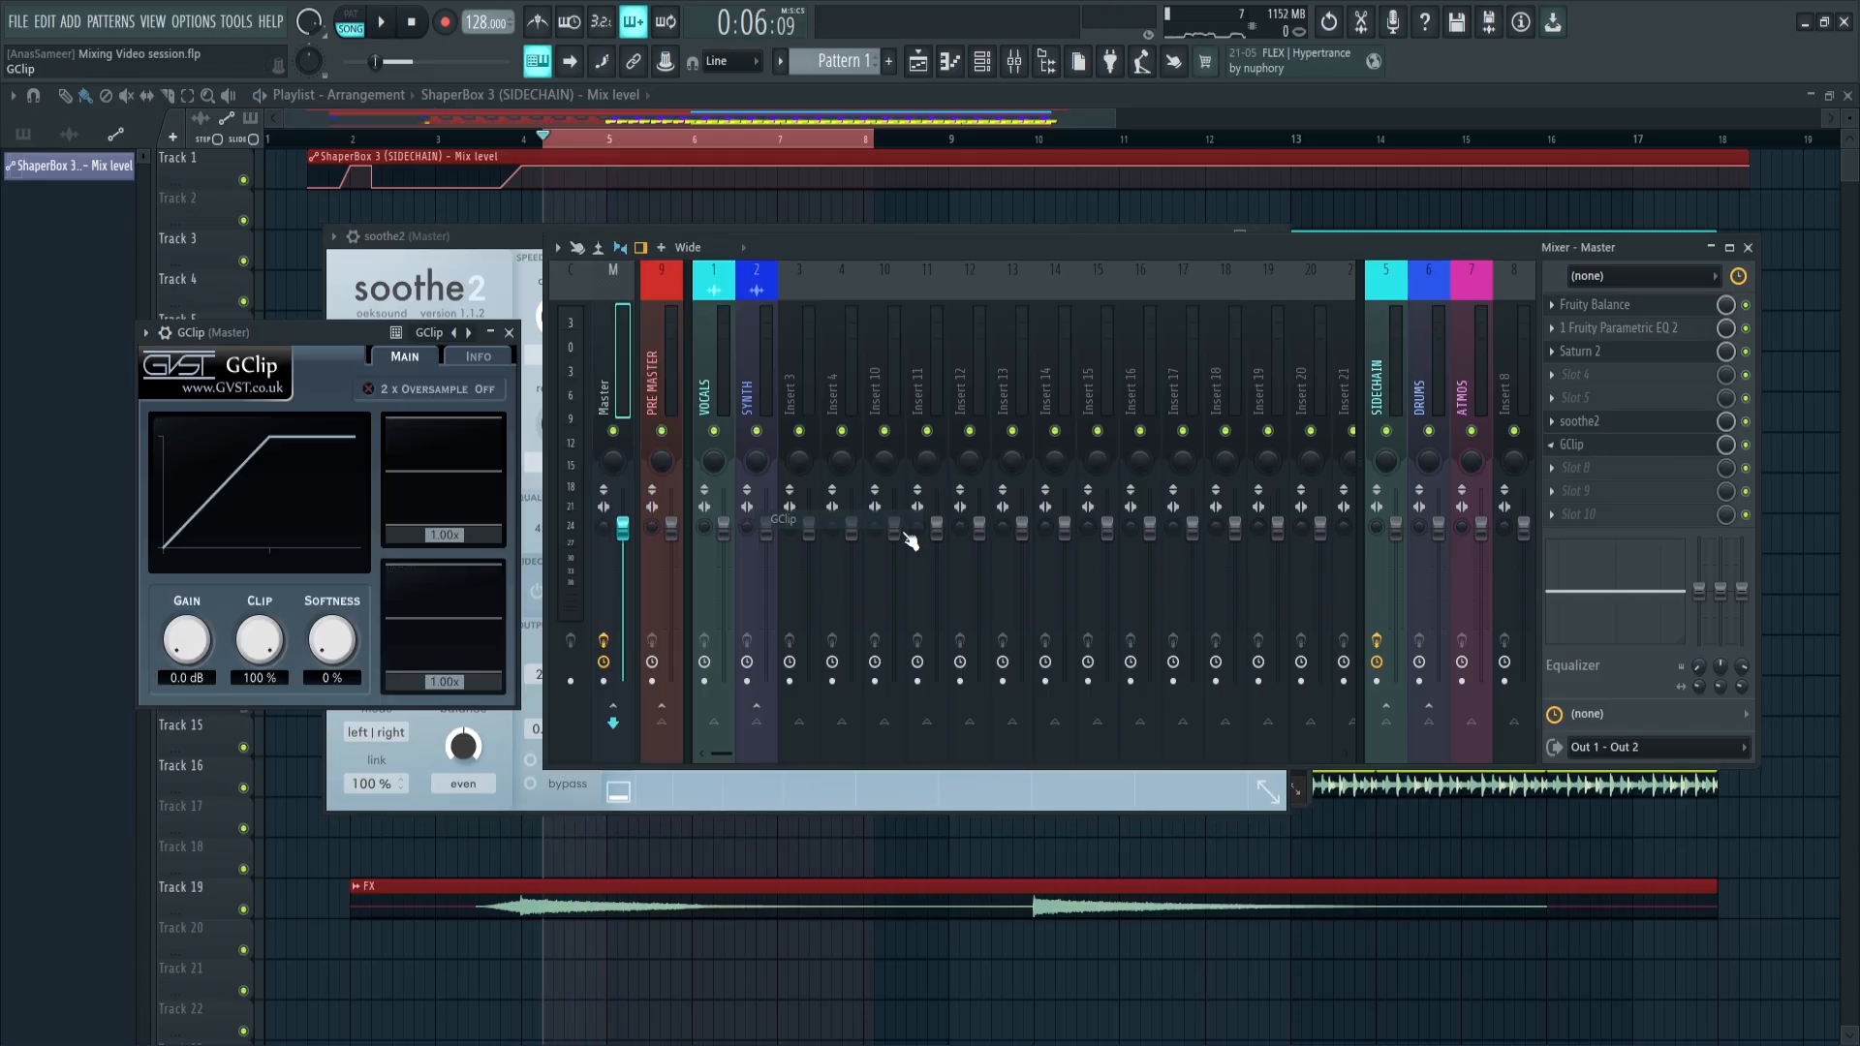
left_click_drag(288, 352, 835, 329)
key("space")
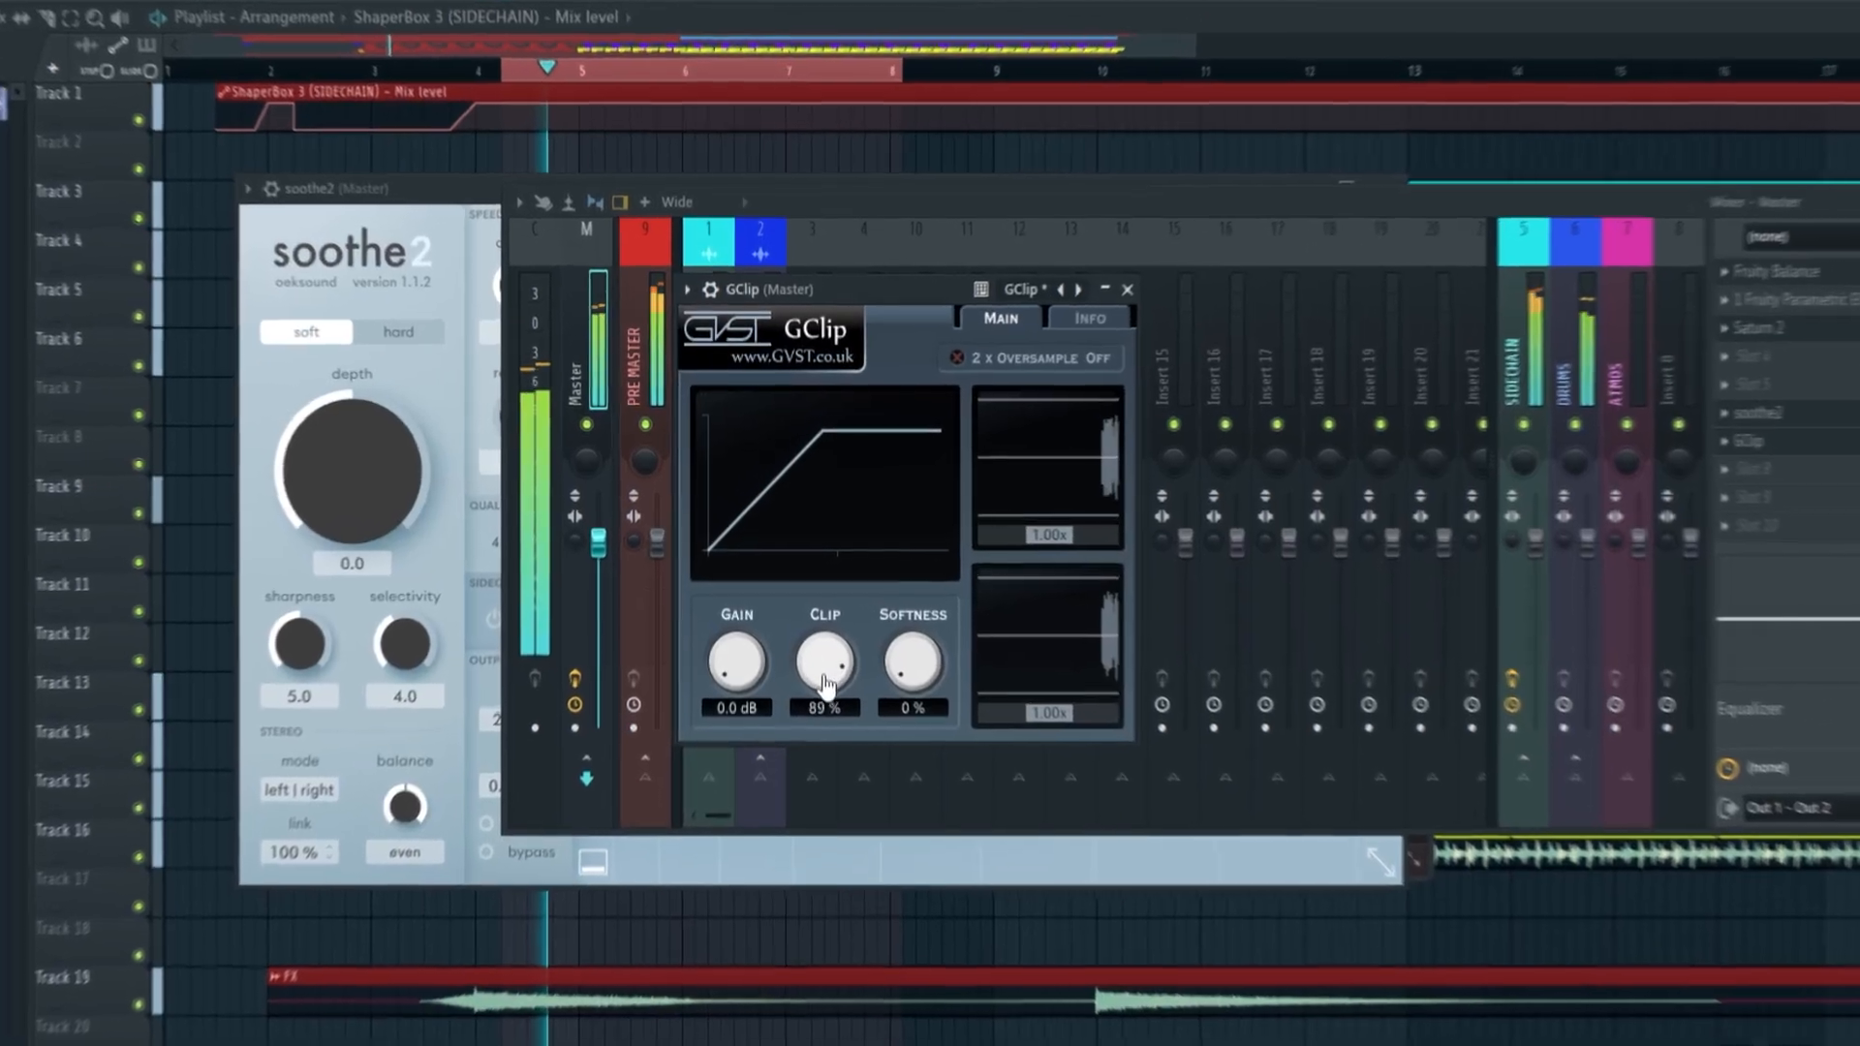
left_click_drag(809, 625, 807, 658)
left_click_drag(839, 744, 841, 773)
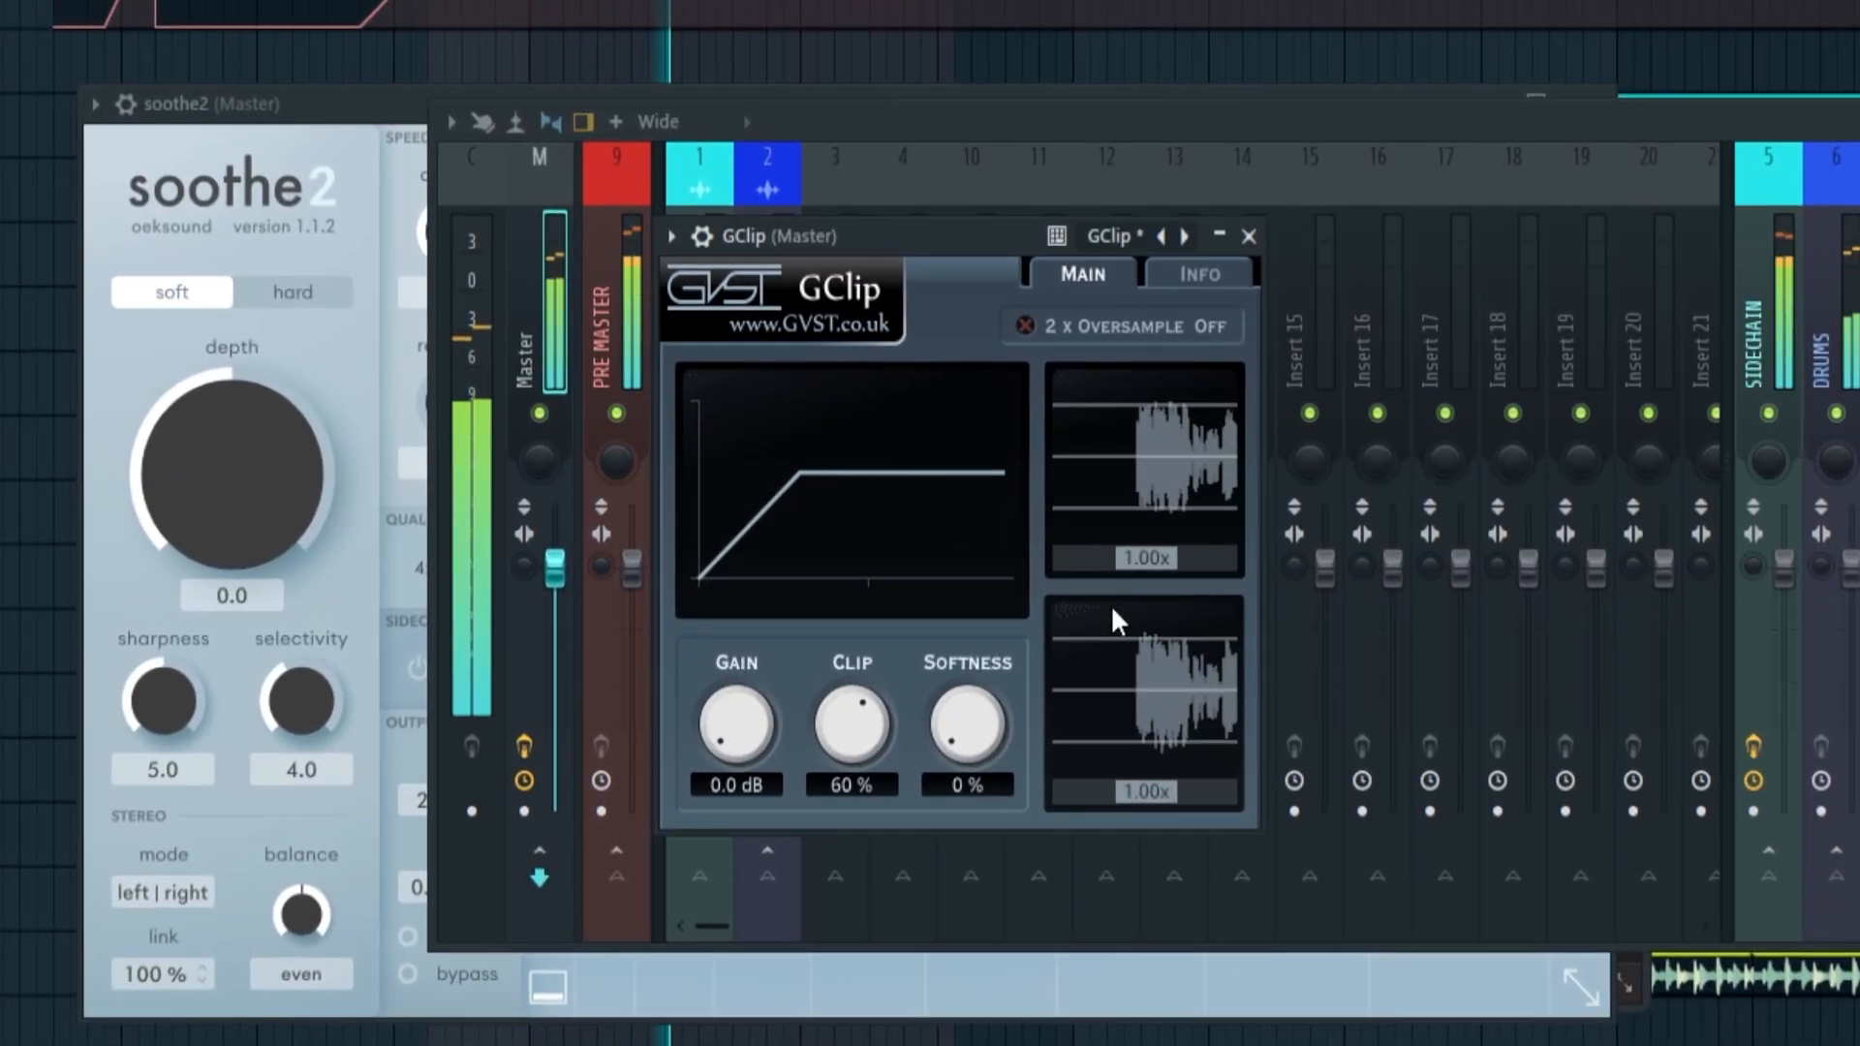
Scale GClip's upper waveform display to 1.38x and fine-tune the clip level to 62%
left_click_drag(1149, 560, 1157, 564)
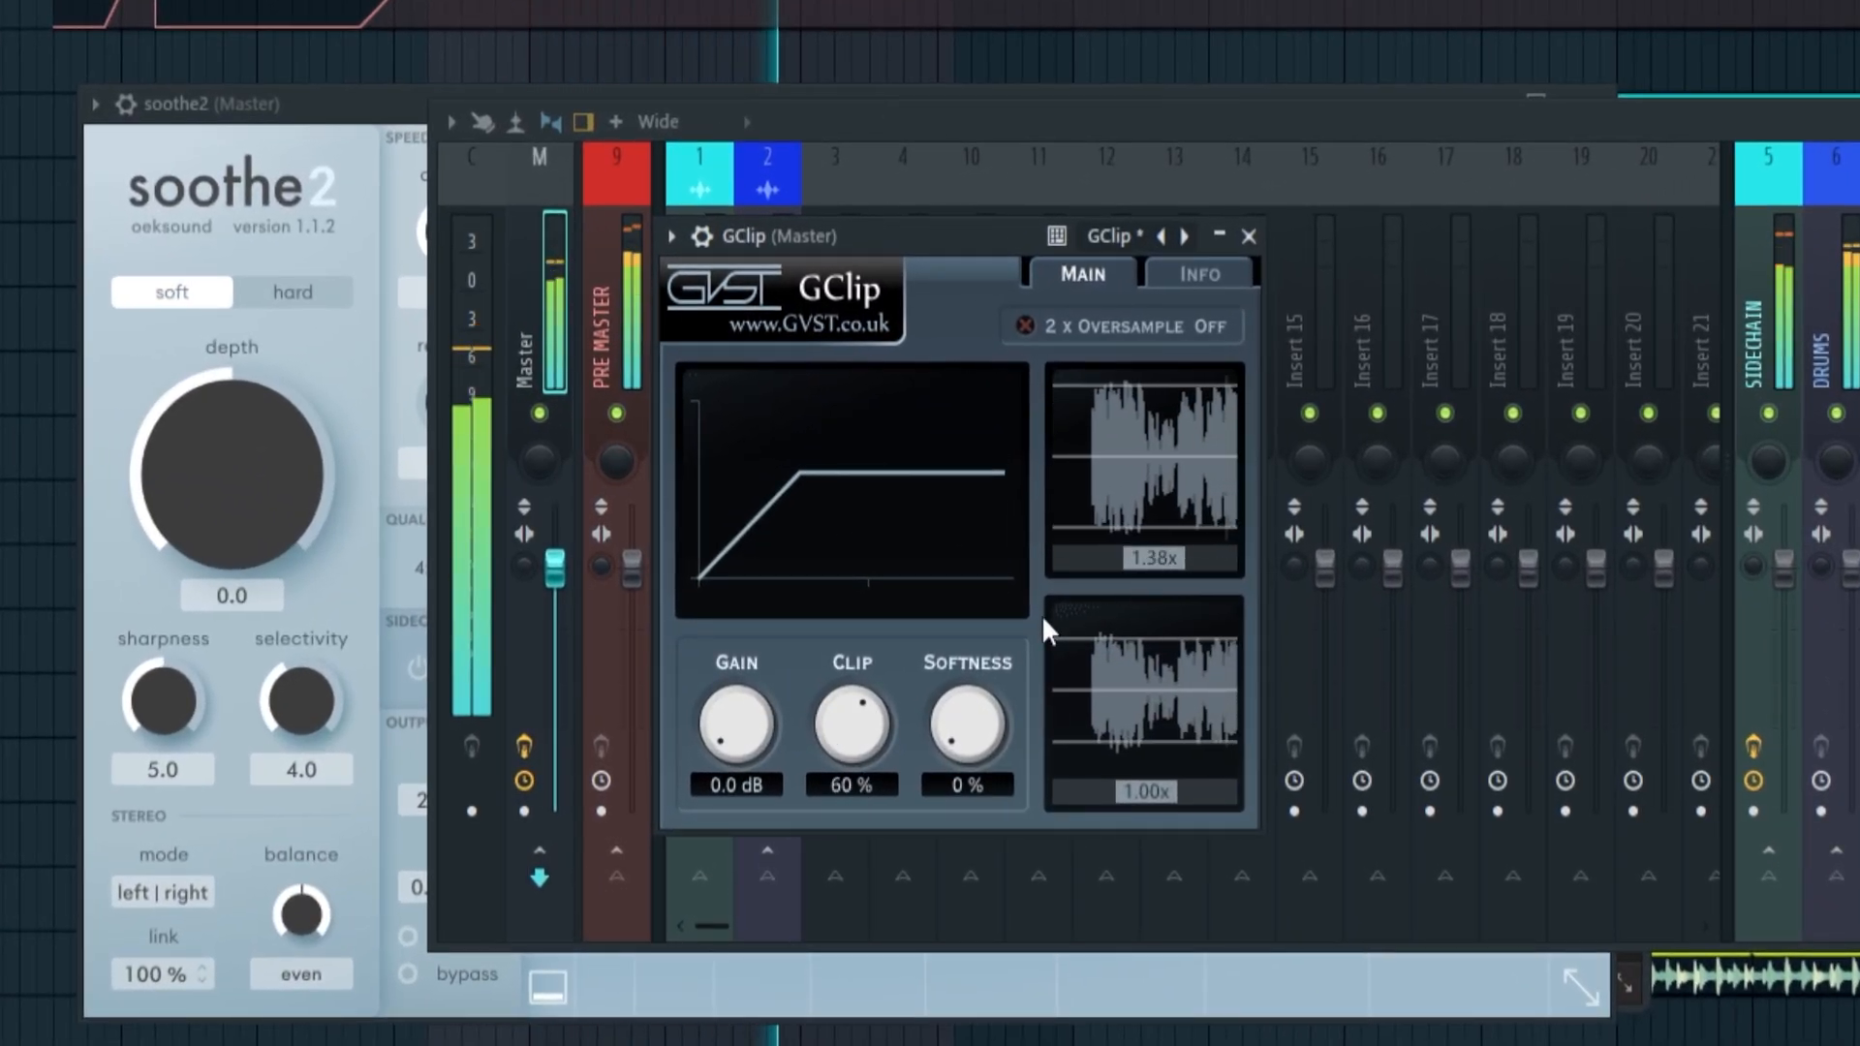
left_click_drag(845, 733, 845, 729)
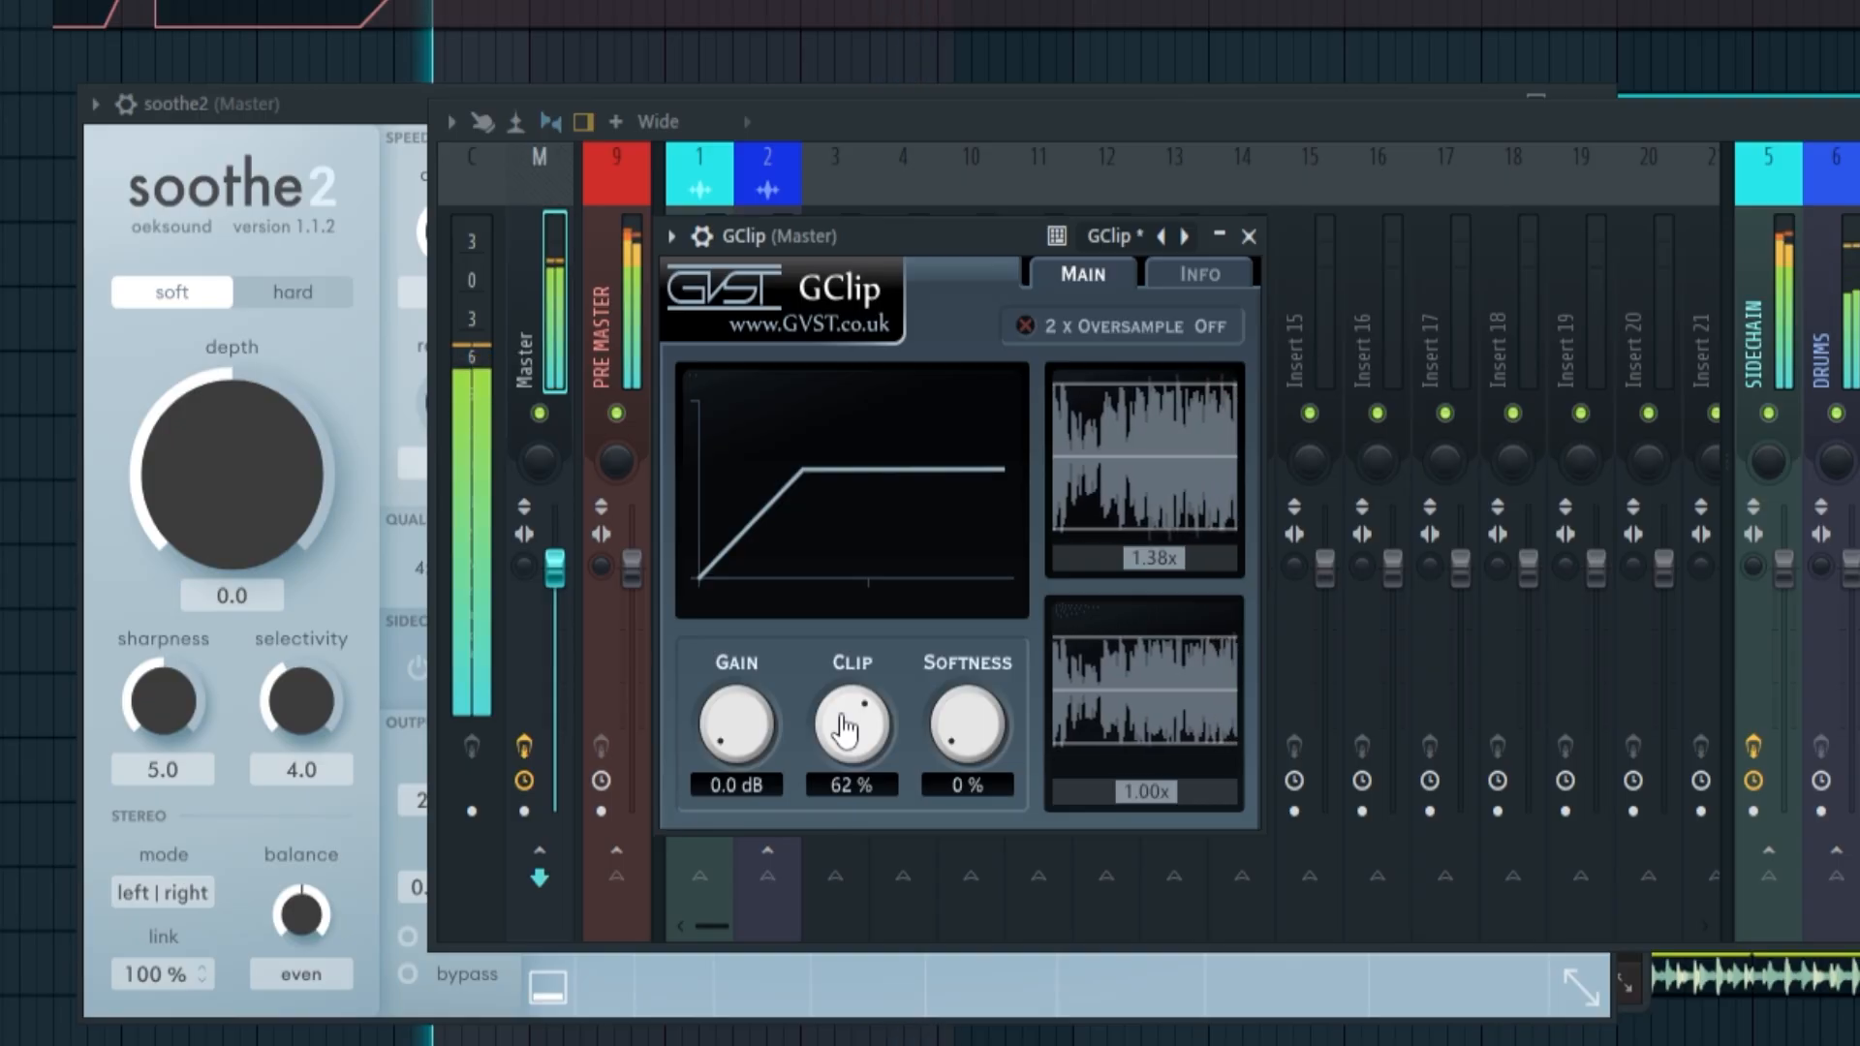
left_click_drag(845, 729, 846, 735)
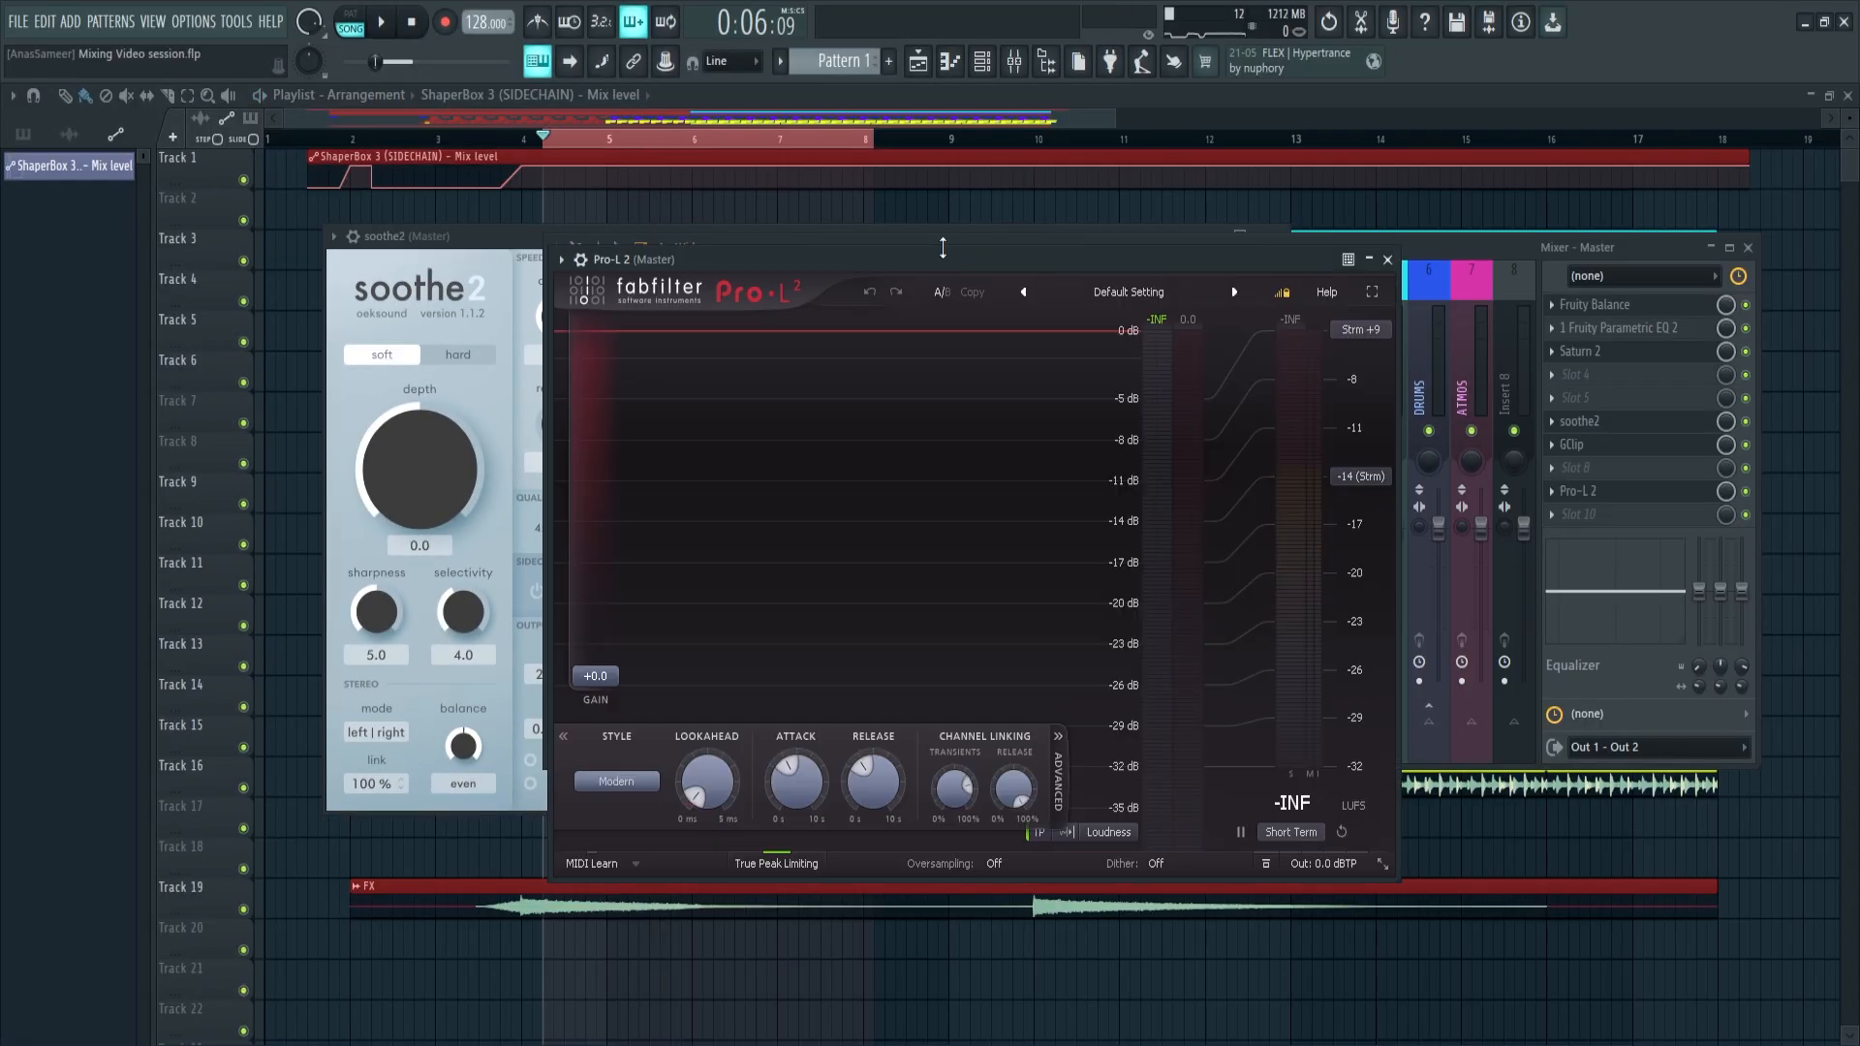
Set the Master's Pro-L 2 gain to +6.8 dB while watching the short-term loudness during playback
left_click_drag(614, 690, 603, 571)
key("space")
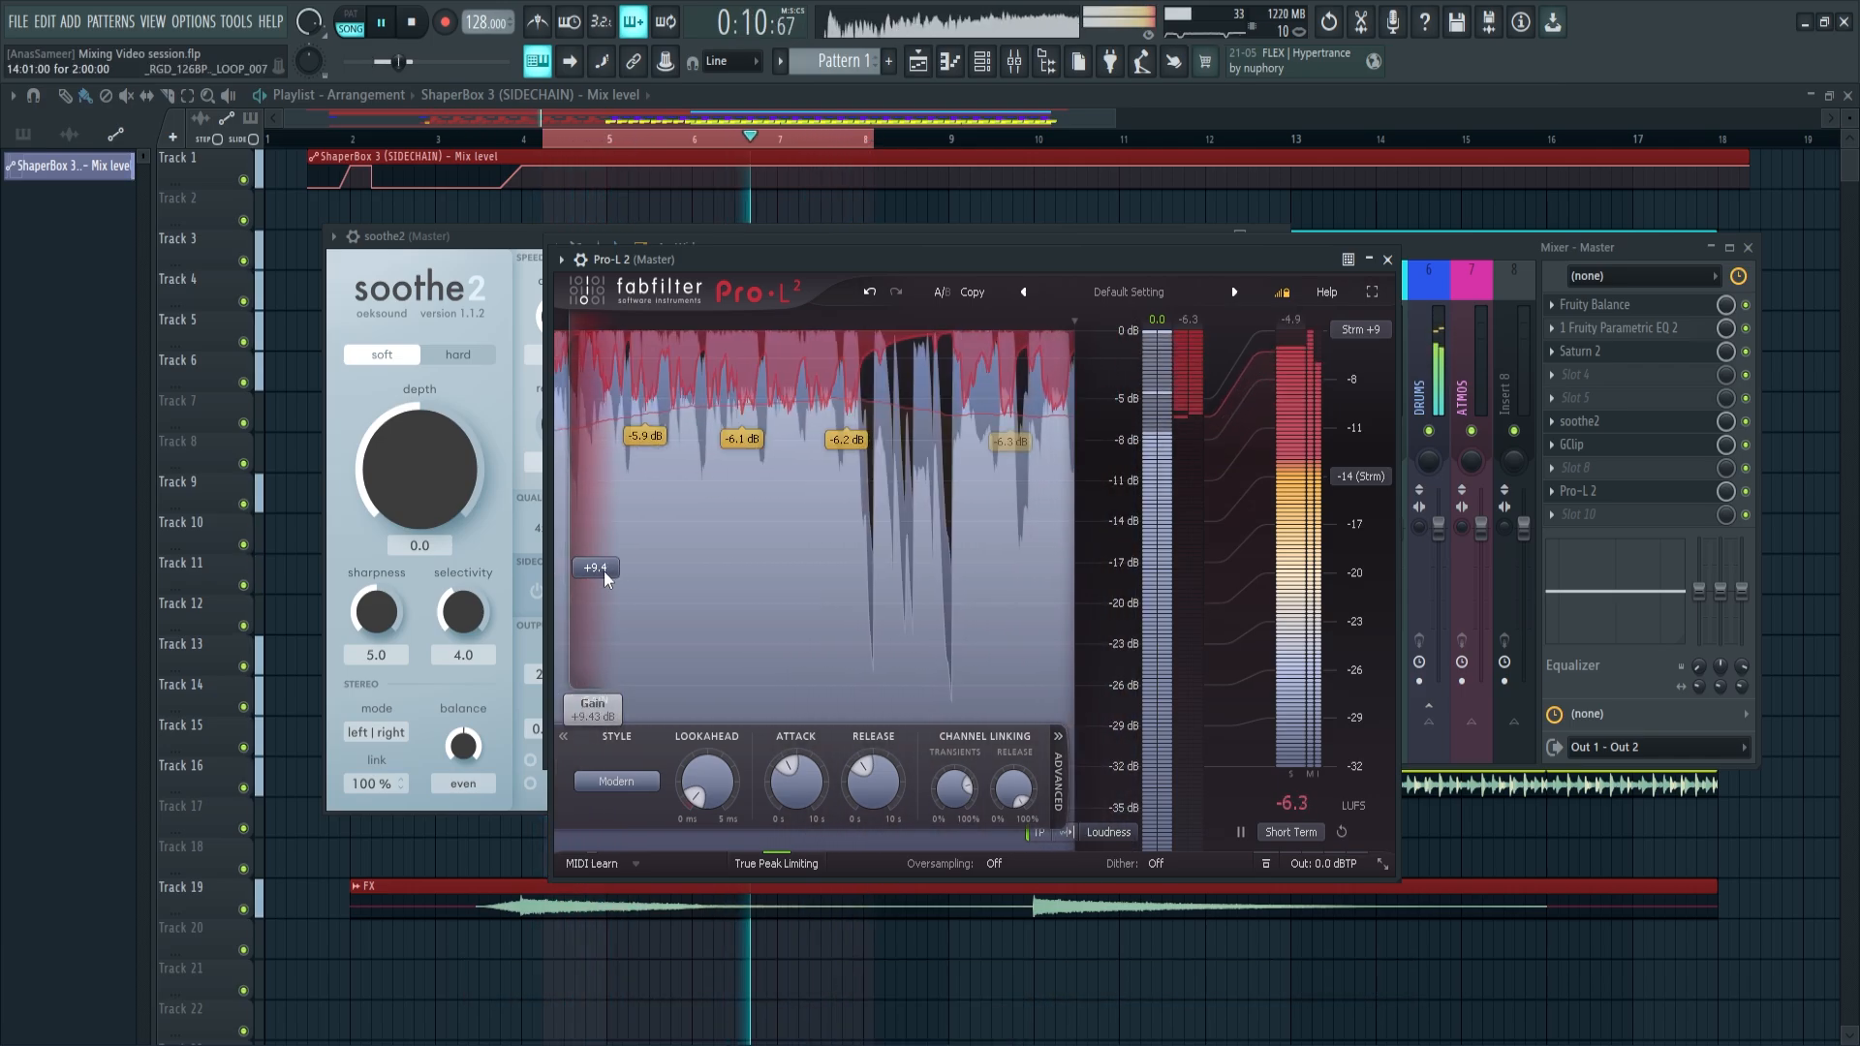
key("space")
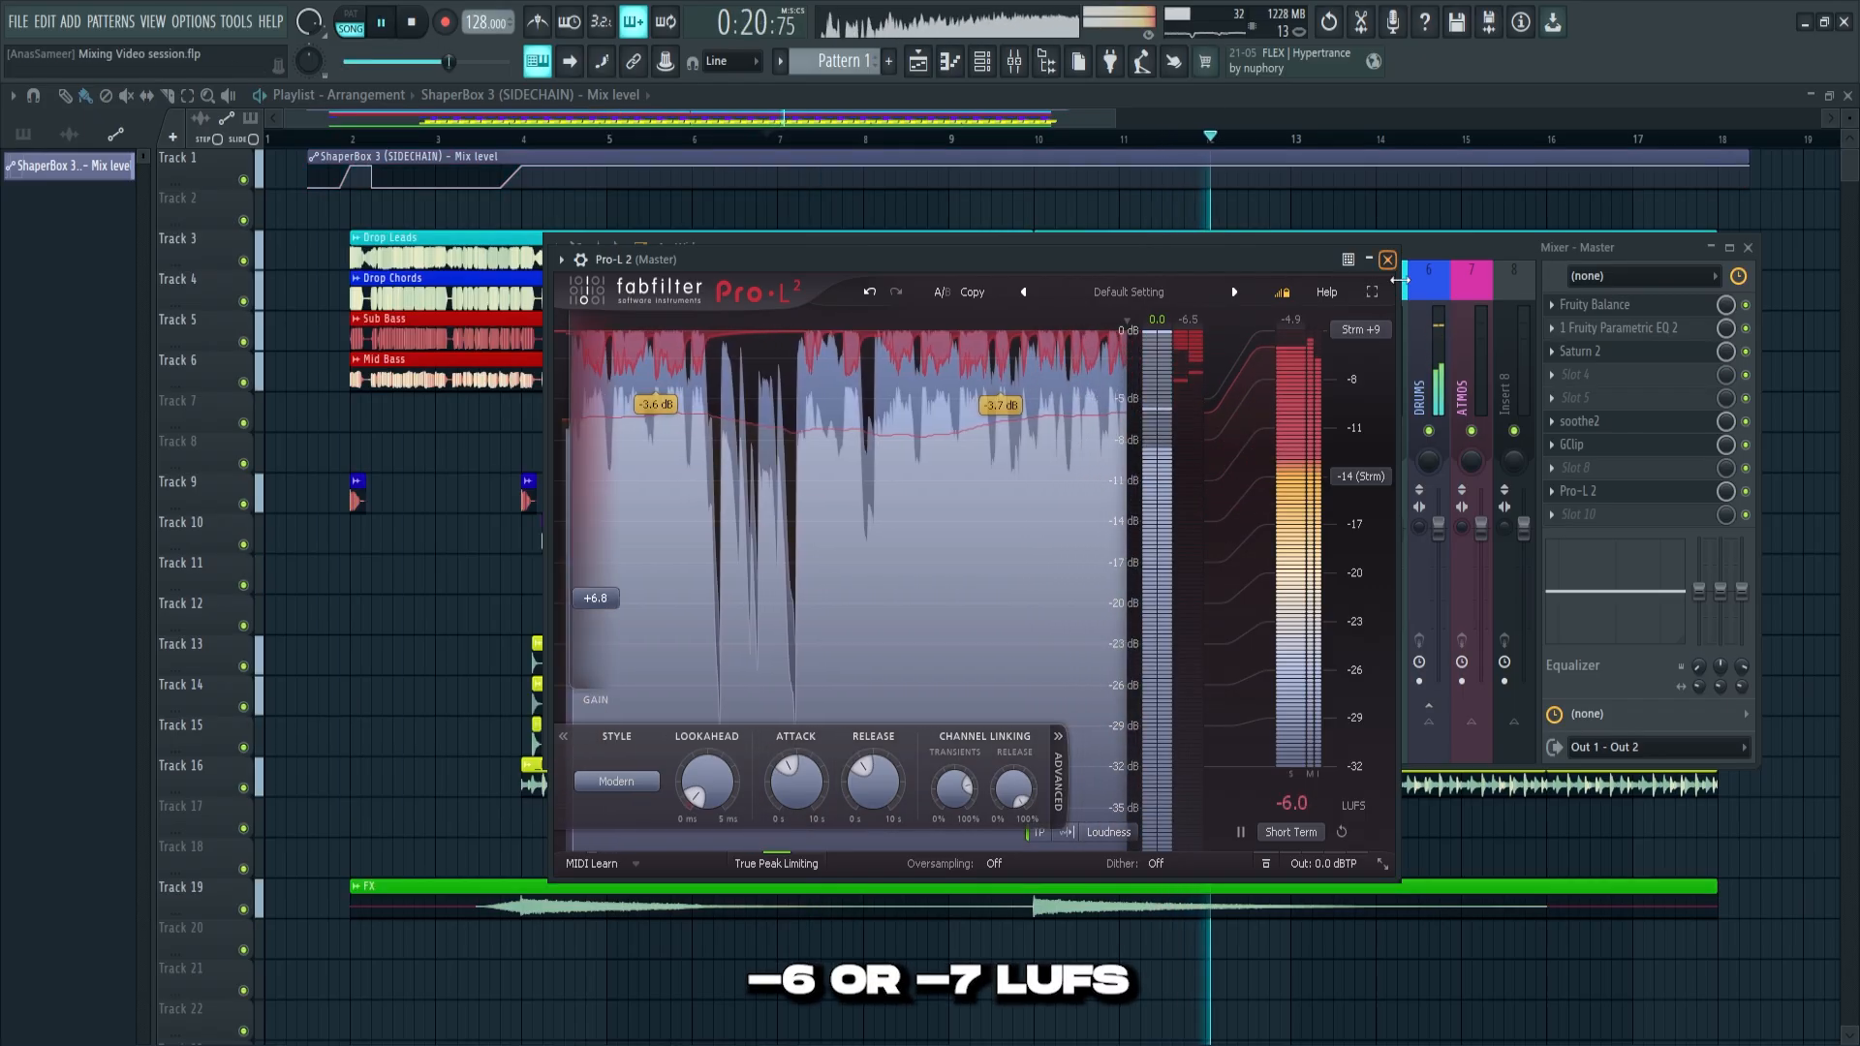
key("space")
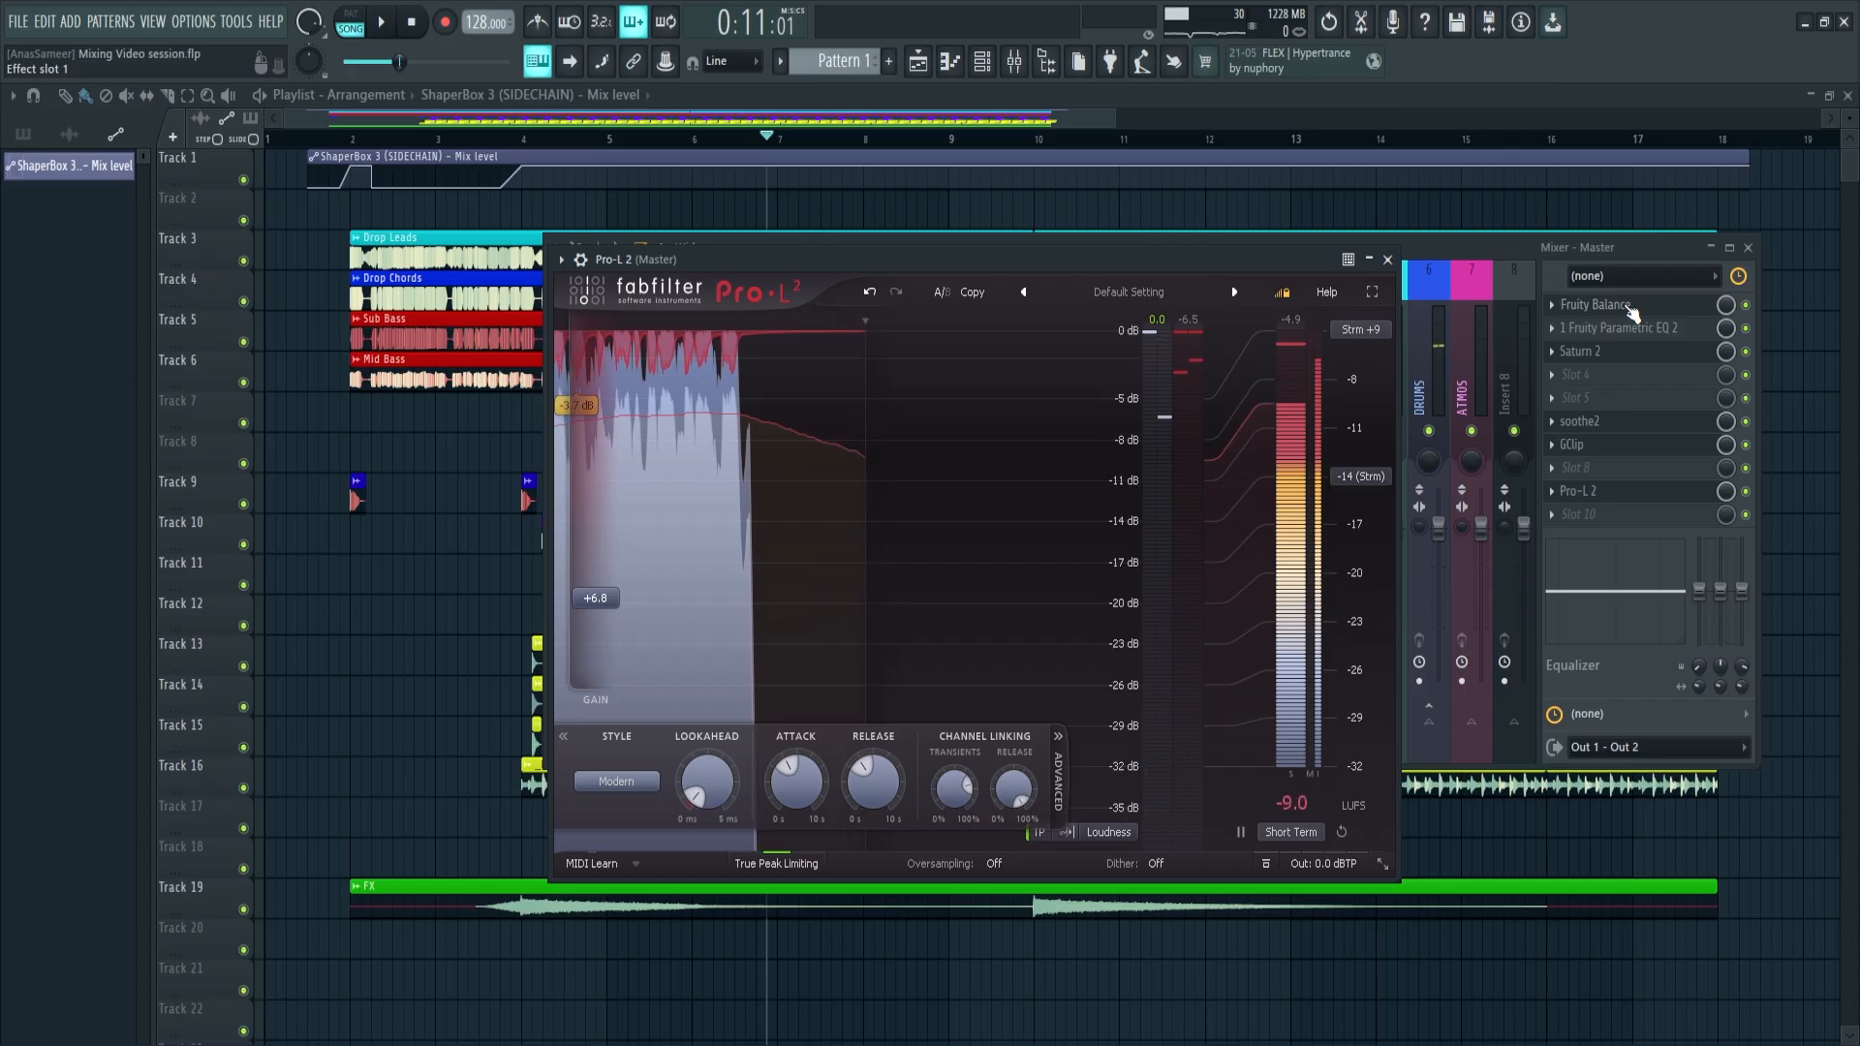
Open the Master's GClip to view its oversampling option, and set Pro-L 2's oversampling to 8x
left_click(1596, 447)
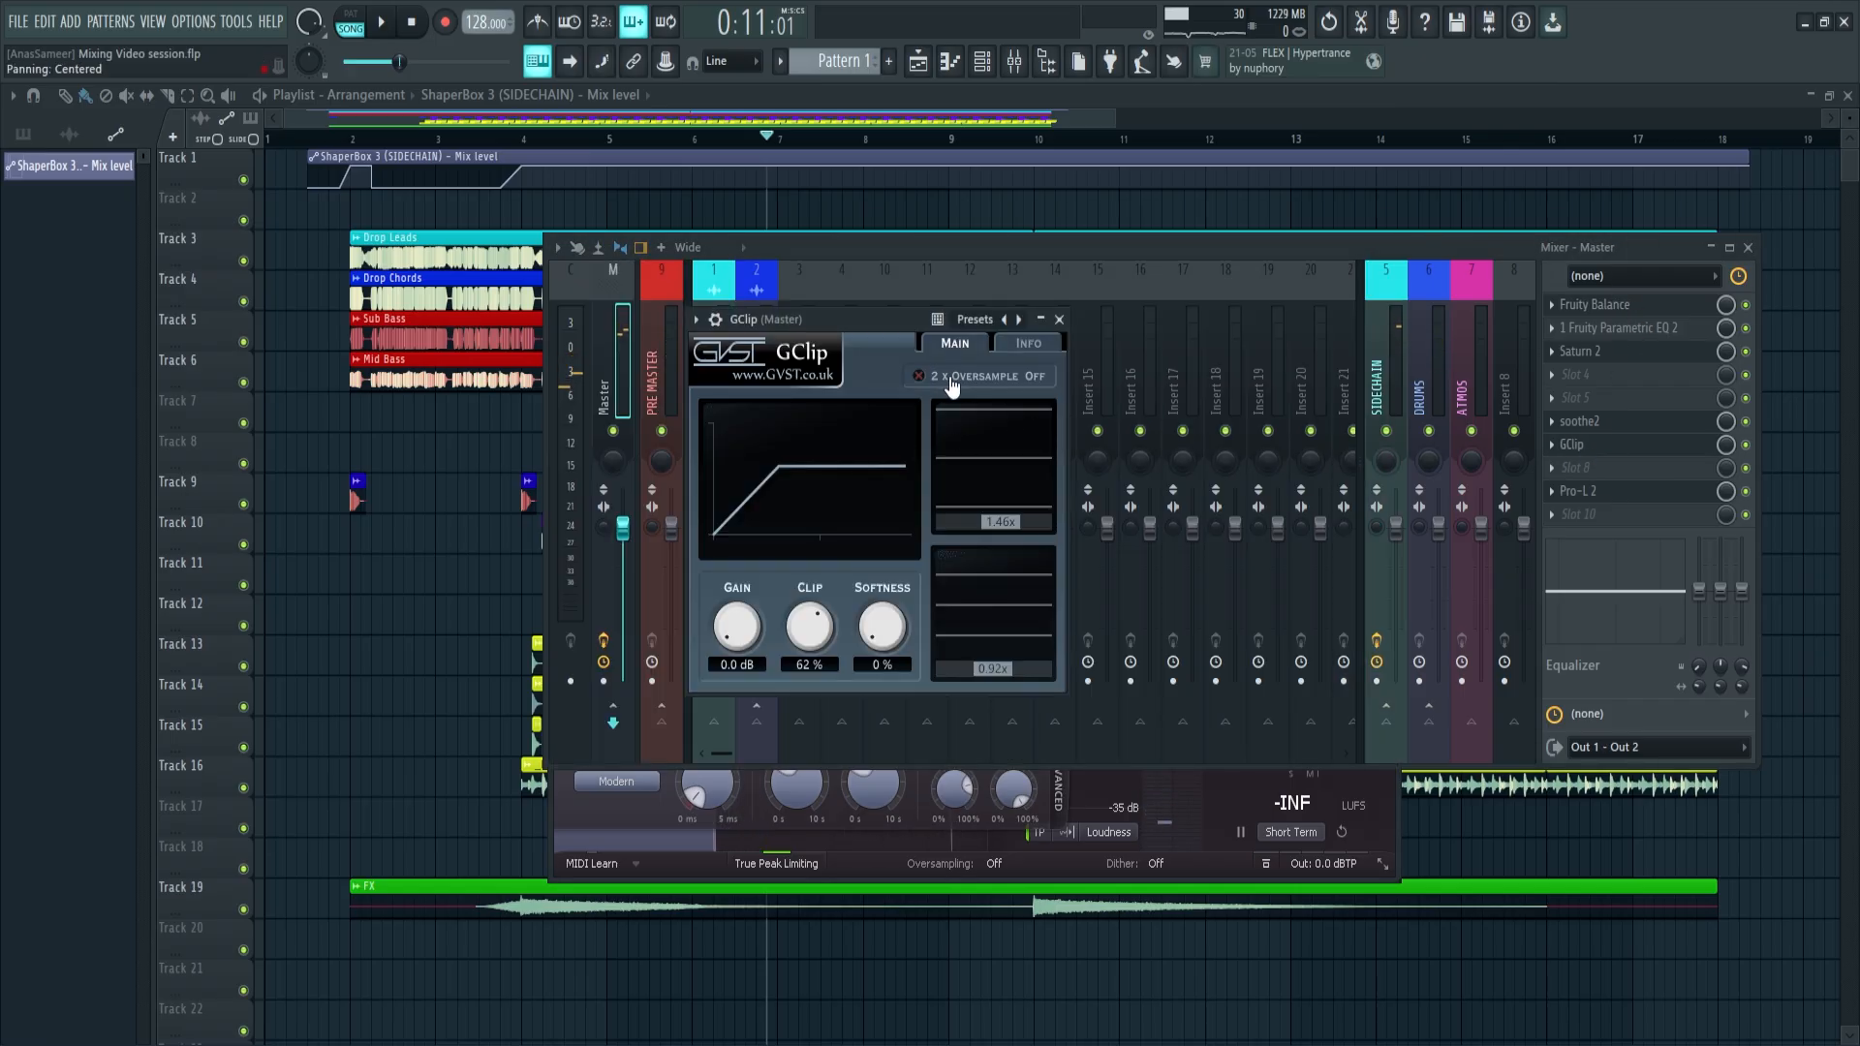
left_click(993, 863)
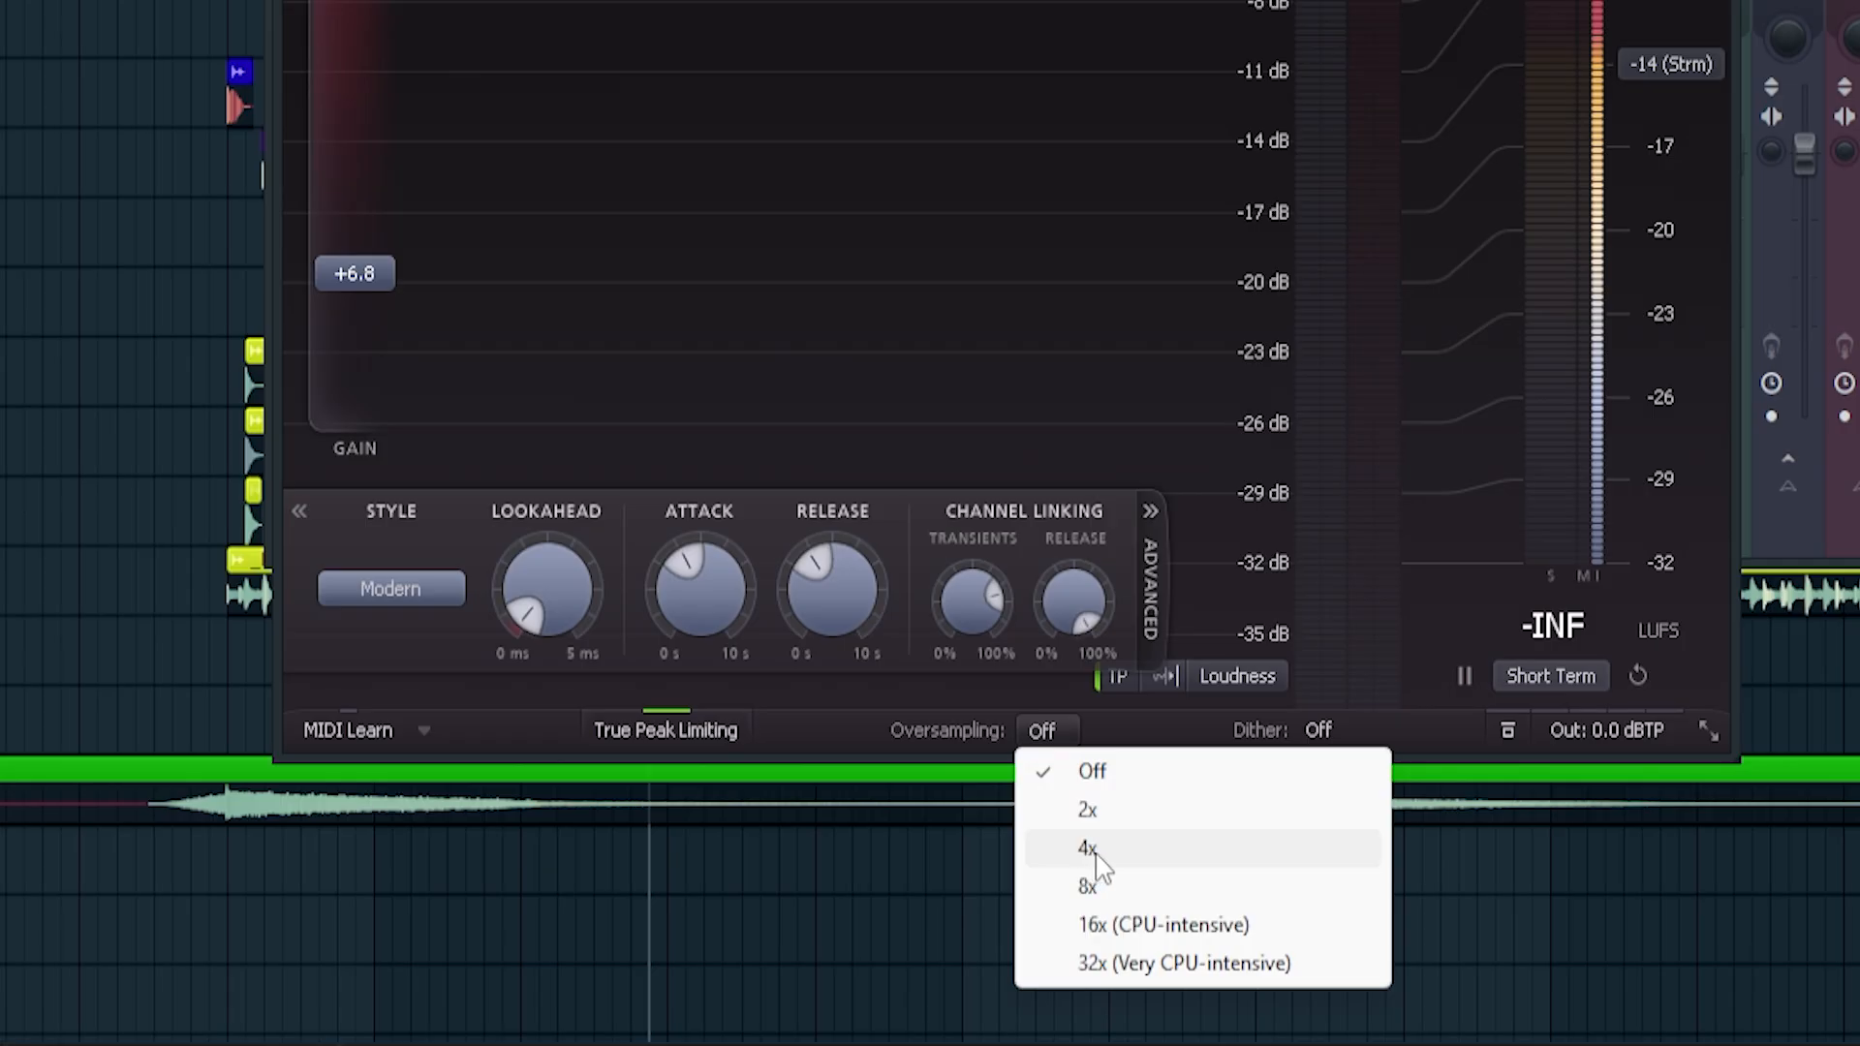
left_click(1108, 896)
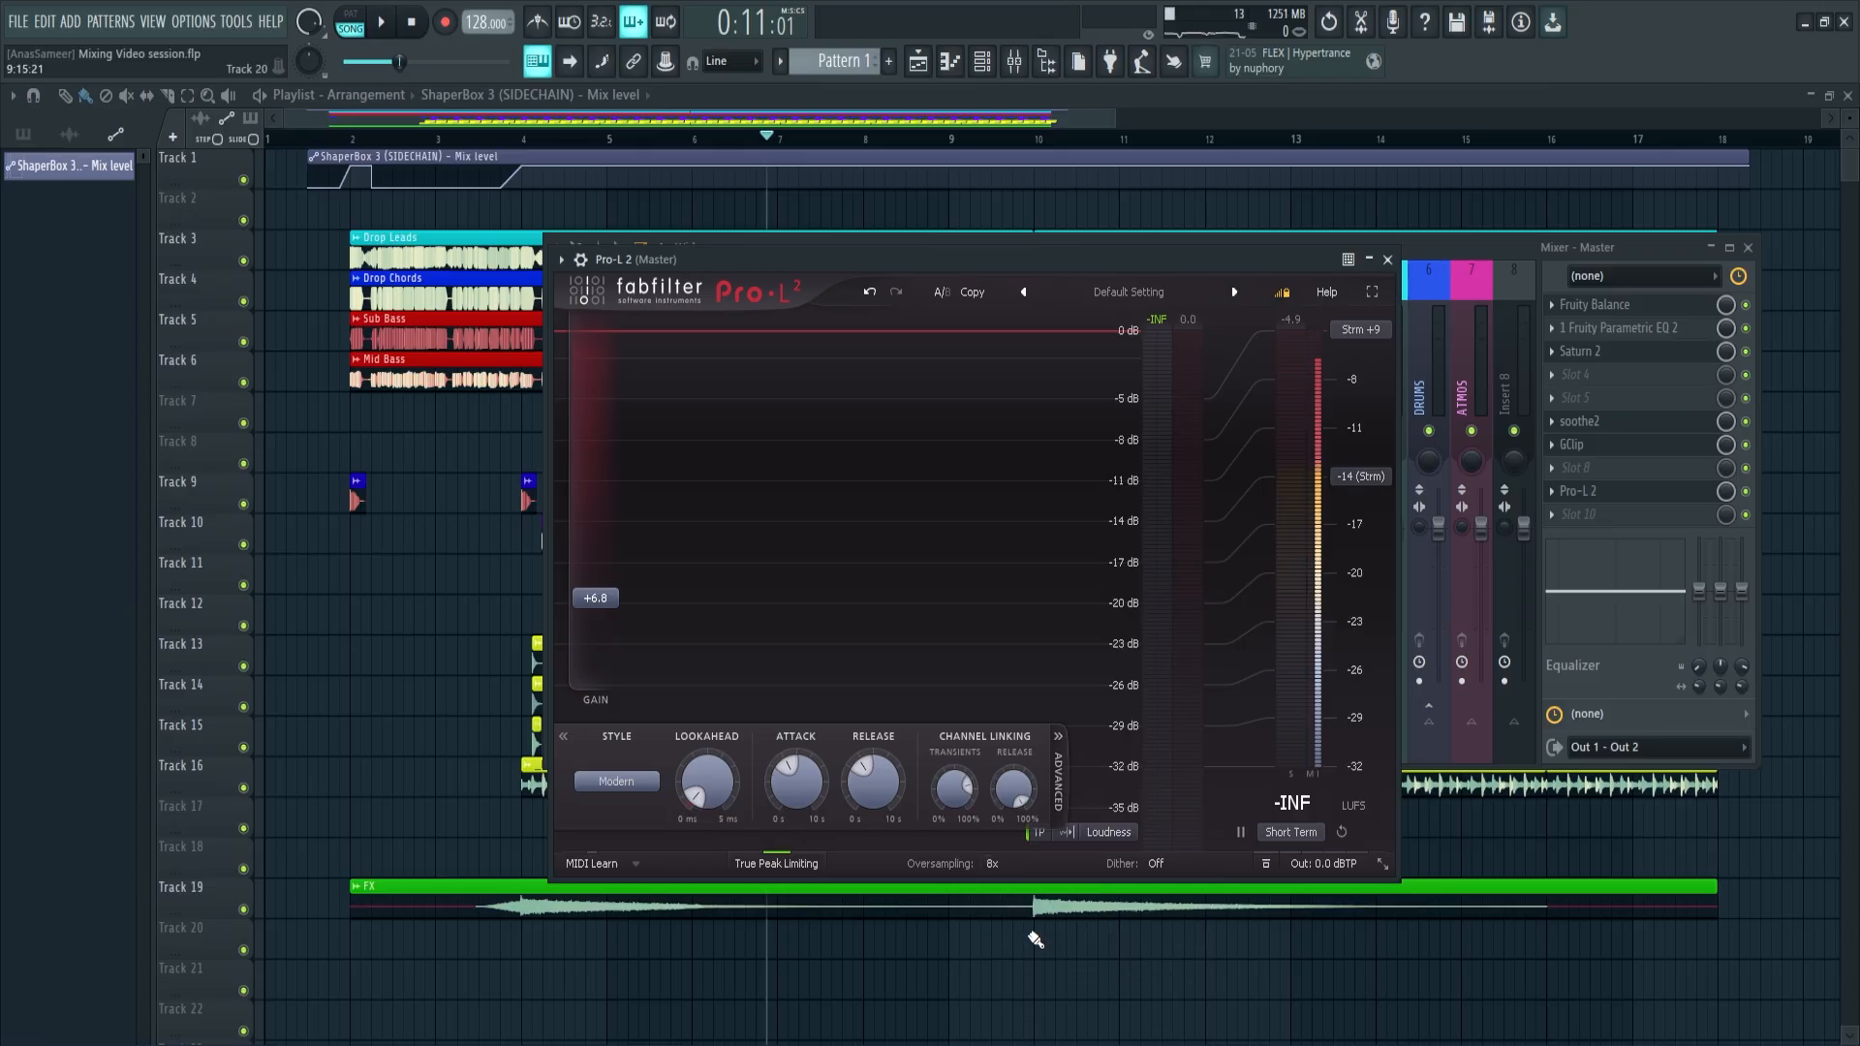
Try The God Particle on the Master between GClip and Pro-L 2
left_click(1624, 397)
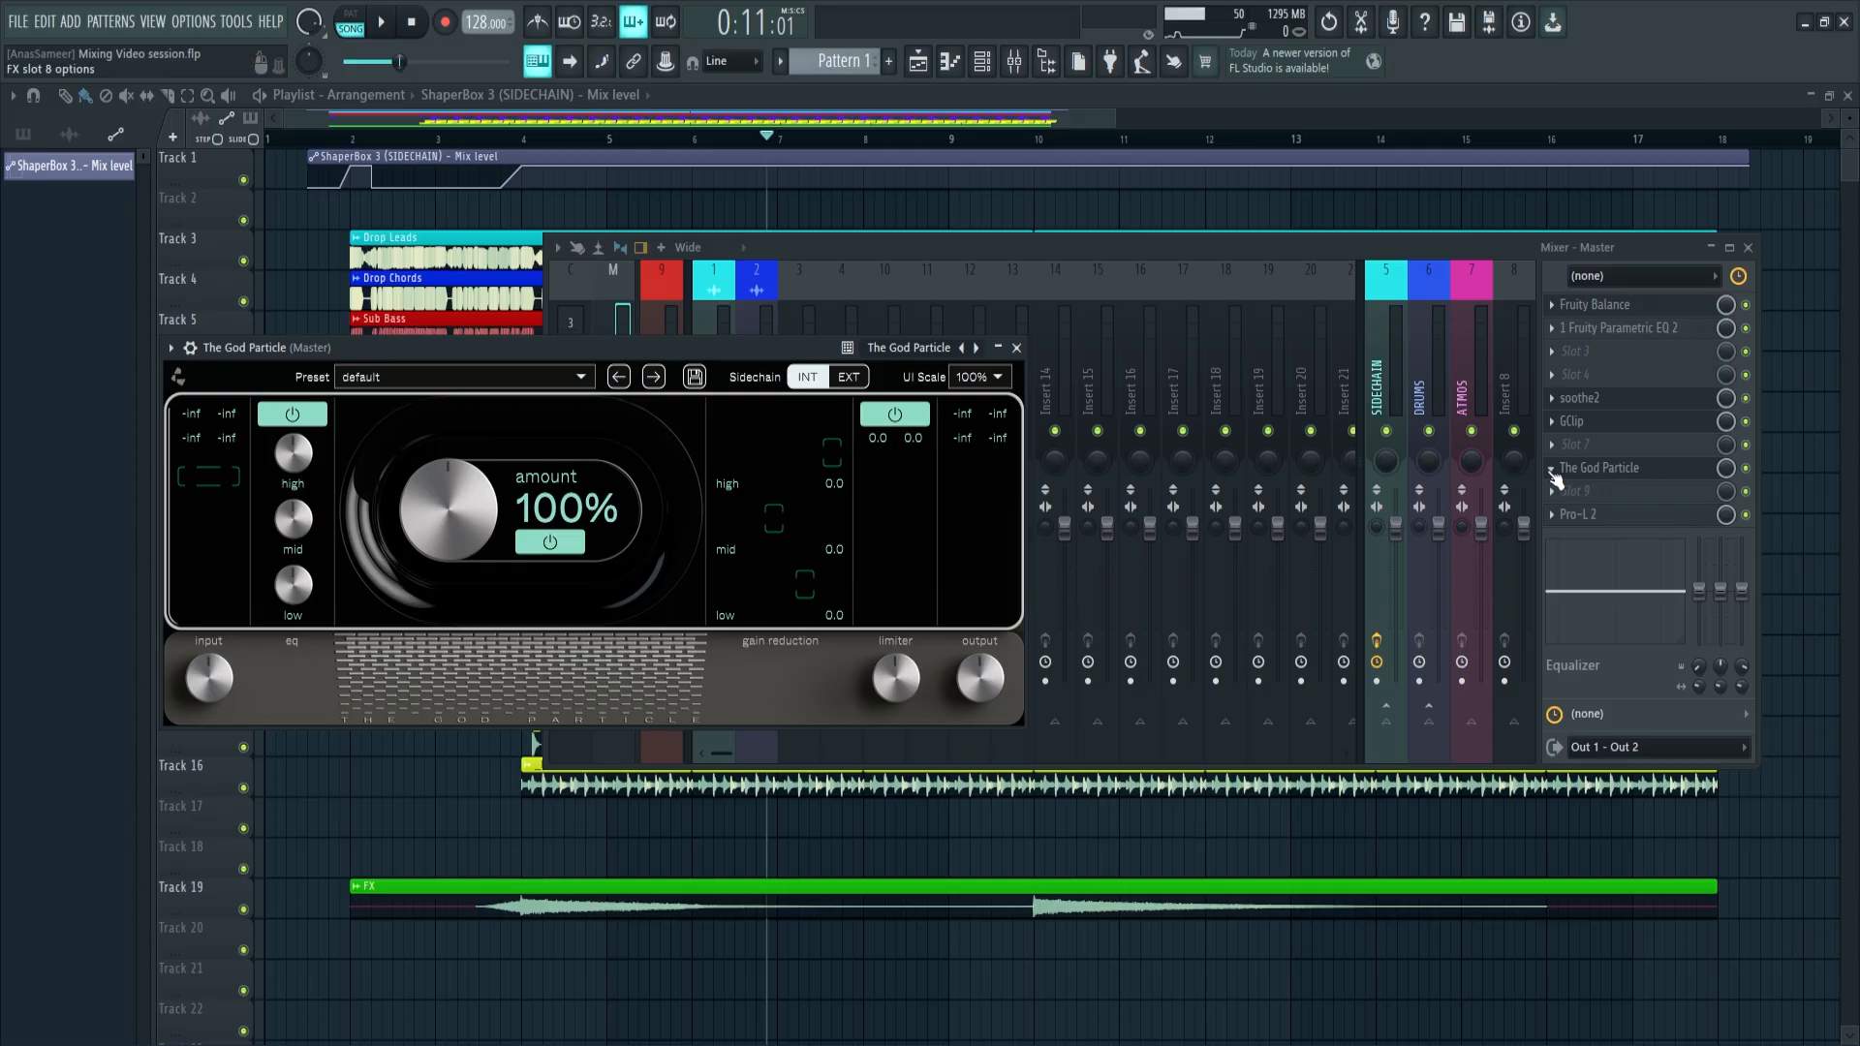
right_click(1607, 472)
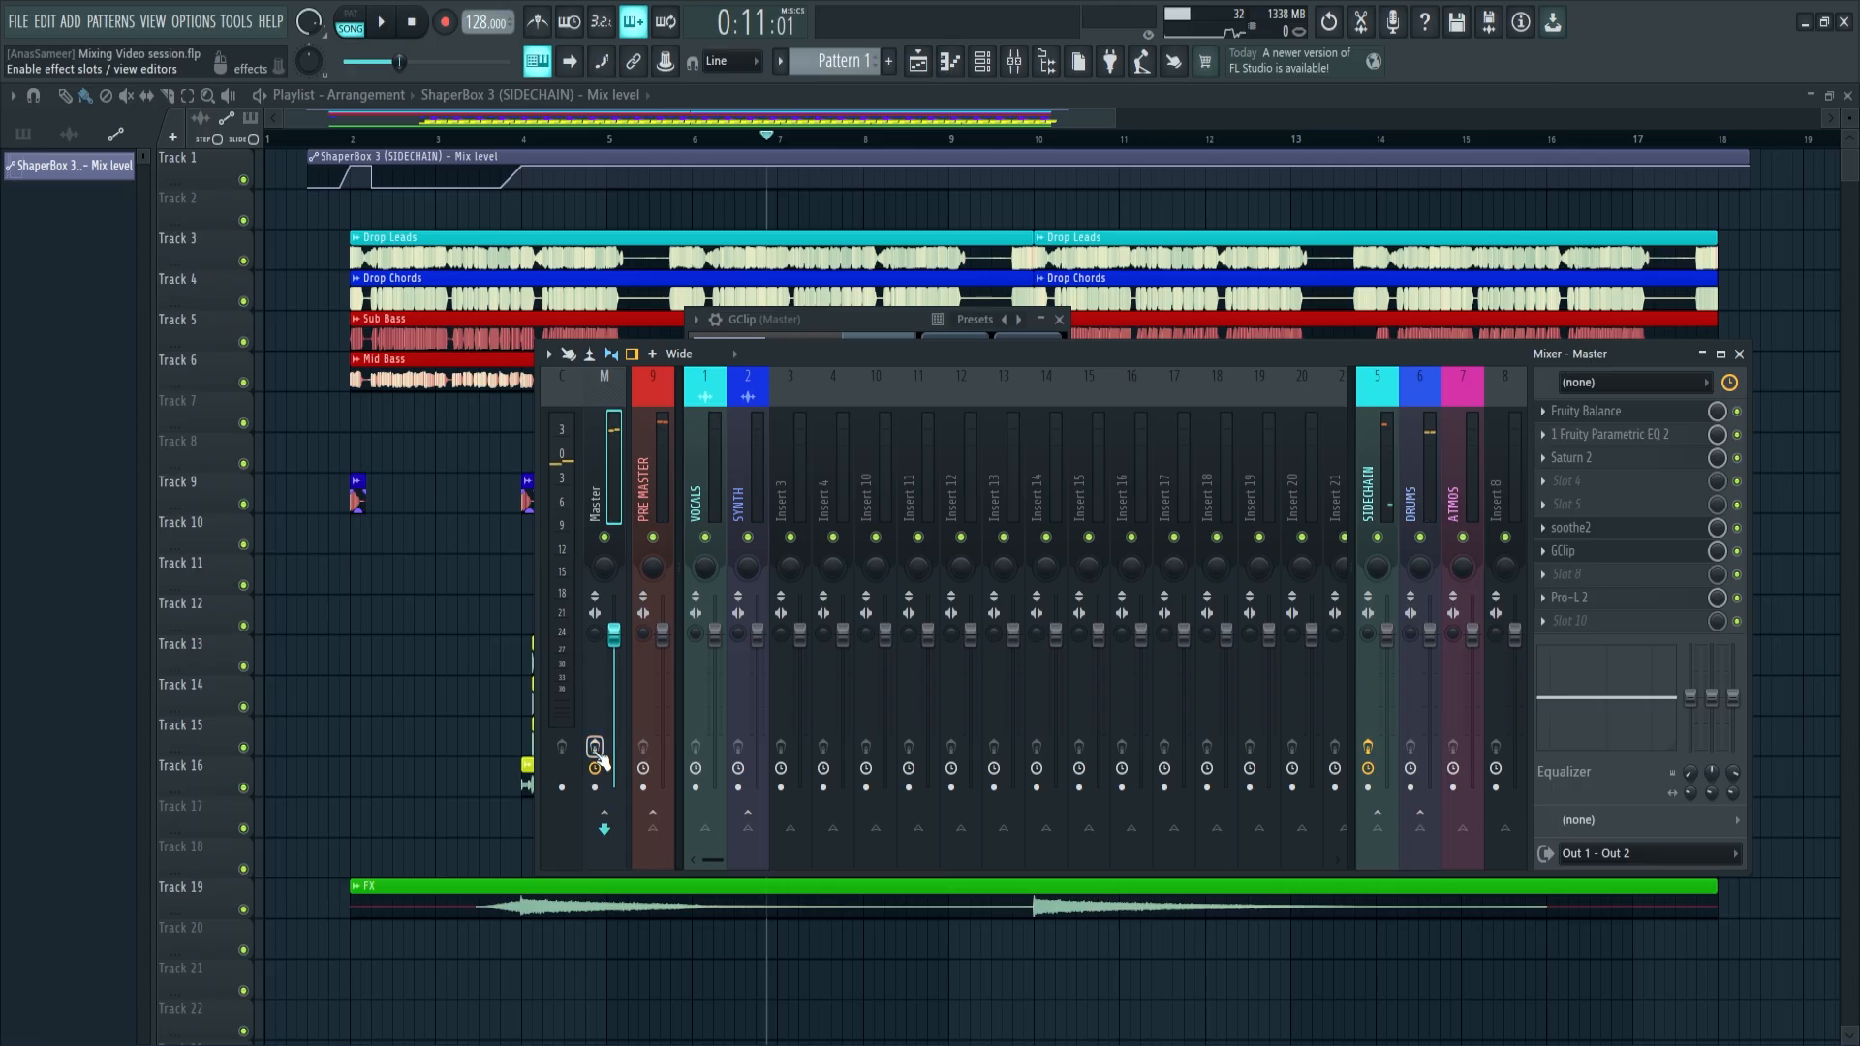
Play the drop to compare the mix with the Master's effect chain bypassed and enabled
key("space")
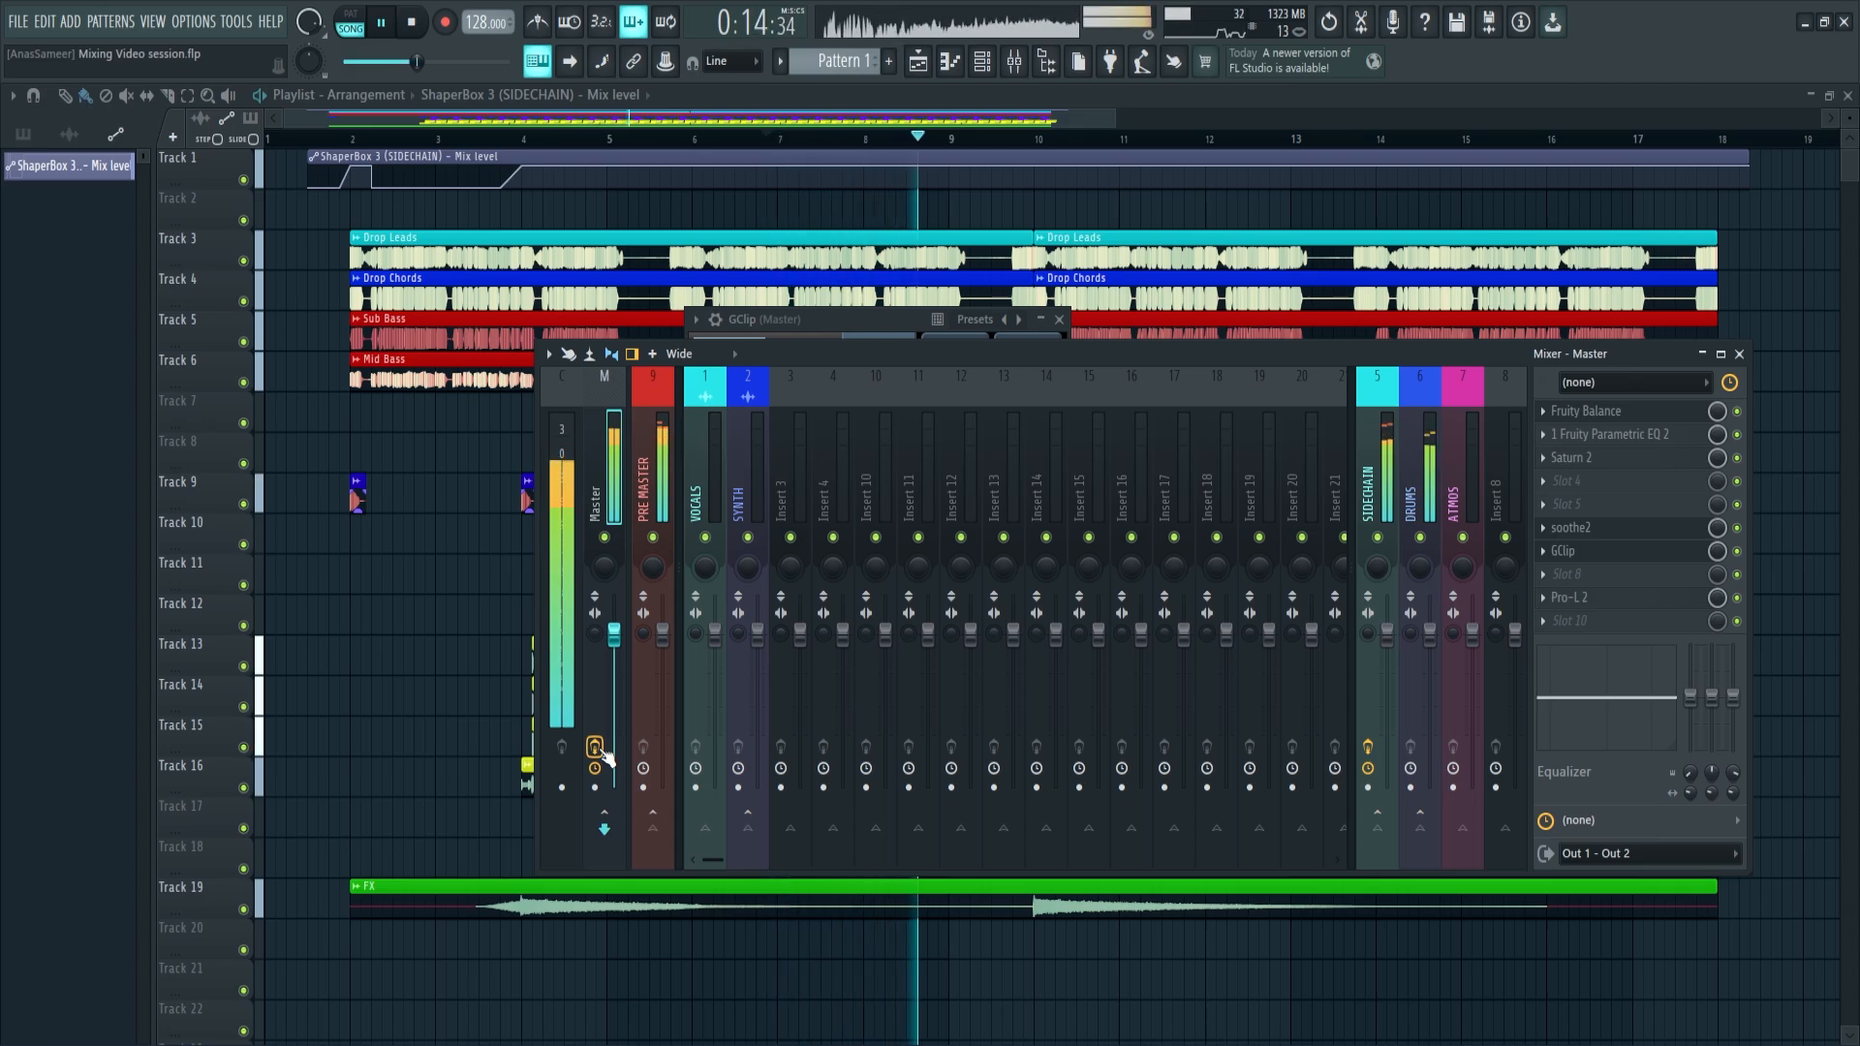
key("space")
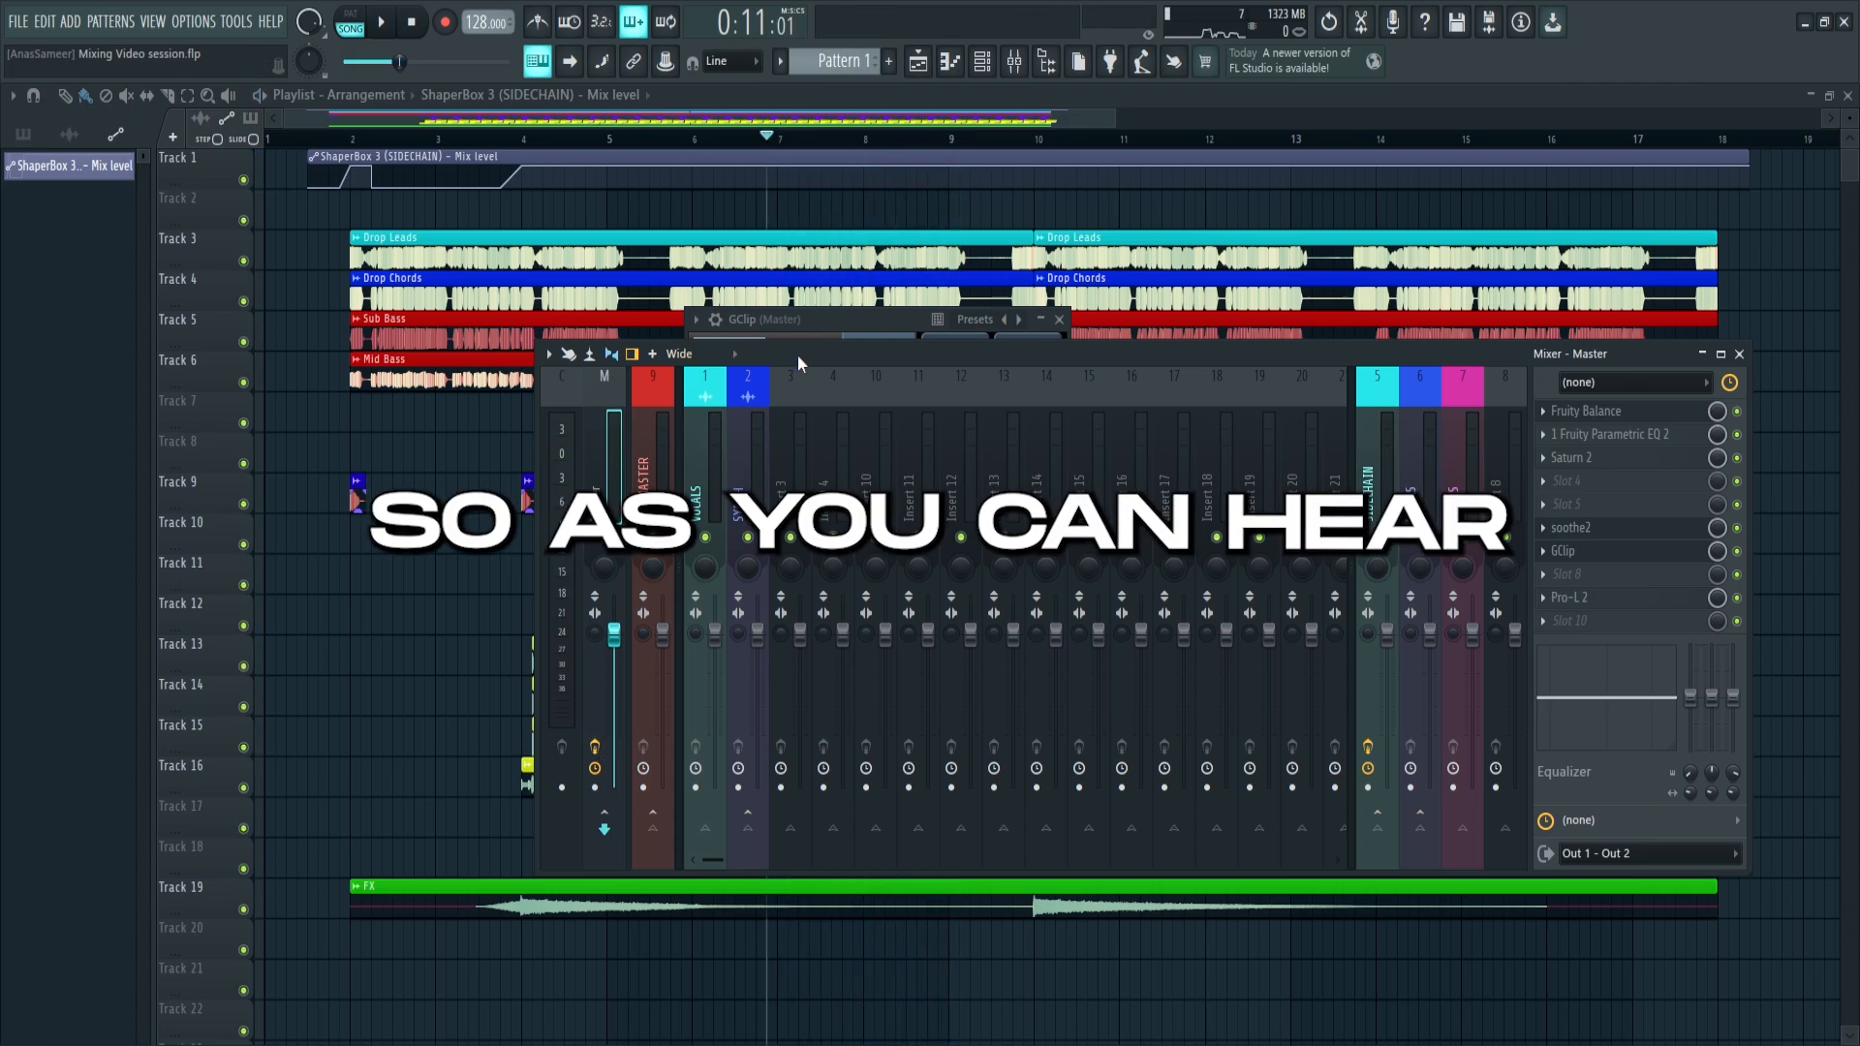